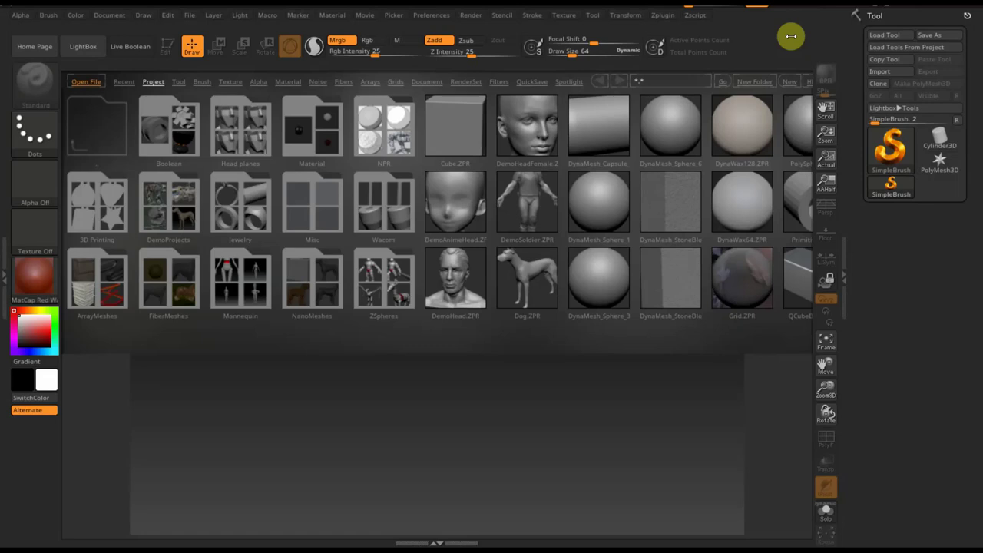
# - Import the гепард model from the Desktop, draw it on the canvas and enter Edit mode
pyautogui.click(76, 57)
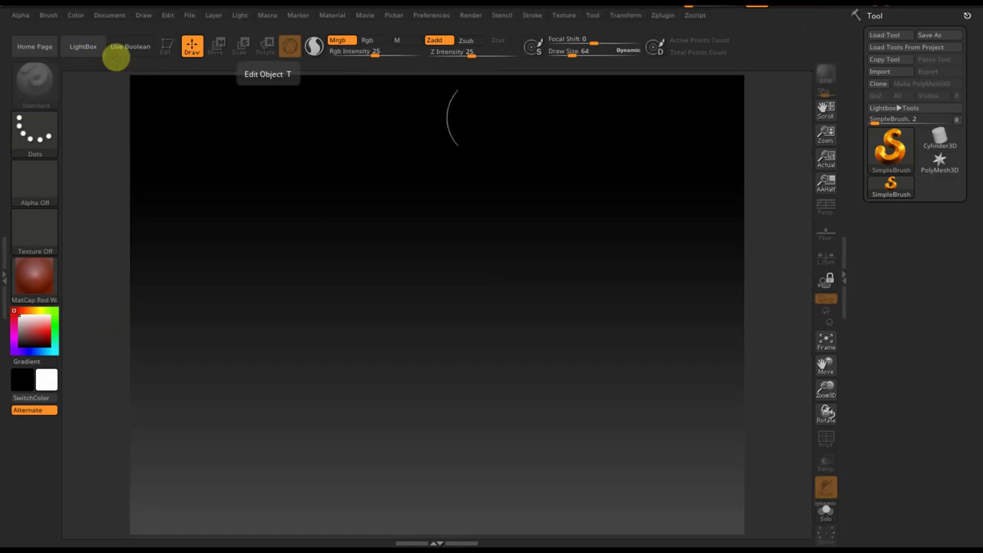
pyautogui.click(885, 72)
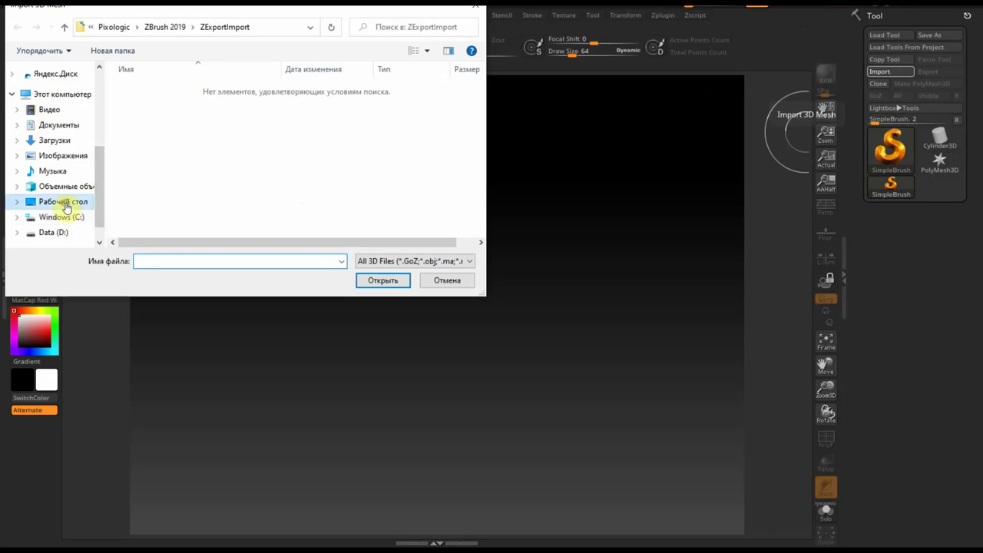
pyautogui.click(63, 201)
pyautogui.click(150, 196)
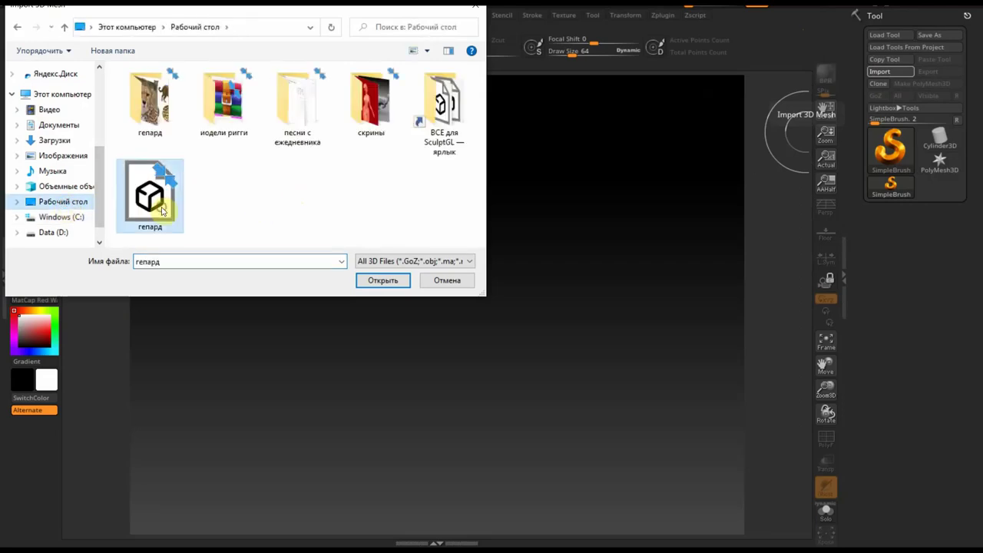
pyautogui.click(383, 280)
pyautogui.moveTo(437, 307); pyautogui.dragTo(437, 511)
pyautogui.click(168, 46)
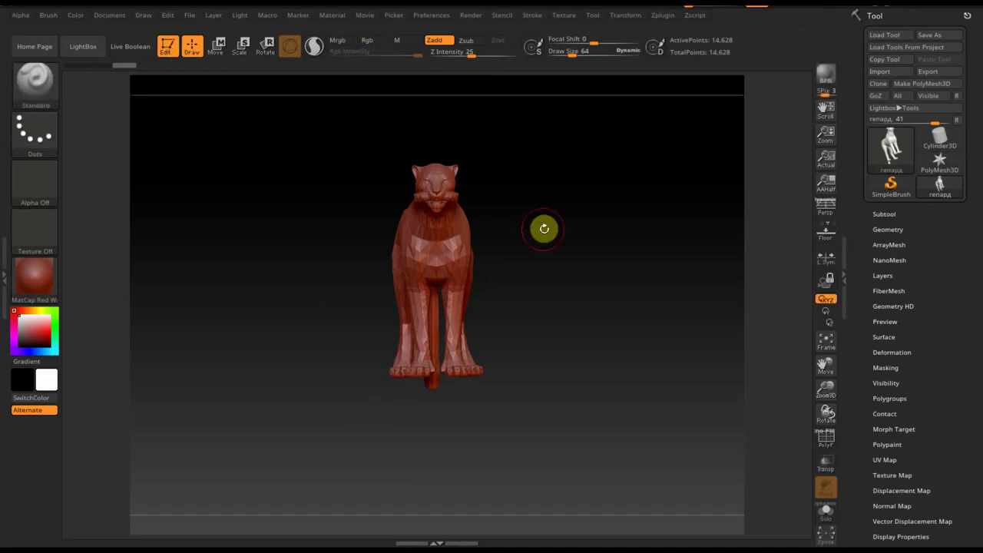
# - Show the floor grid and move the cheetah down slightly so it rests on the floor
pyautogui.moveTo(590, 255); pyautogui.dragTo(590, 272)
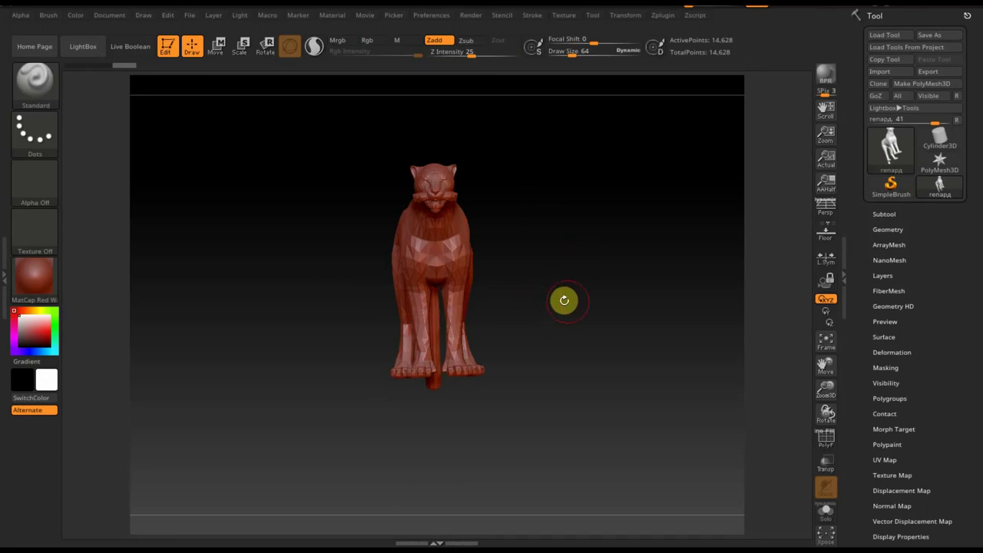
pyautogui.click(828, 235)
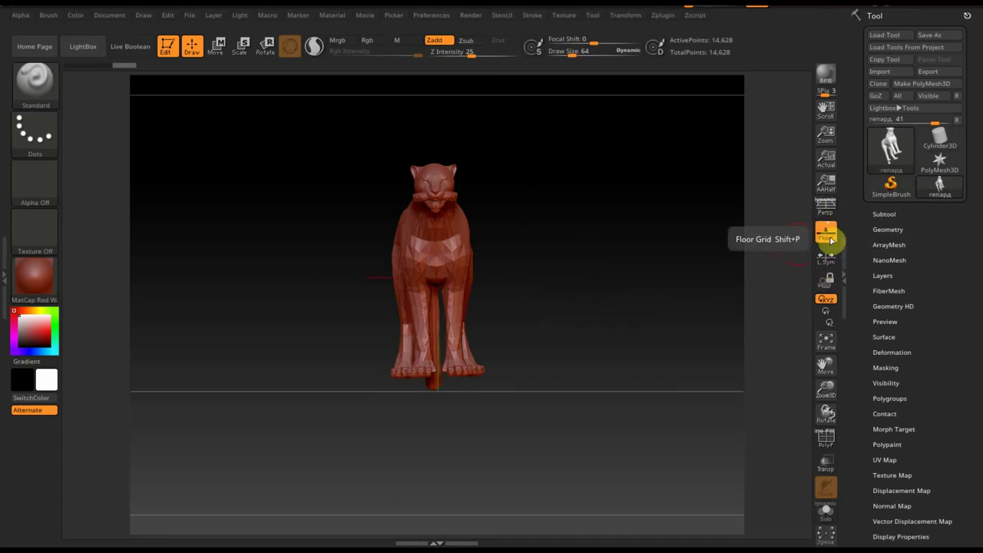
pyautogui.click(221, 48)
pyautogui.moveTo(438, 200); pyautogui.dragTo(439, 213)
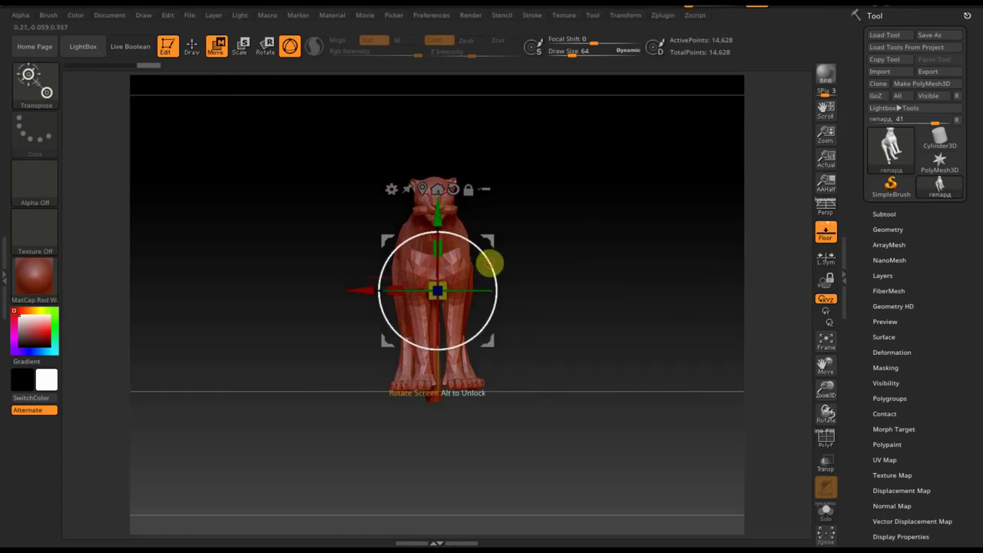
# - Orbit to a straight, level side view of the cheetah
pyautogui.moveTo(436, 390); pyautogui.dragTo(437, 394)
pyautogui.moveTo(612, 268); pyautogui.dragTo(558, 287)
pyautogui.moveTo(622, 280)
pyautogui.keyDown('shift'); pyautogui.mouseDown()
pyautogui.moveTo(634, 305)
pyautogui.moveTo(623, 248)
pyautogui.moveTo(649, 355)
pyautogui.moveTo(577, 151)
pyautogui.moveTo(625, 333)
pyautogui.moveTo(650, 297)
pyautogui.moveTo(679, 296)
pyautogui.moveTo(649, 305)
pyautogui.mouseUp(); pyautogui.keyUp('shift')
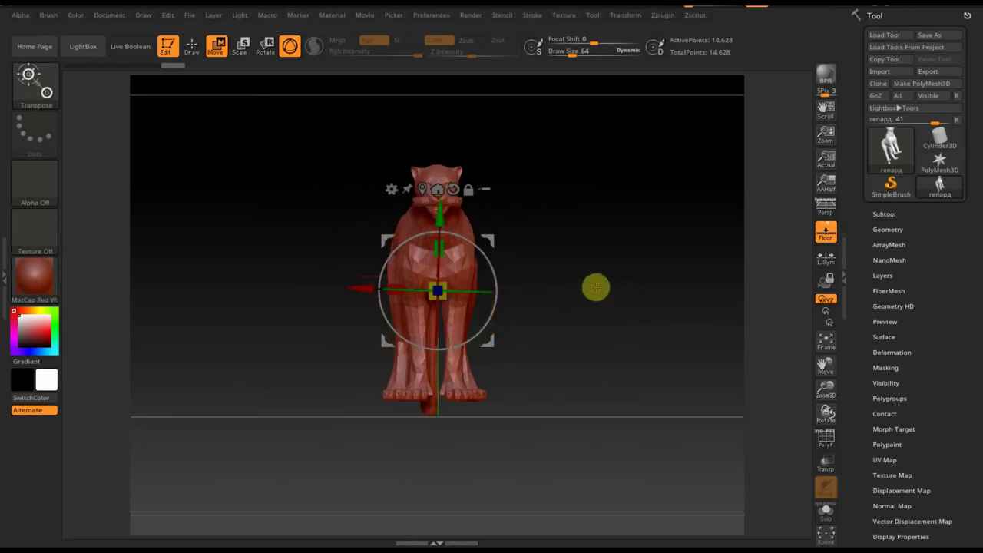
pyautogui.moveTo(596, 288)
pyautogui.mouseDown()
pyautogui.moveTo(663, 294)
pyautogui.moveTo(667, 312)
pyautogui.mouseUp()
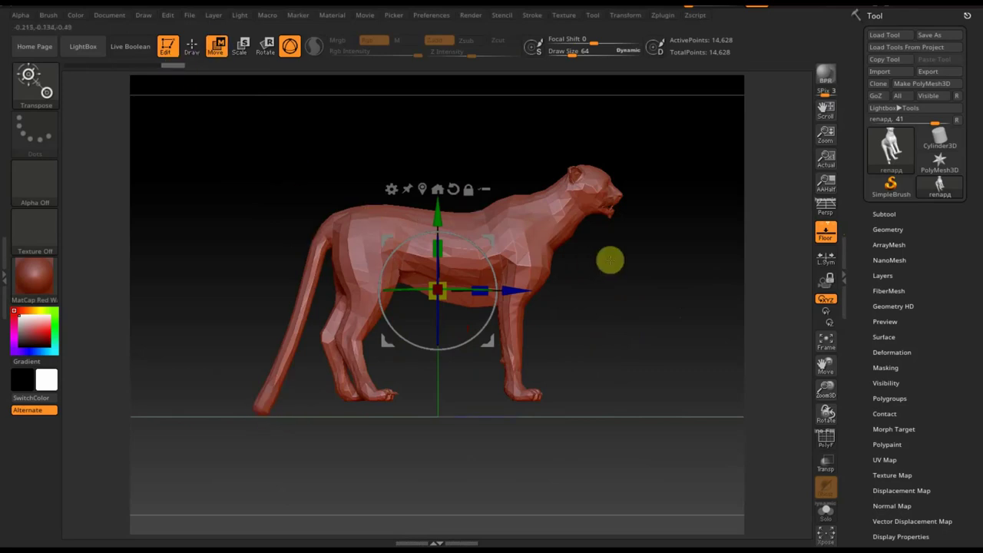
# - Return to Draw mode and orbit the cheetah from front, top and three-quarter angles
pyautogui.click(198, 49)
pyautogui.moveTo(653, 286)
pyautogui.mouseDown()
pyautogui.moveTo(608, 290)
pyautogui.moveTo(615, 348)
pyautogui.mouseUp()
pyautogui.moveTo(540, 333)
pyautogui.mouseDown()
pyautogui.moveTo(623, 417)
pyautogui.moveTo(482, 163)
pyautogui.mouseUp()
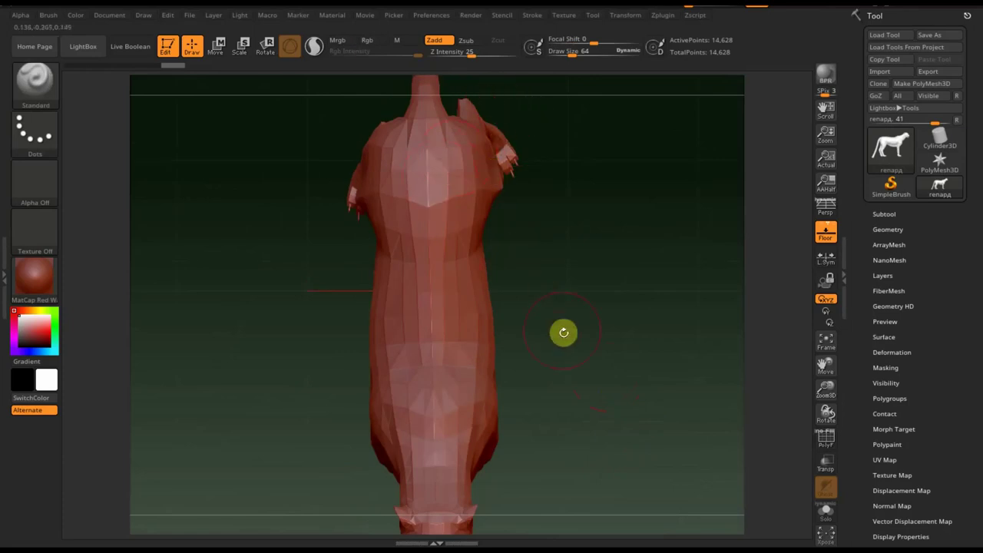
pyautogui.moveTo(562, 333)
pyautogui.mouseDown()
pyautogui.moveTo(561, 243)
pyautogui.moveTo(615, 232)
pyautogui.moveTo(619, 253)
pyautogui.mouseUp()
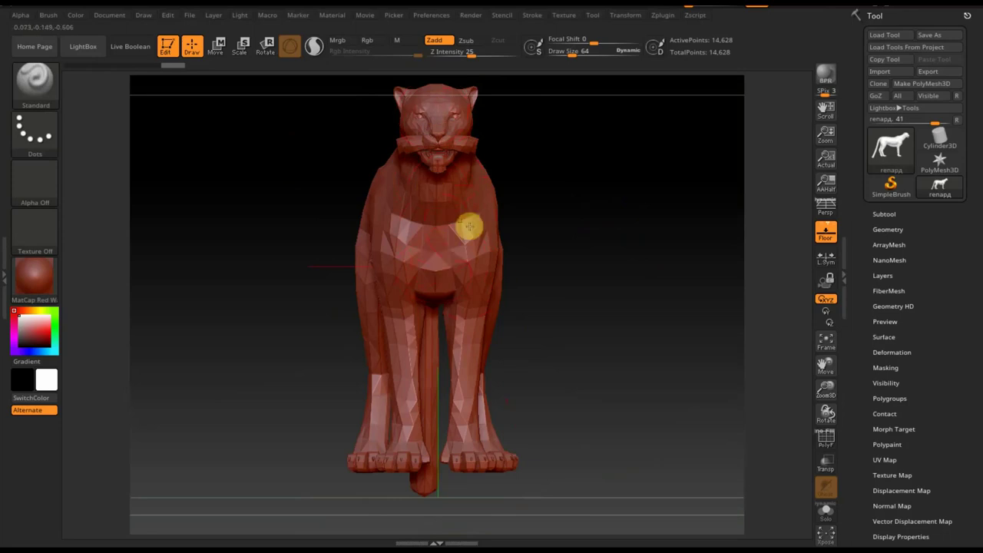
pyautogui.moveTo(565, 338)
pyautogui.mouseDown()
pyautogui.moveTo(594, 368)
pyautogui.moveTo(604, 360)
pyautogui.moveTo(576, 345)
pyautogui.mouseUp()
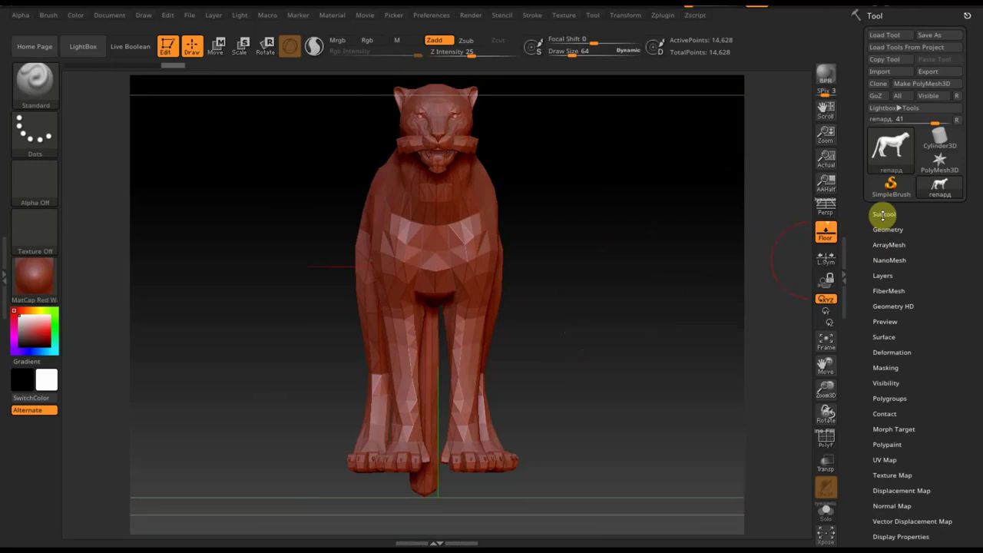
# - Subdivide the cheetah once, inspect it from side and front, then undo the subdivision
pyautogui.press('ctrl')
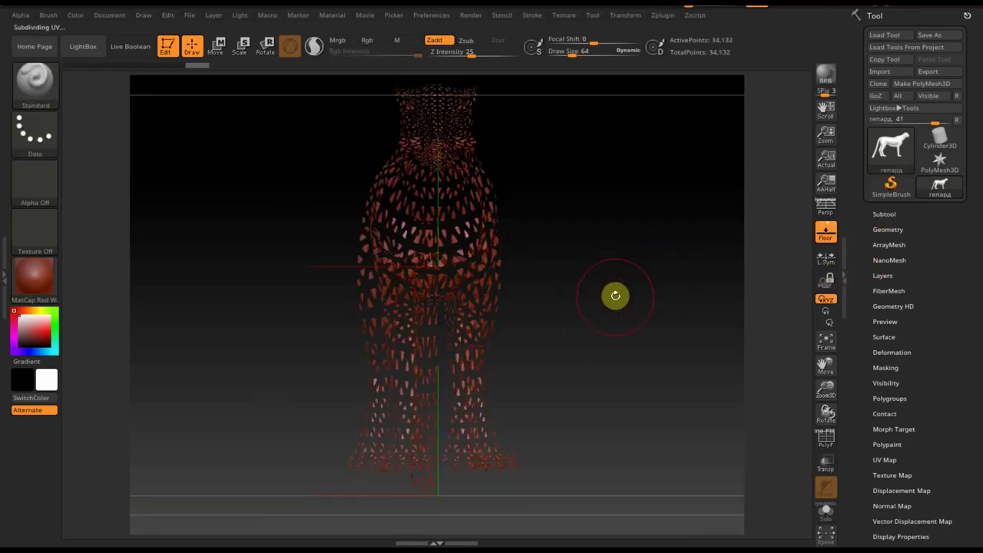
pyautogui.moveTo(615, 292); pyautogui.dragTo(654, 303)
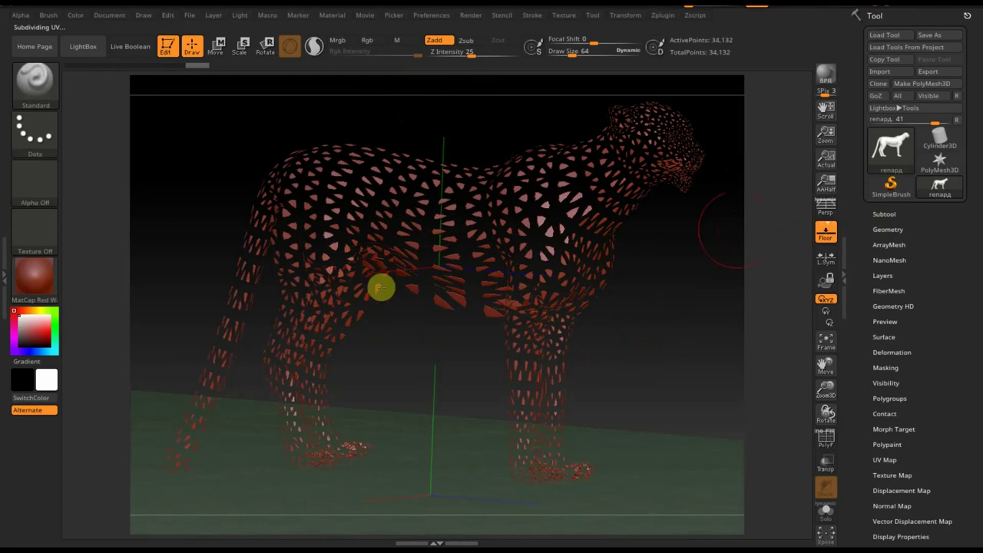
pyautogui.moveTo(605, 372)
pyautogui.mouseDown()
pyautogui.moveTo(638, 296)
pyautogui.moveTo(628, 299)
pyautogui.moveTo(630, 317)
pyautogui.mouseUp()
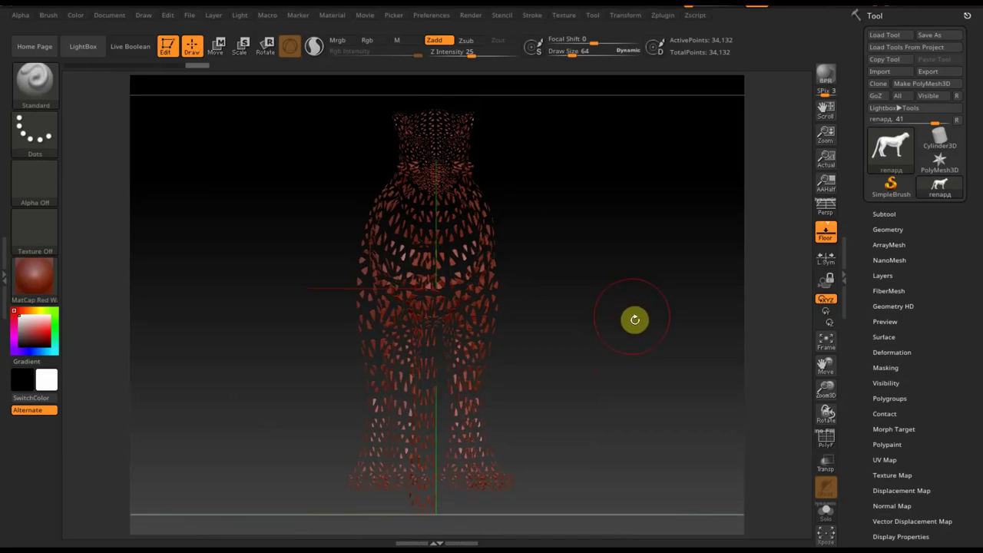
pyautogui.press('ctrl')
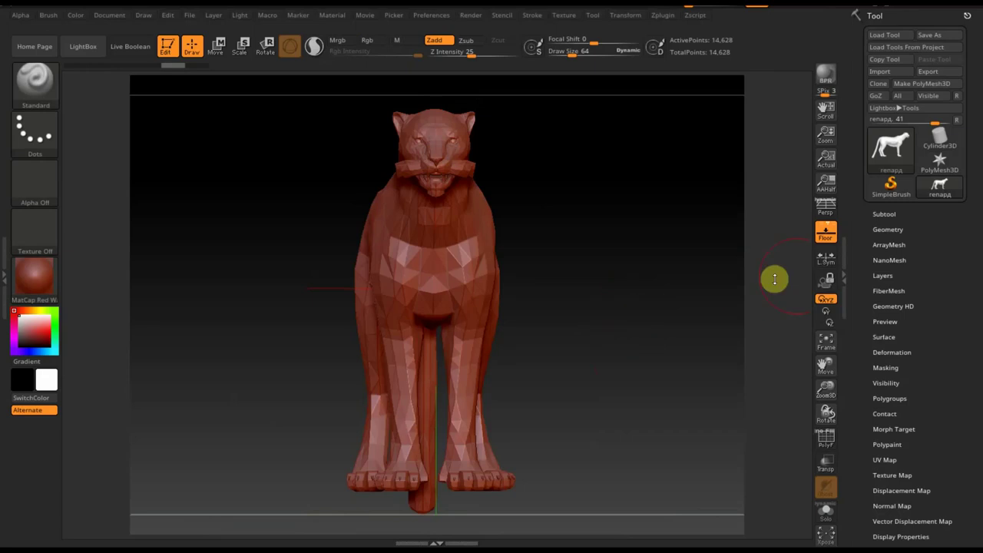
# - Turn on the polyframe wireframe under Geometry and inspect the cheetah from several angles
pyautogui.click(885, 230)
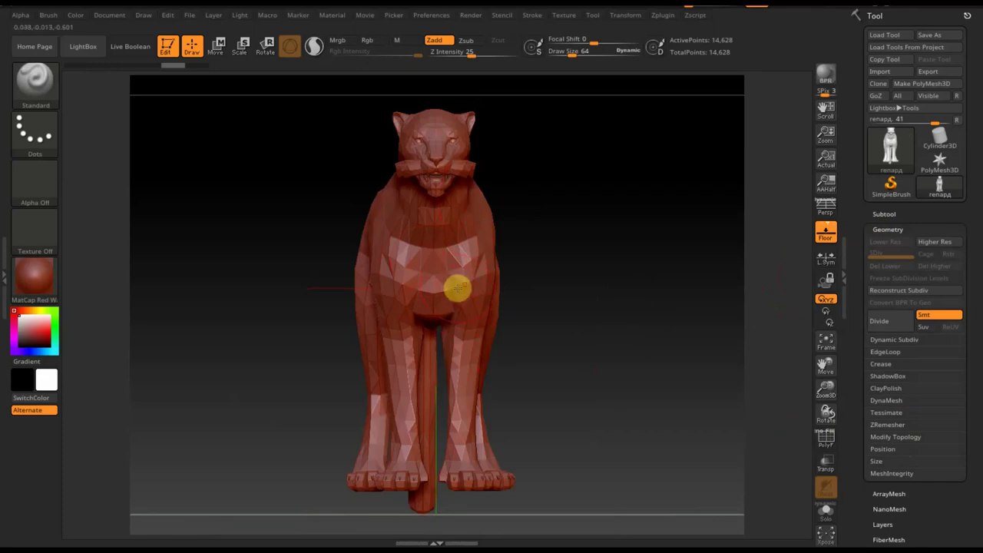
pyautogui.click(829, 440)
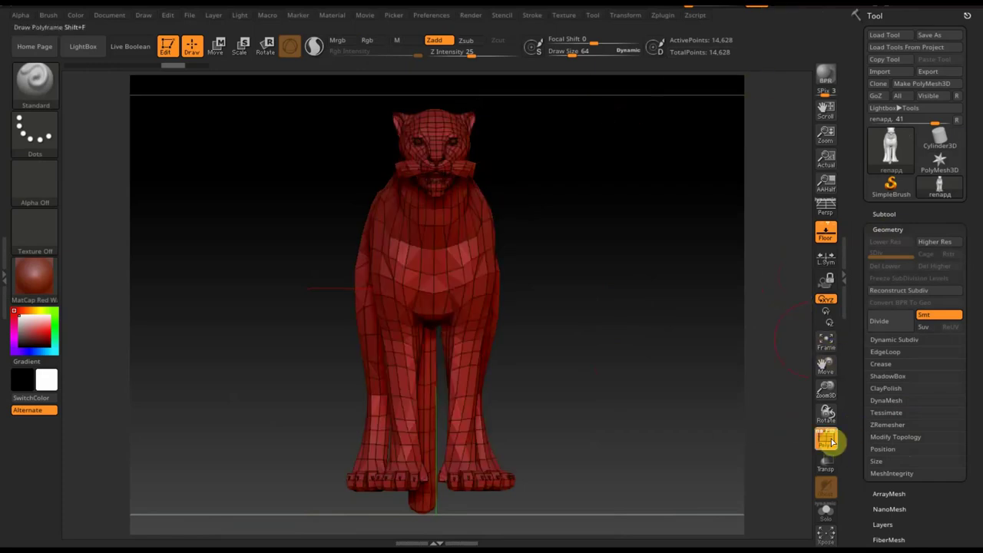
pyautogui.moveTo(714, 415)
pyautogui.mouseDown()
pyautogui.moveTo(702, 382)
pyautogui.moveTo(650, 378)
pyautogui.mouseUp()
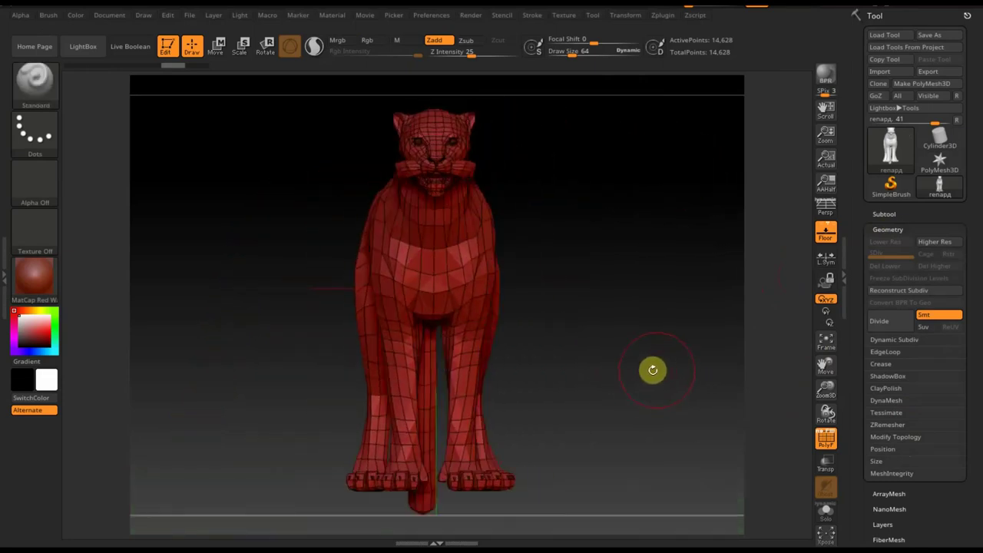
pyautogui.moveTo(630, 380); pyautogui.dragTo(623, 385)
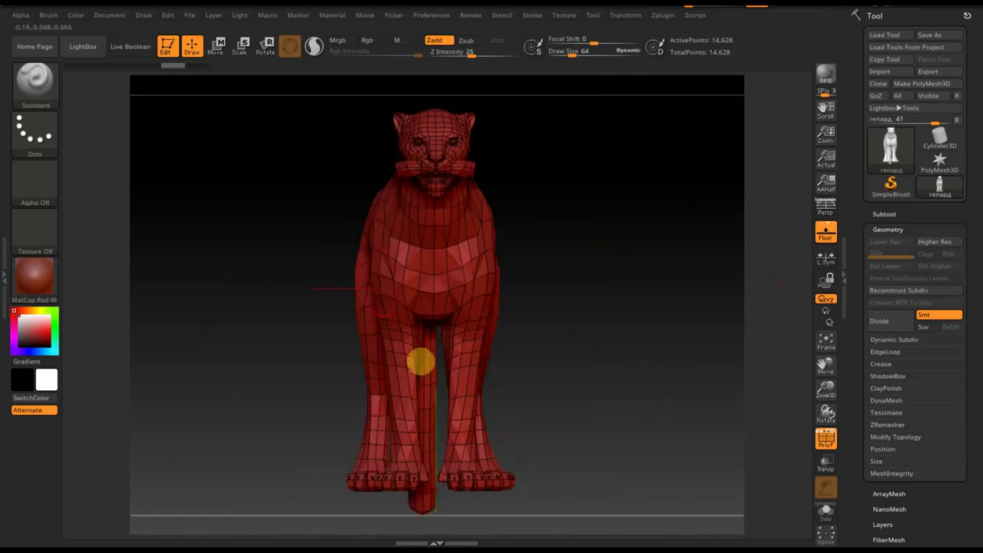
pyautogui.moveTo(577, 327); pyautogui.dragTo(616, 352)
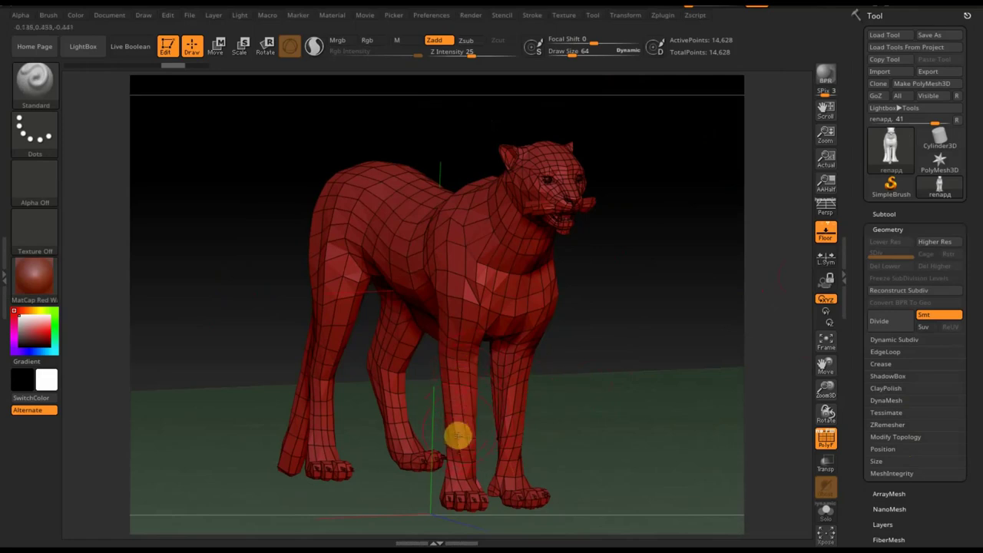
pyautogui.moveTo(628, 375); pyautogui.dragTo(615, 371)
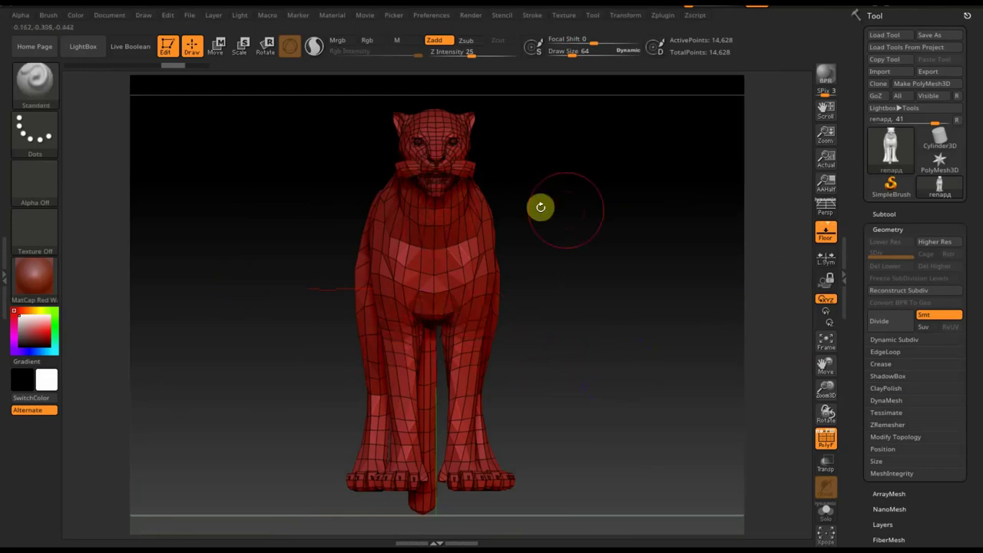
pyautogui.moveTo(540, 206); pyautogui.dragTo(609, 219)
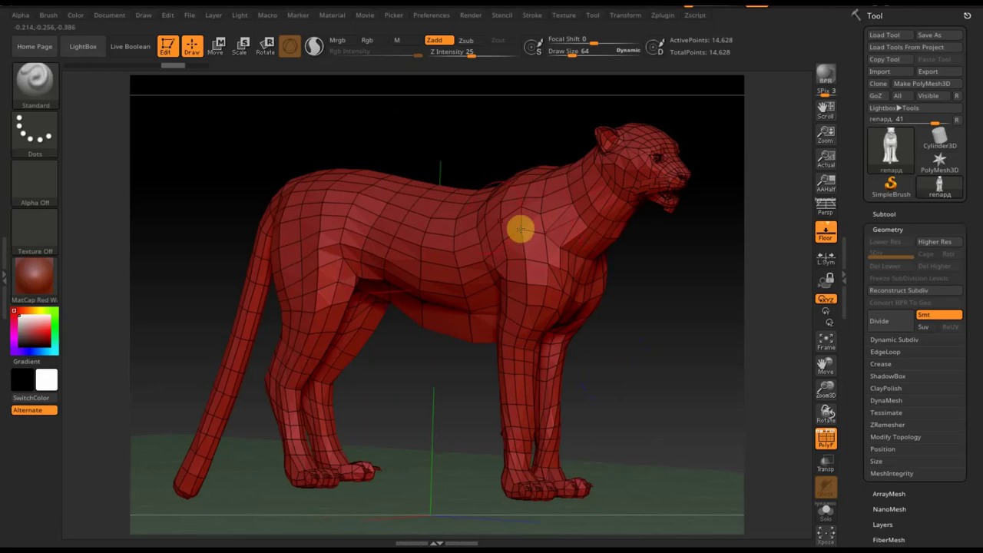
pyautogui.moveTo(634, 295); pyautogui.dragTo(597, 297)
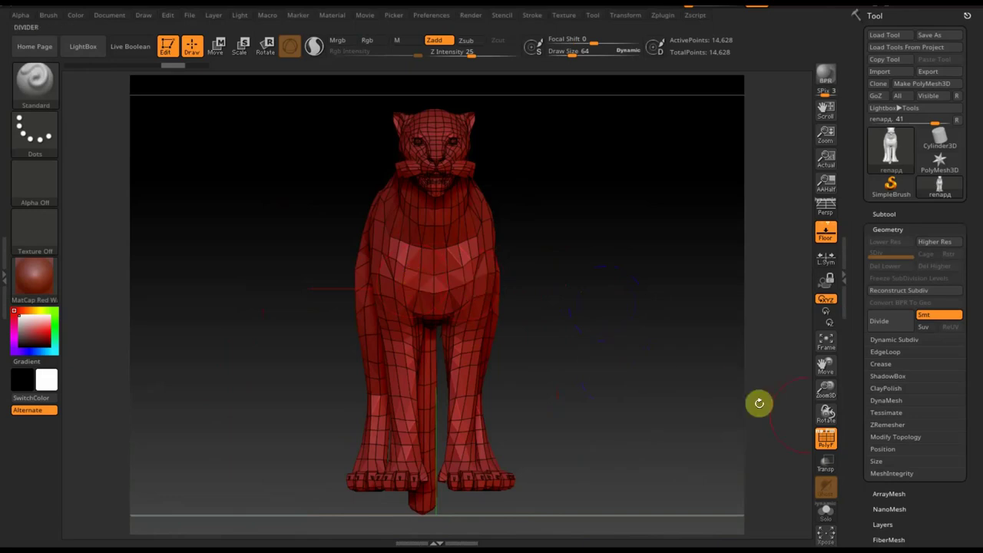
# - Run Modify Topology > WeldPoints, reducing the mesh from 14,628 to 2,575 points
pyautogui.click(896, 437)
pyautogui.scroll(-2, 980, 436)
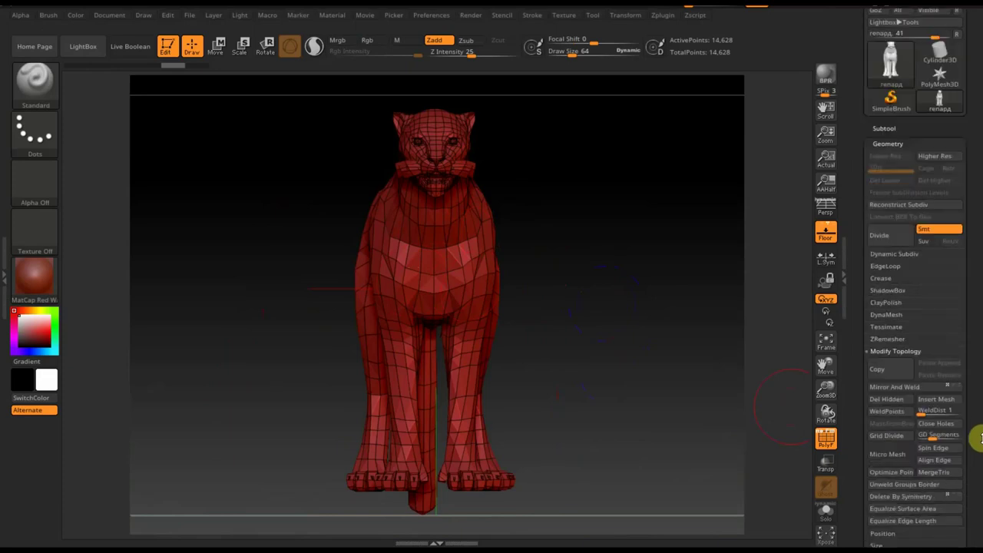
pyautogui.scroll(-1, 980, 436)
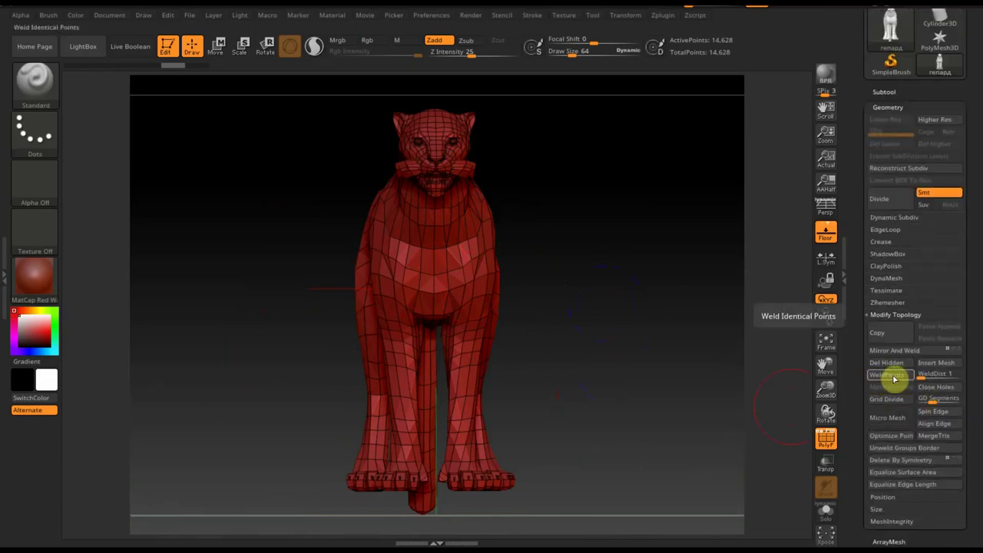
pyautogui.click(889, 378)
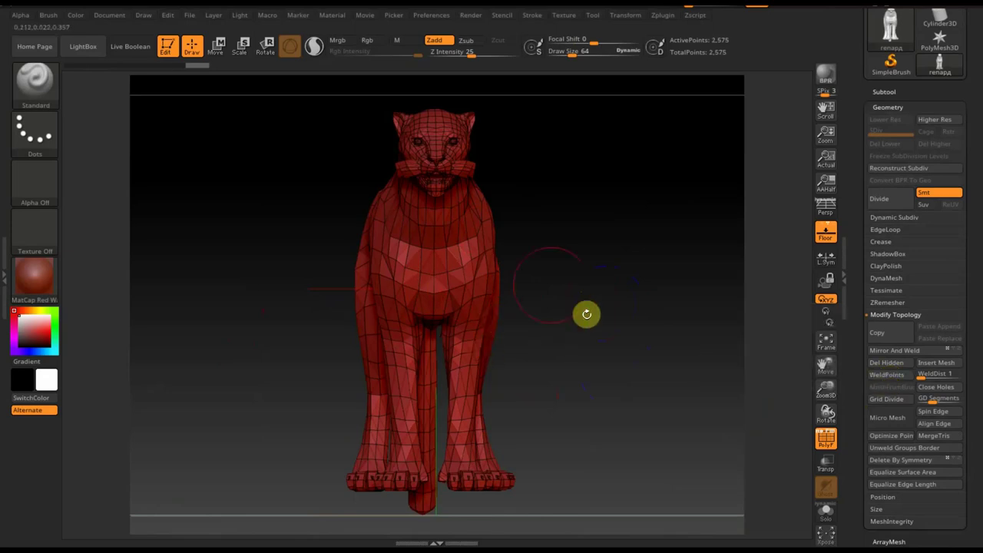
# - Hide the wireframe, subdivide twice to 58,979 points, and frame the whole cheetah in side profile
pyautogui.click(827, 438)
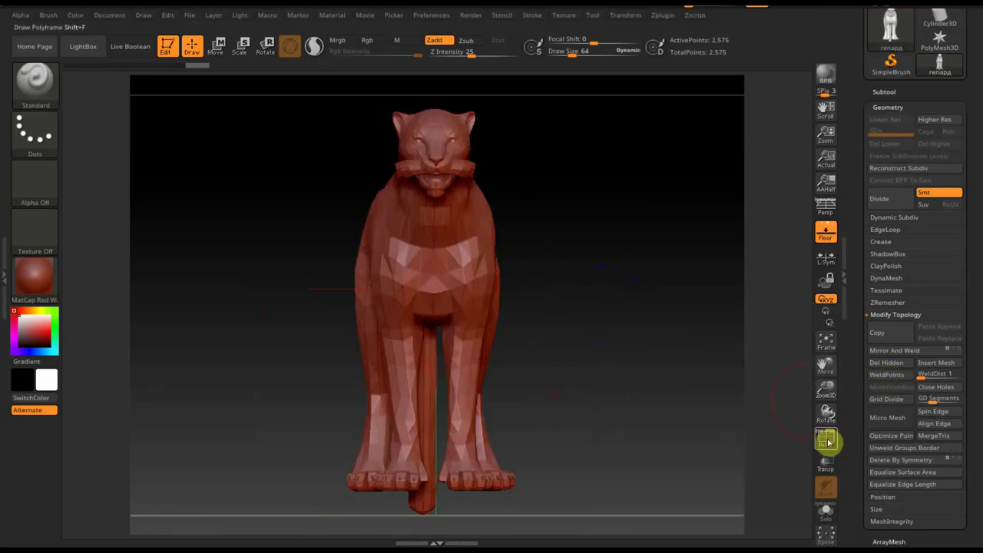
pyautogui.hotkey('ctrl', 'd')
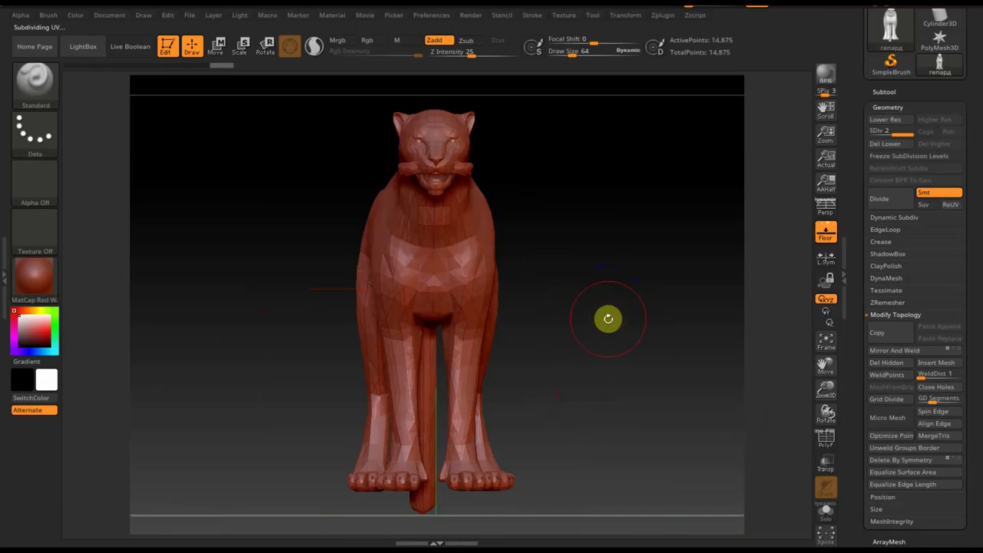
pyautogui.hotkey('ctrl', 'd')
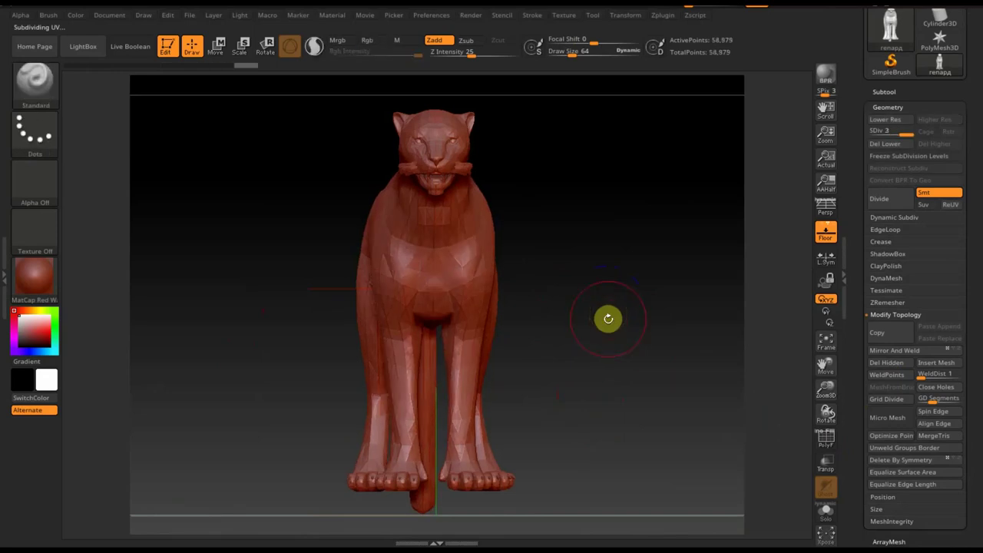
pyautogui.moveTo(608, 318)
pyautogui.mouseDown()
pyautogui.moveTo(639, 341)
pyautogui.moveTo(670, 343)
pyautogui.mouseUp()
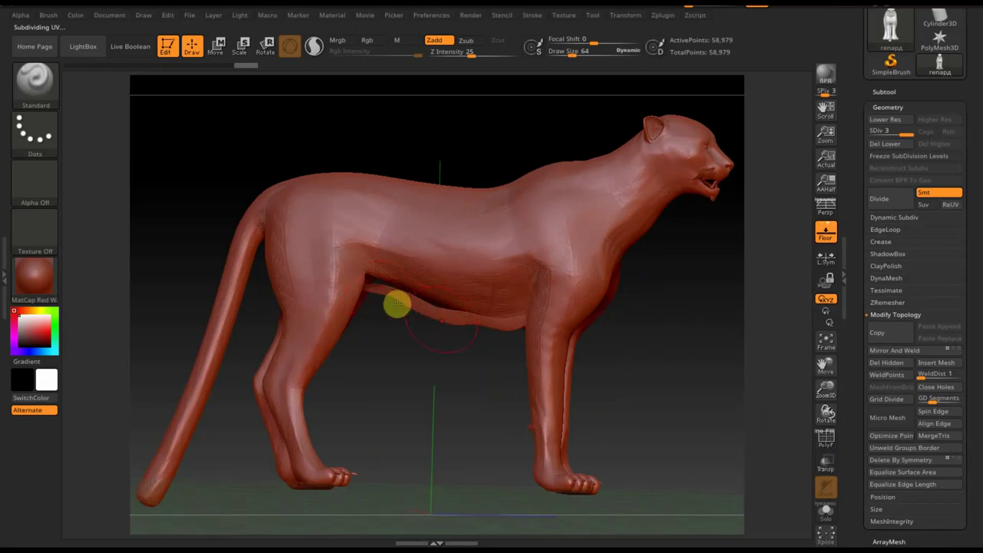
pyautogui.keyDown('shift'); pyautogui.moveTo(683, 369); pyautogui.dragTo(679, 377); pyautogui.keyUp('shift')
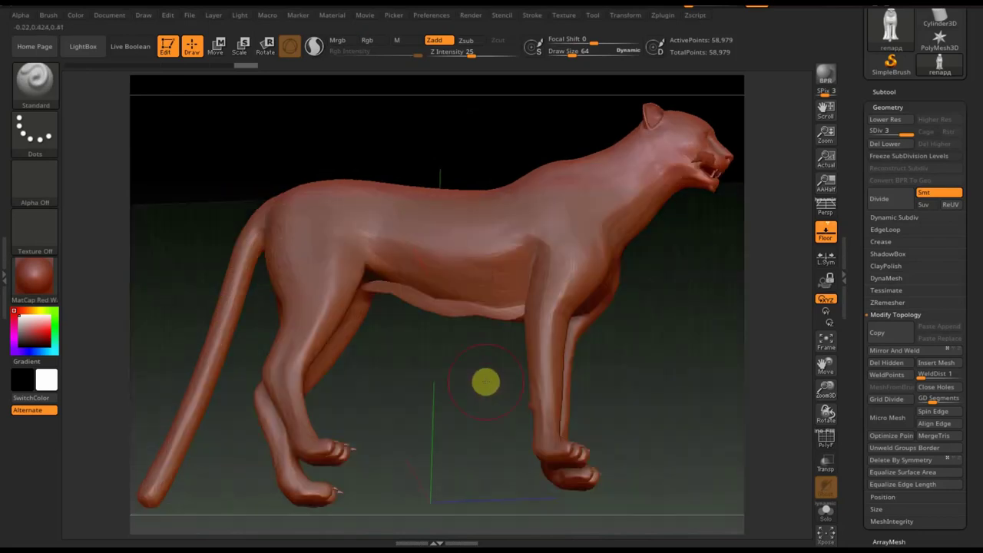
pyautogui.moveTo(474, 418)
pyautogui.keyDown('alt'); pyautogui.mouseDown()
pyautogui.moveTo(443, 400)
pyautogui.moveTo(531, 399)
pyautogui.moveTo(518, 391)
pyautogui.moveTo(545, 432)
pyautogui.moveTo(537, 412)
pyautogui.mouseUp(); pyautogui.keyUp('alt')
pyautogui.press('ctrl')
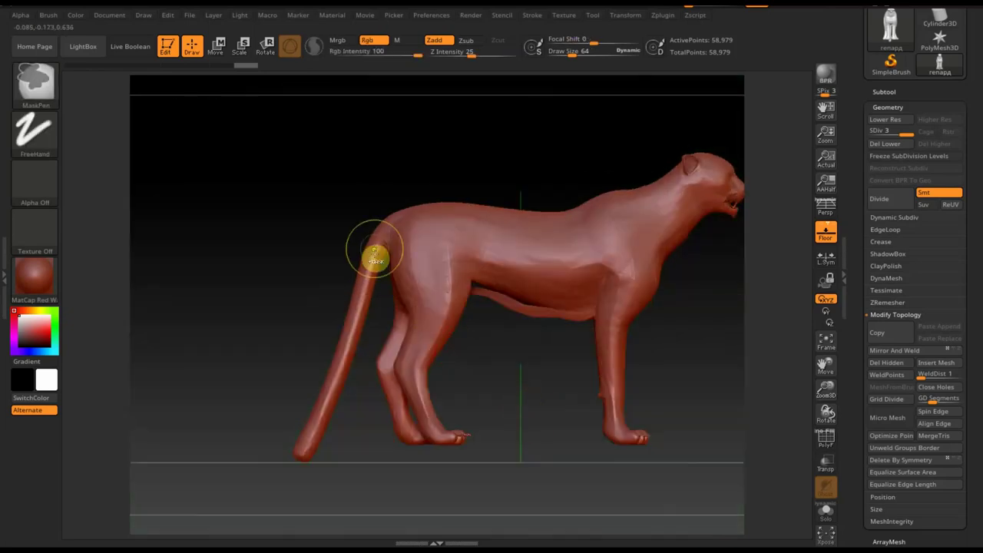
pyautogui.keyDown('ctrl'); pyautogui.moveTo(339, 338); pyautogui.dragTo(301, 461); pyautogui.keyUp('ctrl')
pyautogui.moveTo(241, 364)
pyautogui.mouseDown()
pyautogui.moveTo(358, 388)
pyautogui.moveTo(384, 237)
pyautogui.mouseUp()
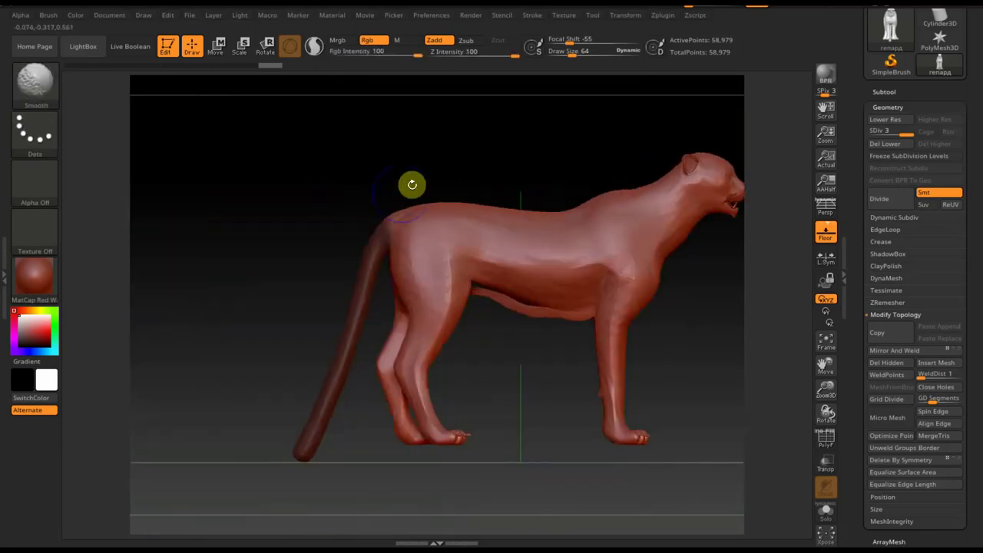
pyautogui.moveTo(349, 140)
pyautogui.mouseDown()
pyautogui.moveTo(376, 166)
pyautogui.moveTo(380, 136)
pyautogui.moveTo(361, 130)
pyautogui.mouseUp()
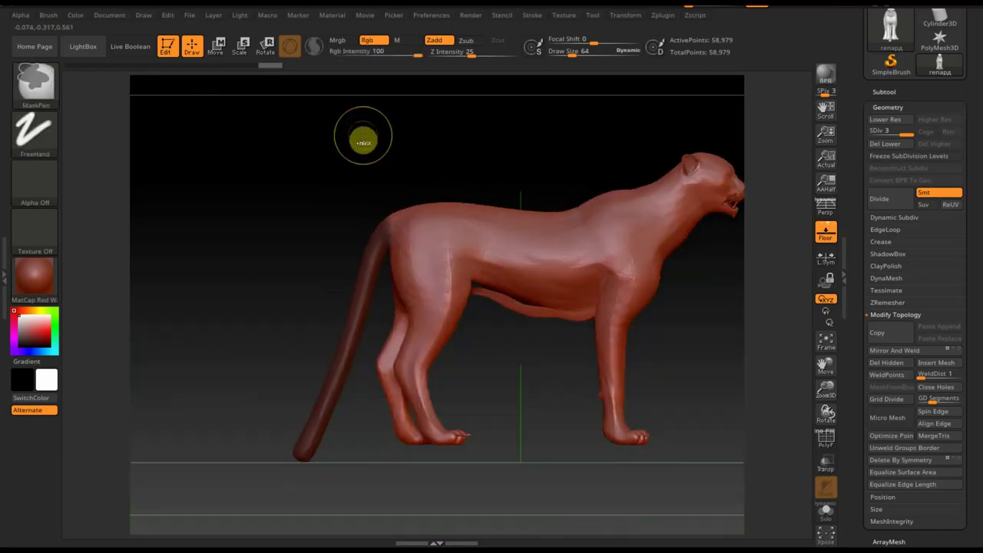
pyautogui.keyDown('ctrl'); pyautogui.moveTo(362, 136); pyautogui.dragTo(362, 135); pyautogui.keyUp('ctrl')
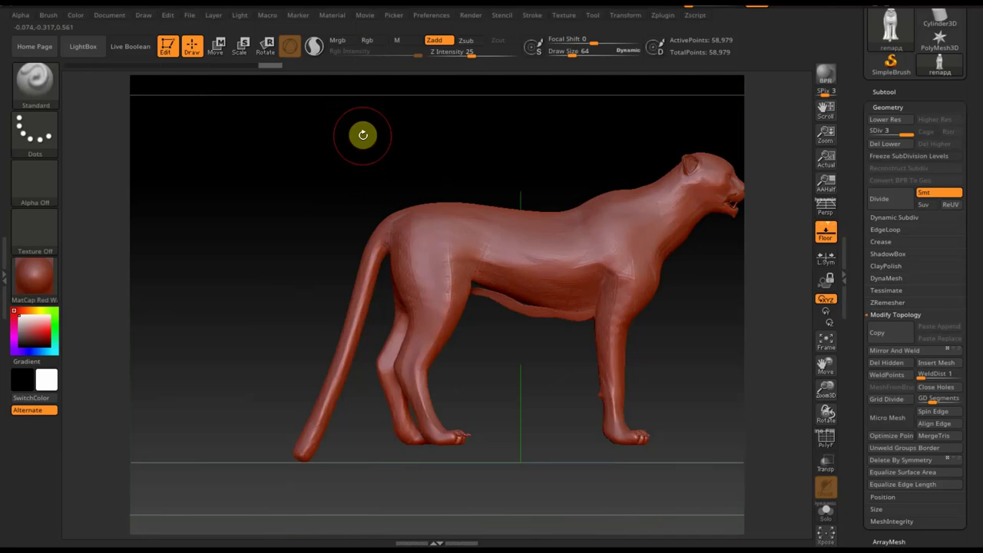
# - Show polygroups, isolate then restore the tail group, and delete the lower subdivision levels
pyautogui.click(825, 435)
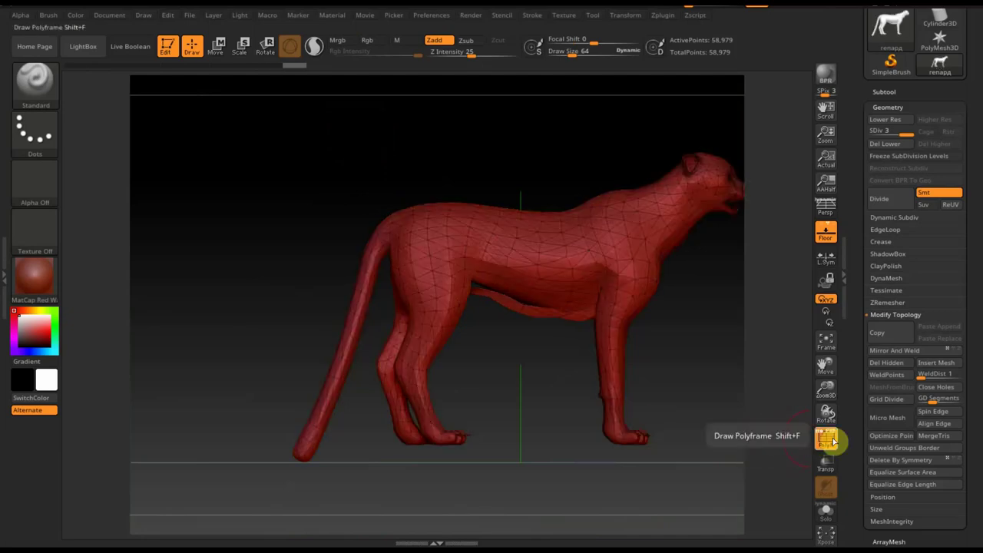
pyautogui.keyDown('ctrl'); pyautogui.keyDown('shift'); pyautogui.click(356, 311); pyautogui.keyUp('shift'); pyautogui.keyUp('ctrl')
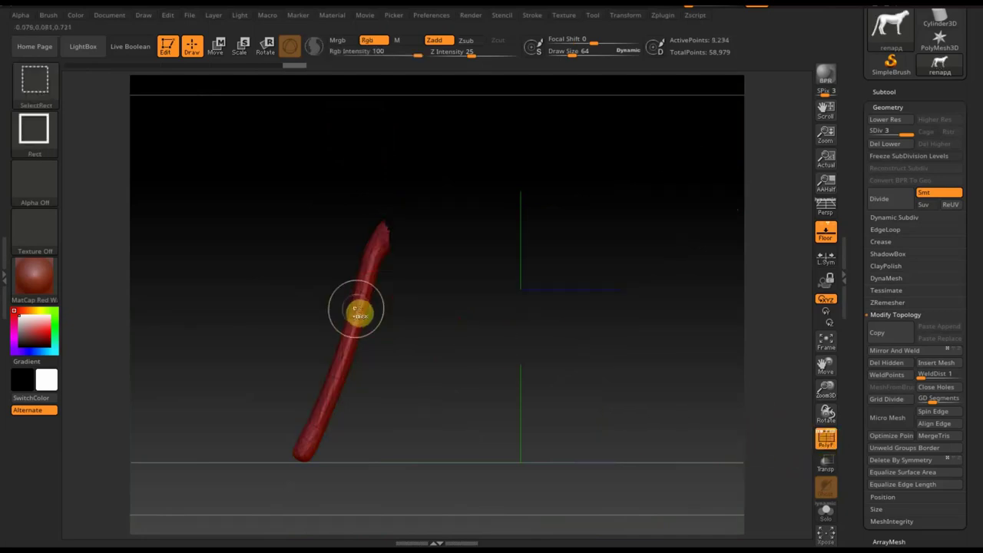
pyautogui.keyDown('ctrl'); pyautogui.keyDown('shift'); pyautogui.click(356, 308); pyautogui.keyUp('shift'); pyautogui.keyUp('ctrl')
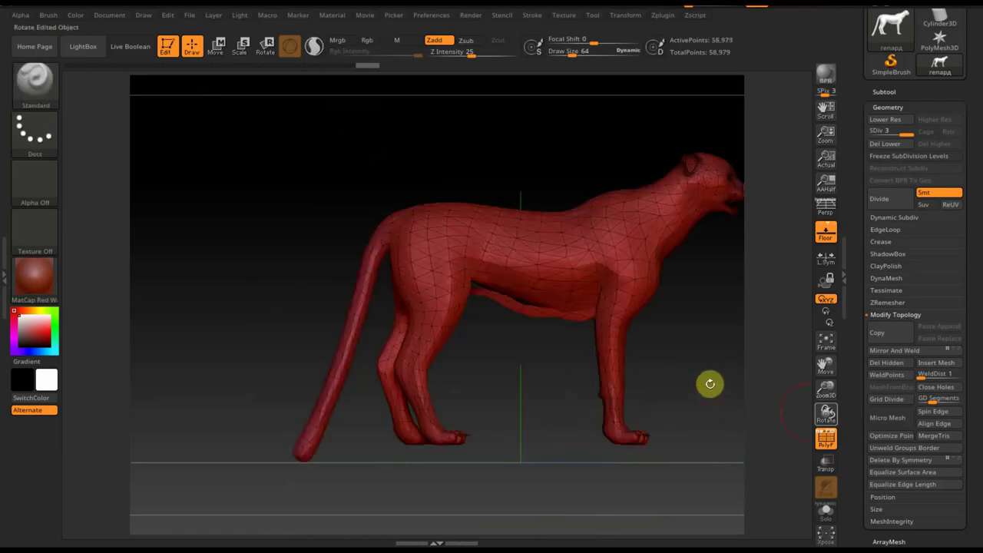
pyautogui.click(908, 146)
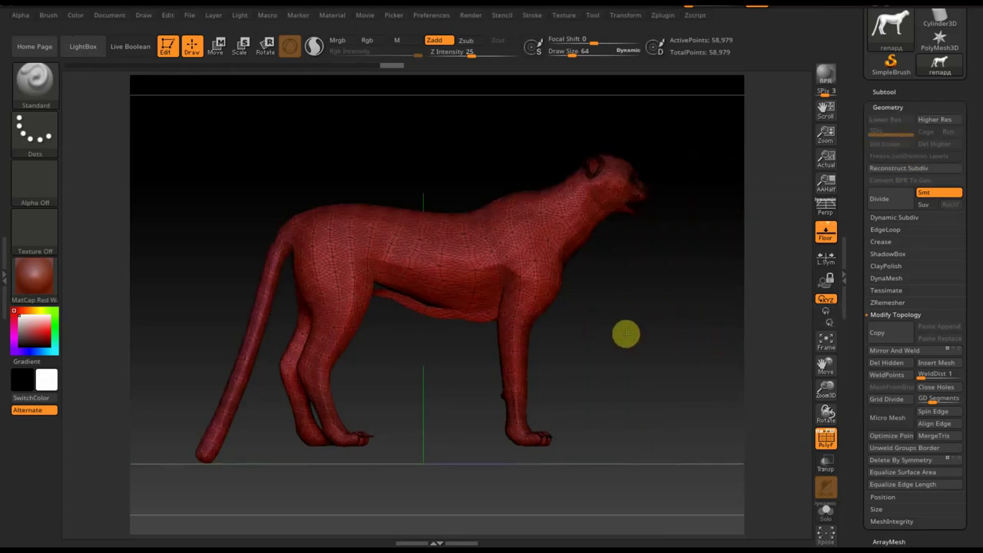
# - Hide the wireframe and rotate to a front view of the cheetah
pyautogui.click(826, 438)
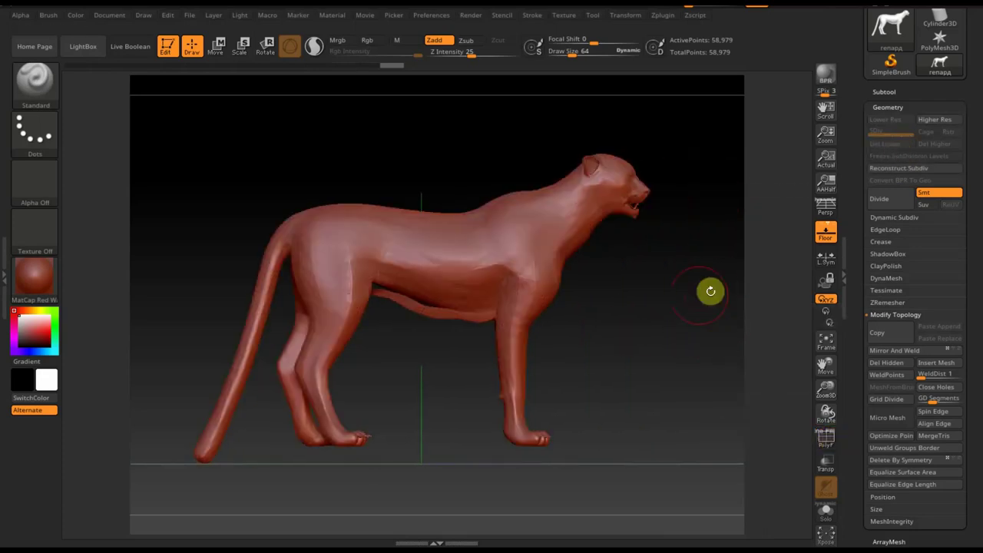
pyautogui.moveTo(708, 287)
pyautogui.mouseDown()
pyautogui.moveTo(663, 323)
pyautogui.moveTo(683, 313)
pyautogui.mouseUp()
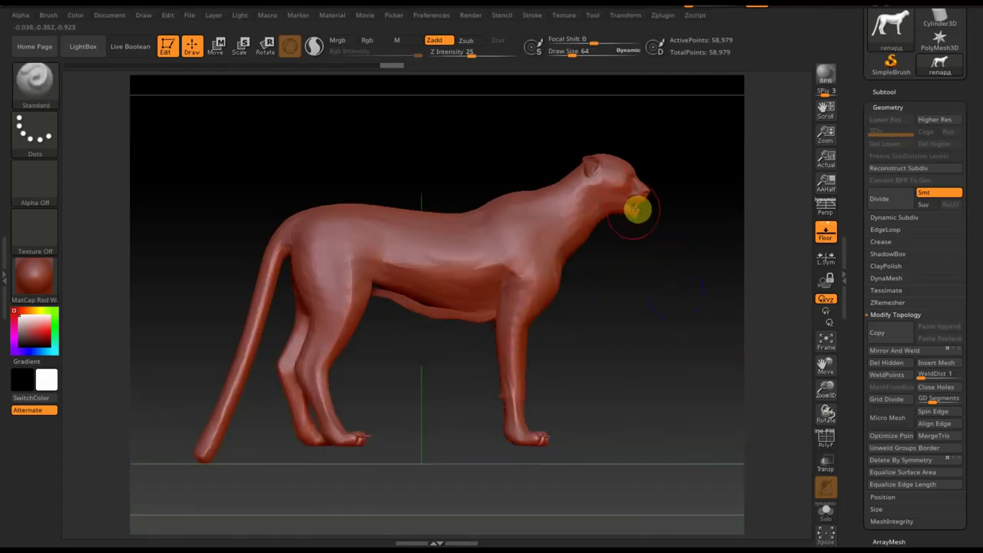
pyautogui.moveTo(649, 261)
pyautogui.mouseDown()
pyautogui.moveTo(652, 302)
pyautogui.moveTo(606, 316)
pyautogui.mouseUp()
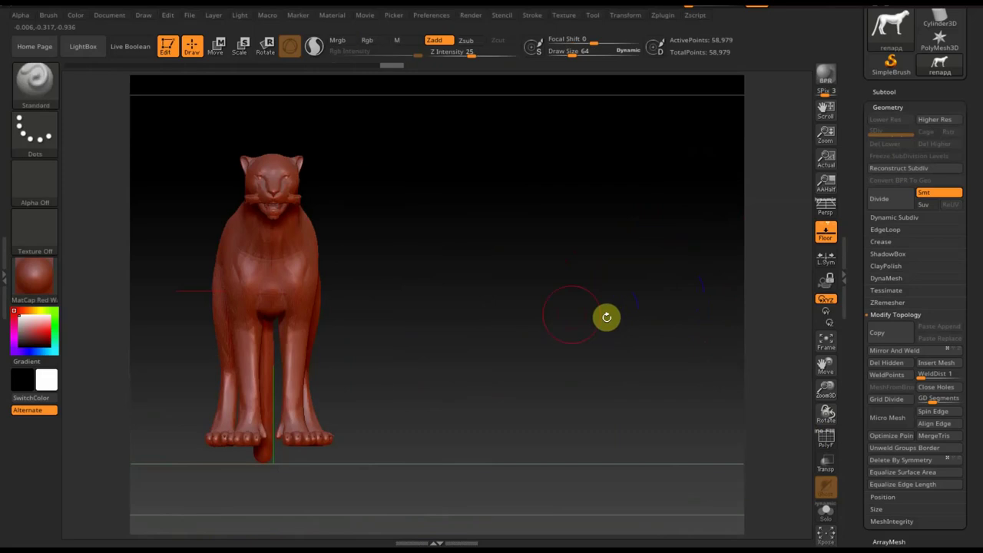
# - Move the Transpose pivot to the tail base, undo the stray rotation, and show the Subtool list
pyautogui.keyDown('alt'); pyautogui.moveTo(521, 298); pyautogui.dragTo(635, 323); pyautogui.keyUp('alt')
pyautogui.press('w')
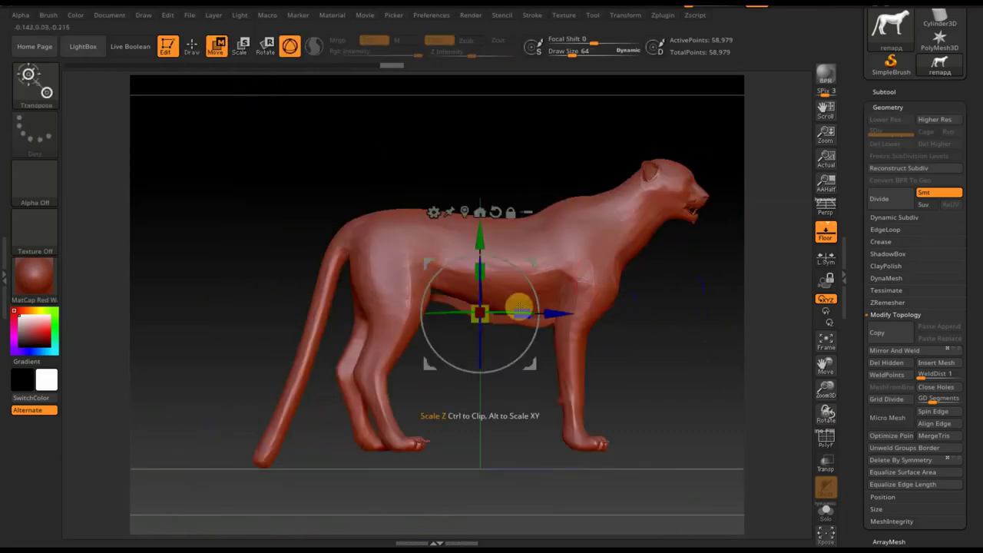
pyautogui.moveTo(558, 313)
pyautogui.mouseDown()
pyautogui.moveTo(438, 258)
pyautogui.moveTo(416, 259)
pyautogui.mouseUp()
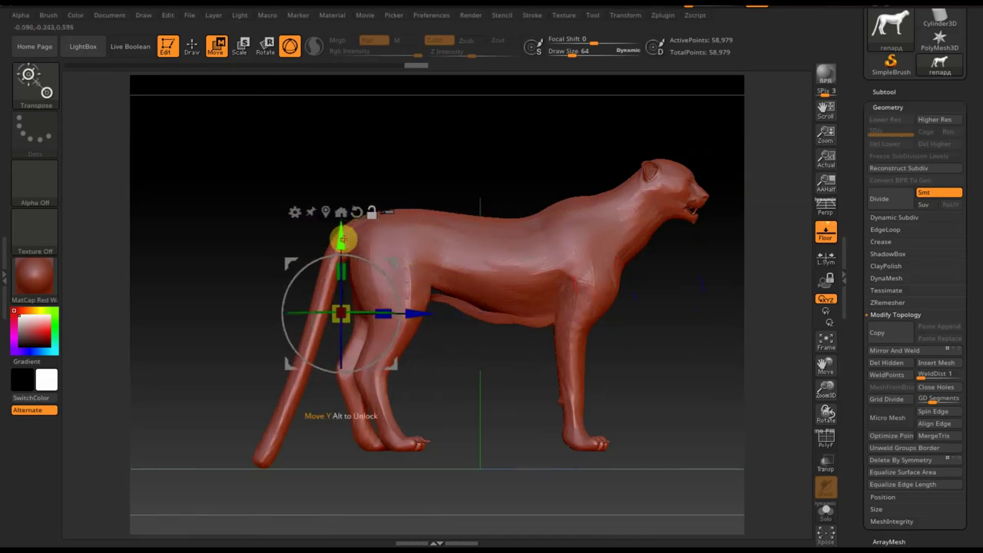
pyautogui.moveTo(342, 235); pyautogui.dragTo(341, 171)
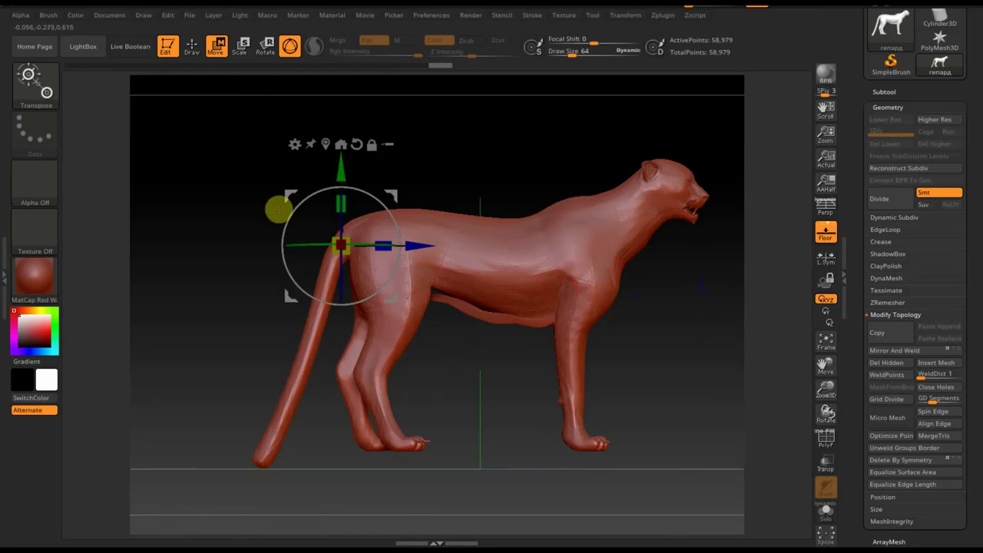
pyautogui.moveTo(392, 228); pyautogui.dragTo(403, 238)
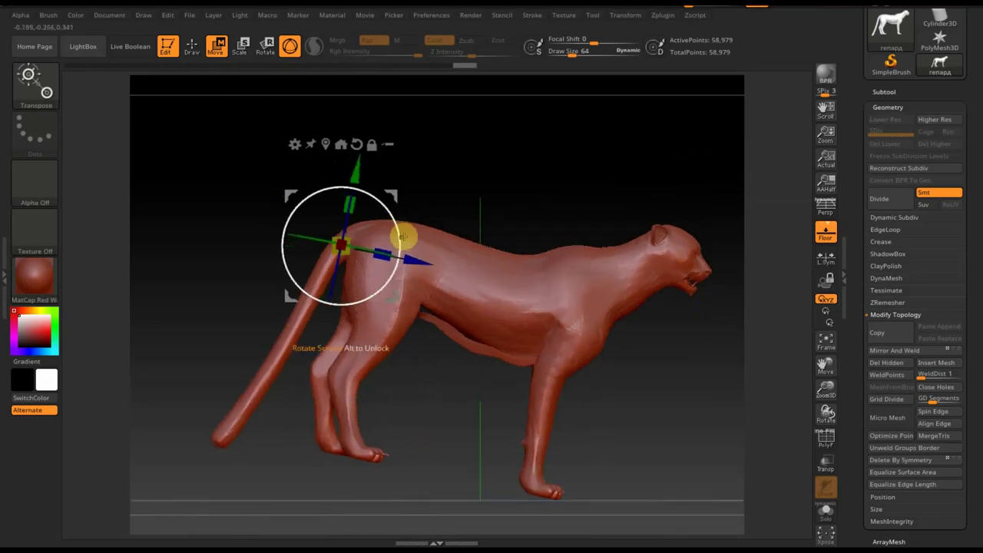
pyautogui.hotkey('ctrl', 'z')
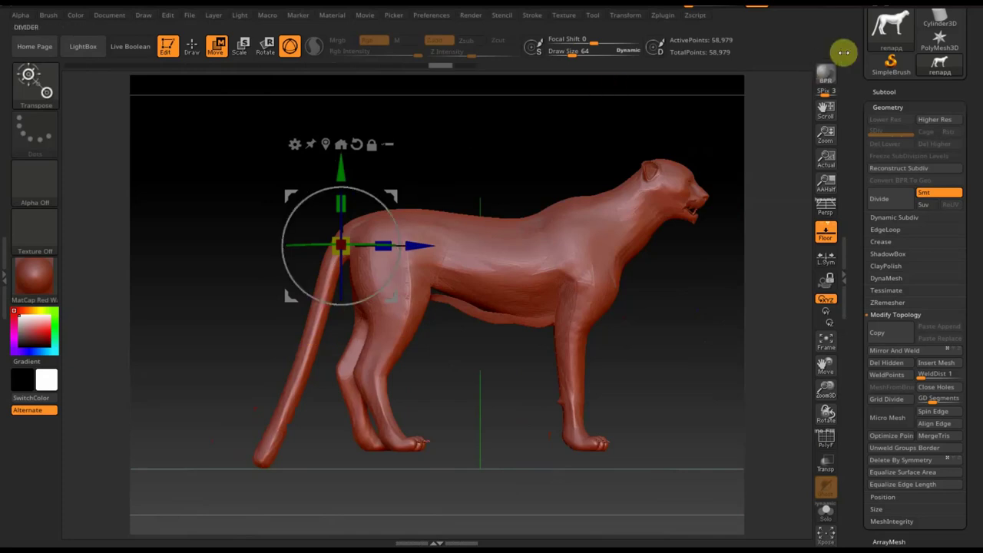
pyautogui.click(883, 91)
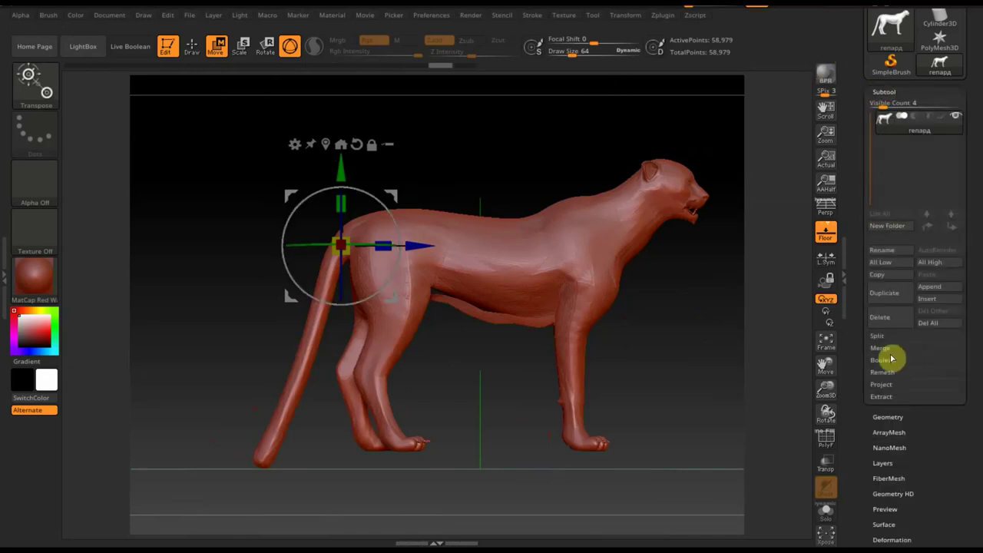
# - Split the cheetah into subtools by polygroups with Groups Split, confirming the warning
pyautogui.click(883, 336)
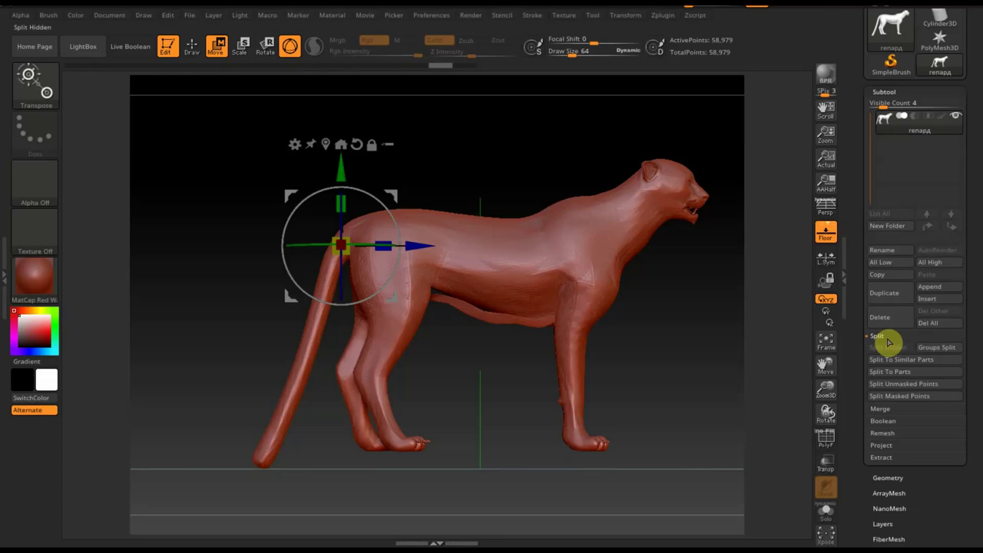
pyautogui.click(942, 351)
pyautogui.click(770, 377)
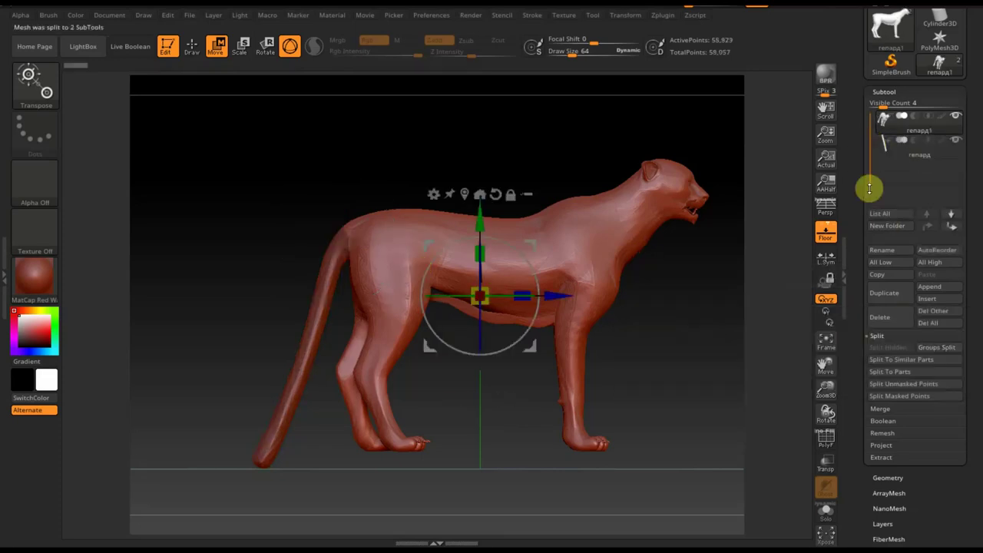
# - Select the tail subtool, pivot at its base, and swing it up to horizontal
pyautogui.click(894, 159)
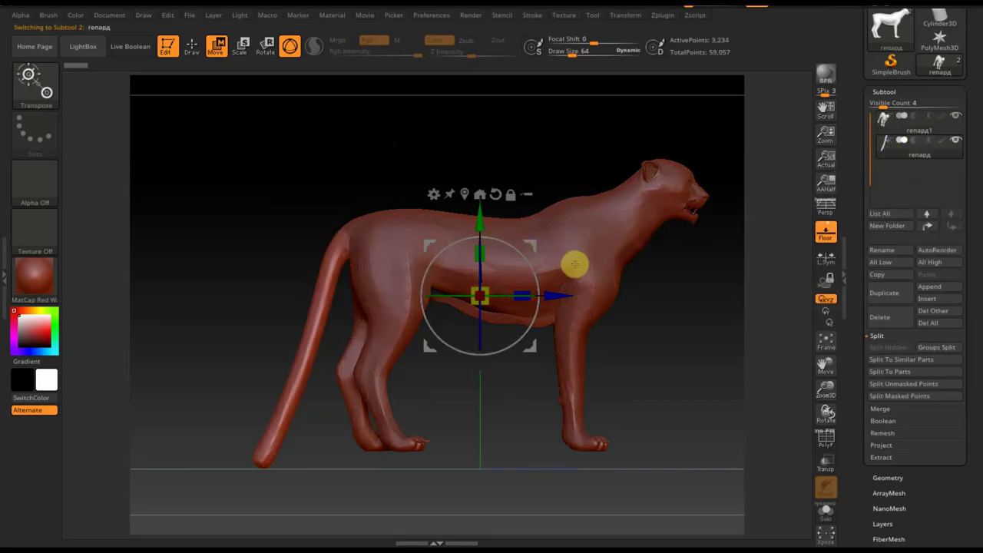
pyautogui.keyDown('alt'); pyautogui.moveTo(570, 297); pyautogui.dragTo(421, 296); pyautogui.keyUp('alt')
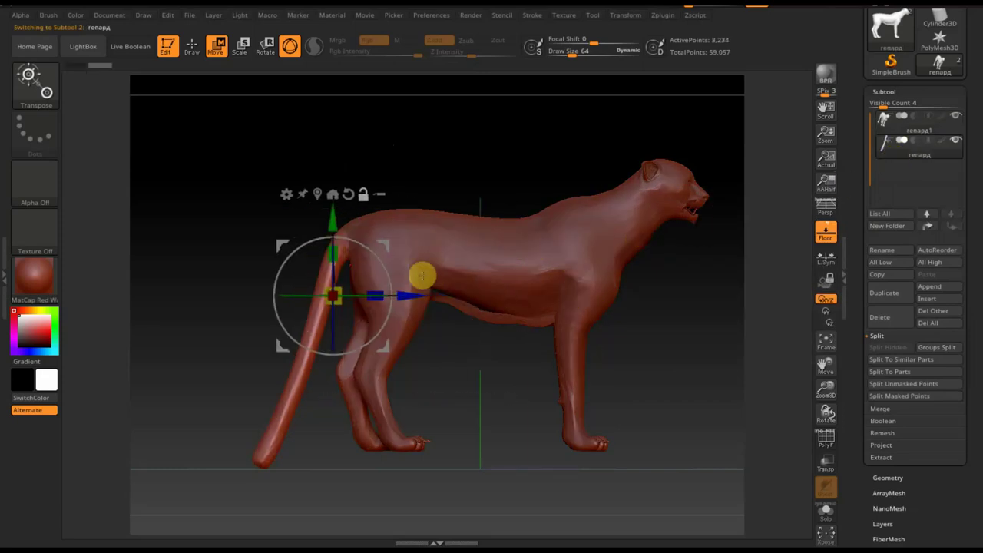
pyautogui.keyDown('alt'); pyautogui.moveTo(333, 219); pyautogui.dragTo(344, 158); pyautogui.keyUp('alt')
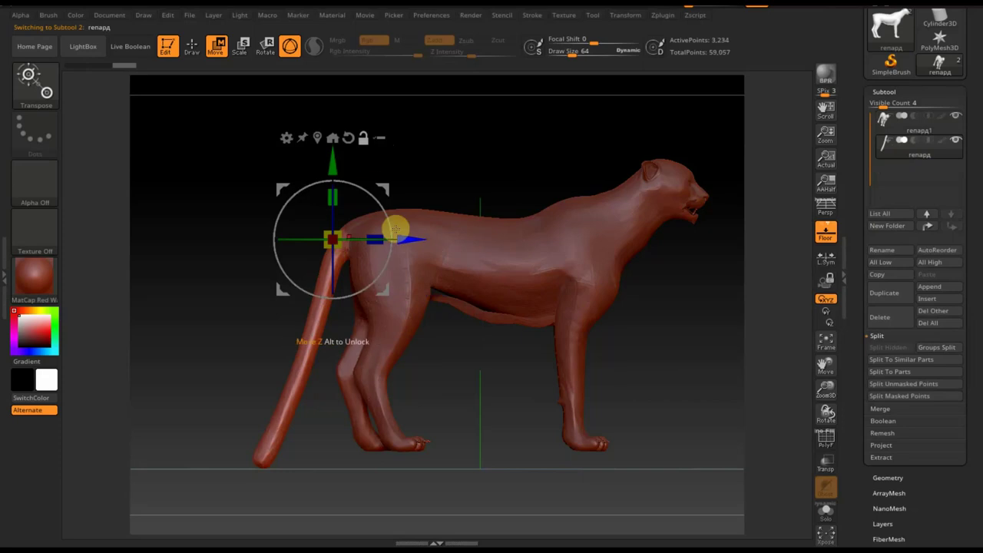
pyautogui.moveTo(405, 213); pyautogui.dragTo(404, 280)
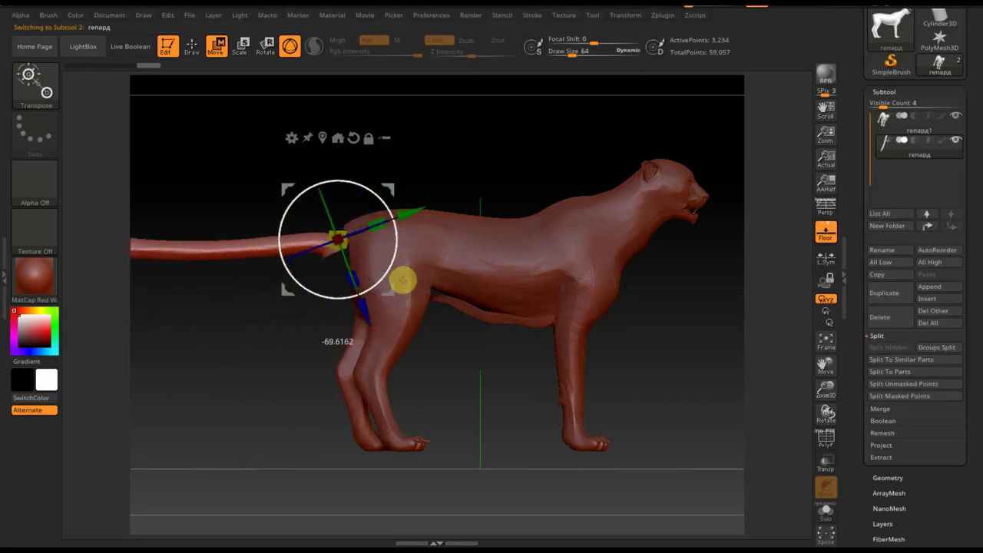
pyautogui.moveTo(397, 198); pyautogui.dragTo(393, 179)
# - Centre the tail sideways and raise it slightly, checking from side and front, then return to Draw
pyautogui.moveTo(451, 166)
pyautogui.keyDown('alt'); pyautogui.mouseDown()
pyautogui.moveTo(543, 178)
pyautogui.moveTo(576, 357)
pyautogui.mouseUp(); pyautogui.keyUp('alt')
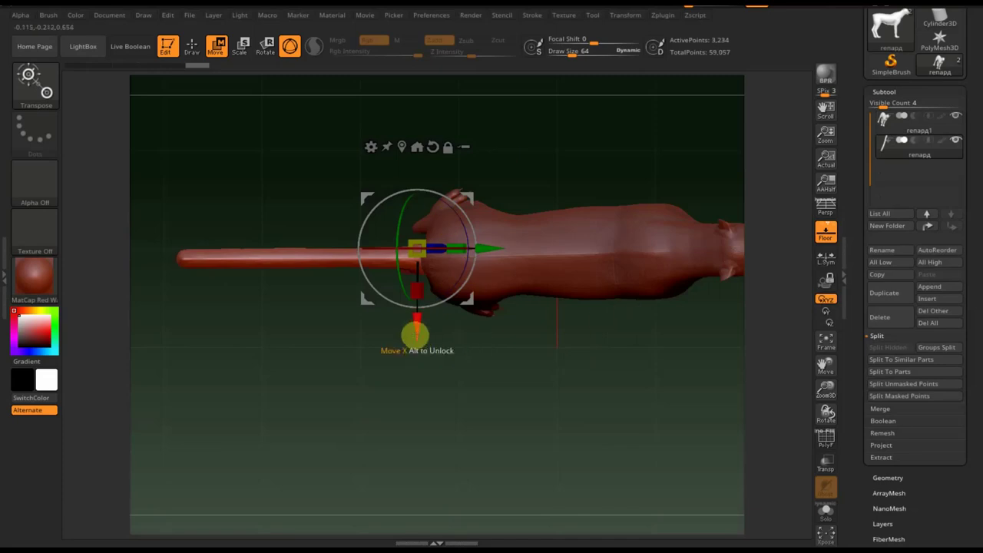
pyautogui.moveTo(435, 350); pyautogui.dragTo(419, 329)
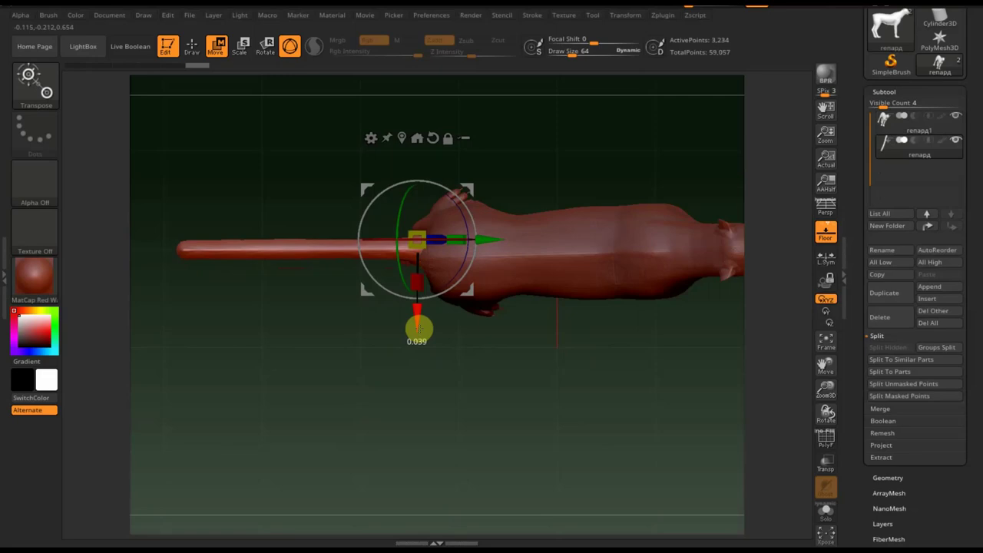
pyautogui.moveTo(575, 380)
pyautogui.mouseDown()
pyautogui.moveTo(573, 312)
pyautogui.moveTo(592, 193)
pyautogui.mouseUp()
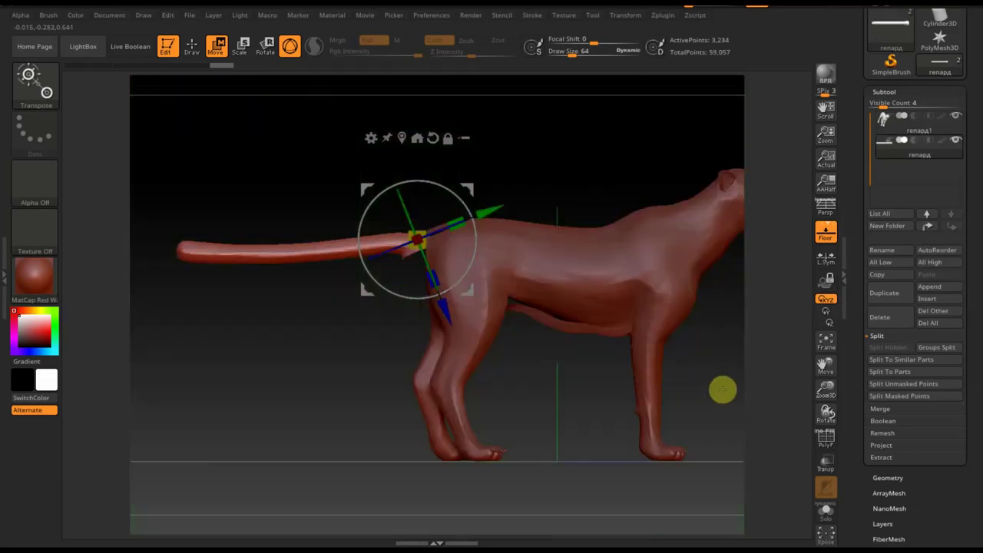
pyautogui.keyDown('alt'); pyautogui.moveTo(723, 390); pyautogui.dragTo(664, 380); pyautogui.keyUp('alt')
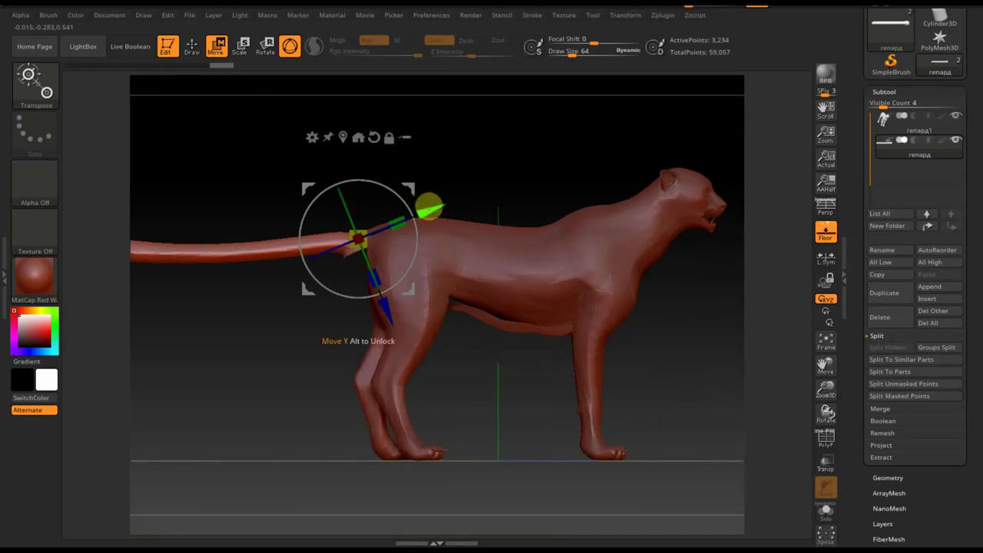
pyautogui.moveTo(405, 208); pyautogui.dragTo(444, 239)
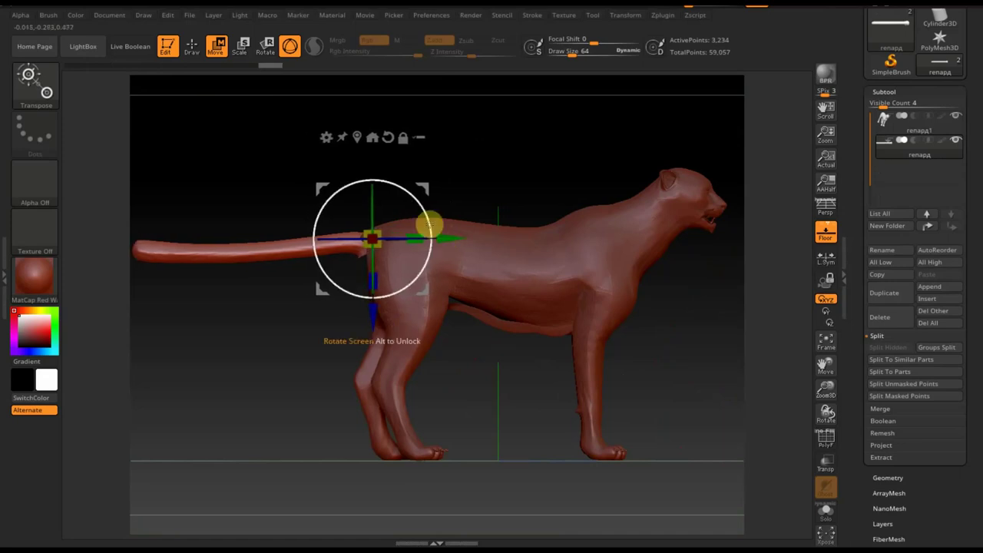
pyautogui.moveTo(373, 319); pyautogui.dragTo(372, 314)
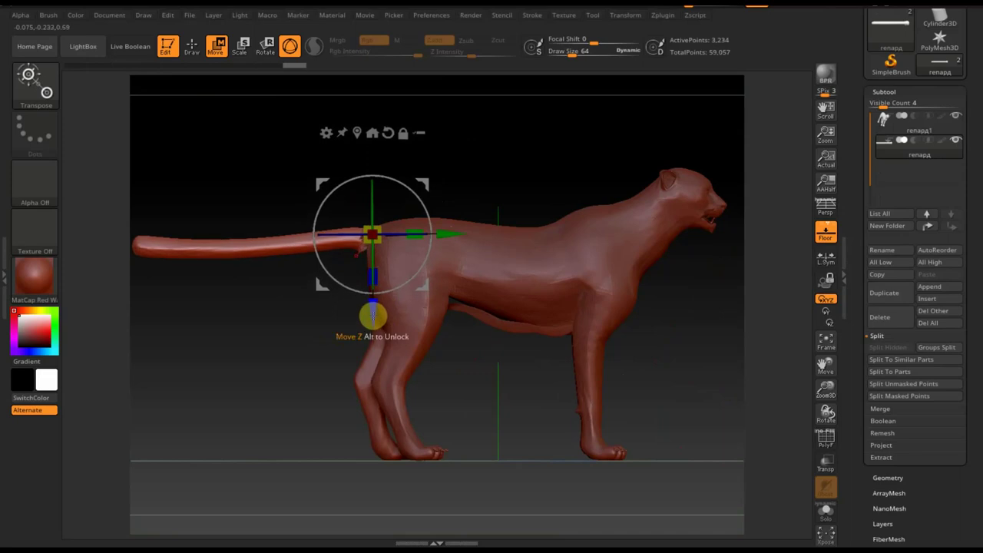
pyautogui.keyDown('shift'); pyautogui.moveTo(685, 326); pyautogui.dragTo(615, 331); pyautogui.keyUp('shift')
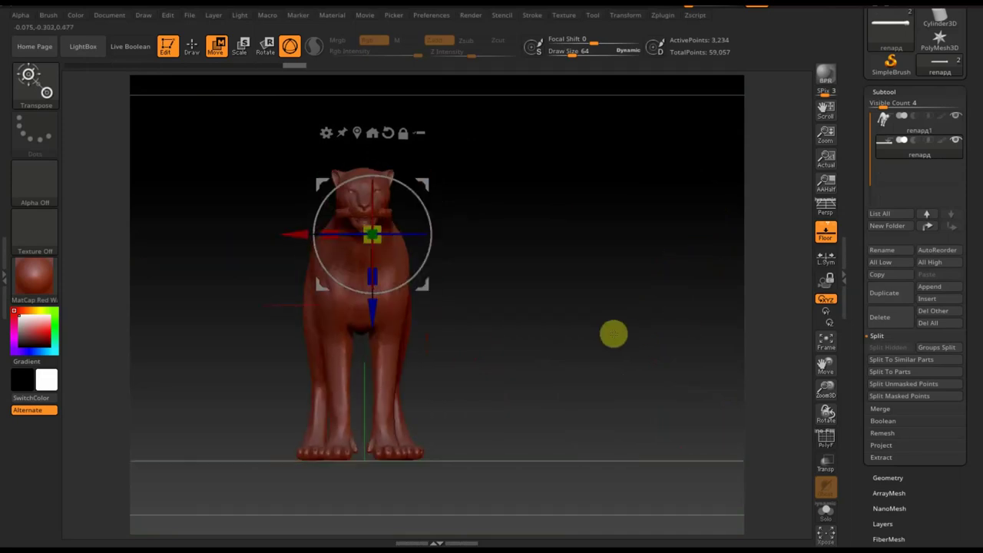
pyautogui.click(192, 46)
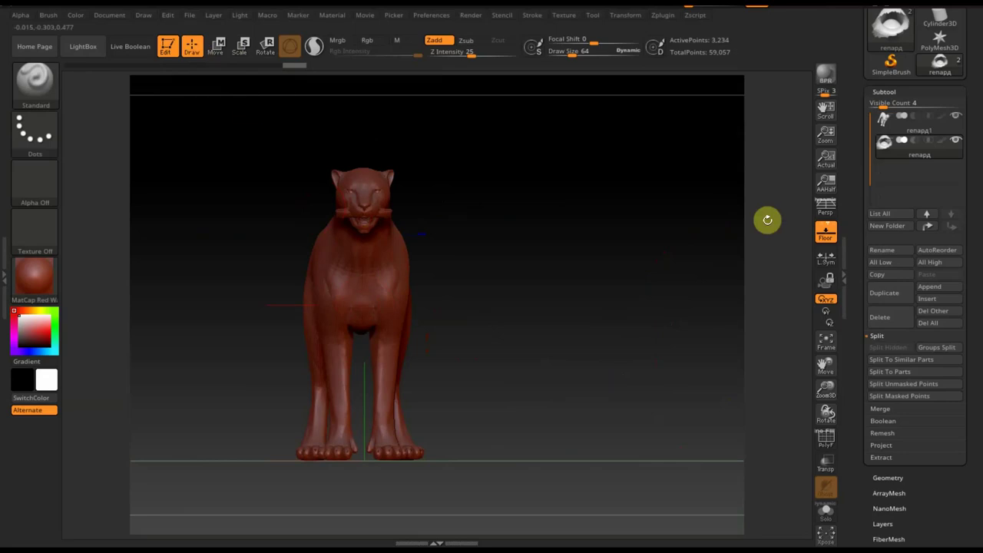
pyautogui.keyDown('alt'); pyautogui.click(372, 296); pyautogui.keyUp('alt')
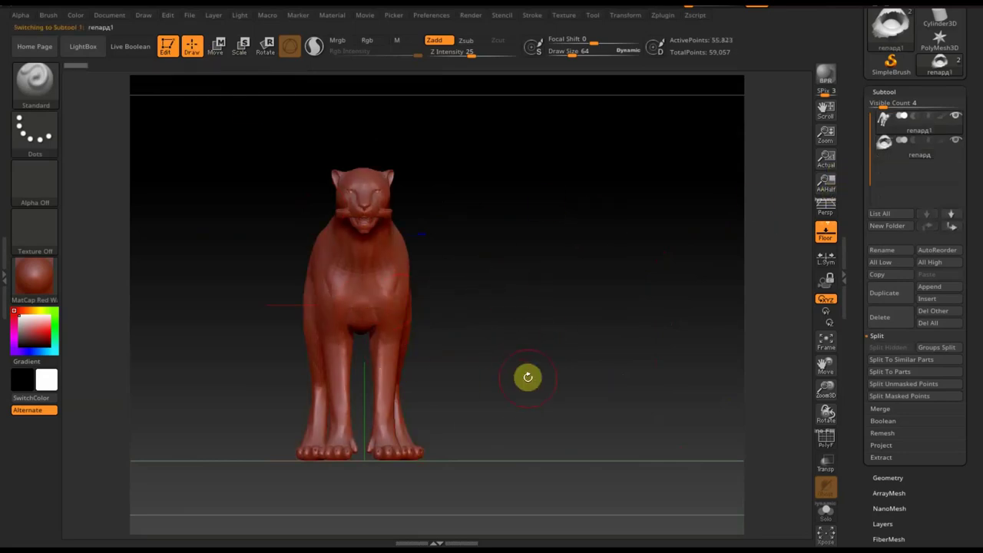
pyautogui.moveTo(528, 377)
pyautogui.mouseDown()
pyautogui.moveTo(525, 354)
pyautogui.moveTo(536, 386)
pyautogui.moveTo(564, 321)
pyautogui.mouseUp()
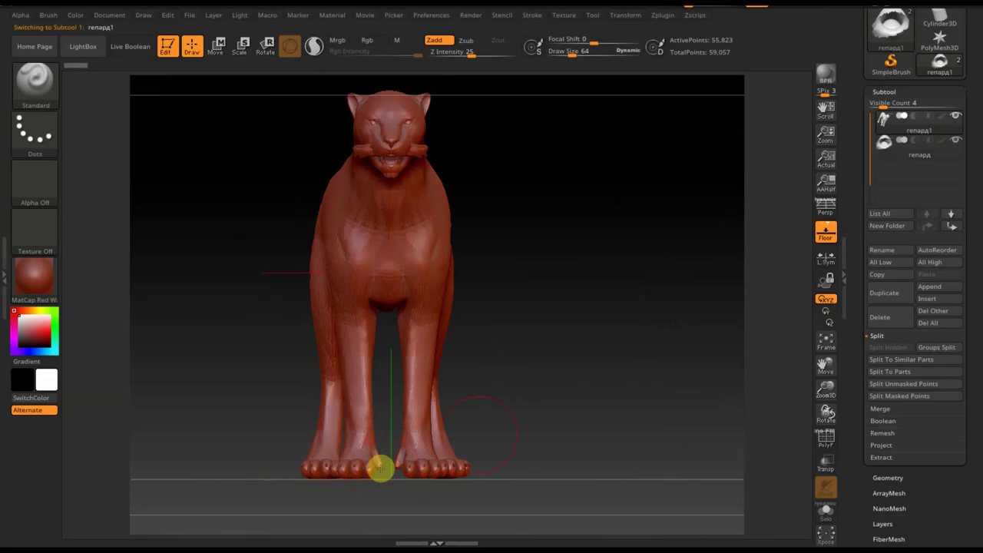
pyautogui.moveTo(381, 468)
pyautogui.mouseDown()
pyautogui.moveTo(542, 399)
pyautogui.moveTo(625, 428)
pyautogui.mouseUp()
pyautogui.moveTo(658, 391)
pyautogui.mouseDown()
pyautogui.moveTo(672, 422)
pyautogui.moveTo(527, 428)
pyautogui.moveTo(524, 448)
pyautogui.moveTo(437, 393)
pyautogui.moveTo(492, 407)
pyautogui.moveTo(566, 406)
pyautogui.mouseUp()
pyautogui.moveTo(606, 349)
pyautogui.mouseDown()
pyautogui.moveTo(613, 475)
pyautogui.moveTo(422, 328)
pyautogui.mouseUp()
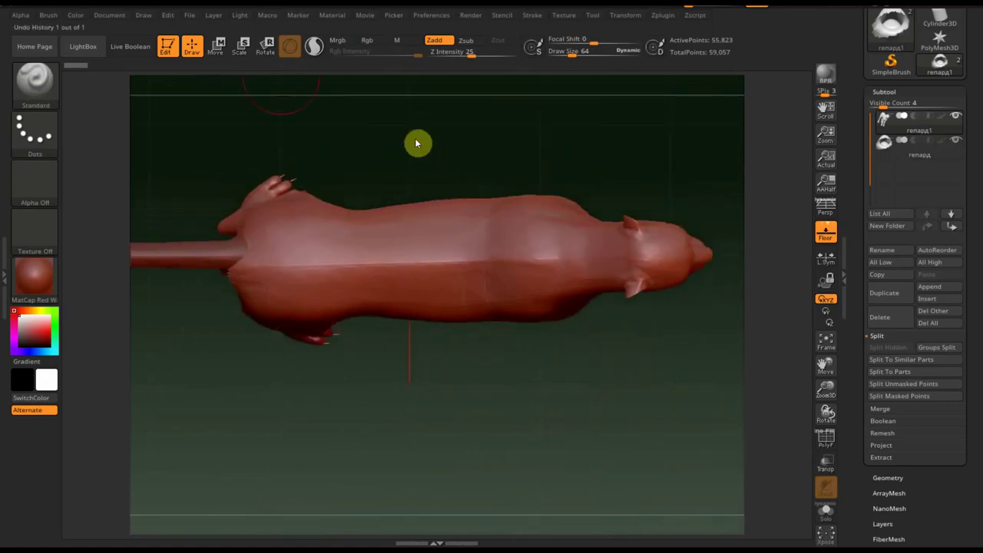
# - Twist and nudge the cheetah onto the centre line, checking from side and front
pyautogui.click(215, 51)
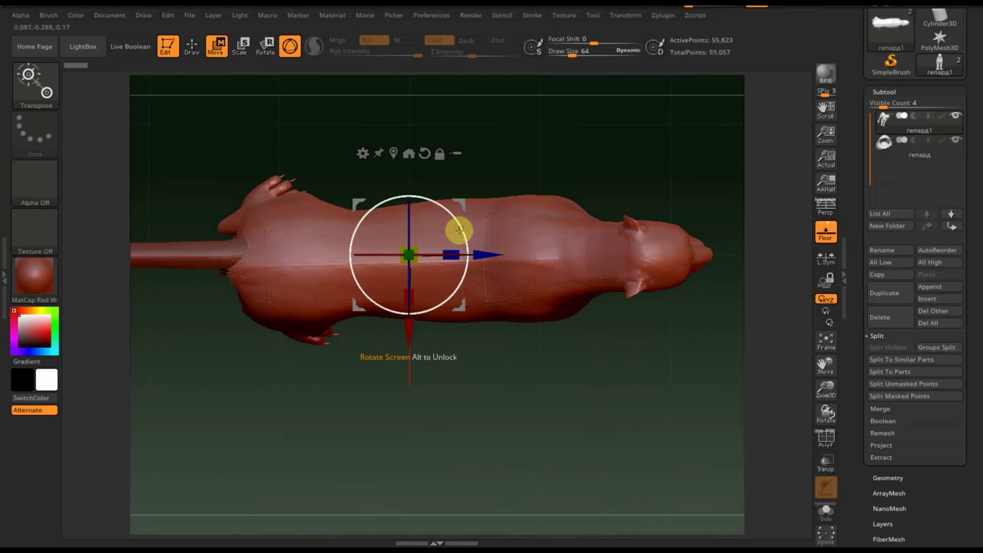
pyautogui.moveTo(456, 229); pyautogui.dragTo(461, 230)
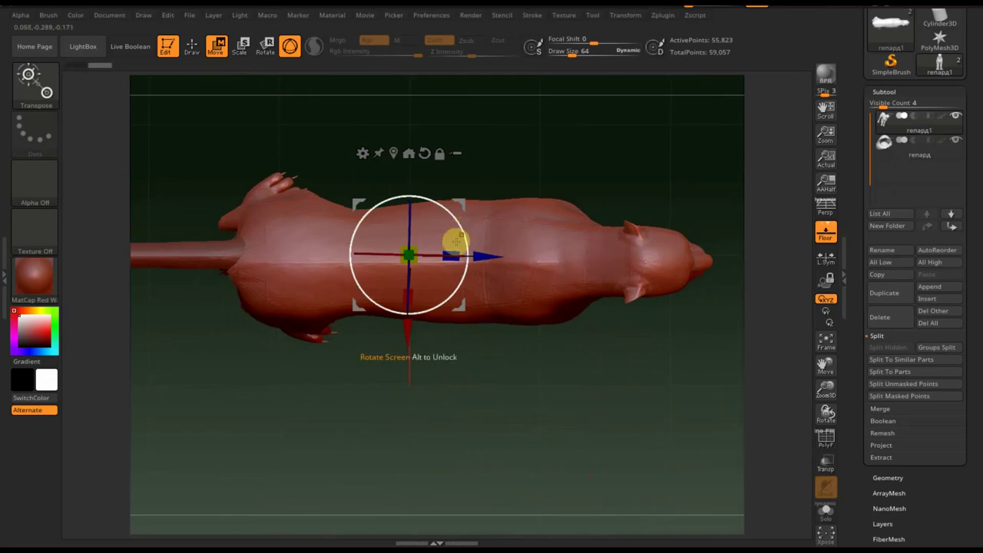
pyautogui.moveTo(406, 344); pyautogui.dragTo(408, 341)
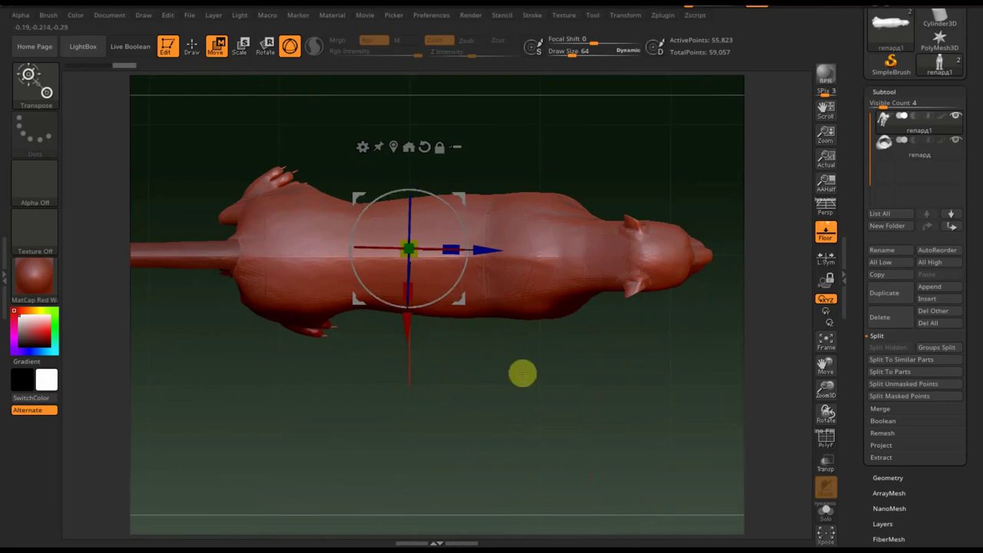
pyautogui.moveTo(522, 374); pyautogui.dragTo(522, 285)
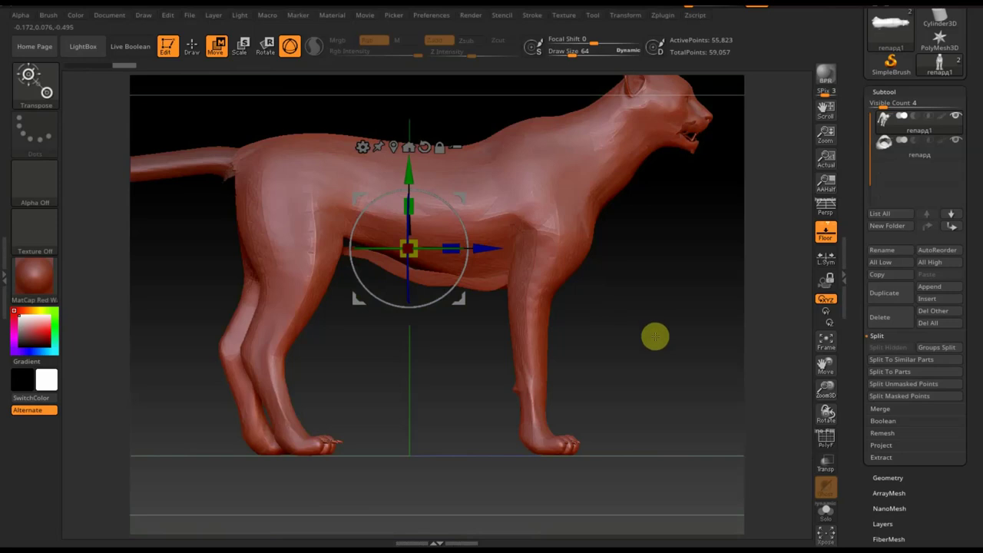
pyautogui.moveTo(655, 336); pyautogui.dragTo(591, 347)
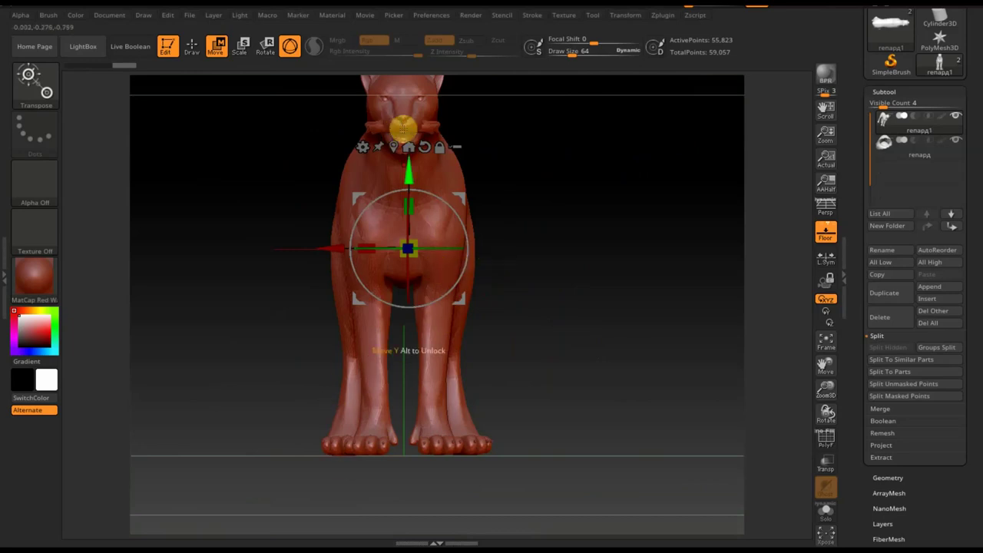
# - Scale the cheetah slightly around its centre and view it from above
pyautogui.keyDown('alt'); pyautogui.moveTo(536, 208); pyautogui.dragTo(540, 266); pyautogui.keyUp('alt')
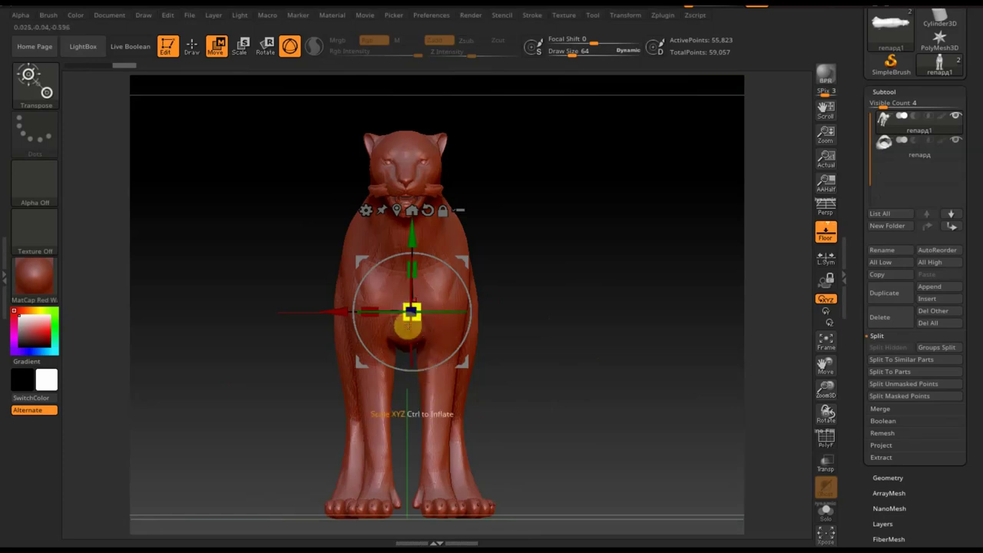
pyautogui.moveTo(435, 314); pyautogui.dragTo(438, 315)
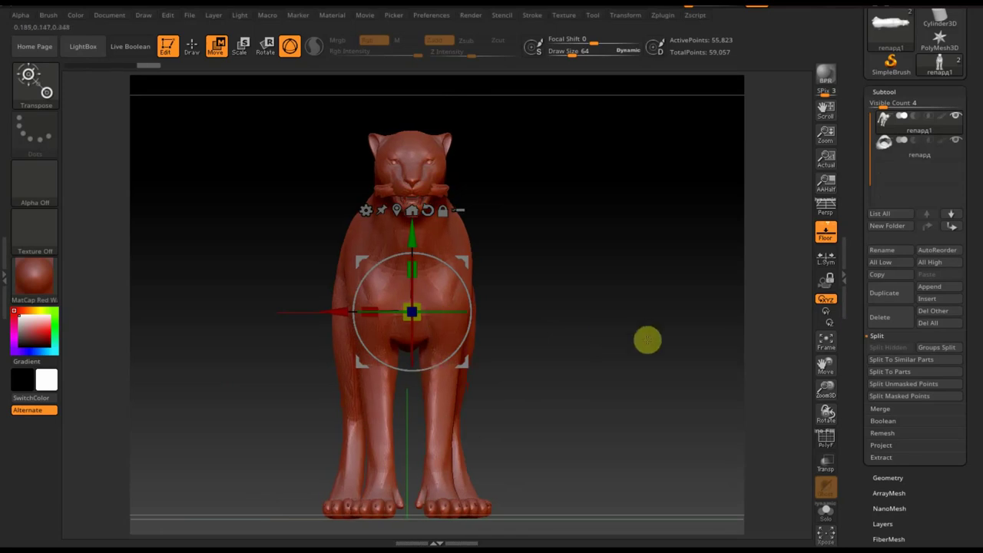
pyautogui.moveTo(647, 340)
pyautogui.mouseDown()
pyautogui.moveTo(632, 404)
pyautogui.moveTo(643, 384)
pyautogui.mouseUp()
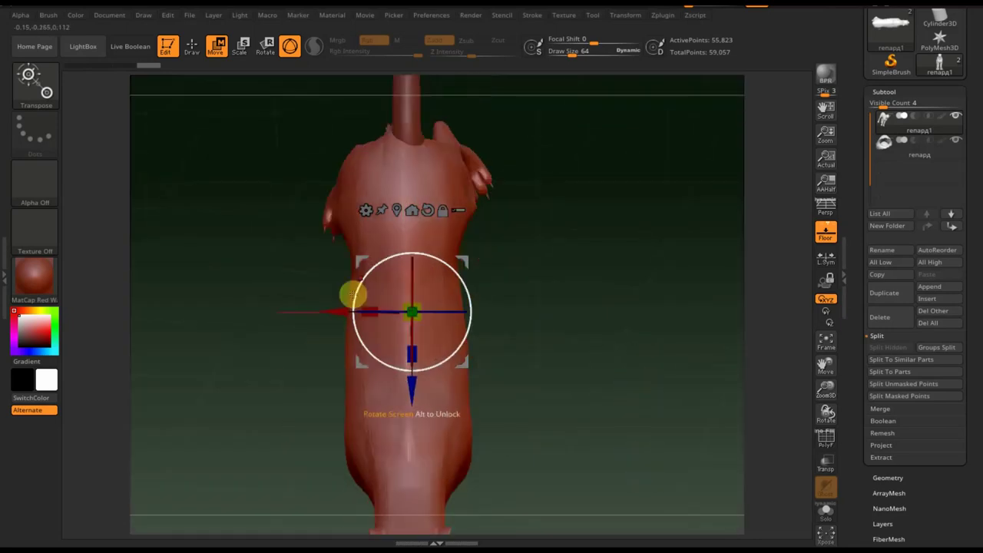
pyautogui.moveTo(552, 345)
pyautogui.mouseDown()
pyautogui.moveTo(555, 364)
pyautogui.moveTo(546, 257)
pyautogui.moveTo(551, 275)
pyautogui.moveTo(555, 237)
pyautogui.moveTo(578, 329)
pyautogui.moveTo(576, 320)
pyautogui.mouseUp()
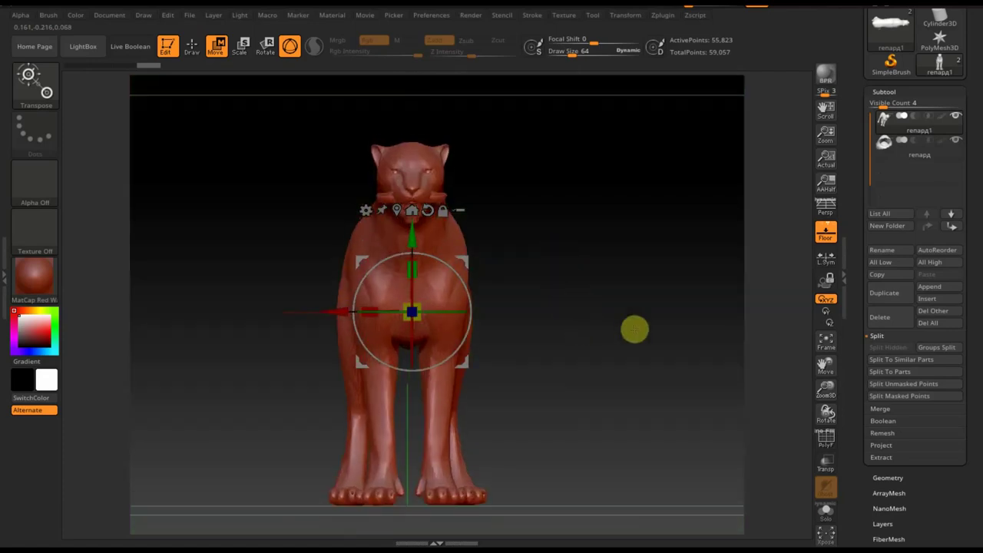
# - Mirror And Weld, undo, shift the cheetah slightly along X, then Mirror And Weld again
pyautogui.click(889, 475)
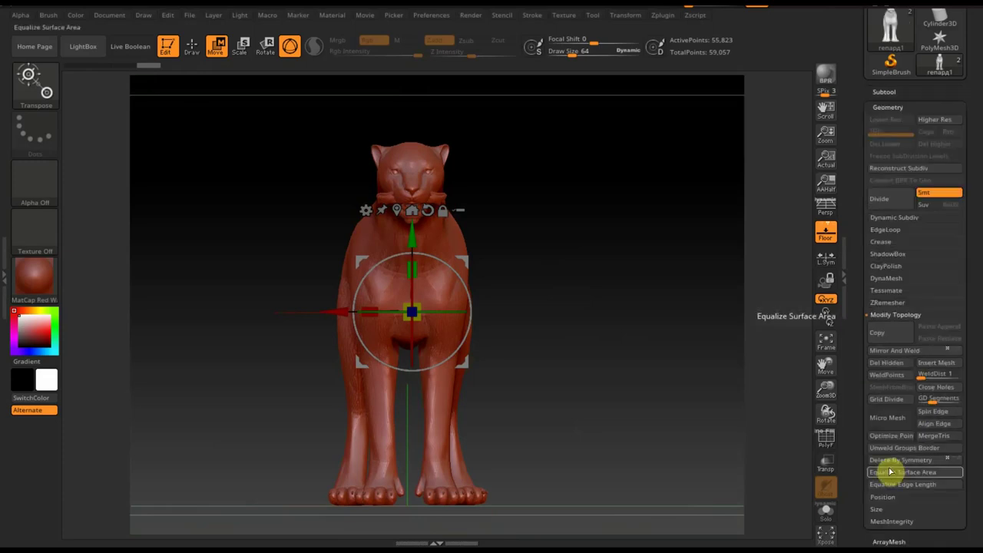
pyautogui.click(911, 354)
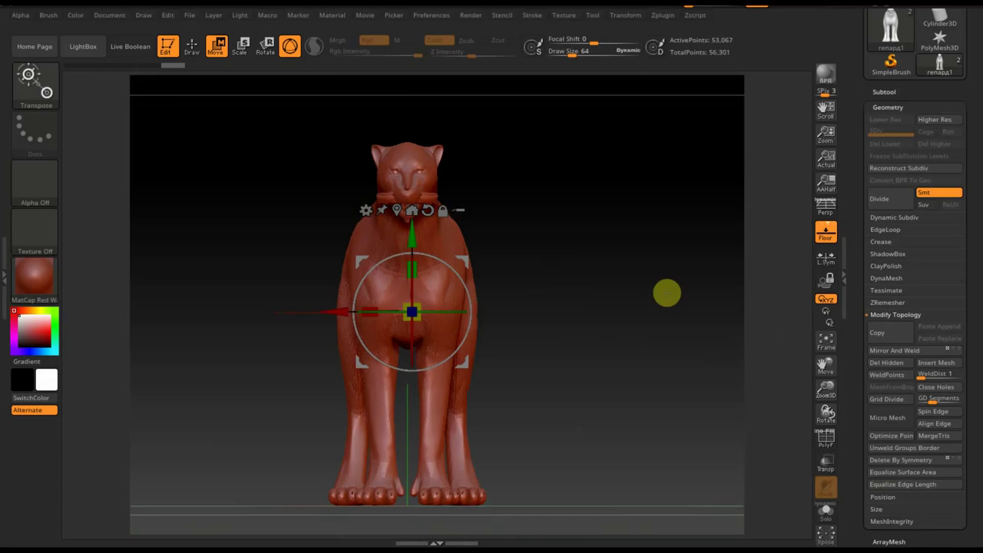
pyautogui.press('ctrl')
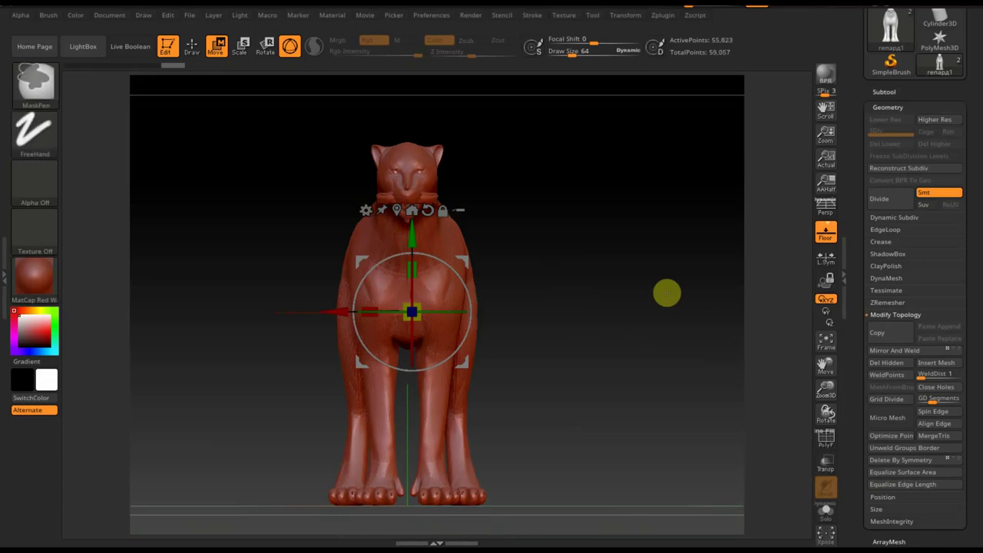
pyautogui.moveTo(666, 292)
pyautogui.mouseDown()
pyautogui.moveTo(607, 253)
pyautogui.moveTo(606, 359)
pyautogui.moveTo(597, 298)
pyautogui.mouseUp()
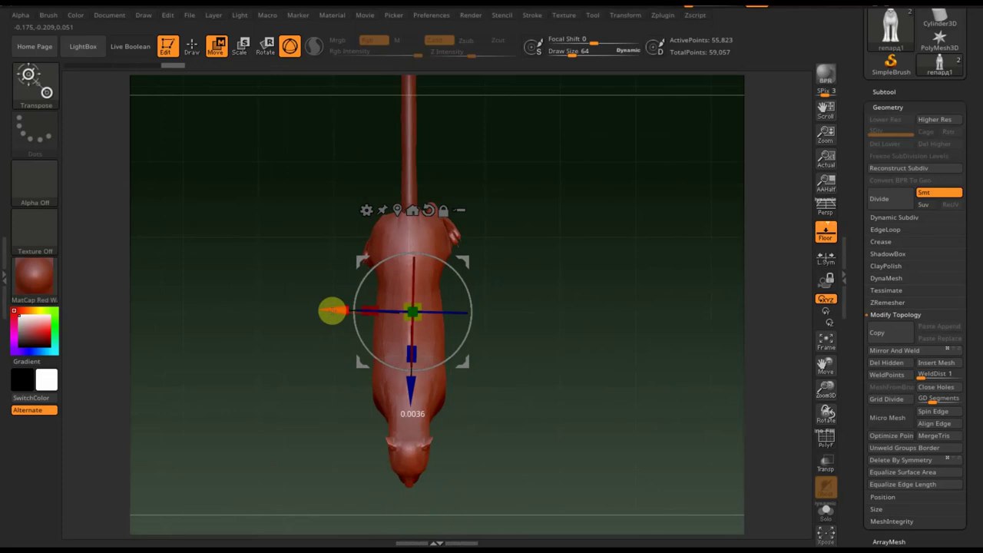
pyautogui.moveTo(332, 310); pyautogui.dragTo(330, 310)
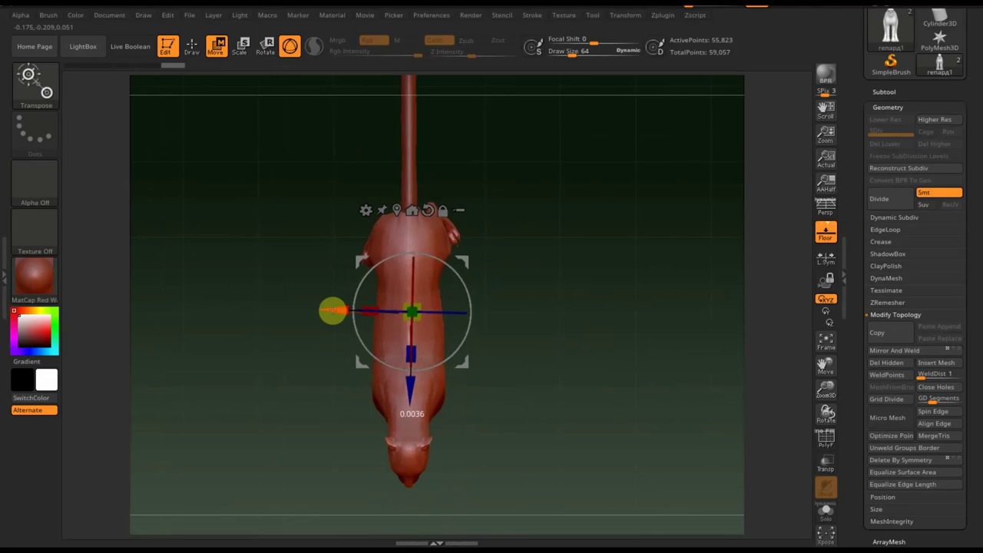
pyautogui.moveTo(563, 368); pyautogui.dragTo(599, 270)
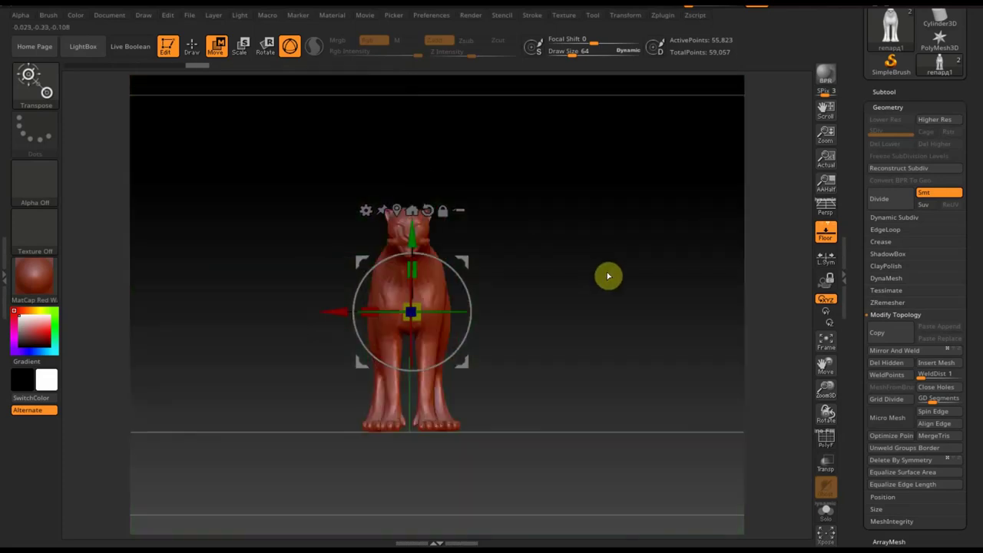
pyautogui.click(883, 351)
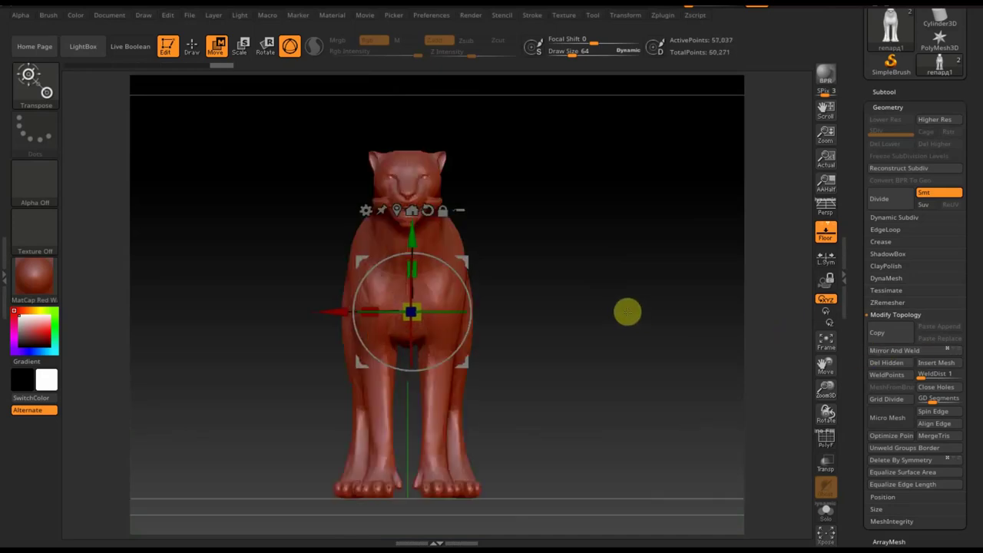
# - Inspect the welded 57,037-point body from its side profile and front
pyautogui.keyDown('alt'); pyautogui.moveTo(627, 311); pyautogui.dragTo(647, 388); pyautogui.keyUp('alt')
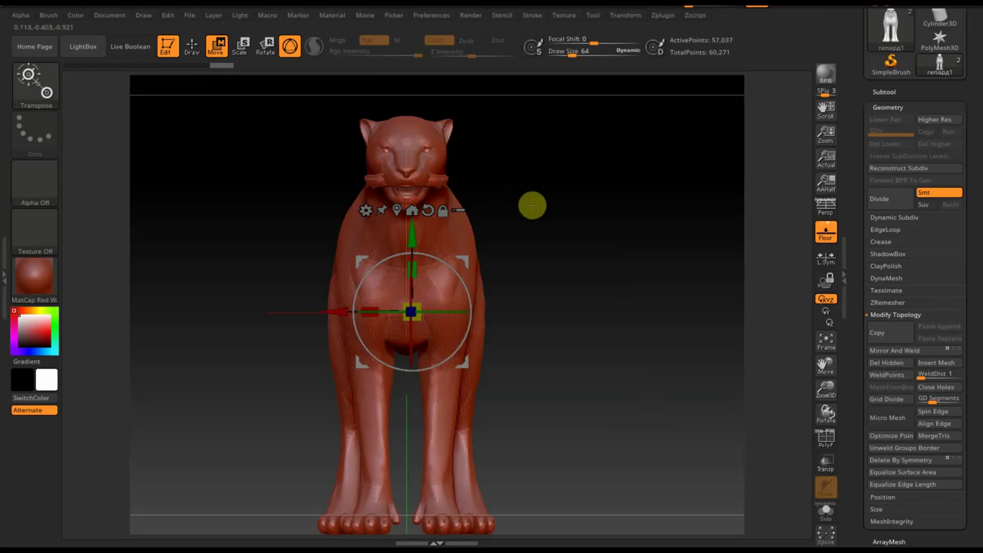
pyautogui.moveTo(531, 205); pyautogui.dragTo(610, 217)
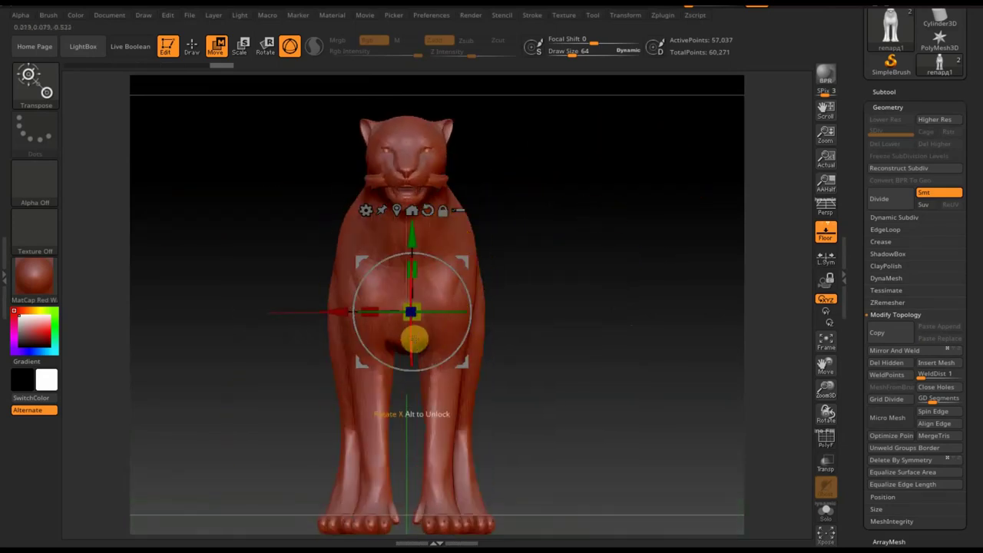
pyautogui.moveTo(597, 237)
pyautogui.mouseDown()
pyautogui.moveTo(625, 241)
pyautogui.moveTo(676, 289)
pyautogui.moveTo(648, 331)
pyautogui.moveTo(621, 430)
pyautogui.moveTo(660, 417)
pyautogui.moveTo(677, 351)
pyautogui.mouseUp()
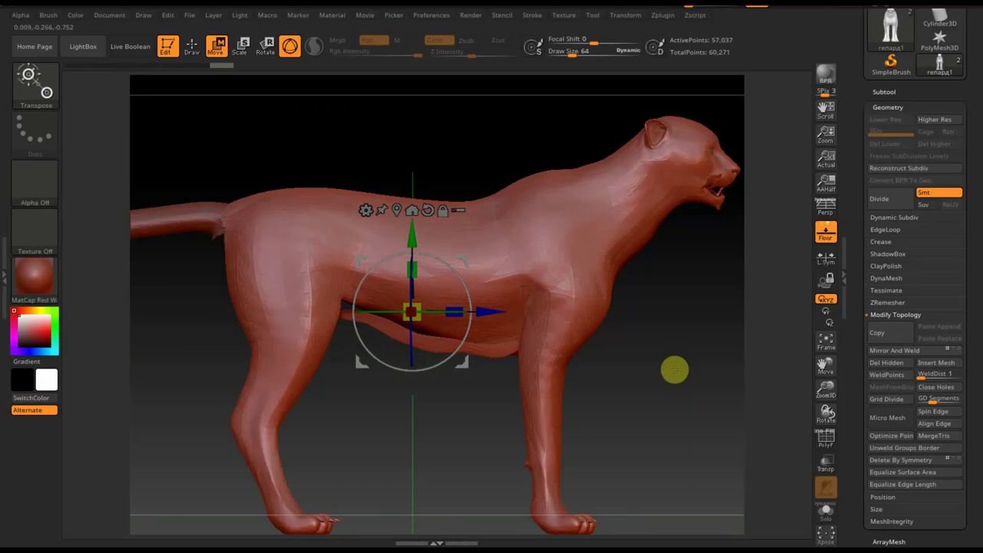
pyautogui.scroll(-3, 675, 371)
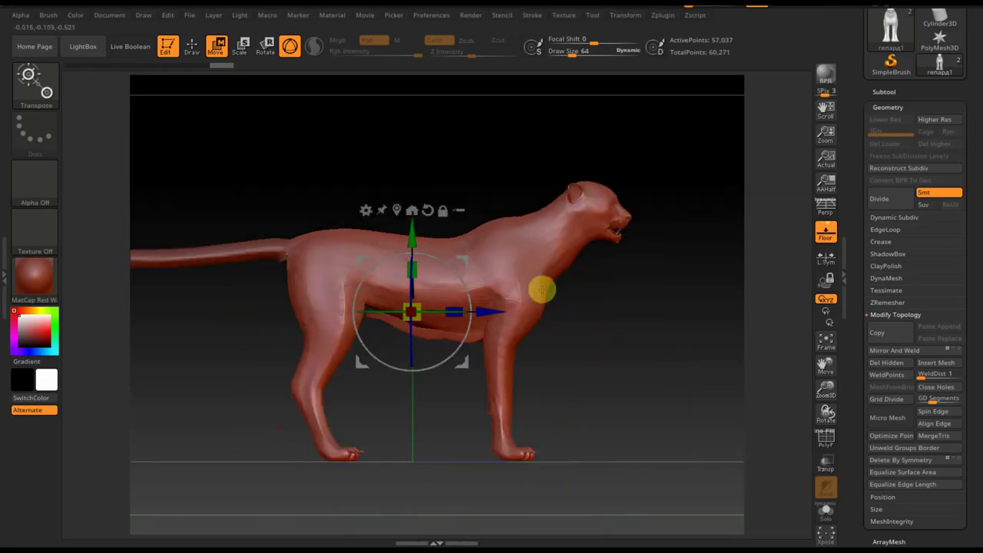
pyautogui.moveTo(542, 290)
pyautogui.mouseDown()
pyautogui.moveTo(562, 330)
pyautogui.moveTo(549, 334)
pyautogui.mouseUp()
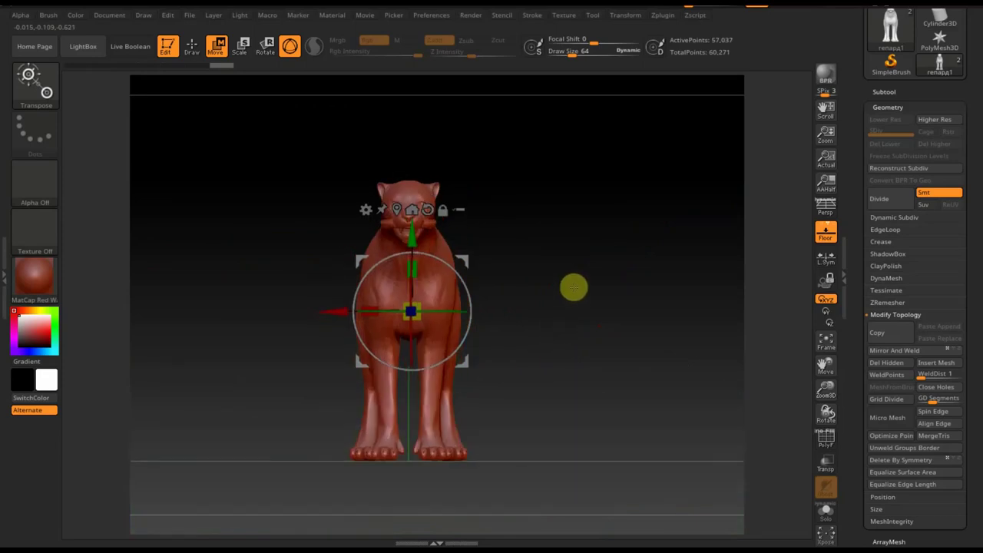
pyautogui.moveTo(573, 285)
pyautogui.mouseDown()
pyautogui.moveTo(579, 310)
pyautogui.moveTo(645, 318)
pyautogui.mouseUp()
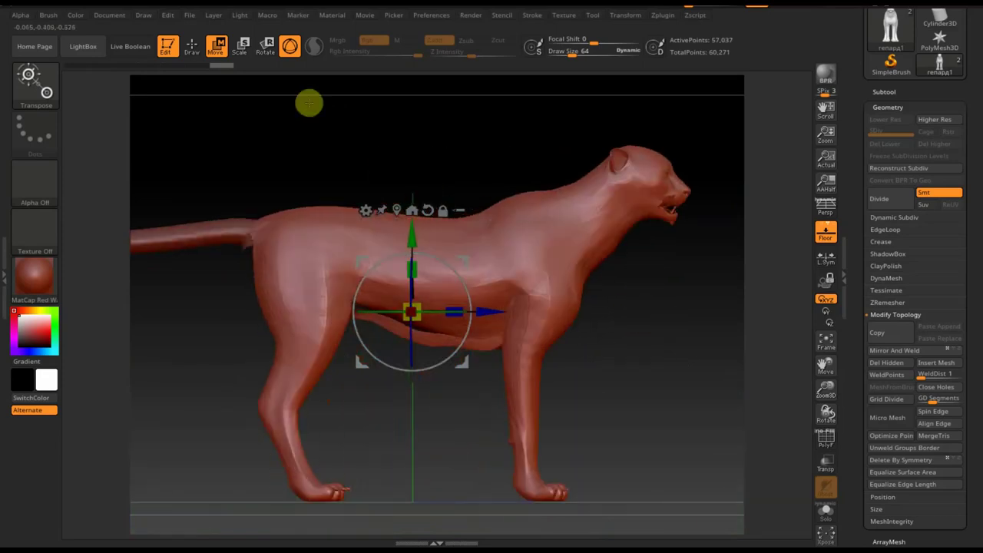
# - Return to Draw mode, paint a mask over the cheetah's neck and head, then clear it
pyautogui.click(192, 46)
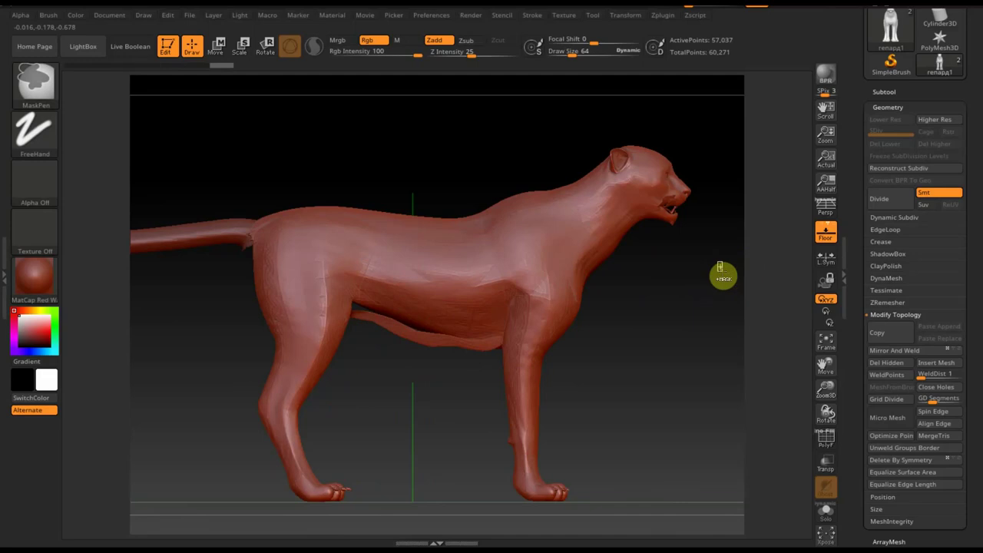
pyautogui.keyDown('ctrl'); pyautogui.moveTo(722, 273); pyautogui.dragTo(590, 121); pyautogui.keyUp('ctrl')
pyautogui.press('ctrl')
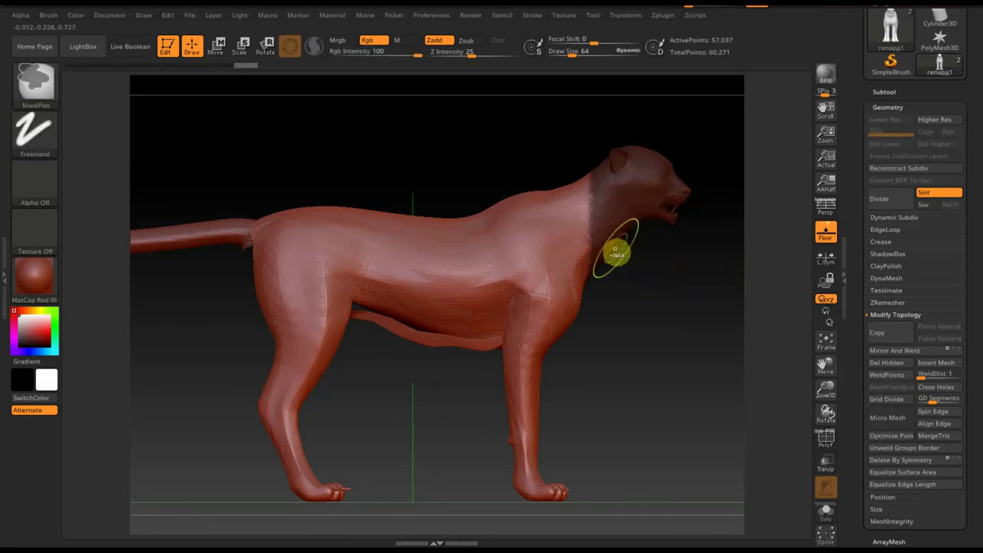
pyautogui.keyDown('ctrl'); pyautogui.moveTo(607, 251); pyautogui.dragTo(590, 208); pyautogui.keyUp('ctrl')
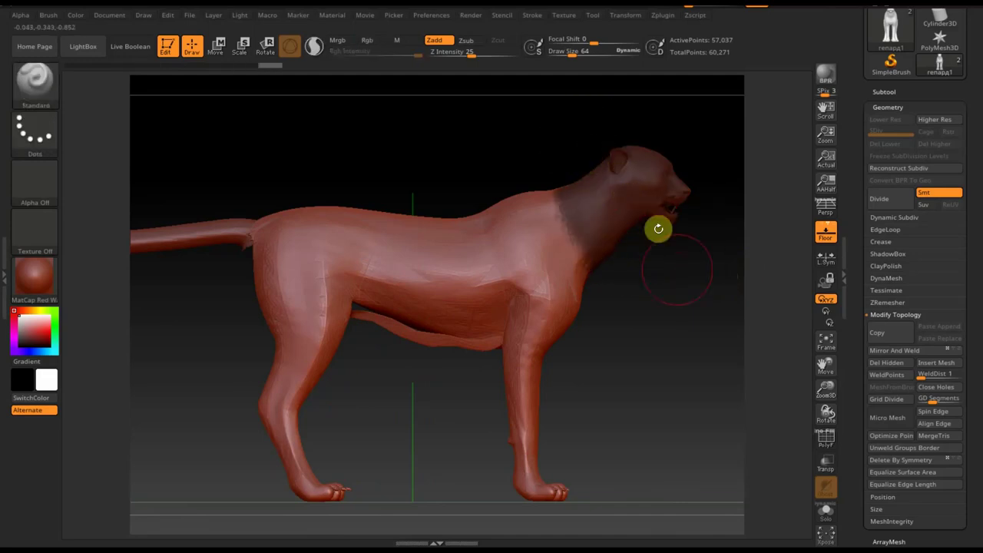
pyautogui.moveTo(658, 226)
pyautogui.mouseDown()
pyautogui.moveTo(683, 307)
pyautogui.moveTo(606, 343)
pyautogui.moveTo(586, 337)
pyautogui.mouseUp()
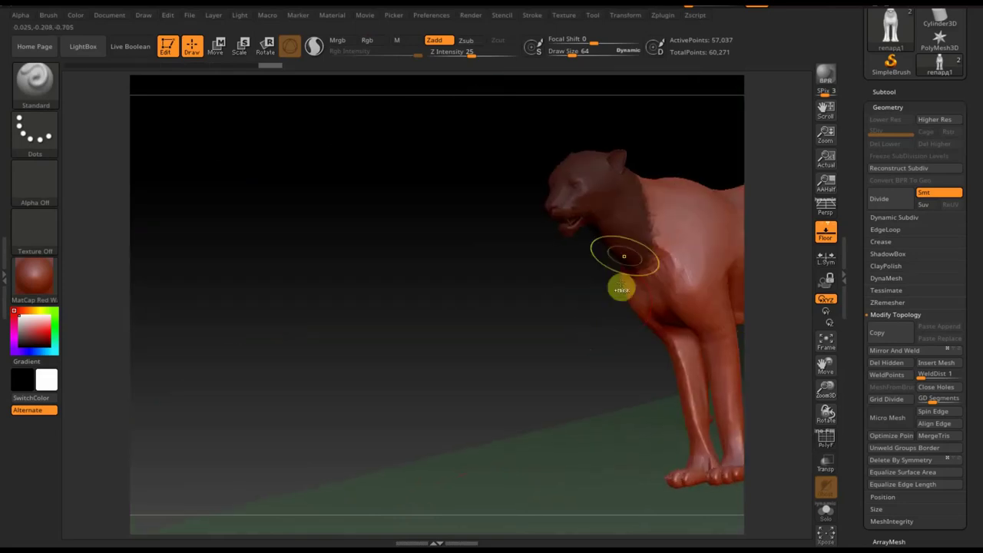
pyautogui.keyDown('ctrl'); pyautogui.moveTo(620, 285); pyautogui.dragTo(621, 222); pyautogui.keyUp('ctrl')
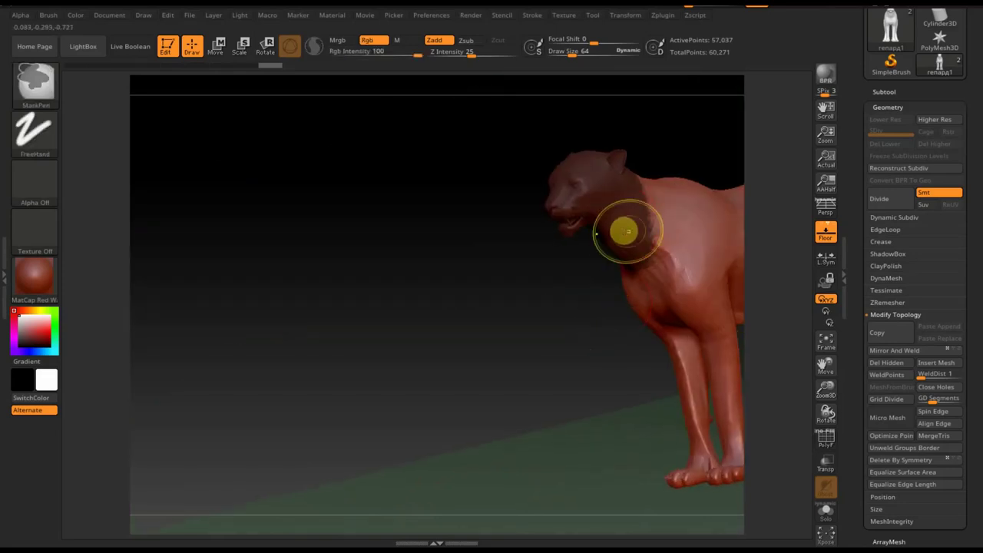
pyautogui.moveTo(623, 226)
pyautogui.keyDown('ctrl'); pyautogui.mouseDown()
pyautogui.moveTo(634, 193)
pyautogui.moveTo(625, 149)
pyautogui.moveTo(399, 226)
pyautogui.moveTo(474, 224)
pyautogui.moveTo(649, 306)
pyautogui.mouseUp(); pyautogui.keyUp('ctrl')
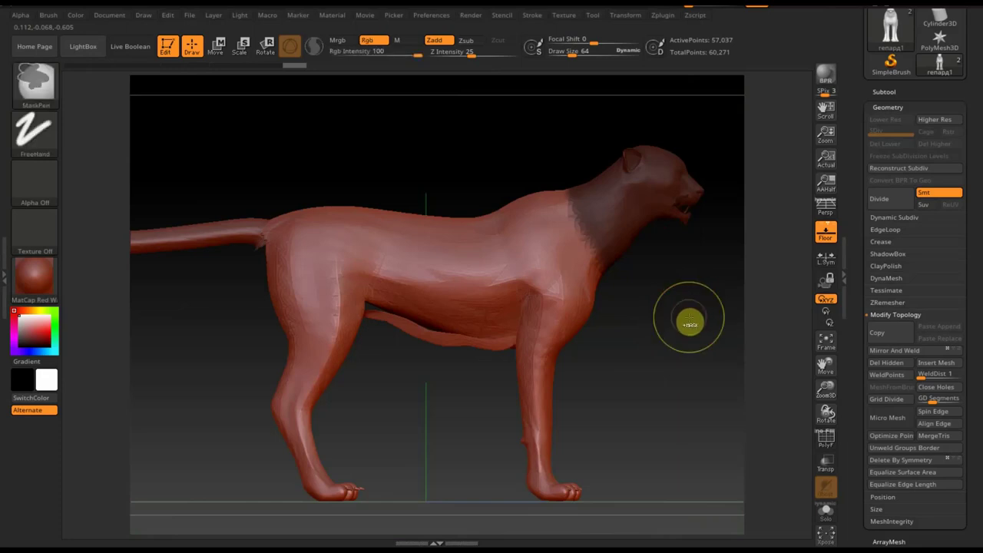
pyautogui.keyDown('ctrl'); pyautogui.moveTo(689, 323); pyautogui.dragTo(690, 316); pyautogui.keyUp('ctrl')
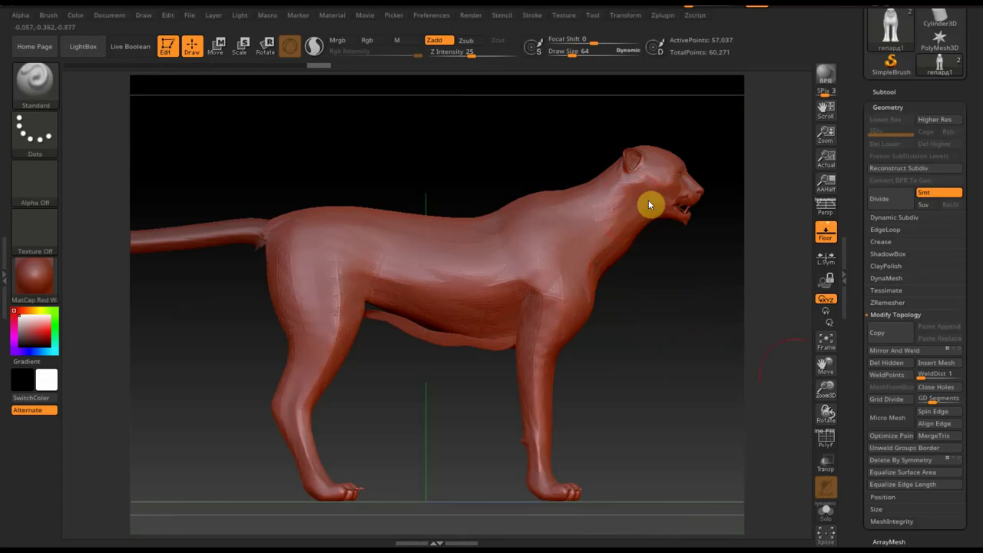
# - Turn on PolyF and raise the Document background gradient Center slider to lighten it
pyautogui.click(829, 444)
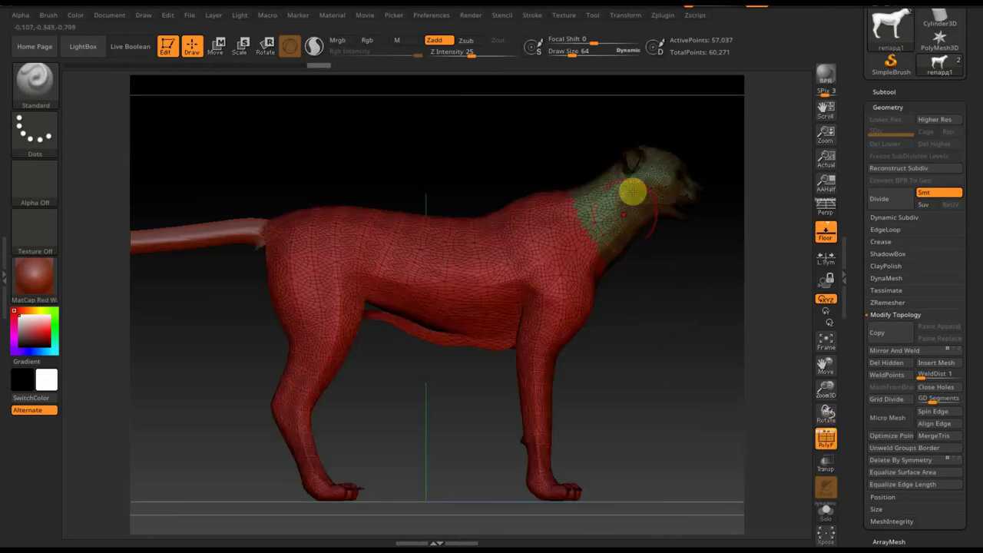
pyautogui.click(109, 16)
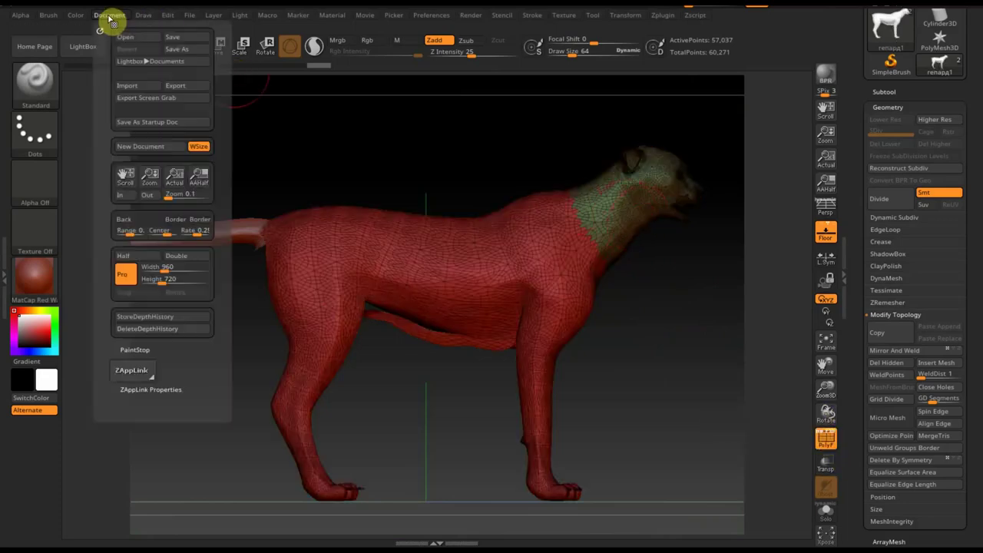
pyautogui.moveTo(162, 230)
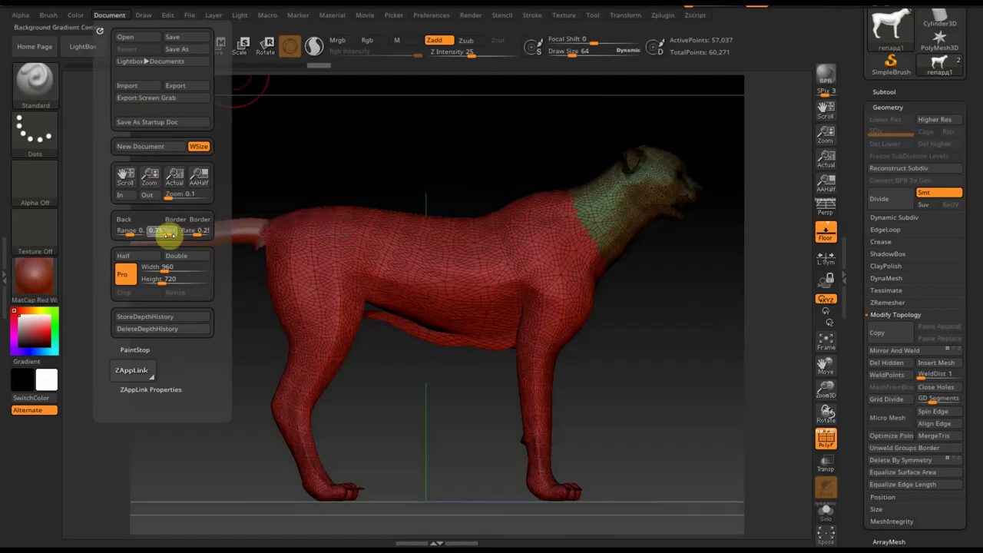
pyautogui.moveTo(164, 235); pyautogui.dragTo(162, 236)
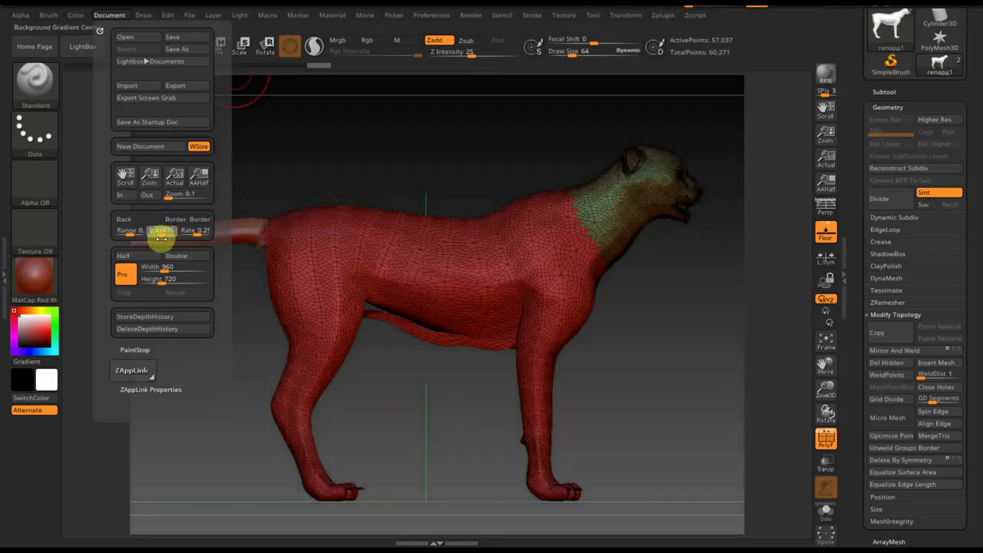
pyautogui.click(110, 17)
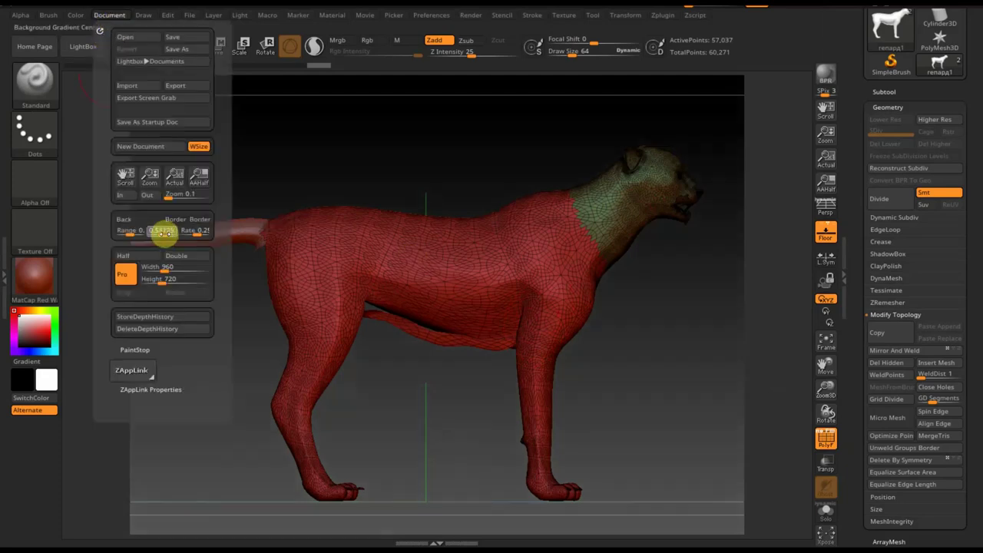
pyautogui.moveTo(163, 233); pyautogui.dragTo(158, 235)
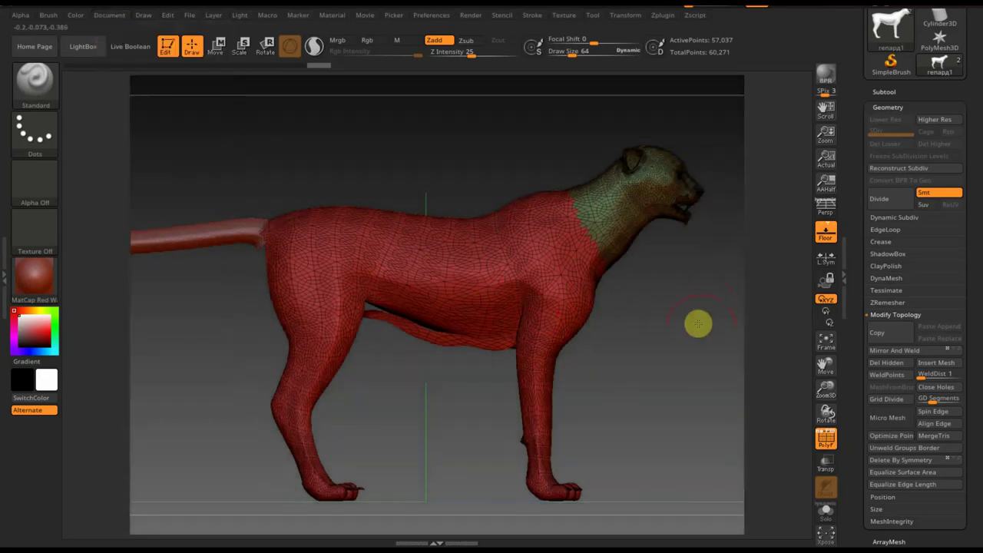
# - Snap the cheetah to a front view and apply the SketchShaded2 material
pyautogui.moveTo(698, 325)
pyautogui.mouseDown()
pyautogui.moveTo(671, 328)
pyautogui.moveTo(700, 325)
pyautogui.mouseUp()
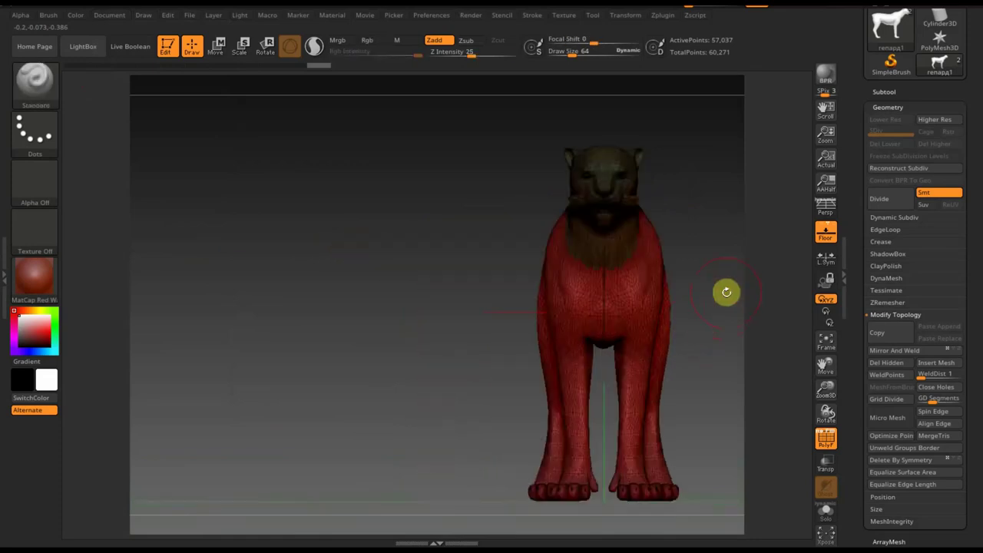
pyautogui.keyDown('alt'); pyautogui.moveTo(726, 290); pyautogui.dragTo(595, 282); pyautogui.keyUp('alt')
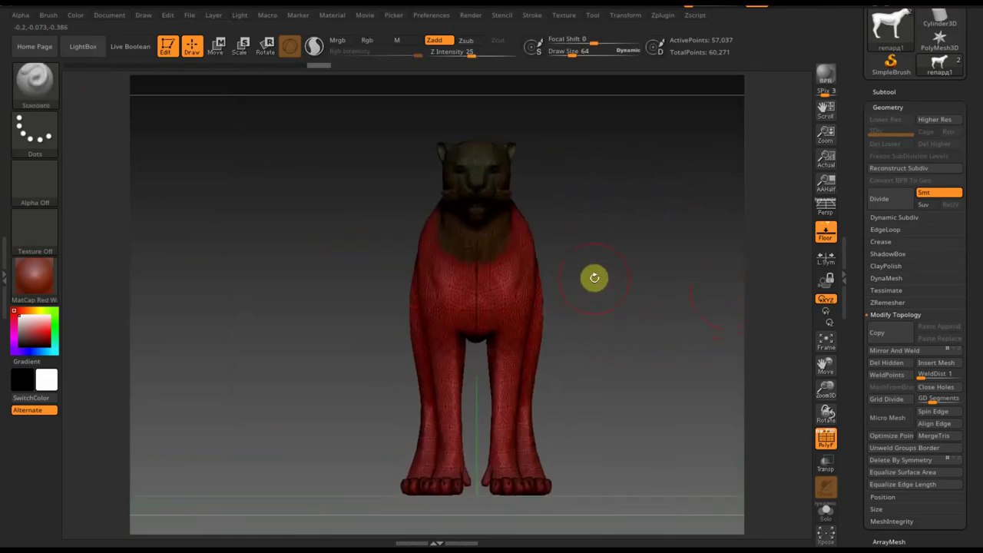
pyautogui.click(25, 283)
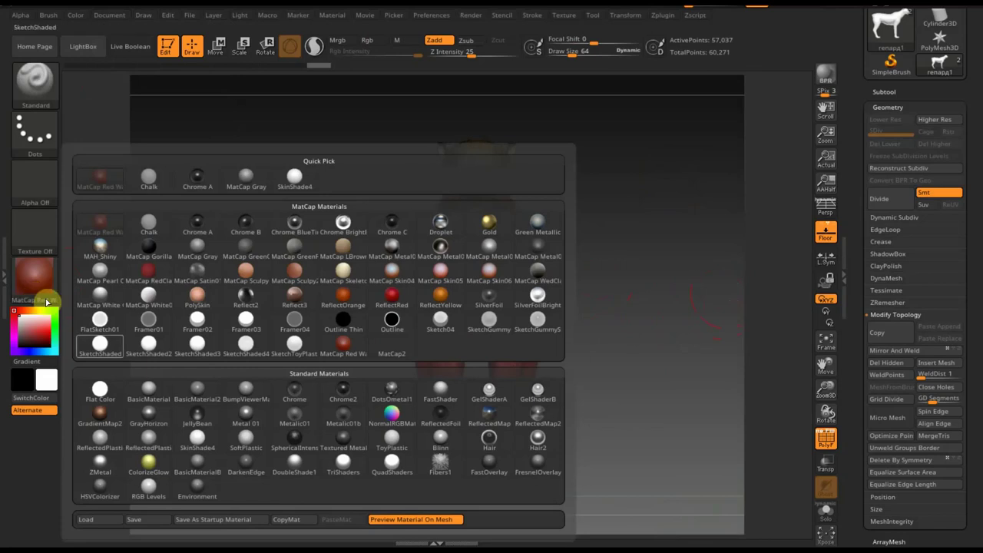
pyautogui.click(147, 344)
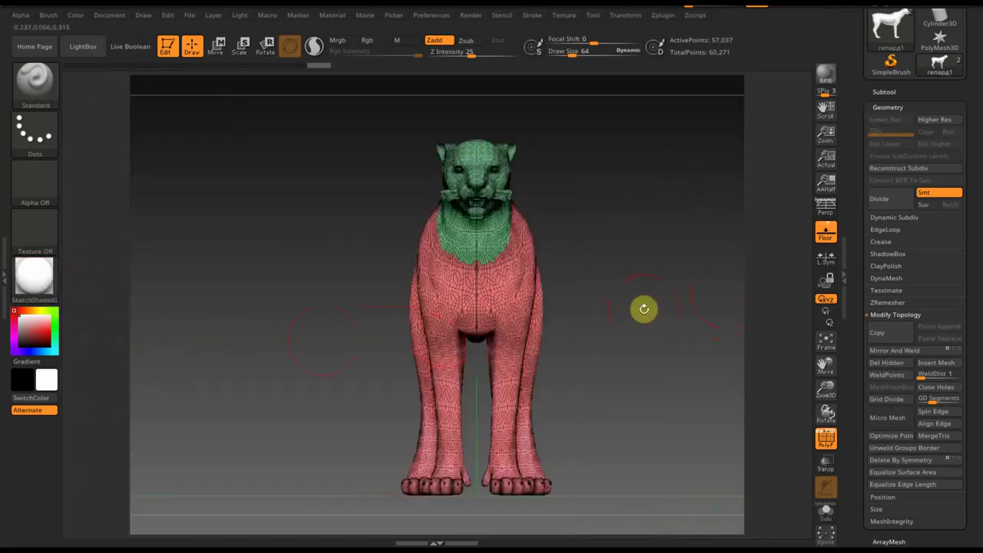
pyautogui.moveTo(644, 309); pyautogui.dragTo(610, 310)
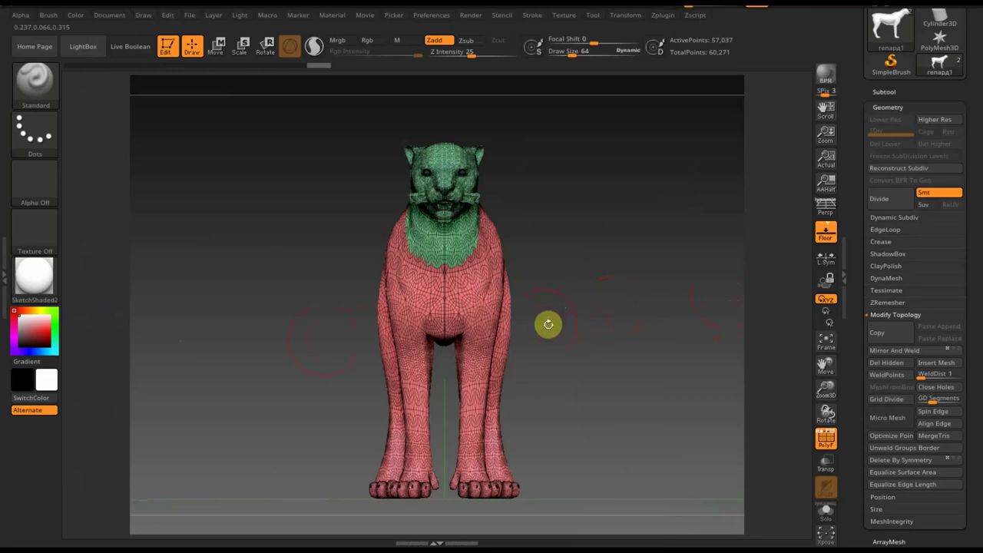
# - Hide the head polygroup and scale the body narrower to about 0.8 with Transpose
pyautogui.click(217, 46)
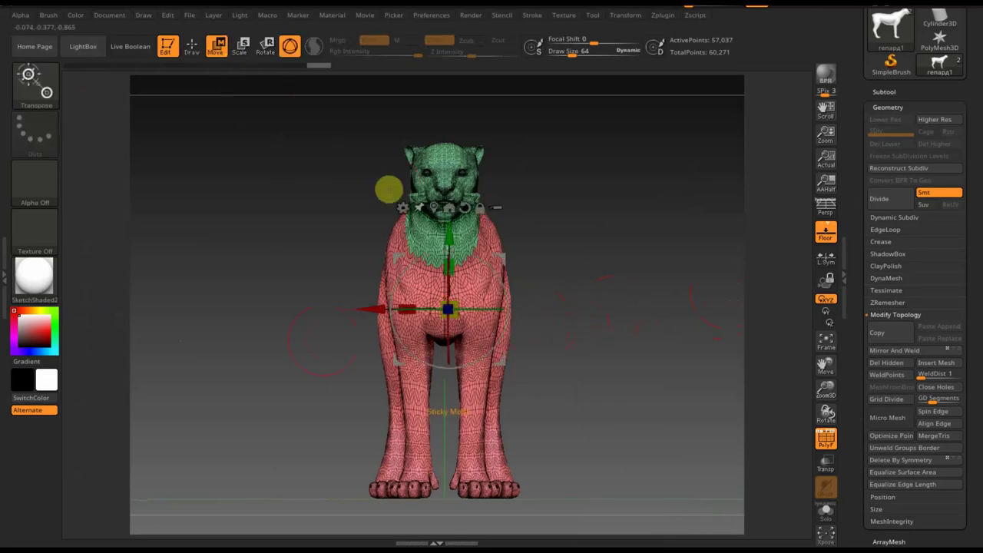
pyautogui.click(192, 43)
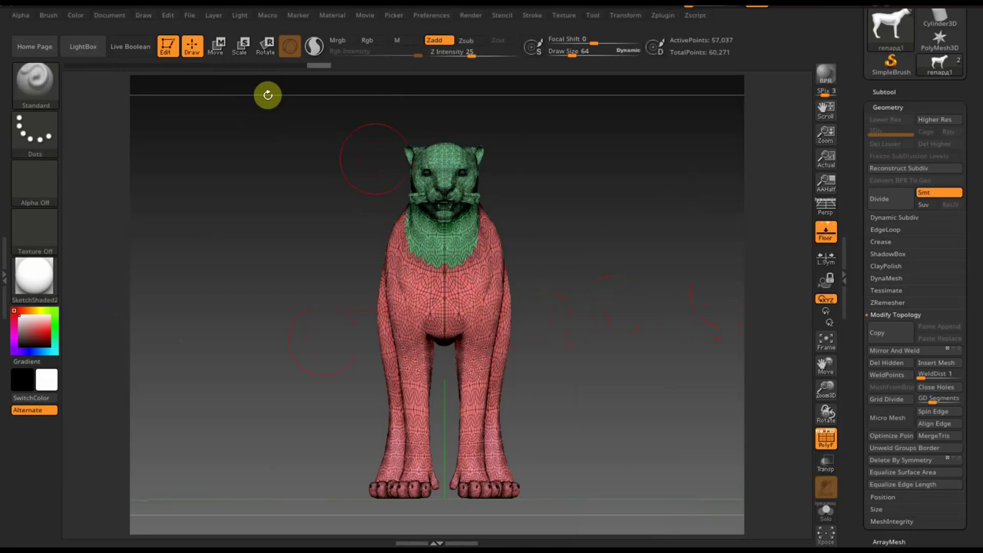
pyautogui.keyDown('ctrl'); pyautogui.keyDown('shift'); pyautogui.click(442, 176); pyautogui.keyUp('shift'); pyautogui.keyUp('ctrl')
pyautogui.keyDown('ctrl'); pyautogui.keyDown('shift'); pyautogui.click(441, 177); pyautogui.keyUp('shift'); pyautogui.keyUp('ctrl')
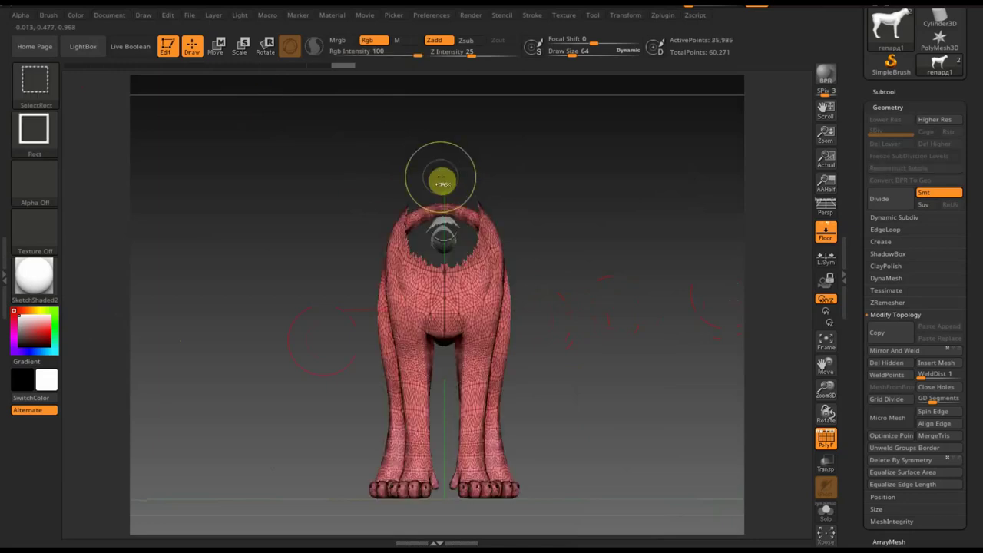
pyautogui.click(215, 47)
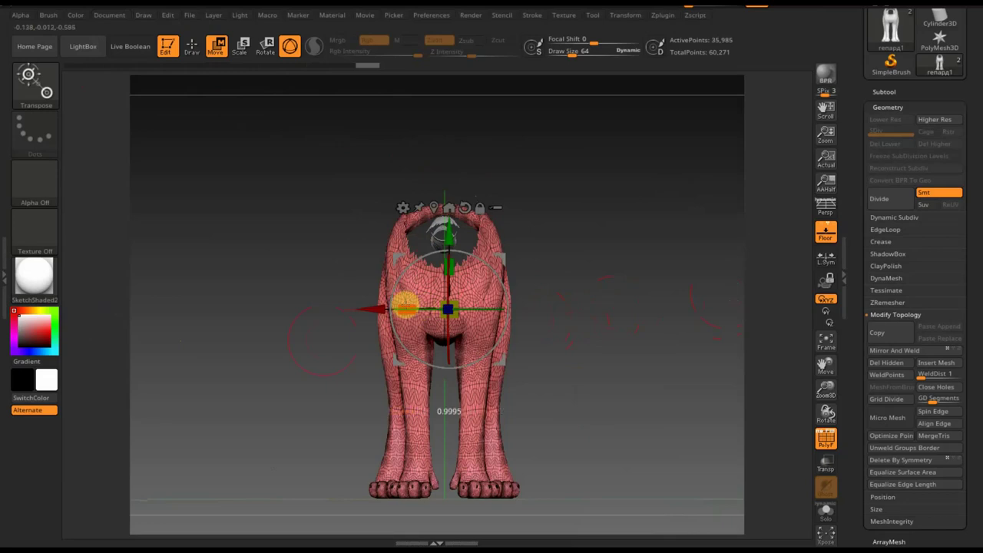
pyautogui.moveTo(406, 306); pyautogui.dragTo(423, 307)
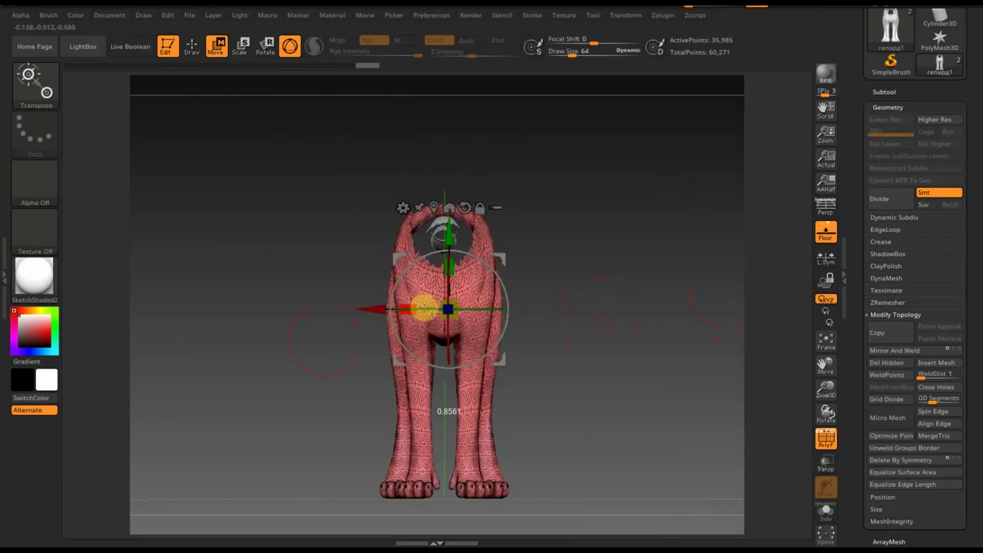
pyautogui.moveTo(423, 308); pyautogui.dragTo(432, 316)
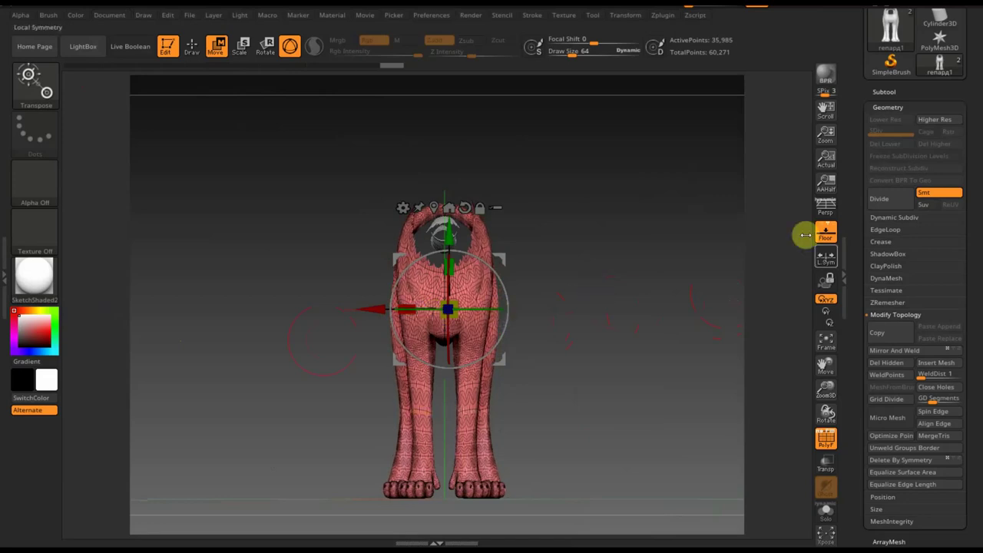
# - Unhide the head, orbit to check the cheetah from side and above, and return to Draw
pyautogui.keyDown('ctrl'); pyautogui.keyDown('shift'); pyautogui.click(613, 206); pyautogui.keyUp('shift'); pyautogui.keyUp('ctrl')
pyautogui.moveTo(612, 206)
pyautogui.mouseDown()
pyautogui.moveTo(652, 170)
pyautogui.moveTo(670, 218)
pyautogui.moveTo(687, 212)
pyautogui.moveTo(706, 284)
pyautogui.moveTo(637, 264)
pyautogui.moveTo(659, 300)
pyautogui.moveTo(681, 226)
pyautogui.mouseUp()
pyautogui.moveTo(602, 358)
pyautogui.mouseDown()
pyautogui.moveTo(604, 383)
pyautogui.moveTo(555, 367)
pyautogui.moveTo(581, 366)
pyautogui.mouseUp()
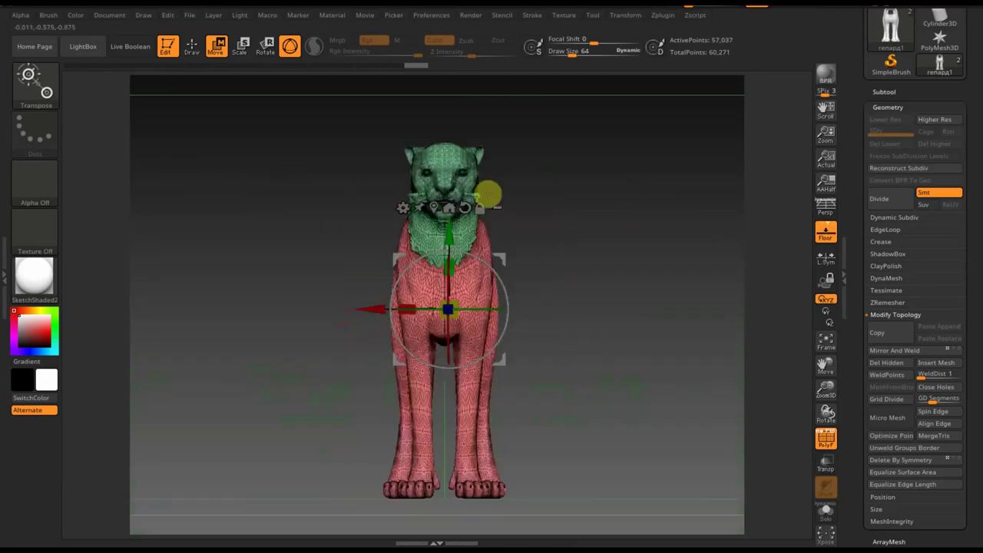
pyautogui.click(191, 45)
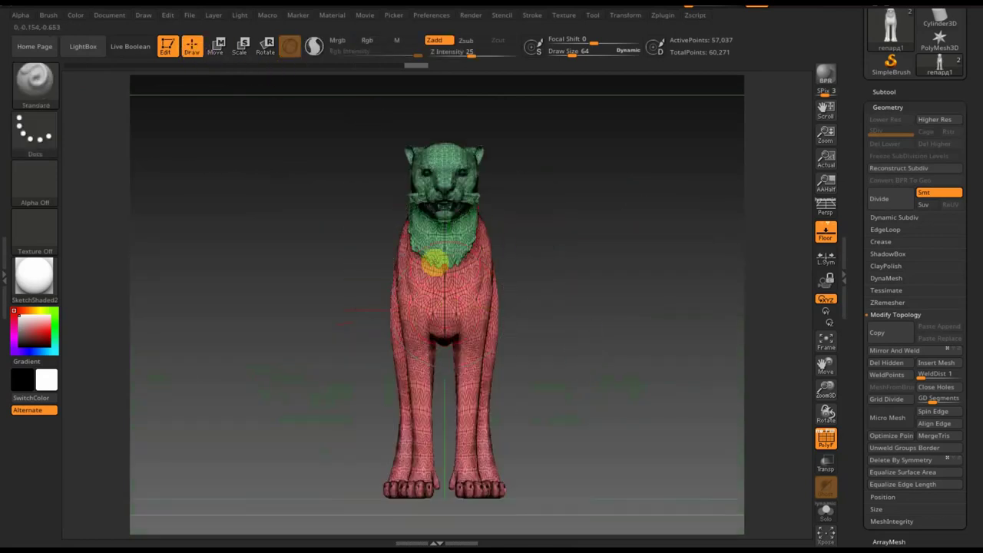
# - Pick the Move Topological brush, then orbit through side views to a zoomed-in front view
pyautogui.moveTo(458, 263)
pyautogui.mouseDown(button='right')
pyautogui.moveTo(579, 249)
pyautogui.moveTo(673, 294)
pyautogui.moveTo(637, 290)
pyautogui.mouseUp(button='right')
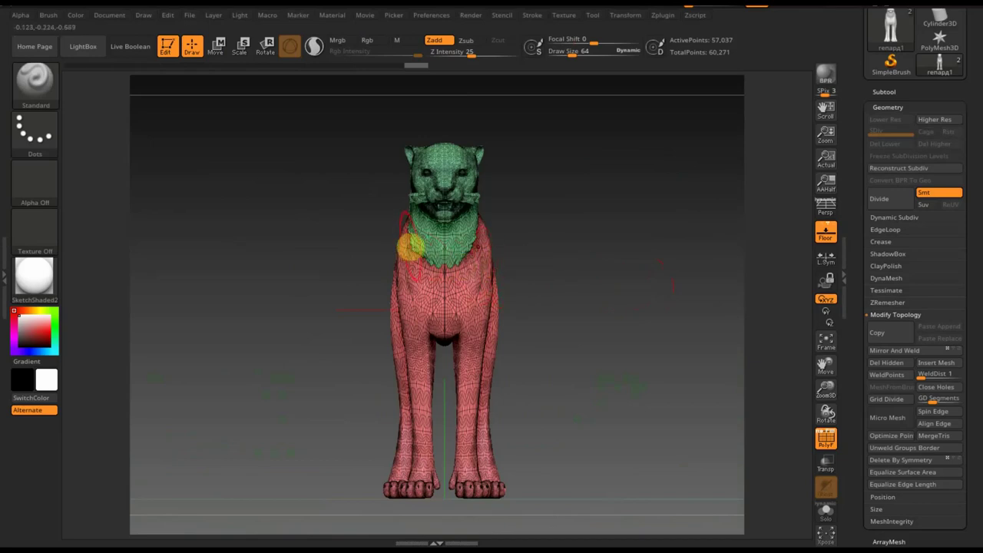
pyautogui.click(35, 77)
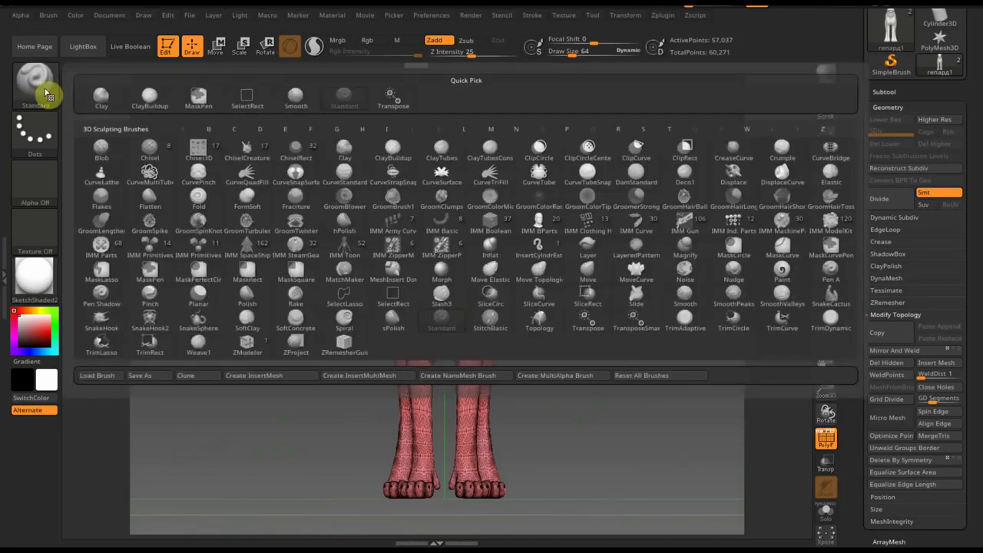
pyautogui.click(540, 270)
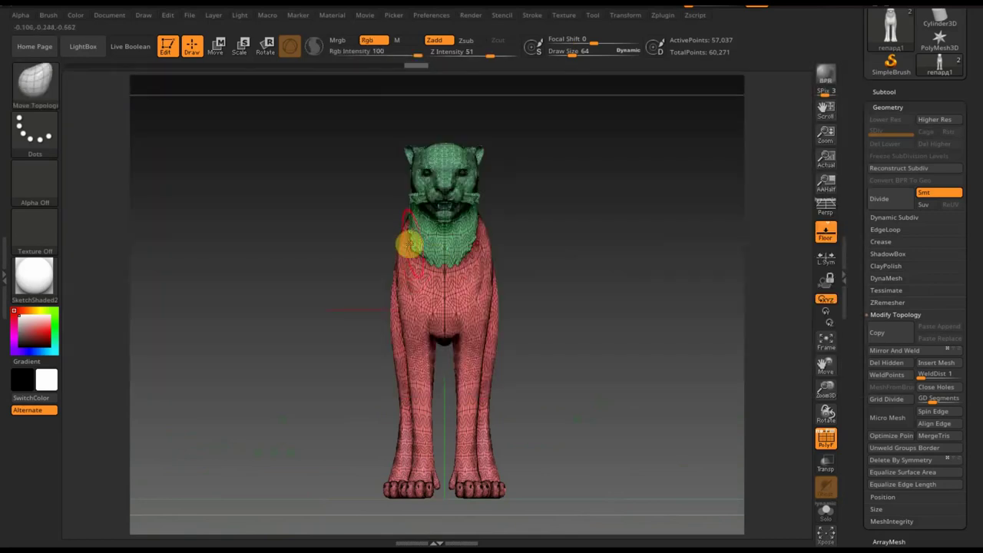
pyautogui.moveTo(510, 268); pyautogui.dragTo(593, 278)
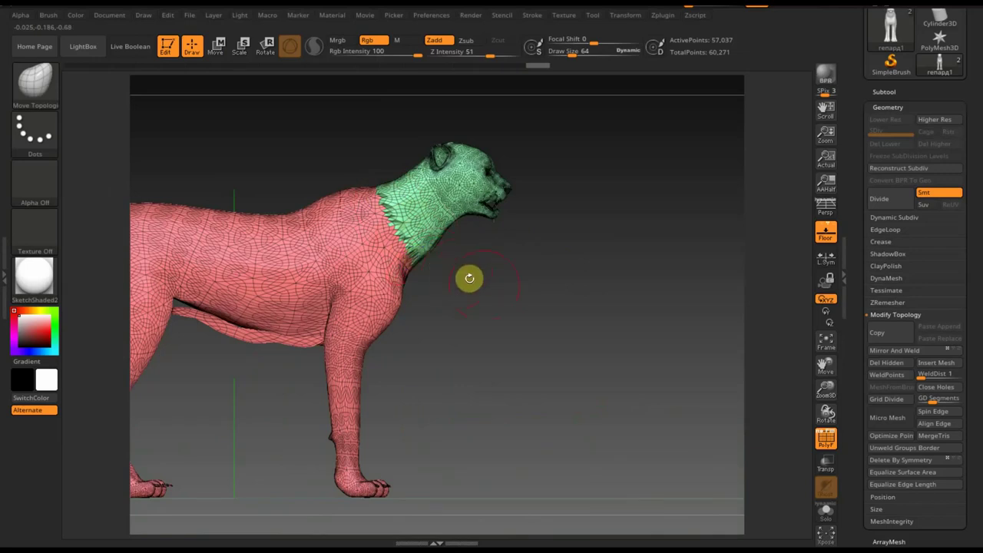
pyautogui.moveTo(492, 290); pyautogui.dragTo(410, 268)
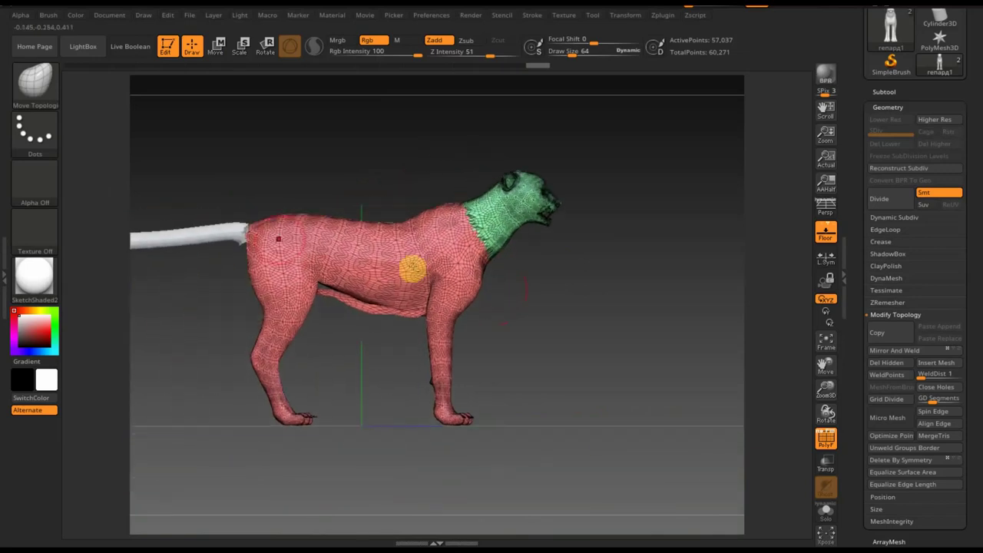
pyautogui.keyDown('alt'); pyautogui.moveTo(552, 346); pyautogui.dragTo(586, 339); pyautogui.keyUp('alt')
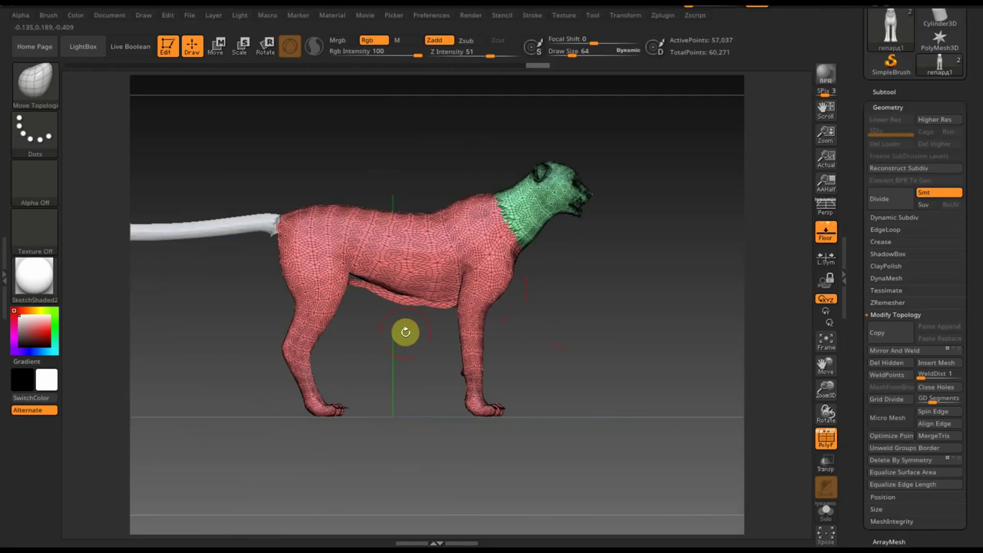
pyautogui.keyDown('shift'); pyautogui.moveTo(406, 332); pyautogui.dragTo(636, 333); pyautogui.keyUp('shift')
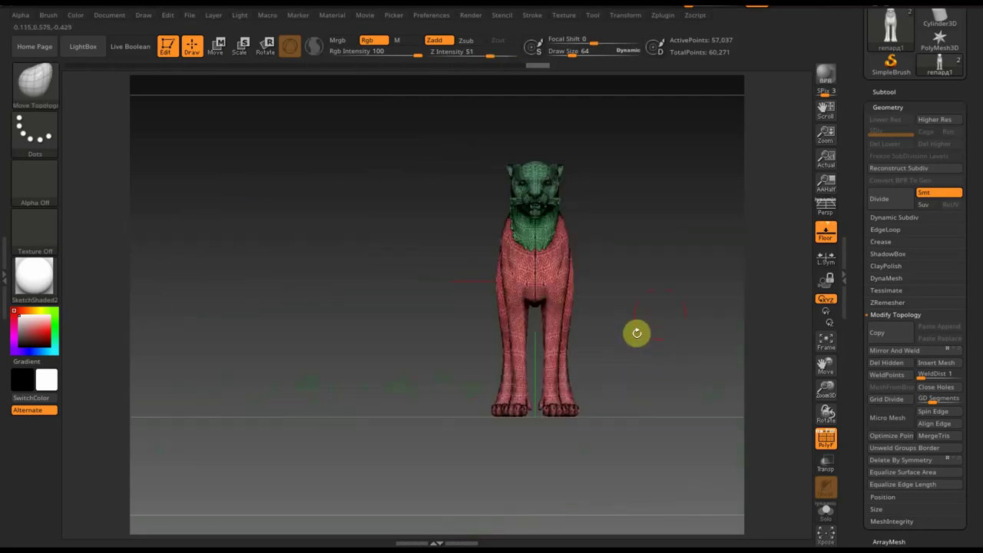
pyautogui.keyDown('alt'); pyautogui.moveTo(637, 332); pyautogui.dragTo(584, 321); pyautogui.keyUp('alt')
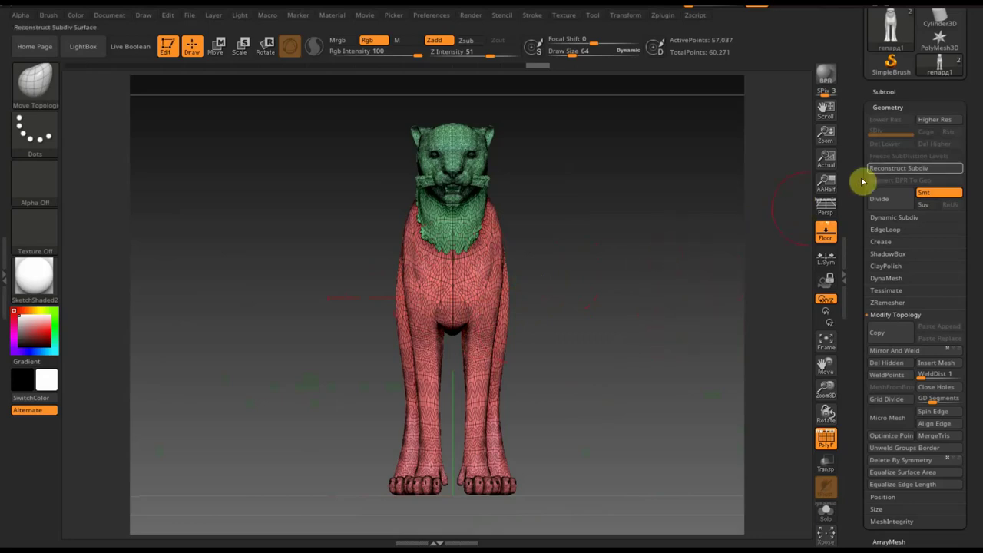
# - DynaMesh the cheetah, undoing trials at 896 and 984, and settle on resolution 1384
pyautogui.click(889, 278)
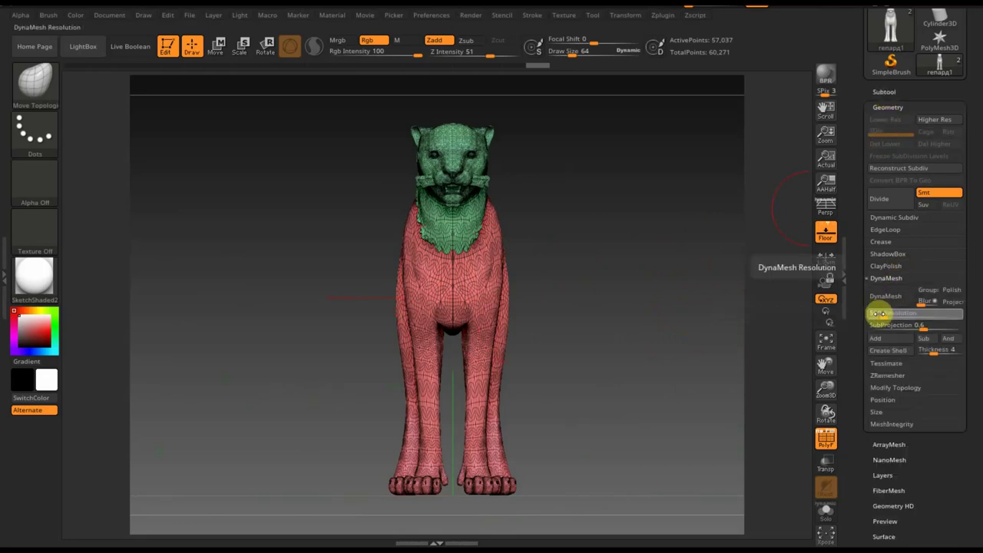
pyautogui.click(884, 313)
pyautogui.write('896')
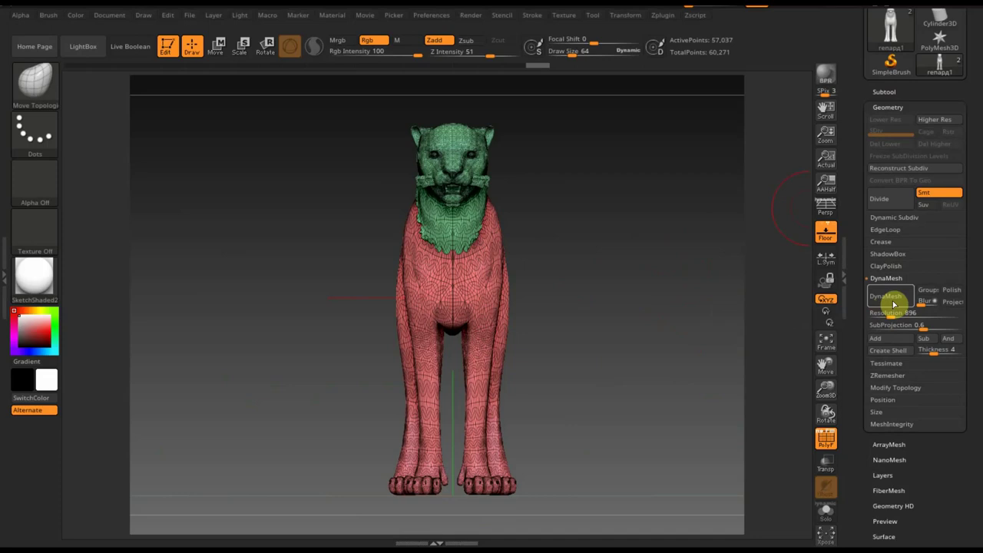
pyautogui.click(891, 301)
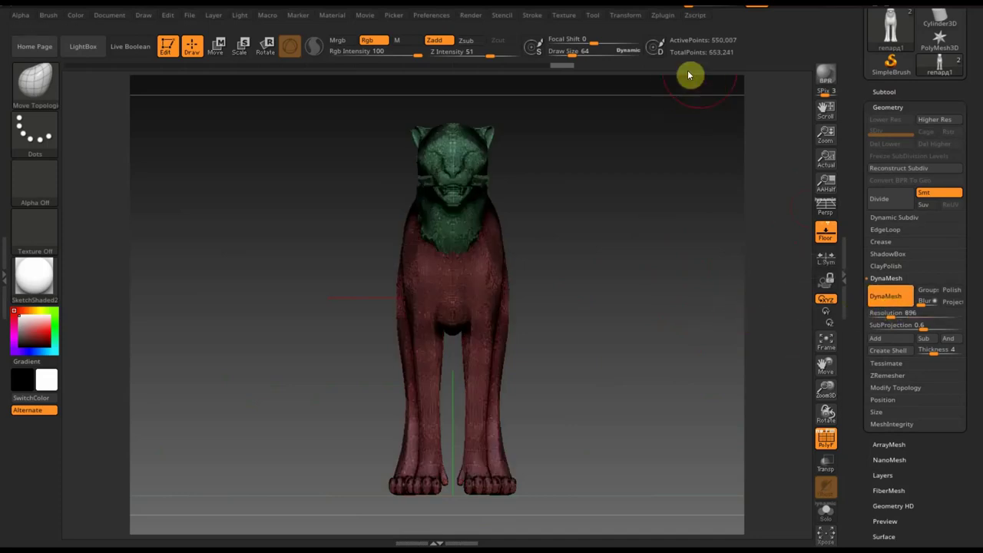
pyautogui.hotkey('ctrl', 'z')
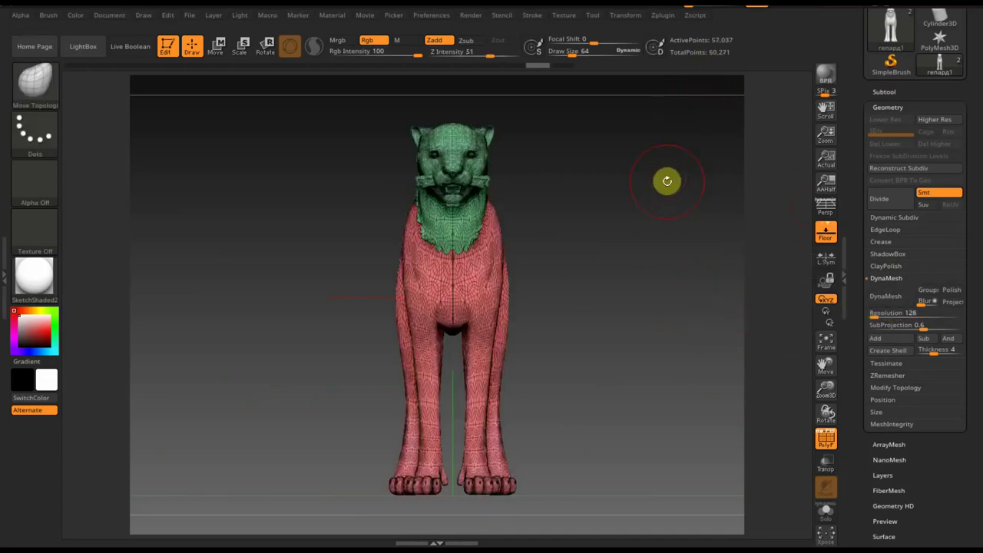
pyautogui.click(876, 315)
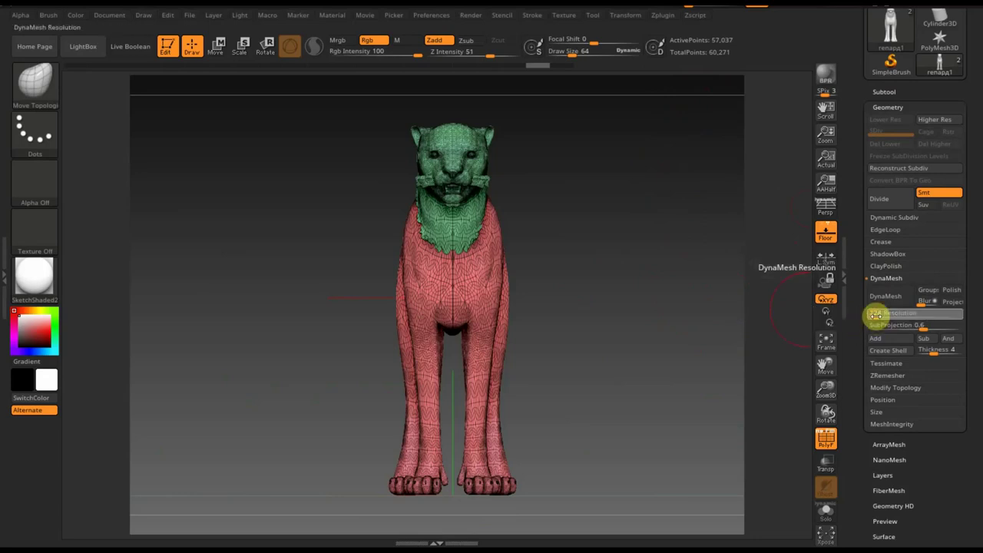
pyautogui.press('Return')
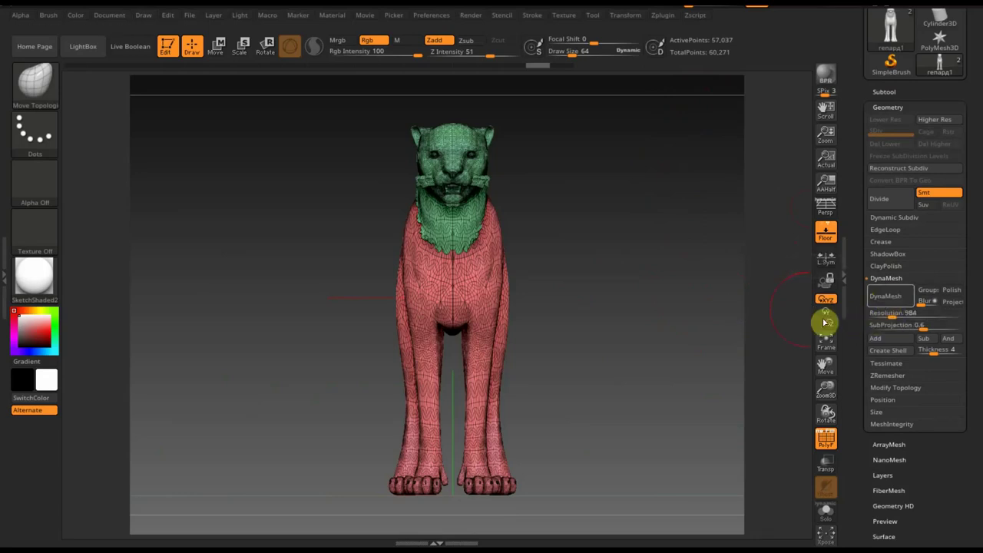
pyautogui.click(879, 296)
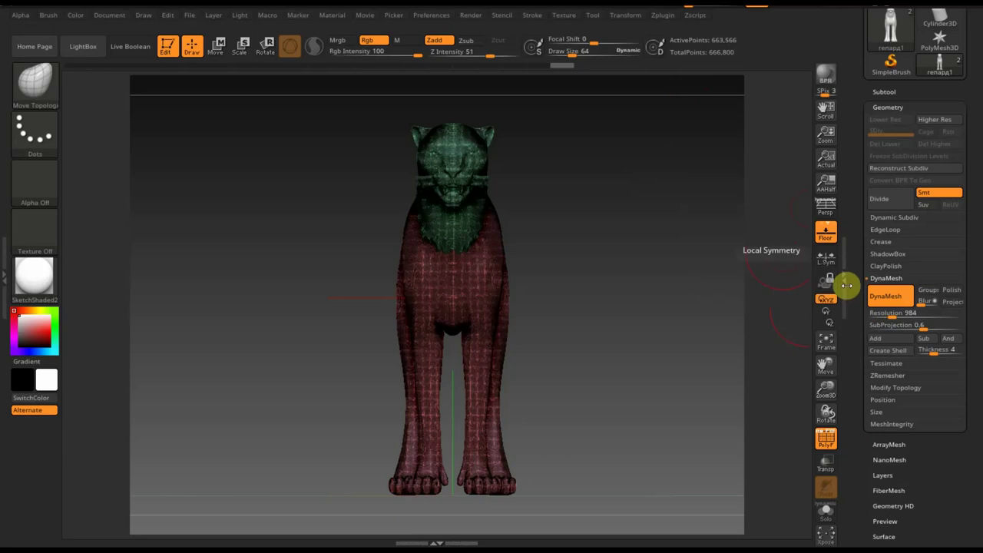
pyautogui.hotkey('ctrl', 'z')
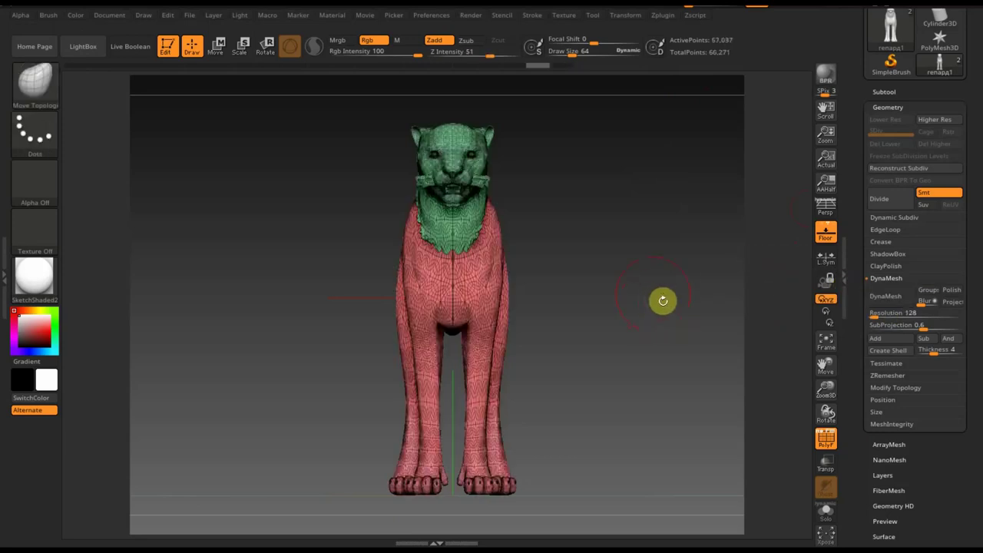
pyautogui.click(885, 314)
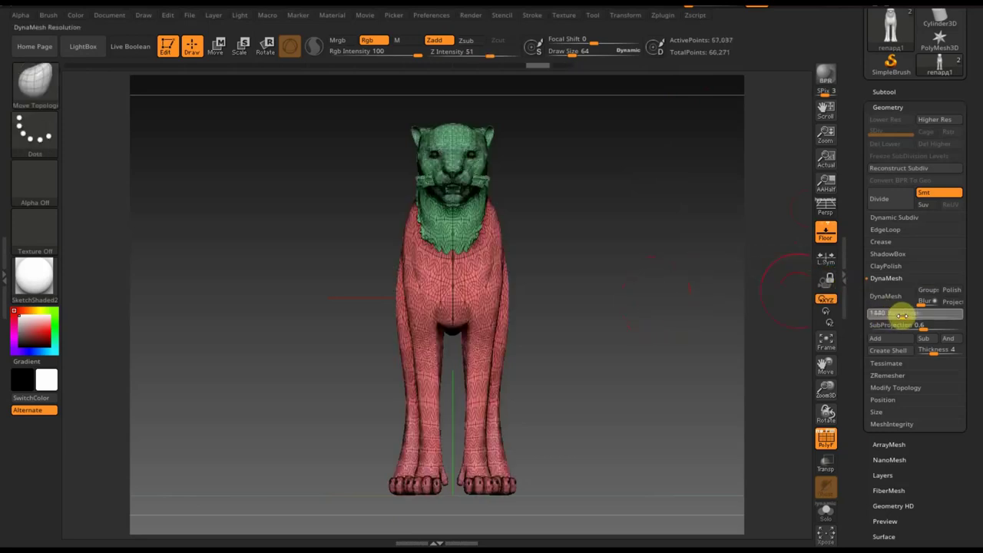
pyautogui.write('1384')
pyautogui.press('Return')
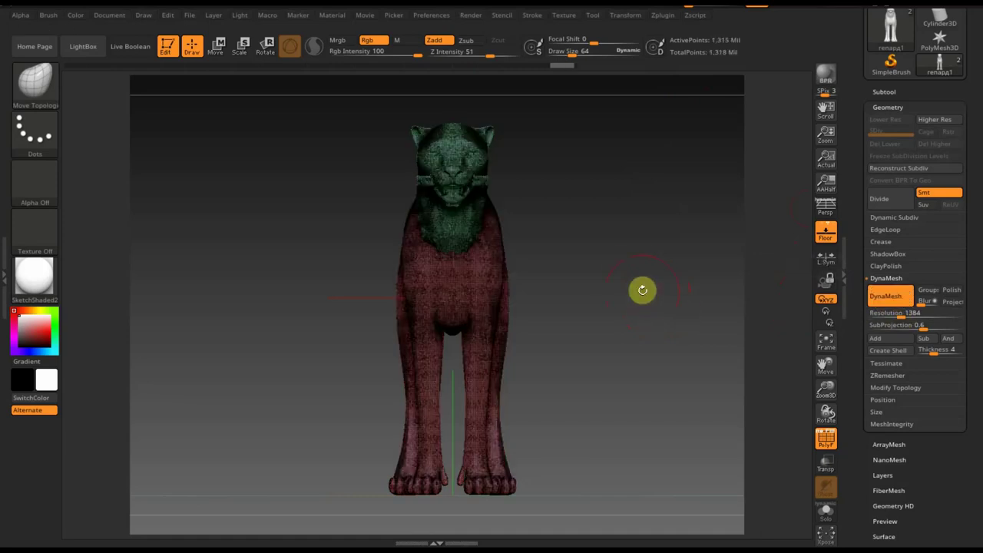
# - Toggle PolyF off and on while rotating to inspect the remeshed neck
pyautogui.moveTo(638, 273); pyautogui.dragTo(680, 294)
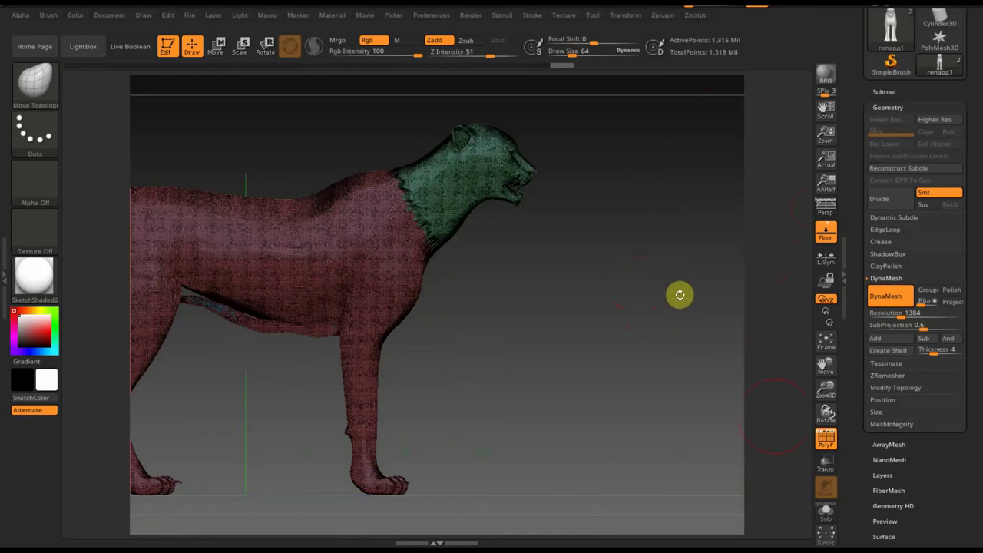
pyautogui.hotkey('shift', 'f')
pyautogui.moveTo(625, 369)
pyautogui.mouseDown()
pyautogui.moveTo(704, 378)
pyautogui.moveTo(654, 392)
pyautogui.mouseUp()
pyautogui.hotkey('shift', 'f')
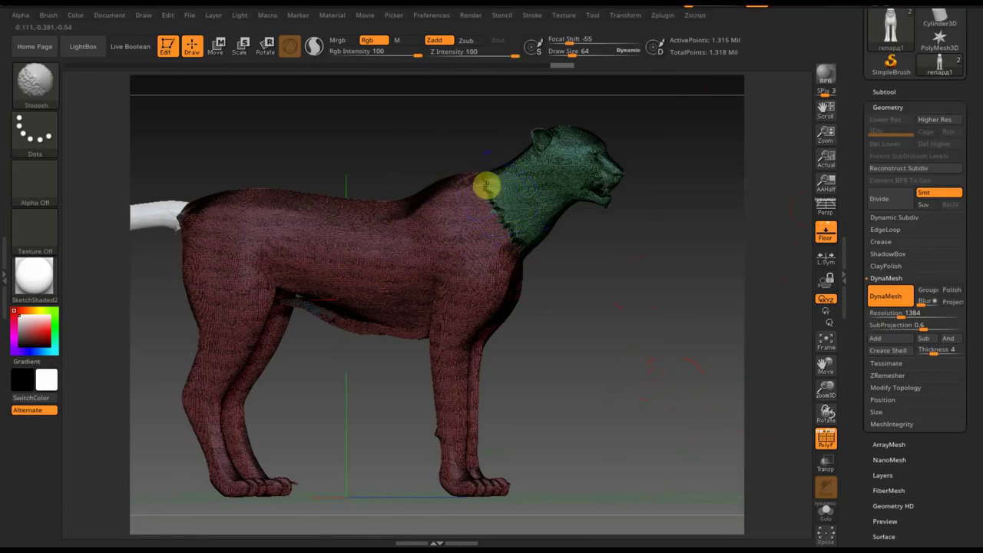
pyautogui.moveTo(538, 261)
pyautogui.mouseDown()
pyautogui.moveTo(569, 295)
pyautogui.moveTo(548, 292)
pyautogui.moveTo(646, 304)
pyautogui.moveTo(621, 292)
pyautogui.mouseUp()
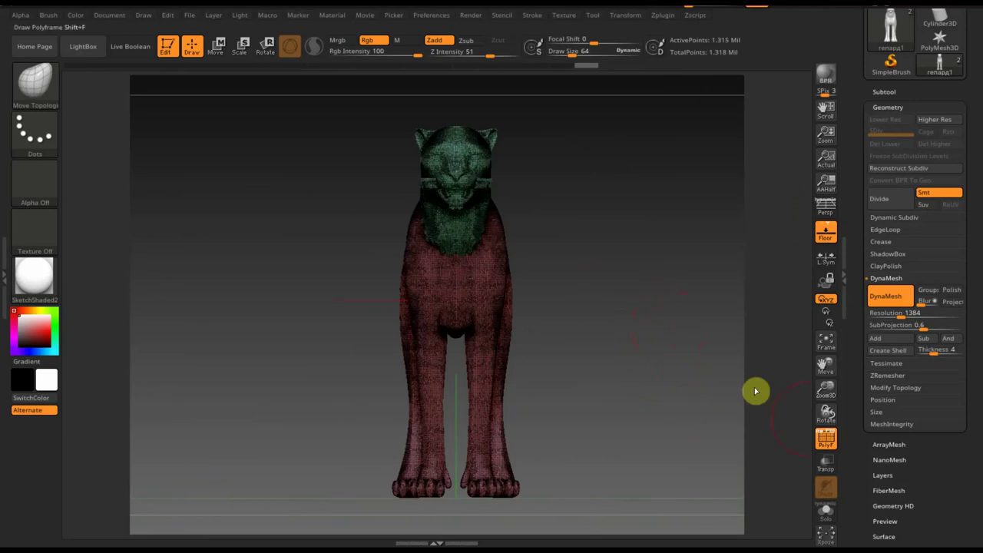
# - Turn off PolyF, rotate to a side view, then mask the head with a rectangle and clear it
pyautogui.click(825, 436)
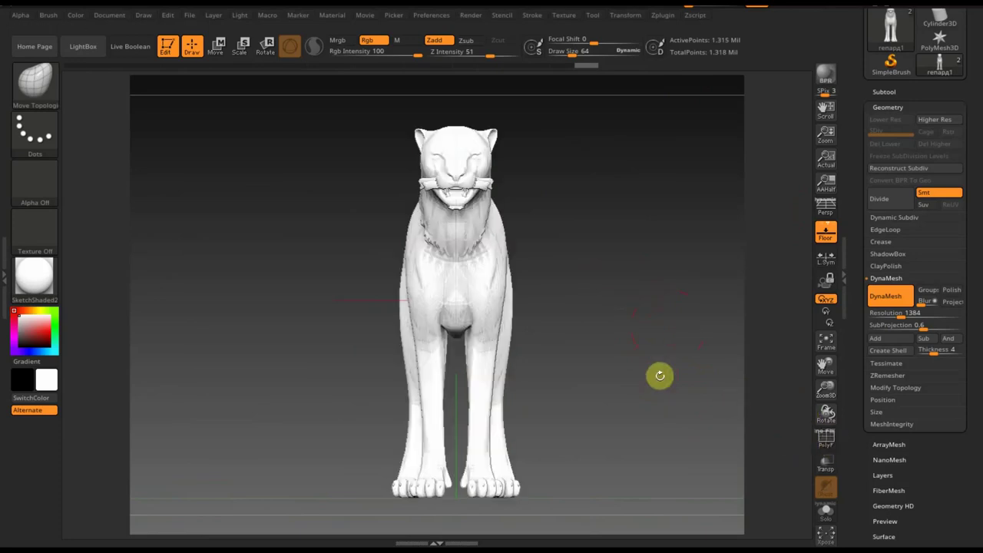
pyautogui.moveTo(658, 373); pyautogui.dragTo(712, 382)
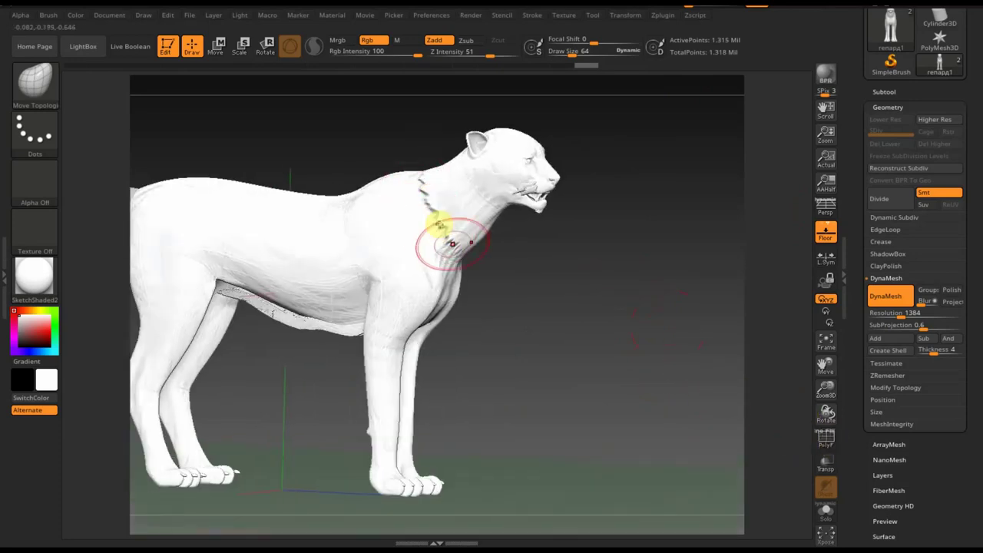
pyautogui.moveTo(504, 300)
pyautogui.mouseDown()
pyautogui.moveTo(545, 305)
pyautogui.moveTo(540, 346)
pyautogui.moveTo(618, 333)
pyautogui.mouseUp()
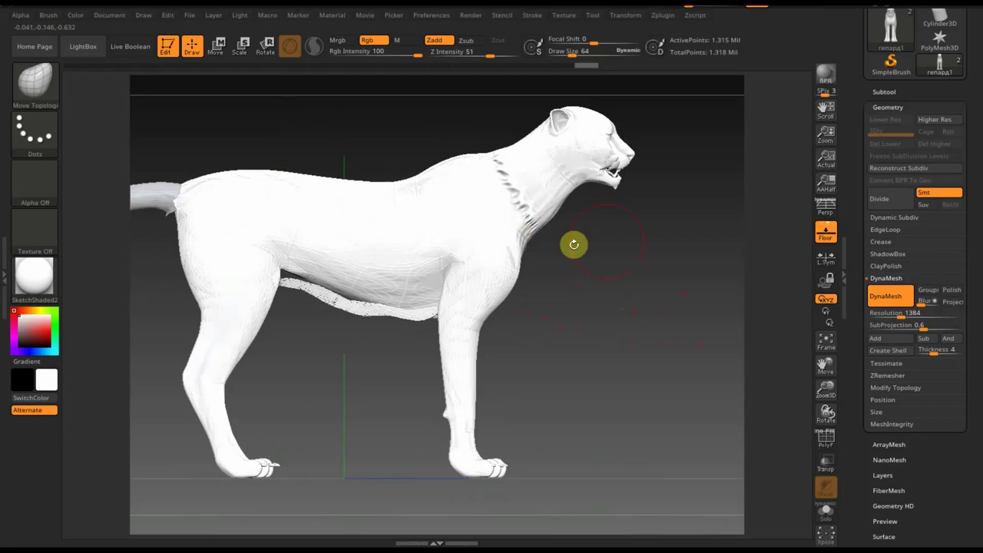
pyautogui.press('ctrl')
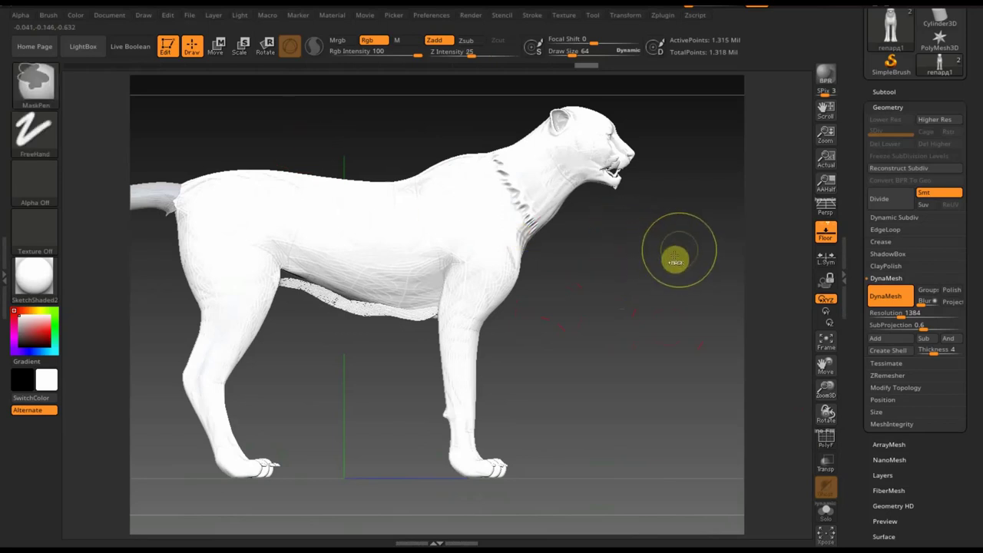
pyautogui.keyDown('ctrl'); pyautogui.moveTo(686, 259); pyautogui.dragTo(542, 137); pyautogui.keyUp('ctrl')
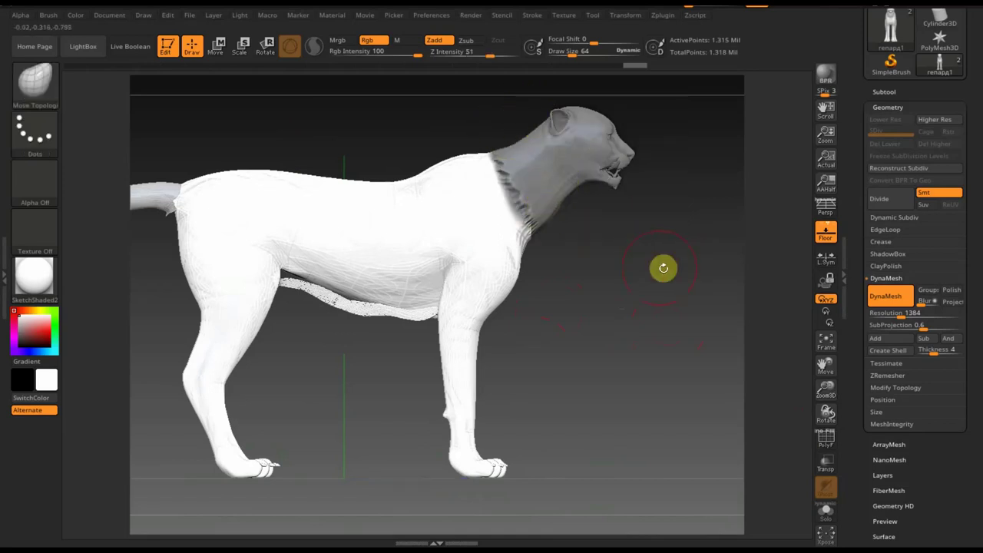
pyautogui.keyDown('ctrl'); pyautogui.moveTo(655, 265); pyautogui.dragTo(657, 266); pyautogui.keyUp('ctrl')
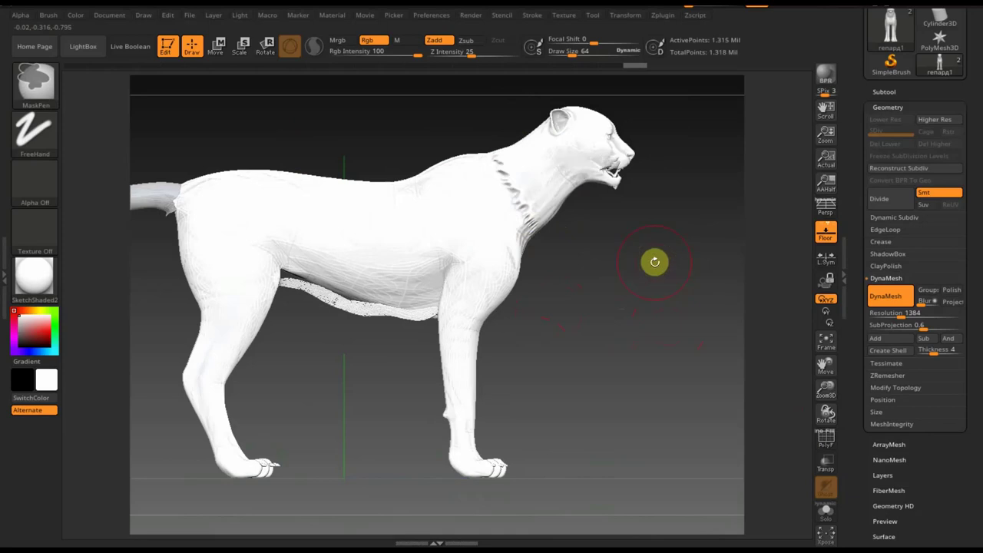
# - Run SubTool Groups Split, confirm it, and select the thin belly strip subtool
pyautogui.click(885, 91)
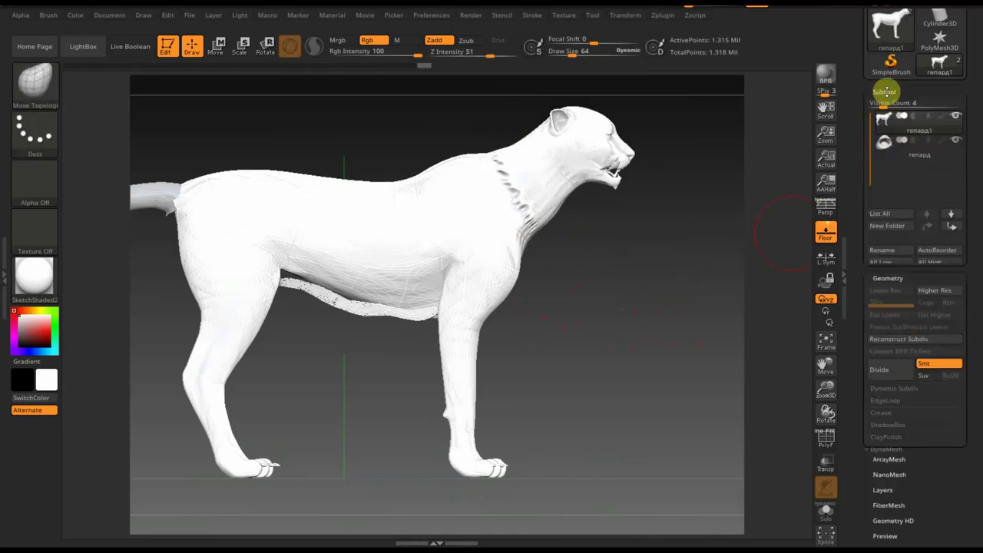
pyautogui.click(932, 350)
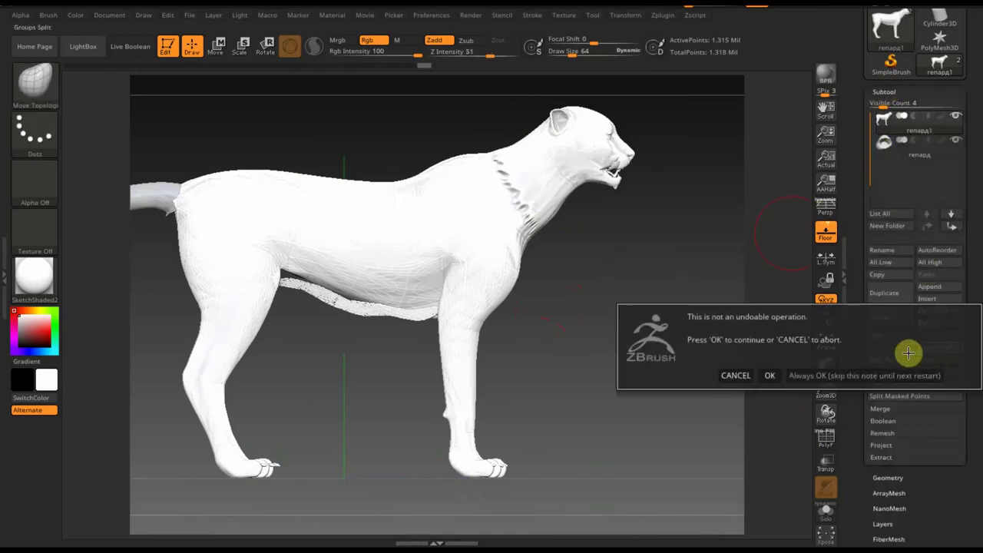
pyautogui.click(768, 372)
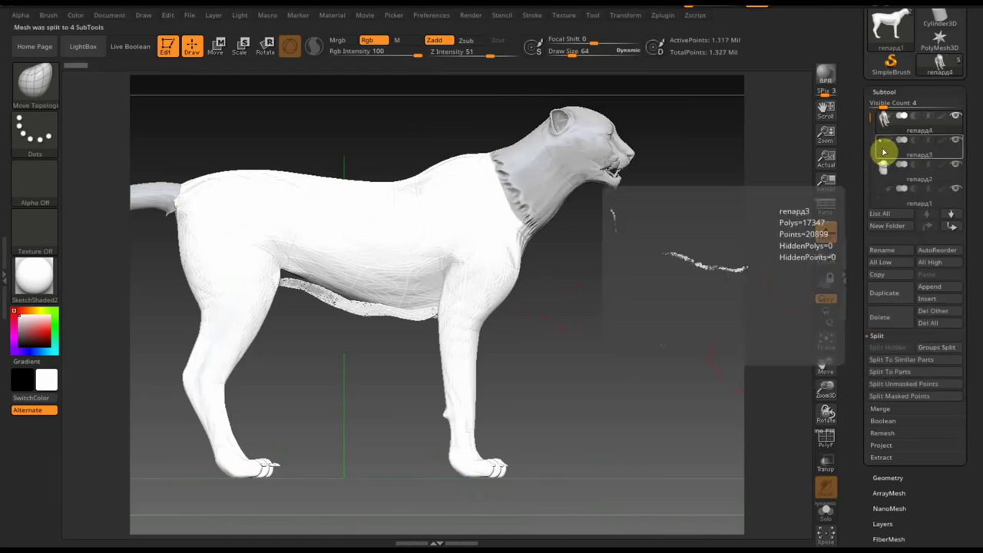
pyautogui.click(883, 151)
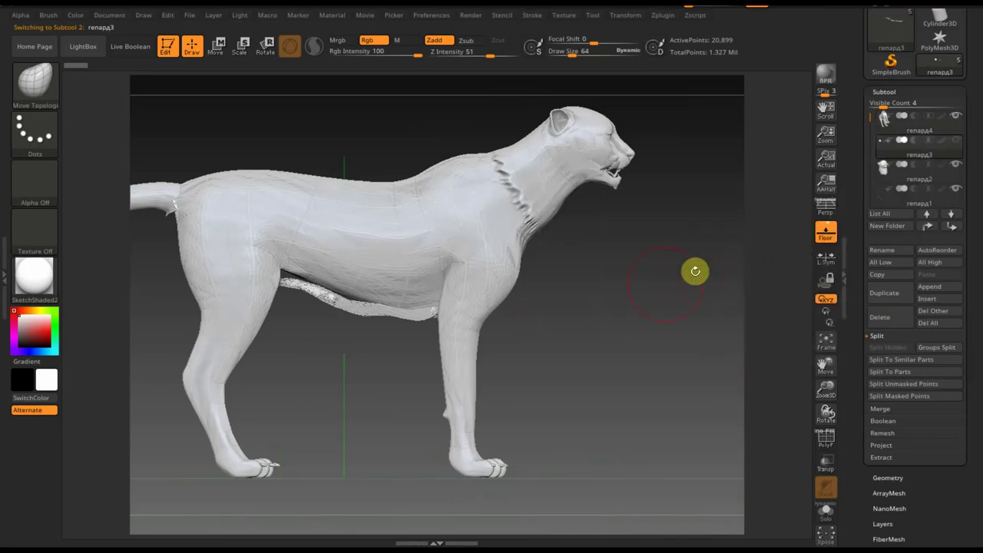
pyautogui.moveTo(696, 270); pyautogui.dragTo(626, 279)
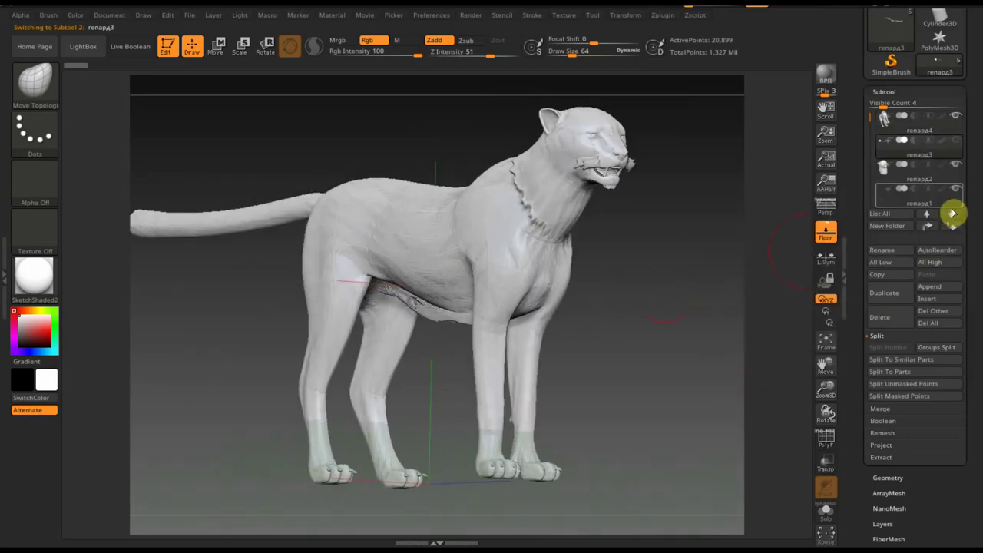
pyautogui.moveTo(891, 196)
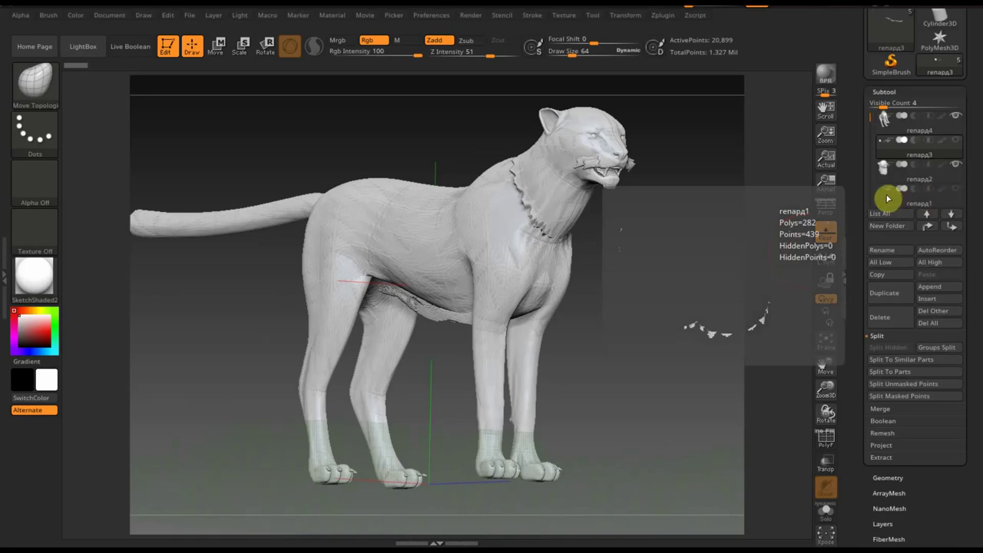
# - Delete the belly strip and tiny fragment subtools, then select the head subtool
pyautogui.click(884, 167)
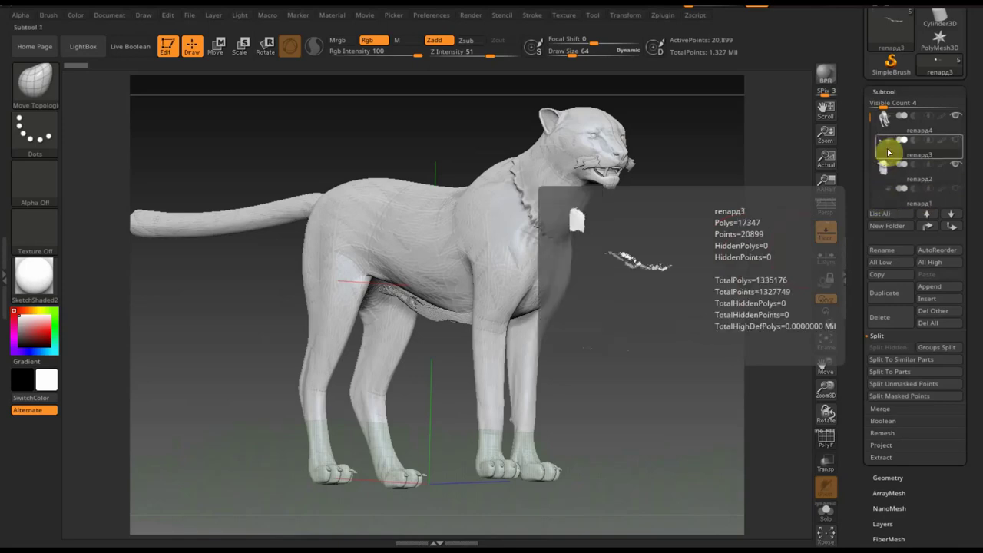
pyautogui.click(889, 317)
pyautogui.click(769, 342)
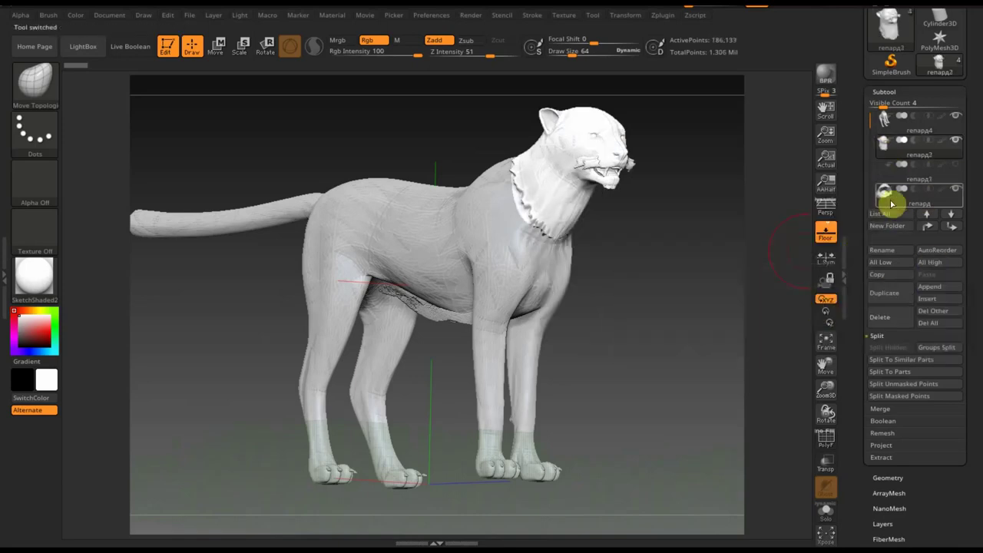
pyautogui.click(891, 171)
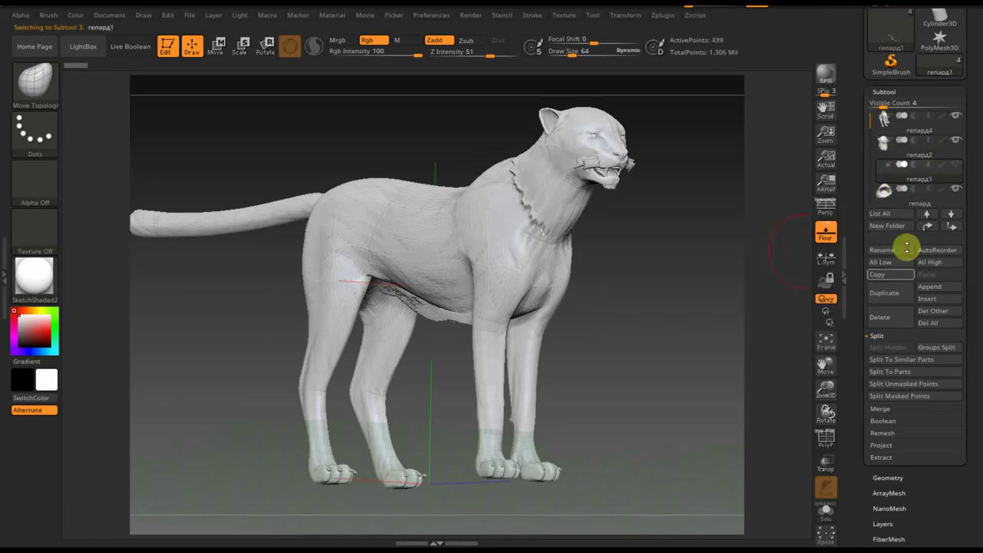
pyautogui.click(888, 321)
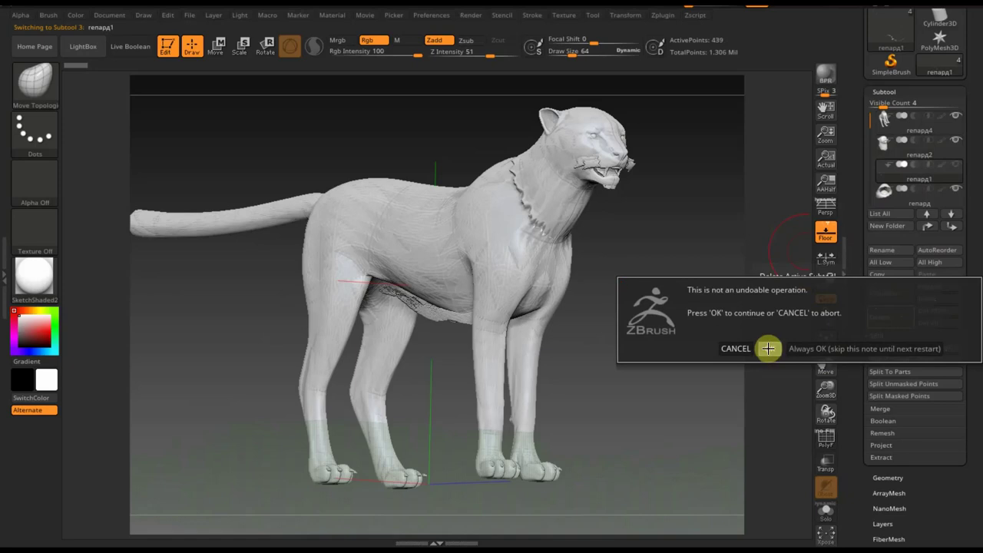
pyautogui.click(768, 349)
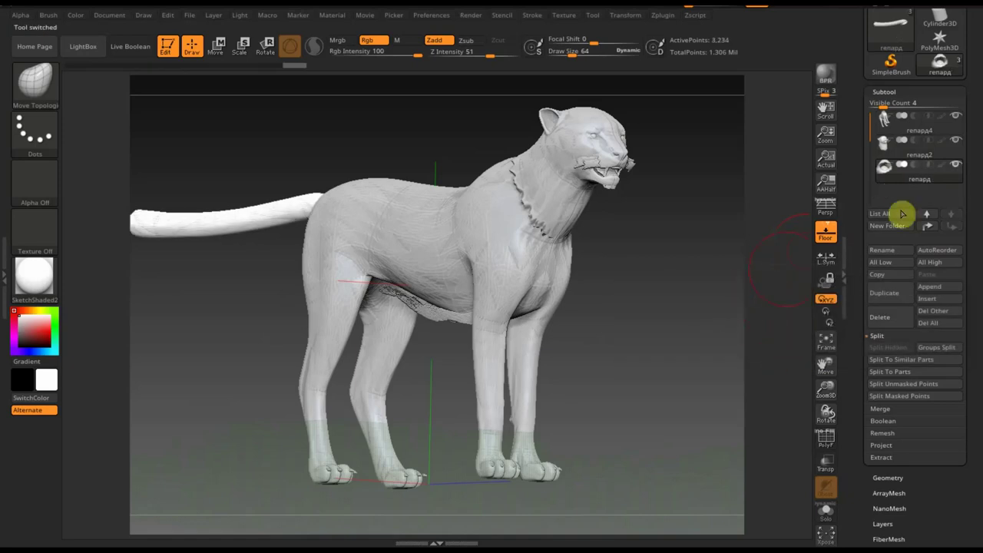
pyautogui.click(894, 146)
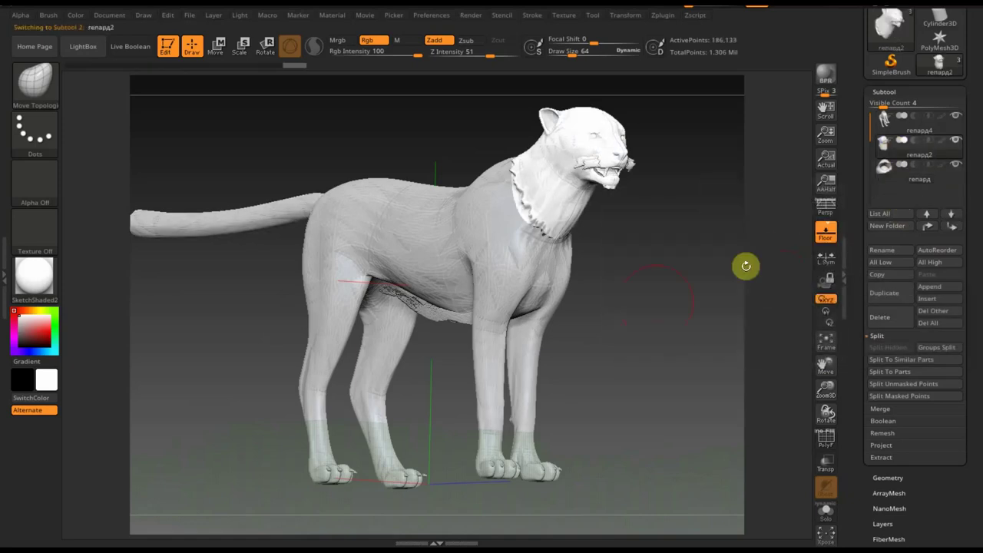
pyautogui.keyDown('shift'); pyautogui.moveTo(746, 266); pyautogui.dragTo(682, 308); pyautogui.keyUp('shift')
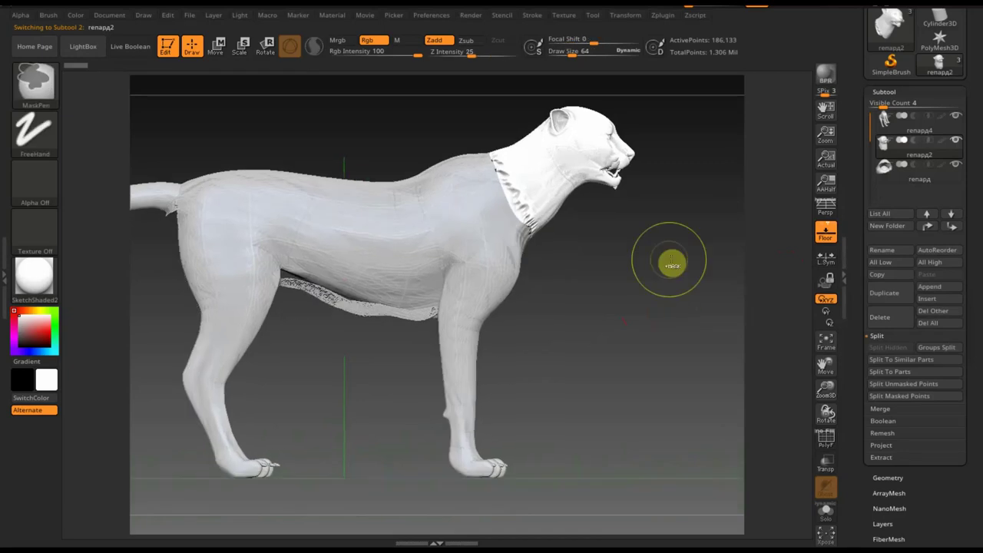
# - Set Draw Size to 15, mask the lower jaw, polygroup it with Ctrl+W, and clear the mask
pyautogui.keyDown('ctrl'); pyautogui.moveTo(670, 256); pyautogui.dragTo(586, 168); pyautogui.keyUp('ctrl')
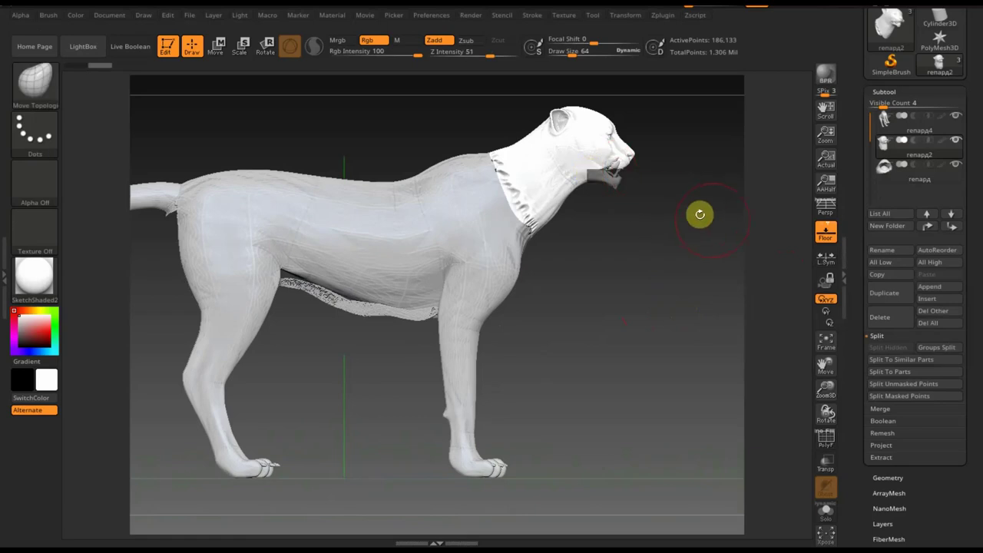
pyautogui.keyDown('alt'); pyautogui.moveTo(718, 216); pyautogui.dragTo(593, 331); pyautogui.keyUp('alt')
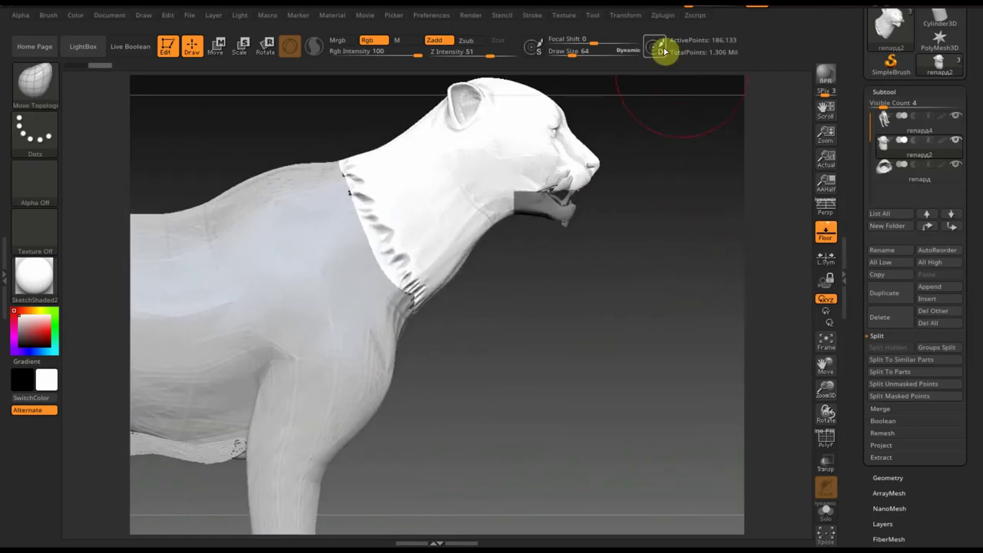
pyautogui.moveTo(573, 52); pyautogui.dragTo(570, 52)
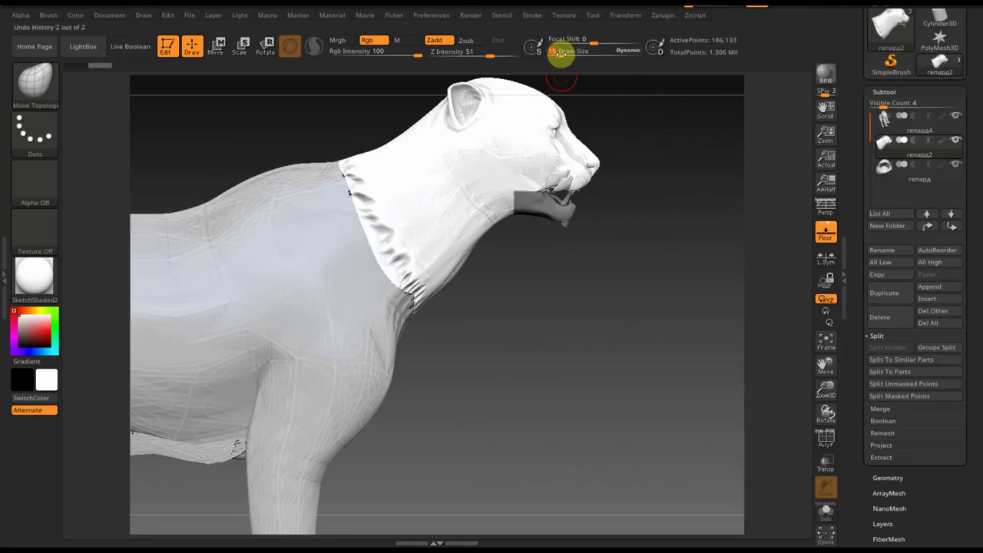
pyautogui.moveTo(577, 213)
pyautogui.keyDown('ctrl'); pyautogui.mouseDown()
pyautogui.moveTo(542, 199)
pyautogui.moveTo(578, 255)
pyautogui.moveTo(535, 192)
pyautogui.moveTo(531, 217)
pyautogui.moveTo(525, 184)
pyautogui.moveTo(586, 258)
pyautogui.mouseUp(); pyautogui.keyUp('ctrl')
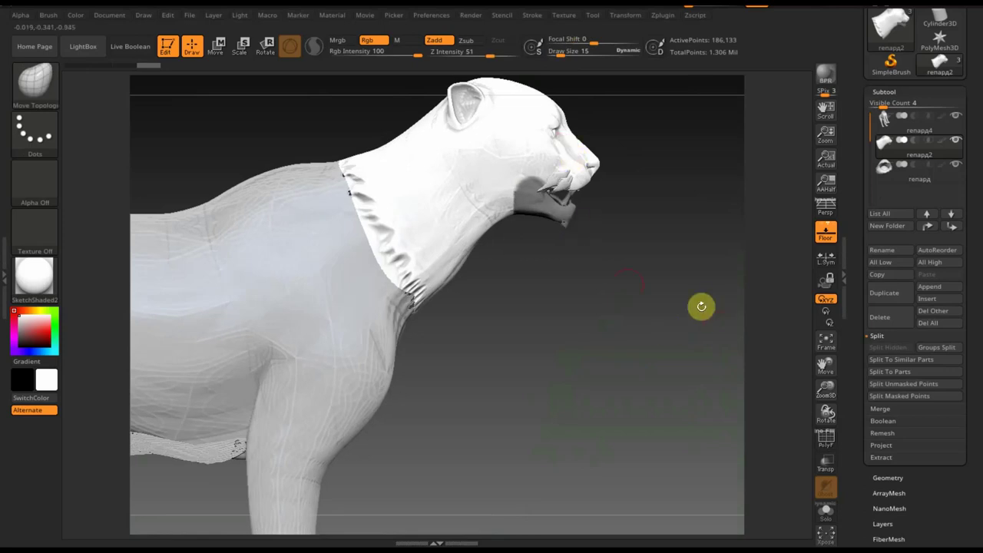
pyautogui.press('ctrl')
pyautogui.keyDown('ctrl'); pyautogui.moveTo(628, 286); pyautogui.dragTo(628, 285); pyautogui.keyUp('ctrl')
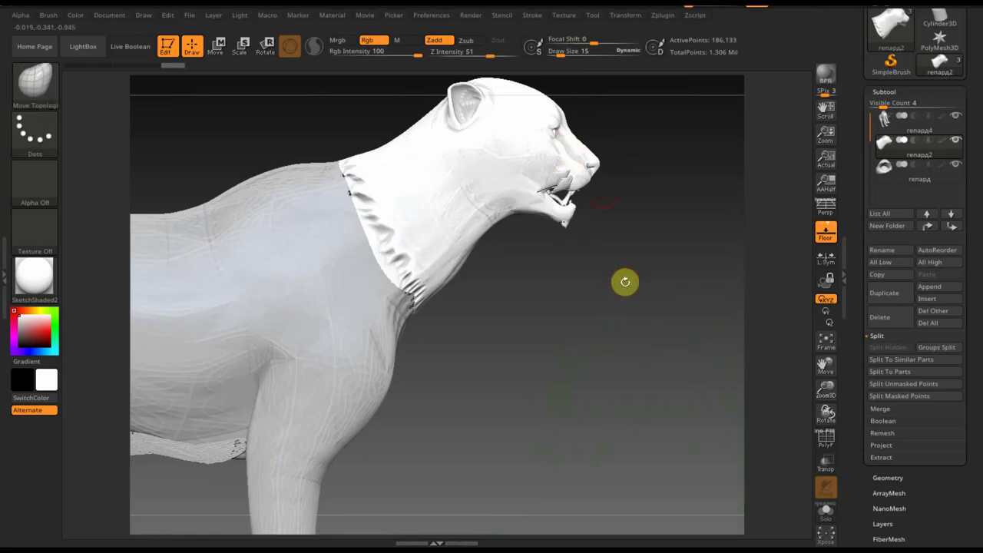
# - Groups Split the head subtool, confirm, and select the body subtool to check the result
pyautogui.click(944, 351)
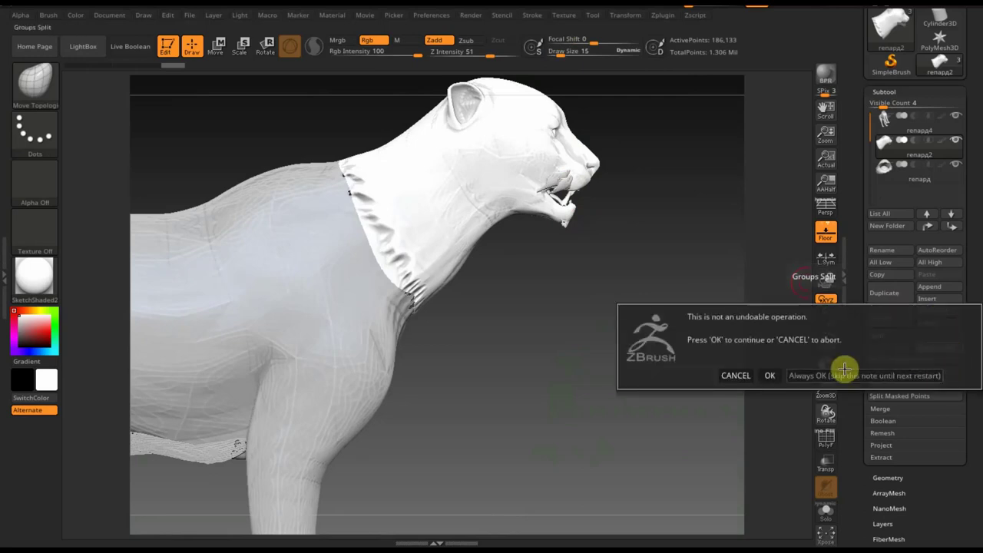
pyautogui.click(770, 373)
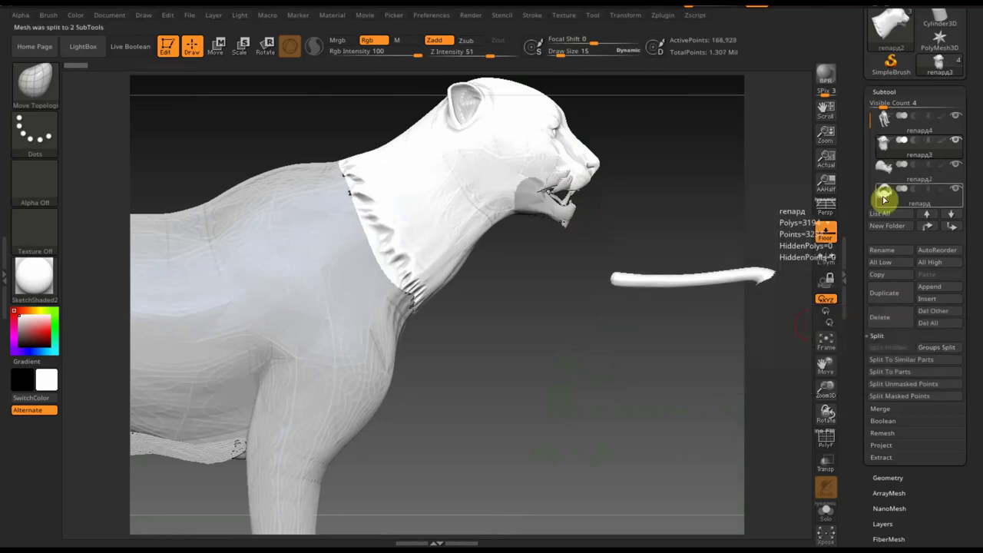
pyautogui.moveTo(885, 119)
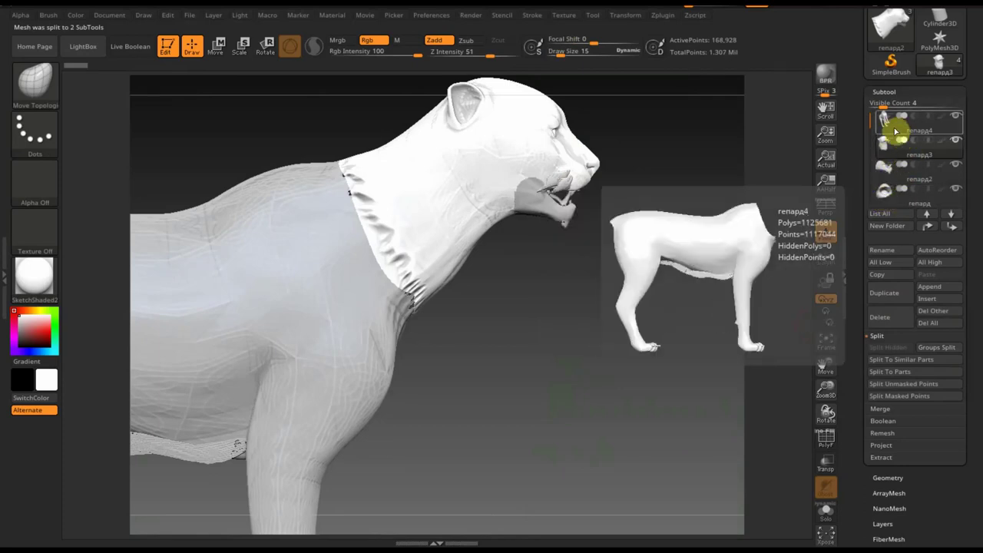
pyautogui.click(897, 132)
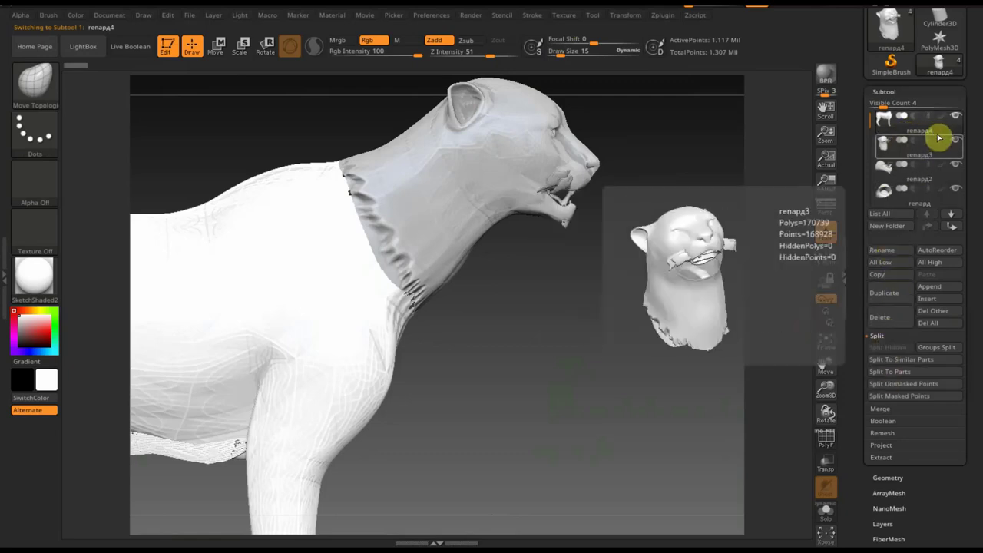
pyautogui.click(886, 251)
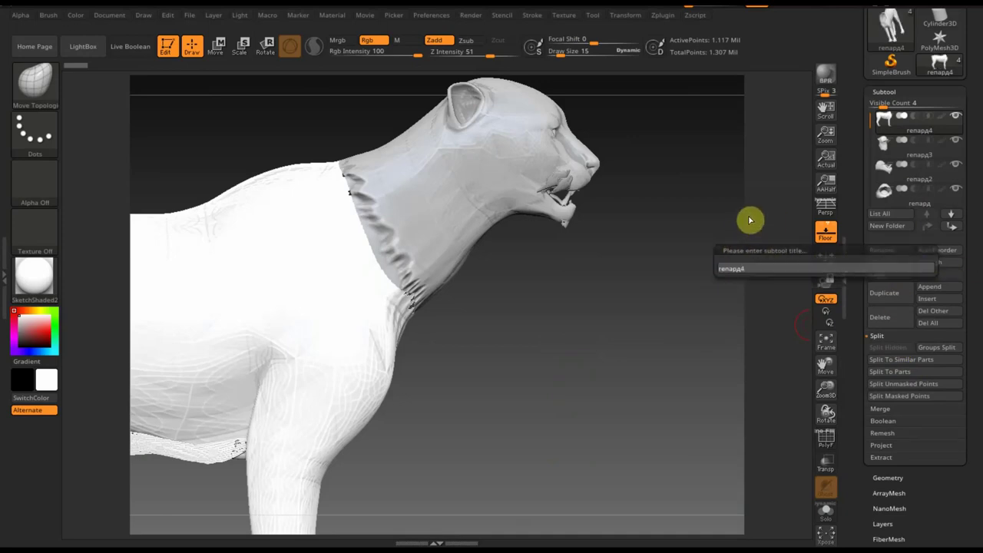
pyautogui.press('Return')
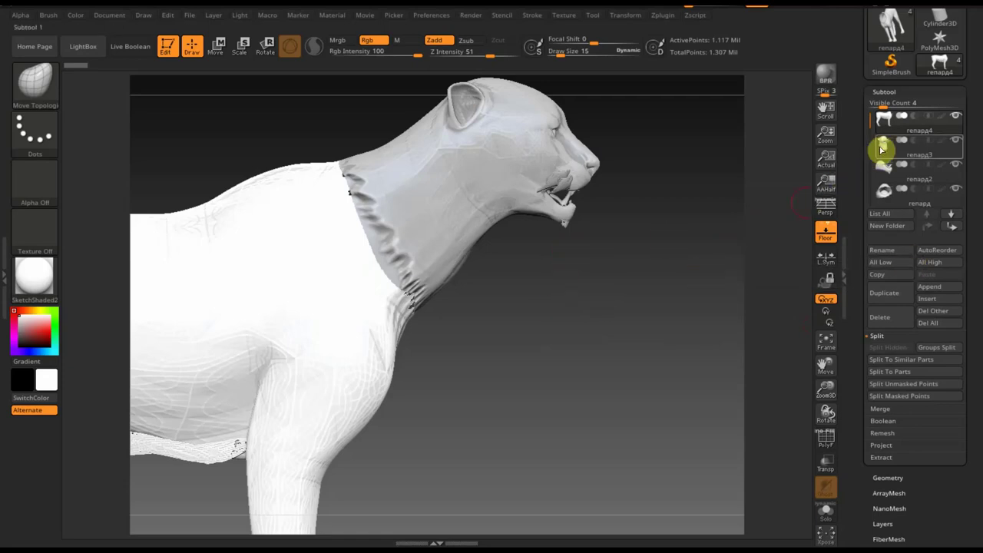
pyautogui.moveTo(885, 168)
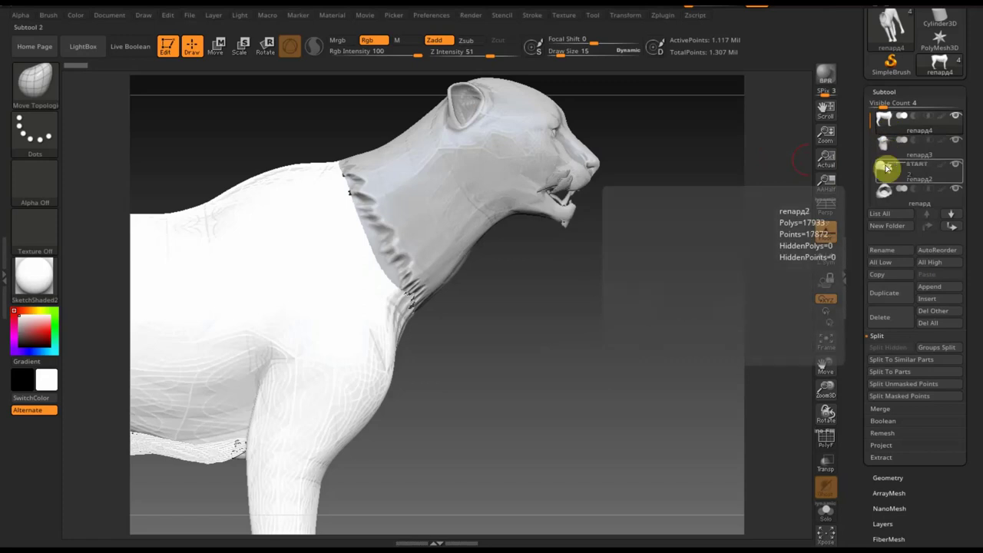
pyautogui.moveTo(638, 285); pyautogui.dragTo(577, 292)
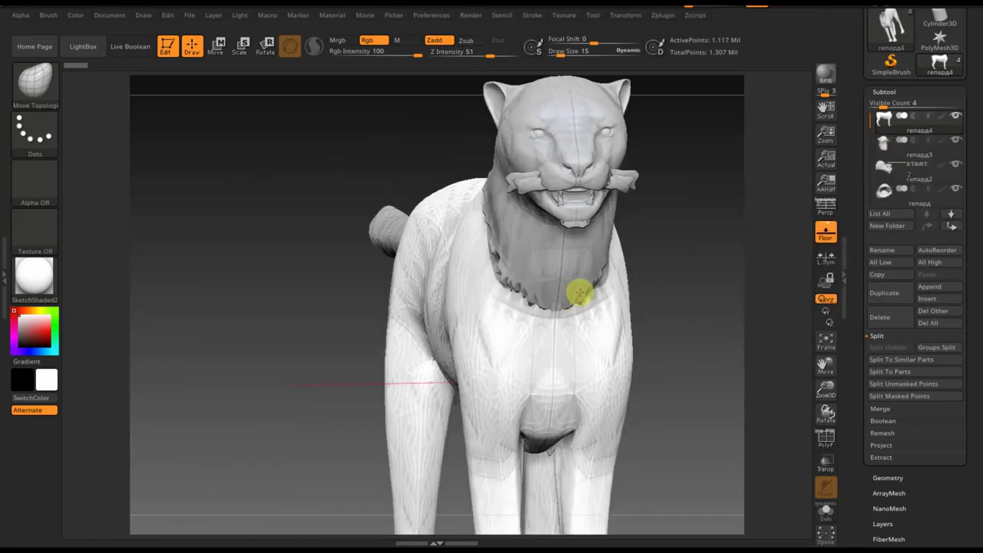
# - Make the head the active subtool and hide every other subtool so only it shows
pyautogui.click(883, 153)
pyautogui.click(956, 115)
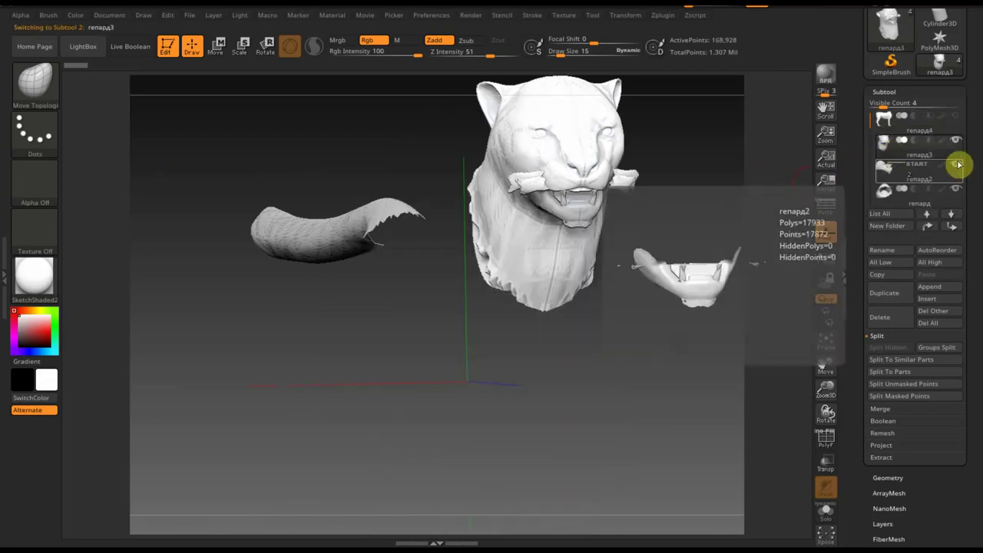
pyautogui.click(956, 163)
pyautogui.click(955, 188)
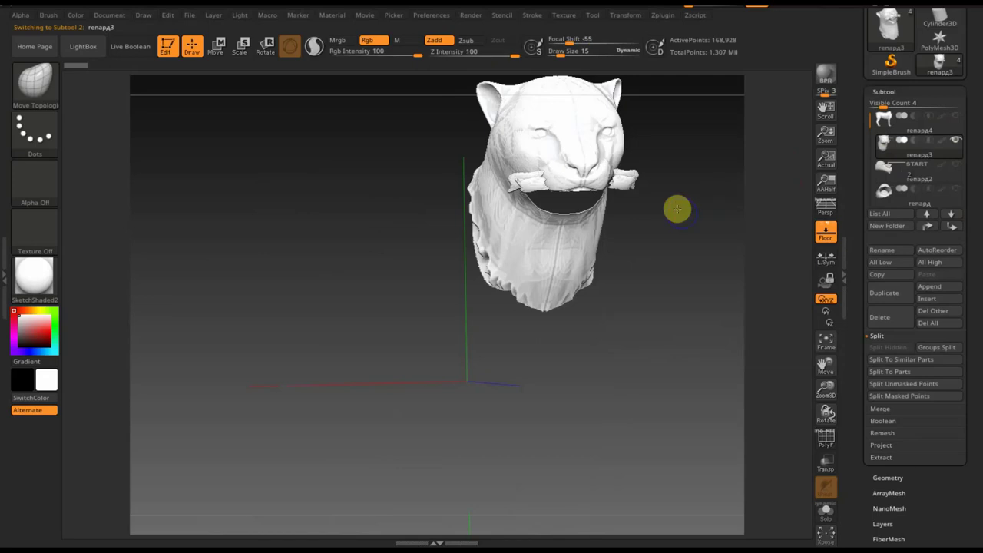
pyautogui.moveTo(678, 208)
pyautogui.mouseDown()
pyautogui.moveTo(700, 309)
pyautogui.moveTo(689, 369)
pyautogui.mouseUp()
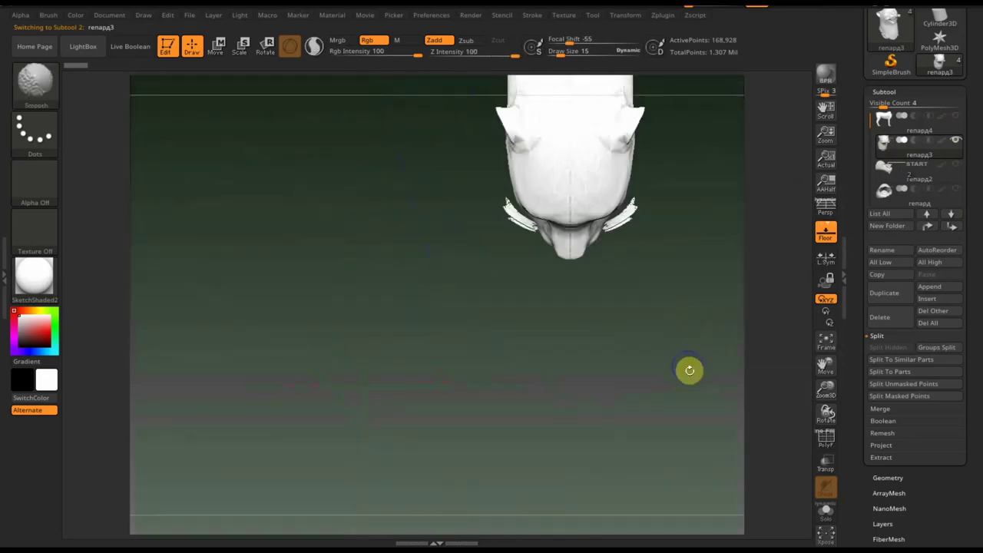
# - Lasso-trim the loose strips beside the jaw on one side with TrimLasso
pyautogui.keyDown('ctrl'); pyautogui.keyDown('shift'); pyautogui.click(26, 90); pyautogui.keyUp('shift'); pyautogui.keyUp('ctrl')
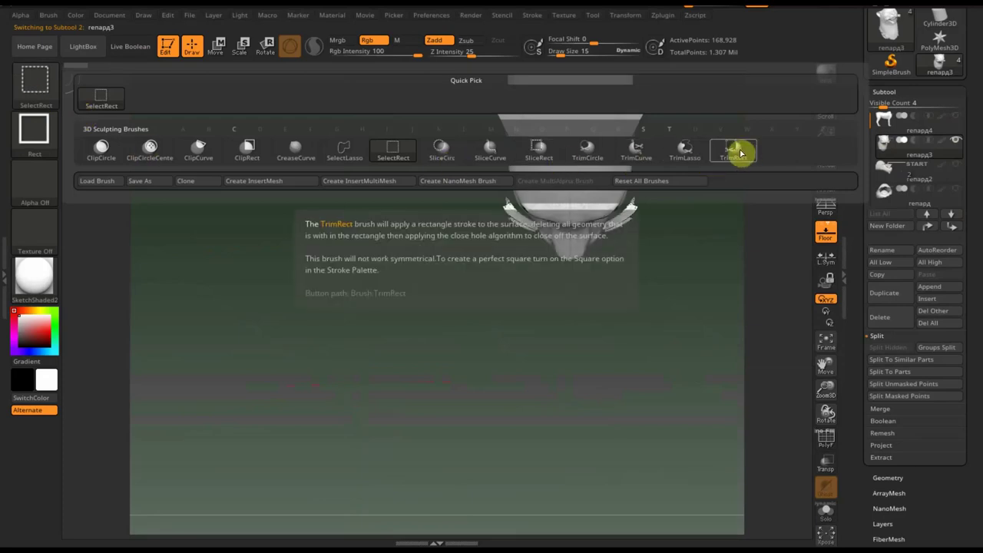
pyautogui.click(686, 149)
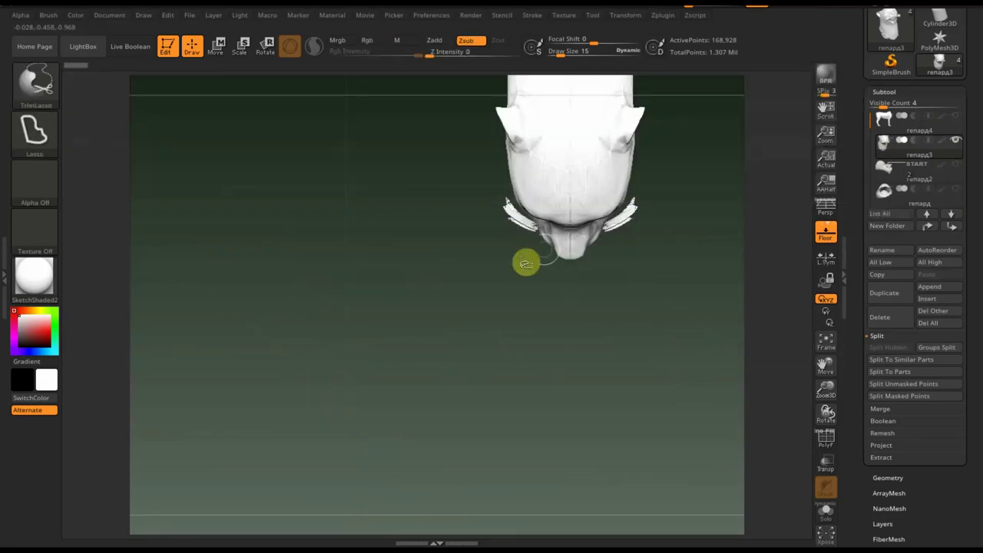
pyautogui.moveTo(434, 274)
pyautogui.mouseDown()
pyautogui.moveTo(539, 242)
pyautogui.moveTo(504, 197)
pyautogui.mouseUp()
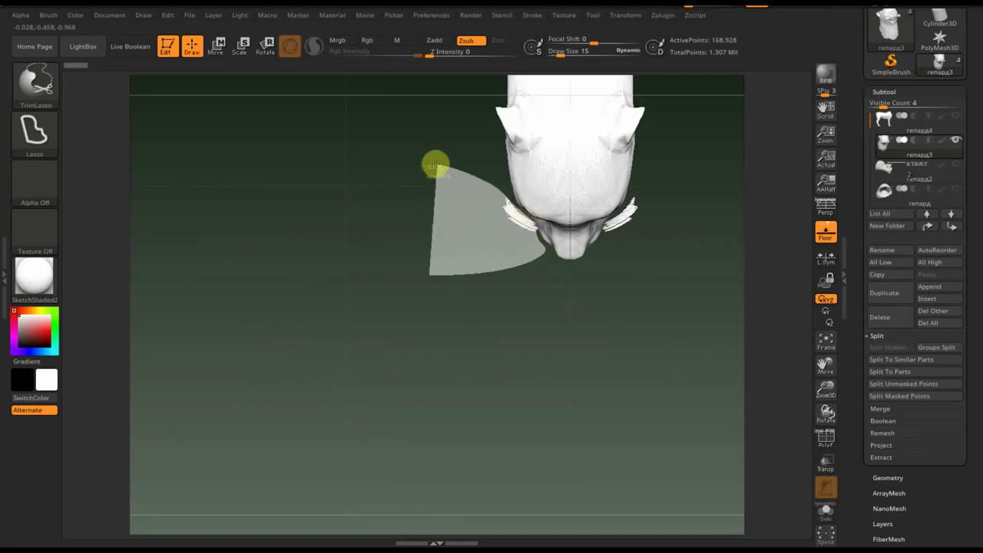
pyautogui.keyDown('ctrl'); pyautogui.keyDown('shift'); pyautogui.moveTo(505, 197); pyautogui.dragTo(444, 201); pyautogui.keyUp('shift'); pyautogui.keyUp('ctrl')
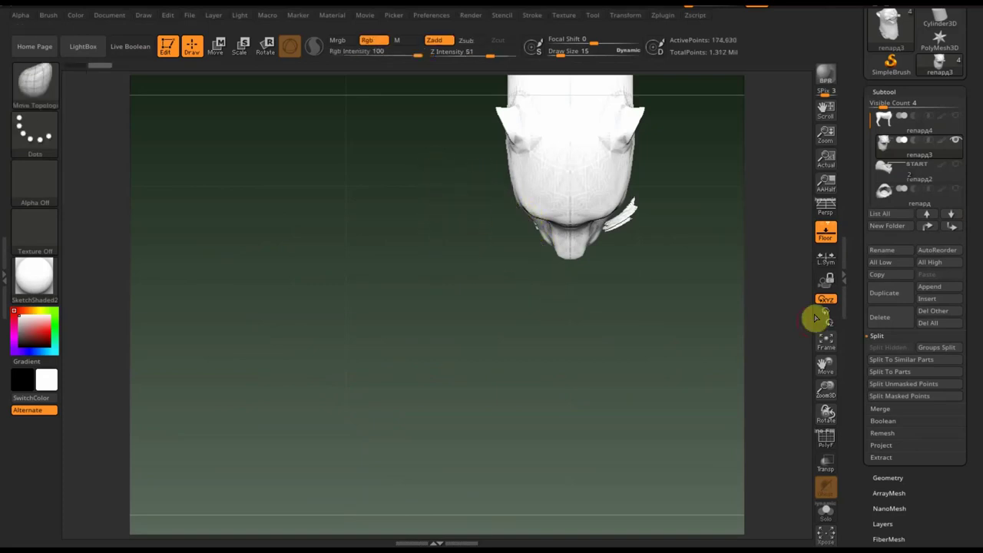
pyautogui.press('ctrl')
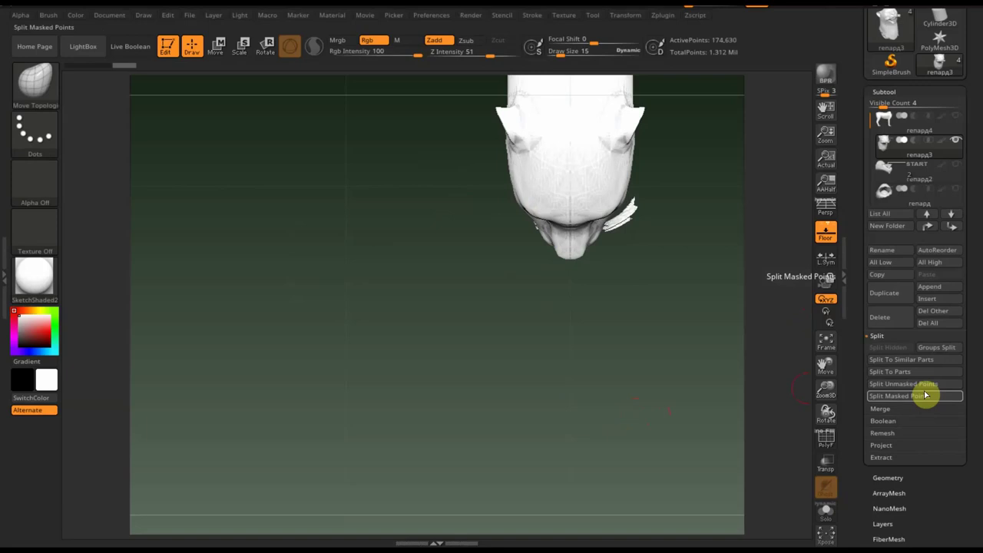
pyautogui.click(888, 478)
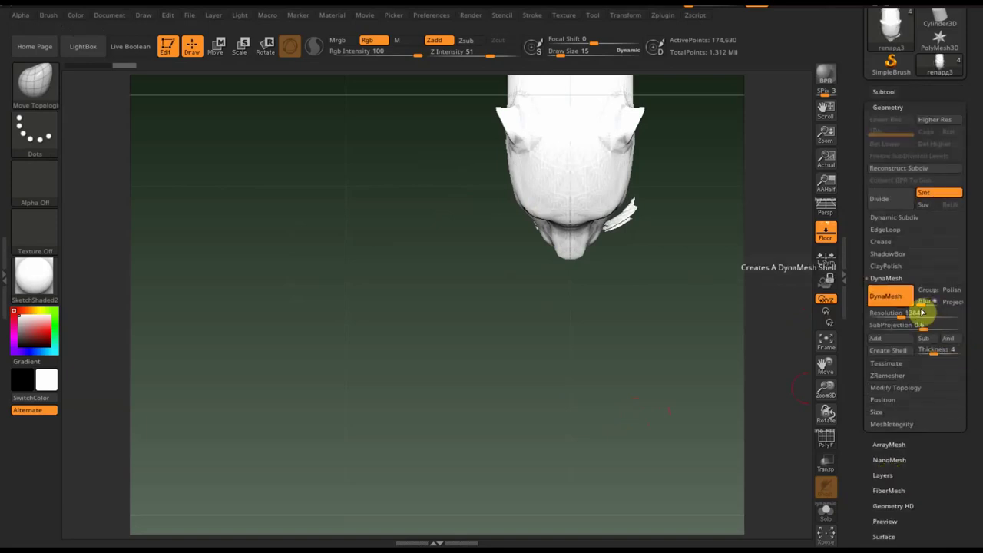
# - Mirror and weld the trimmed side onto the other half of the head
pyautogui.click(909, 387)
pyautogui.click(911, 351)
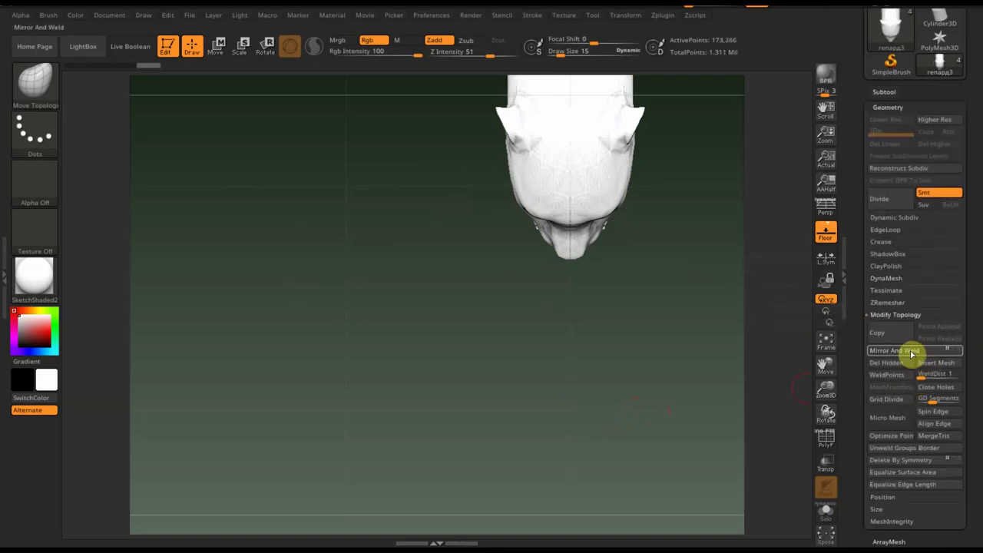
pyautogui.keyDown('shift'); pyautogui.moveTo(632, 406); pyautogui.dragTo(637, 312); pyautogui.keyUp('shift')
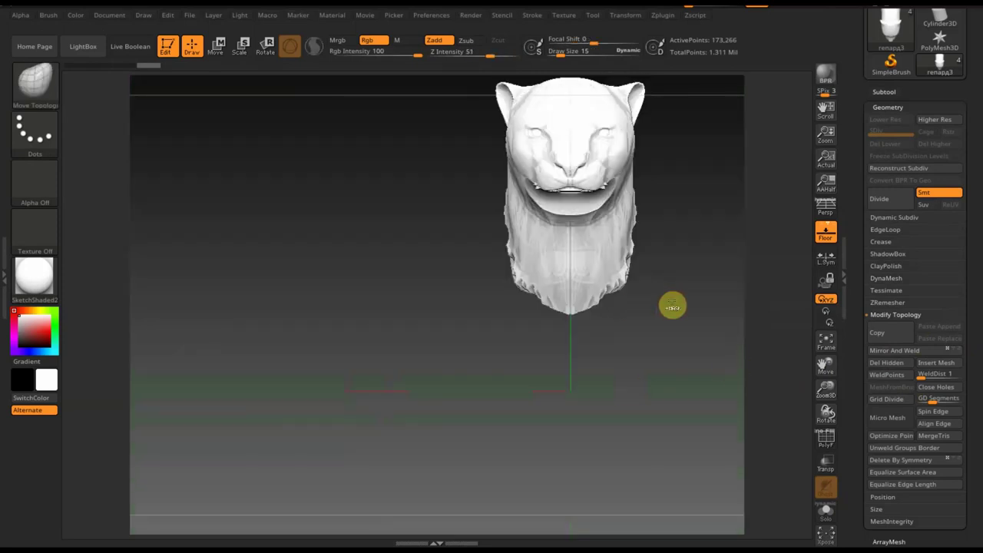
# - DynaMesh the head at resolution 1384 into one closed mesh
pyautogui.click(891, 278)
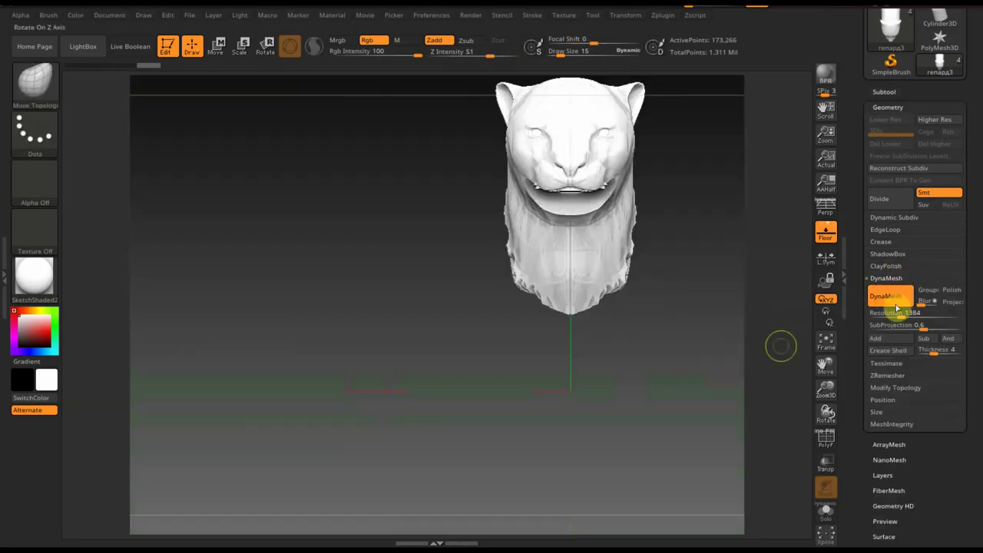
pyautogui.press('b')
pyautogui.press('m')
pyautogui.press('t')
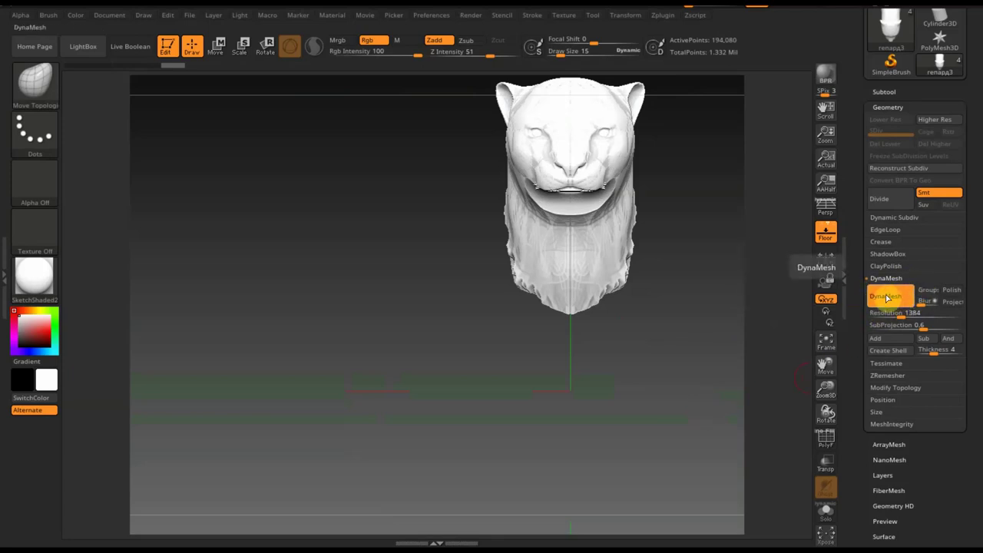
pyautogui.moveTo(668, 305)
pyautogui.mouseDown()
pyautogui.moveTo(681, 173)
pyautogui.moveTo(589, 254)
pyautogui.moveTo(615, 314)
pyautogui.mouseUp()
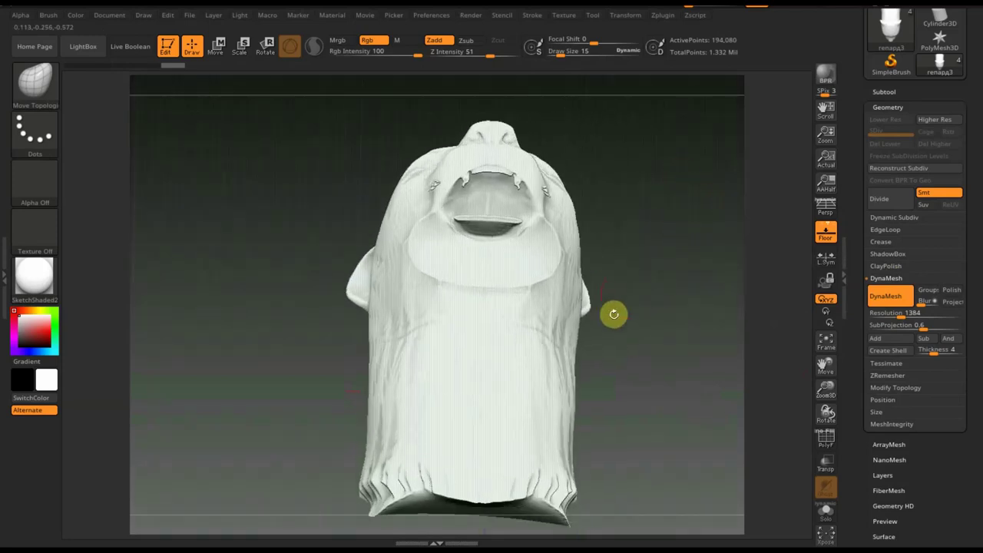
# - Hide the floor grid and select the ClayBuildup brush
pyautogui.click(826, 230)
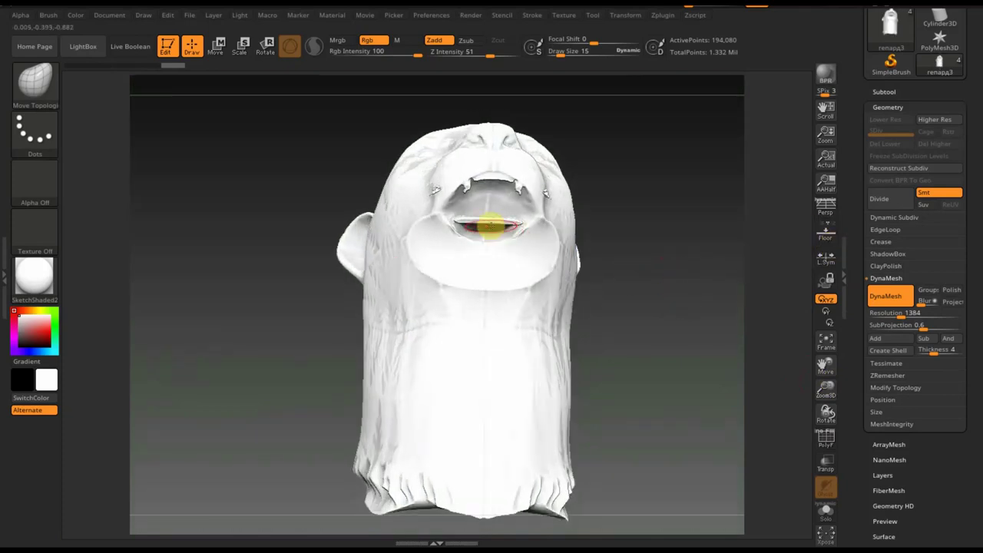
pyautogui.click(36, 83)
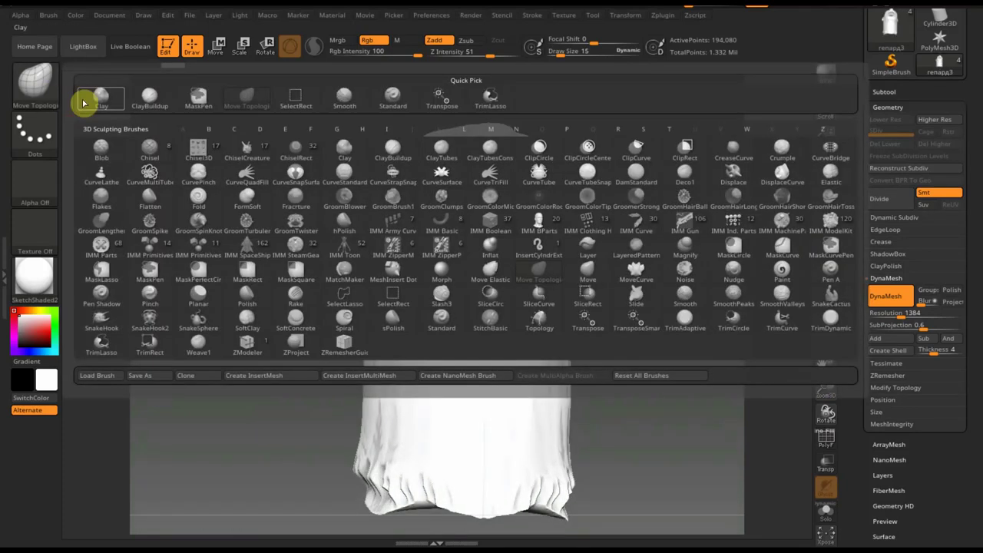
pyautogui.click(151, 101)
# - Turn on BackfaceMask in the brush's Auto Masking options
pyautogui.click(48, 14)
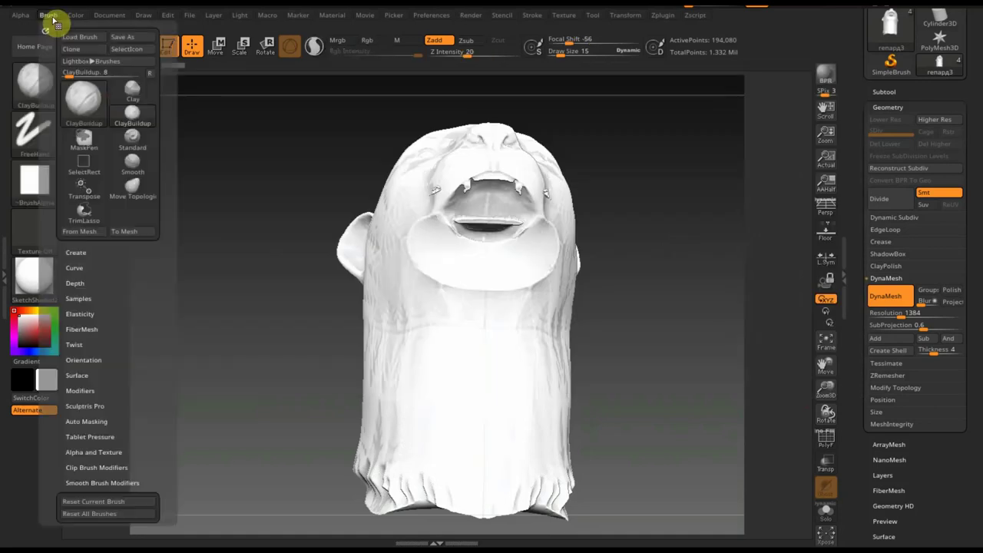
pyautogui.click(96, 419)
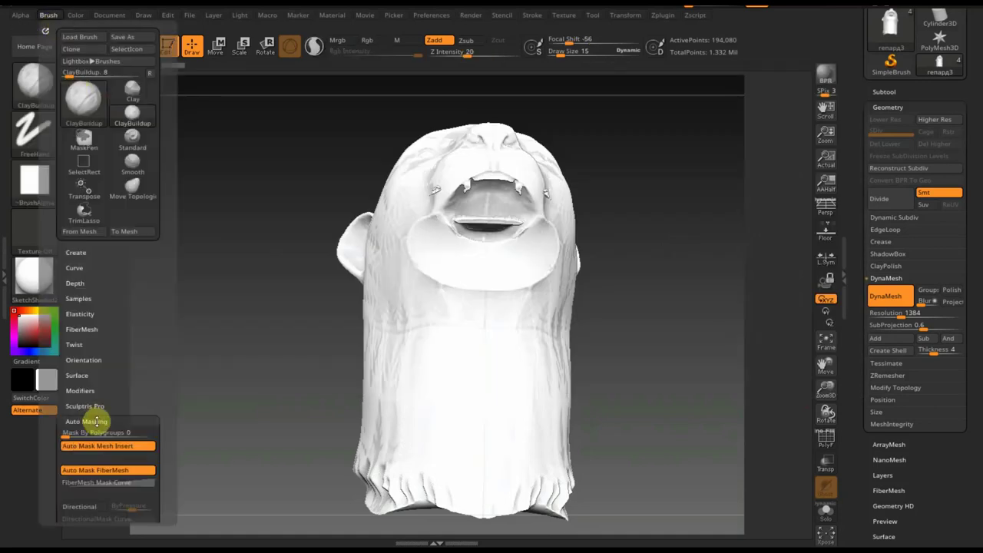
pyautogui.moveTo(131, 494)
pyautogui.mouseDown()
pyautogui.moveTo(164, 384)
pyautogui.moveTo(165, 311)
pyautogui.mouseUp()
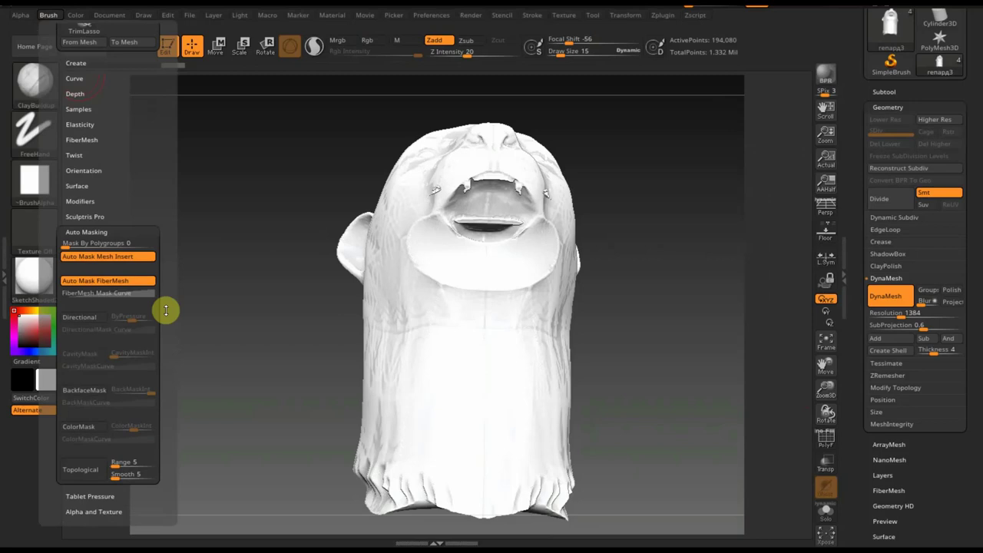
pyautogui.click(89, 393)
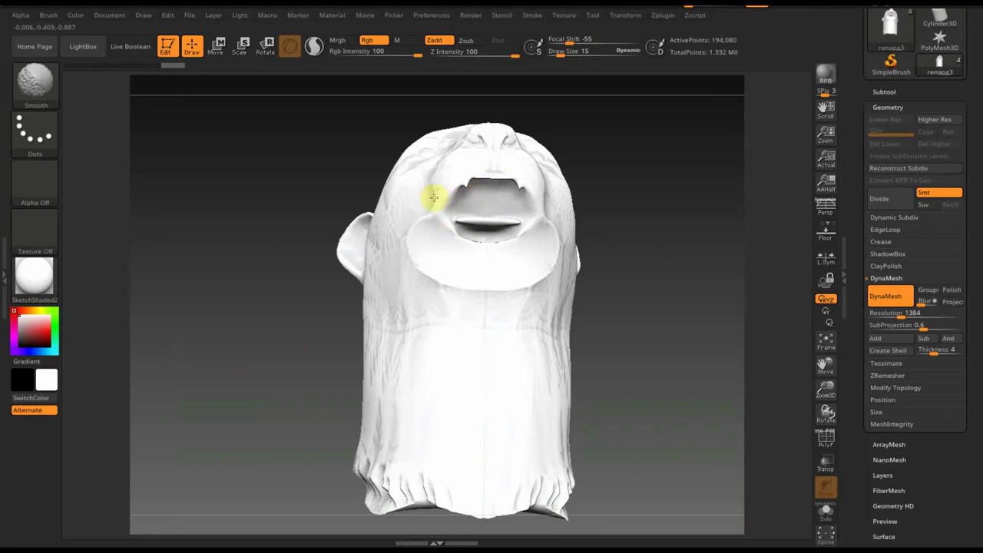
# - Refresh the head's DynaMesh twice and smooth the teeth inside the mouth
pyautogui.keyDown('ctrl'); pyautogui.moveTo(677, 144); pyautogui.dragTo(640, 237); pyautogui.keyUp('ctrl')
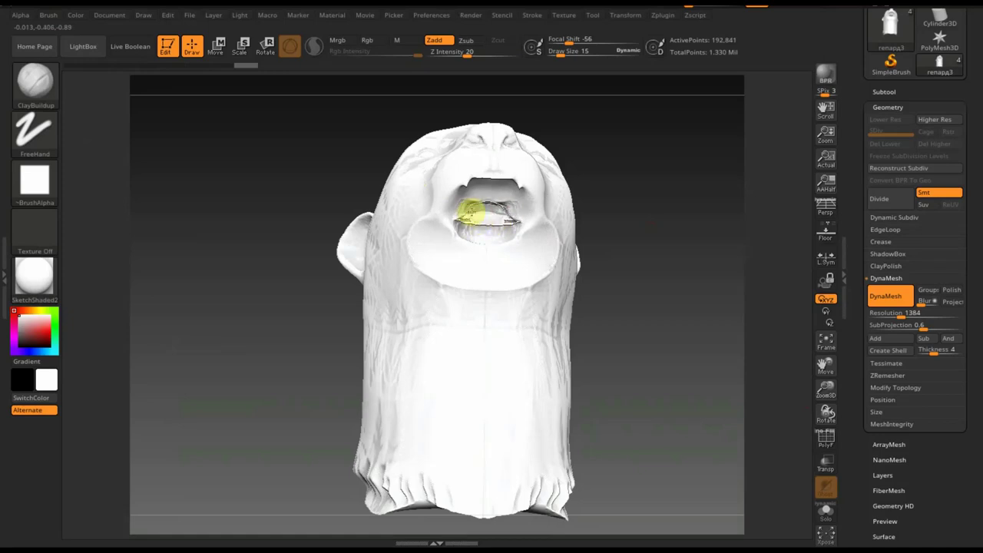
pyautogui.keyDown('ctrl'); pyautogui.moveTo(620, 170); pyautogui.dragTo(654, 244); pyautogui.keyUp('ctrl')
pyautogui.keyDown('shift'); pyautogui.moveTo(527, 228); pyautogui.dragTo(473, 222); pyautogui.keyUp('shift')
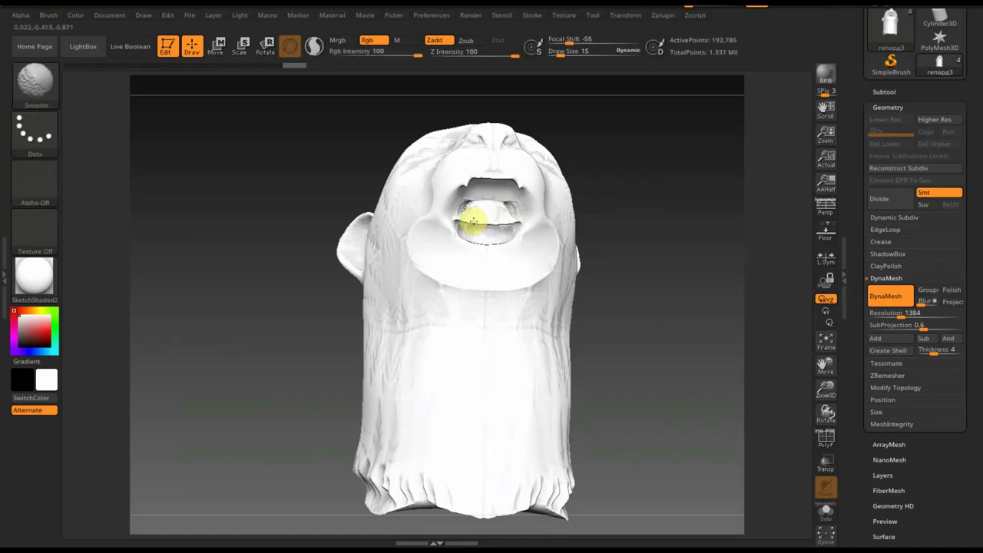
pyautogui.moveTo(653, 223)
pyautogui.mouseDown()
pyautogui.moveTo(603, 229)
pyautogui.moveTo(479, 206)
pyautogui.moveTo(468, 213)
pyautogui.moveTo(468, 165)
pyautogui.moveTo(466, 186)
pyautogui.moveTo(472, 176)
pyautogui.moveTo(495, 206)
pyautogui.moveTo(464, 207)
pyautogui.mouseUp()
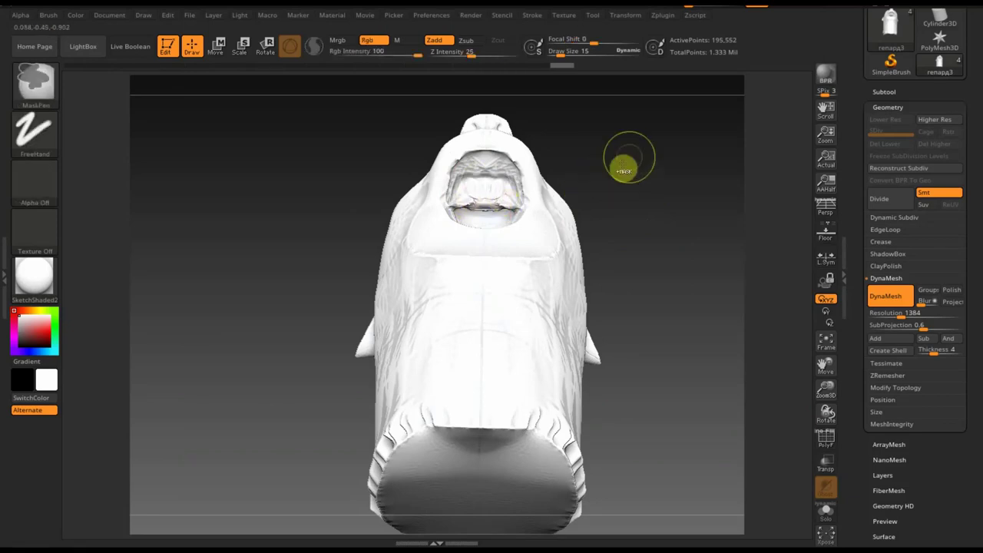
# - Build up clay inside the mouth, then remesh the head again
pyautogui.press('shift')
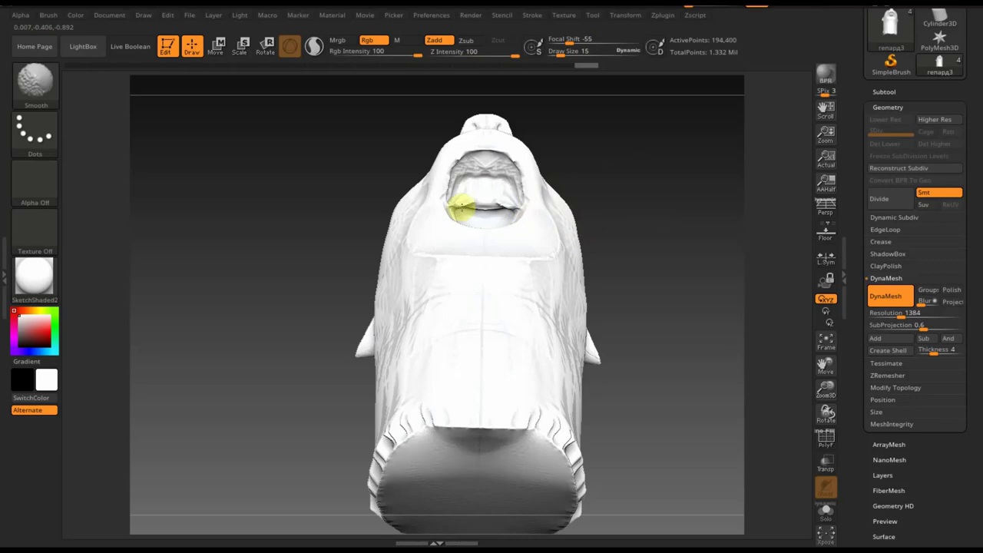
pyautogui.keyDown('shift'); pyautogui.moveTo(467, 209); pyautogui.dragTo(486, 214); pyautogui.keyUp('shift')
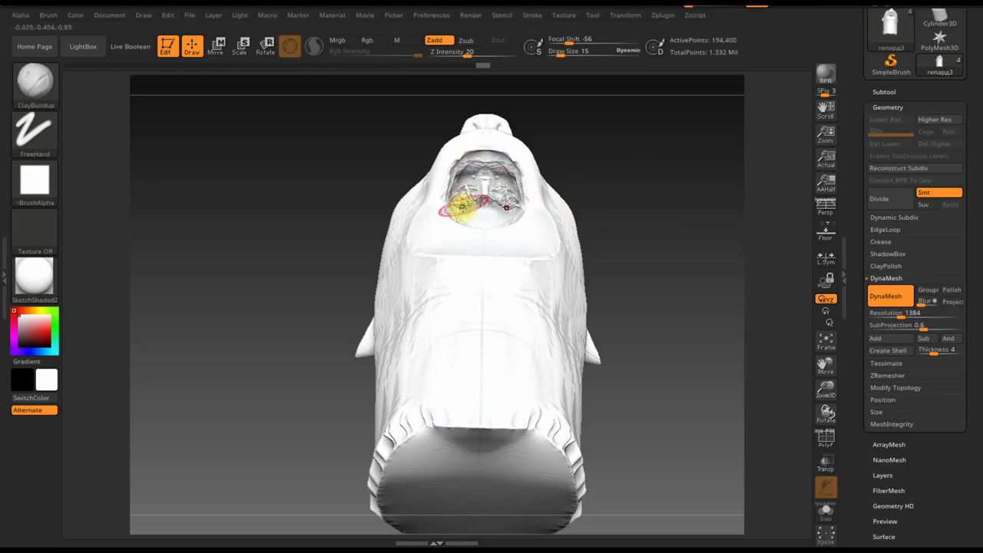
pyautogui.moveTo(562, 183)
pyautogui.mouseDown()
pyautogui.moveTo(630, 222)
pyautogui.moveTo(577, 220)
pyautogui.mouseUp()
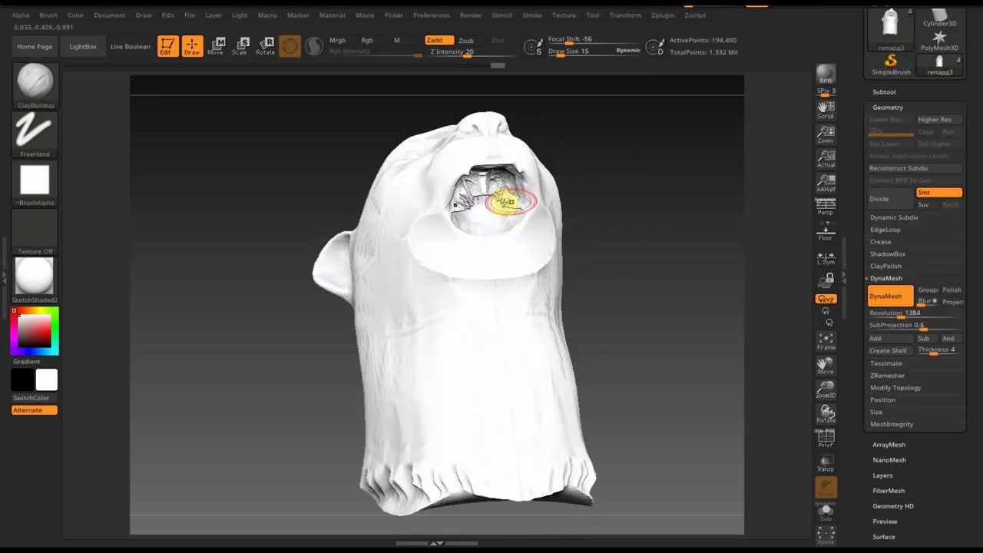
pyautogui.keyDown('ctrl'); pyautogui.moveTo(618, 158); pyautogui.dragTo(643, 209); pyautogui.keyUp('ctrl')
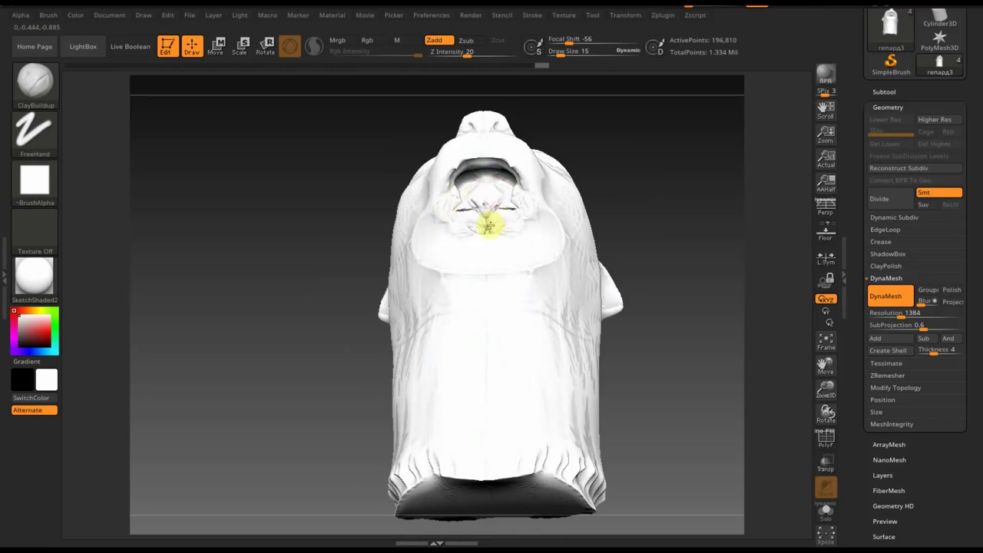
pyautogui.keyDown('ctrl'); pyautogui.moveTo(633, 132); pyautogui.dragTo(682, 210); pyautogui.keyUp('ctrl')
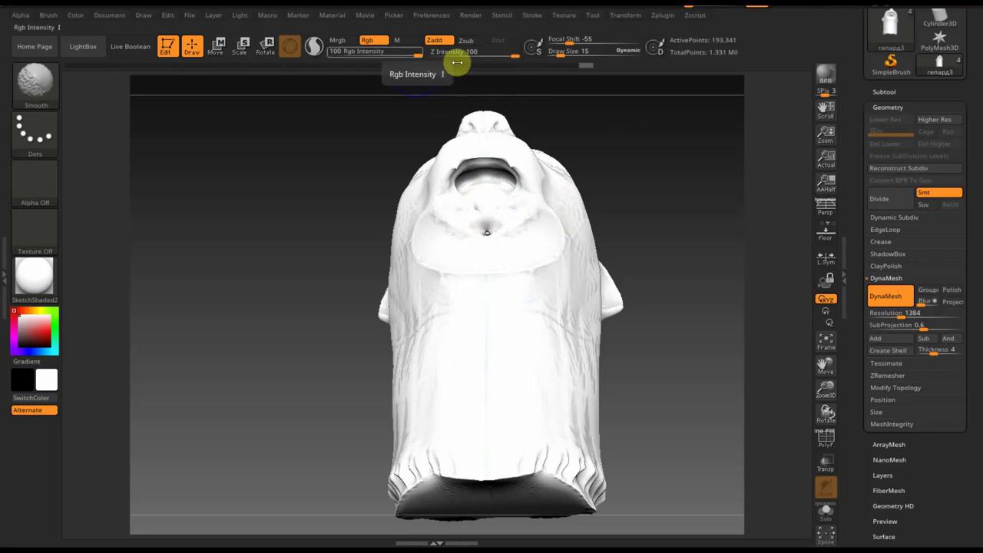
# - Turn off Rgb painting, lower Z Intensity and sculpt inside the mouth
pyautogui.click(422, 56)
pyautogui.click(372, 41)
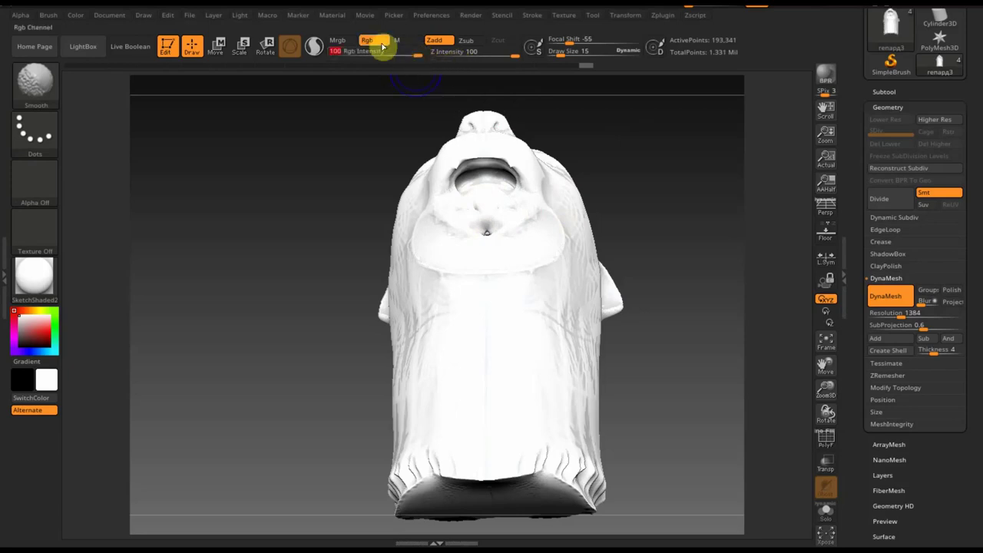
pyautogui.moveTo(483, 52)
pyautogui.mouseDown()
pyautogui.moveTo(501, 55)
pyautogui.moveTo(458, 57)
pyautogui.mouseUp()
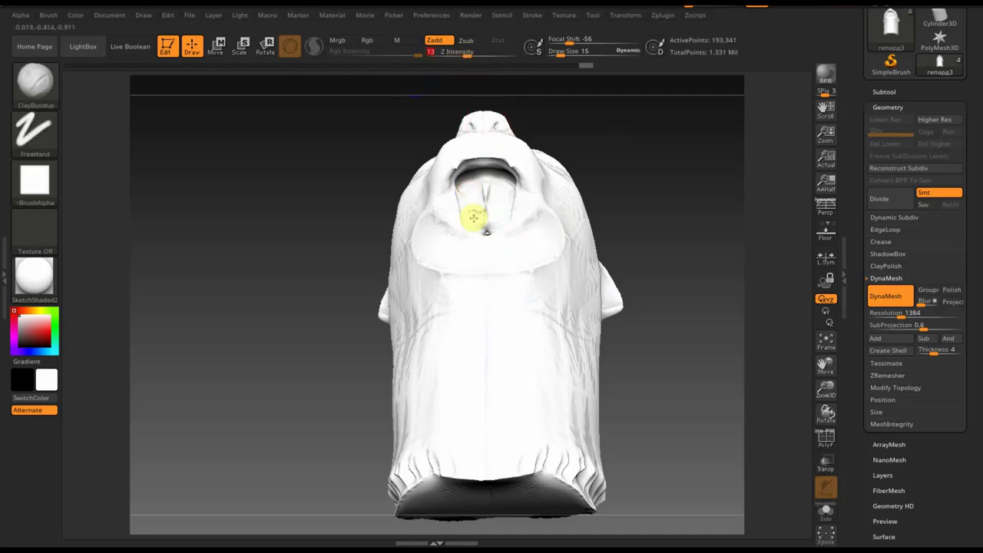
pyautogui.moveTo(478, 213); pyautogui.dragTo(500, 224)
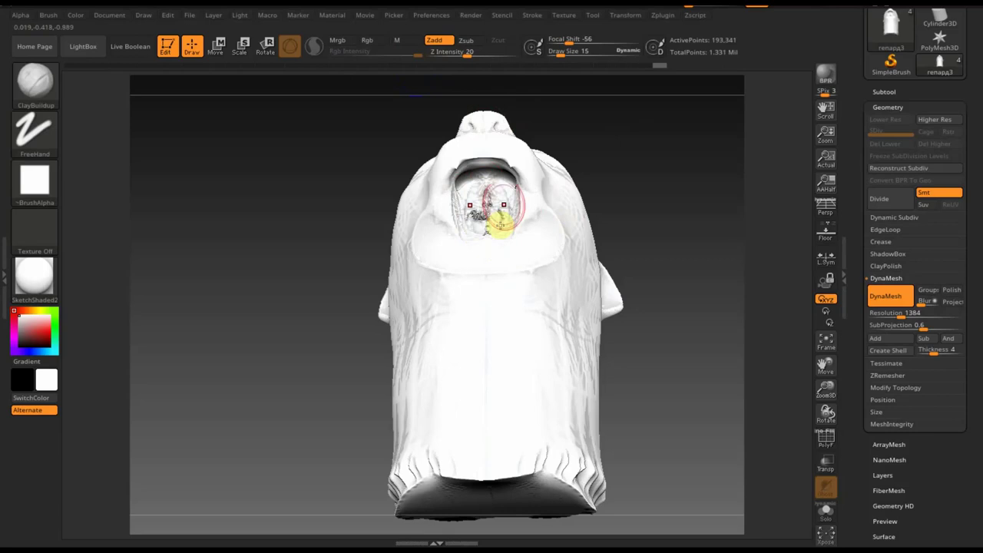
# - Smooth the mouth interior and clear the leftover mask inside it
pyautogui.press('ctrl')
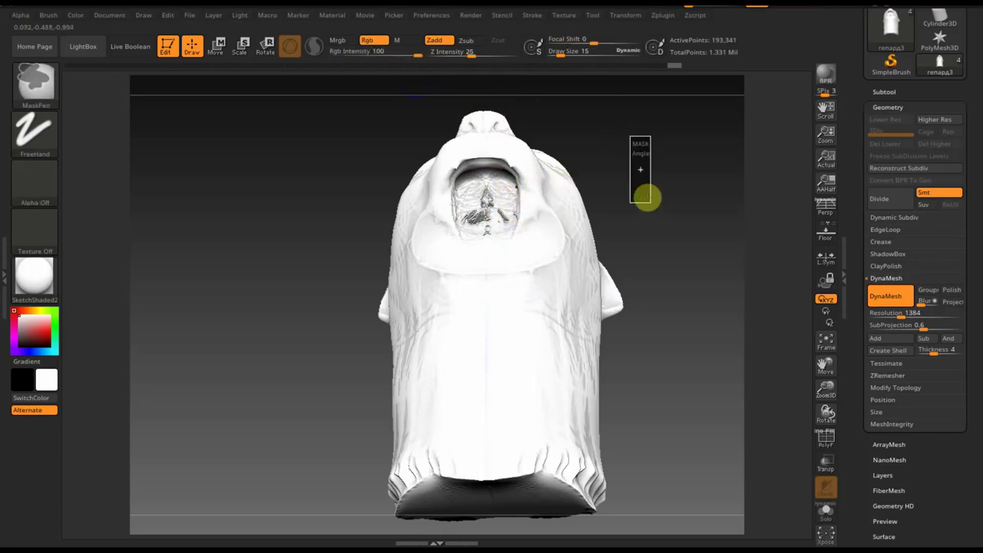
pyautogui.press('shift')
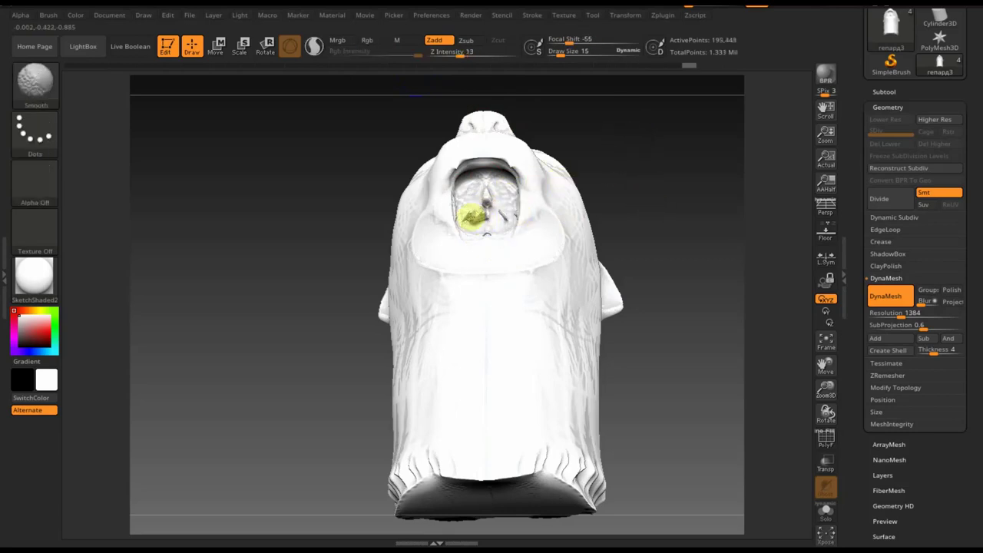
pyautogui.moveTo(663, 165)
pyautogui.mouseDown()
pyautogui.moveTo(653, 149)
pyautogui.moveTo(634, 177)
pyautogui.moveTo(667, 195)
pyautogui.moveTo(670, 212)
pyautogui.mouseUp()
pyautogui.press('ctrl')
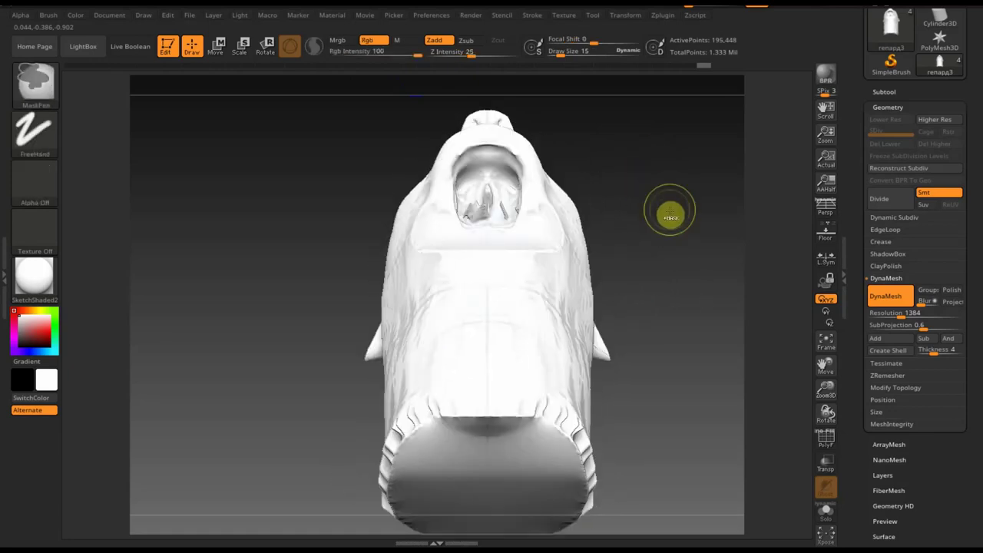
pyautogui.press('ctrl')
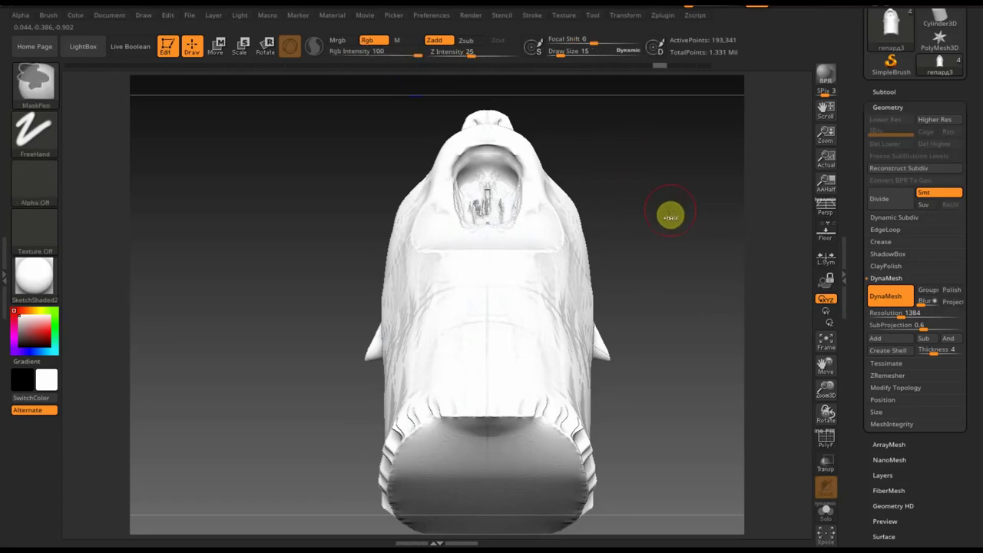
pyautogui.keyDown('ctrl'); pyautogui.click(669, 210); pyautogui.keyUp('ctrl')
pyautogui.keyDown('ctrl'); pyautogui.click(669, 212); pyautogui.keyUp('ctrl')
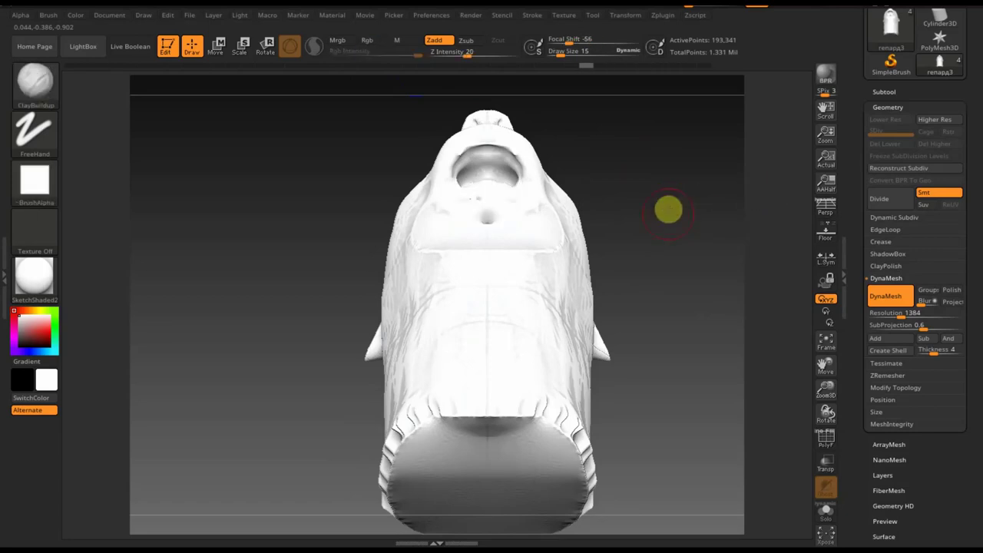
pyautogui.moveTo(669, 210); pyautogui.dragTo(669, 268)
# - Mask the teeth area inside the mouth, invert the mask and remesh the head
pyautogui.press('ctrl')
pyautogui.moveTo(496, 201)
pyautogui.keyDown('ctrl'); pyautogui.mouseDown()
pyautogui.moveTo(477, 193)
pyautogui.moveTo(489, 222)
pyautogui.mouseUp(); pyautogui.keyUp('ctrl')
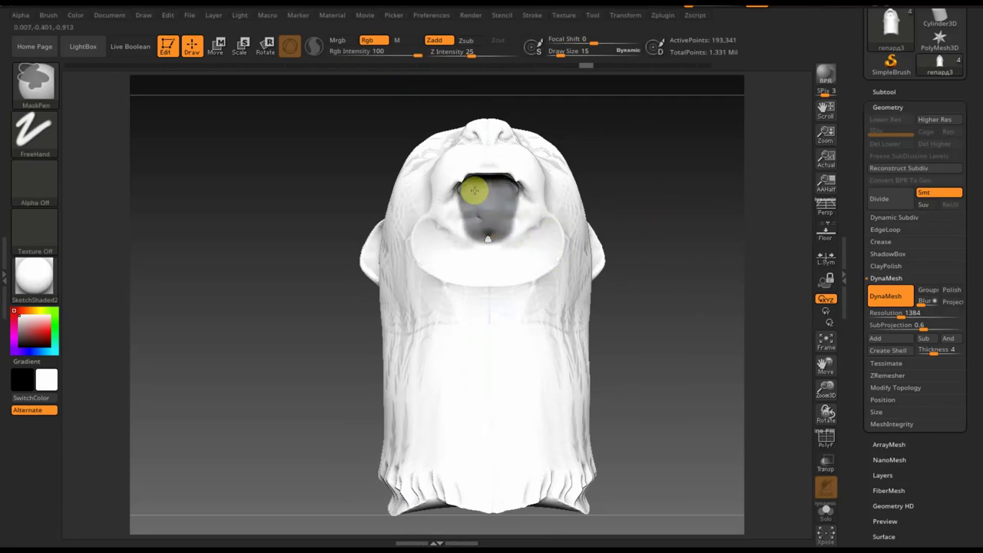
pyautogui.moveTo(474, 189)
pyautogui.keyDown('ctrl'); pyautogui.mouseDown()
pyautogui.moveTo(477, 209)
pyautogui.moveTo(508, 218)
pyautogui.mouseUp(); pyautogui.keyUp('ctrl')
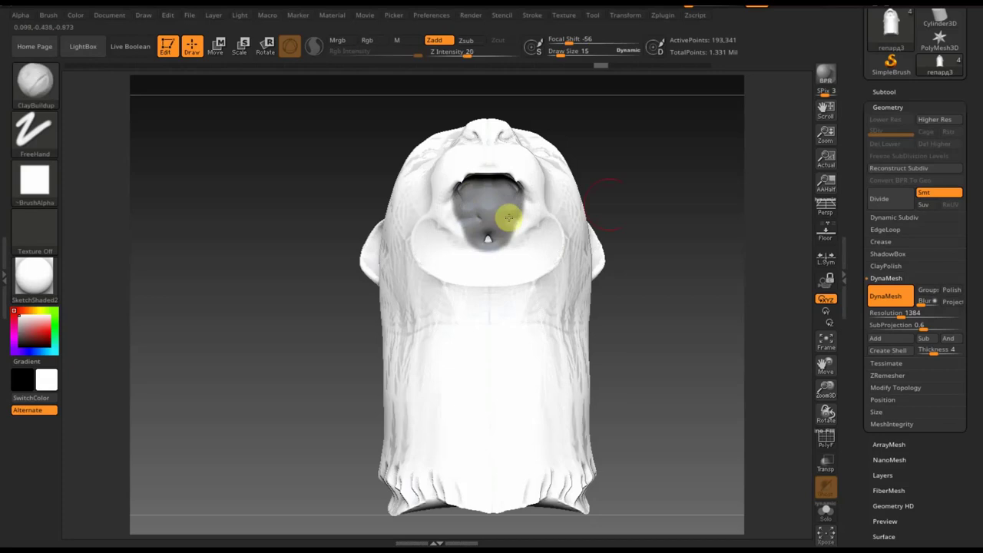
pyautogui.moveTo(508, 217); pyautogui.dragTo(689, 129, button='right')
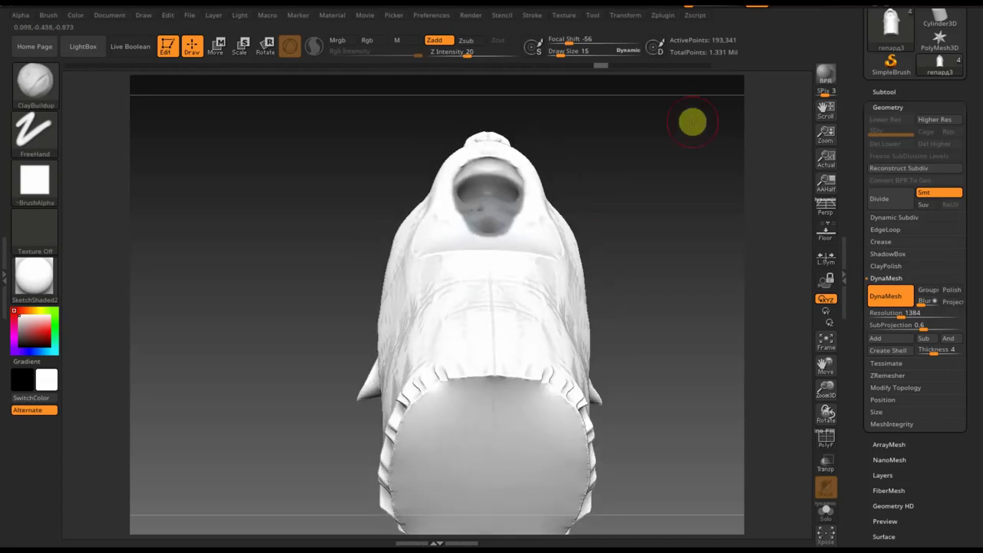
pyautogui.keyDown('ctrl'); pyautogui.click(692, 122); pyautogui.keyUp('ctrl')
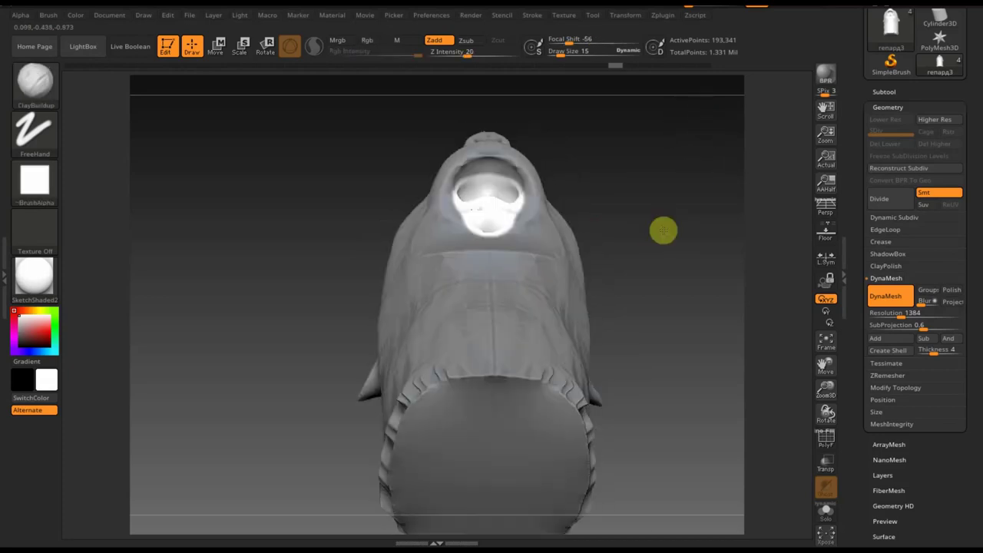
pyautogui.moveTo(663, 228)
pyautogui.keyDown('ctrl'); pyautogui.mouseDown()
pyautogui.moveTo(665, 200)
pyautogui.moveTo(650, 236)
pyautogui.mouseUp(); pyautogui.keyUp('ctrl')
pyautogui.click(218, 43)
pyautogui.moveTo(666, 359)
pyautogui.mouseDown()
pyautogui.moveTo(636, 208)
pyautogui.moveTo(699, 397)
pyautogui.moveTo(581, 74)
pyautogui.moveTo(630, 255)
pyautogui.moveTo(623, 285)
pyautogui.mouseUp()
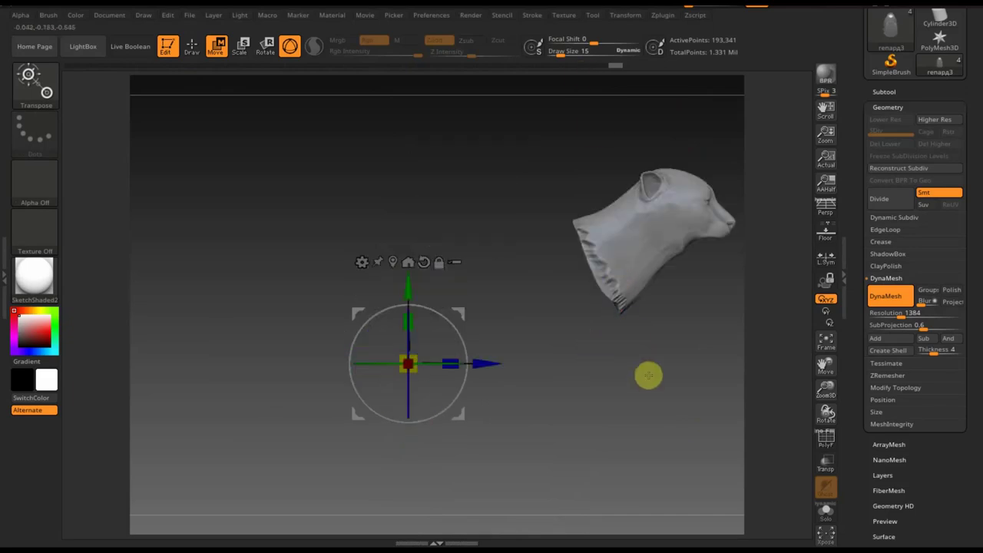
# - Move the head toward the centre and upward, rotate it about 15°, then return to Draw
pyautogui.moveTo(650, 376)
pyautogui.mouseDown()
pyautogui.moveTo(496, 410)
pyautogui.moveTo(500, 401)
pyautogui.mouseUp()
pyautogui.moveTo(620, 389)
pyautogui.mouseDown()
pyautogui.moveTo(592, 390)
pyautogui.moveTo(684, 384)
pyautogui.moveTo(619, 369)
pyautogui.moveTo(674, 382)
pyautogui.moveTo(575, 382)
pyautogui.mouseUp()
pyautogui.moveTo(353, 377)
pyautogui.mouseDown()
pyautogui.moveTo(649, 376)
pyautogui.moveTo(636, 356)
pyautogui.mouseUp()
pyautogui.moveTo(596, 325); pyautogui.dragTo(588, 169)
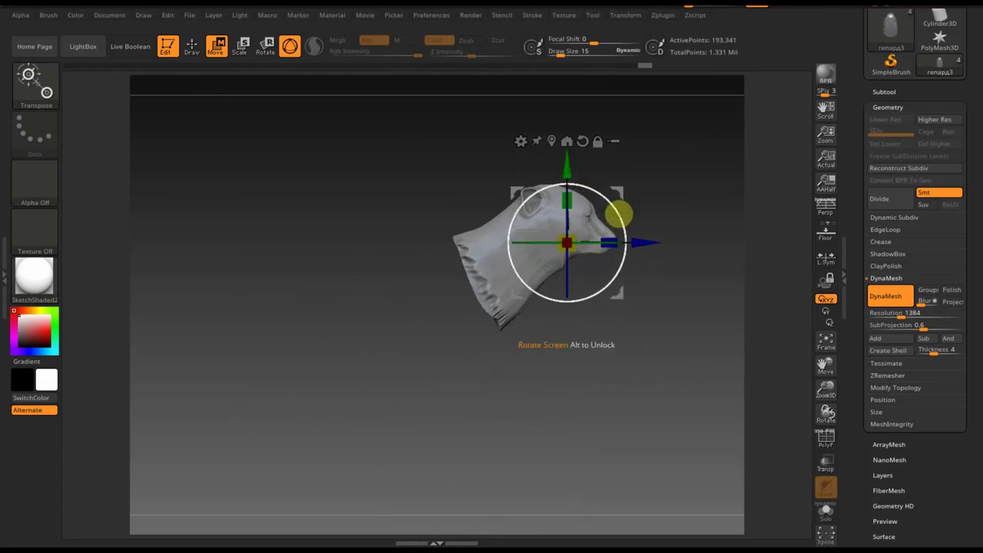
pyautogui.moveTo(619, 214); pyautogui.dragTo(624, 229)
pyautogui.moveTo(651, 264)
pyautogui.mouseDown()
pyautogui.moveTo(633, 264)
pyautogui.moveTo(663, 245)
pyautogui.moveTo(660, 210)
pyautogui.mouseUp()
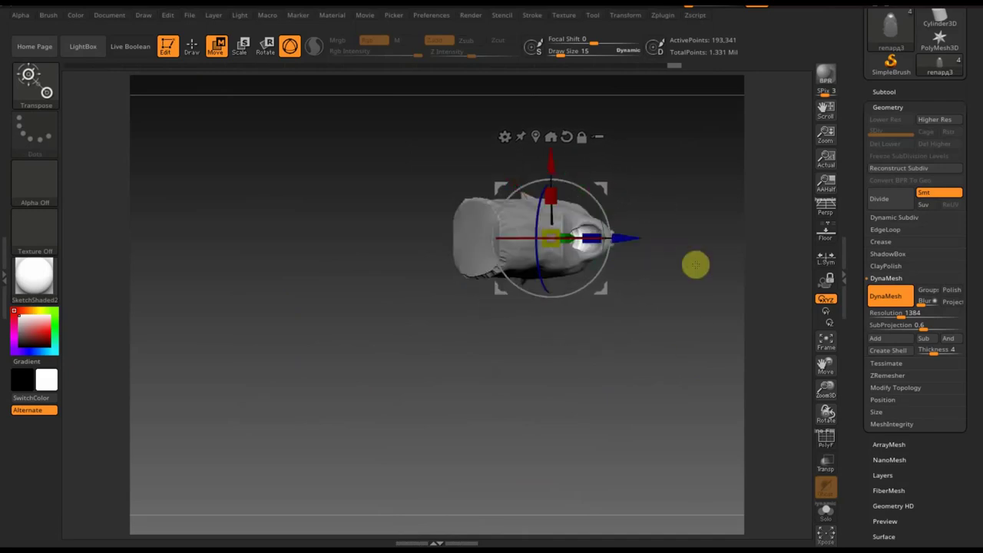
pyautogui.click(192, 46)
pyautogui.moveTo(635, 164)
pyautogui.keyDown('ctrl'); pyautogui.mouseDown()
pyautogui.moveTo(680, 238)
pyautogui.moveTo(683, 228)
pyautogui.mouseUp(); pyautogui.keyUp('ctrl')
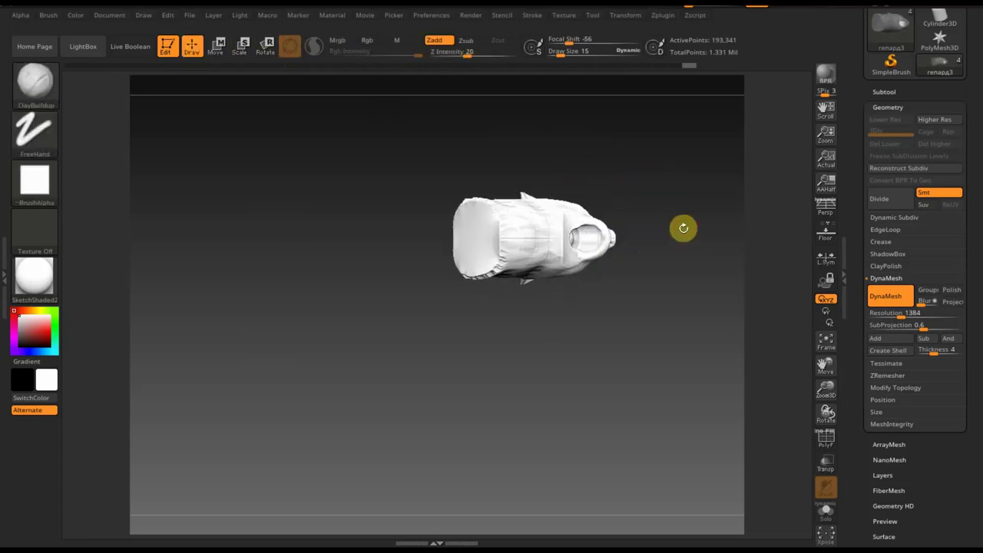
# - Smooth the mouth cavity surface, remeshing the head between passes
pyautogui.keyDown('ctrl'); pyautogui.moveTo(668, 157); pyautogui.dragTo(701, 251); pyautogui.keyUp('ctrl')
pyautogui.press('shift')
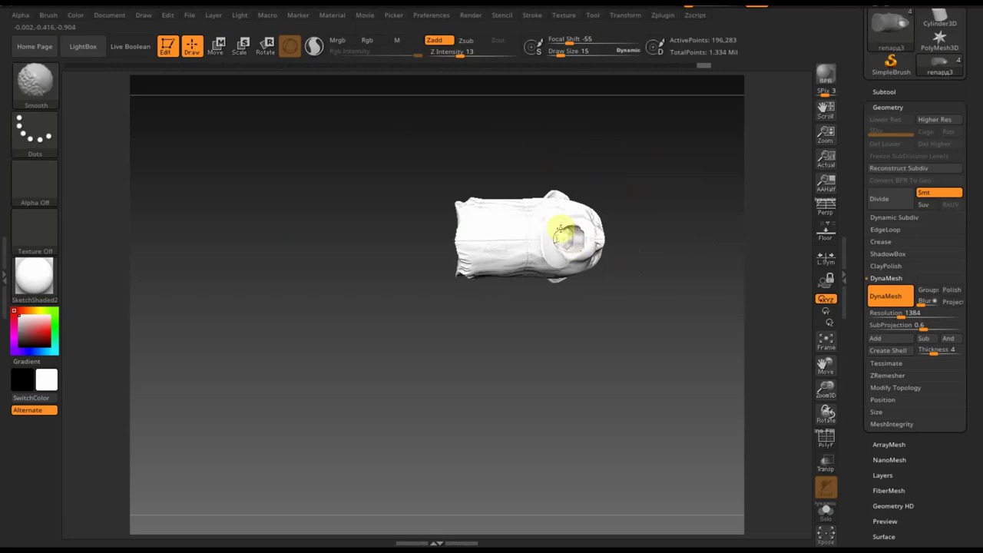
pyautogui.moveTo(680, 230)
pyautogui.mouseDown()
pyautogui.moveTo(702, 265)
pyautogui.moveTo(709, 362)
pyautogui.moveTo(702, 305)
pyautogui.moveTo(560, 248)
pyautogui.moveTo(566, 206)
pyautogui.mouseUp()
pyautogui.press('shift')
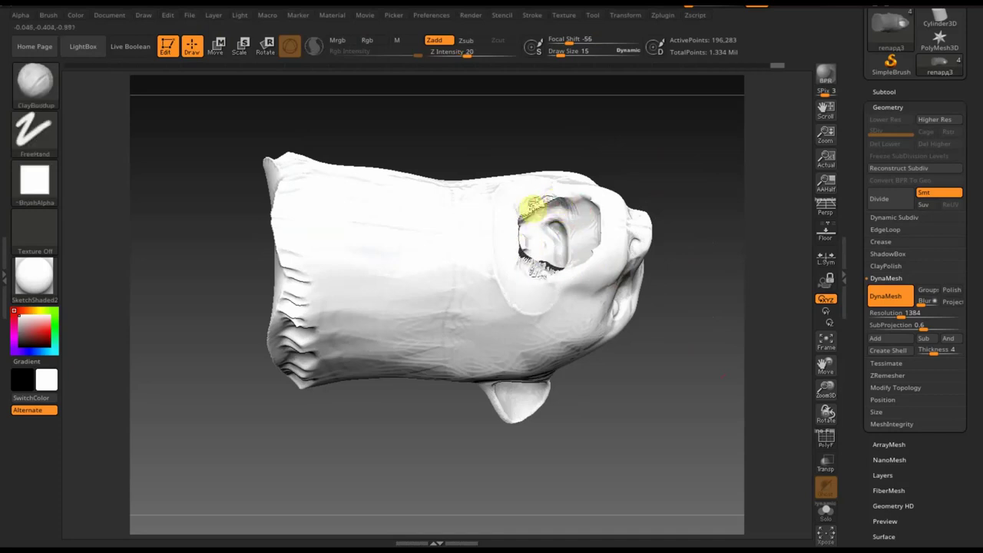
pyautogui.moveTo(637, 162); pyautogui.dragTo(637, 128)
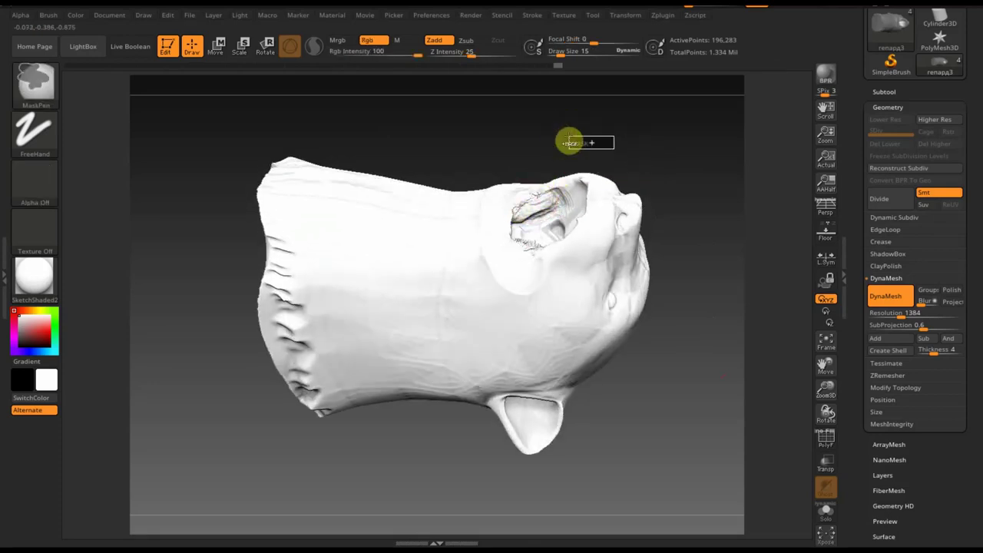
pyautogui.keyDown('ctrl'); pyautogui.moveTo(568, 141); pyautogui.dragTo(630, 156); pyautogui.keyUp('ctrl')
pyautogui.press('shift')
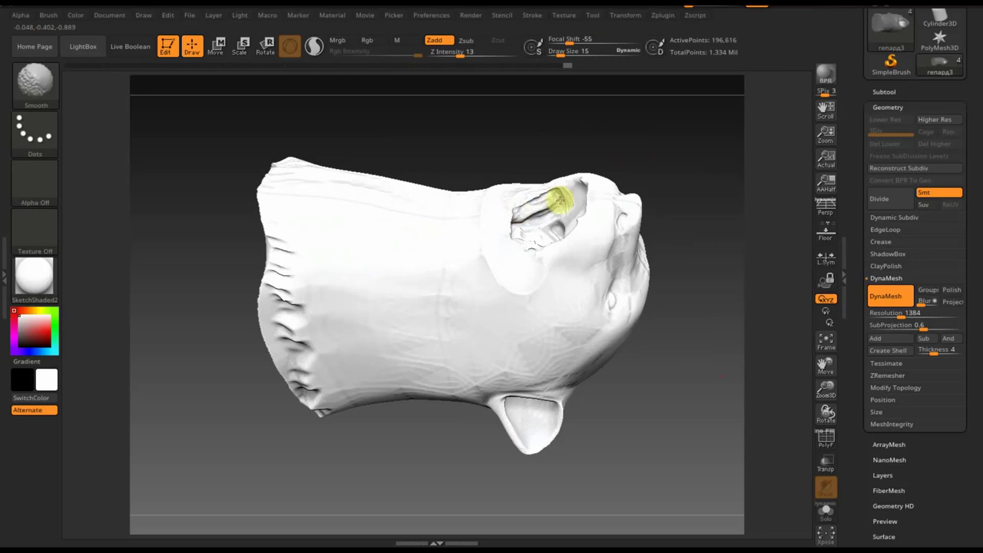
pyautogui.keyDown('shift'); pyautogui.moveTo(536, 239); pyautogui.dragTo(560, 209); pyautogui.keyUp('shift')
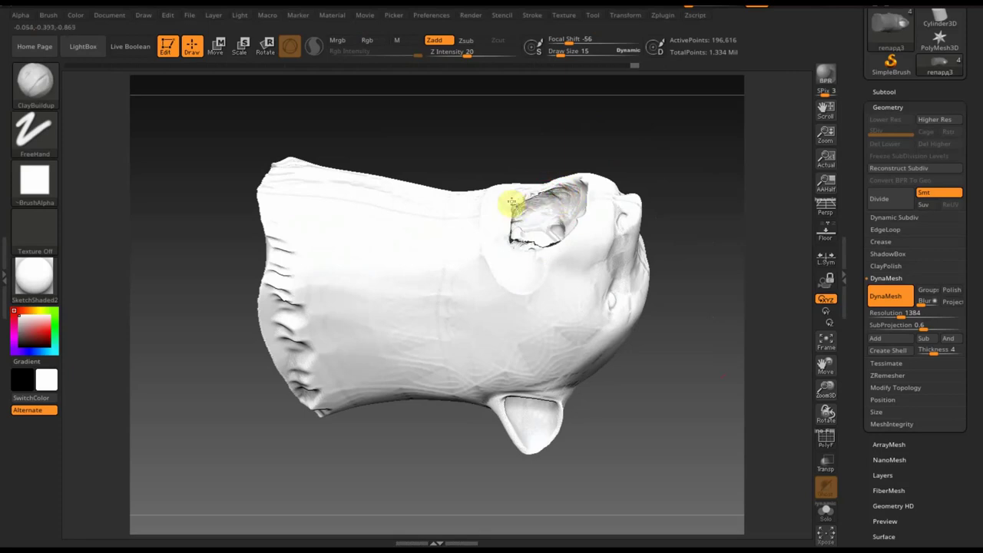
pyautogui.moveTo(537, 146)
pyautogui.mouseDown()
pyautogui.moveTo(545, 136)
pyautogui.moveTo(560, 220)
pyautogui.moveTo(573, 218)
pyautogui.moveTo(560, 209)
pyautogui.moveTo(519, 239)
pyautogui.mouseUp()
pyautogui.press('shift')
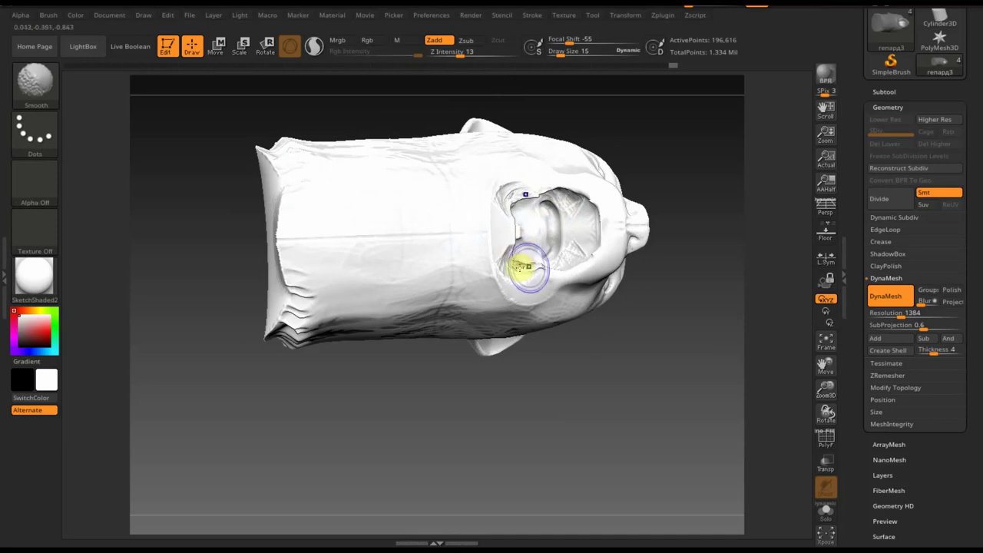
# - Enable Polish and remesh the head at DynaMesh resolution 1896
pyautogui.click(951, 290)
pyautogui.click(907, 299)
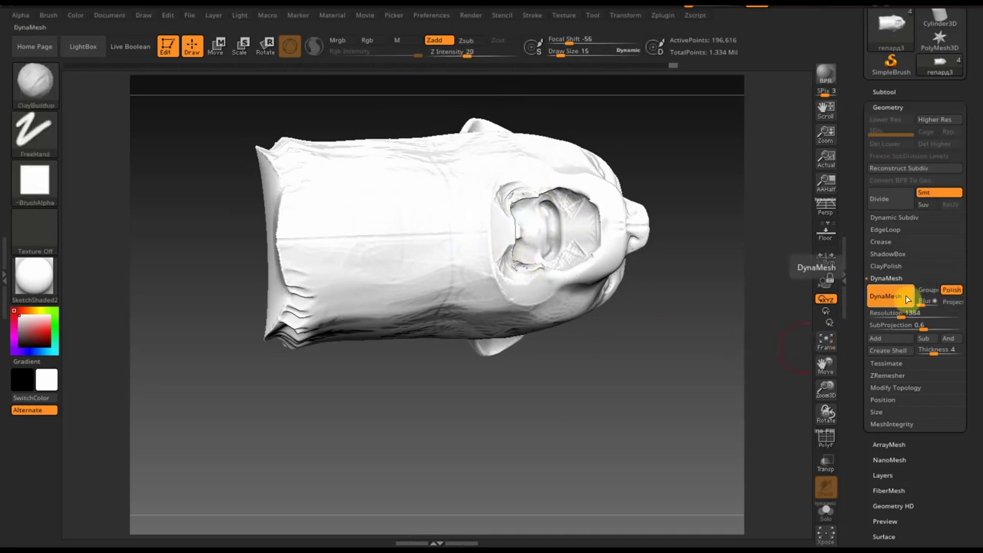
pyautogui.keyDown('ctrl'); pyautogui.moveTo(650, 345); pyautogui.dragTo(684, 399); pyautogui.keyUp('ctrl')
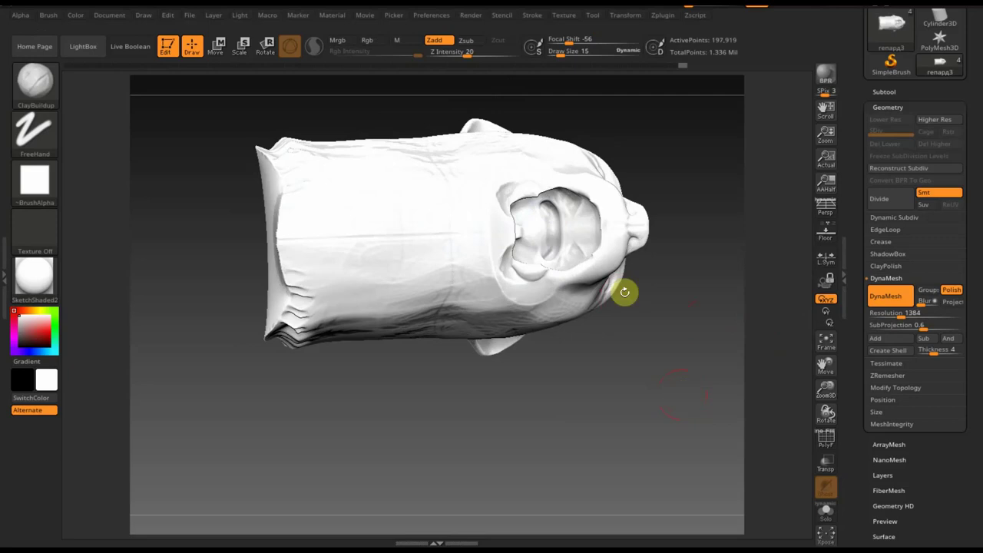
pyautogui.moveTo(624, 292); pyautogui.dragTo(646, 338)
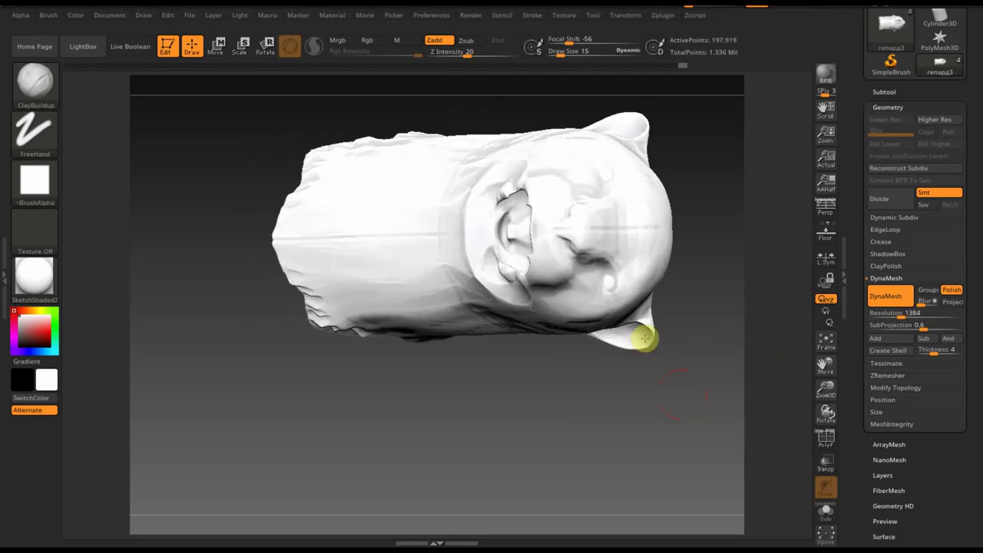
pyautogui.hotkey('ctrl', 'z')
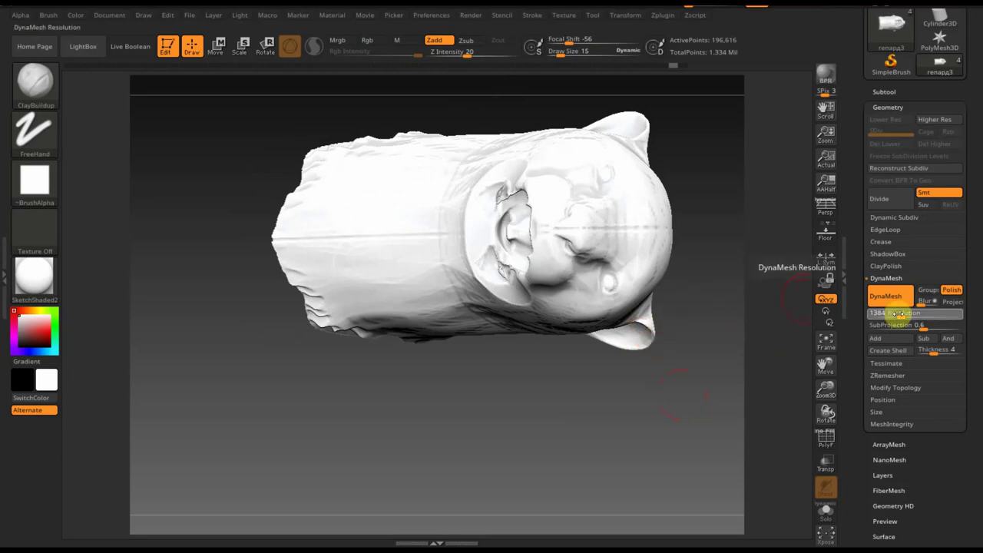
pyautogui.moveTo(900, 314); pyautogui.dragTo(912, 314)
pyautogui.press('ctrl')
pyautogui.keyDown('ctrl'); pyautogui.moveTo(555, 432); pyautogui.dragTo(571, 464); pyautogui.keyUp('ctrl')
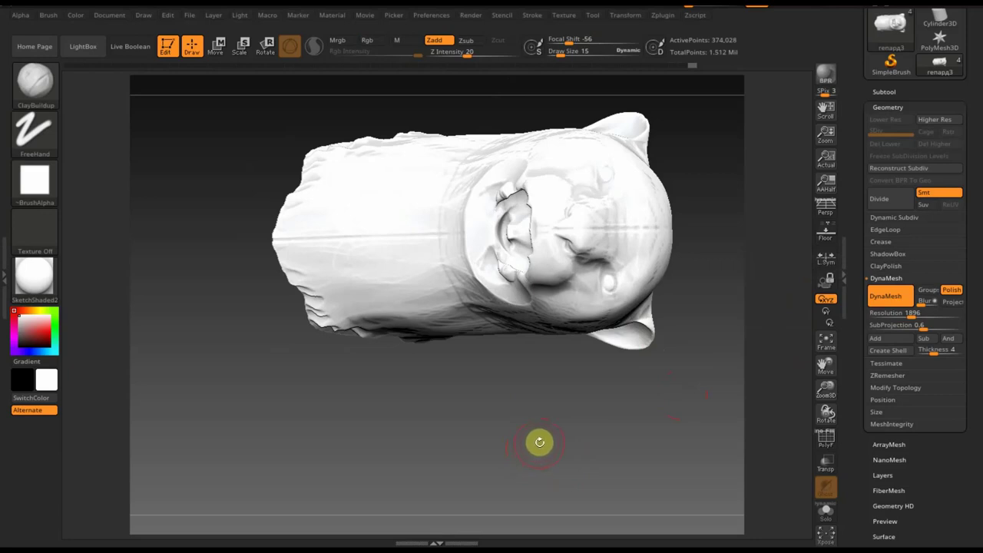
# - Smooth the inner mouth area and remesh the mouth region
pyautogui.moveTo(541, 441)
pyautogui.mouseDown()
pyautogui.moveTo(562, 417)
pyautogui.moveTo(561, 385)
pyautogui.moveTo(580, 413)
pyautogui.moveTo(637, 402)
pyautogui.mouseUp()
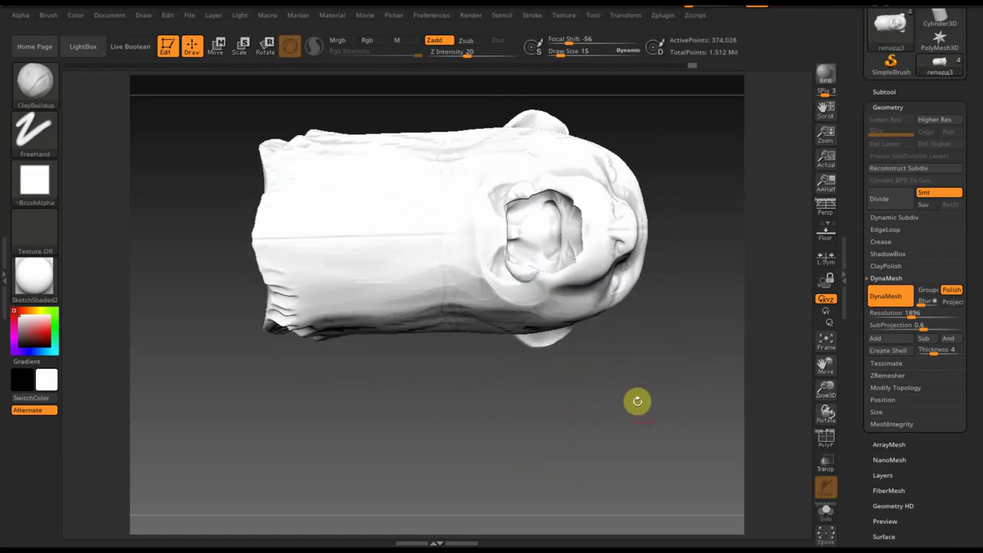
pyautogui.moveTo(582, 224)
pyautogui.keyDown('shift'); pyautogui.mouseDown()
pyautogui.moveTo(506, 205)
pyautogui.moveTo(551, 235)
pyautogui.mouseUp(); pyautogui.keyUp('shift')
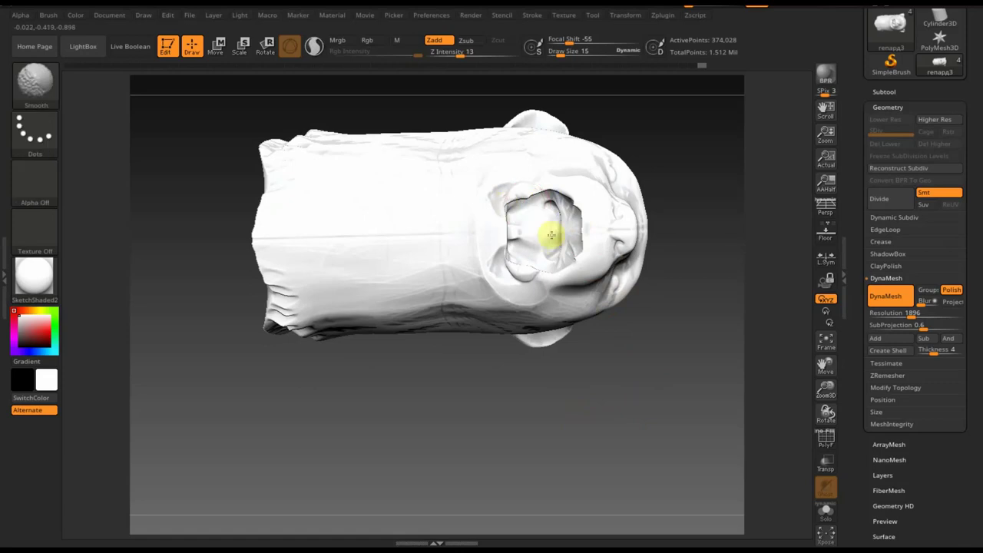
pyautogui.moveTo(622, 378)
pyautogui.mouseDown()
pyautogui.moveTo(603, 351)
pyautogui.moveTo(637, 349)
pyautogui.moveTo(627, 347)
pyautogui.moveTo(614, 281)
pyautogui.mouseUp()
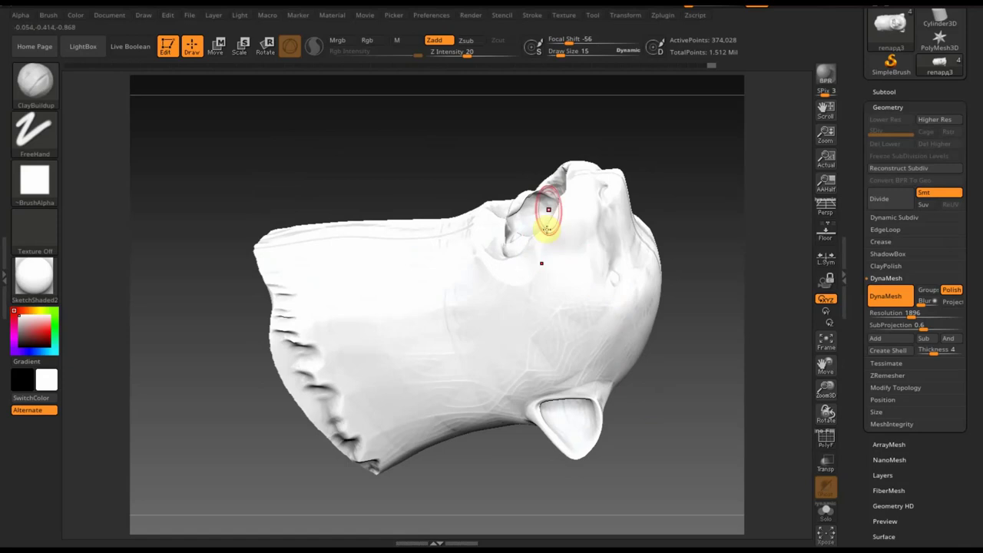
pyautogui.press('shift')
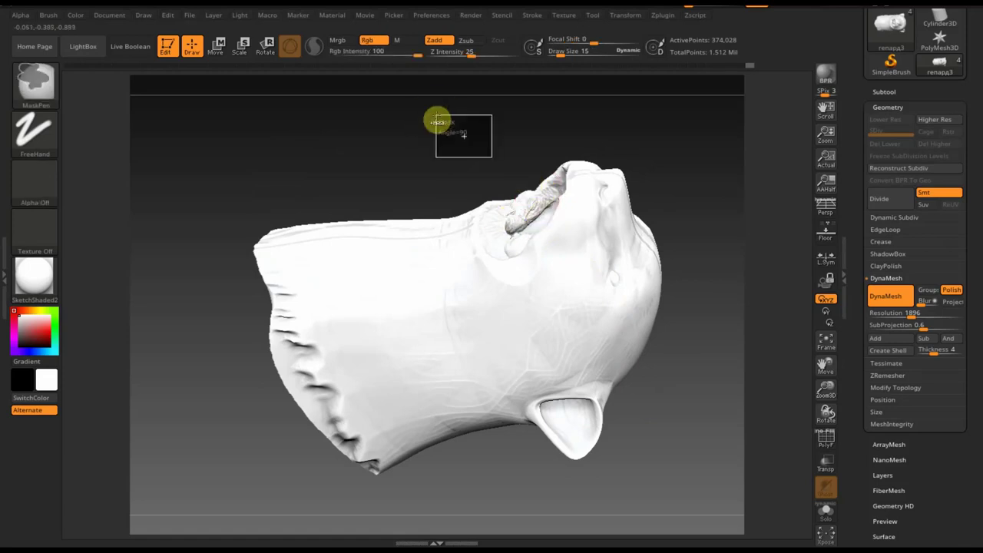
pyautogui.keyDown('ctrl'); pyautogui.moveTo(439, 121); pyautogui.dragTo(494, 153); pyautogui.keyUp('ctrl')
pyautogui.press('shift')
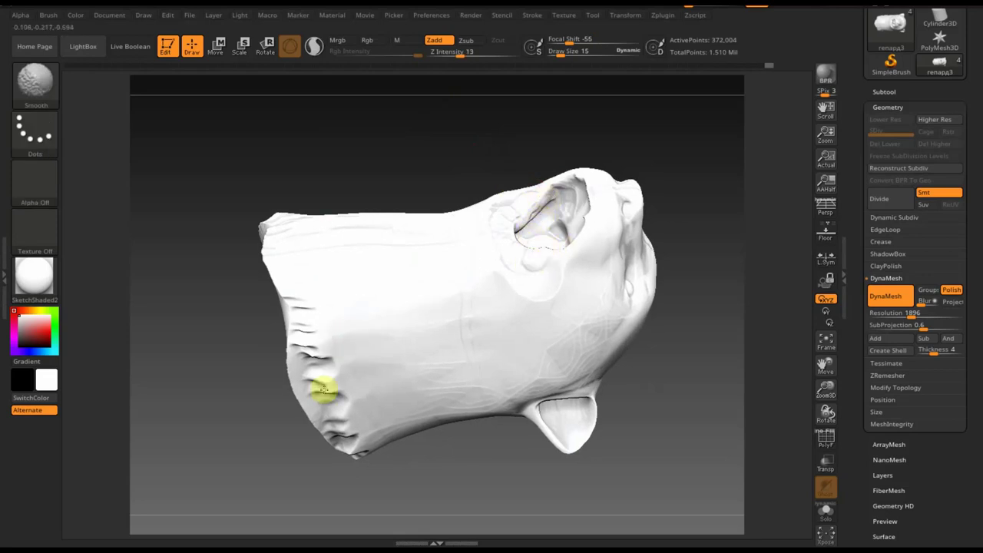
pyautogui.moveTo(325, 358)
pyautogui.mouseDown(button='right')
pyautogui.moveTo(467, 363)
pyautogui.moveTo(487, 397)
pyautogui.moveTo(502, 395)
pyautogui.mouseUp(button='right')
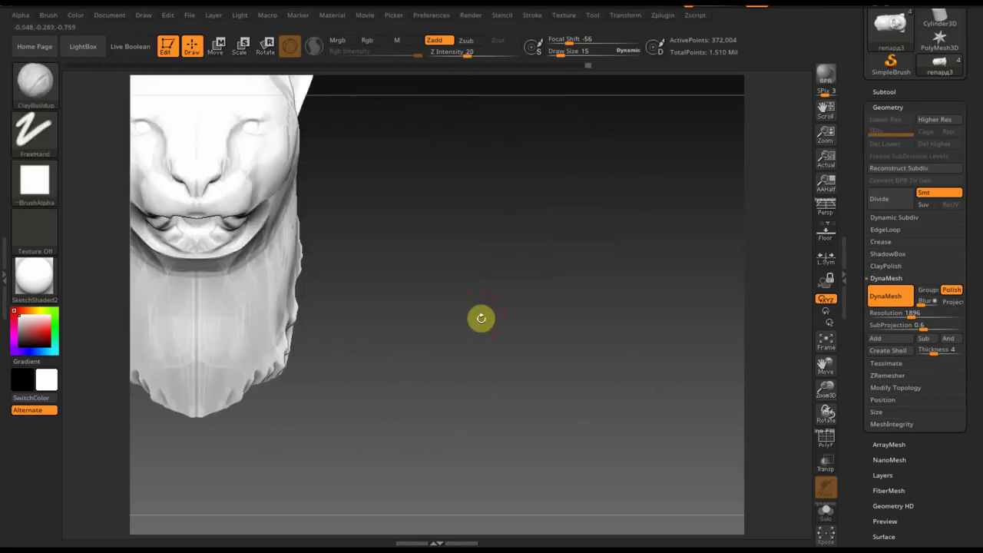
# - Add ridged clay detail inside the mouth, then smooth it at lower intensity
pyautogui.moveTo(481, 315)
pyautogui.mouseDown(button='right')
pyautogui.moveTo(573, 353)
pyautogui.moveTo(564, 292)
pyautogui.moveTo(484, 251)
pyautogui.moveTo(494, 236)
pyautogui.moveTo(520, 242)
pyautogui.moveTo(465, 209)
pyautogui.mouseUp(button='right')
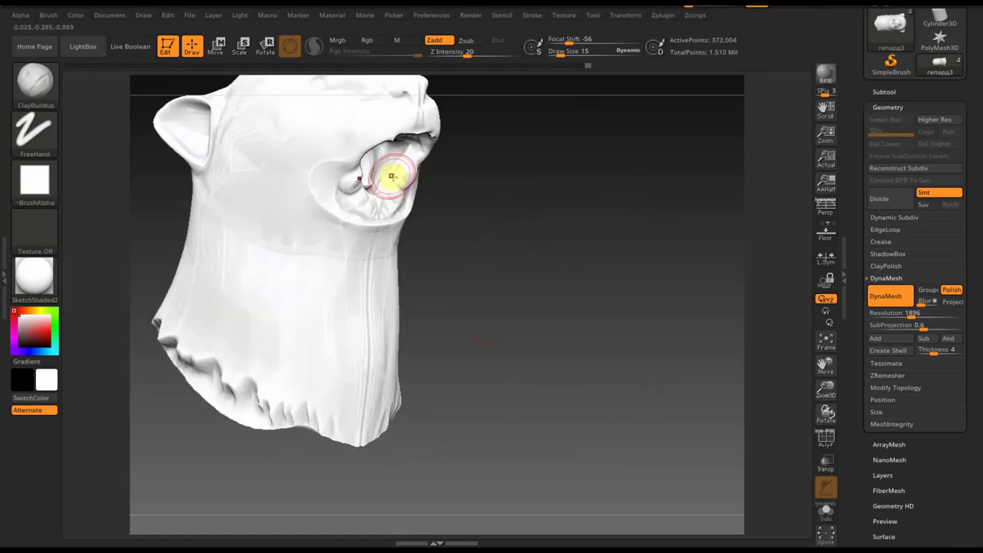
pyautogui.moveTo(404, 161); pyautogui.dragTo(406, 163)
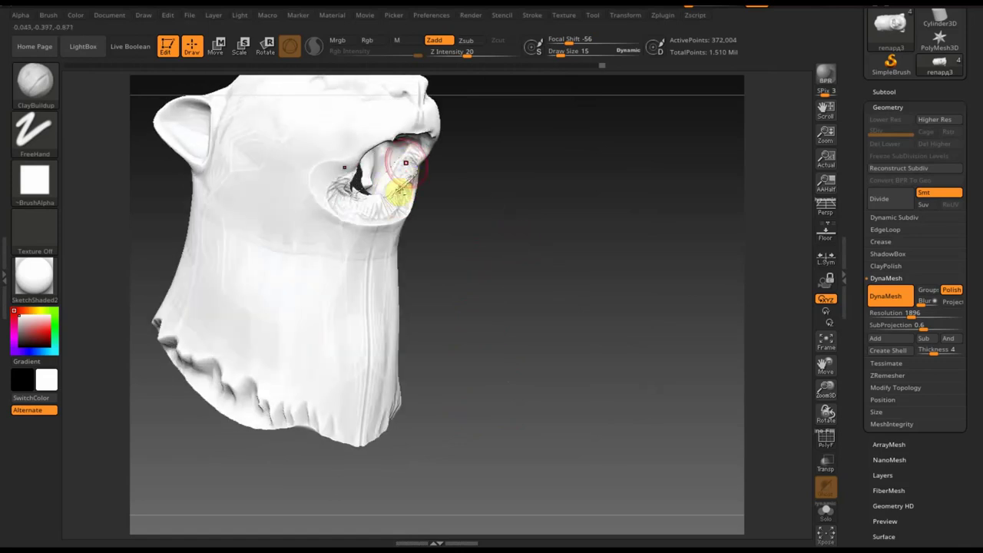
pyautogui.moveTo(508, 197); pyautogui.dragTo(417, 172, button='right')
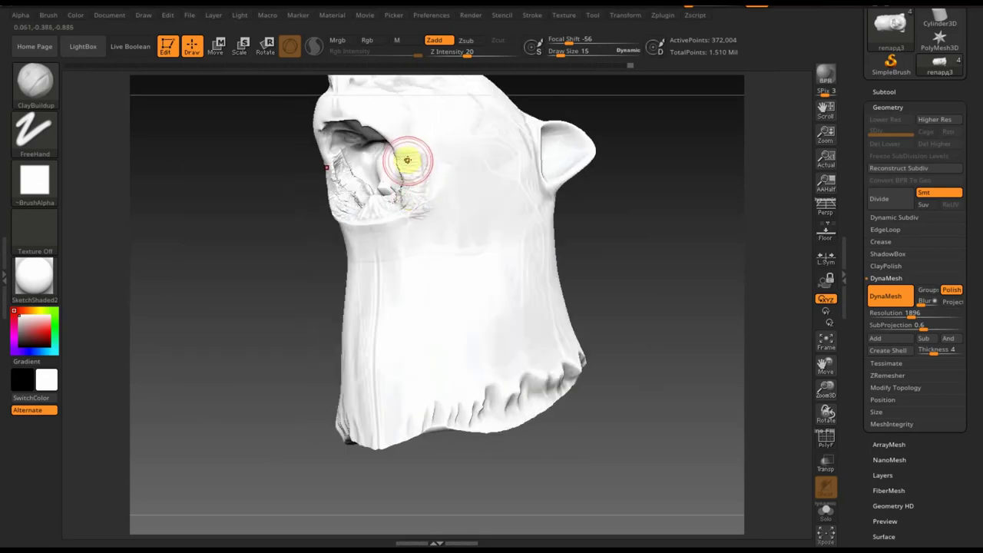
pyautogui.press('shift')
pyautogui.press('shift')
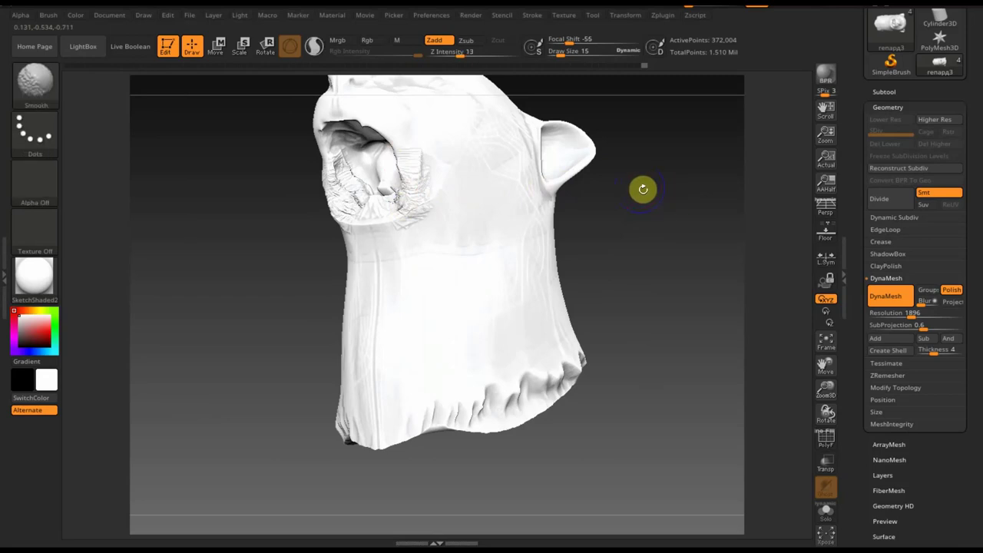
pyautogui.moveTo(643, 189)
pyautogui.keyDown('shift'); pyautogui.mouseDown()
pyautogui.moveTo(678, 248)
pyautogui.moveTo(640, 211)
pyautogui.moveTo(701, 309)
pyautogui.mouseUp(); pyautogui.keyUp('shift')
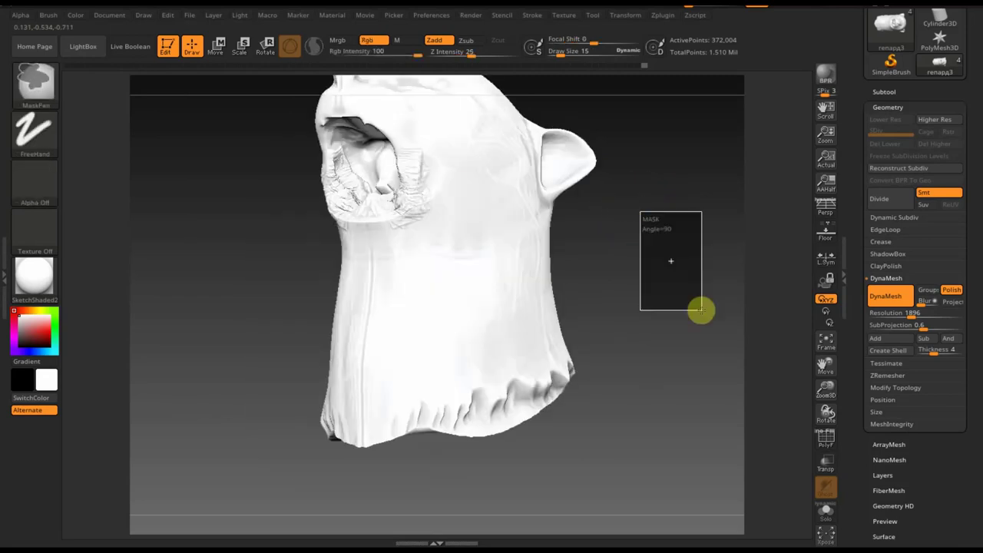
pyautogui.moveTo(414, 175)
pyautogui.keyDown('shift'); pyautogui.mouseDown()
pyautogui.moveTo(427, 182)
pyautogui.moveTo(402, 207)
pyautogui.mouseUp(); pyautogui.keyUp('shift')
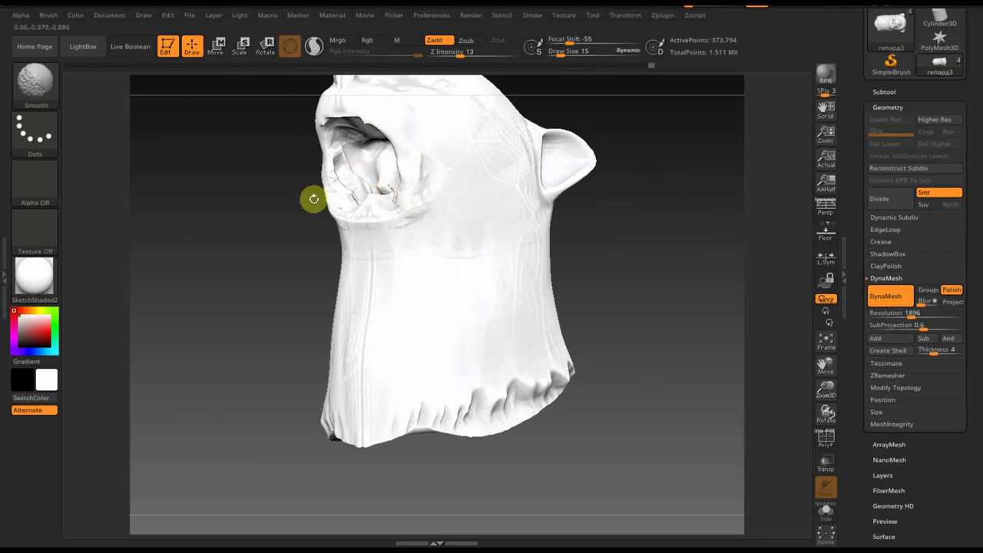
pyautogui.moveTo(314, 199)
pyautogui.keyDown('shift'); pyautogui.mouseDown()
pyautogui.moveTo(274, 213)
pyautogui.moveTo(282, 242)
pyautogui.mouseUp(); pyautogui.keyUp('shift')
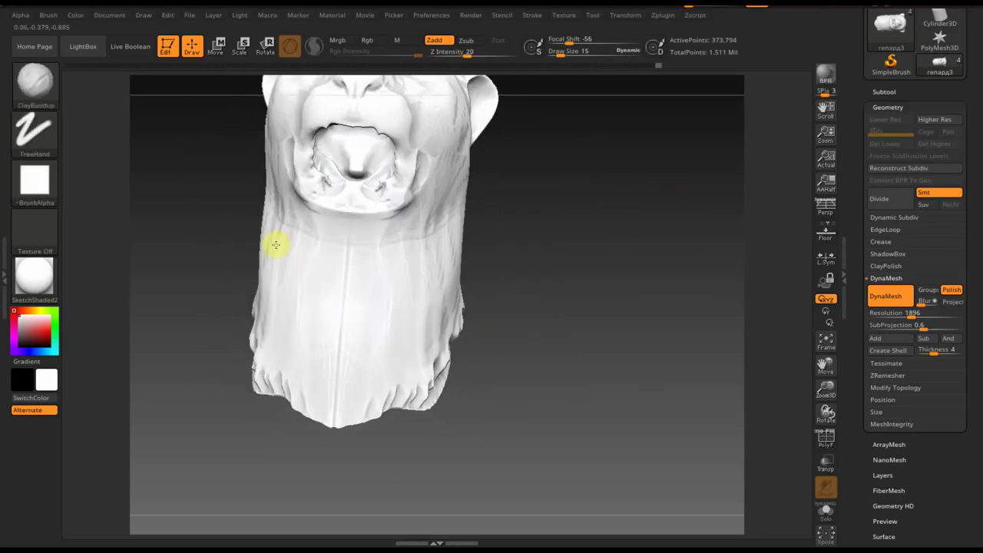
pyautogui.moveTo(511, 235); pyautogui.dragTo(595, 263)
# - Select the lower-jaw subtool and lasso-trim the excess from it
pyautogui.click(884, 92)
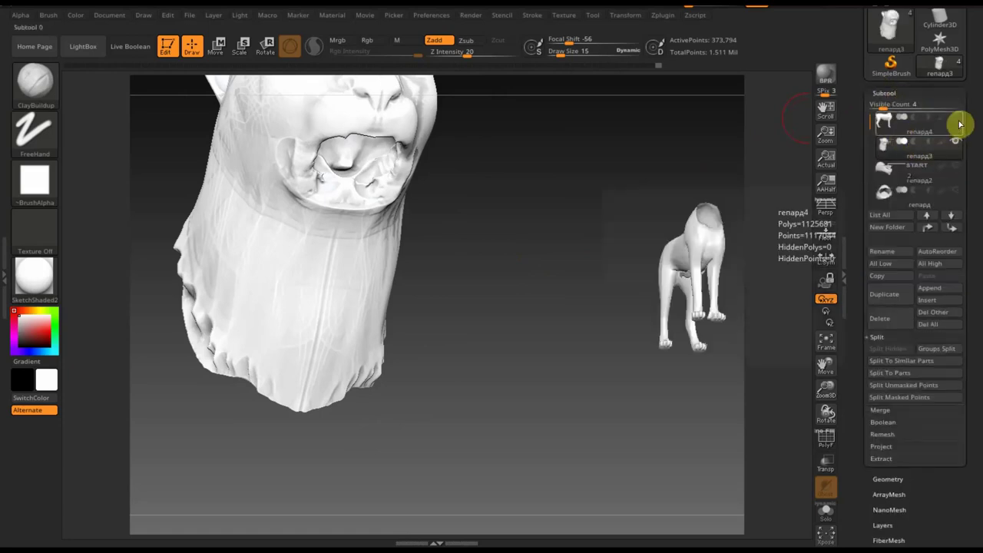
pyautogui.moveTo(914, 171)
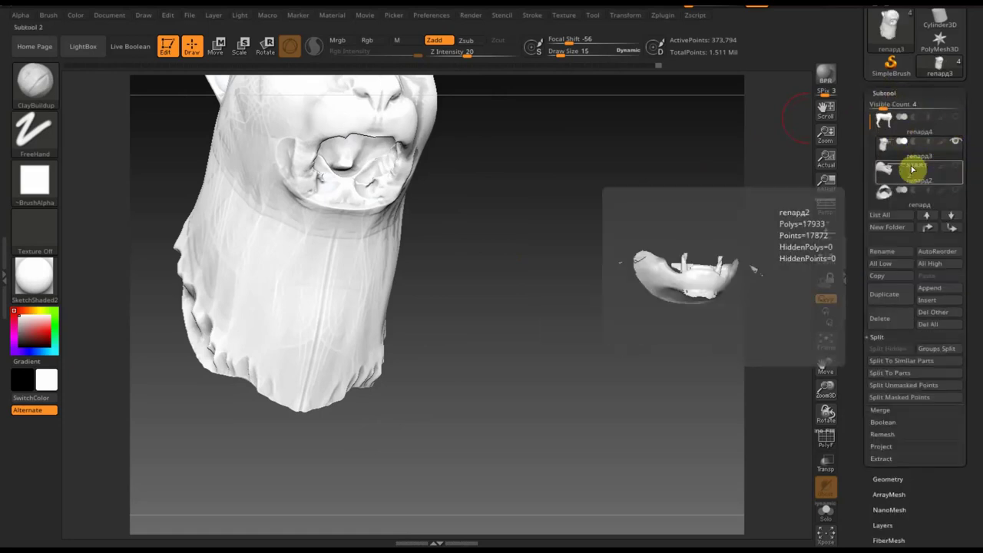
pyautogui.click(901, 166)
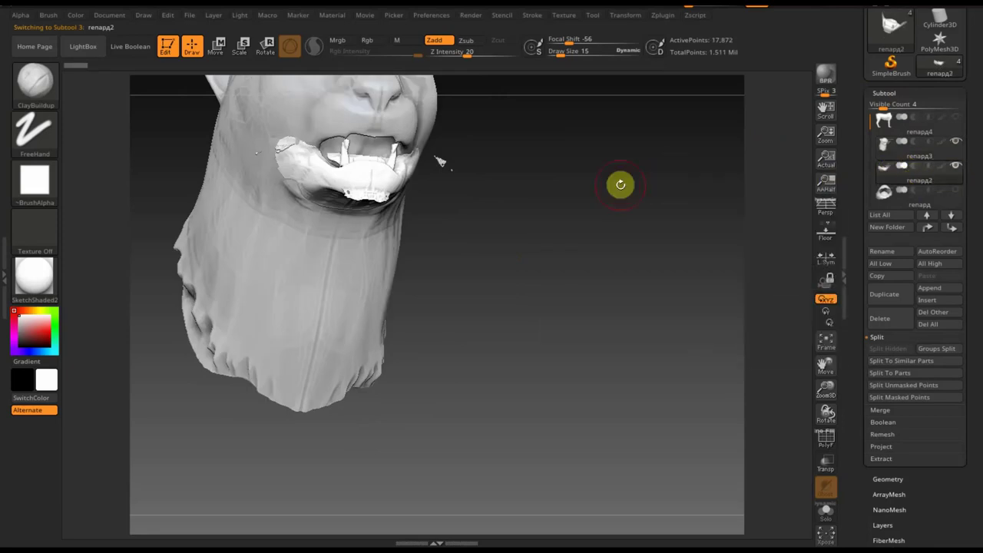
pyautogui.moveTo(622, 184)
pyautogui.mouseDown()
pyautogui.moveTo(653, 202)
pyautogui.moveTo(530, 222)
pyautogui.moveTo(382, 307)
pyautogui.mouseUp()
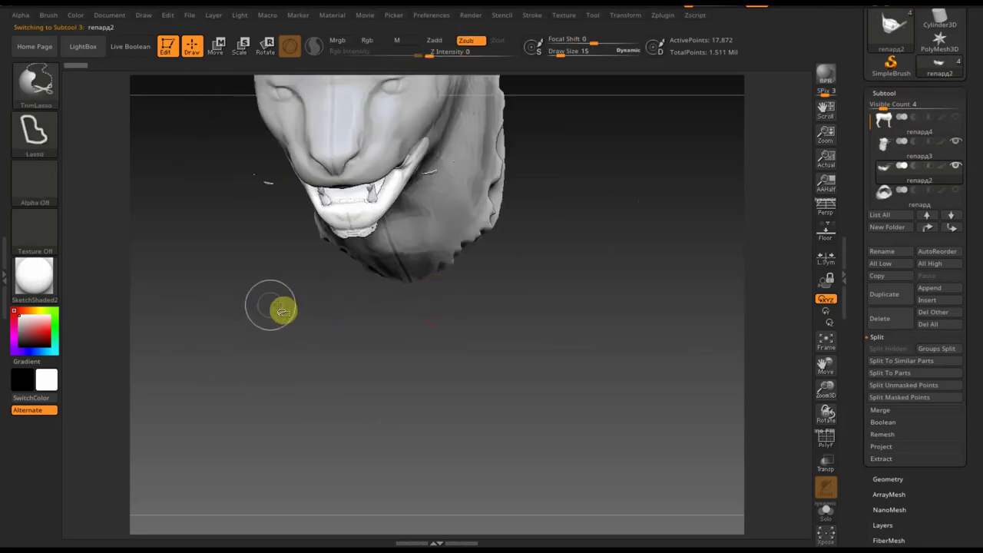
pyautogui.moveTo(265, 299)
pyautogui.keyDown('ctrl'); pyautogui.keyDown('shift'); pyautogui.mouseDown()
pyautogui.moveTo(225, 146)
pyautogui.moveTo(208, 224)
pyautogui.mouseUp(); pyautogui.keyUp('shift'); pyautogui.keyUp('ctrl')
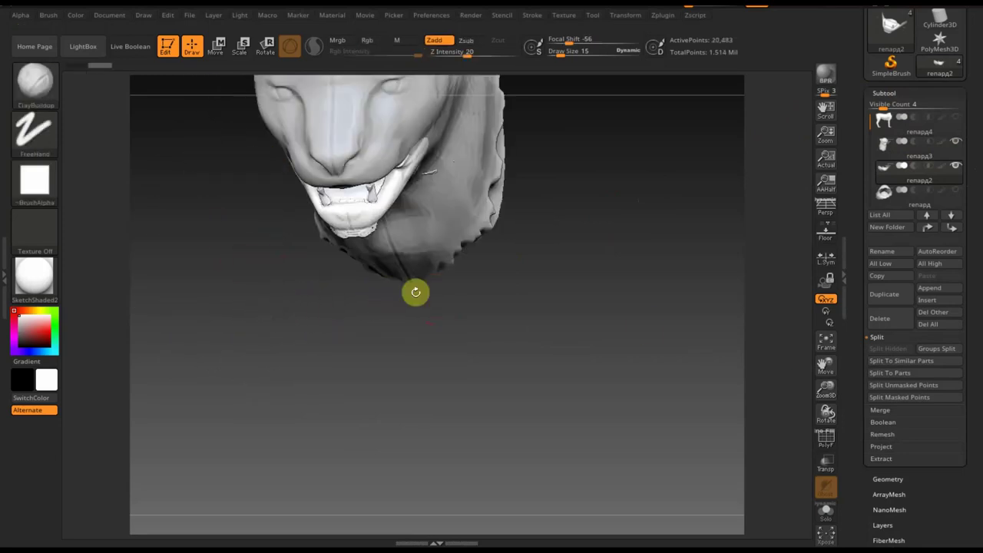
# - Mirror and weld the jaw so both halves match
pyautogui.click(889, 480)
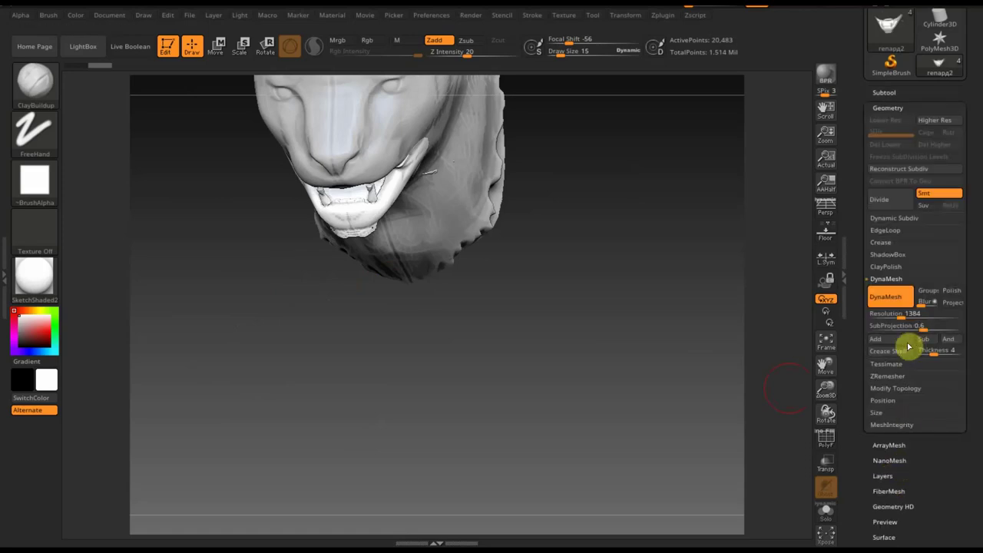
pyautogui.click(897, 404)
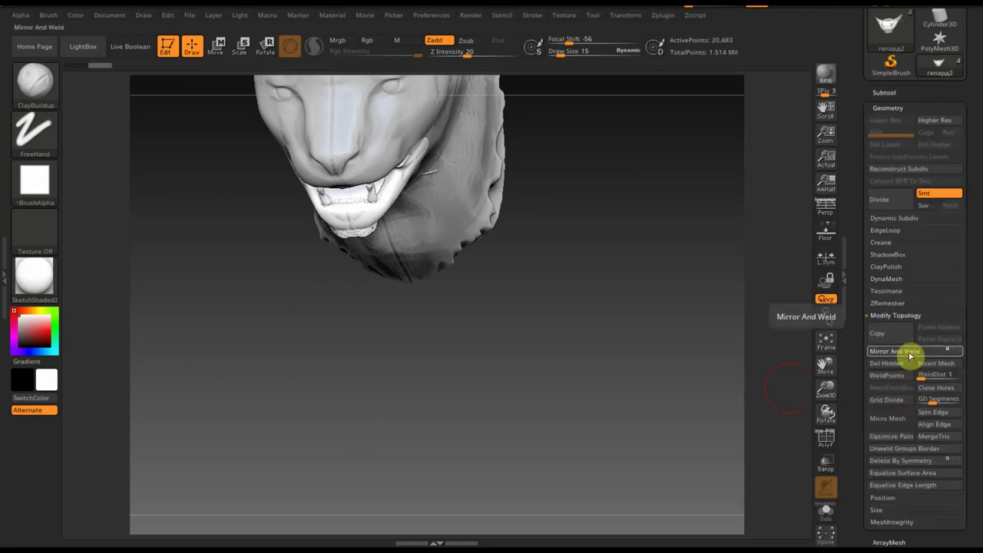
pyautogui.click(910, 354)
# - Smooth the jaw near the muzzle and along its lower lip
pyautogui.moveTo(632, 210)
pyautogui.keyDown('ctrl'); pyautogui.mouseDown()
pyautogui.moveTo(677, 294)
pyautogui.moveTo(599, 233)
pyautogui.mouseUp(); pyautogui.keyUp('ctrl')
pyautogui.moveTo(391, 169)
pyautogui.keyDown('shift'); pyautogui.mouseDown()
pyautogui.moveTo(378, 174)
pyautogui.moveTo(395, 165)
pyautogui.moveTo(388, 171)
pyautogui.mouseUp(); pyautogui.keyUp('shift')
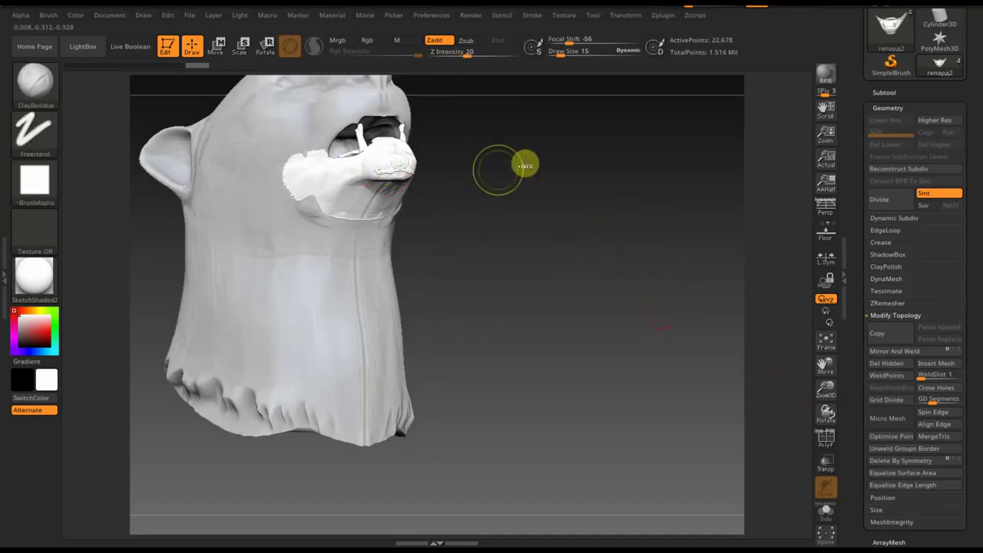
pyautogui.moveTo(560, 232)
pyautogui.mouseDown()
pyautogui.moveTo(557, 274)
pyautogui.moveTo(396, 185)
pyautogui.mouseUp()
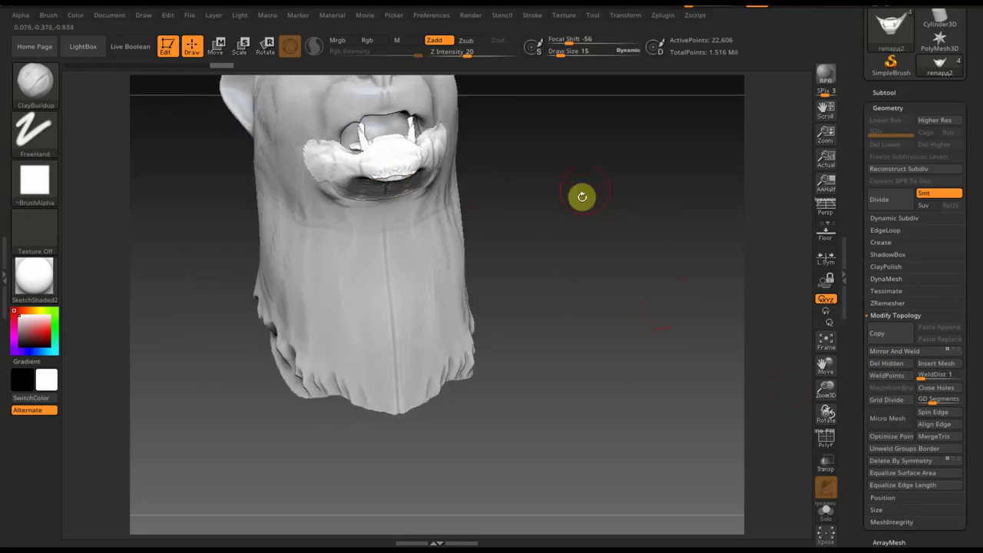
pyautogui.moveTo(582, 197)
pyautogui.mouseDown()
pyautogui.moveTo(595, 336)
pyautogui.moveTo(619, 379)
pyautogui.mouseUp()
pyautogui.keyDown('shift'); pyautogui.moveTo(435, 334); pyautogui.dragTo(329, 328); pyautogui.keyUp('shift')
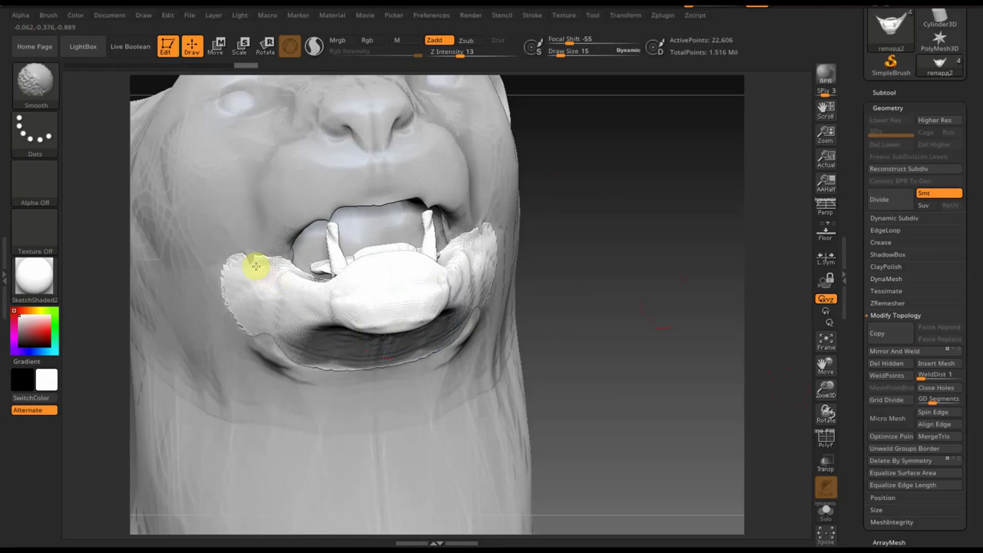
pyautogui.moveTo(468, 218)
pyautogui.keyDown('shift'); pyautogui.mouseDown()
pyautogui.moveTo(625, 204)
pyautogui.moveTo(630, 217)
pyautogui.mouseUp(); pyautogui.keyUp('shift')
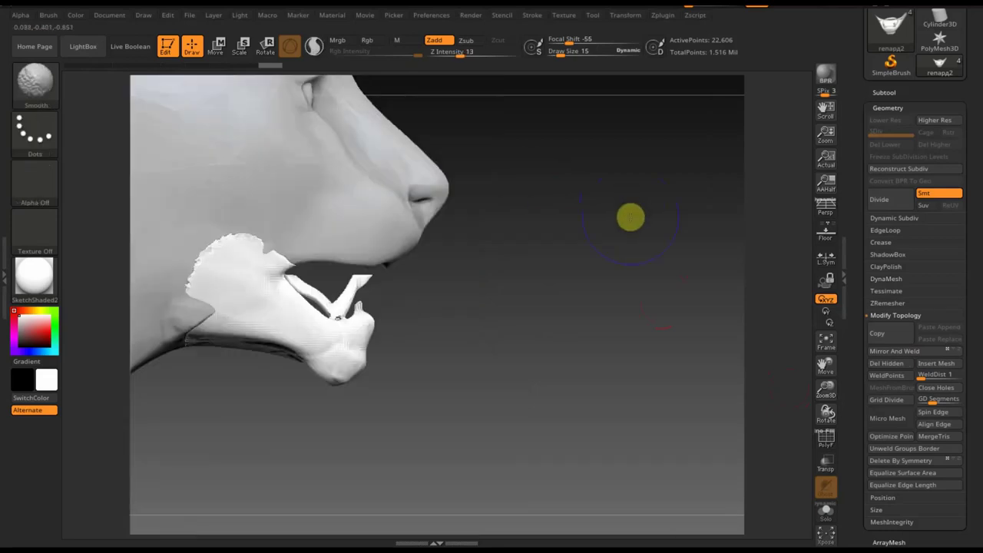
# - Cut the upward prongs off the jaw with a lasso trim
pyautogui.hotkey('ctrl', 'shift')
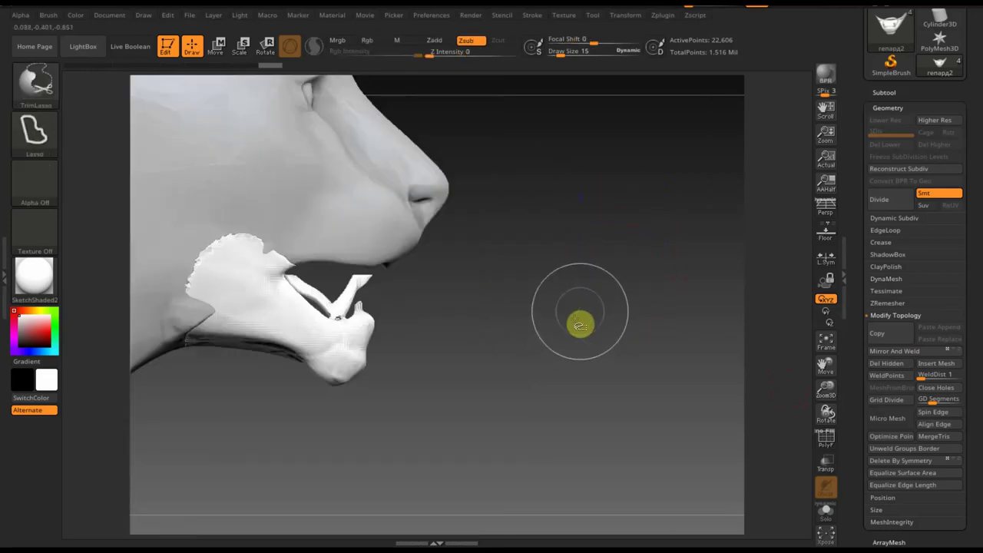
pyautogui.moveTo(578, 305)
pyautogui.keyDown('ctrl'); pyautogui.keyDown('shift'); pyautogui.mouseDown()
pyautogui.moveTo(285, 278)
pyautogui.moveTo(306, 299)
pyautogui.mouseUp(); pyautogui.keyUp('shift'); pyautogui.keyUp('ctrl')
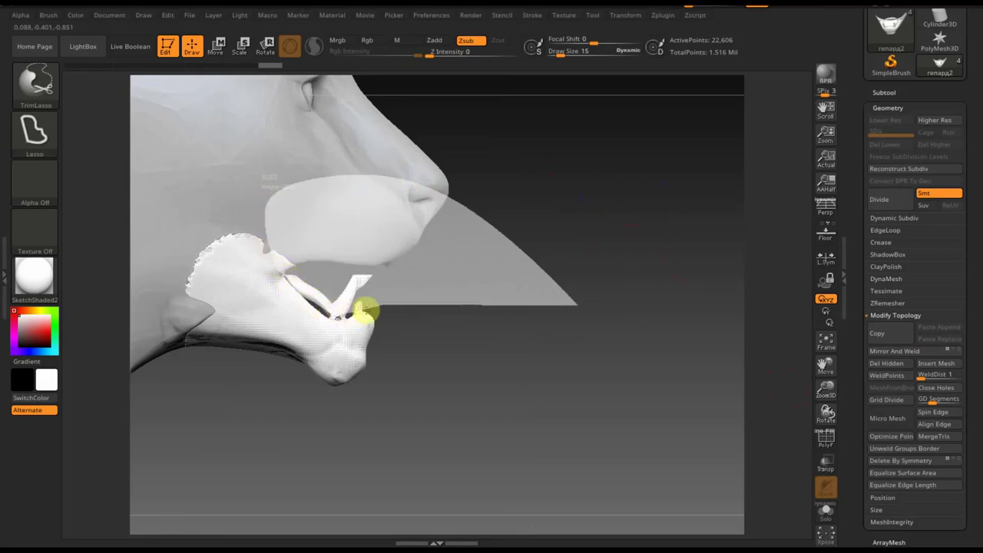
pyautogui.keyDown('ctrl'); pyautogui.keyDown('shift'); pyautogui.moveTo(388, 305); pyautogui.dragTo(443, 302); pyautogui.keyUp('shift'); pyautogui.keyUp('ctrl')
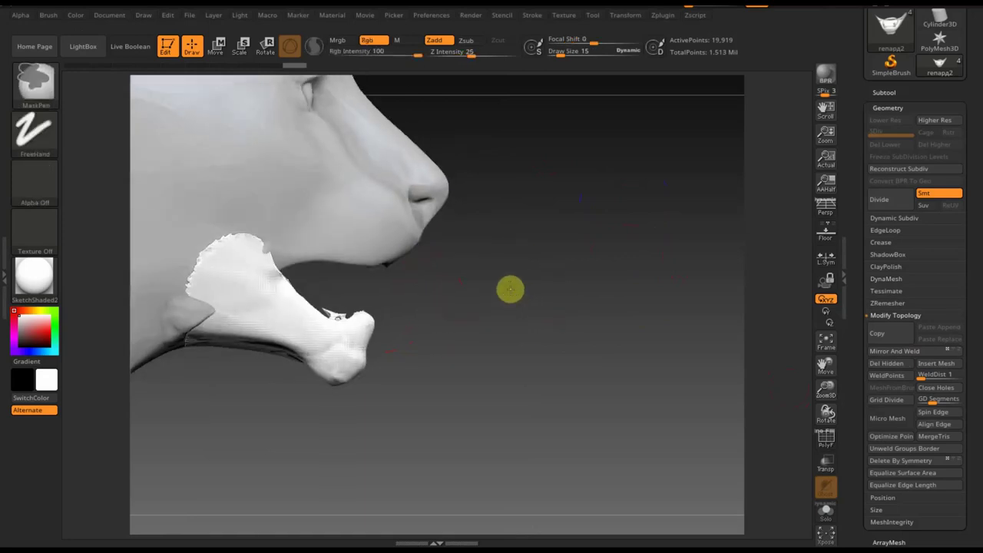
pyautogui.moveTo(510, 287)
pyautogui.keyDown('ctrl'); pyautogui.mouseDown()
pyautogui.moveTo(477, 270)
pyautogui.moveTo(384, 253)
pyautogui.mouseUp(); pyautogui.keyUp('ctrl')
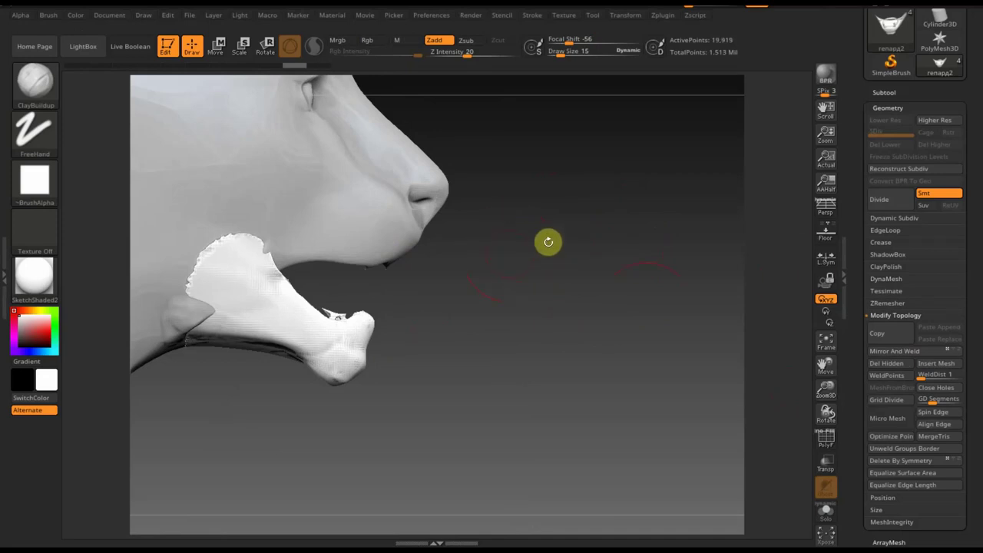
# - Remesh the jaw with DynaMesh at resolution 1744
pyautogui.click(886, 279)
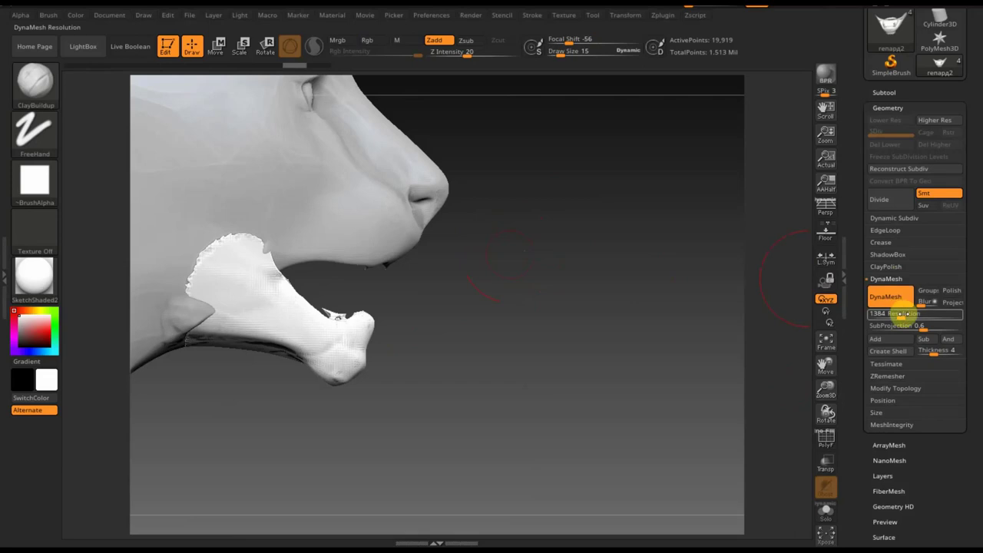
pyautogui.moveTo(899, 314); pyautogui.dragTo(915, 314)
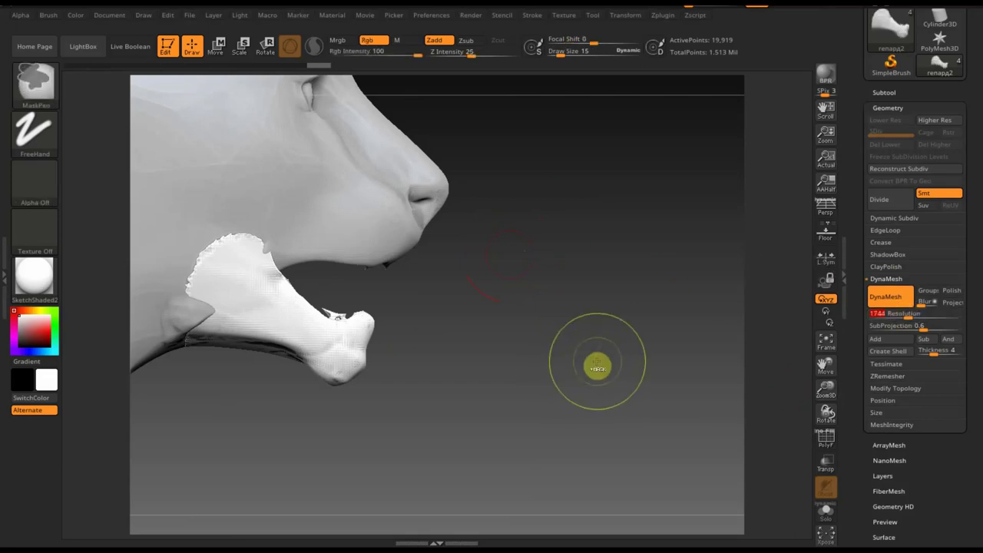
pyautogui.keyDown('ctrl'); pyautogui.moveTo(597, 368); pyautogui.dragTo(574, 285); pyautogui.keyUp('ctrl')
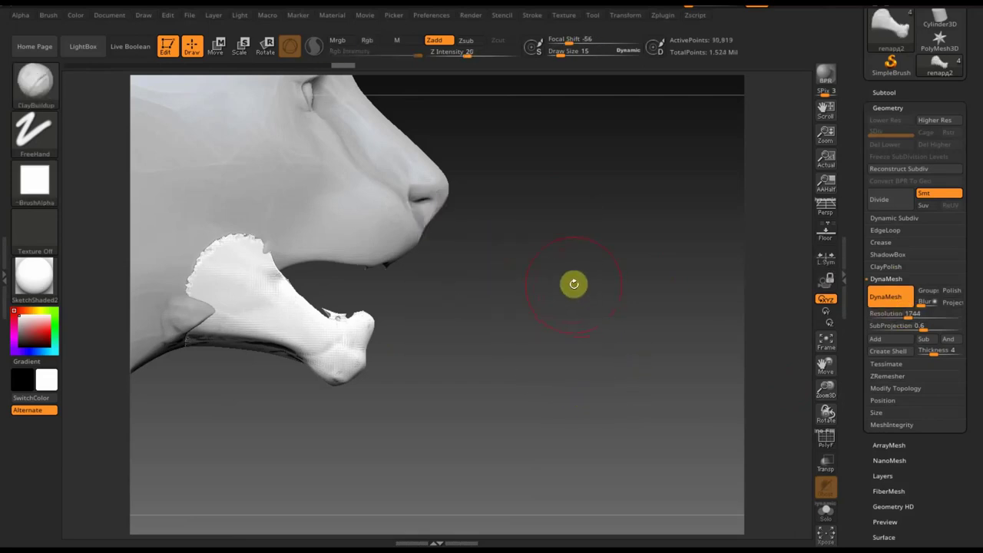
# - Trim off the jaw's front tip and mask part of it inside the mouth
pyautogui.moveTo(669, 323)
pyautogui.keyDown('ctrl'); pyautogui.keyDown('shift'); pyautogui.mouseDown()
pyautogui.moveTo(291, 236)
pyautogui.moveTo(299, 288)
pyautogui.moveTo(333, 318)
pyautogui.moveTo(368, 311)
pyautogui.mouseUp(); pyautogui.keyUp('shift'); pyautogui.keyUp('ctrl')
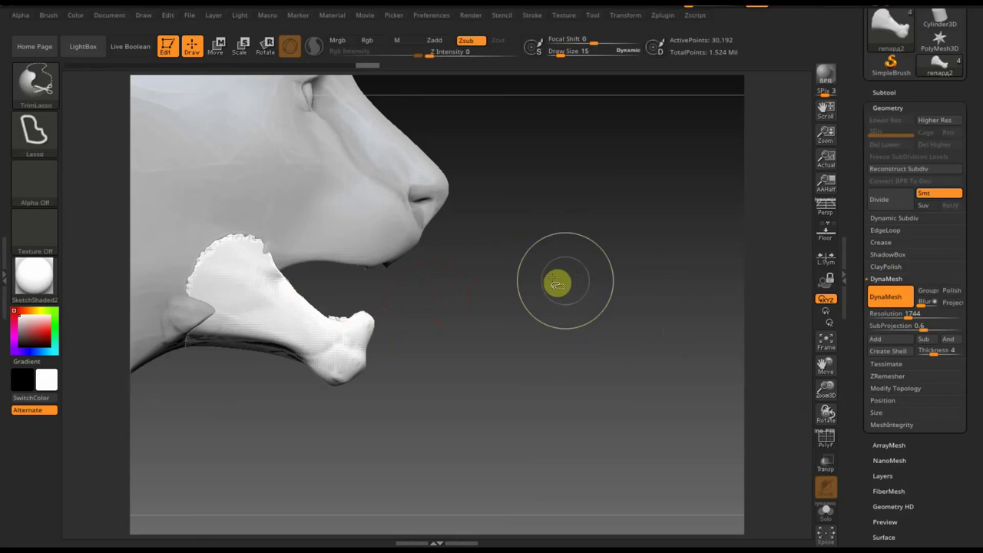
pyautogui.keyDown('ctrl'); pyautogui.keyDown('shift'); pyautogui.moveTo(563, 279); pyautogui.dragTo(317, 315); pyautogui.keyUp('shift'); pyautogui.keyUp('ctrl')
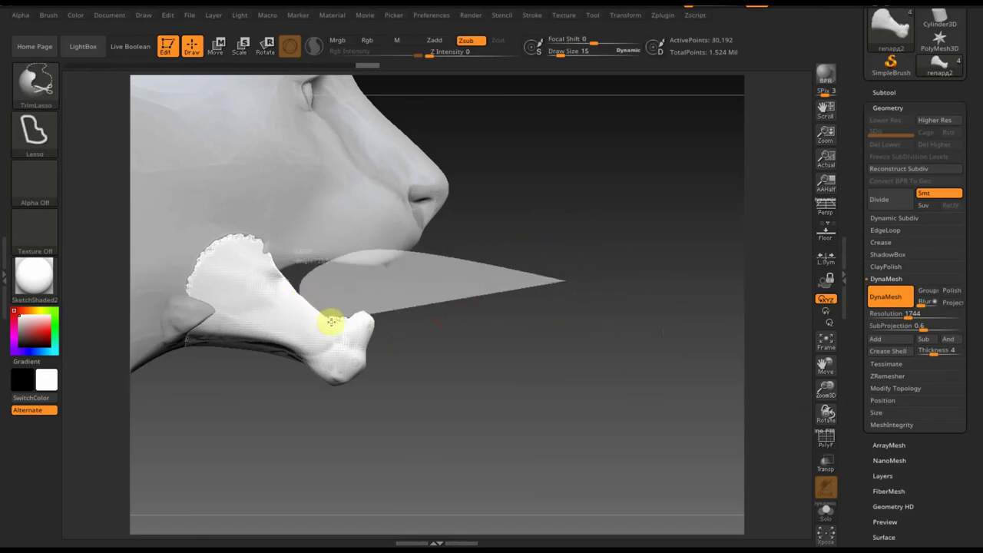
pyautogui.moveTo(372, 311)
pyautogui.keyDown('ctrl'); pyautogui.keyDown('shift'); pyautogui.mouseDown()
pyautogui.moveTo(417, 316)
pyautogui.moveTo(463, 386)
pyautogui.moveTo(449, 352)
pyautogui.moveTo(460, 338)
pyautogui.mouseUp(); pyautogui.keyUp('shift'); pyautogui.keyUp('ctrl')
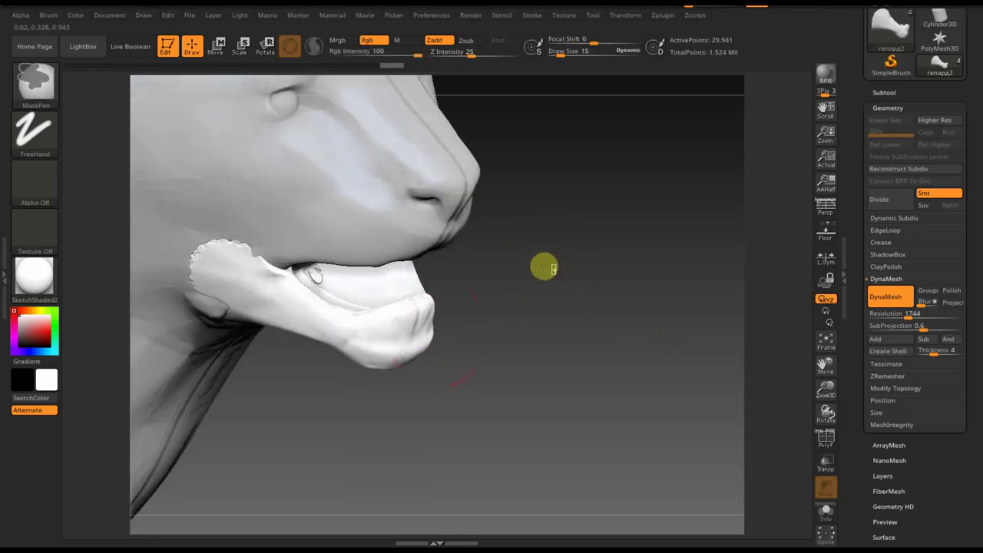
pyautogui.moveTo(585, 336)
pyautogui.mouseDown()
pyautogui.moveTo(572, 327)
pyautogui.moveTo(612, 272)
pyautogui.moveTo(504, 296)
pyautogui.moveTo(340, 275)
pyautogui.moveTo(345, 285)
pyautogui.mouseUp()
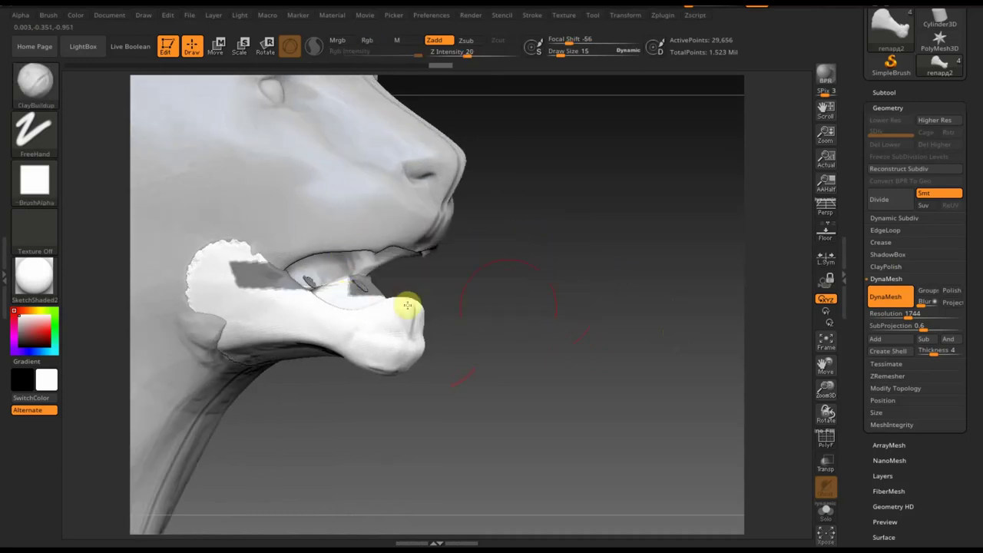
pyautogui.moveTo(550, 305)
pyautogui.mouseDown()
pyautogui.moveTo(519, 298)
pyautogui.moveTo(623, 326)
pyautogui.moveTo(604, 293)
pyautogui.mouseUp()
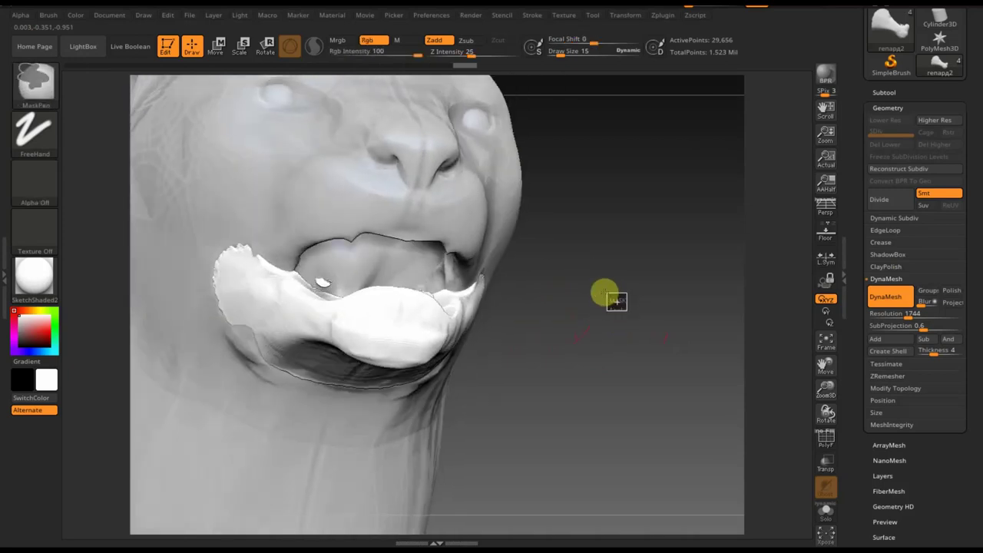
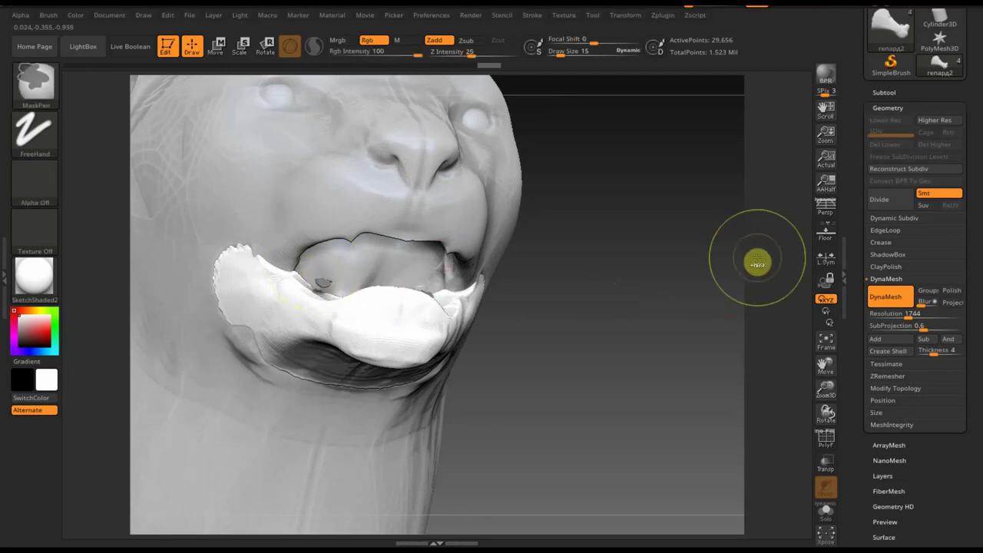
# - TrimLasso away the unwanted geometry inside the leopard's open mouth
pyautogui.keyDown('ctrl'); pyautogui.keyDown('shift'); pyautogui.moveTo(360, 311); pyautogui.dragTo(326, 287); pyautogui.keyUp('shift'); pyautogui.keyUp('ctrl')
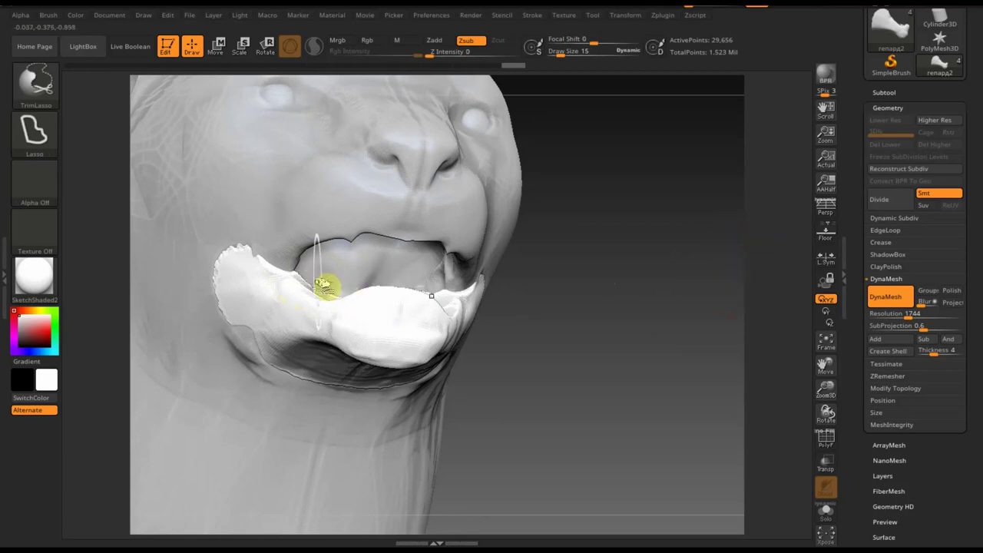
pyautogui.hotkey('ctrl', 'z')
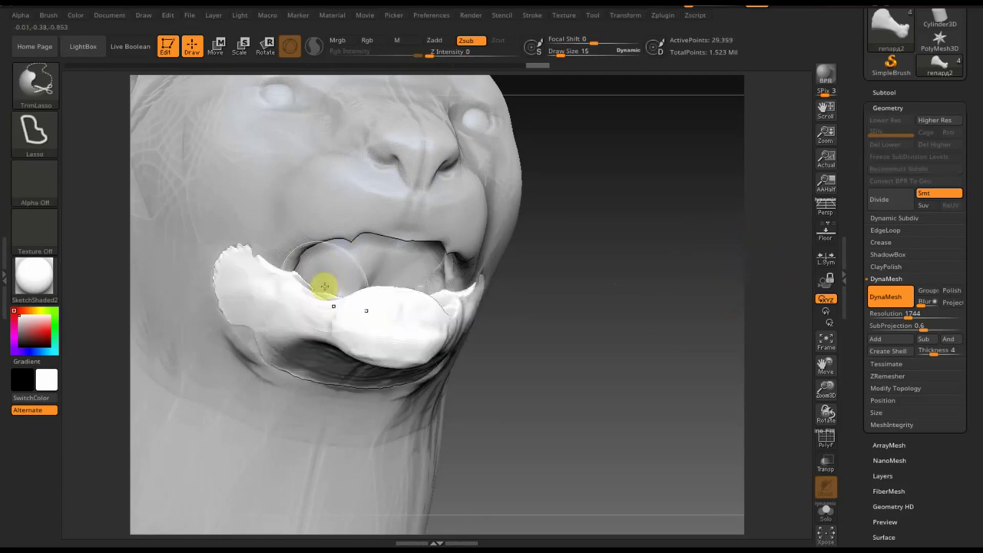
pyautogui.moveTo(492, 323); pyautogui.dragTo(624, 394)
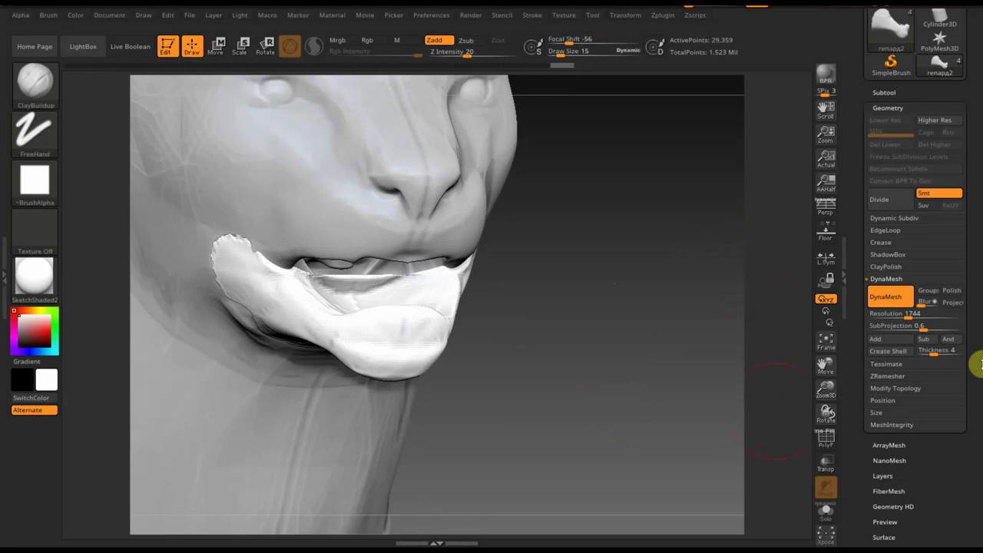
# - Delete the mesh's hidden polygons with Modify Topology > Del Hidden
pyautogui.click(911, 388)
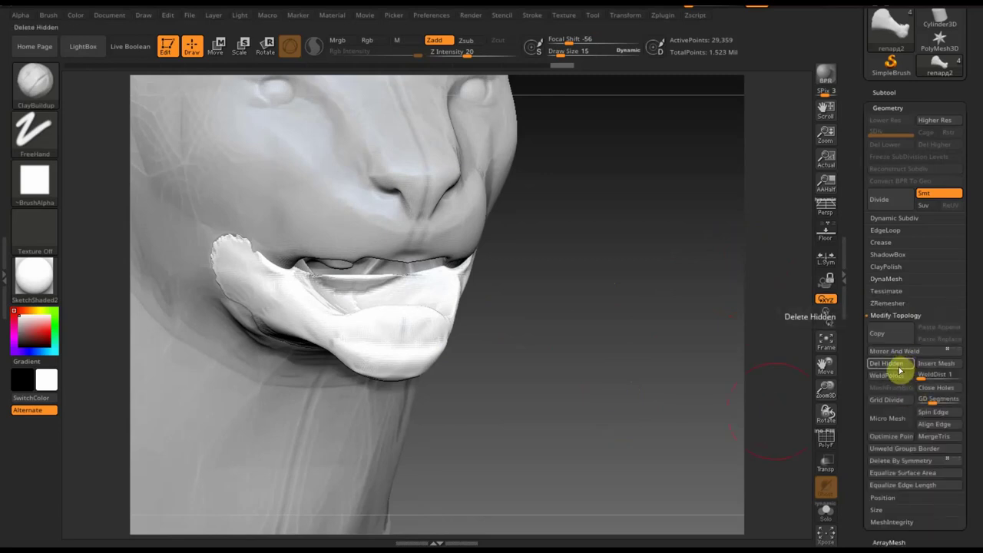
pyautogui.click(899, 368)
pyautogui.moveTo(512, 279)
pyautogui.mouseDown()
pyautogui.moveTo(514, 322)
pyautogui.moveTo(556, 323)
pyautogui.mouseUp()
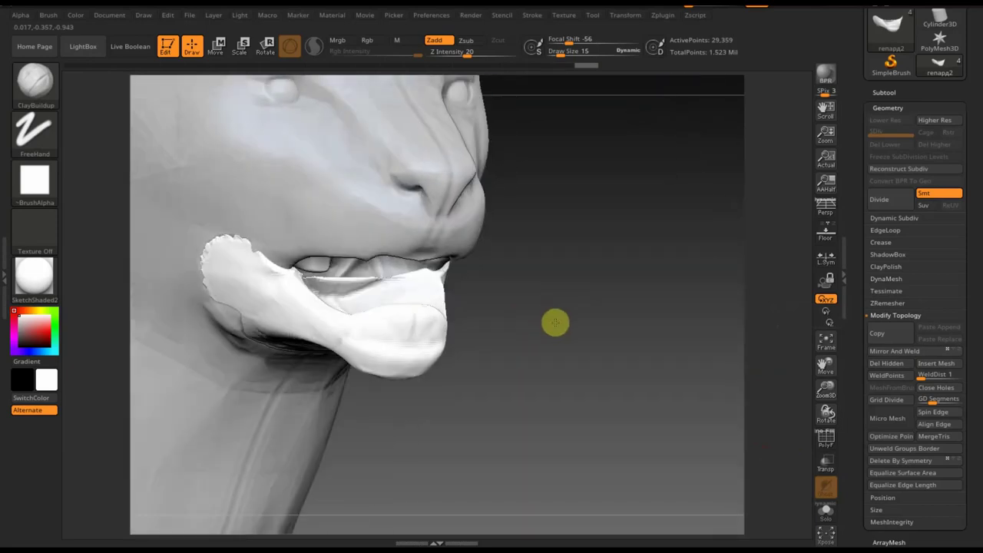
# - With the Move Topological brush, push the lower lip into shape around the jaw
pyautogui.click(51, 94)
pyautogui.click(257, 97)
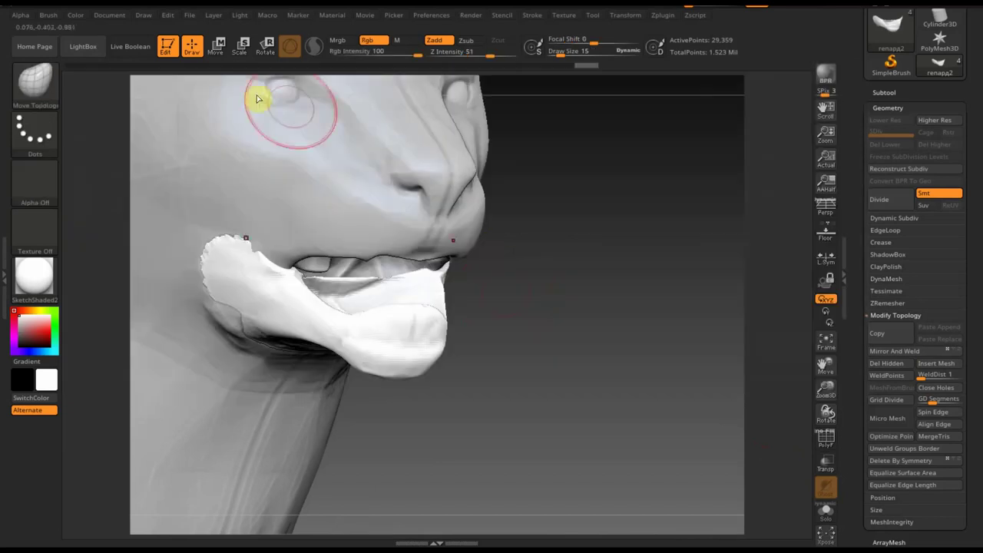
pyautogui.moveTo(528, 304)
pyautogui.mouseDown()
pyautogui.moveTo(487, 289)
pyautogui.moveTo(460, 300)
pyautogui.moveTo(439, 292)
pyautogui.mouseUp()
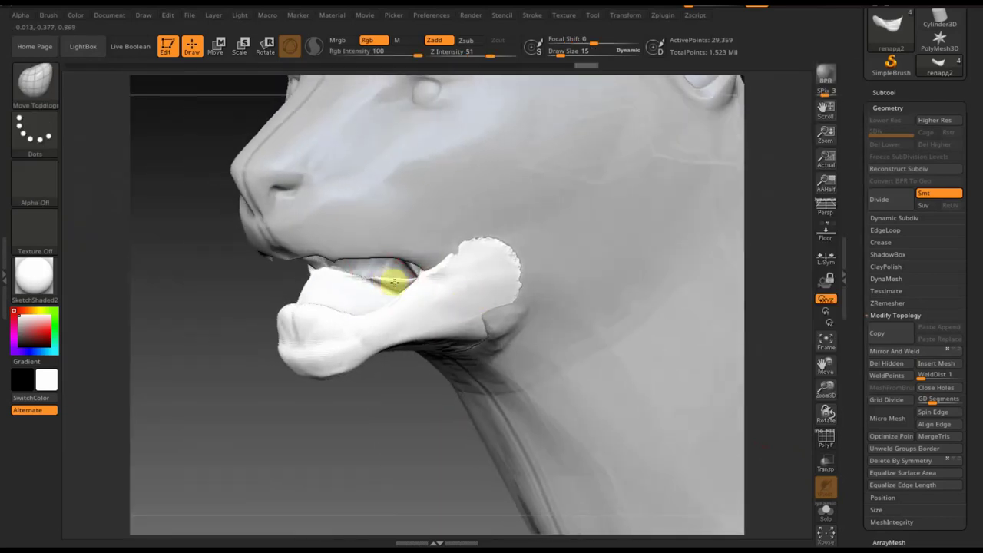
pyautogui.moveTo(419, 433); pyautogui.dragTo(464, 435)
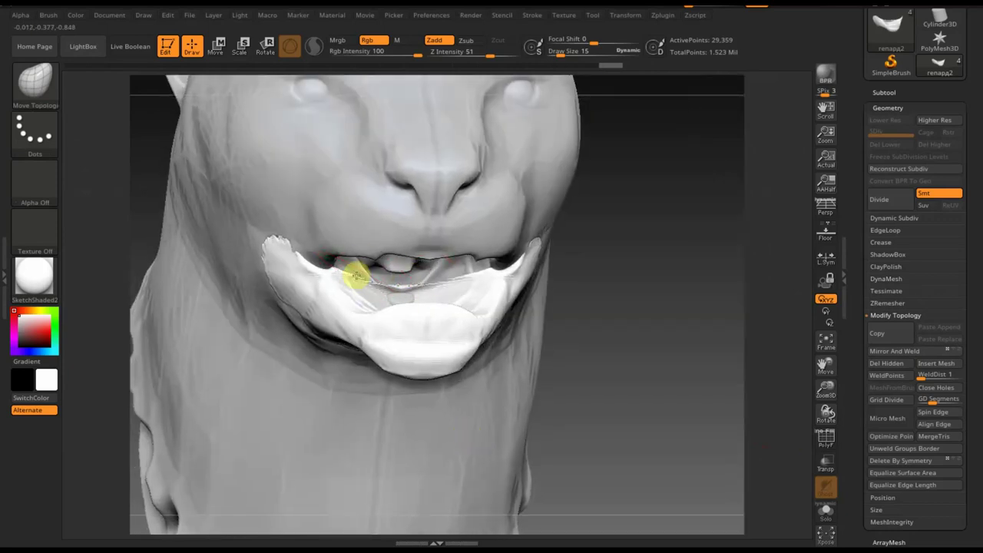
pyautogui.moveTo(331, 289); pyautogui.dragTo(365, 286)
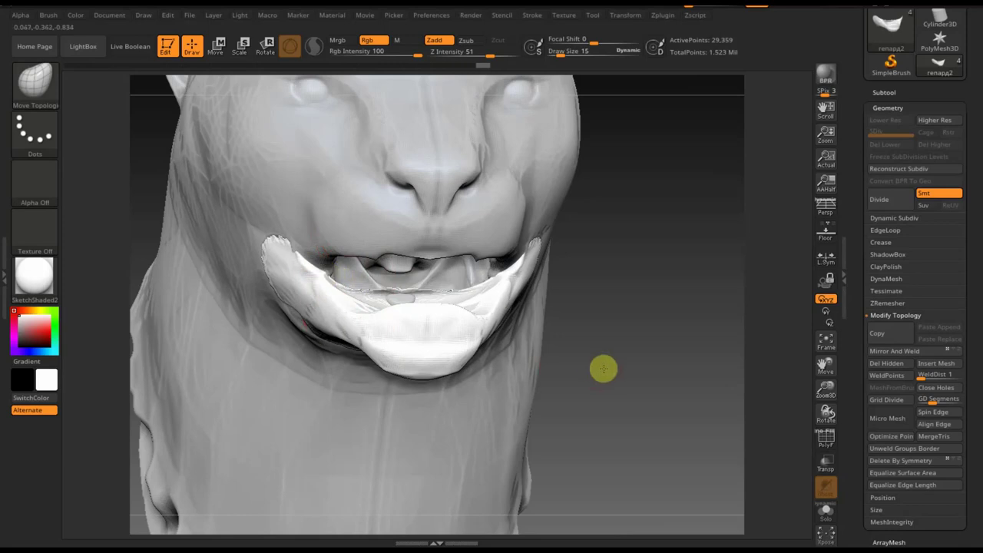
# - Smooth the creases under the jaw and the inner lip edge
pyautogui.moveTo(603, 368)
pyautogui.mouseDown()
pyautogui.moveTo(610, 384)
pyautogui.moveTo(630, 366)
pyautogui.moveTo(593, 366)
pyautogui.moveTo(613, 292)
pyautogui.moveTo(606, 323)
pyautogui.moveTo(511, 351)
pyautogui.mouseUp()
pyautogui.moveTo(444, 368)
pyautogui.keyDown('shift'); pyautogui.mouseDown()
pyautogui.moveTo(377, 437)
pyautogui.moveTo(373, 413)
pyautogui.mouseUp(); pyautogui.keyUp('shift')
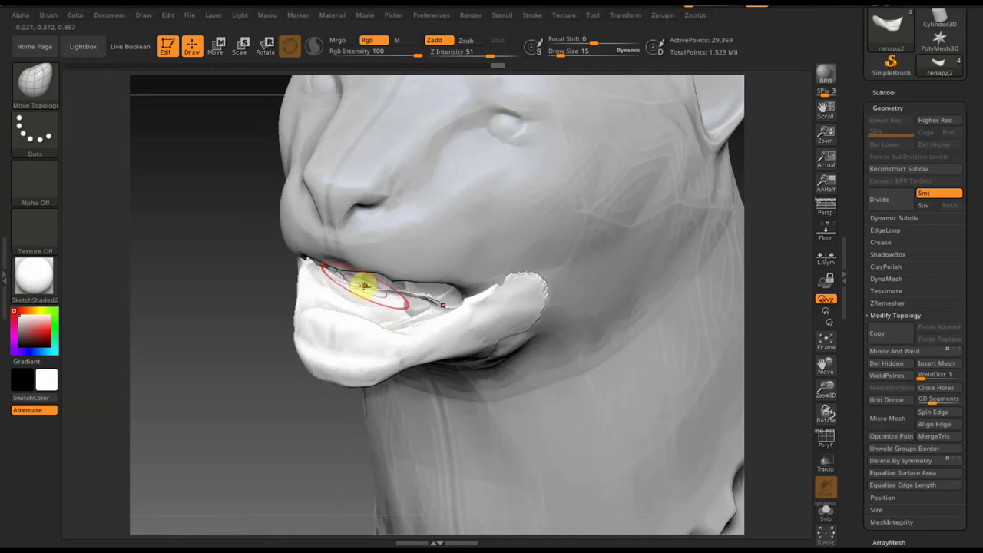
pyautogui.keyDown('shift'); pyautogui.moveTo(380, 297); pyautogui.dragTo(409, 298); pyautogui.keyUp('shift')
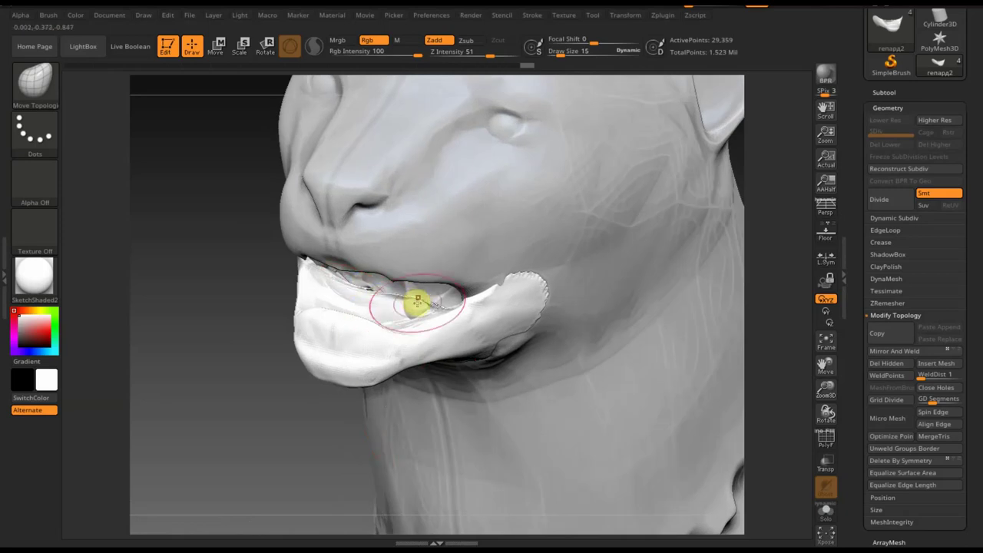
pyautogui.keyDown('ctrl'); pyautogui.keyDown('shift'); pyautogui.moveTo(189, 251); pyautogui.dragTo(215, 311); pyautogui.keyUp('shift'); pyautogui.keyUp('ctrl')
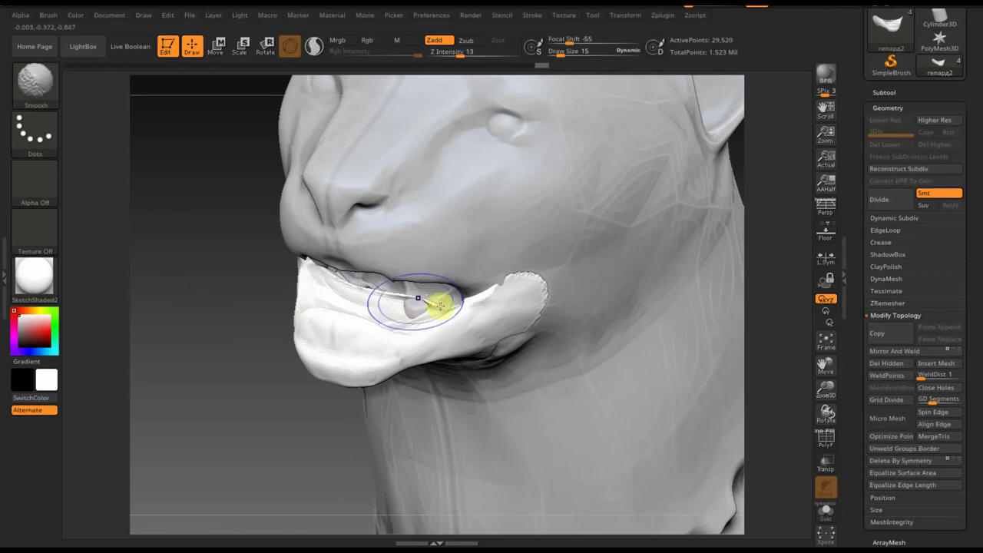
pyautogui.keyDown('shift'); pyautogui.moveTo(438, 305); pyautogui.dragTo(351, 288); pyautogui.keyUp('shift')
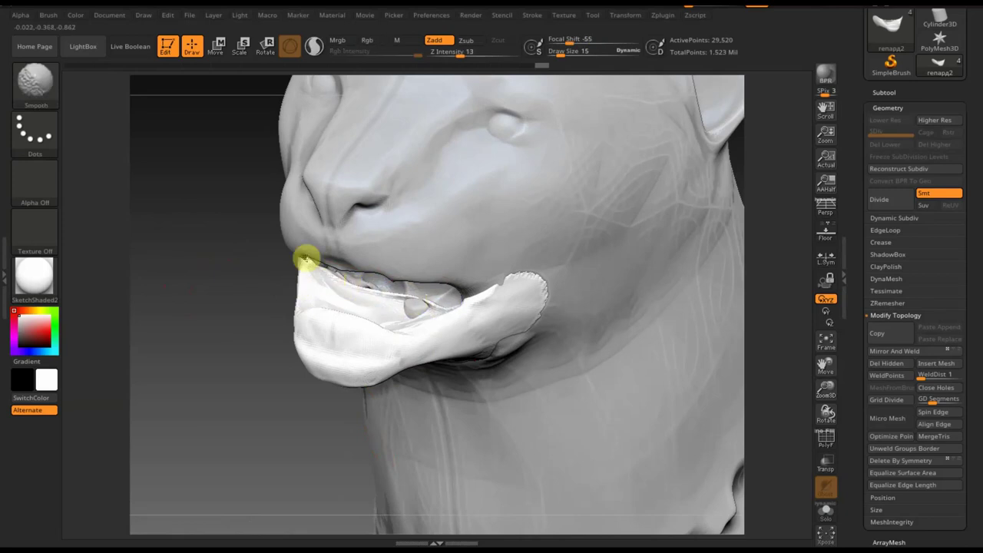
# - Frame the head front-on and make the main head mesh the active subtool
pyautogui.moveTo(305, 259); pyautogui.dragTo(238, 259)
pyautogui.keyDown('shift'); pyautogui.moveTo(660, 314); pyautogui.dragTo(634, 321); pyautogui.keyUp('shift')
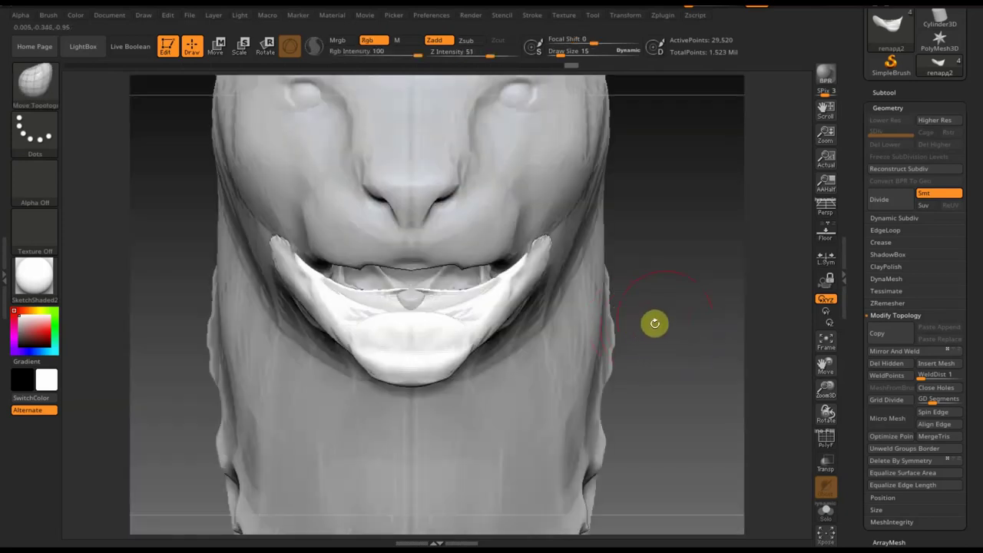
pyautogui.press('f')
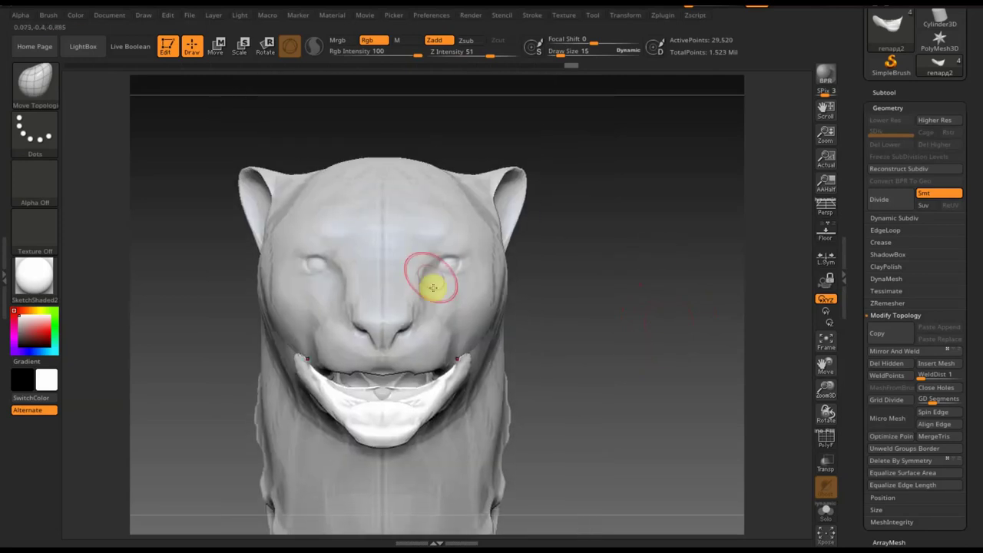
pyautogui.keyDown('alt'); pyautogui.click(430, 276); pyautogui.keyUp('alt')
pyautogui.moveTo(567, 369); pyautogui.dragTo(560, 362)
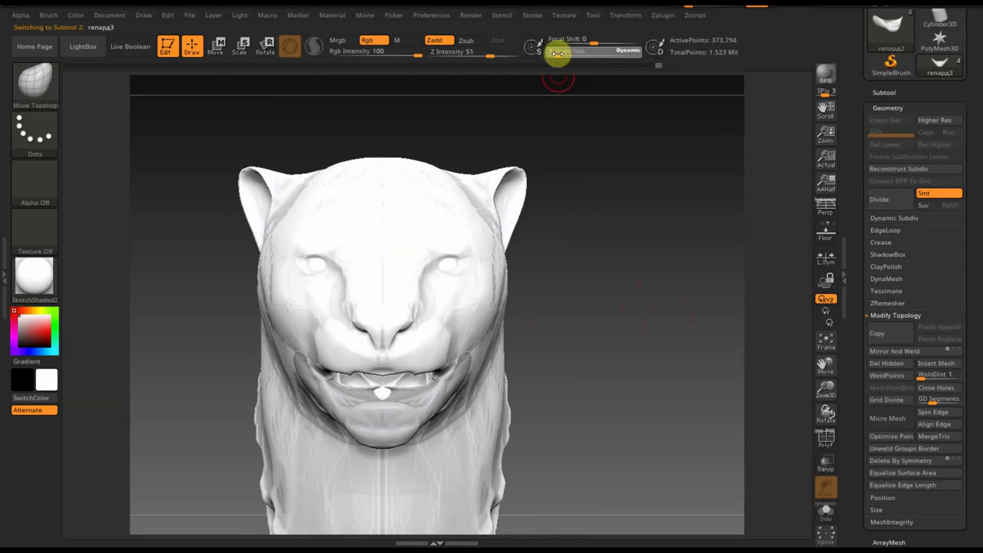
# - Paint a symmetric MaskPen mask over both eyes
pyautogui.moveTo(606, 154); pyautogui.dragTo(634, 175)
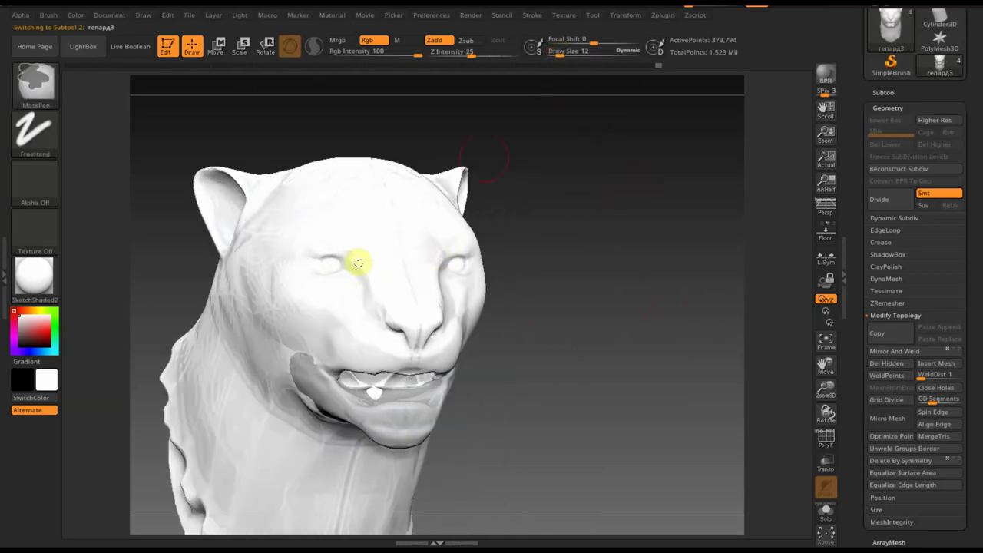
pyautogui.moveTo(581, 197)
pyautogui.mouseDown()
pyautogui.moveTo(592, 236)
pyautogui.moveTo(643, 270)
pyautogui.mouseUp()
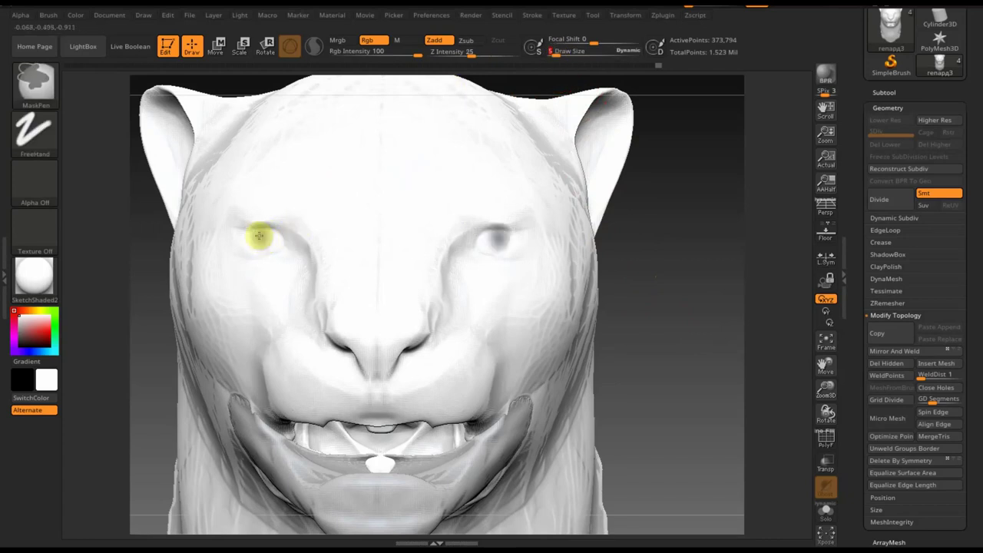
pyautogui.moveTo(259, 236); pyautogui.dragTo(272, 239)
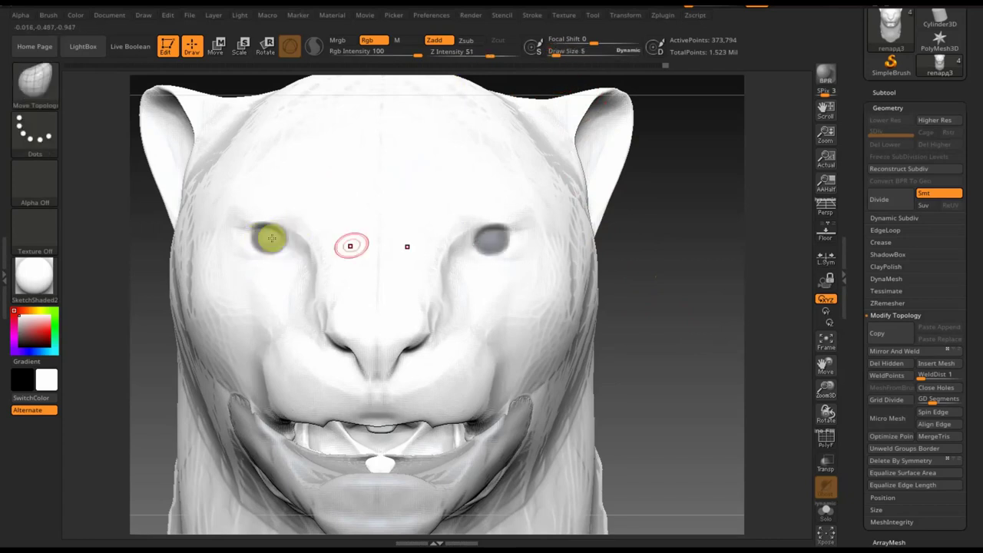
pyautogui.moveTo(651, 258); pyautogui.dragTo(678, 261)
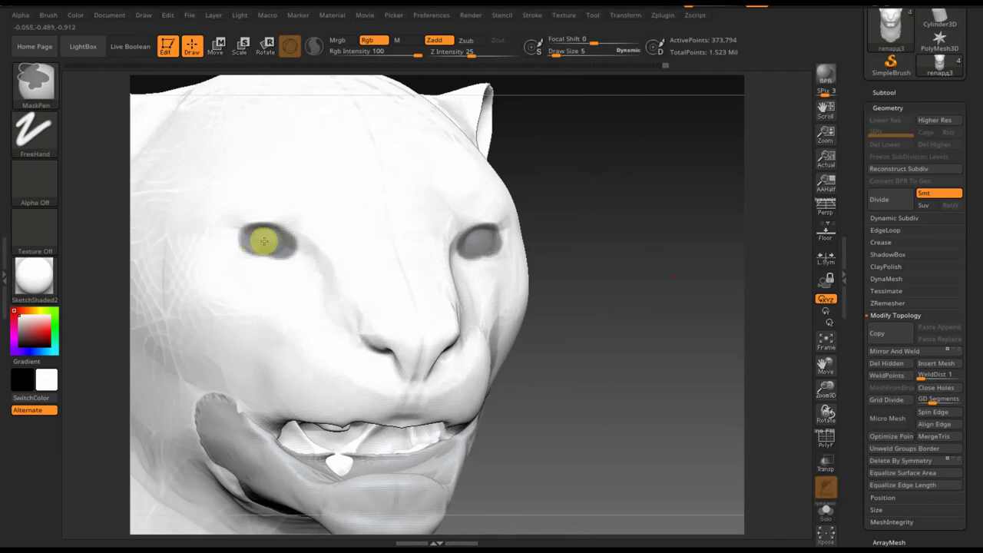
pyautogui.moveTo(617, 265)
pyautogui.mouseDown()
pyautogui.moveTo(649, 273)
pyautogui.moveTo(664, 263)
pyautogui.mouseUp()
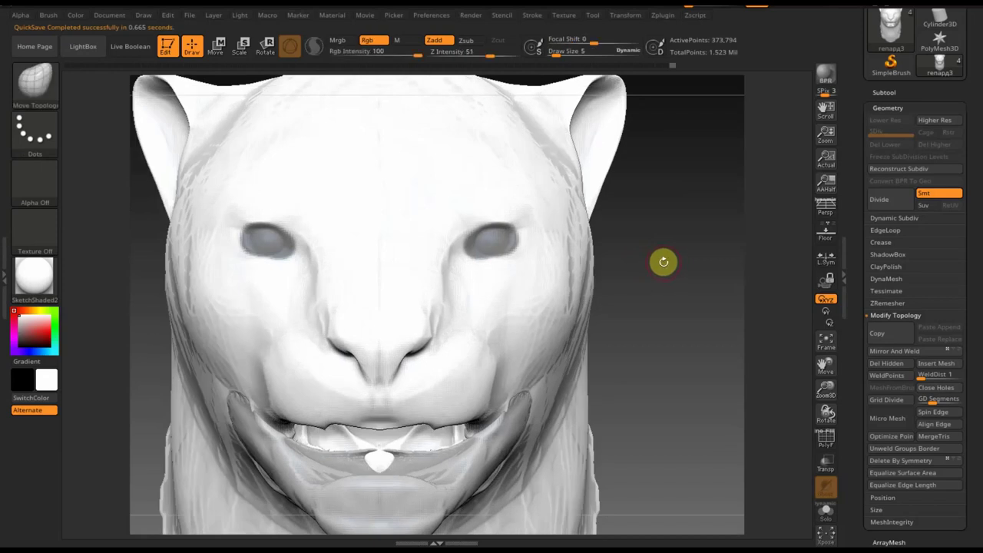
# - Invert the mask so only the two eyes stay unmasked
pyautogui.press('ctrl')
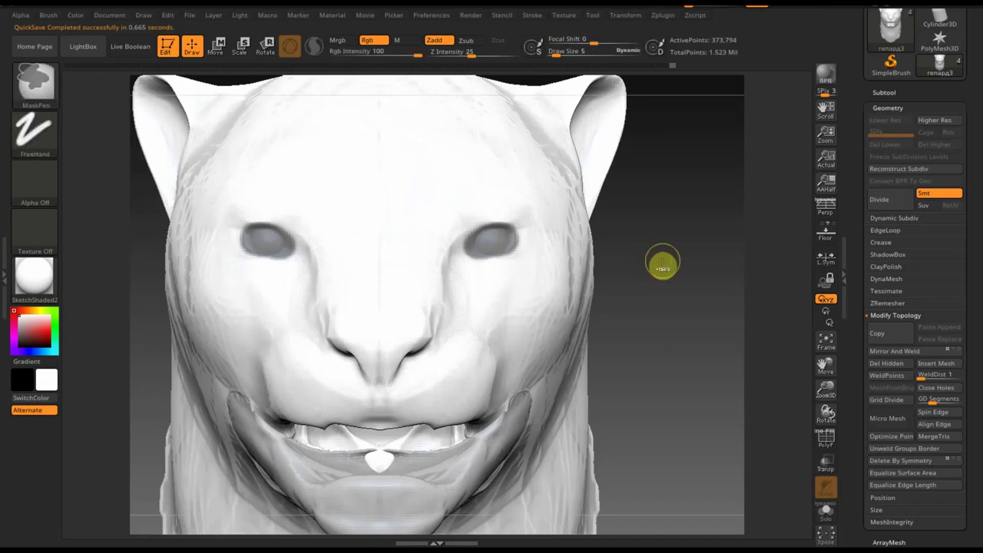
pyautogui.keyDown('ctrl'); pyautogui.click(662, 265); pyautogui.keyUp('ctrl')
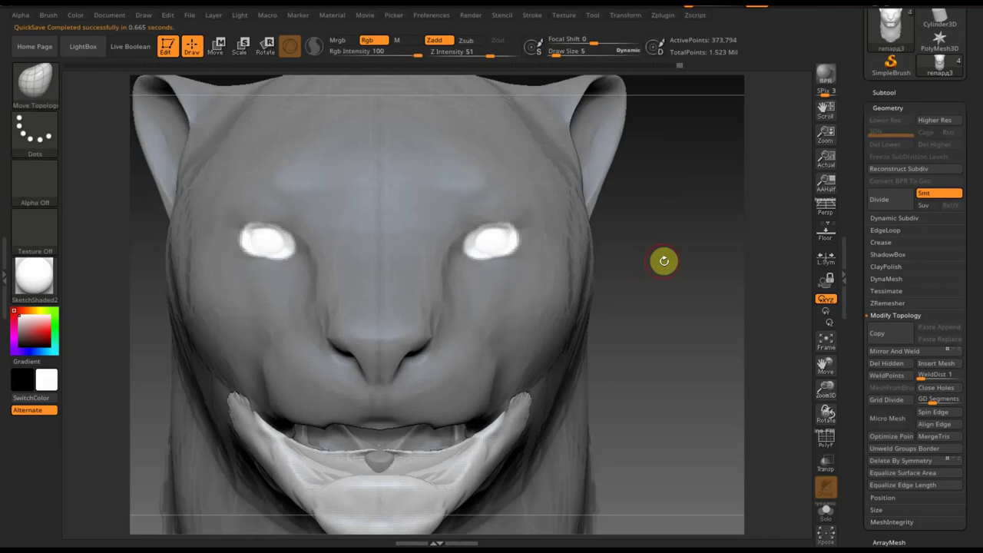
pyautogui.moveTo(658, 257); pyautogui.dragTo(623, 351)
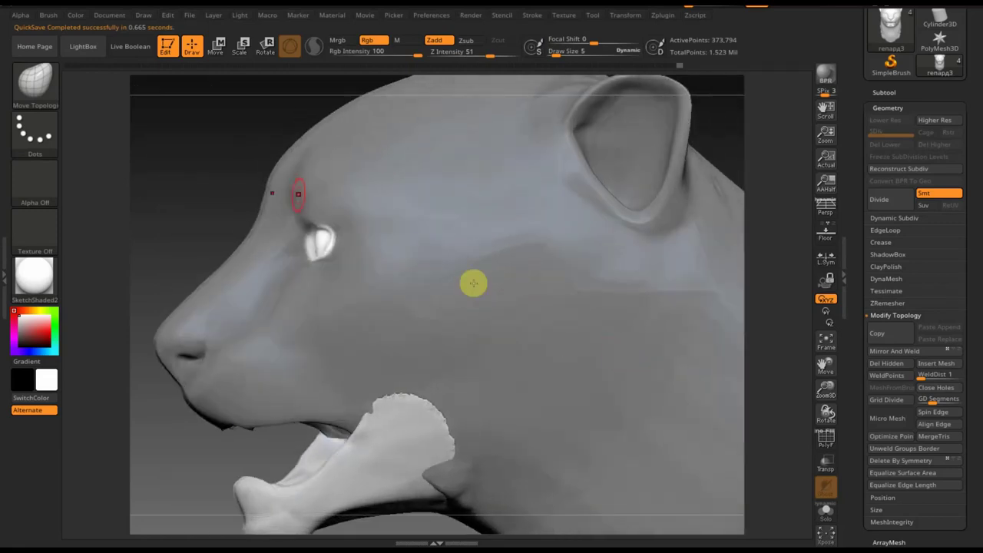
pyautogui.moveTo(195, 151); pyautogui.dragTo(197, 149)
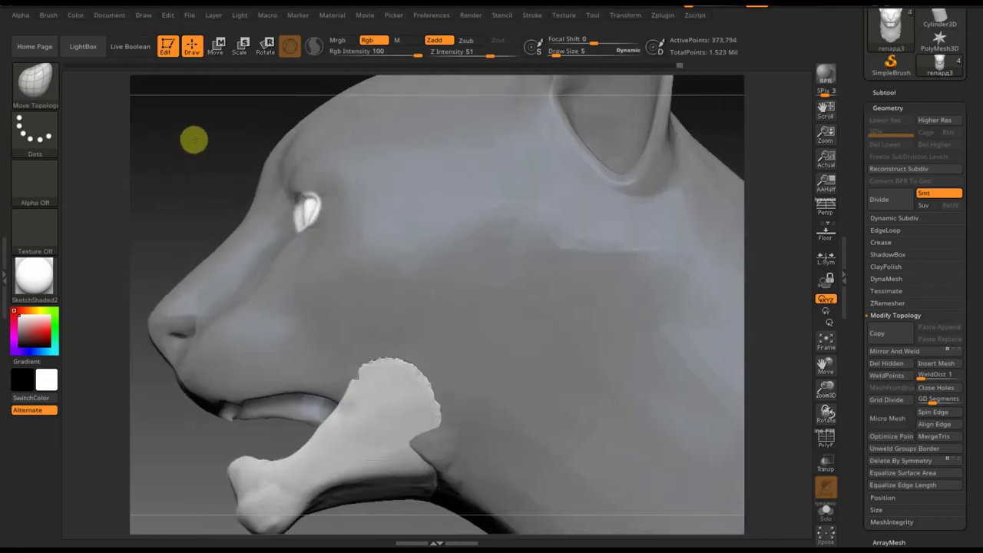
# - With the Transpose gizmo, scale the unmasked jaw by about 1.05 and nudge it into place
pyautogui.click(216, 46)
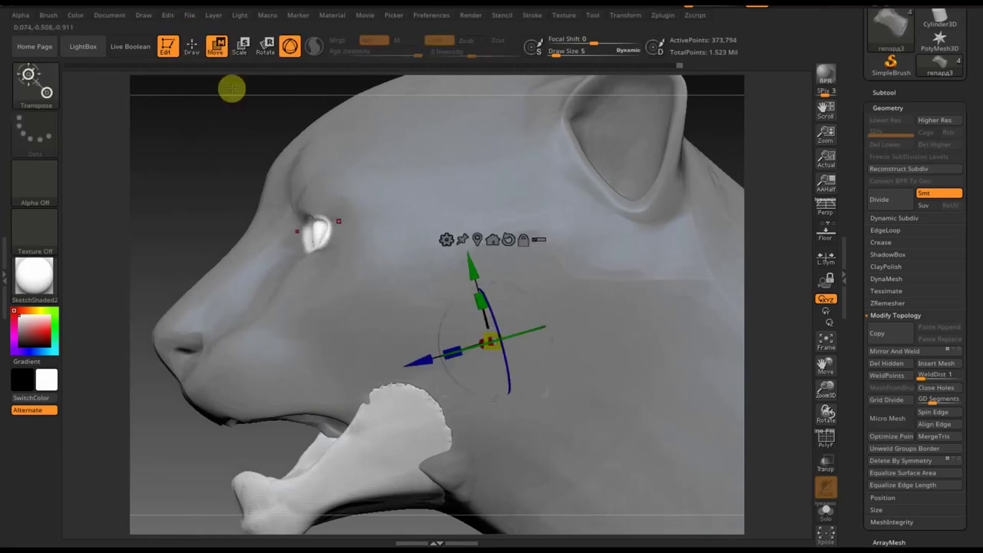
pyautogui.moveTo(451, 351); pyautogui.dragTo(476, 354)
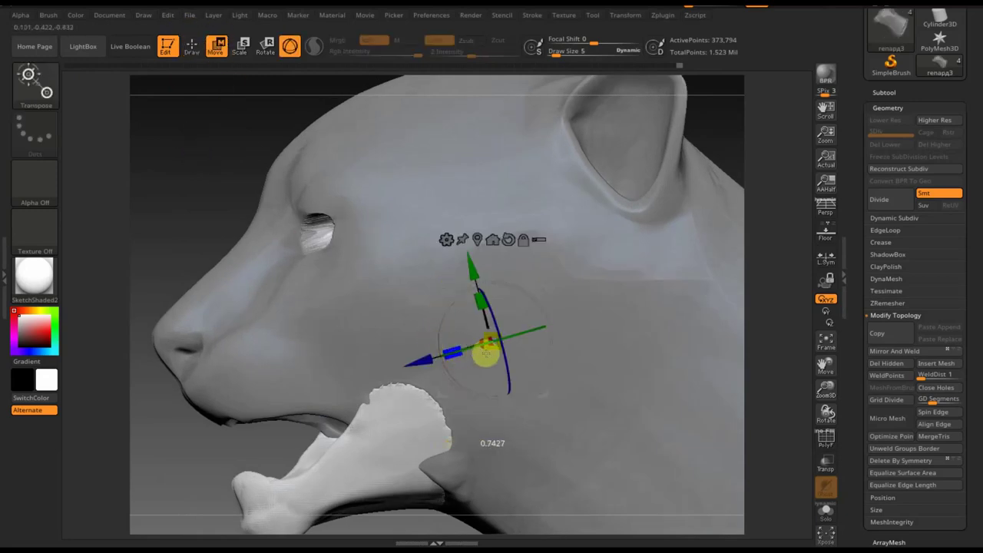
pyautogui.moveTo(248, 198)
pyautogui.mouseDown()
pyautogui.moveTo(253, 163)
pyautogui.moveTo(241, 156)
pyautogui.mouseUp()
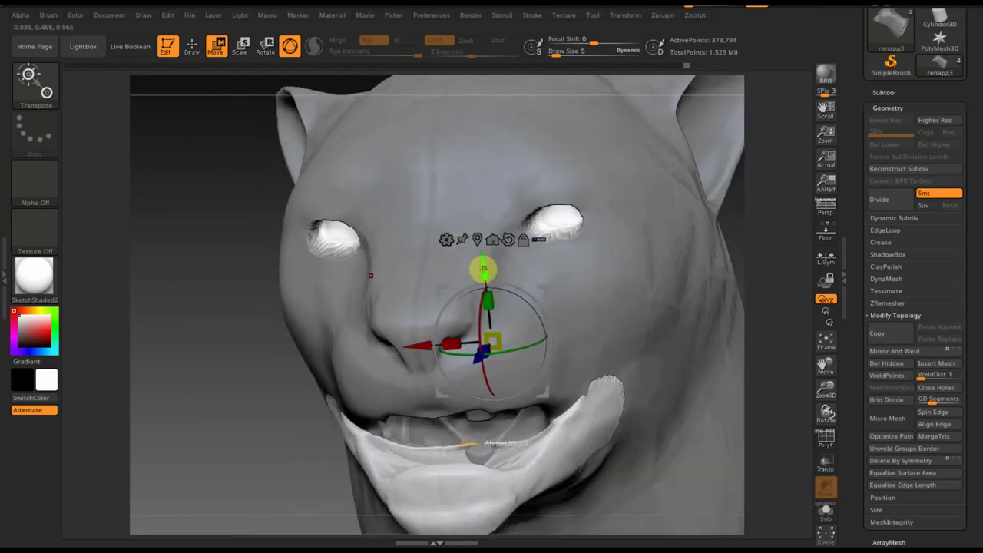
pyautogui.moveTo(485, 270); pyautogui.dragTo(487, 274)
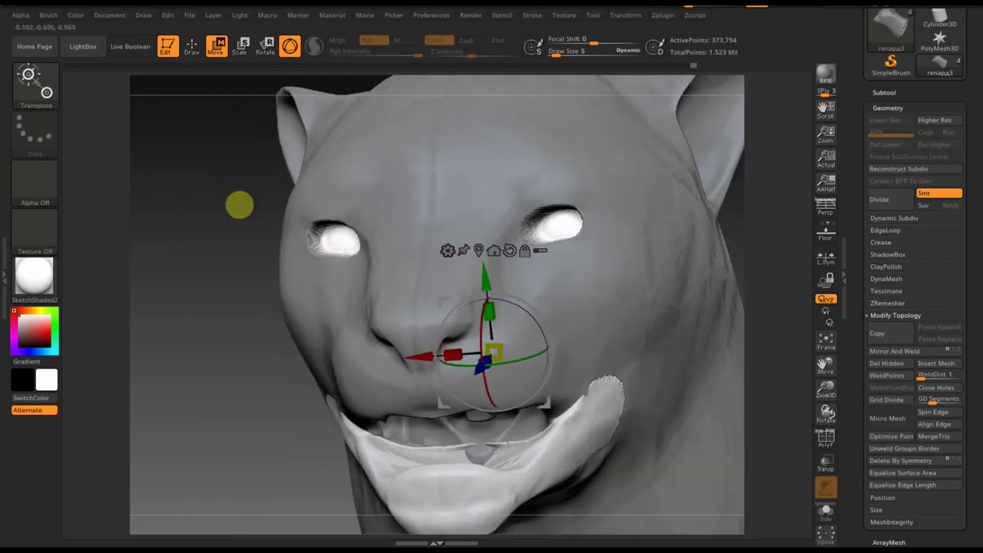
pyautogui.moveTo(240, 205)
pyautogui.mouseDown()
pyautogui.moveTo(219, 179)
pyautogui.moveTo(268, 213)
pyautogui.moveTo(189, 220)
pyautogui.moveTo(220, 223)
pyautogui.mouseUp()
pyautogui.moveTo(522, 372); pyautogui.dragTo(534, 367)
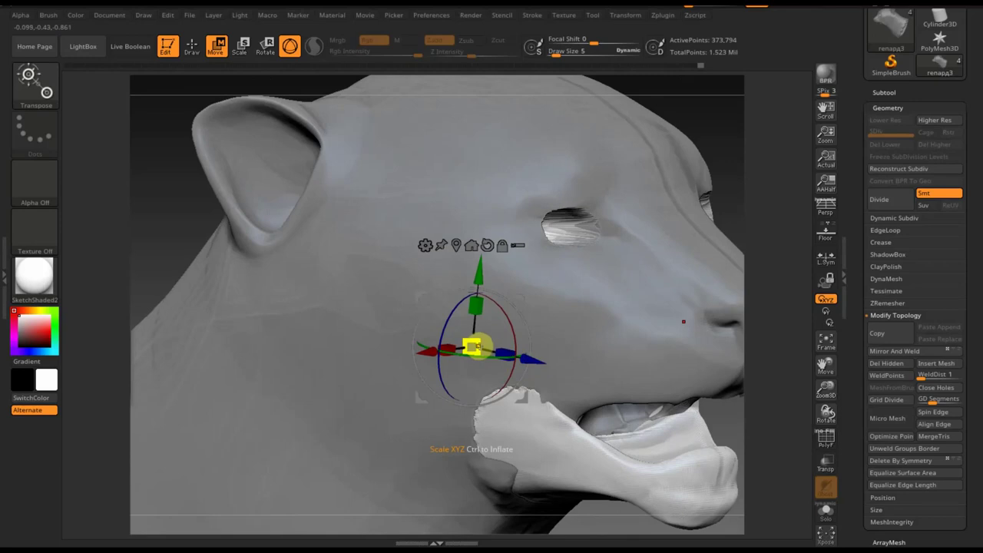
pyautogui.moveTo(467, 345); pyautogui.dragTo(485, 345)
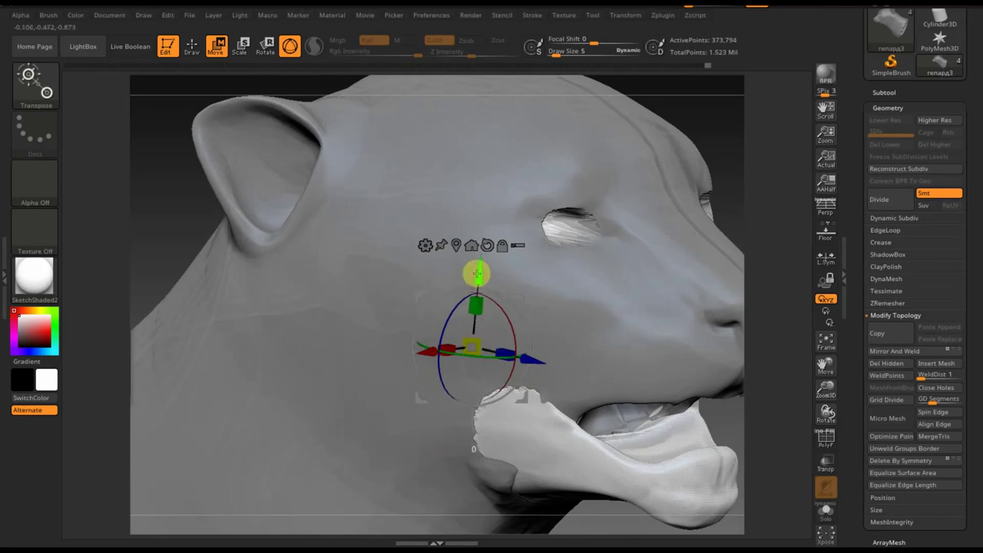
pyautogui.moveTo(470, 272); pyautogui.dragTo(474, 281)
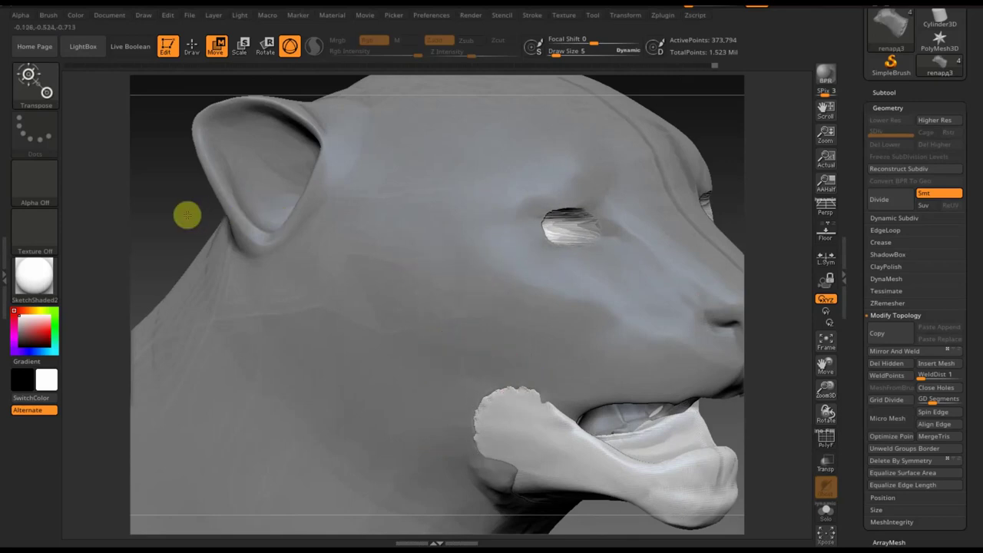
# - Clear the mask from the head and check the jaw
pyautogui.moveTo(186, 215); pyautogui.dragTo(147, 208)
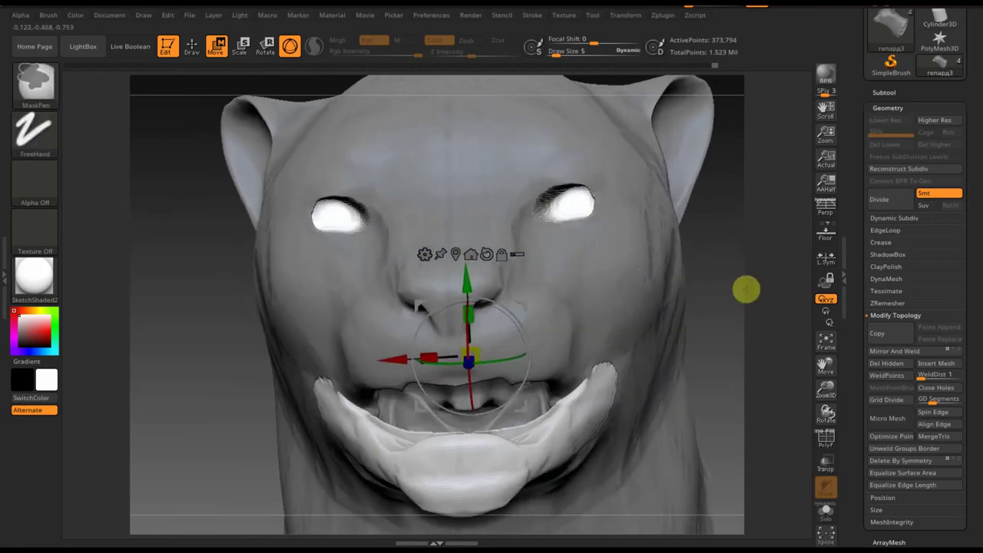
pyautogui.moveTo(746, 287)
pyautogui.keyDown('ctrl'); pyautogui.mouseDown()
pyautogui.moveTo(779, 281)
pyautogui.moveTo(780, 302)
pyautogui.moveTo(769, 298)
pyautogui.mouseUp(); pyautogui.keyUp('ctrl')
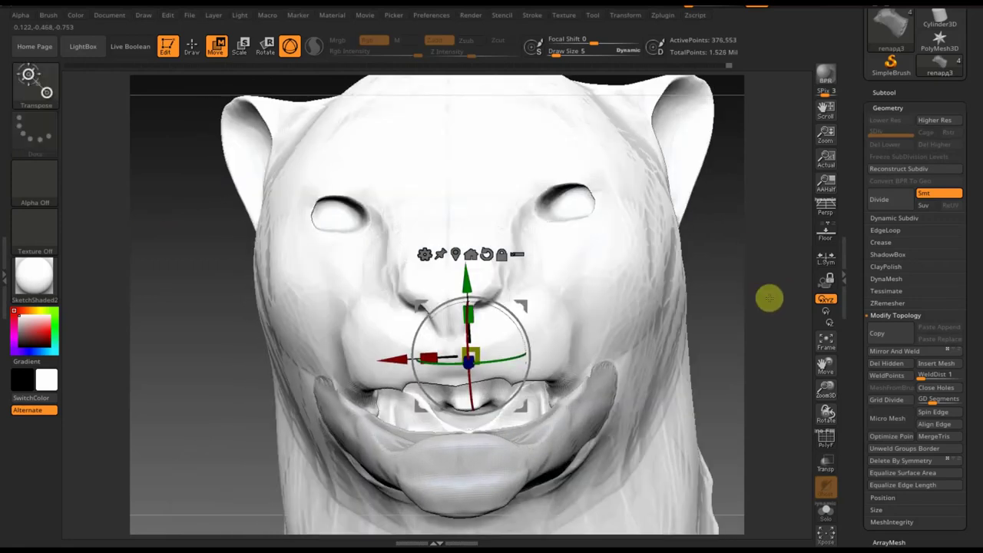
pyautogui.keyDown('ctrl'); pyautogui.moveTo(704, 257); pyautogui.dragTo(733, 309); pyautogui.keyUp('ctrl')
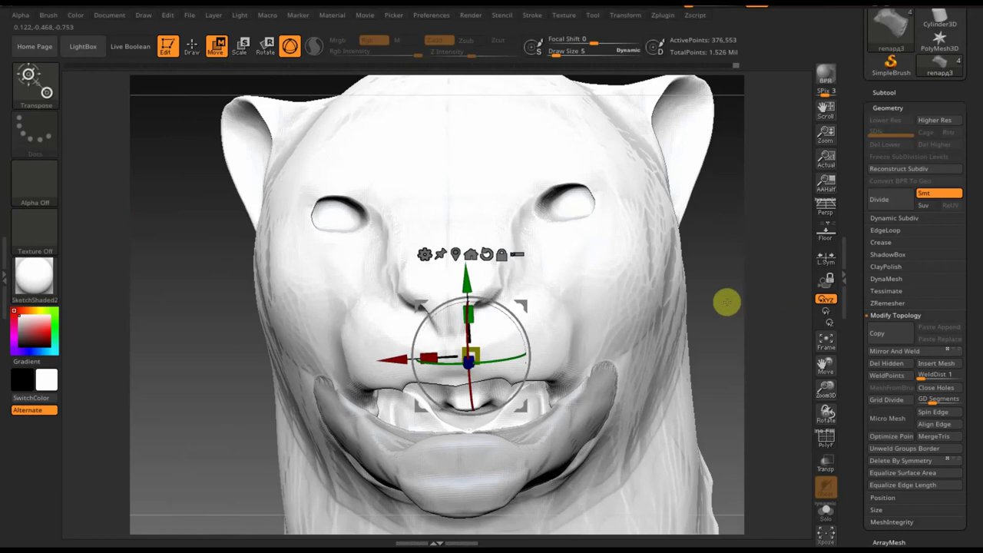
pyautogui.hotkey('ctrl', 'z')
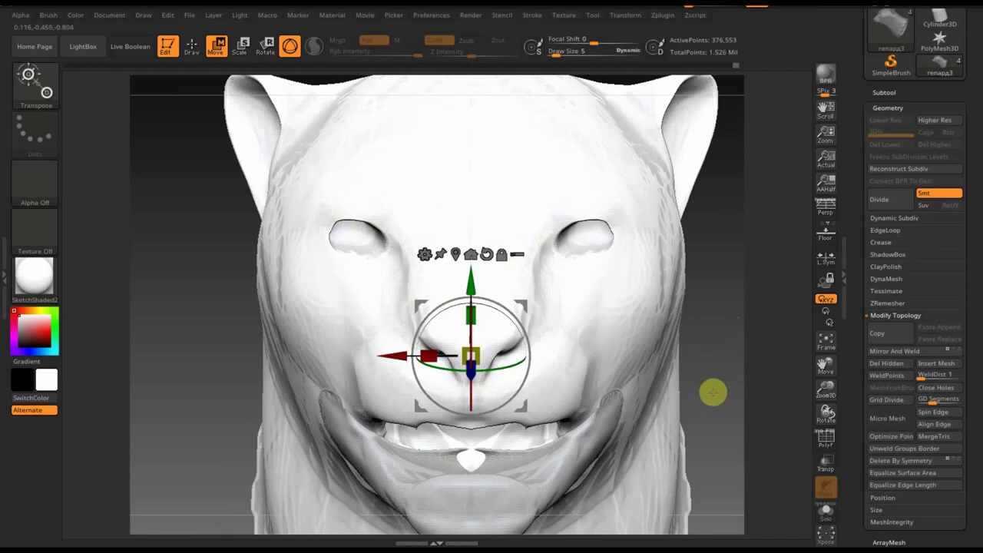
pyautogui.moveTo(712, 408)
pyautogui.mouseDown()
pyautogui.moveTo(694, 406)
pyautogui.moveTo(710, 397)
pyautogui.mouseUp()
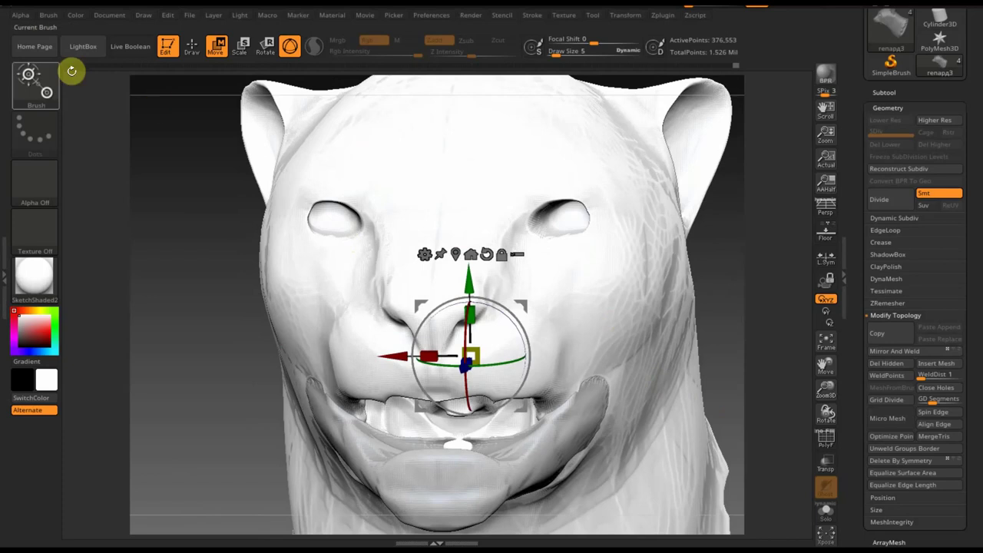
# - Switch to Draw mode with ClayBuildup, Focal Shift -56 and Z Intensity 20
pyautogui.click(194, 52)
pyautogui.click(66, 83)
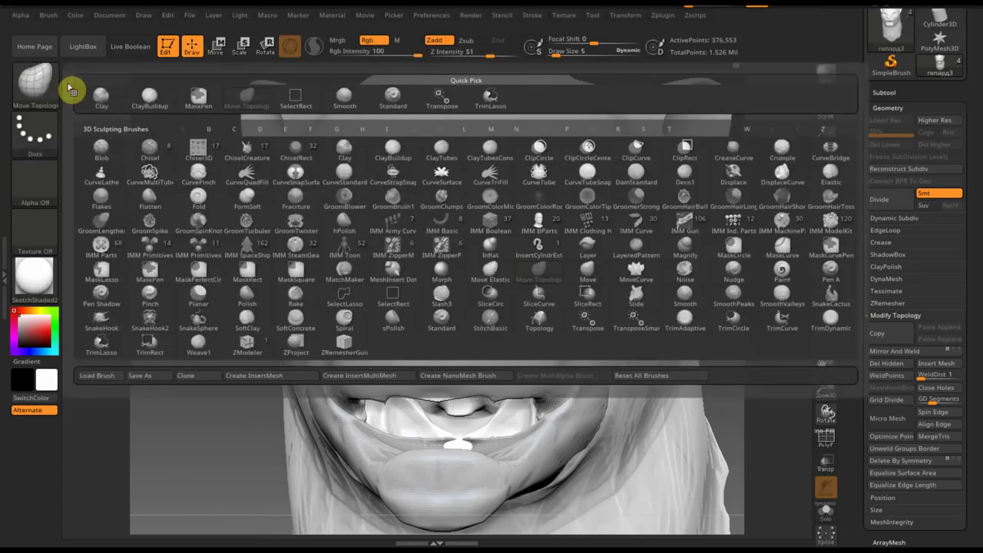
pyautogui.click(149, 101)
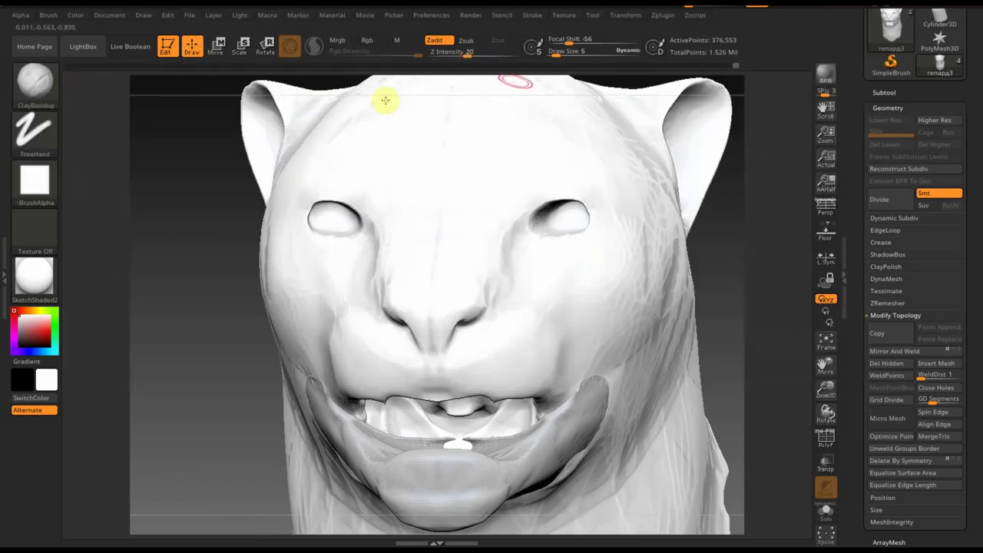
pyautogui.click(47, 16)
pyautogui.moveTo(162, 461)
pyautogui.mouseDown()
pyautogui.moveTo(157, 308)
pyautogui.moveTo(109, 440)
pyautogui.mouseUp()
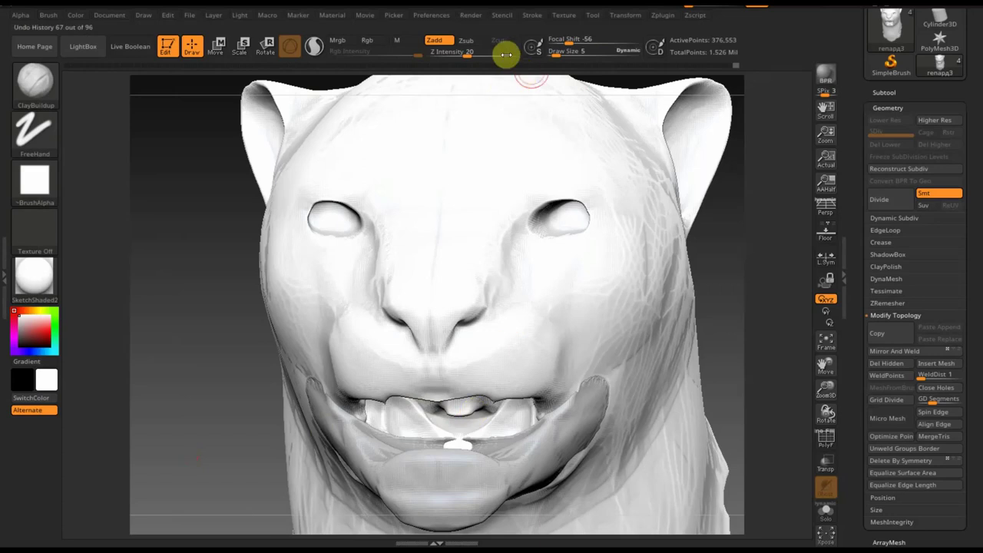
# - Enlarge the brush, clear the head's mask, and smooth the teeth surface
pyautogui.moveTo(550, 54); pyautogui.dragTo(559, 53)
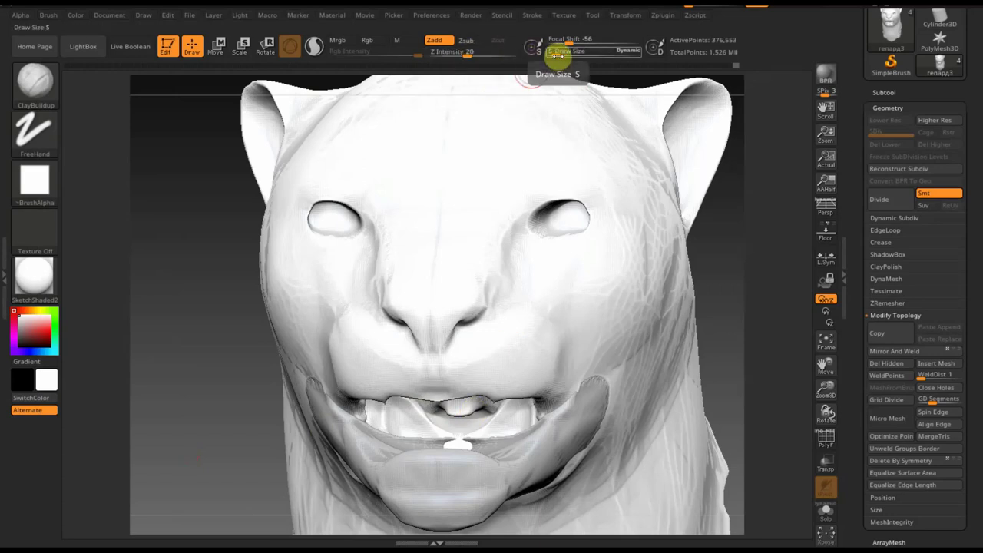
pyautogui.moveTo(456, 422)
pyautogui.mouseDown()
pyautogui.moveTo(472, 417)
pyautogui.moveTo(414, 415)
pyautogui.mouseUp()
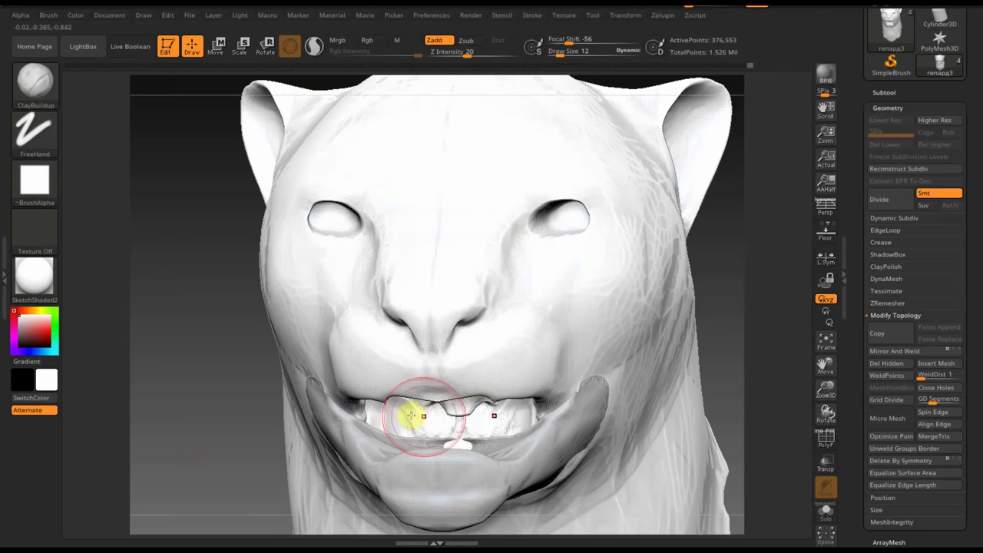
pyautogui.hotkey('ctrl', 'z')
pyautogui.moveTo(220, 371); pyautogui.dragTo(228, 358)
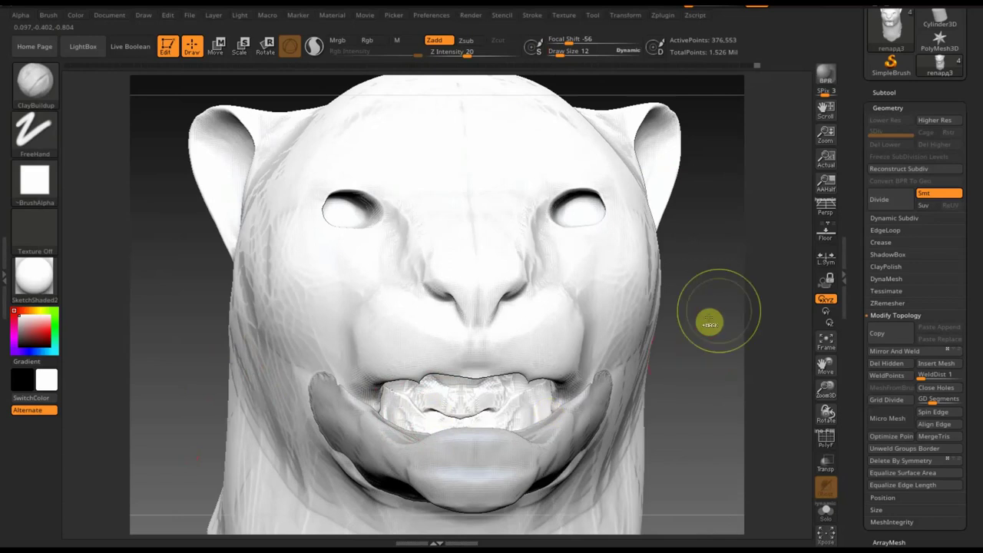
pyautogui.keyDown('ctrl'); pyautogui.keyDown('shift'); pyautogui.moveTo(719, 309); pyautogui.dragTo(739, 395); pyautogui.keyUp('shift'); pyautogui.keyUp('ctrl')
pyautogui.keyDown('shift'); pyautogui.moveTo(518, 407); pyautogui.dragTo(442, 407); pyautogui.keyUp('shift')
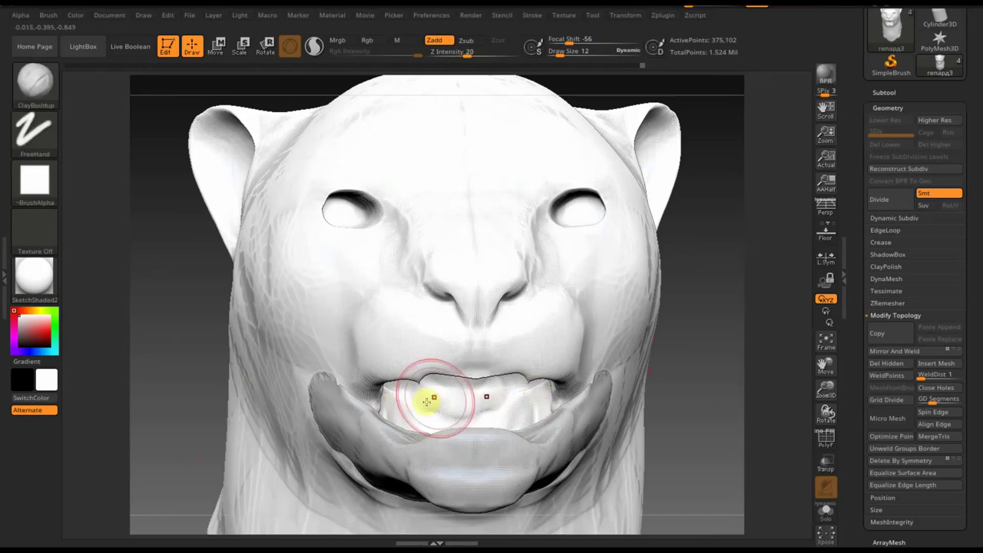
# - Build up clay on the upper and lower teeth, then clear the mask
pyautogui.moveTo(430, 395)
pyautogui.mouseDown()
pyautogui.moveTo(410, 405)
pyautogui.moveTo(397, 394)
pyautogui.moveTo(498, 395)
pyautogui.moveTo(498, 408)
pyautogui.mouseUp()
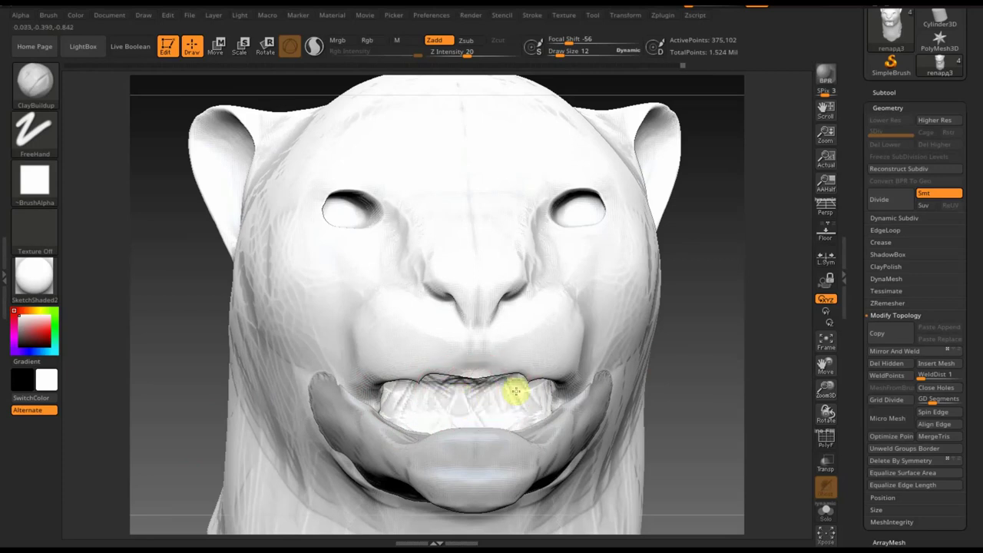
pyautogui.press('ctrl')
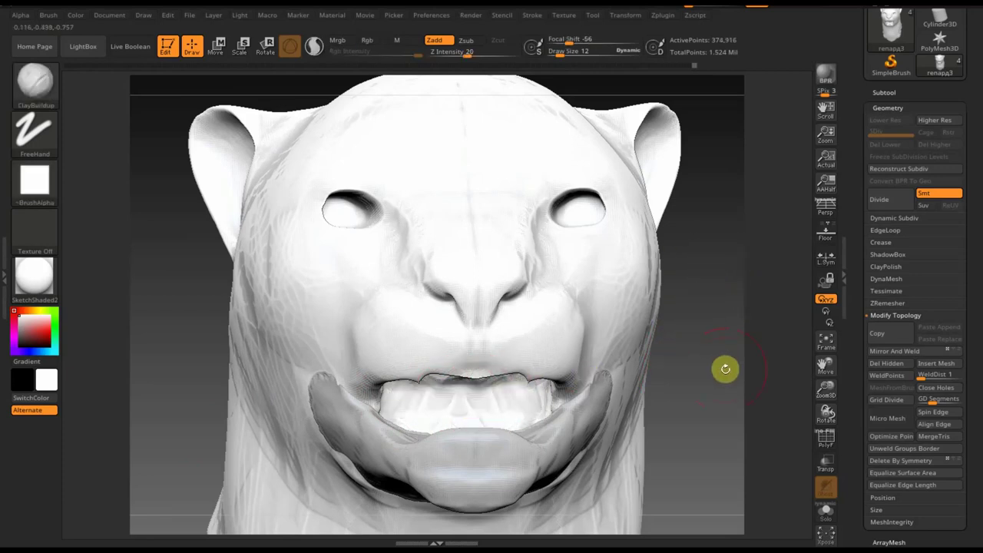
pyautogui.moveTo(724, 366)
pyautogui.mouseDown()
pyautogui.moveTo(718, 336)
pyautogui.moveTo(707, 386)
pyautogui.mouseUp()
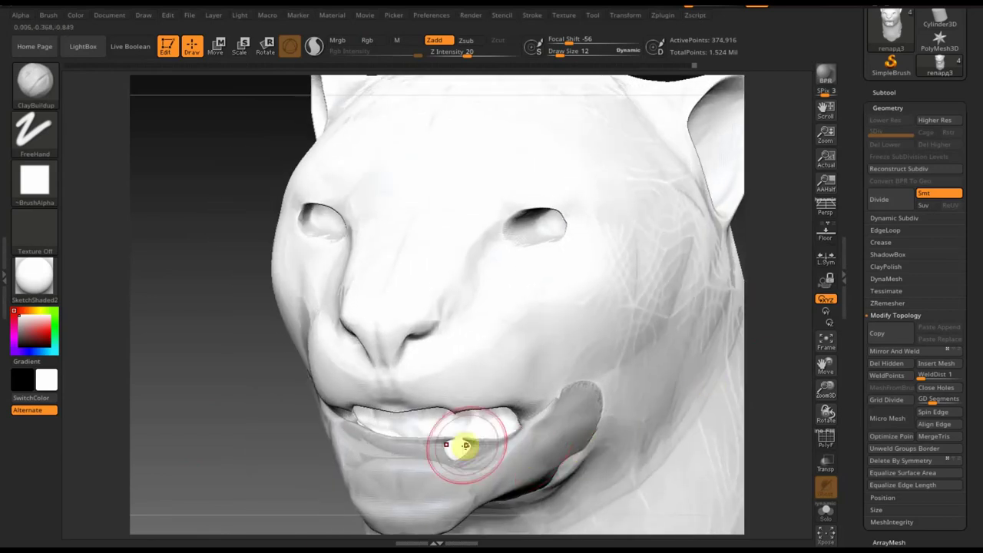
pyautogui.moveTo(465, 445); pyautogui.dragTo(400, 437)
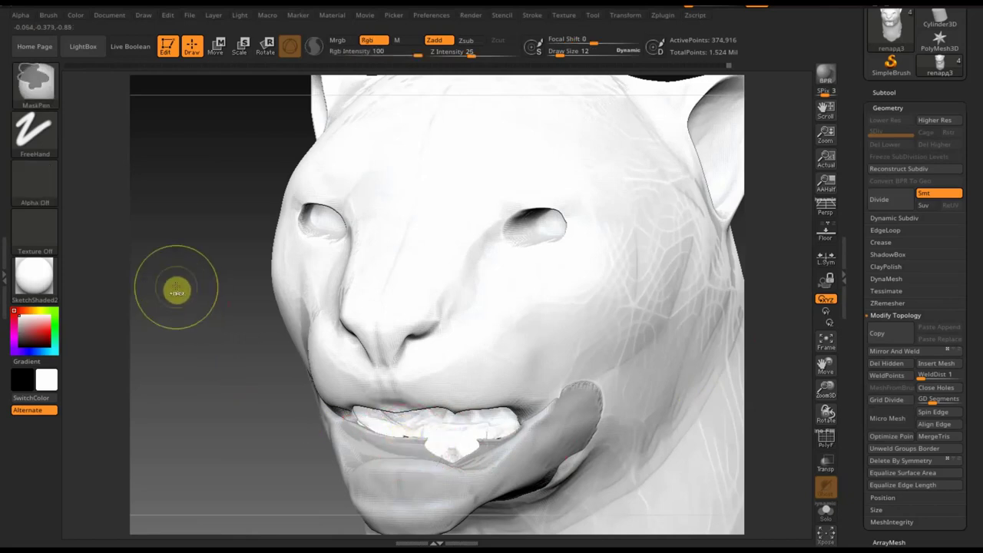
pyautogui.moveTo(177, 284)
pyautogui.keyDown('ctrl'); pyautogui.mouseDown()
pyautogui.moveTo(208, 328)
pyautogui.moveTo(206, 348)
pyautogui.mouseUp(); pyautogui.keyUp('ctrl')
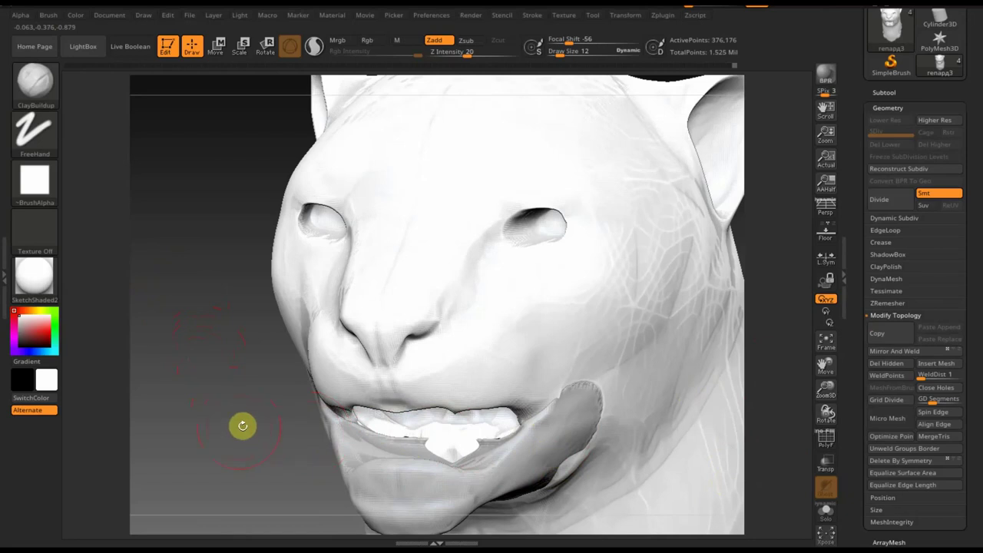
pyautogui.moveTo(243, 425); pyautogui.dragTo(284, 445)
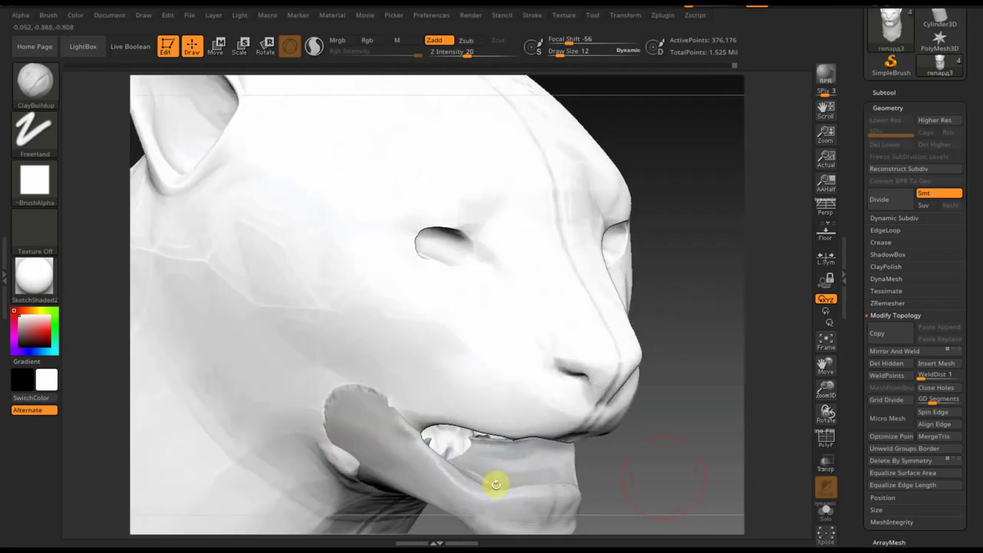
pyautogui.moveTo(665, 478)
pyautogui.mouseDown()
pyautogui.moveTo(643, 350)
pyautogui.moveTo(676, 351)
pyautogui.moveTo(668, 351)
pyautogui.mouseUp()
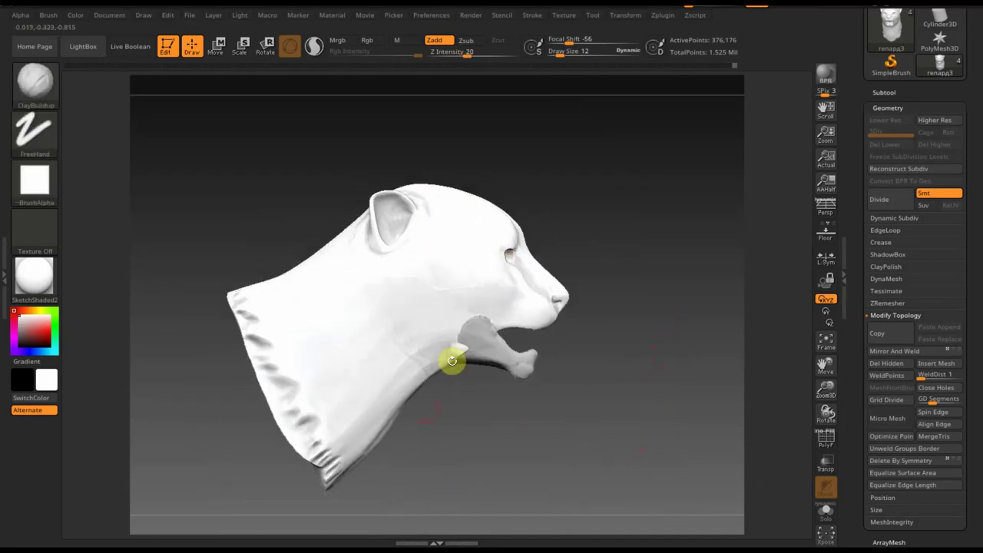
# - Make the body subtool visible and view the whole leopard from above
pyautogui.click(884, 92)
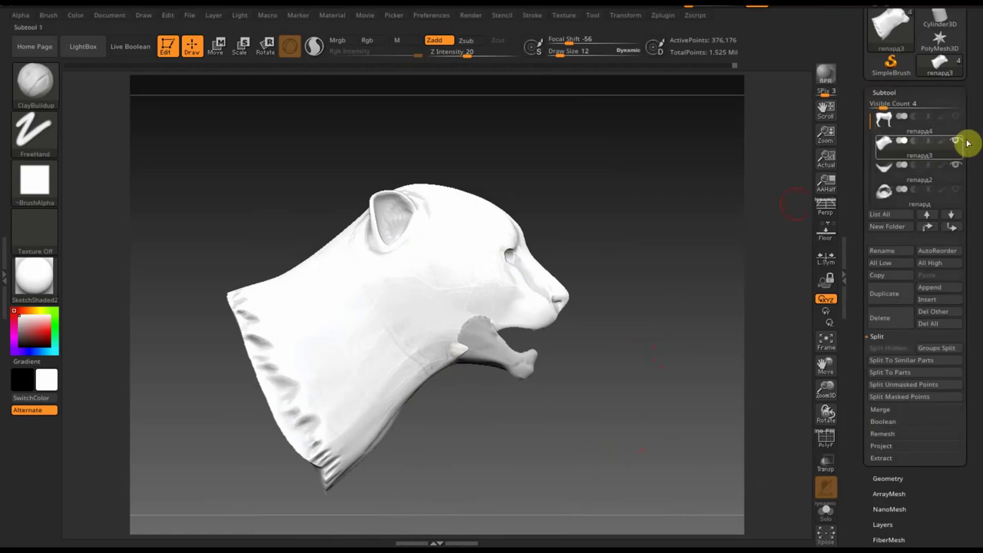
pyautogui.click(956, 116)
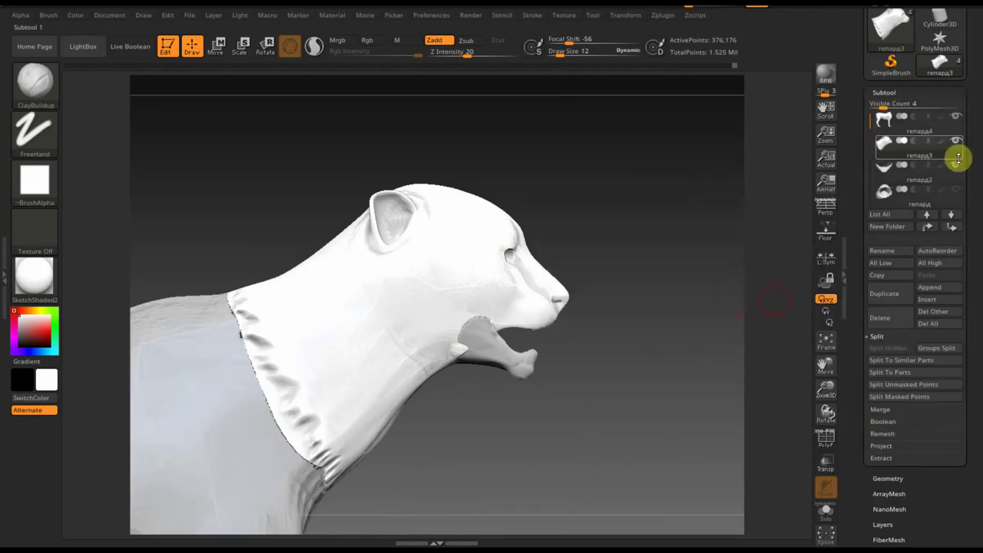
pyautogui.moveTo(653, 351)
pyautogui.mouseDown()
pyautogui.moveTo(553, 355)
pyautogui.moveTo(654, 338)
pyautogui.moveTo(527, 351)
pyautogui.moveTo(576, 351)
pyautogui.mouseUp()
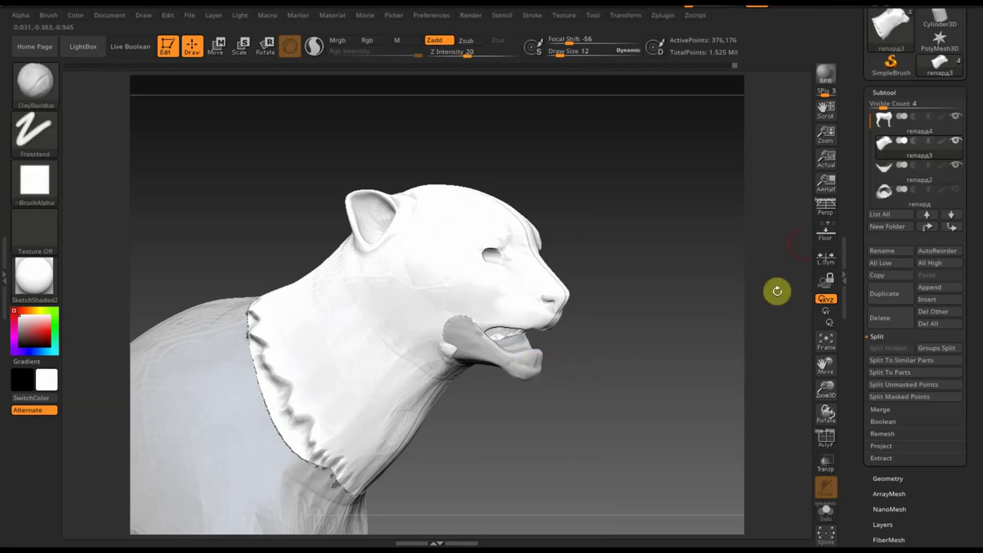
pyautogui.moveTo(884, 192)
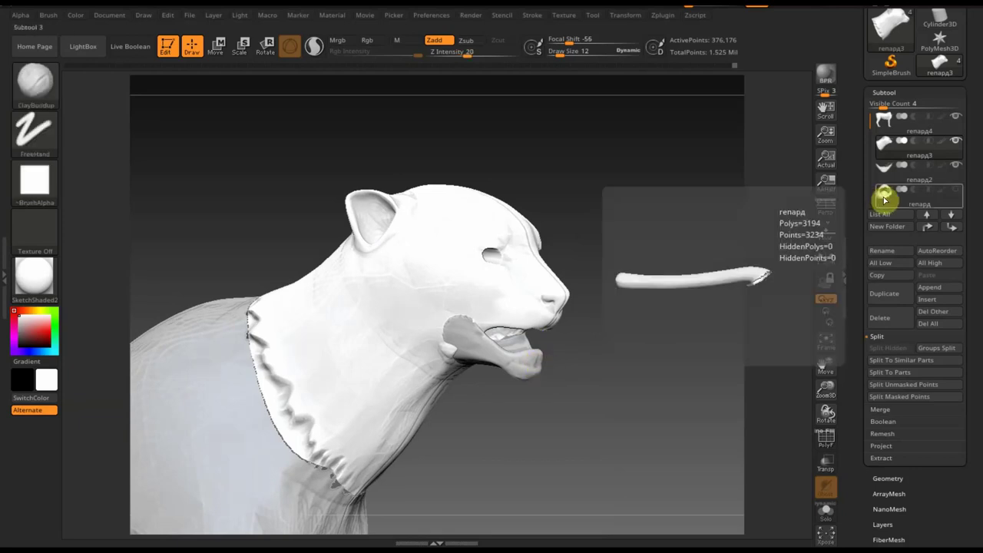
pyautogui.moveTo(686, 303)
pyautogui.mouseDown()
pyautogui.moveTo(699, 379)
pyautogui.moveTo(650, 397)
pyautogui.moveTo(590, 204)
pyautogui.mouseUp()
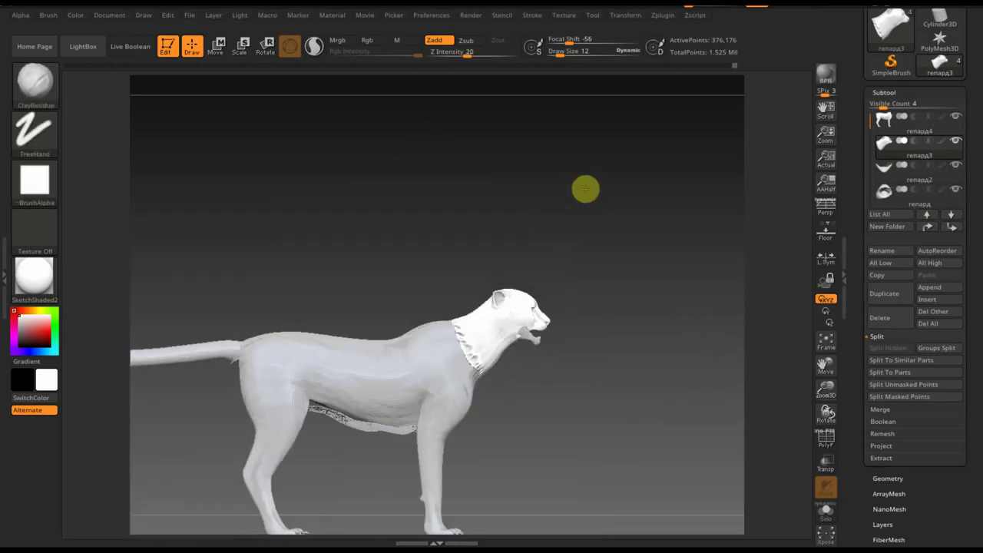
pyautogui.moveTo(625, 257)
pyautogui.keyDown('shift'); pyautogui.mouseDown()
pyautogui.moveTo(621, 376)
pyautogui.moveTo(512, 393)
pyautogui.moveTo(653, 425)
pyautogui.mouseUp(); pyautogui.keyUp('shift')
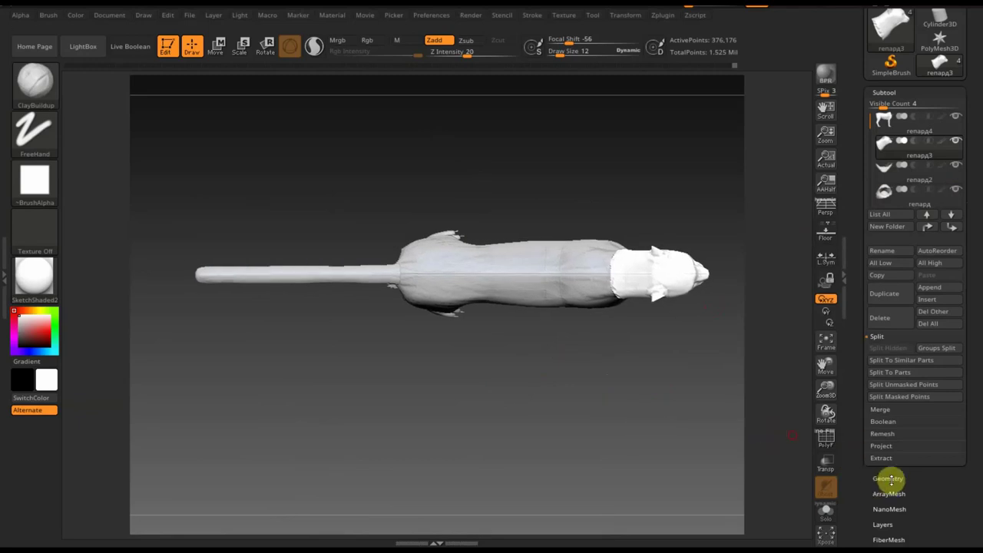
# - Try Mirror And Weld on the head and tail subtools, undoing both
pyautogui.click(889, 478)
pyautogui.click(909, 352)
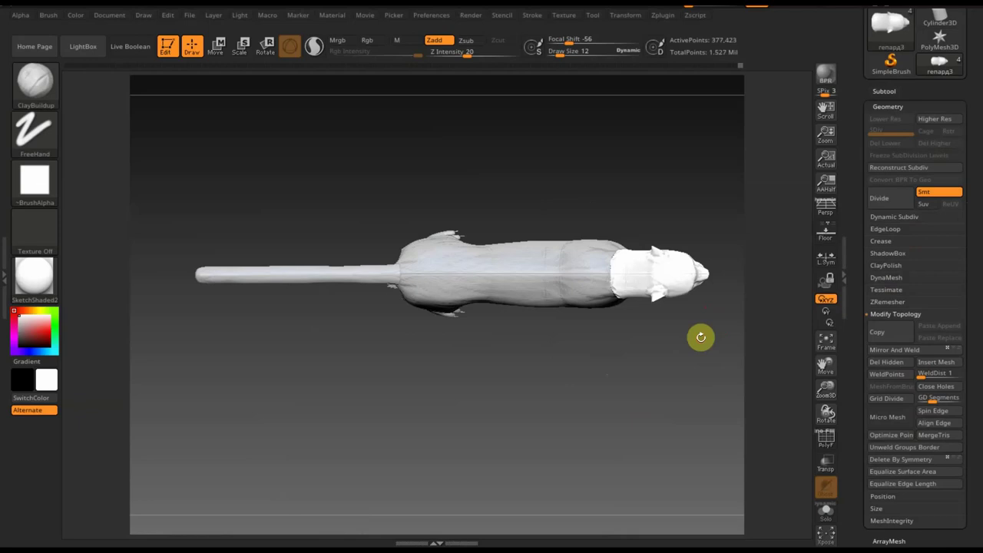
pyautogui.hotkey('ctrl', 'z')
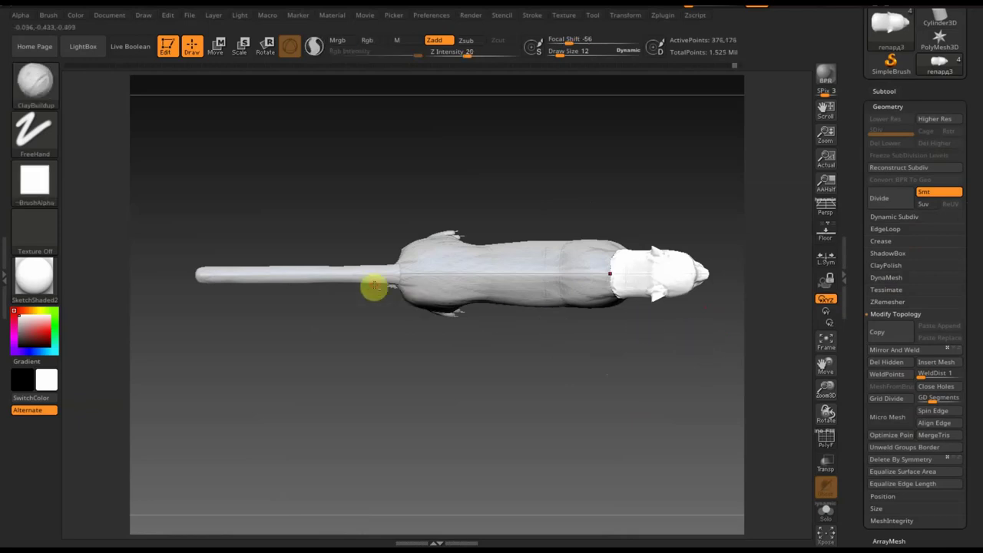
pyautogui.keyDown('alt'); pyautogui.click(365, 281); pyautogui.keyUp('alt')
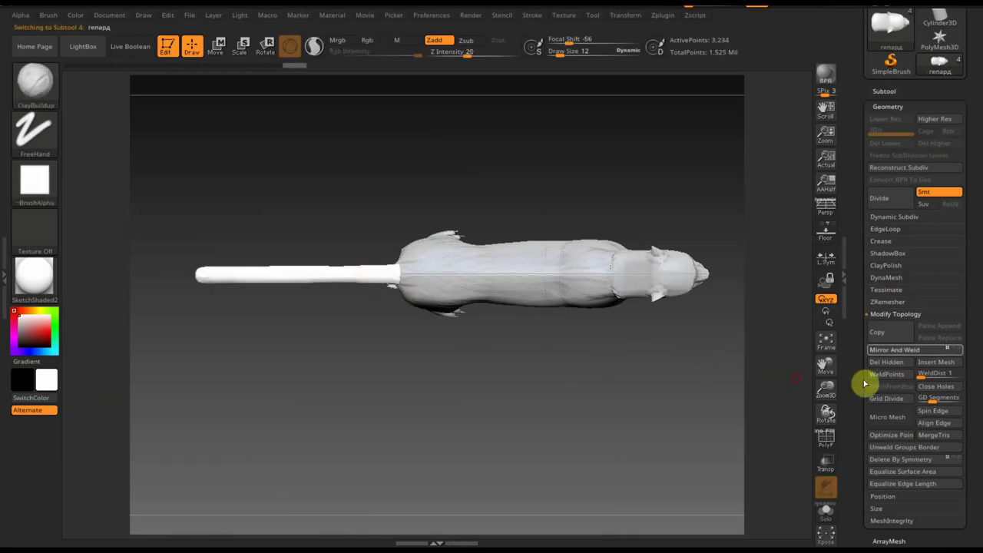
pyautogui.click(901, 352)
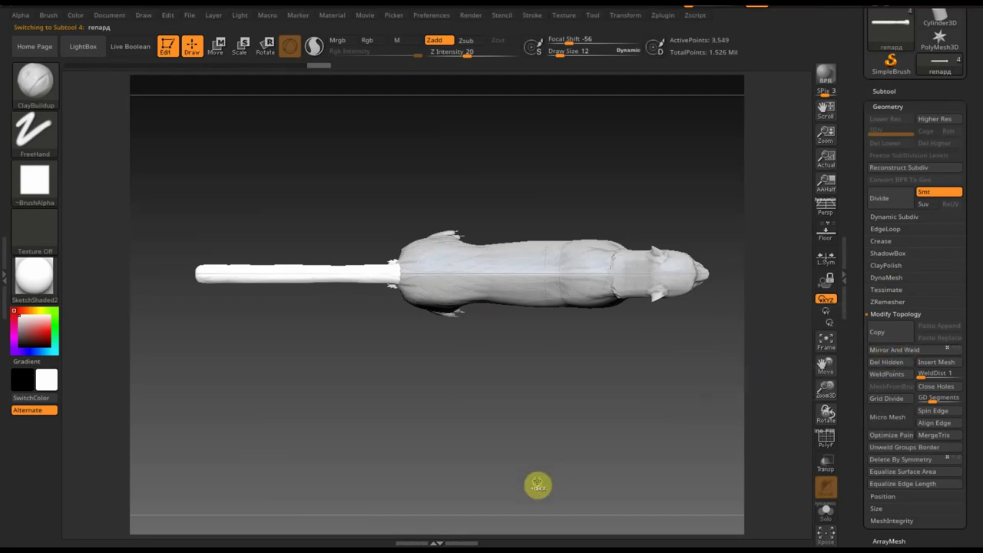
pyautogui.hotkey('ctrl', 'z')
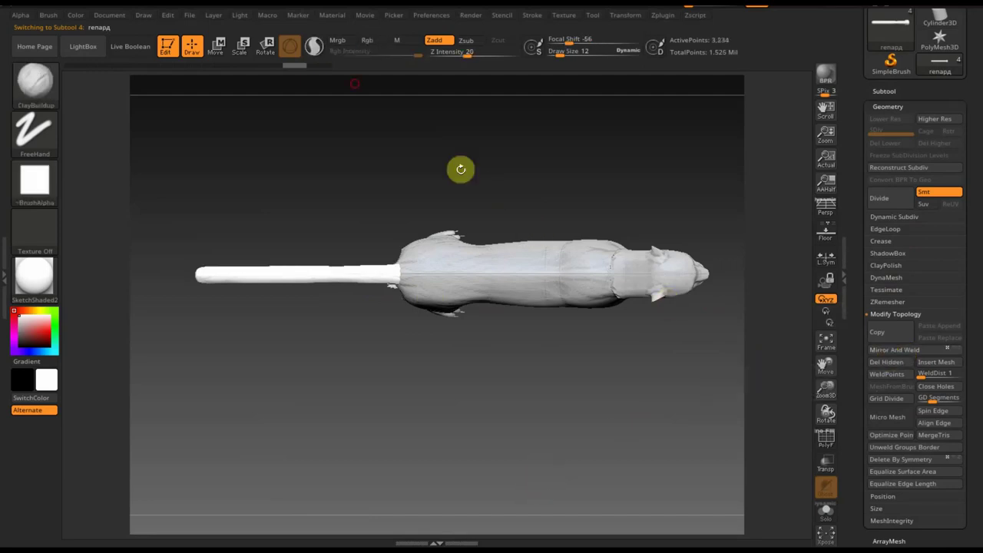
# - Reposition the belly flap with the Move gizmo, then Mirror And Weld it
pyautogui.click(217, 48)
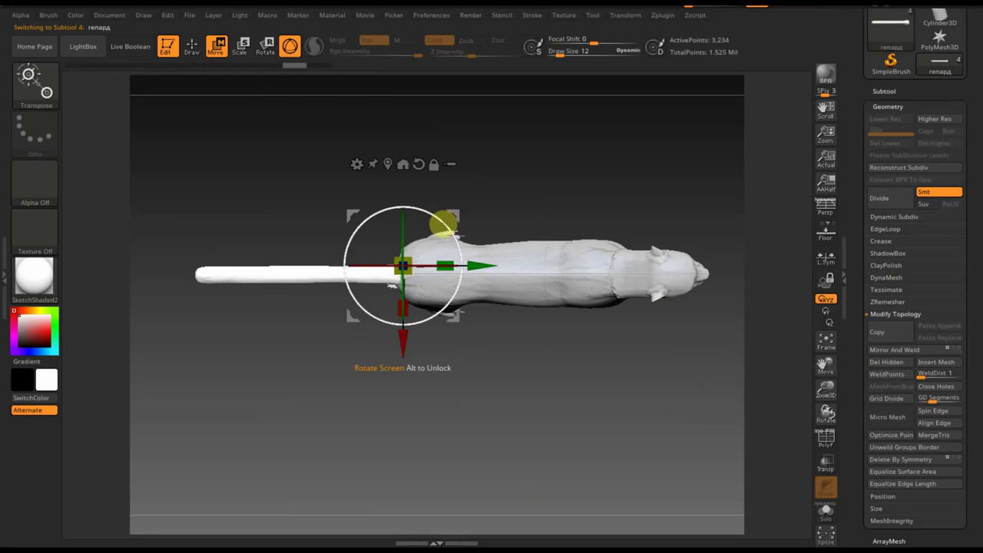
pyautogui.moveTo(404, 342); pyautogui.dragTo(403, 344)
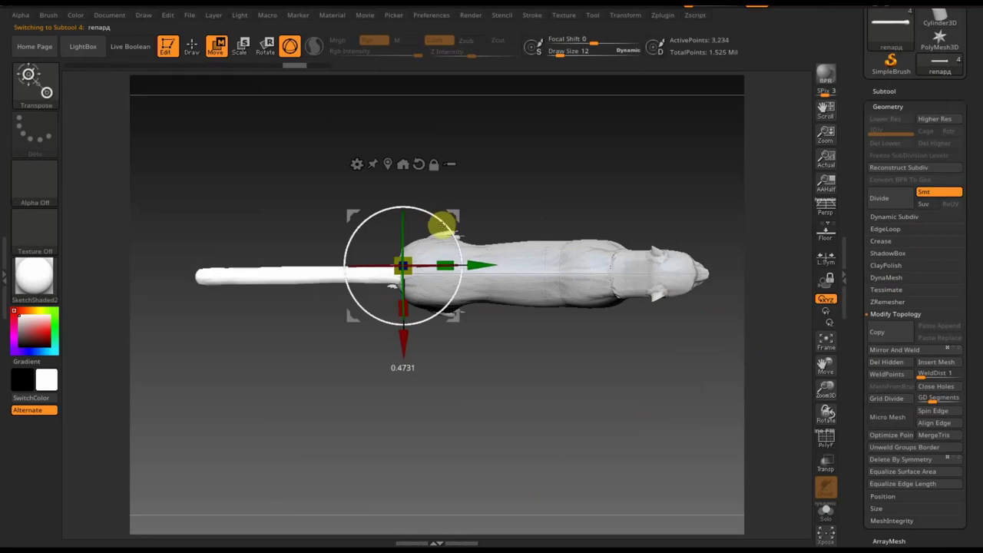
pyautogui.click(898, 351)
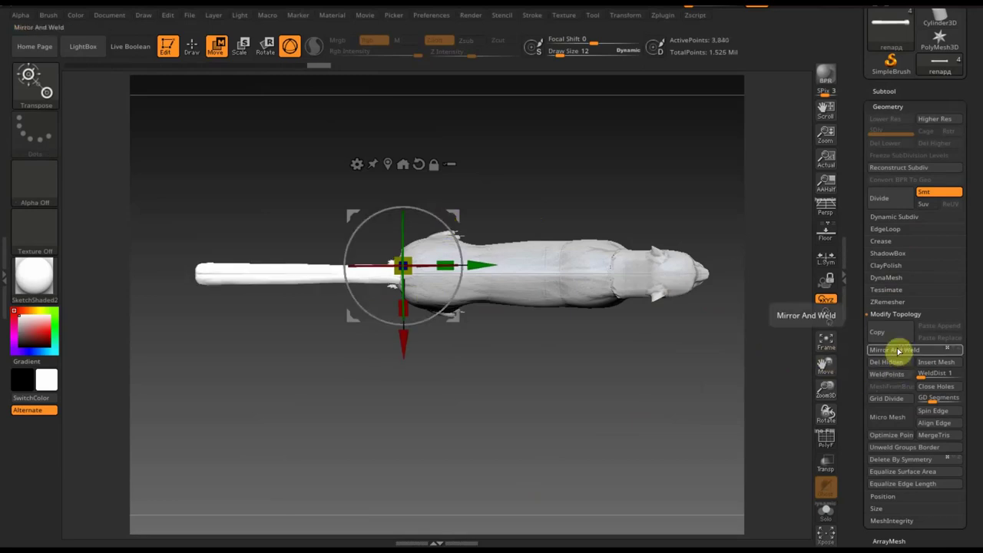
pyautogui.hotkey('ctrl', 'z')
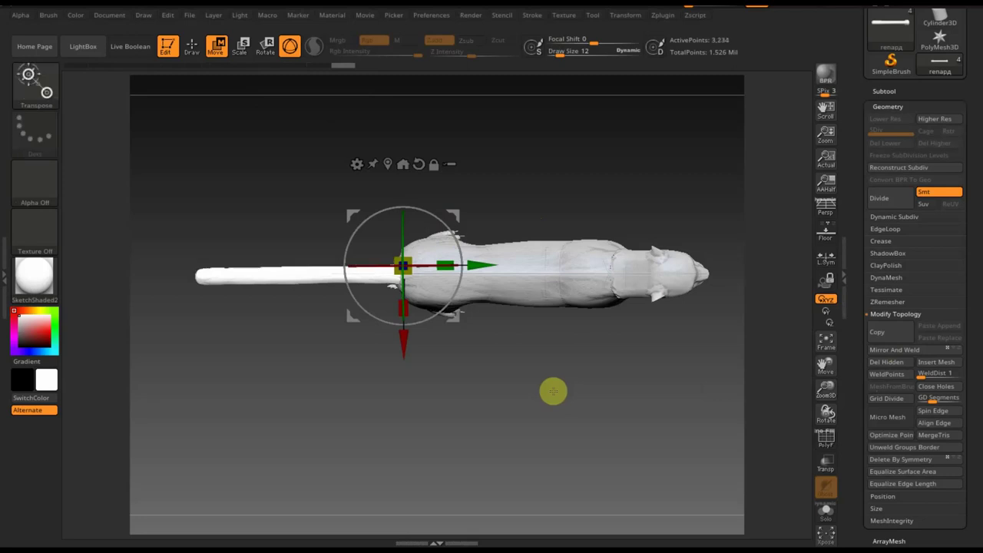
pyautogui.moveTo(459, 246); pyautogui.dragTo(459, 247)
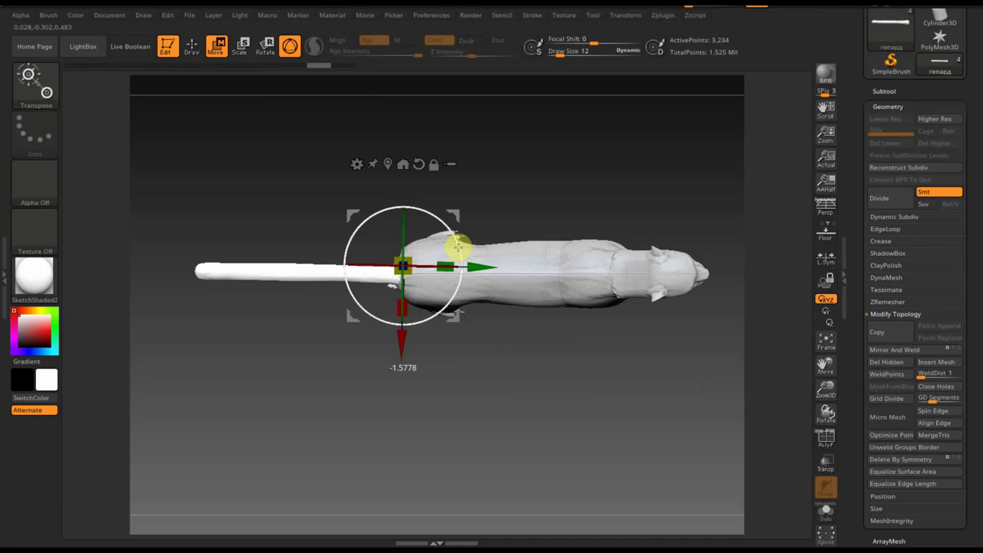
pyautogui.click(914, 349)
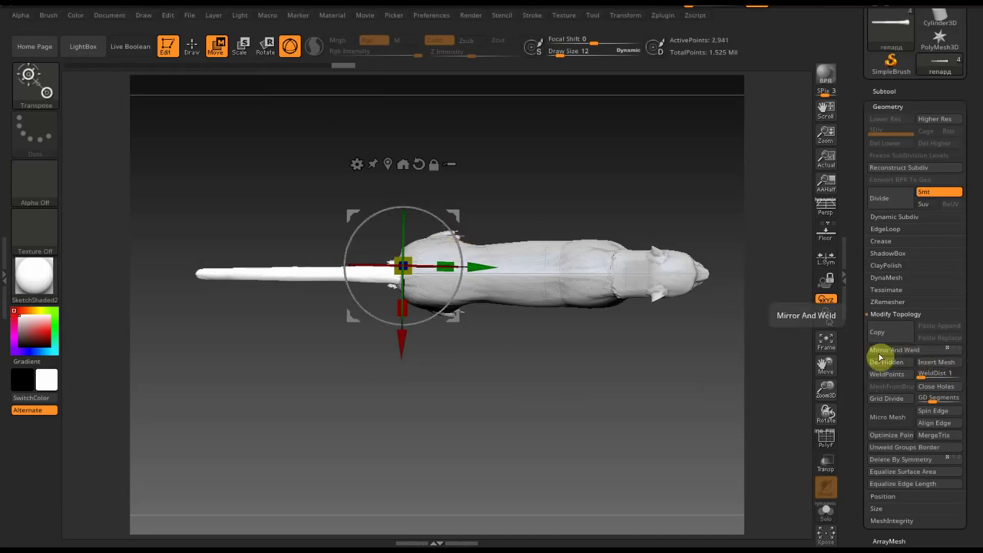
# - DynaMesh the flap piece at resolution 1104
pyautogui.moveTo(560, 474); pyautogui.dragTo(555, 373)
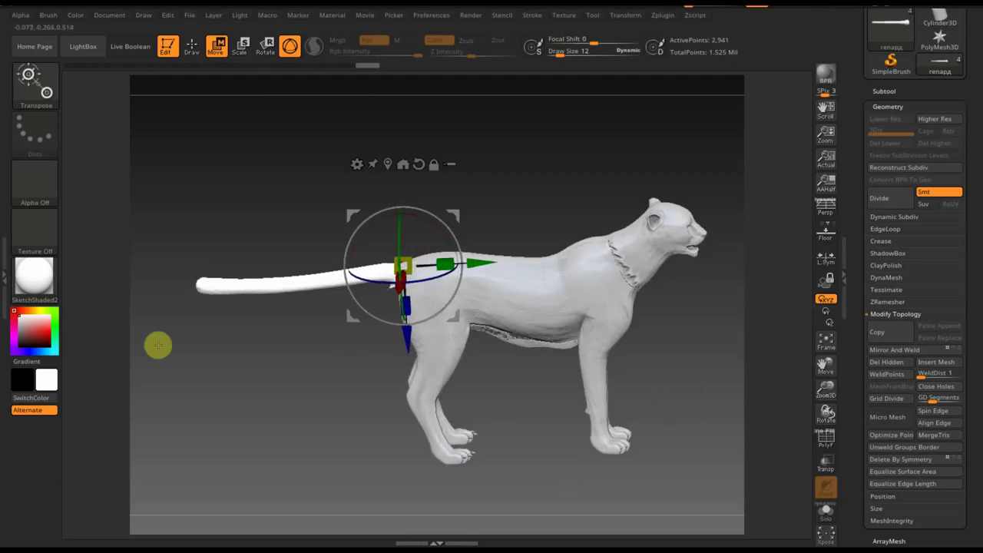
pyautogui.click(192, 42)
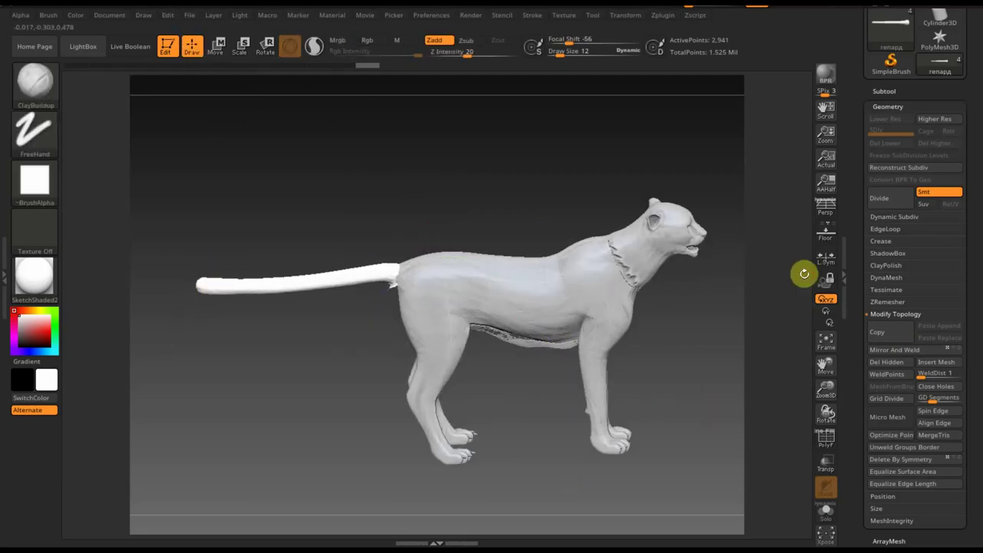
pyautogui.click(888, 279)
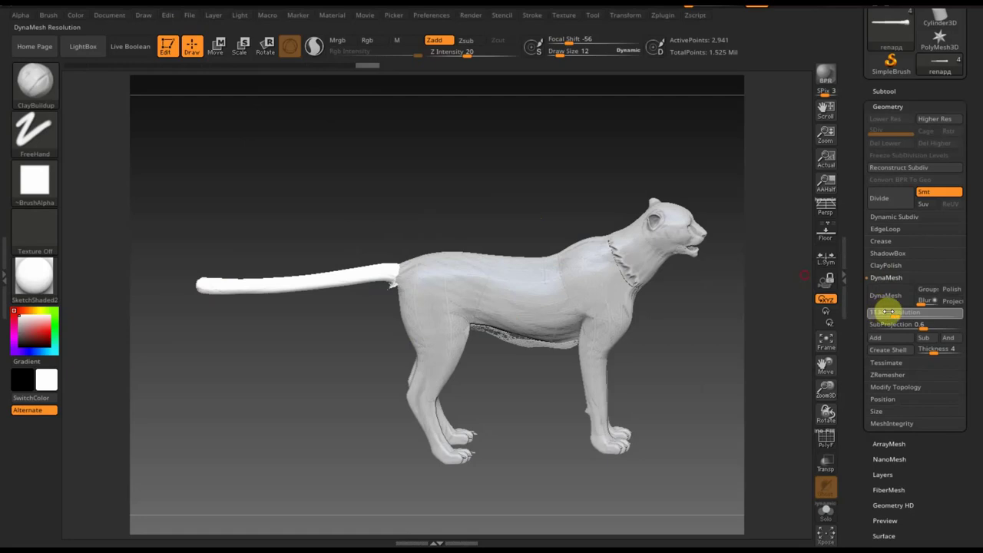
pyautogui.click(887, 312)
pyautogui.click(891, 299)
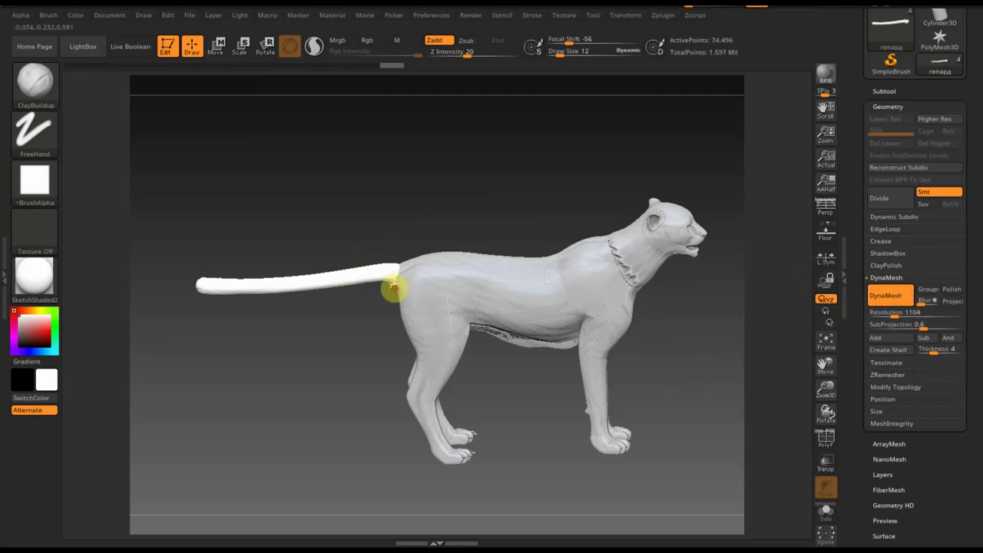
# - Zoom in on the hind leg and belly flap and select the body subtool
pyautogui.moveTo(395, 329)
pyautogui.mouseDown()
pyautogui.moveTo(343, 364)
pyautogui.moveTo(392, 266)
pyautogui.moveTo(391, 312)
pyautogui.mouseUp()
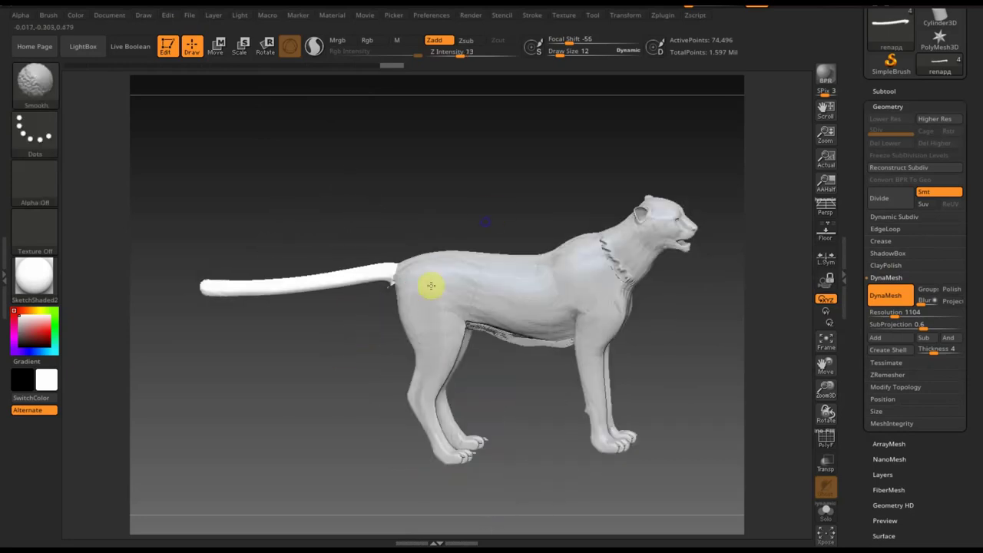
pyautogui.scroll(2, 488, 208)
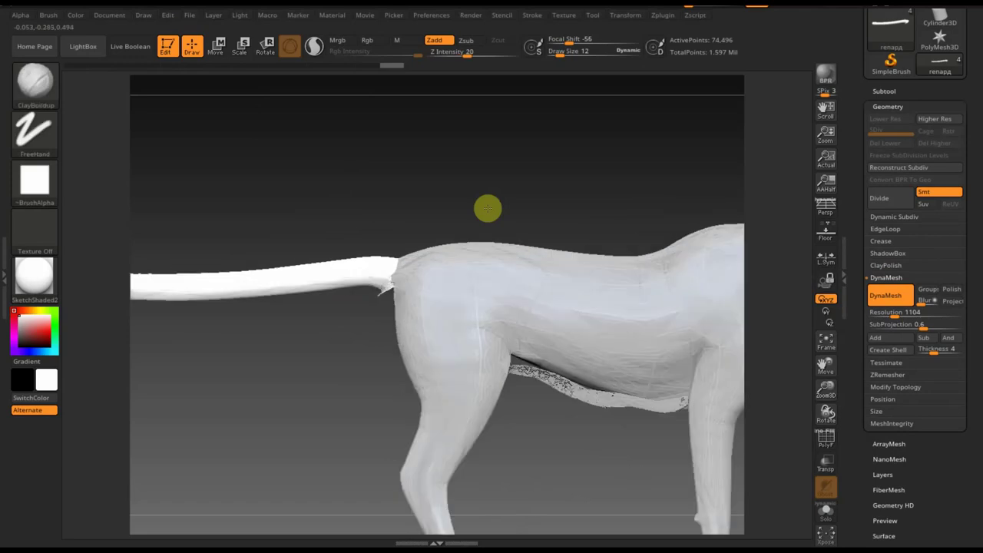
pyautogui.keyDown('alt'); pyautogui.moveTo(619, 461); pyautogui.dragTo(454, 377); pyautogui.keyUp('alt')
pyautogui.scroll(3, 495, 446)
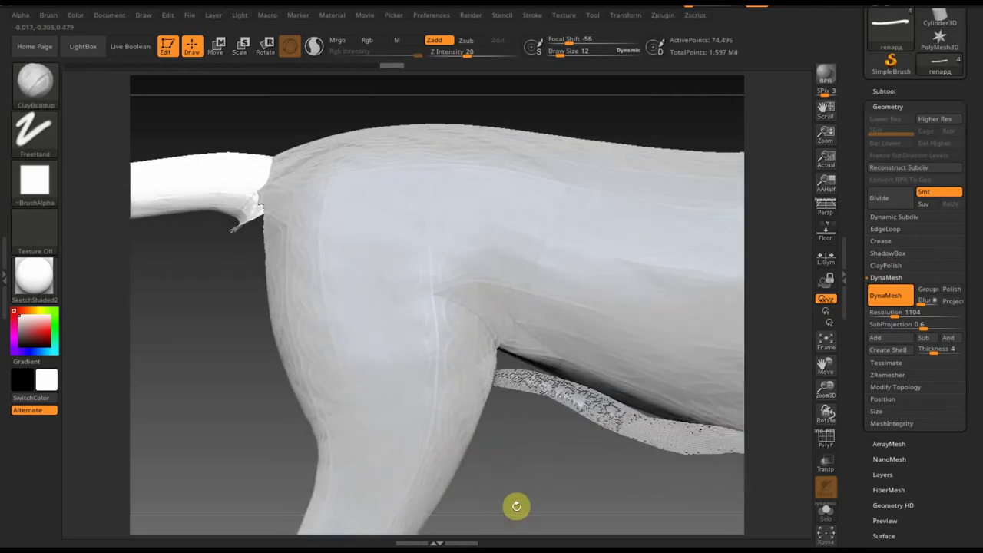
pyautogui.moveTo(515, 505)
pyautogui.keyDown('alt'); pyautogui.mouseDown()
pyautogui.moveTo(456, 248)
pyautogui.moveTo(435, 205)
pyautogui.moveTo(421, 211)
pyautogui.moveTo(395, 336)
pyautogui.mouseUp(); pyautogui.keyUp('alt')
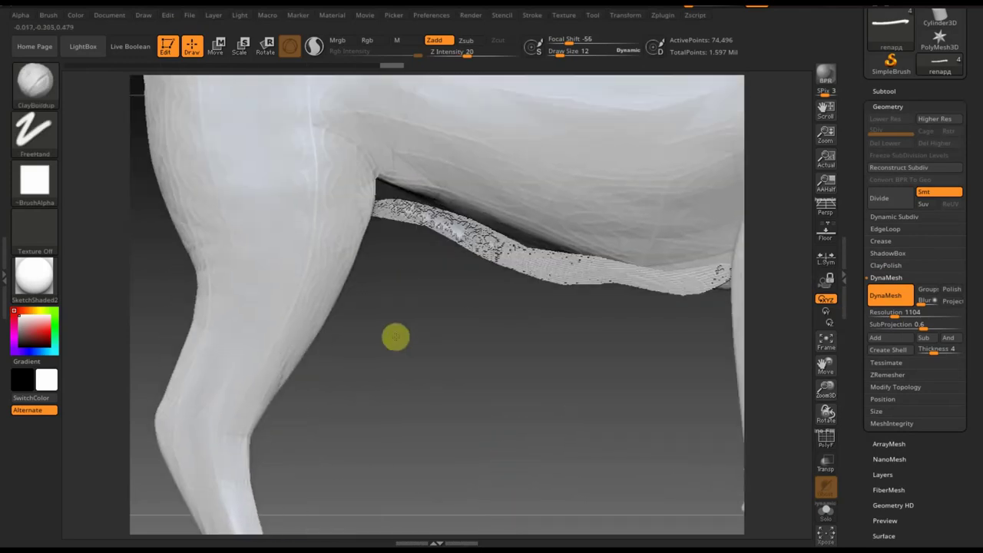
pyautogui.keyDown('alt'); pyautogui.click(456, 224); pyautogui.keyUp('alt')
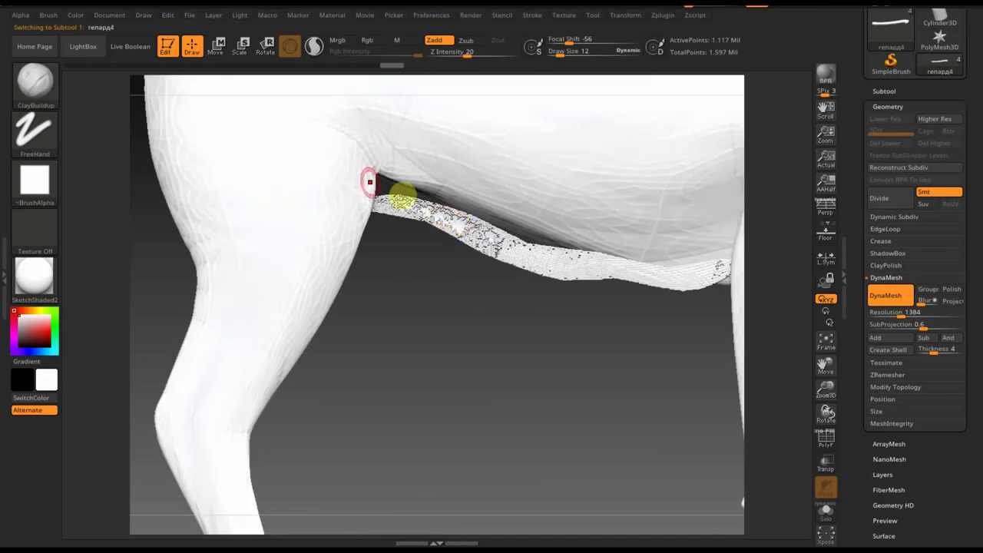
# - Set Draw Size to 26 and build up clay where the flap meets the leg
pyautogui.moveTo(441, 272)
pyautogui.mouseDown()
pyautogui.moveTo(455, 322)
pyautogui.moveTo(450, 311)
pyautogui.mouseUp()
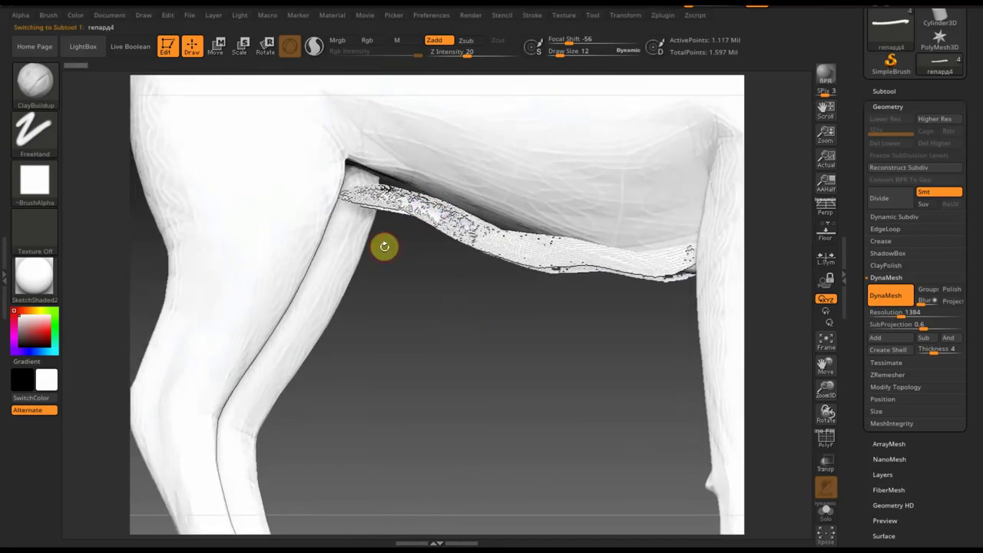
pyautogui.click(213, 48)
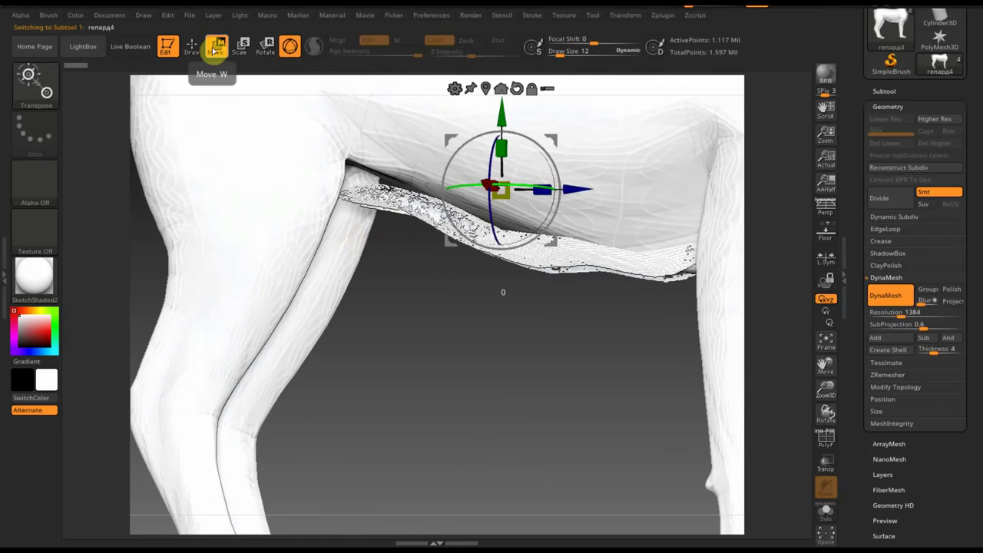
pyautogui.click(192, 46)
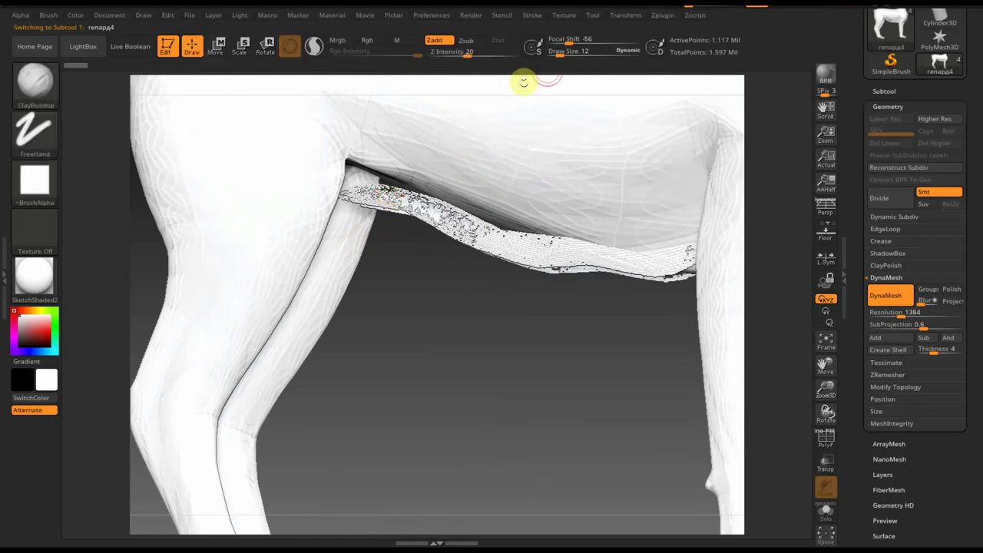
pyautogui.moveTo(566, 51); pyautogui.dragTo(564, 55)
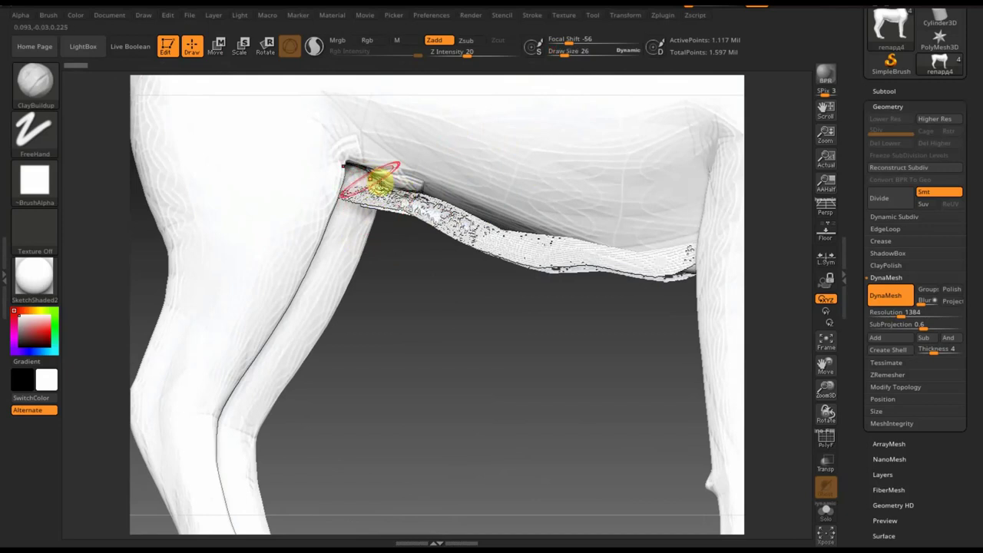
pyautogui.moveTo(378, 181)
pyautogui.mouseDown()
pyautogui.moveTo(351, 187)
pyautogui.moveTo(405, 193)
pyautogui.moveTo(465, 229)
pyautogui.moveTo(515, 241)
pyautogui.mouseUp()
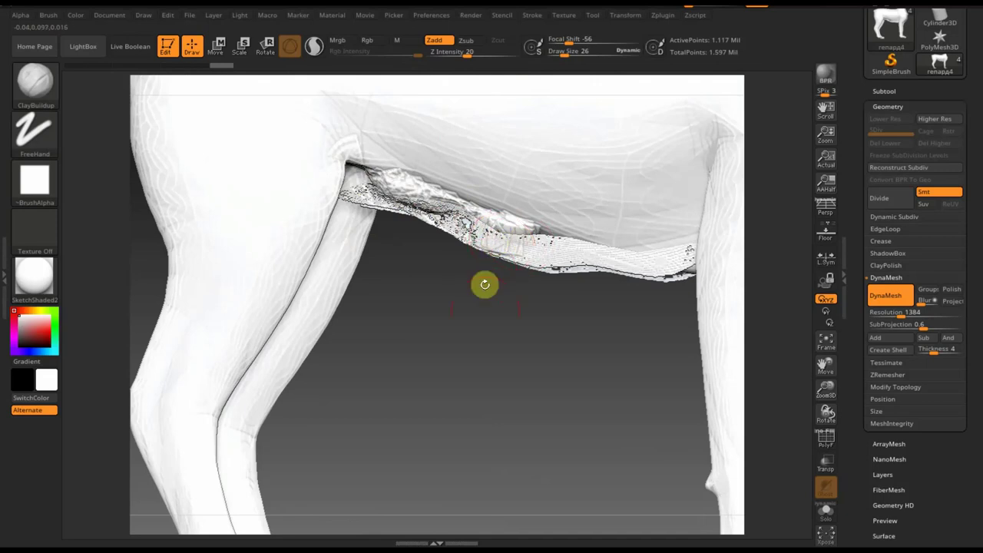
# - Smooth the crumpled flap surface with repeated smoothing dabs
pyautogui.moveTo(484, 284)
pyautogui.mouseDown()
pyautogui.moveTo(496, 329)
pyautogui.moveTo(485, 330)
pyautogui.moveTo(495, 202)
pyautogui.mouseUp()
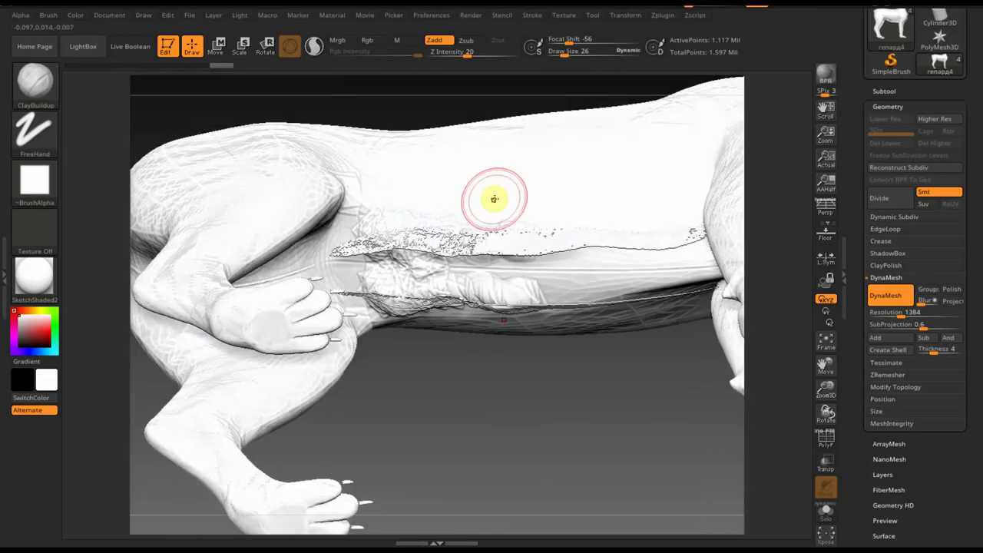
pyautogui.click(495, 199)
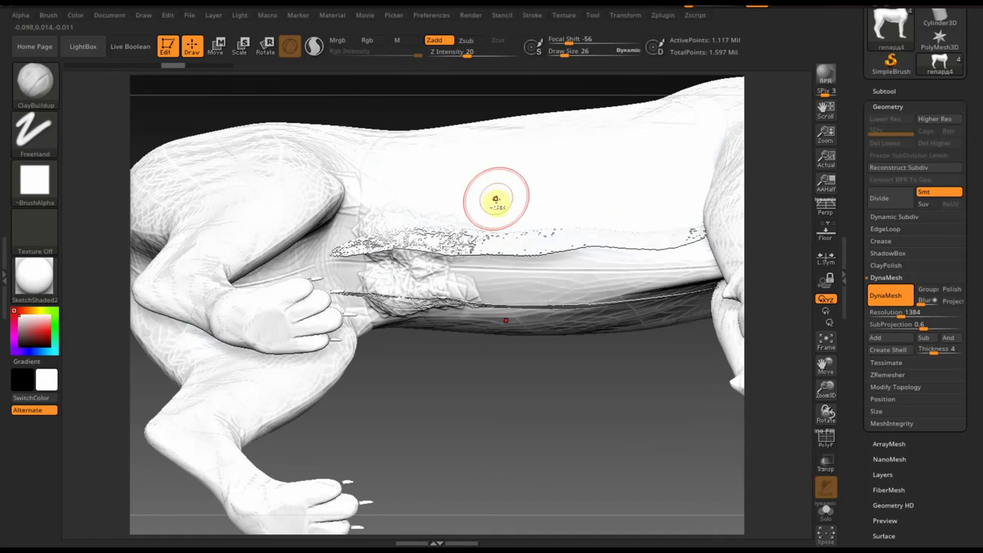
pyautogui.click(495, 199)
pyautogui.click(496, 199)
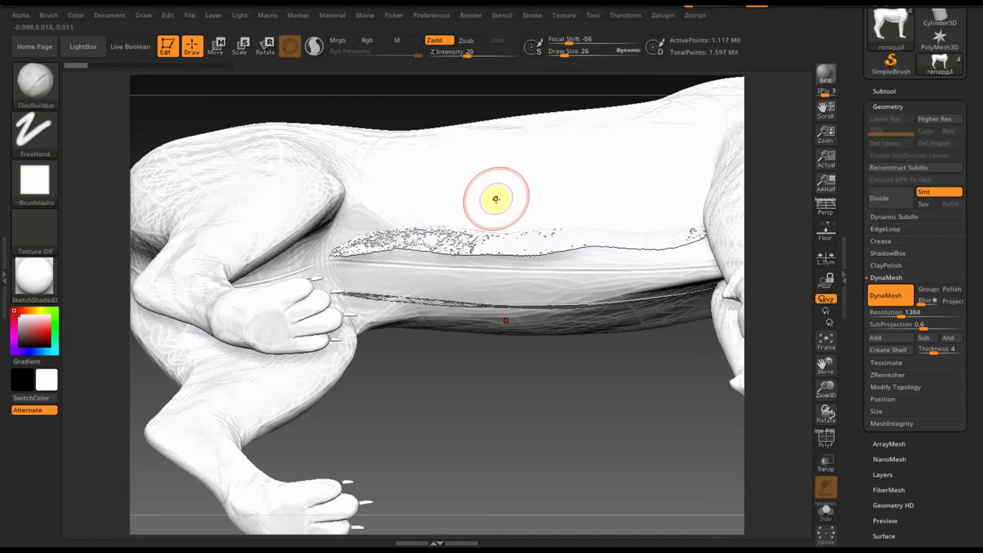
pyautogui.click(495, 199)
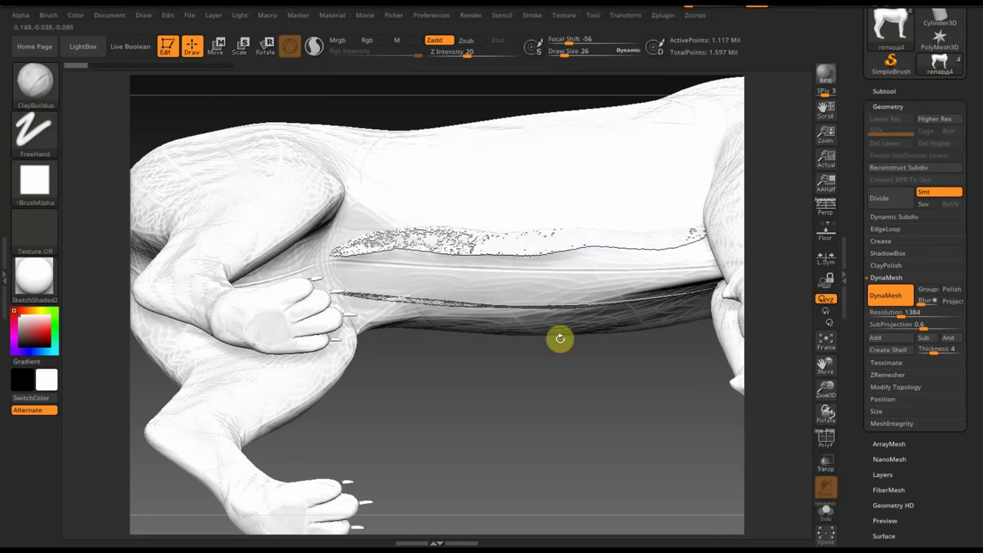
pyautogui.moveTo(560, 339); pyautogui.dragTo(593, 476)
pyautogui.hotkey('ctrl', 'shift')
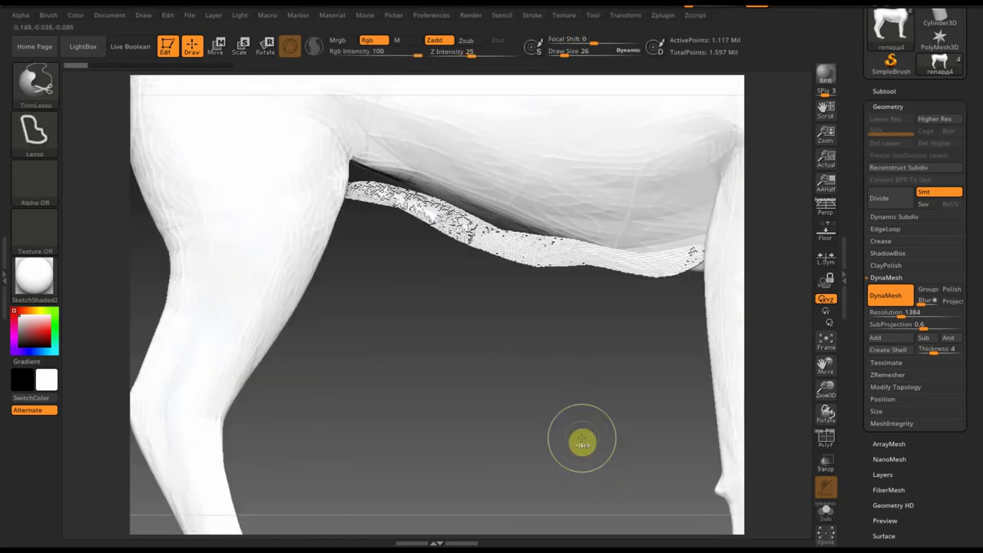
# - Mask the belly with a rectangle and re-DynaMesh the body to about 1.149 million points
pyautogui.moveTo(440, 473)
pyautogui.keyDown('ctrl'); pyautogui.keyDown('shift'); pyautogui.mouseDown()
pyautogui.moveTo(695, 290)
pyautogui.moveTo(702, 251)
pyautogui.moveTo(630, 257)
pyautogui.moveTo(366, 176)
pyautogui.moveTo(344, 196)
pyautogui.mouseUp(); pyautogui.keyUp('shift'); pyautogui.keyUp('ctrl')
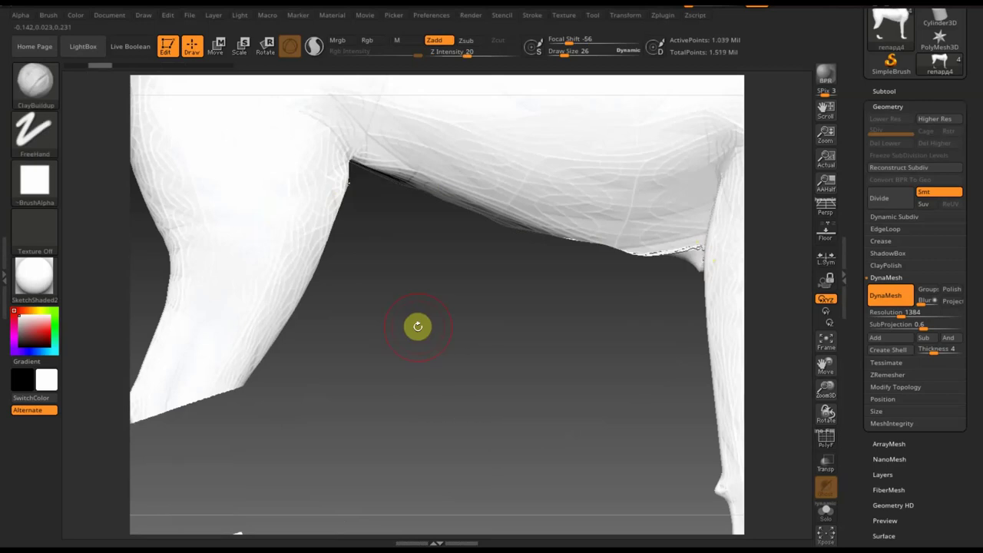
pyautogui.keyDown('alt'); pyautogui.moveTo(483, 349); pyautogui.dragTo(474, 235); pyautogui.keyUp('alt')
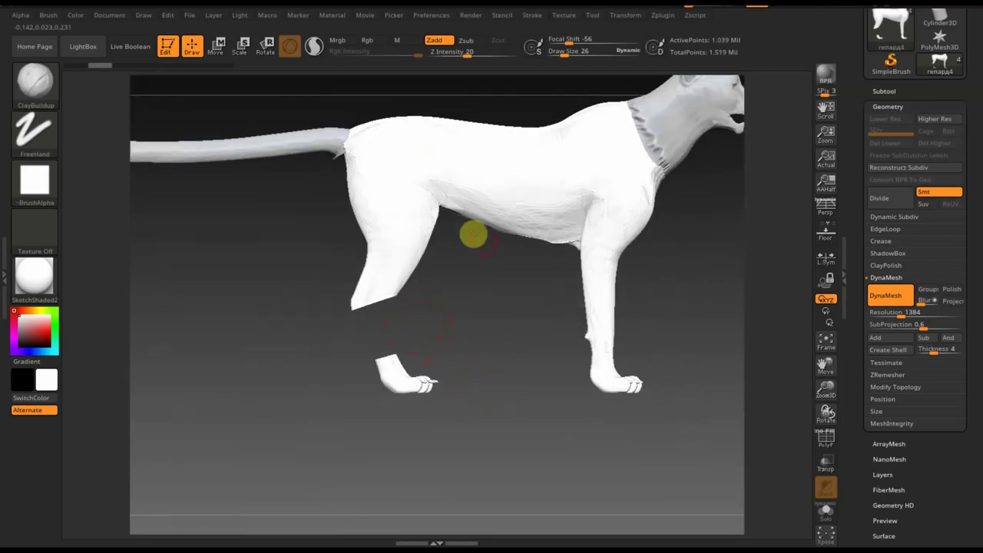
pyautogui.press('ctrl')
pyautogui.press('ctrl')
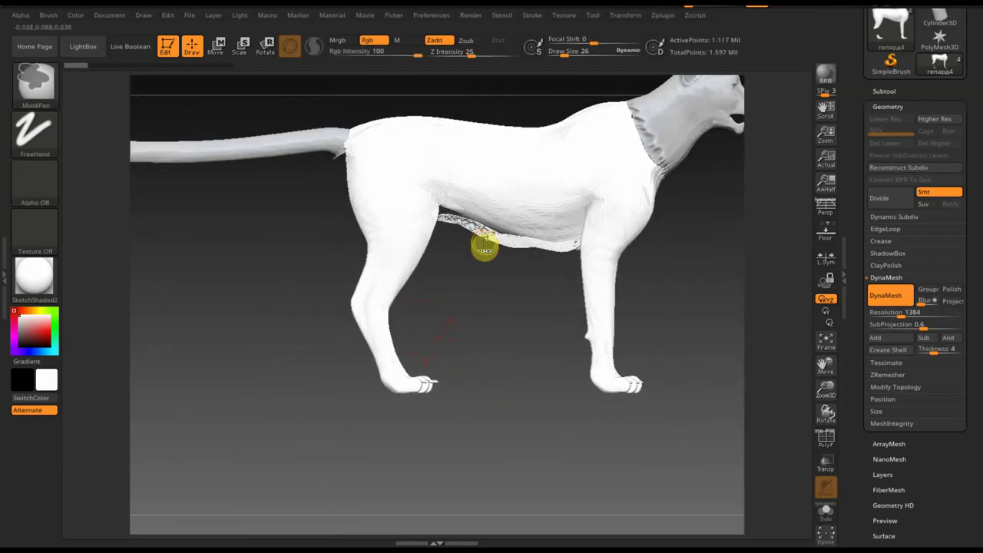
pyautogui.keyDown('ctrl'); pyautogui.moveTo(487, 387); pyautogui.dragTo(562, 308); pyautogui.keyUp('ctrl')
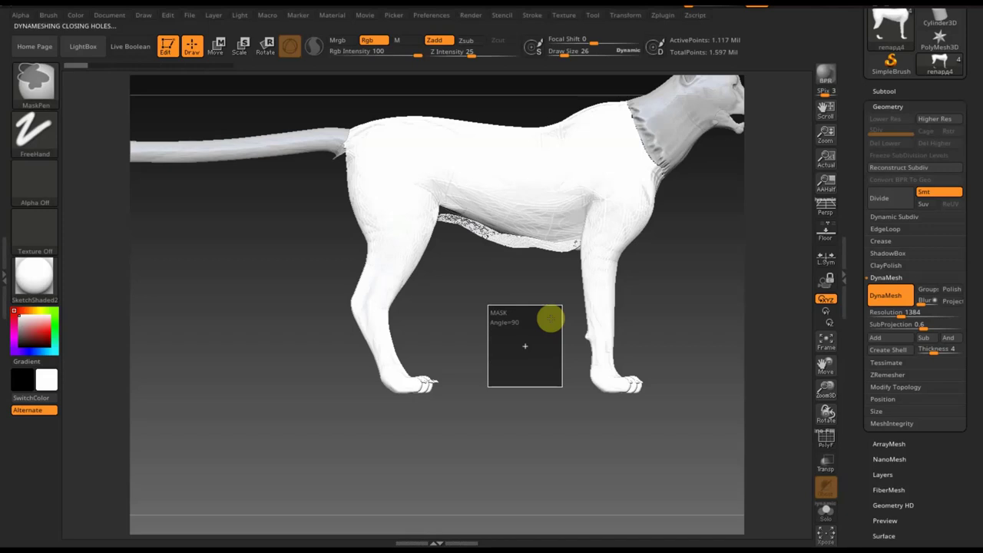
pyautogui.keyDown('ctrl'); pyautogui.moveTo(550, 318); pyautogui.dragTo(551, 318); pyautogui.keyUp('ctrl')
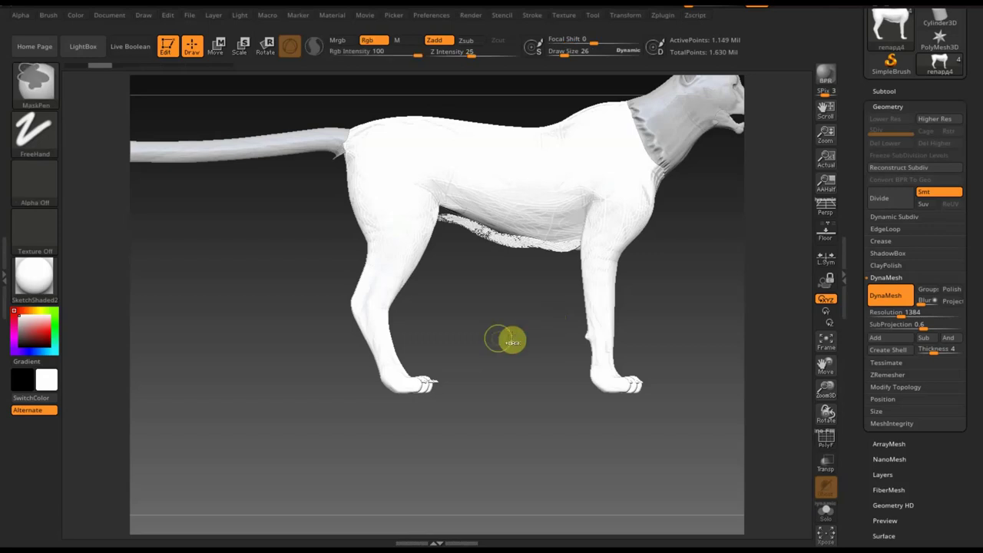
pyautogui.hotkey('ctrl', 'shift')
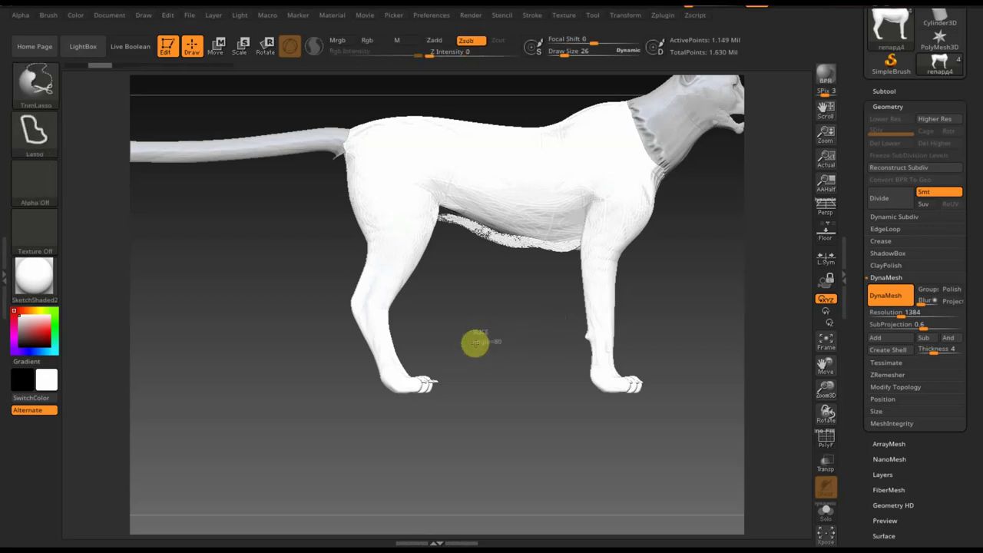
# - TrimLasso off the grey belly flap, undoing a stray cut into the foreleg
pyautogui.moveTo(475, 344)
pyautogui.keyDown('ctrl'); pyautogui.keyDown('shift'); pyautogui.mouseDown()
pyautogui.moveTo(574, 268)
pyautogui.moveTo(558, 241)
pyautogui.moveTo(474, 223)
pyautogui.moveTo(419, 287)
pyautogui.moveTo(423, 335)
pyautogui.moveTo(465, 397)
pyautogui.moveTo(504, 407)
pyautogui.moveTo(548, 373)
pyautogui.moveTo(573, 263)
pyautogui.mouseUp(); pyautogui.keyUp('shift'); pyautogui.keyUp('ctrl')
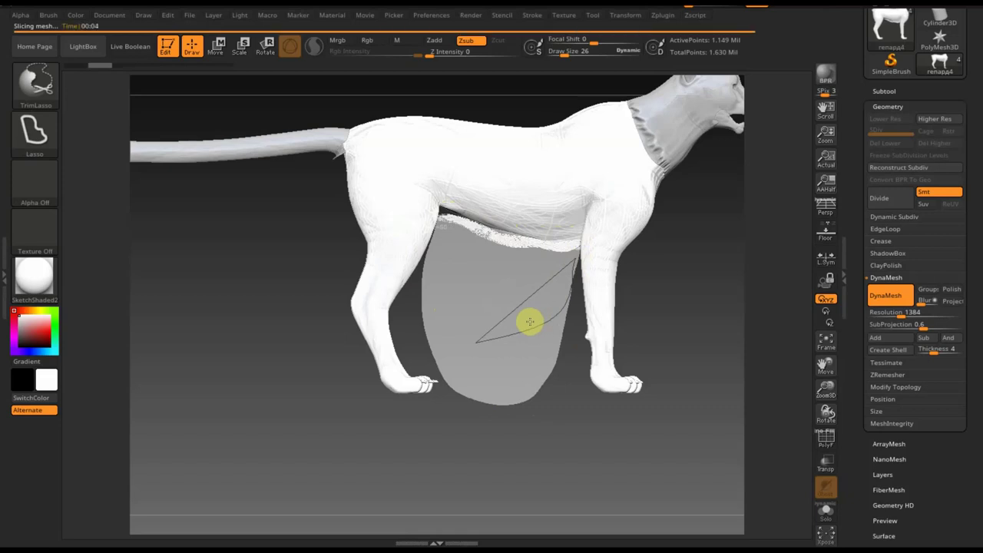
pyautogui.moveTo(533, 324)
pyautogui.keyDown('ctrl'); pyautogui.keyDown('shift'); pyautogui.mouseDown()
pyautogui.moveTo(571, 340)
pyautogui.moveTo(529, 318)
pyautogui.moveTo(529, 297)
pyautogui.moveTo(497, 300)
pyautogui.moveTo(497, 344)
pyautogui.moveTo(523, 369)
pyautogui.moveTo(516, 377)
pyautogui.moveTo(471, 358)
pyautogui.moveTo(495, 315)
pyautogui.moveTo(491, 131)
pyautogui.moveTo(494, 358)
pyautogui.moveTo(468, 226)
pyautogui.moveTo(445, 213)
pyautogui.moveTo(451, 280)
pyautogui.moveTo(478, 270)
pyautogui.mouseUp(); pyautogui.keyUp('shift'); pyautogui.keyUp('ctrl')
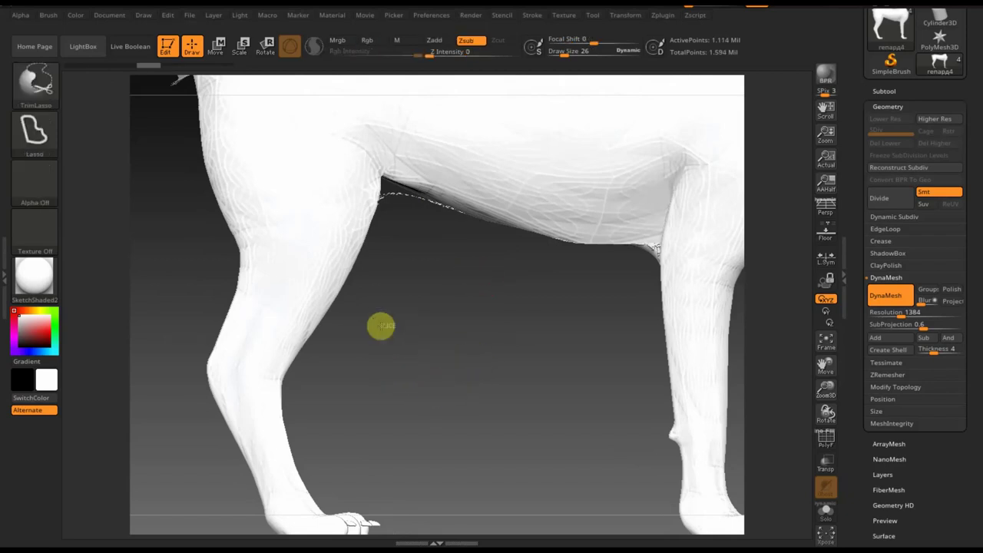
pyautogui.moveTo(384, 323)
pyautogui.keyDown('ctrl'); pyautogui.keyDown('shift'); pyautogui.mouseDown()
pyautogui.moveTo(462, 261)
pyautogui.moveTo(465, 226)
pyautogui.moveTo(461, 208)
pyautogui.moveTo(390, 187)
pyautogui.mouseUp(); pyautogui.keyUp('shift'); pyautogui.keyUp('ctrl')
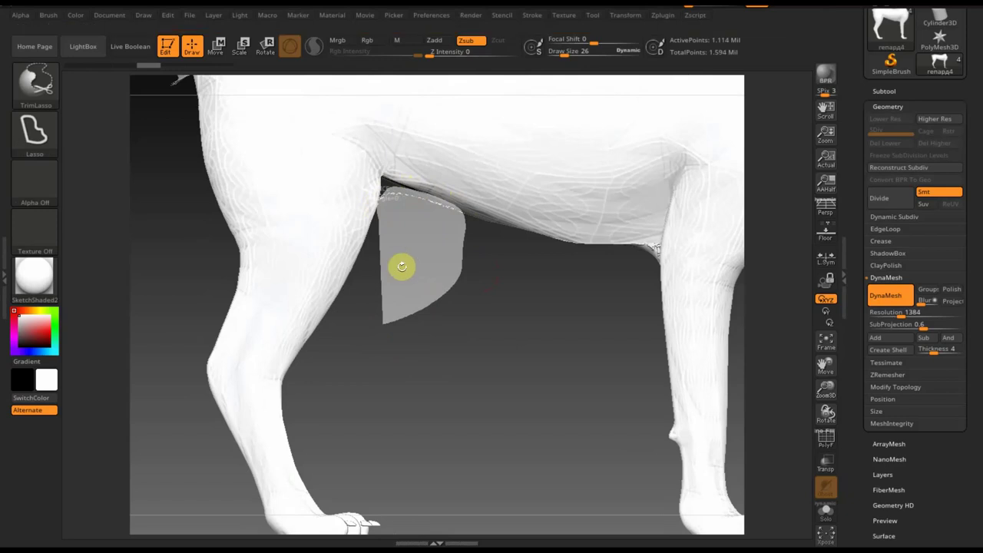
pyautogui.hotkey('ctrl', 'z')
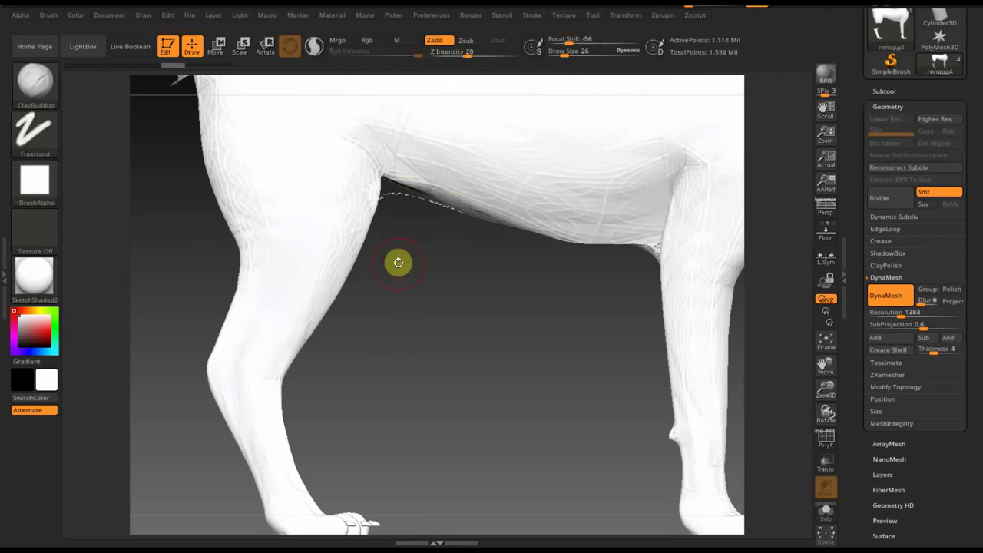
pyautogui.moveTo(493, 329)
pyautogui.mouseDown()
pyautogui.moveTo(481, 305)
pyautogui.moveTo(474, 323)
pyautogui.moveTo(476, 310)
pyautogui.moveTo(494, 351)
pyautogui.mouseUp()
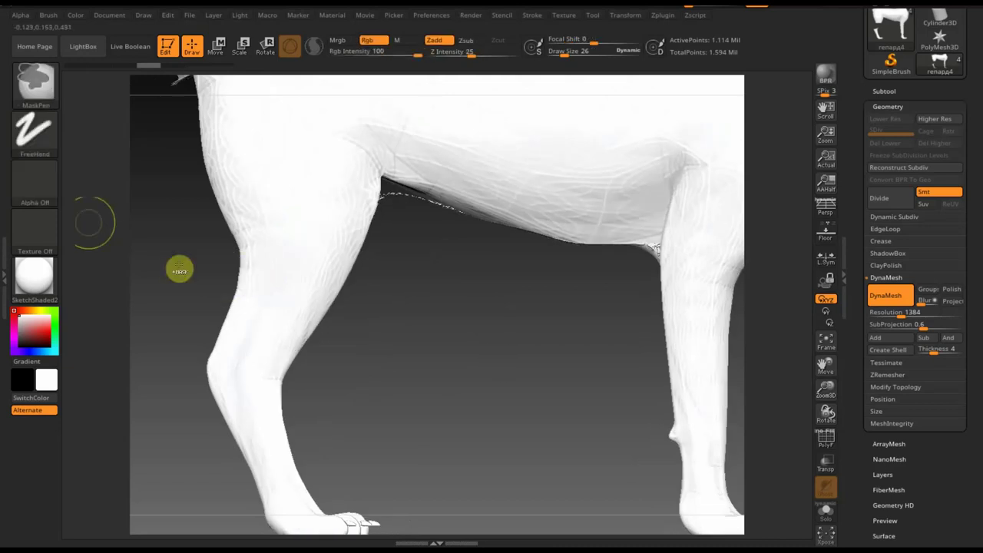
# - Switch the MaskPen stroke to Curve, then to Lasso
pyautogui.keyDown('ctrl'); pyautogui.click(44, 135); pyautogui.keyUp('ctrl')
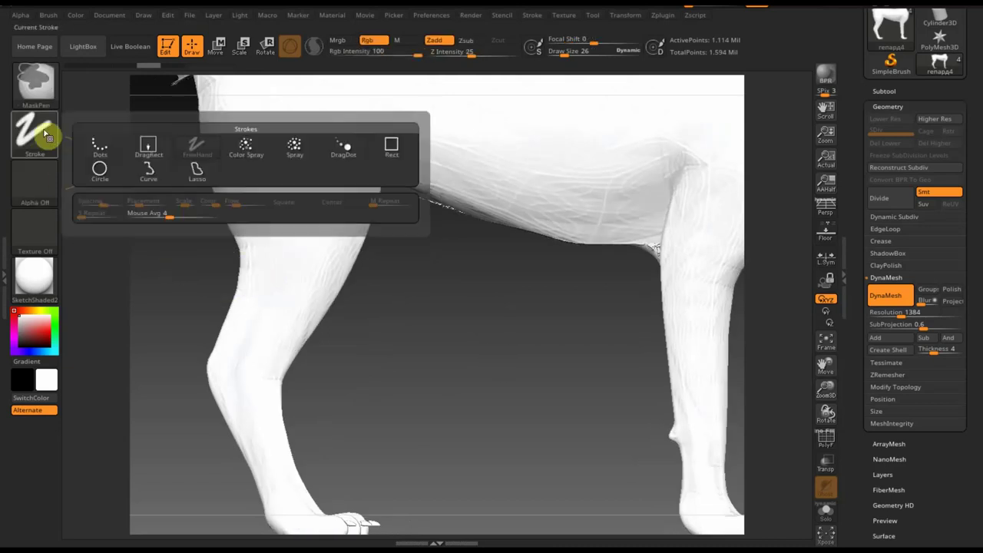
pyautogui.click(154, 172)
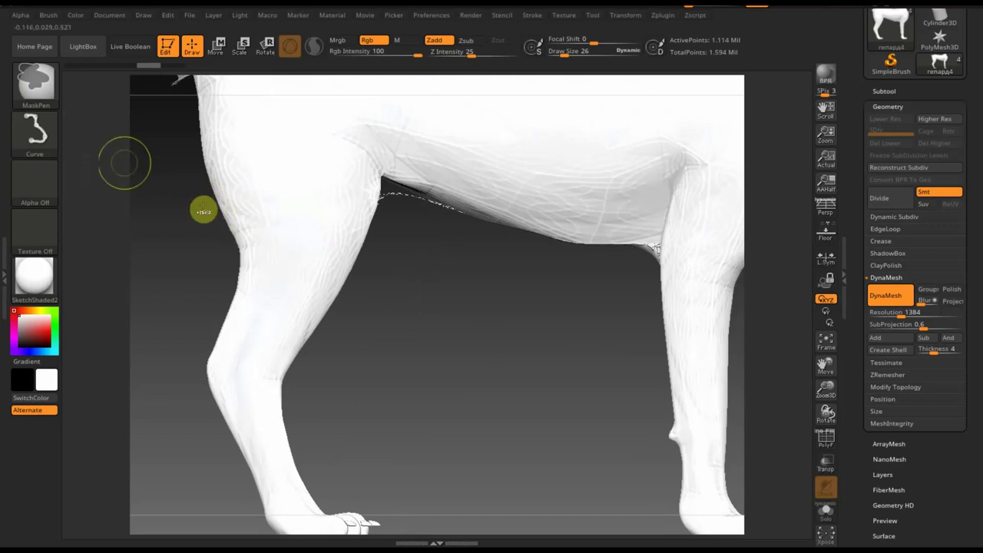
pyautogui.click(56, 140)
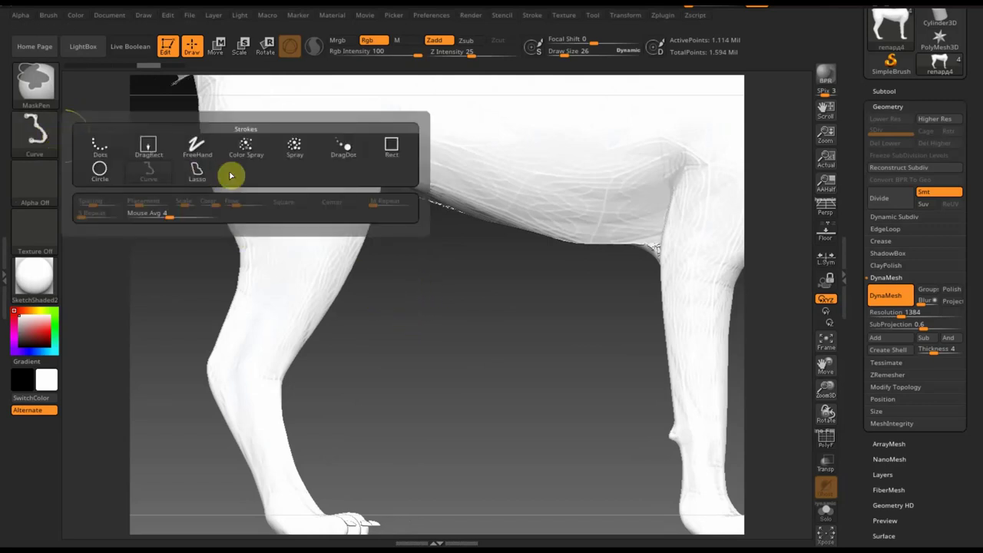
pyautogui.click(201, 175)
# - Lasso-mask the area behind the foreleg and the seam under the belly
pyautogui.moveTo(419, 313)
pyautogui.keyDown('ctrl'); pyautogui.mouseDown()
pyautogui.moveTo(469, 244)
pyautogui.moveTo(385, 185)
pyautogui.mouseUp(); pyautogui.keyUp('ctrl')
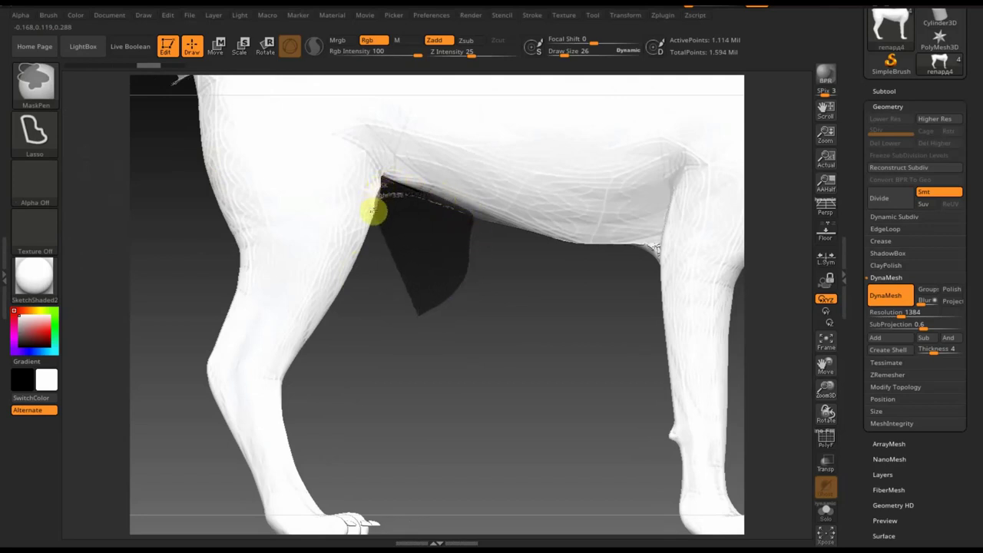
pyautogui.keyDown('ctrl'); pyautogui.moveTo(373, 211); pyautogui.dragTo(380, 230); pyautogui.keyUp('ctrl')
pyautogui.moveTo(472, 340)
pyautogui.mouseDown()
pyautogui.moveTo(450, 312)
pyautogui.moveTo(460, 298)
pyautogui.moveTo(467, 138)
pyautogui.moveTo(450, 187)
pyautogui.mouseUp()
pyautogui.press('ctrl')
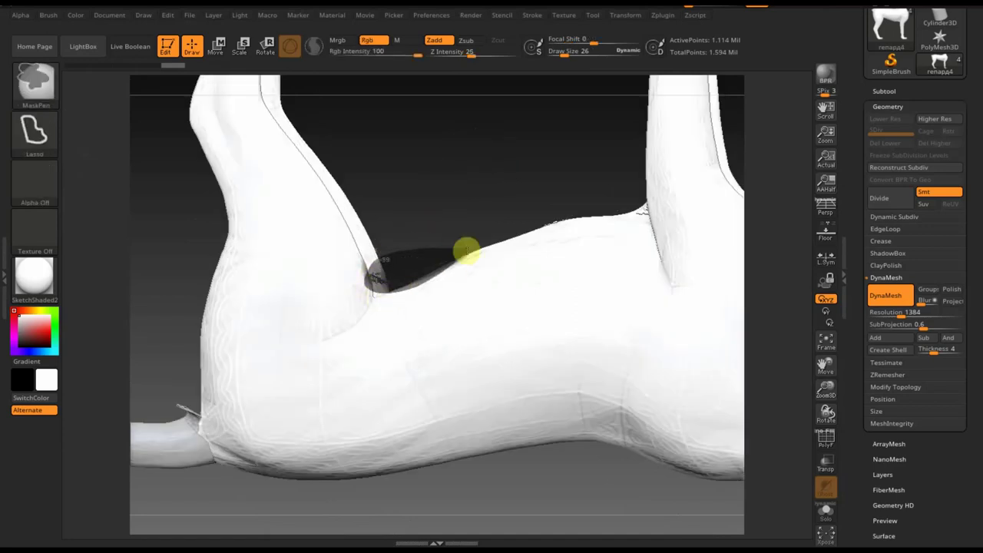
pyautogui.keyDown('ctrl'); pyautogui.moveTo(466, 251); pyautogui.dragTo(476, 244); pyautogui.keyUp('ctrl')
pyautogui.moveTo(487, 165)
pyautogui.mouseDown()
pyautogui.moveTo(489, 259)
pyautogui.moveTo(470, 195)
pyautogui.moveTo(459, 193)
pyautogui.moveTo(450, 243)
pyautogui.moveTo(460, 362)
pyautogui.moveTo(514, 367)
pyautogui.mouseUp()
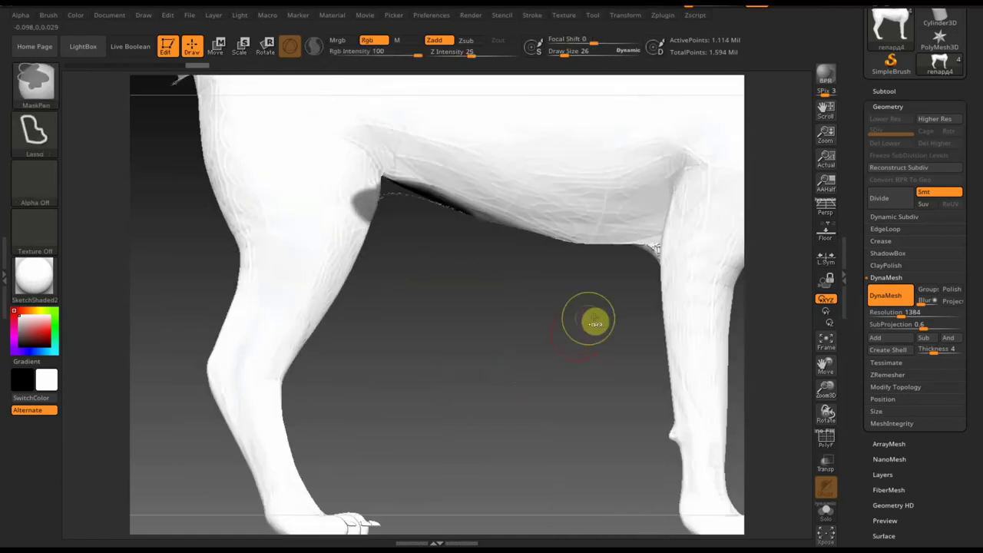
pyautogui.moveTo(592, 321)
pyautogui.mouseDown()
pyautogui.moveTo(553, 320)
pyautogui.moveTo(542, 285)
pyautogui.moveTo(546, 277)
pyautogui.moveTo(576, 292)
pyautogui.moveTo(569, 325)
pyautogui.moveTo(630, 264)
pyautogui.moveTo(635, 236)
pyautogui.mouseUp()
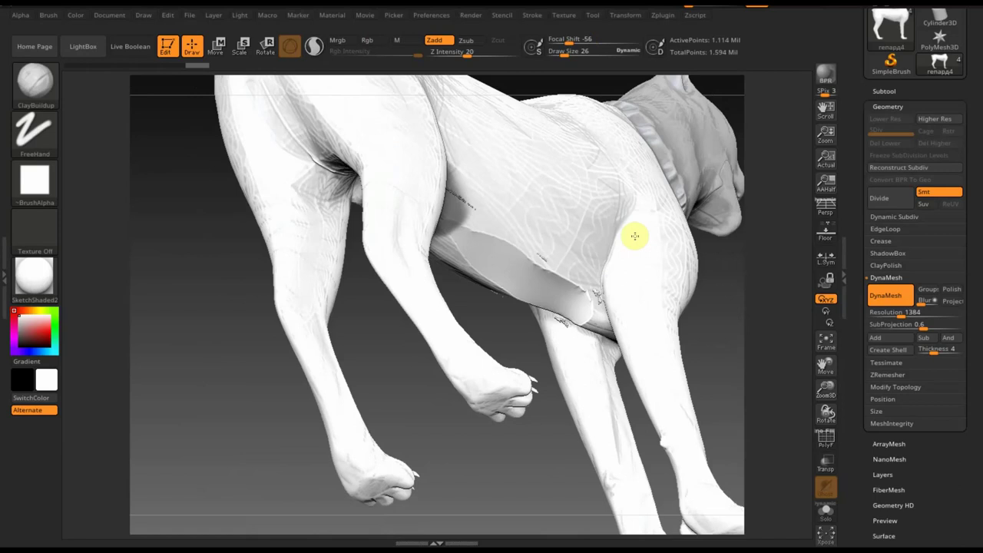
# - Lasso-mask more wedges across the belly seam and up toward the foreleg from underneath
pyautogui.press('ctrl')
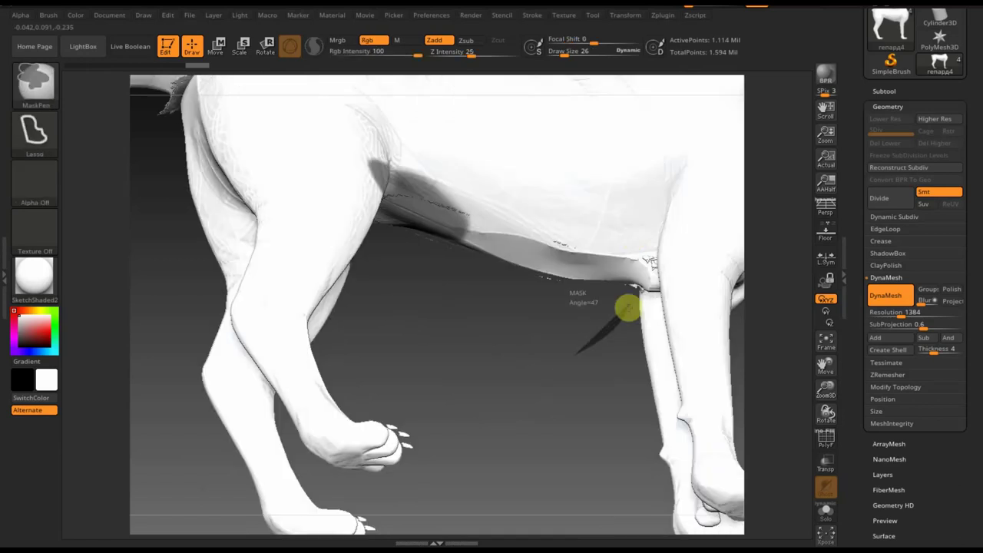
pyautogui.moveTo(628, 308)
pyautogui.keyDown('ctrl'); pyautogui.mouseDown()
pyautogui.moveTo(638, 285)
pyautogui.moveTo(523, 275)
pyautogui.mouseUp(); pyautogui.keyUp('ctrl')
pyautogui.moveTo(535, 312)
pyautogui.mouseDown()
pyautogui.moveTo(529, 362)
pyautogui.moveTo(533, 224)
pyautogui.moveTo(553, 103)
pyautogui.mouseUp()
pyautogui.moveTo(427, 163)
pyautogui.keyDown('ctrl'); pyautogui.mouseDown()
pyautogui.moveTo(396, 227)
pyautogui.moveTo(417, 241)
pyautogui.moveTo(645, 269)
pyautogui.mouseUp(); pyautogui.keyUp('ctrl')
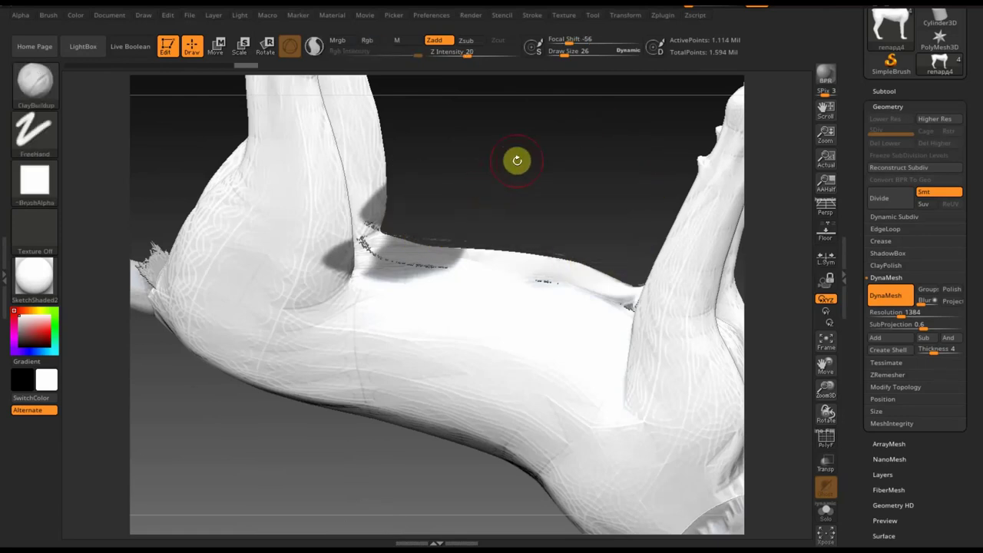
pyautogui.moveTo(517, 160); pyautogui.dragTo(499, 137)
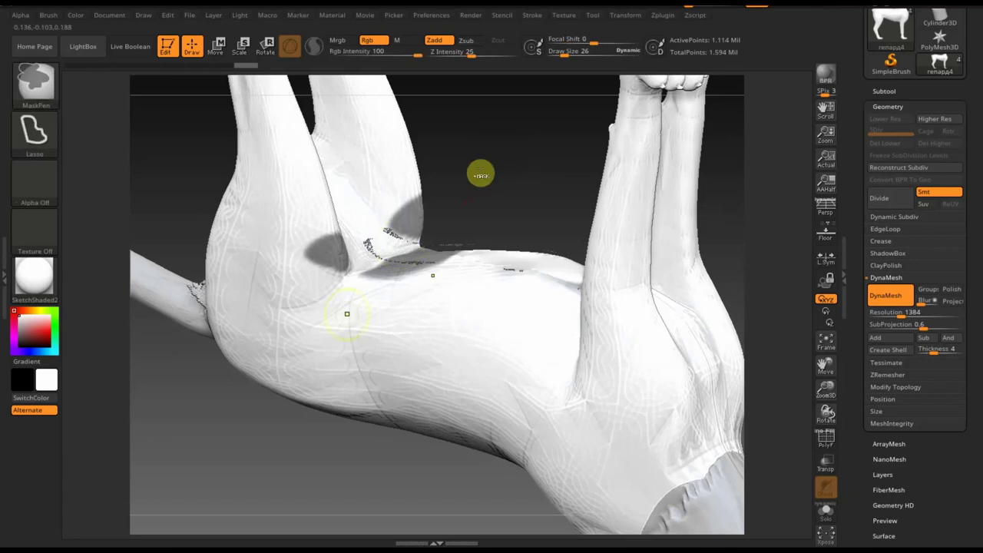
pyautogui.moveTo(207, 426)
pyautogui.keyDown('ctrl'); pyautogui.mouseDown()
pyautogui.moveTo(307, 379)
pyautogui.moveTo(354, 292)
pyautogui.moveTo(333, 203)
pyautogui.moveTo(280, 191)
pyautogui.mouseUp(); pyautogui.keyUp('ctrl')
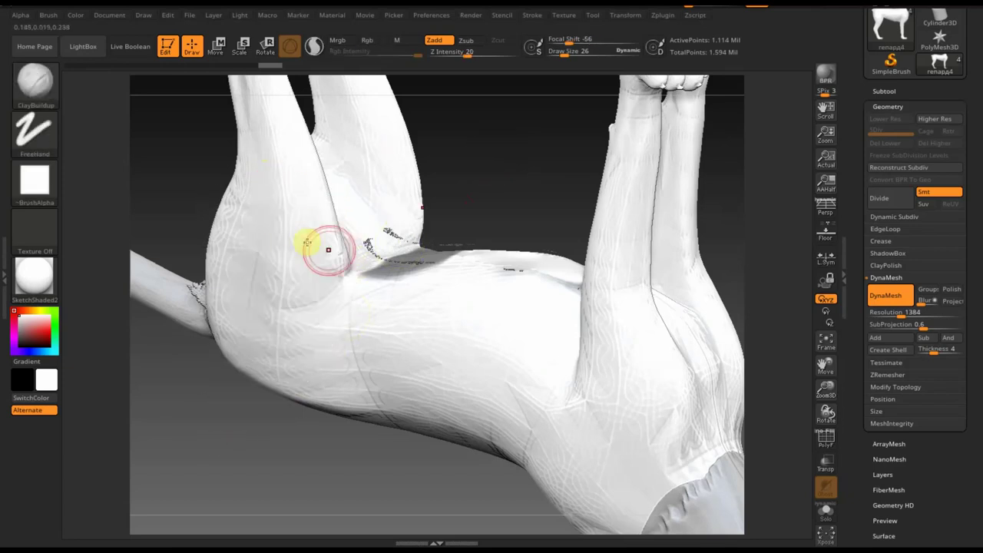
pyautogui.moveTo(542, 136)
pyautogui.mouseDown()
pyautogui.moveTo(540, 125)
pyautogui.moveTo(555, 136)
pyautogui.moveTo(561, 109)
pyautogui.mouseUp()
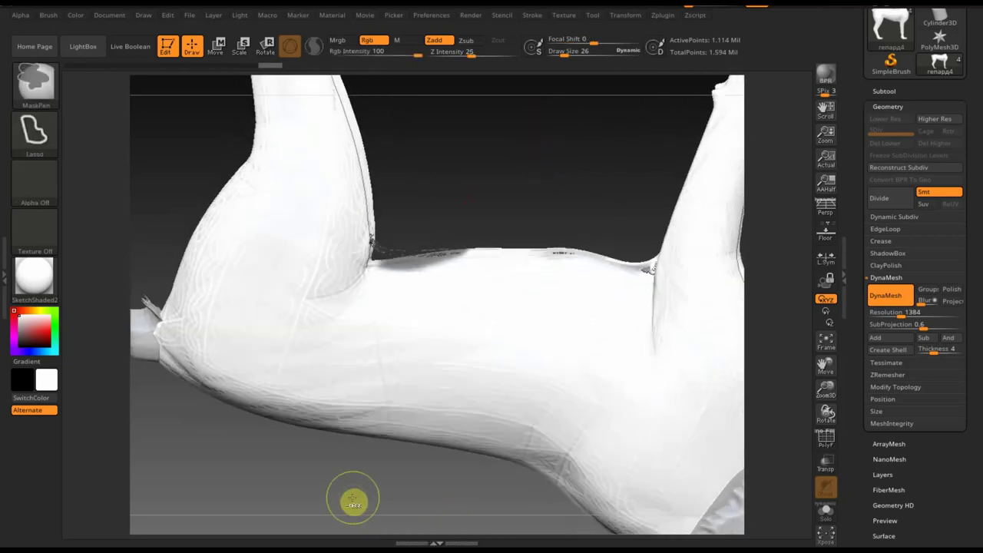
pyautogui.moveTo(353, 498)
pyautogui.keyDown('ctrl'); pyautogui.mouseDown()
pyautogui.moveTo(455, 471)
pyautogui.moveTo(499, 320)
pyautogui.moveTo(448, 279)
pyautogui.moveTo(387, 259)
pyautogui.moveTo(350, 278)
pyautogui.mouseUp(); pyautogui.keyUp('ctrl')
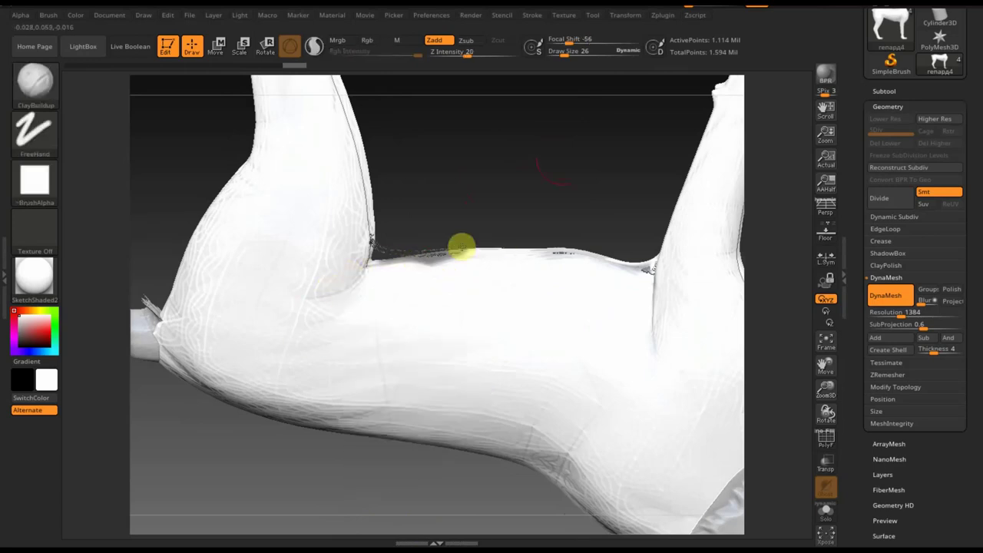
pyautogui.press('ctrl')
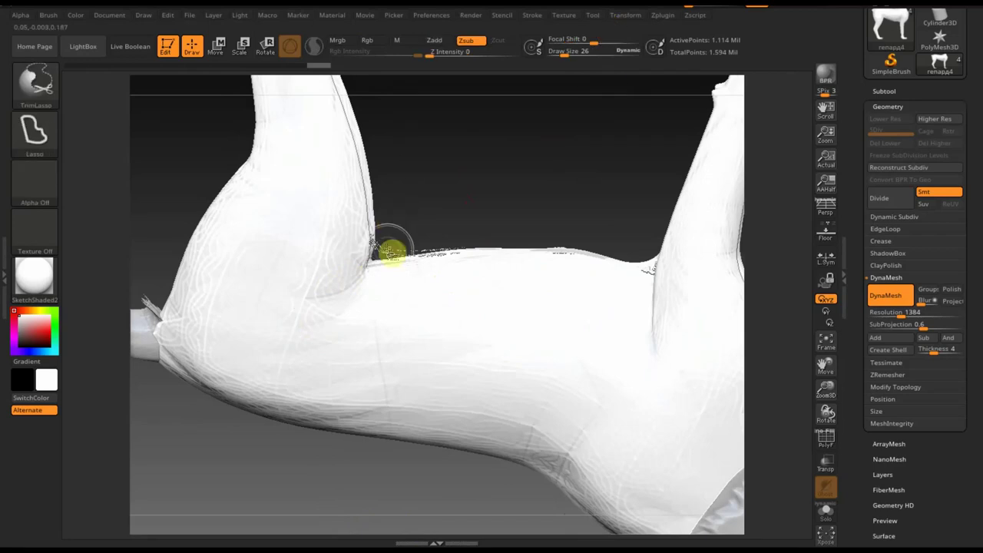
# - Hide the seam slivers and remove them with Modify Topology > Del Hidden
pyautogui.keyDown('ctrl'); pyautogui.keyDown('shift'); pyautogui.click(388, 250); pyautogui.keyUp('shift'); pyautogui.keyUp('ctrl')
pyautogui.hotkey('ctrl', 'z')
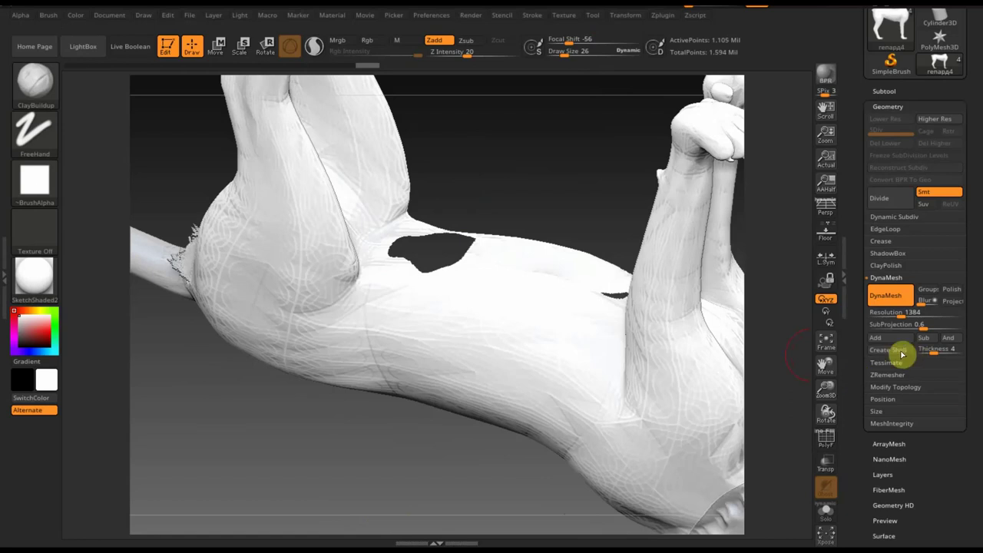
pyautogui.click(891, 388)
pyautogui.click(887, 362)
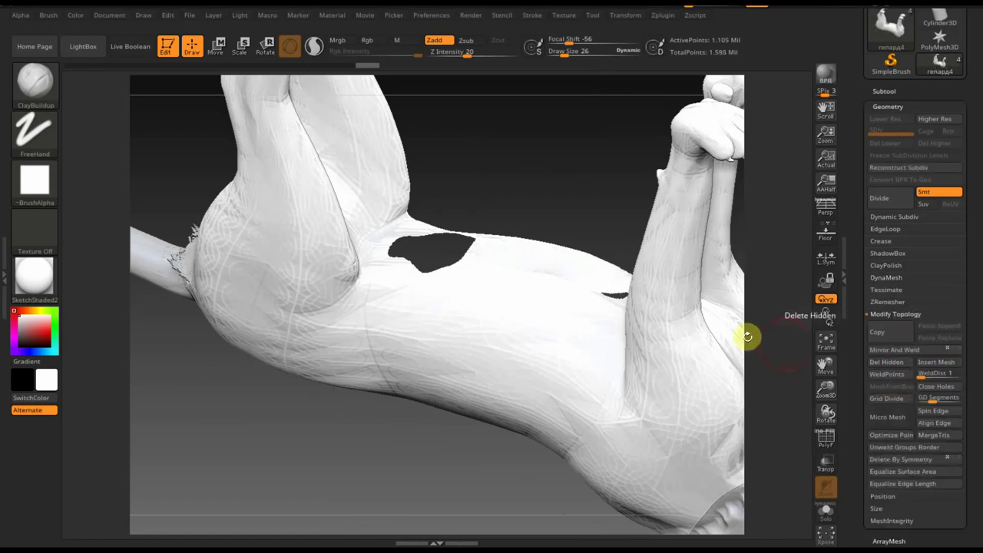
# - Clear the body mask and make the tail subtool active
pyautogui.press('ctrl')
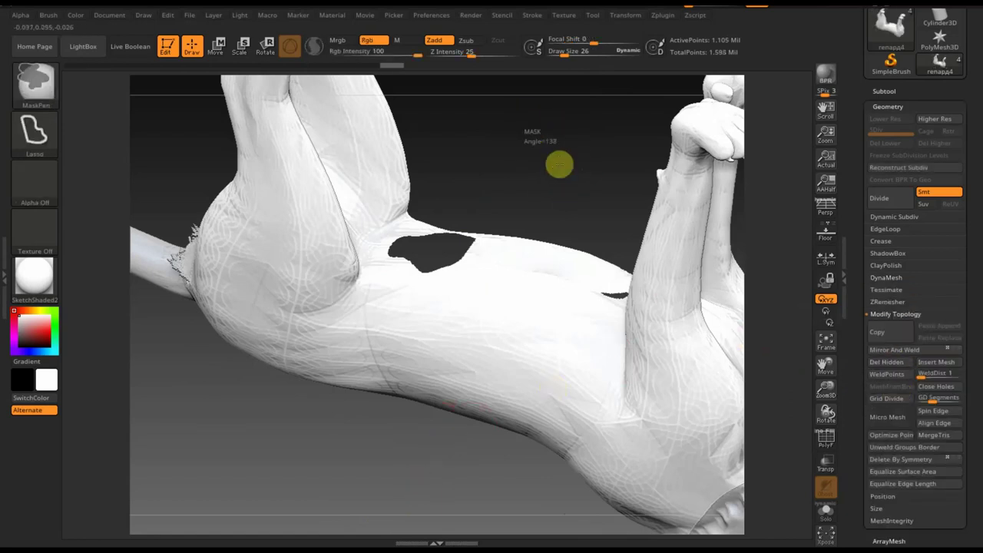
pyautogui.keyDown('ctrl'); pyautogui.moveTo(564, 176); pyautogui.dragTo(502, 184); pyautogui.keyUp('ctrl')
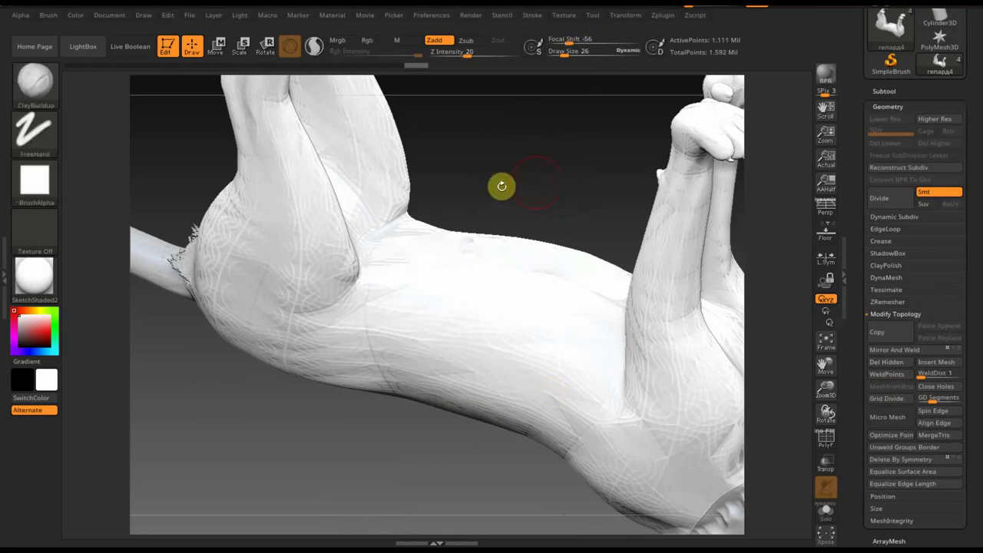
pyautogui.moveTo(533, 152)
pyautogui.mouseDown()
pyautogui.moveTo(527, 362)
pyautogui.moveTo(541, 302)
pyautogui.mouseUp()
pyautogui.moveTo(526, 353)
pyautogui.mouseDown()
pyautogui.moveTo(531, 394)
pyautogui.moveTo(504, 396)
pyautogui.mouseUp()
pyautogui.moveTo(443, 397)
pyautogui.mouseDown()
pyautogui.moveTo(481, 397)
pyautogui.moveTo(404, 300)
pyautogui.mouseUp()
pyautogui.keyDown('alt'); pyautogui.click(310, 164); pyautogui.keyUp('alt')
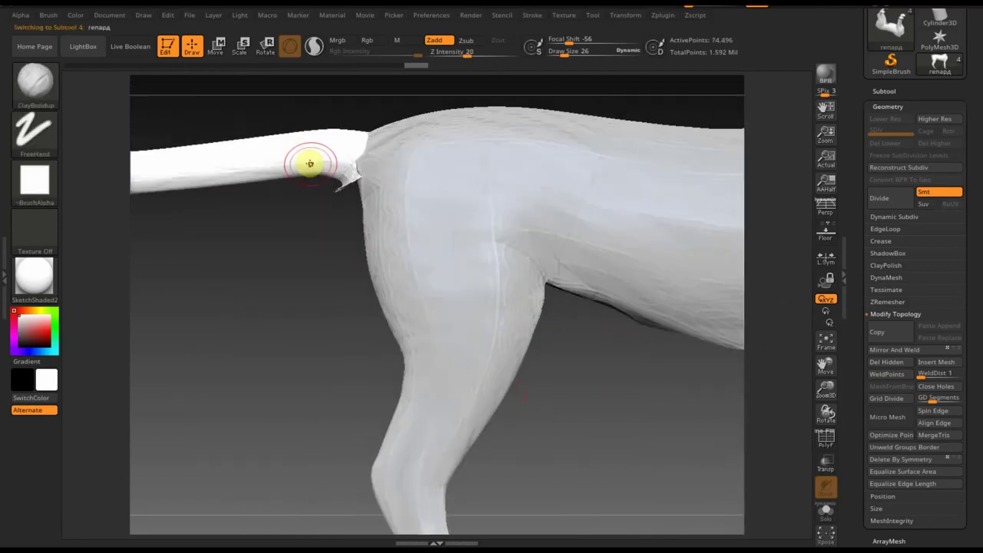
# - Push the tail base into the rump with an enlarged Move Topological brush
pyautogui.press('b')
pyautogui.click(256, 98)
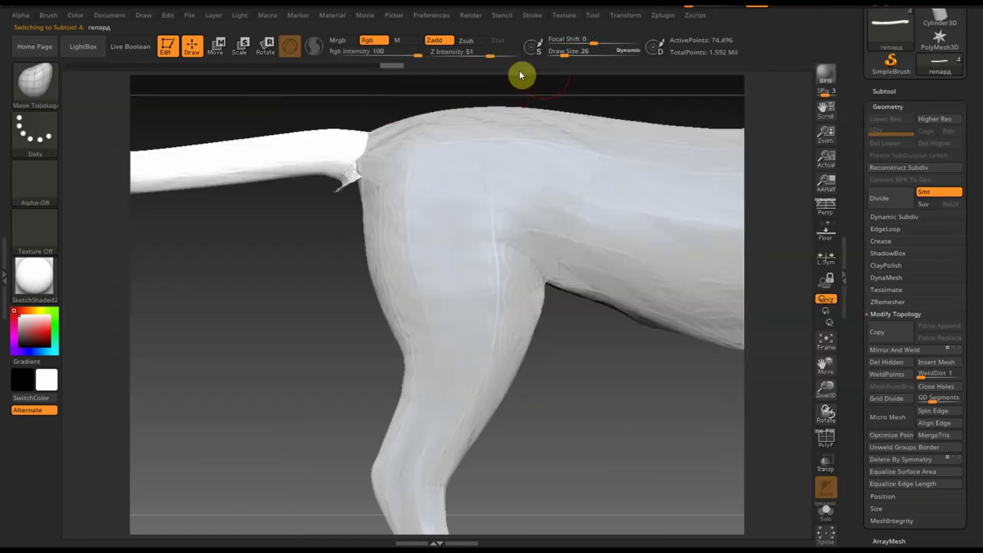
pyautogui.moveTo(565, 52)
pyautogui.mouseDown()
pyautogui.moveTo(575, 55)
pyautogui.moveTo(567, 55)
pyautogui.mouseUp()
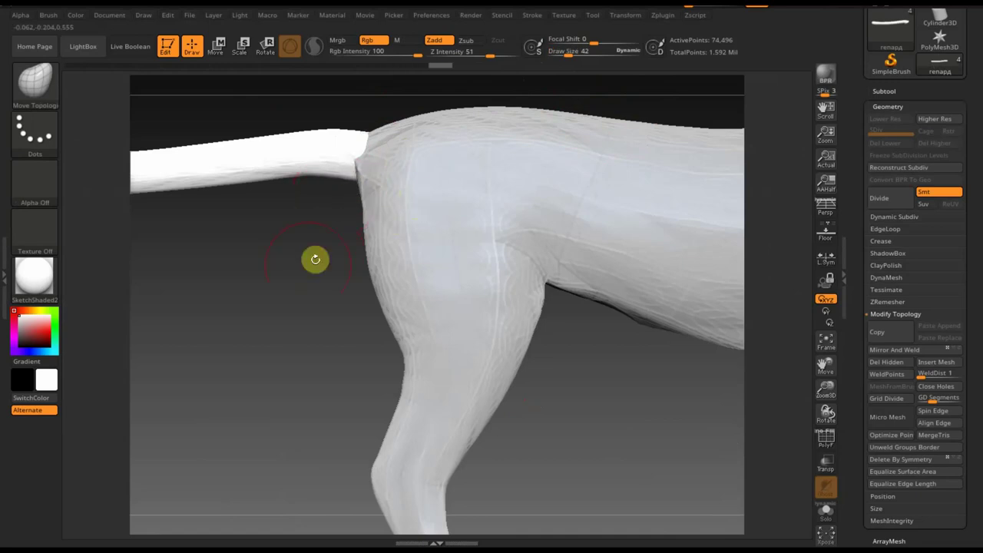
pyautogui.moveTo(315, 259)
pyautogui.mouseDown()
pyautogui.moveTo(351, 265)
pyautogui.moveTo(352, 246)
pyautogui.moveTo(320, 271)
pyautogui.moveTo(321, 254)
pyautogui.mouseUp()
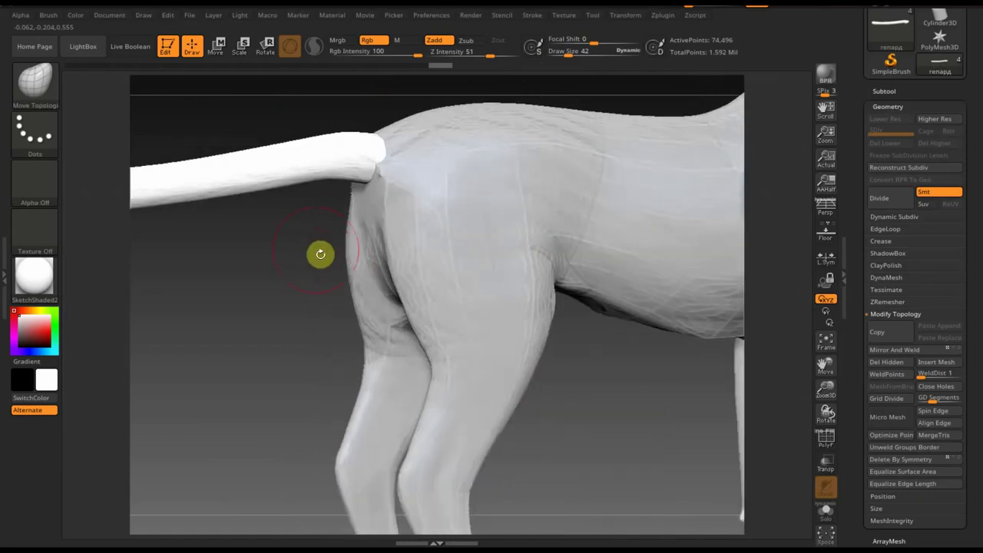
pyautogui.moveTo(358, 192)
pyautogui.mouseDown()
pyautogui.moveTo(309, 228)
pyautogui.moveTo(303, 246)
pyautogui.moveTo(309, 239)
pyautogui.mouseUp()
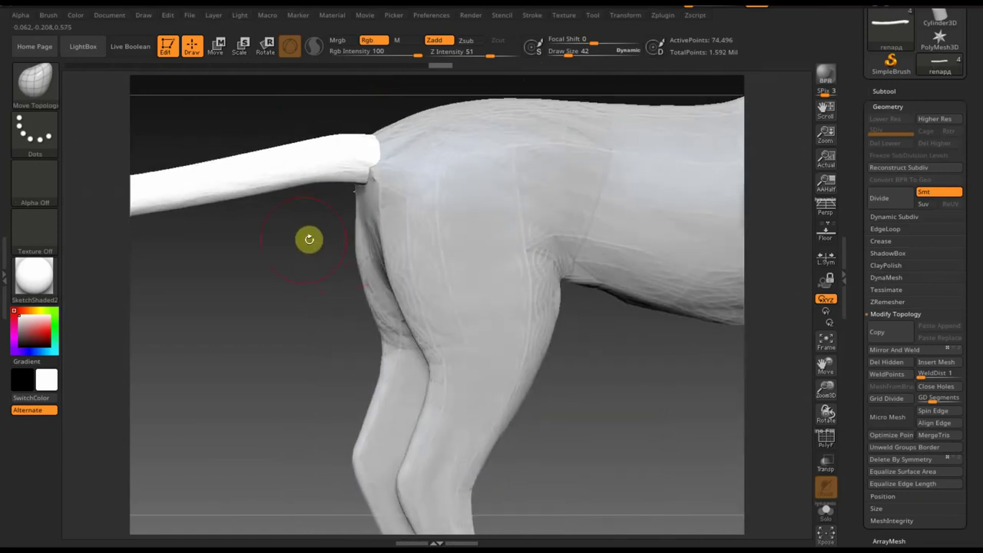
# - Reselect the body subtool and frame the whole leopard in side view
pyautogui.keyDown('alt'); pyautogui.click(402, 214); pyautogui.keyUp('alt')
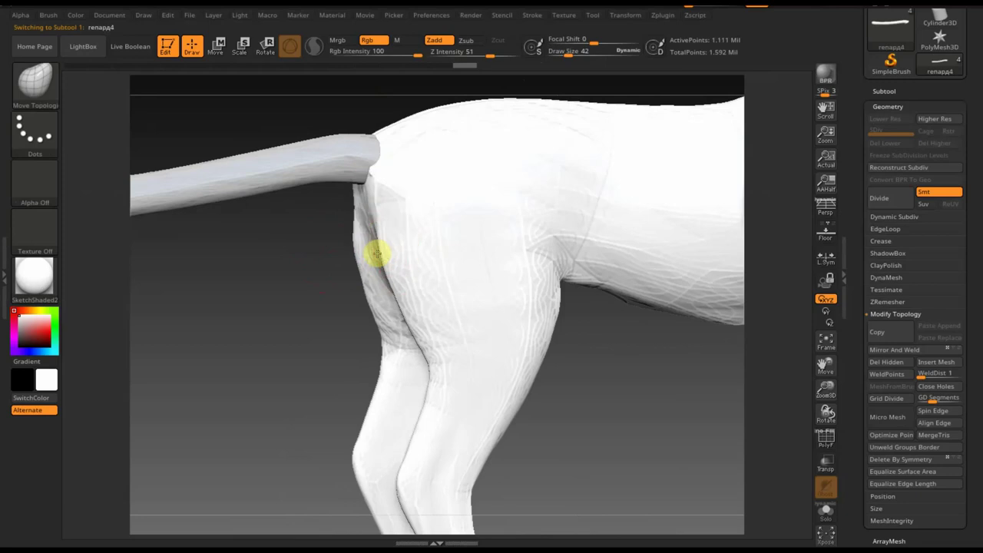
pyautogui.moveTo(631, 415)
pyautogui.mouseDown()
pyautogui.moveTo(581, 361)
pyautogui.moveTo(523, 391)
pyautogui.moveTo(648, 363)
pyautogui.moveTo(652, 315)
pyautogui.moveTo(630, 292)
pyautogui.moveTo(625, 187)
pyautogui.moveTo(577, 199)
pyautogui.moveTo(586, 266)
pyautogui.moveTo(576, 337)
pyautogui.mouseUp()
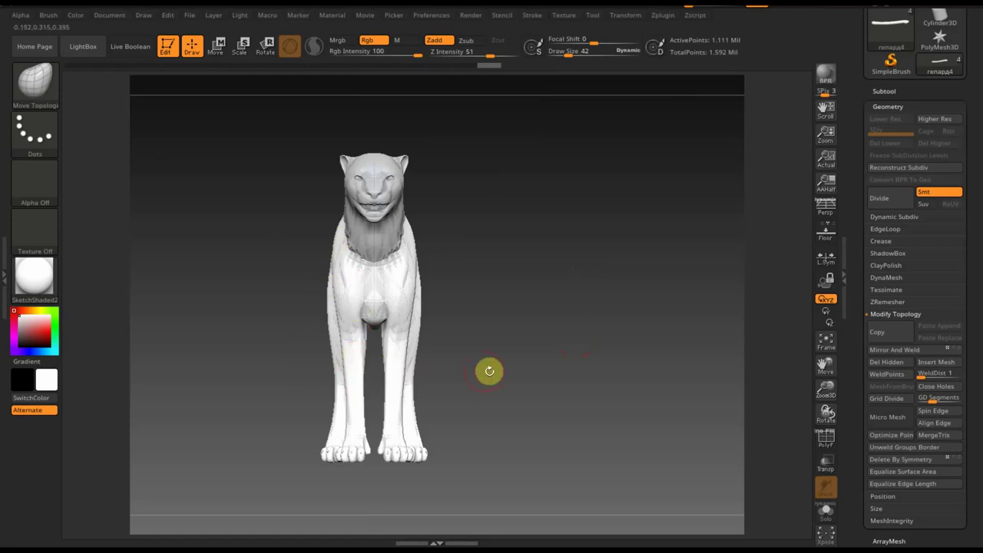
pyautogui.moveTo(489, 371)
pyautogui.mouseDown()
pyautogui.moveTo(511, 389)
pyautogui.moveTo(630, 397)
pyautogui.mouseUp()
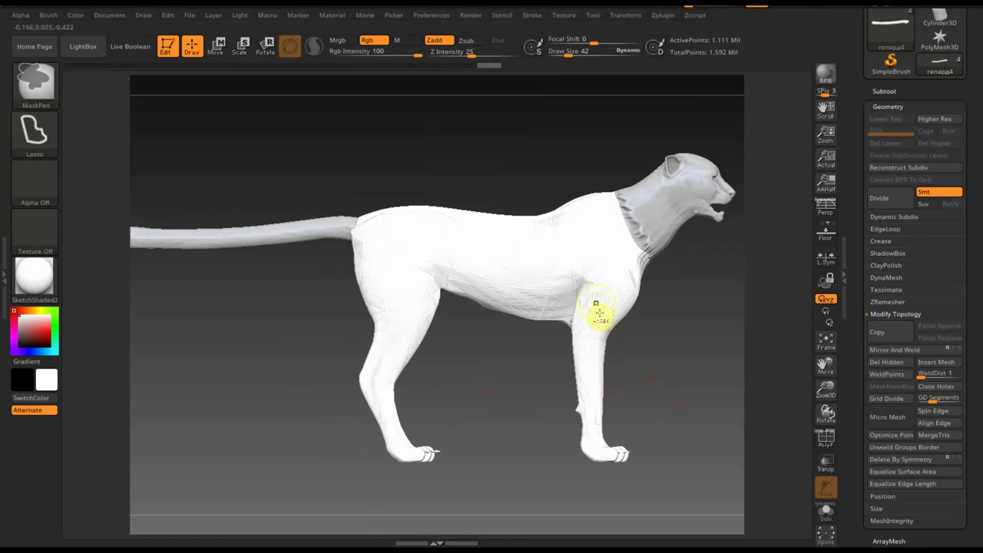
# - Set the MaskPen stroke to FreeHand
pyautogui.press('ctrl')
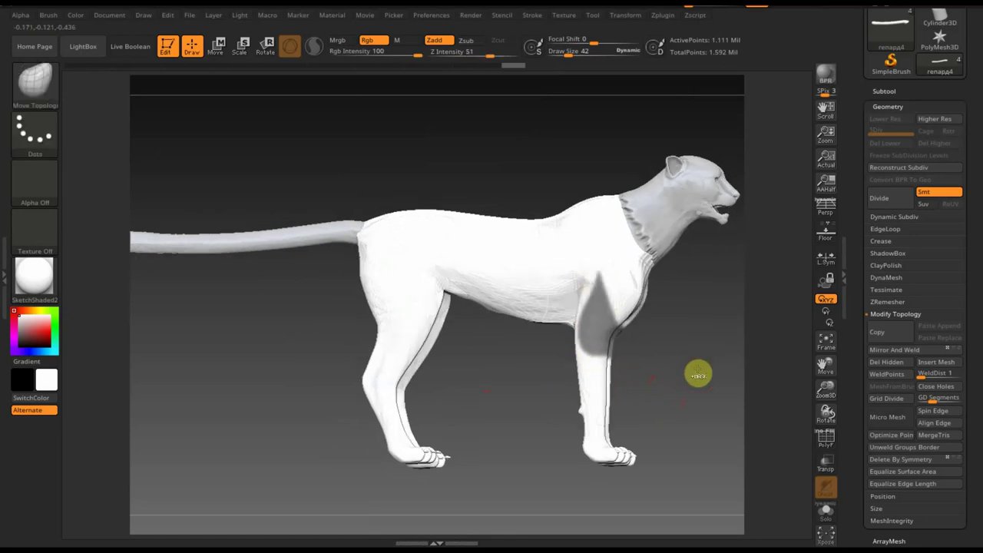
pyautogui.moveTo(697, 375)
pyautogui.mouseDown()
pyautogui.moveTo(676, 336)
pyautogui.moveTo(672, 342)
pyautogui.mouseUp()
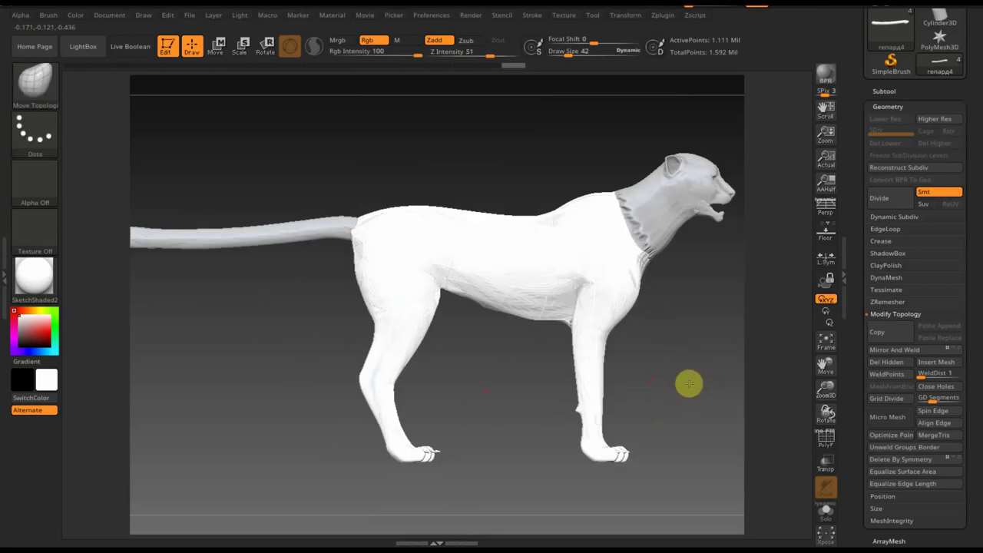
pyautogui.keyDown('ctrl'); pyautogui.click(27, 140); pyautogui.keyUp('ctrl')
pyautogui.keyDown('ctrl'); pyautogui.click(201, 155); pyautogui.keyUp('ctrl')
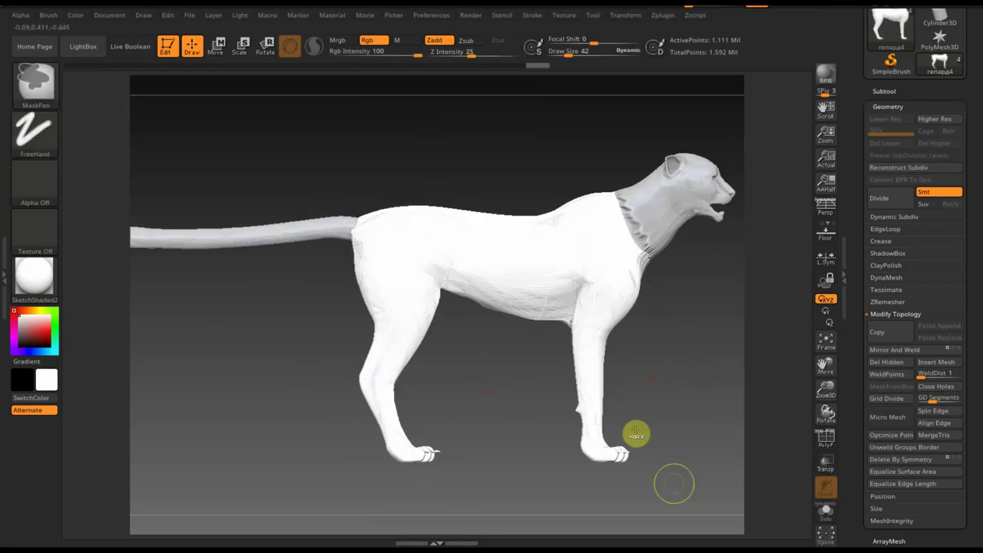
# - Paint a mask over the near front leg from paw to shoulder, keeping the chest clear
pyautogui.moveTo(648, 485)
pyautogui.mouseDown()
pyautogui.moveTo(607, 505)
pyautogui.moveTo(584, 503)
pyautogui.moveTo(637, 453)
pyautogui.moveTo(610, 394)
pyautogui.moveTo(599, 329)
pyautogui.mouseUp()
pyautogui.press('b')
pyautogui.press('m')
pyautogui.press('t')
pyautogui.moveTo(742, 353); pyautogui.dragTo(707, 424)
pyautogui.keyDown('ctrl'); pyautogui.moveTo(642, 487); pyautogui.dragTo(628, 428); pyautogui.keyUp('ctrl')
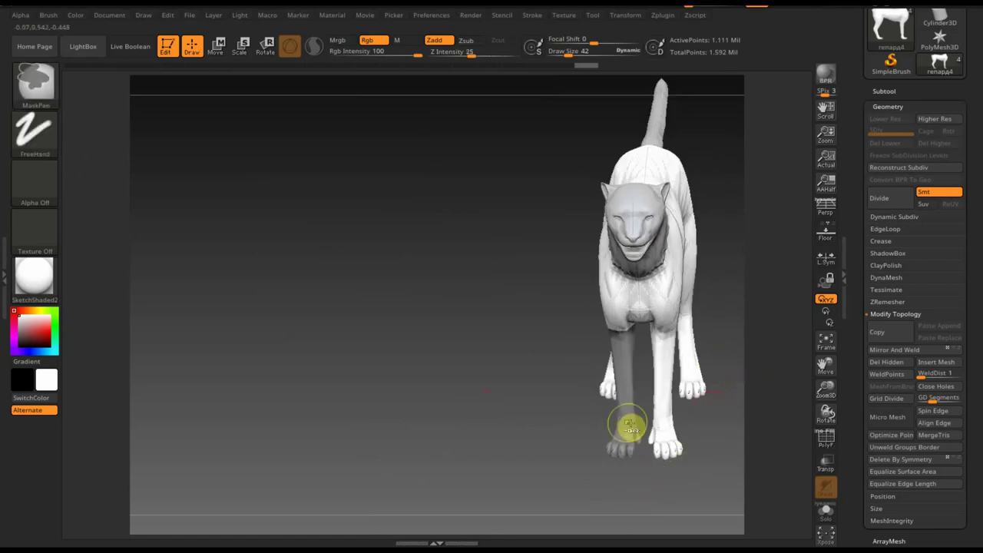
pyautogui.moveTo(531, 468); pyautogui.dragTo(538, 432)
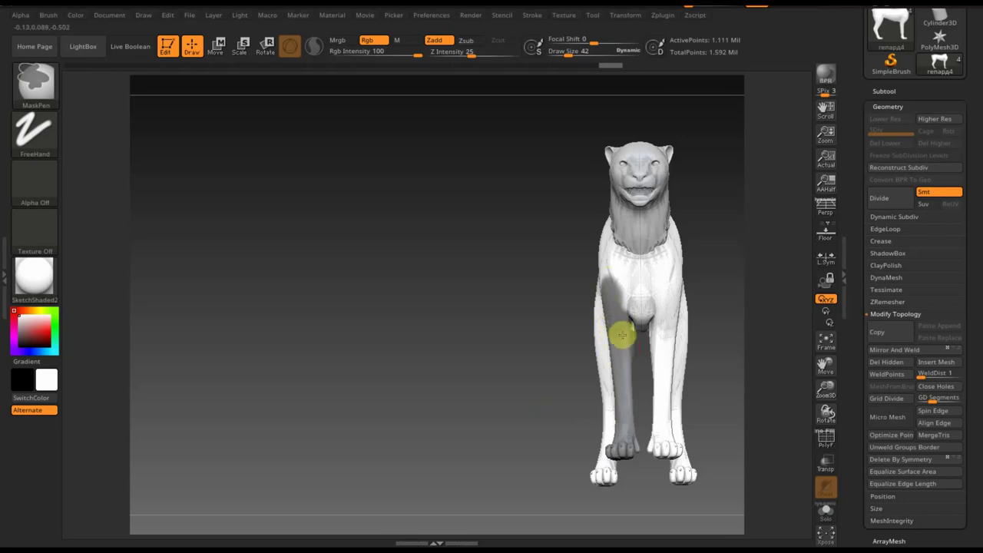
pyautogui.moveTo(427, 367); pyautogui.dragTo(443, 366)
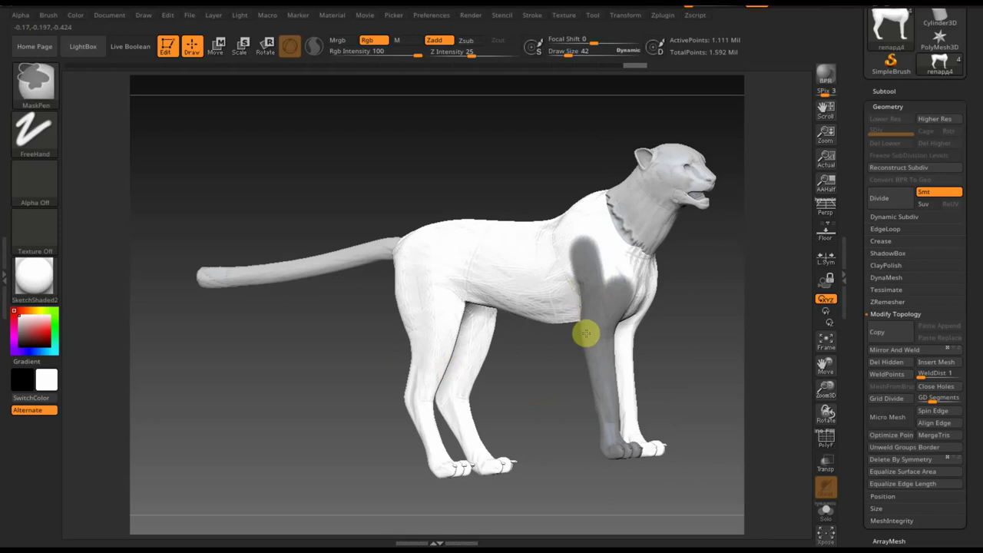
pyautogui.moveTo(620, 285)
pyautogui.keyDown('ctrl'); pyautogui.keyDown('alt'); pyautogui.mouseDown()
pyautogui.moveTo(639, 307)
pyautogui.moveTo(720, 330)
pyautogui.moveTo(752, 322)
pyautogui.moveTo(609, 311)
pyautogui.mouseUp(); pyautogui.keyUp('alt'); pyautogui.keyUp('ctrl')
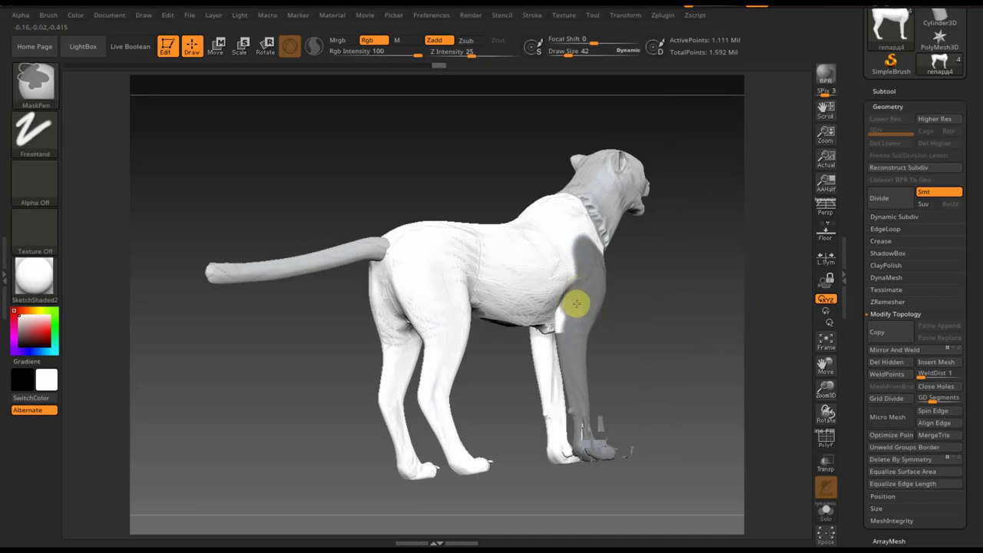
pyautogui.moveTo(661, 345)
pyautogui.mouseDown()
pyautogui.moveTo(691, 349)
pyautogui.moveTo(726, 331)
pyautogui.moveTo(585, 331)
pyautogui.mouseUp()
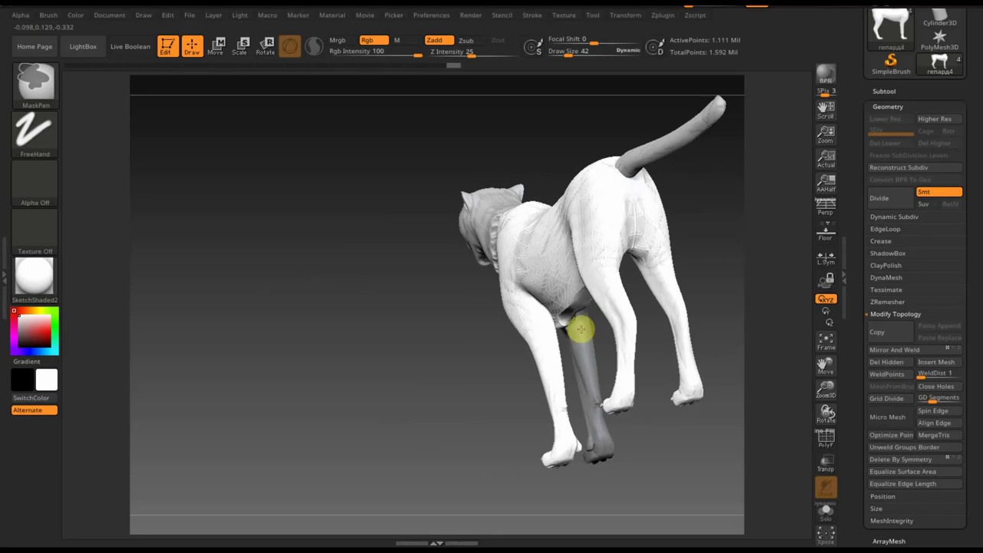
pyautogui.moveTo(713, 290)
pyautogui.keyDown('shift'); pyautogui.mouseDown()
pyautogui.moveTo(738, 266)
pyautogui.moveTo(654, 305)
pyautogui.moveTo(714, 351)
pyautogui.mouseUp(); pyautogui.keyUp('shift')
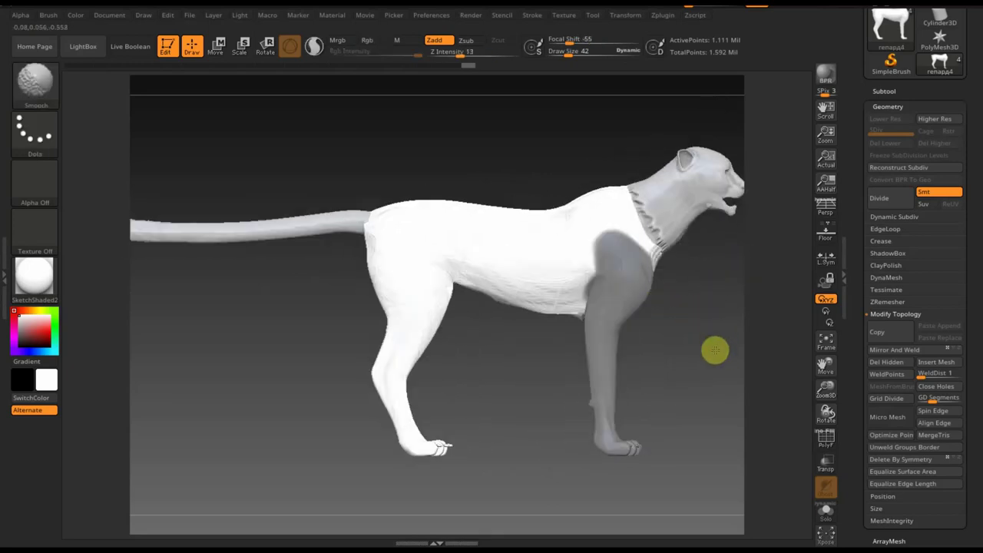
# - Invert the mask and move and rotate the freed front leg with Transpose
pyautogui.keyDown('ctrl'); pyautogui.click(773, 340); pyautogui.keyUp('ctrl')
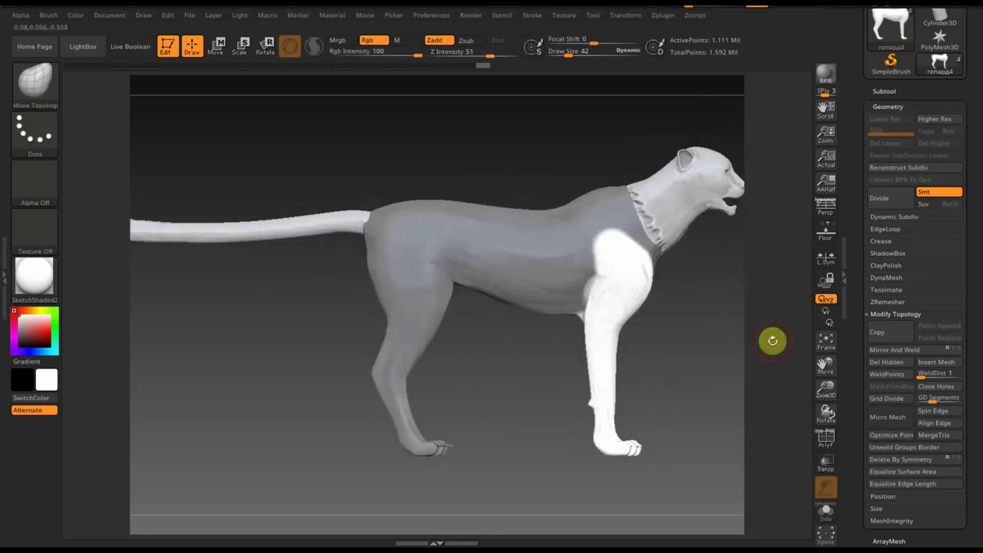
pyautogui.moveTo(739, 361)
pyautogui.mouseDown()
pyautogui.moveTo(669, 384)
pyautogui.moveTo(721, 384)
pyautogui.mouseUp()
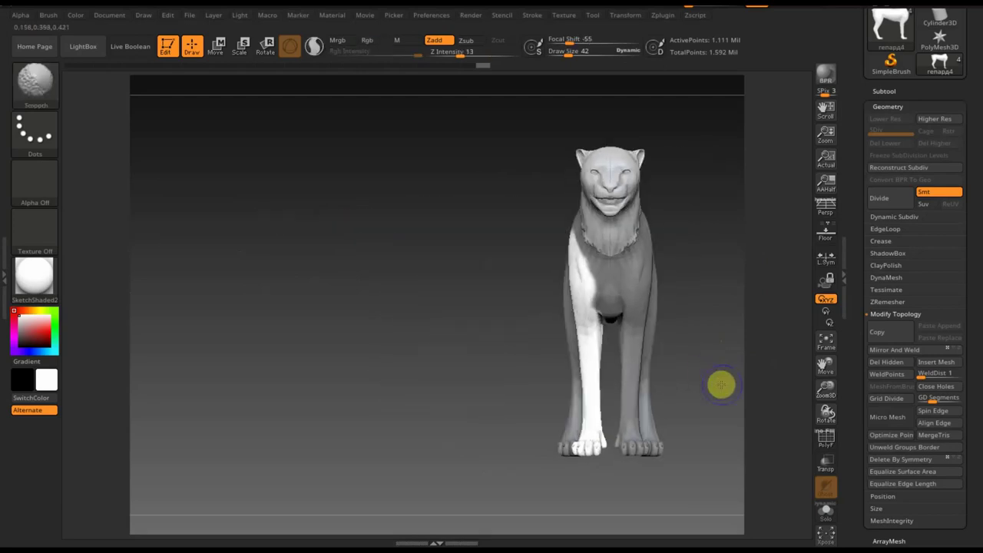
pyautogui.click(218, 48)
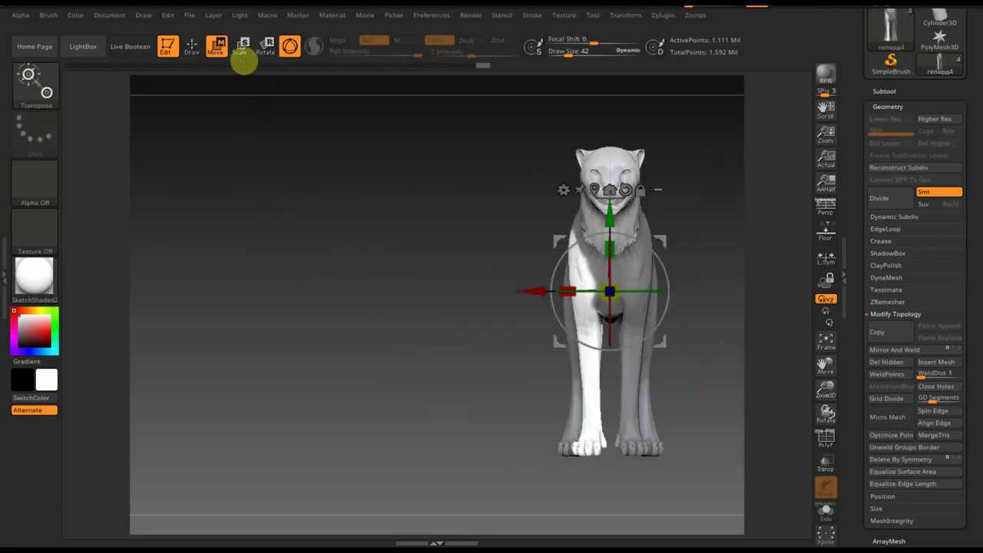
pyautogui.moveTo(551, 292); pyautogui.dragTo(529, 290)
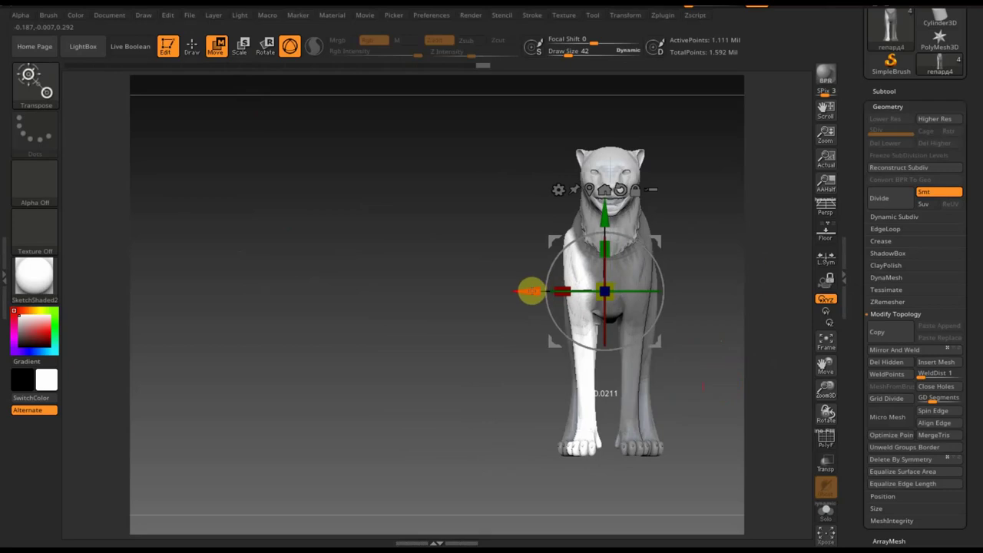
pyautogui.moveTo(650, 256); pyautogui.dragTo(651, 253)
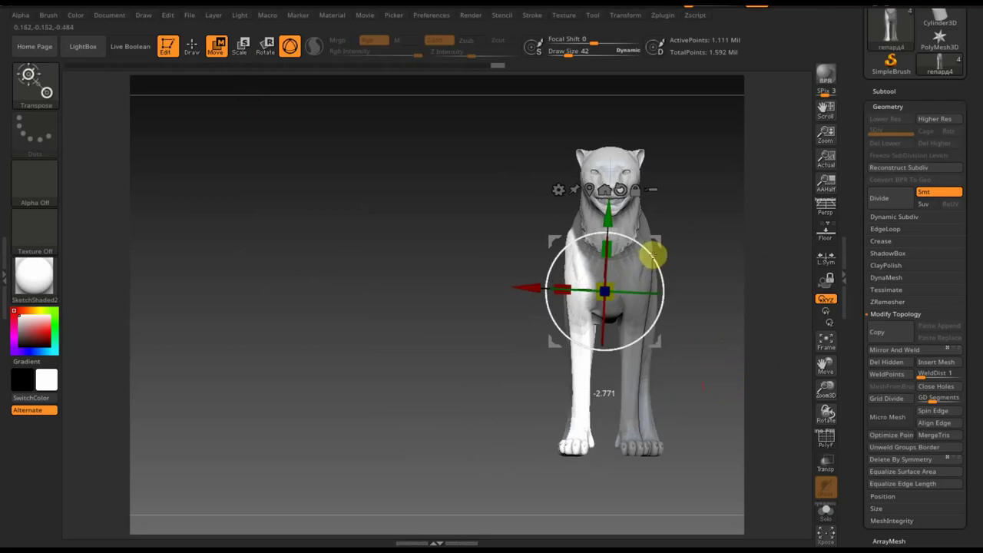
pyautogui.moveTo(608, 205); pyautogui.dragTo(609, 207)
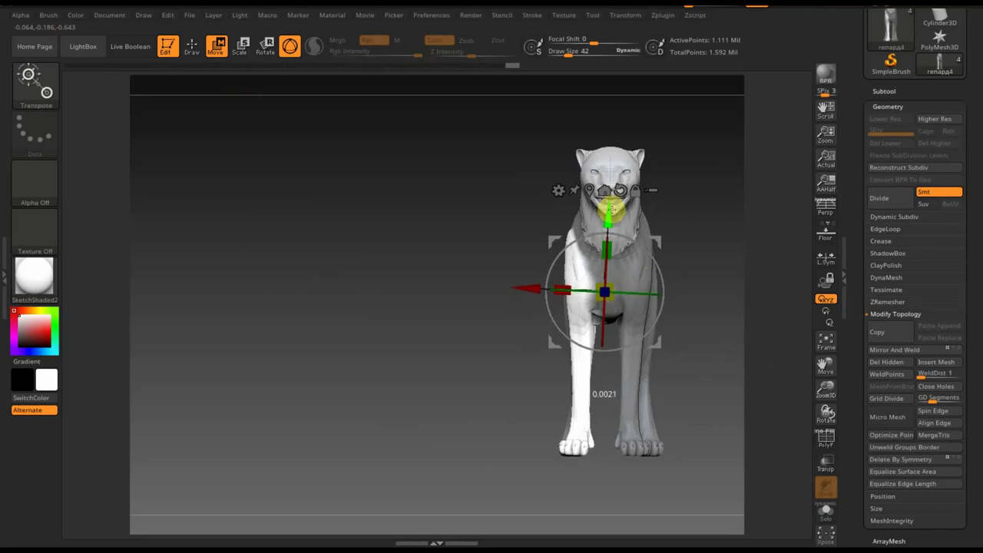
# - Invert the mask back and apply Mirror And Weld so both front legs match
pyautogui.keyDown('ctrl'); pyautogui.click(709, 149); pyautogui.keyUp('ctrl')
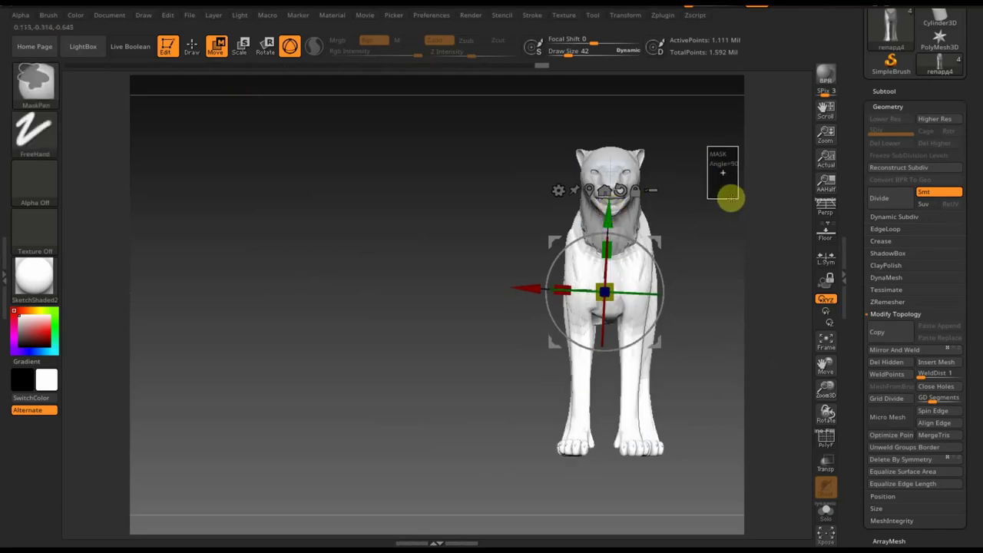
pyautogui.click(897, 351)
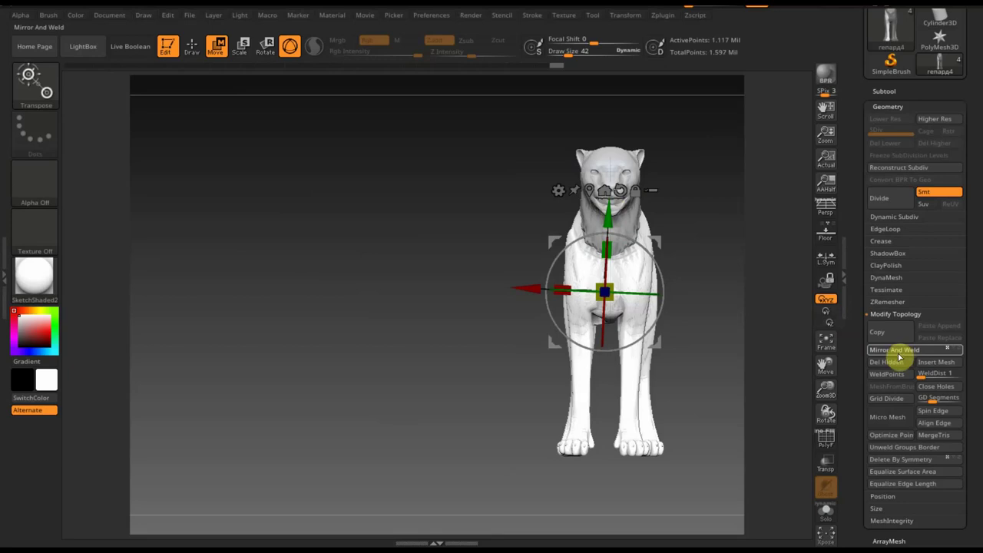
pyautogui.moveTo(746, 289)
pyautogui.mouseDown()
pyautogui.moveTo(733, 253)
pyautogui.moveTo(741, 215)
pyautogui.mouseUp()
pyautogui.click(191, 46)
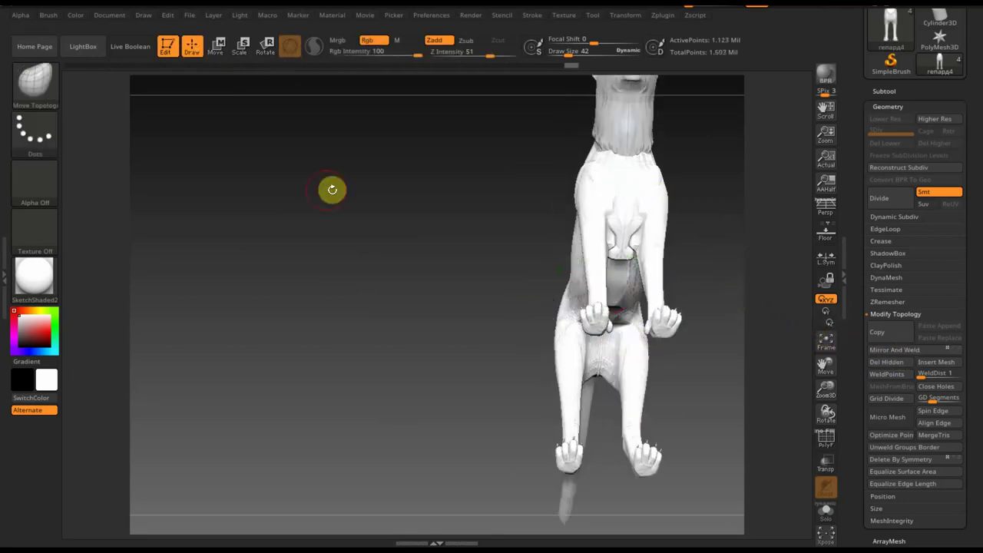
pyautogui.moveTo(332, 190); pyautogui.dragTo(329, 281)
pyautogui.moveTo(487, 279)
pyautogui.mouseDown()
pyautogui.moveTo(496, 246)
pyautogui.moveTo(487, 282)
pyautogui.moveTo(406, 279)
pyautogui.mouseUp()
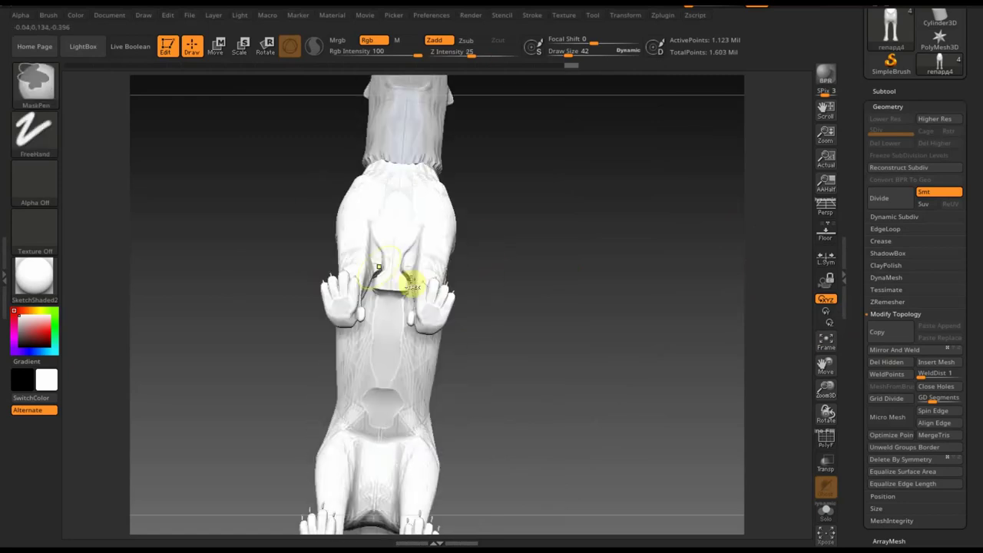
pyautogui.press('shift')
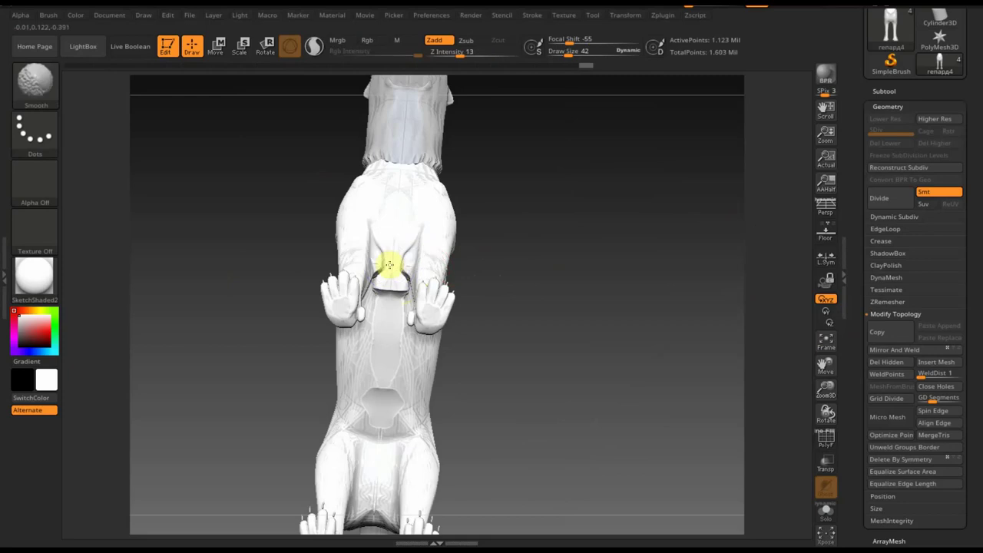
# - Build up clay on the chest with ClayBuildup, then lower Z Intensity to 5
pyautogui.click(44, 90)
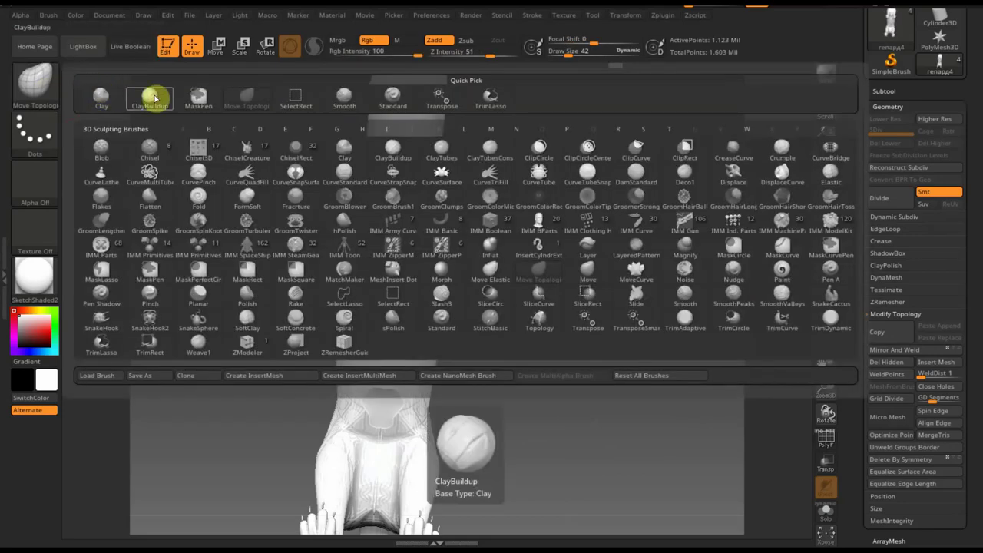
pyautogui.click(154, 99)
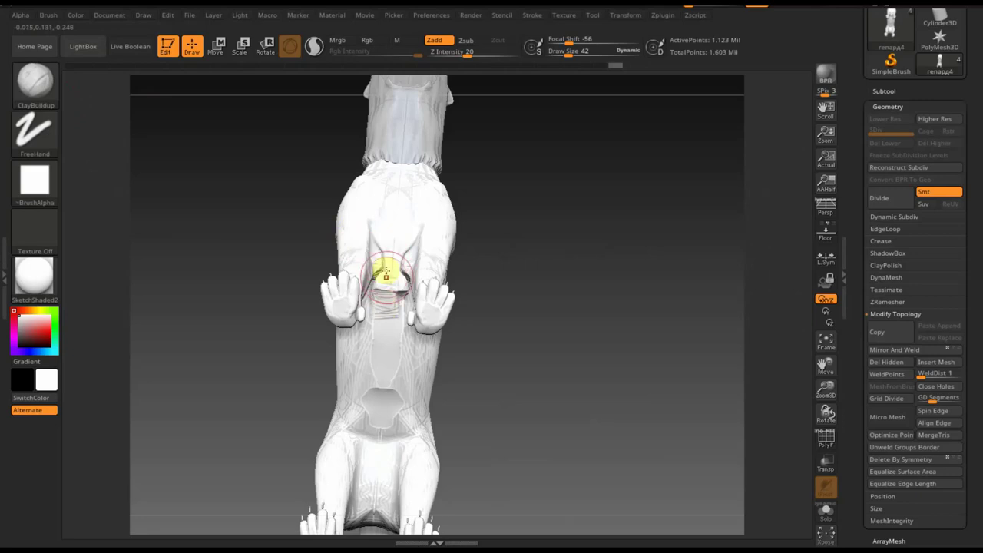
pyautogui.moveTo(383, 262)
pyautogui.mouseDown()
pyautogui.moveTo(384, 314)
pyautogui.moveTo(377, 236)
pyautogui.moveTo(386, 285)
pyautogui.moveTo(381, 437)
pyautogui.mouseUp()
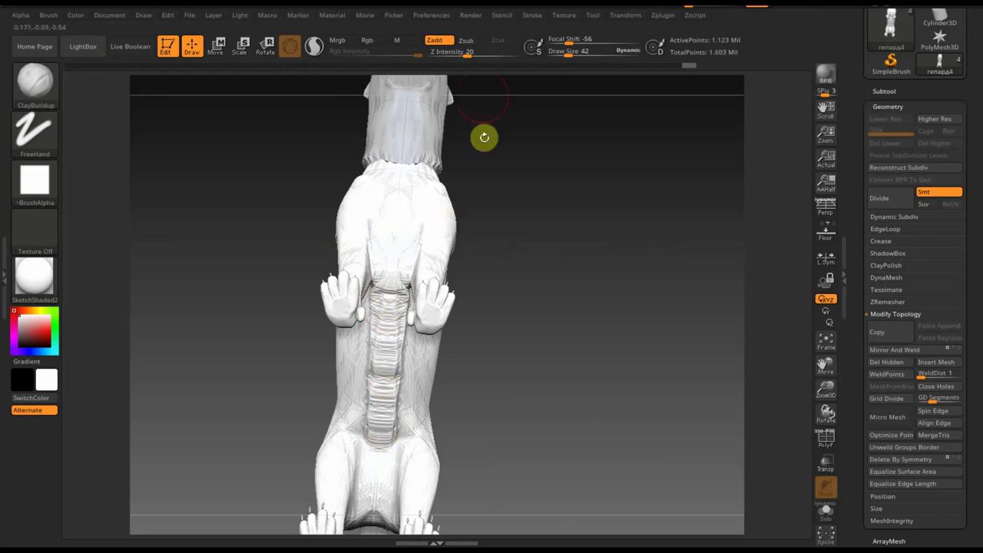
pyautogui.click(454, 55)
pyautogui.write('5')
pyautogui.press('Return')
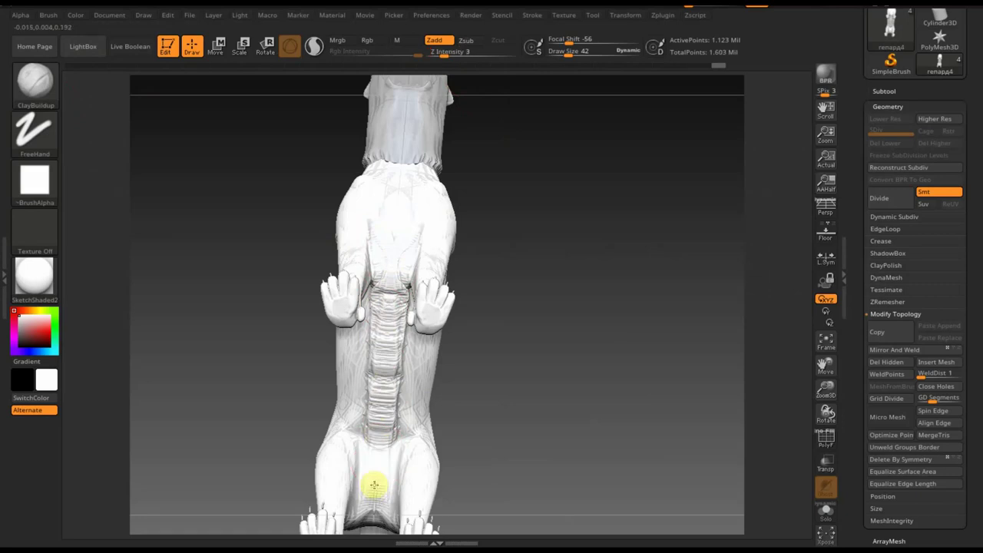
# - Smooth the underside seam and turn on PolyF to inspect the polygroups
pyautogui.press('shift')
pyautogui.moveTo(461, 403)
pyautogui.mouseDown()
pyautogui.moveTo(527, 412)
pyautogui.moveTo(560, 392)
pyautogui.moveTo(522, 371)
pyautogui.mouseUp()
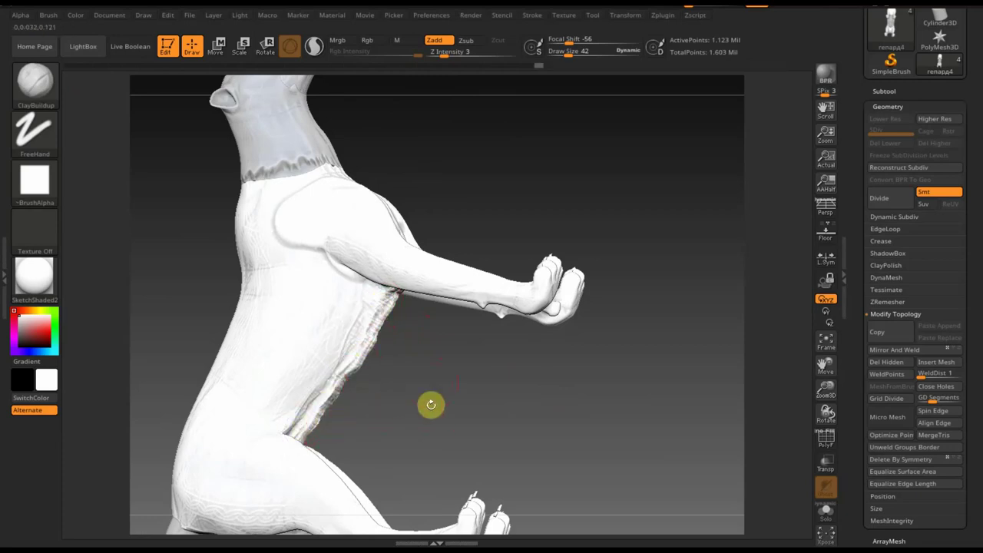
pyautogui.moveTo(500, 417)
pyautogui.mouseDown()
pyautogui.moveTo(431, 396)
pyautogui.moveTo(371, 306)
pyautogui.mouseUp()
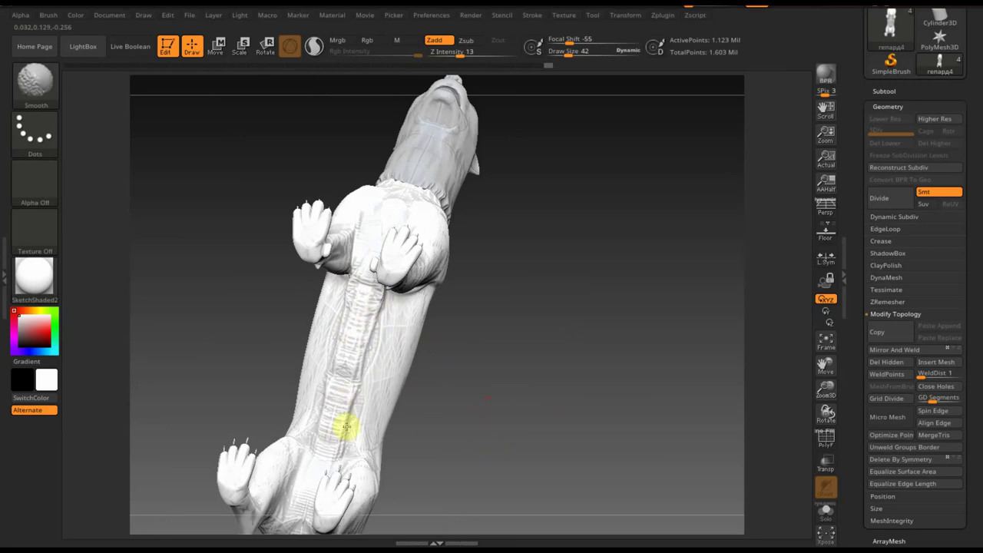
pyautogui.click(827, 441)
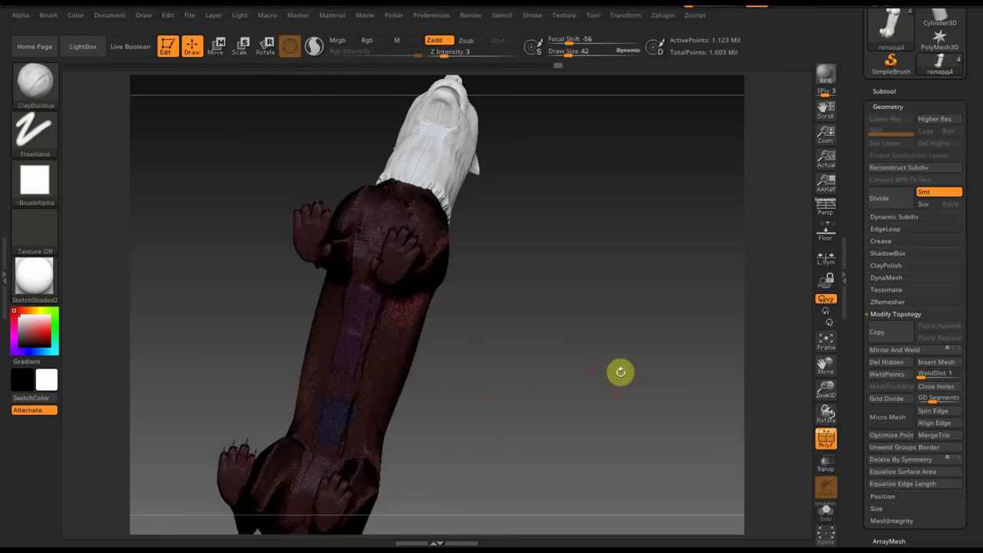
# - Re-DynaMesh the body at resolution 984 and raise the Smooth brush's Z Intensity
pyautogui.click(828, 440)
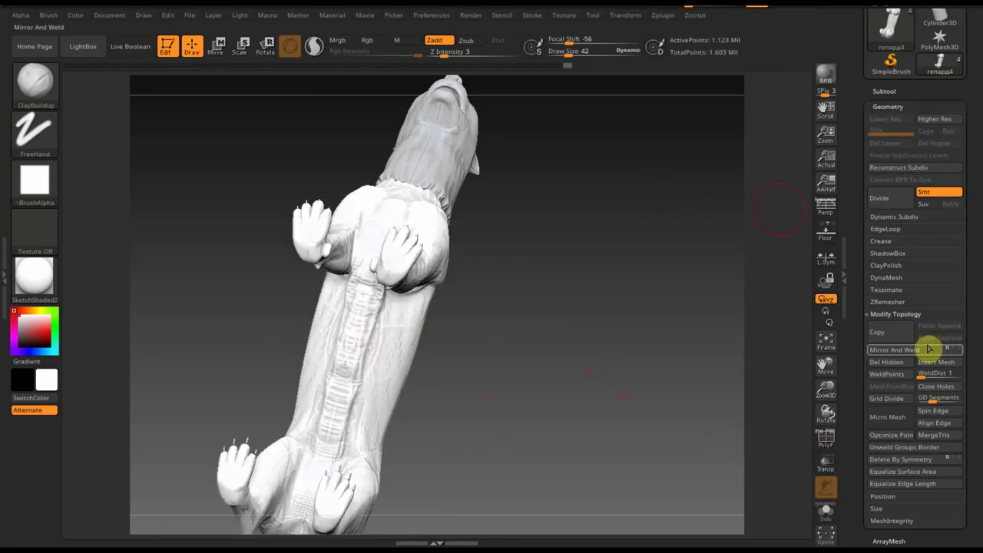
pyautogui.click(887, 277)
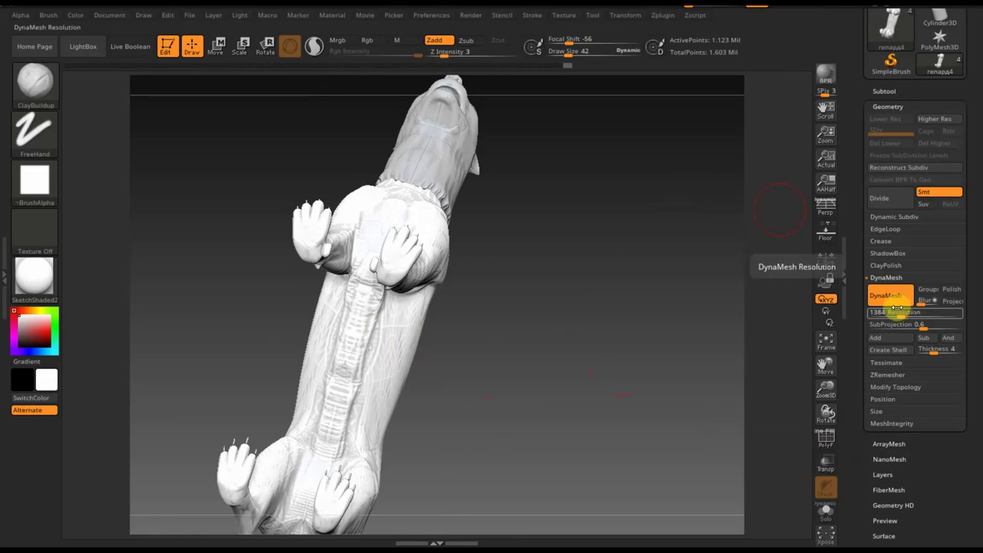
pyautogui.moveTo(901, 315); pyautogui.dragTo(895, 314)
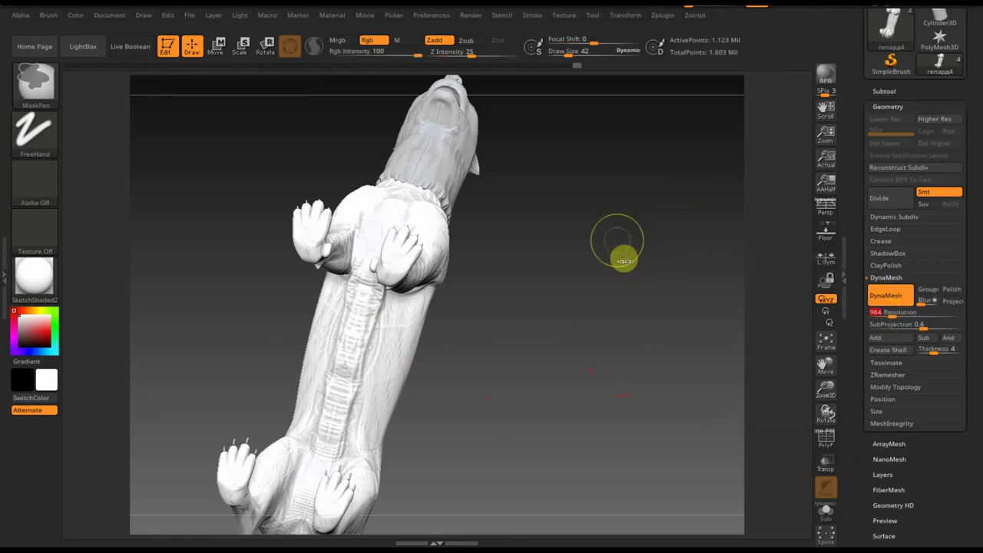
pyautogui.moveTo(618, 241)
pyautogui.keyDown('ctrl'); pyautogui.mouseDown()
pyautogui.moveTo(651, 303)
pyautogui.moveTo(635, 296)
pyautogui.mouseUp(); pyautogui.keyUp('ctrl')
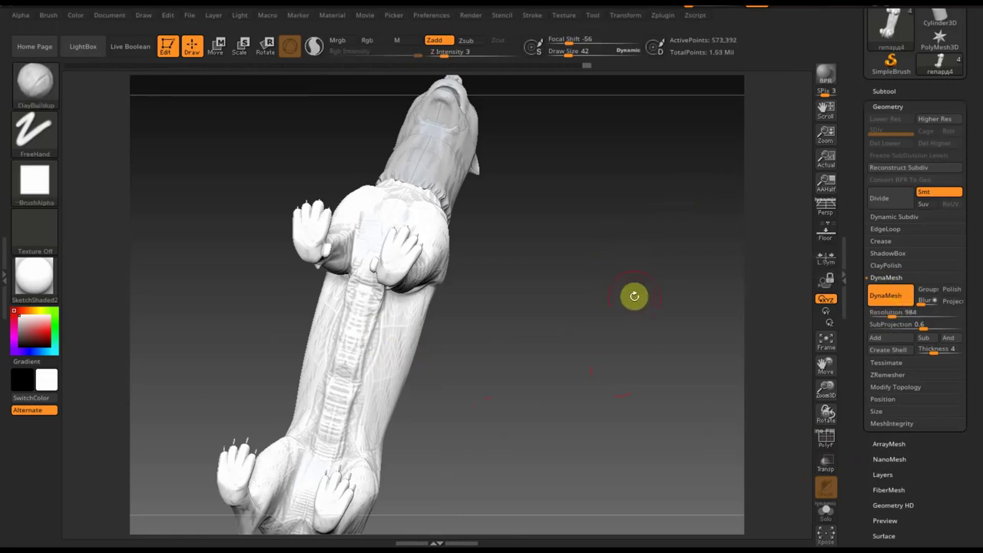
pyautogui.press('shift')
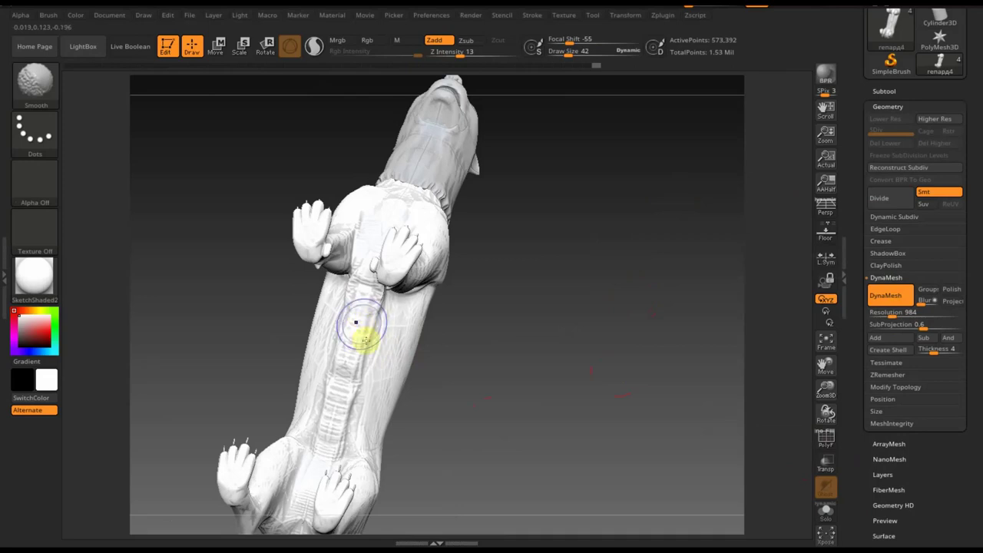
pyautogui.moveTo(460, 52); pyautogui.dragTo(493, 67)
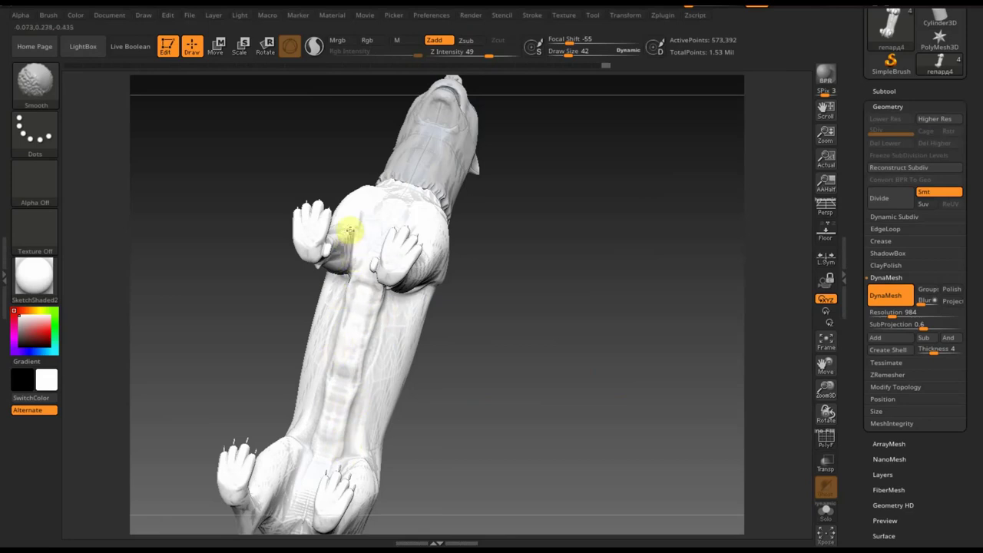
# - Build up clay on the chest and smooth the shoulder and upper arm
pyautogui.moveTo(535, 321)
pyautogui.mouseDown()
pyautogui.moveTo(509, 351)
pyautogui.moveTo(492, 345)
pyautogui.moveTo(493, 312)
pyautogui.moveTo(445, 293)
pyautogui.mouseUp()
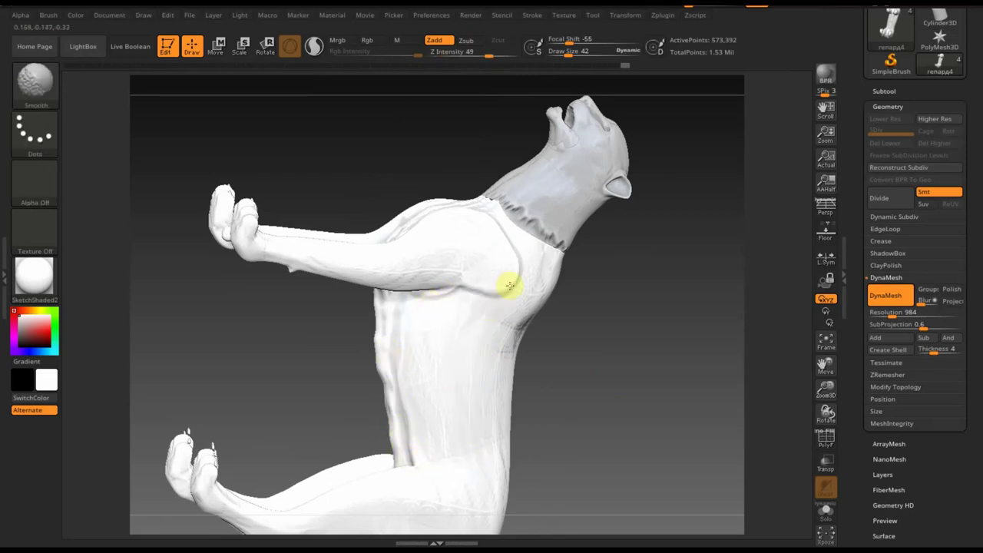
pyautogui.moveTo(480, 305); pyautogui.dragTo(593, 323)
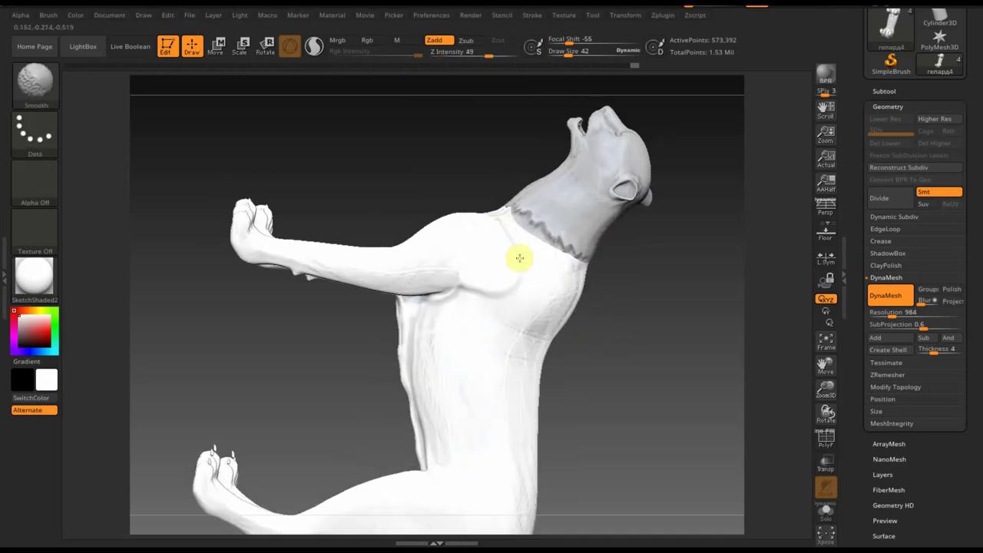
pyautogui.press('shift')
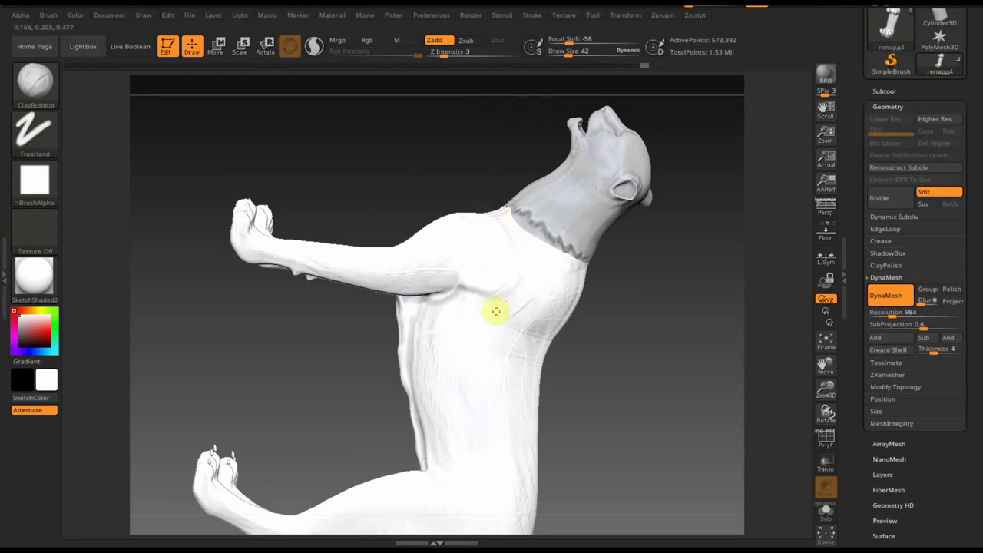
pyautogui.moveTo(496, 309)
pyautogui.mouseDown()
pyautogui.moveTo(525, 277)
pyautogui.moveTo(457, 303)
pyautogui.moveTo(479, 289)
pyautogui.moveTo(445, 320)
pyautogui.moveTo(495, 288)
pyautogui.moveTo(508, 304)
pyautogui.mouseUp()
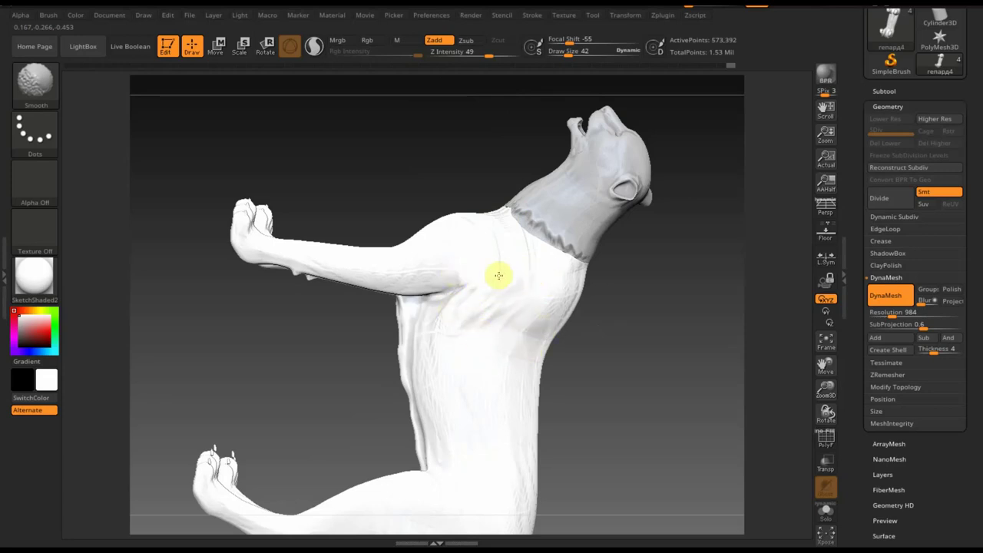
pyautogui.keyDown('shift'); pyautogui.moveTo(457, 237); pyautogui.dragTo(263, 248); pyautogui.keyUp('shift')
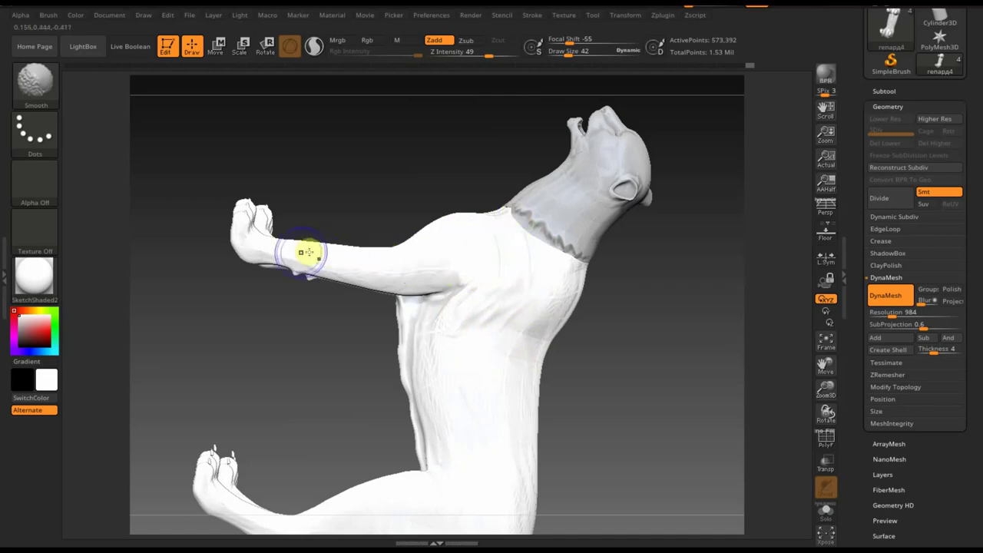
# - Smooth the belly underside, then zoom in on the front legs
pyautogui.moveTo(388, 192); pyautogui.dragTo(410, 323)
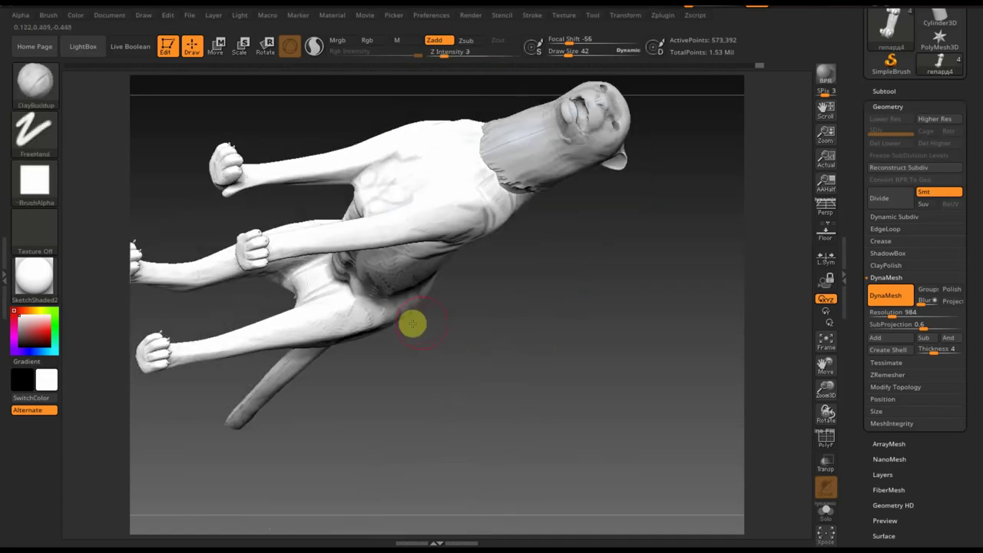
pyautogui.moveTo(538, 333)
pyautogui.keyDown('shift'); pyautogui.mouseDown()
pyautogui.moveTo(551, 397)
pyautogui.moveTo(545, 382)
pyautogui.mouseUp(); pyautogui.keyUp('shift')
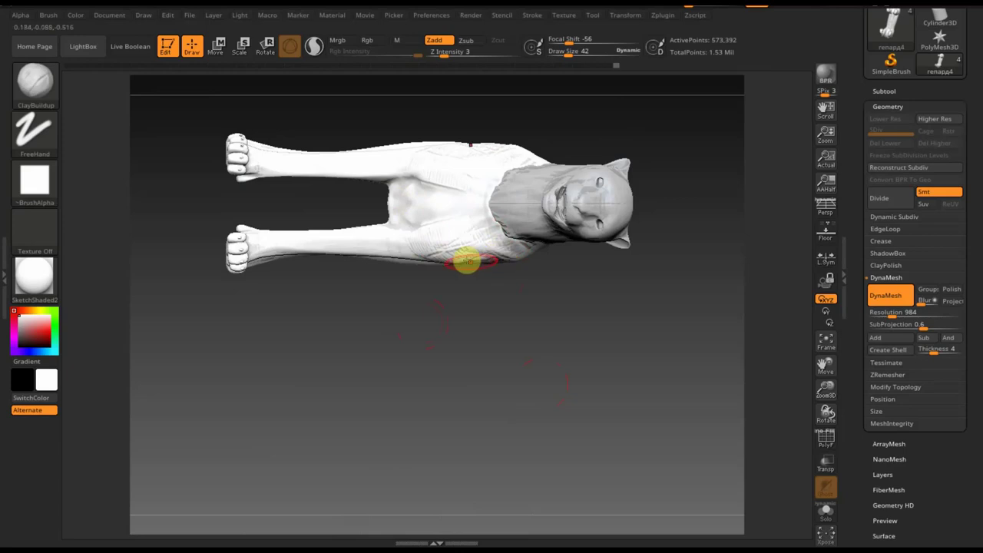
pyautogui.press('shift')
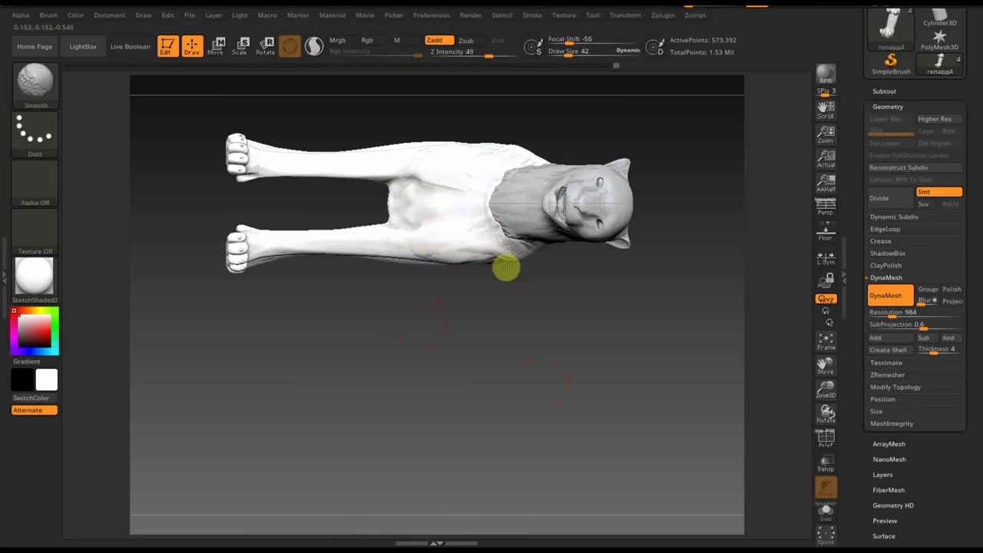
pyautogui.moveTo(468, 253)
pyautogui.mouseDown()
pyautogui.moveTo(454, 384)
pyautogui.moveTo(362, 189)
pyautogui.moveTo(355, 259)
pyautogui.moveTo(408, 240)
pyautogui.moveTo(450, 241)
pyautogui.moveTo(466, 257)
pyautogui.mouseUp()
pyautogui.press('shift')
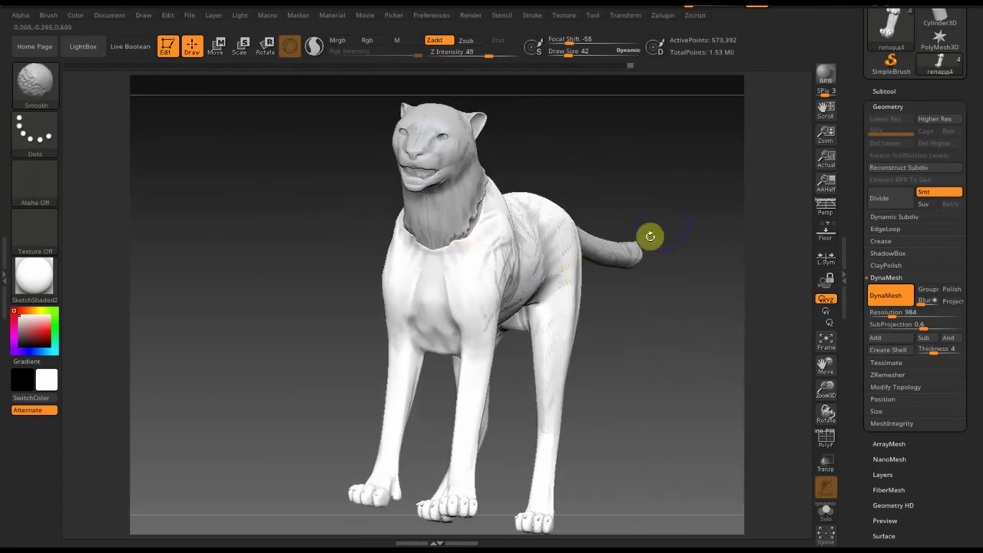
pyautogui.keyDown('shift'); pyautogui.moveTo(664, 204); pyautogui.dragTo(661, 213); pyautogui.keyUp('shift')
pyautogui.moveTo(584, 437)
pyautogui.keyDown('alt'); pyautogui.mouseDown()
pyautogui.moveTo(546, 213)
pyautogui.moveTo(610, 391)
pyautogui.moveTo(623, 125)
pyautogui.mouseUp(); pyautogui.keyUp('alt')
# - Smooth the toes of a front paw
pyautogui.moveTo(586, 268); pyautogui.dragTo(593, 358)
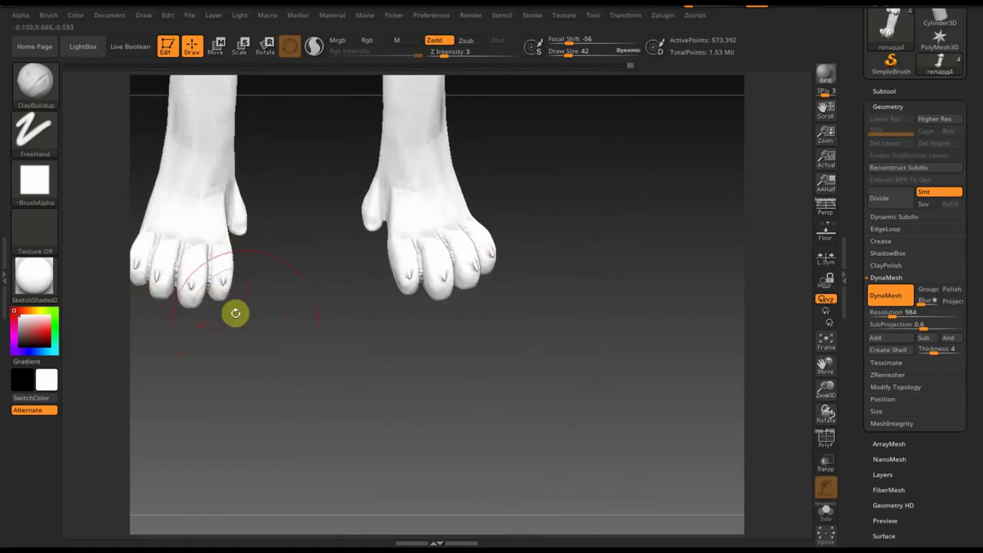
pyautogui.keyDown('alt'); pyautogui.moveTo(235, 312); pyautogui.dragTo(366, 376); pyautogui.keyUp('alt')
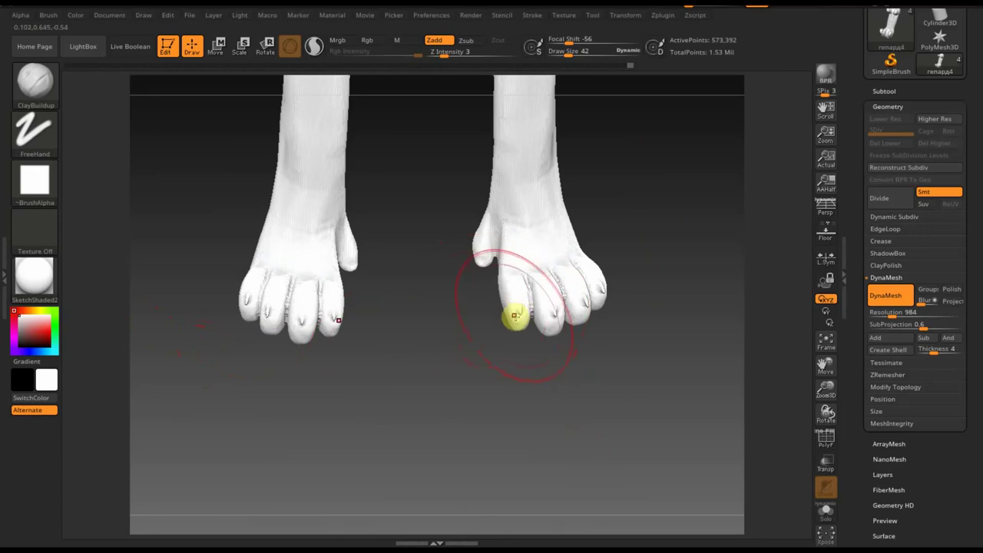
pyautogui.keyDown('shift'); pyautogui.moveTo(454, 376); pyautogui.dragTo(441, 374); pyautogui.keyUp('shift')
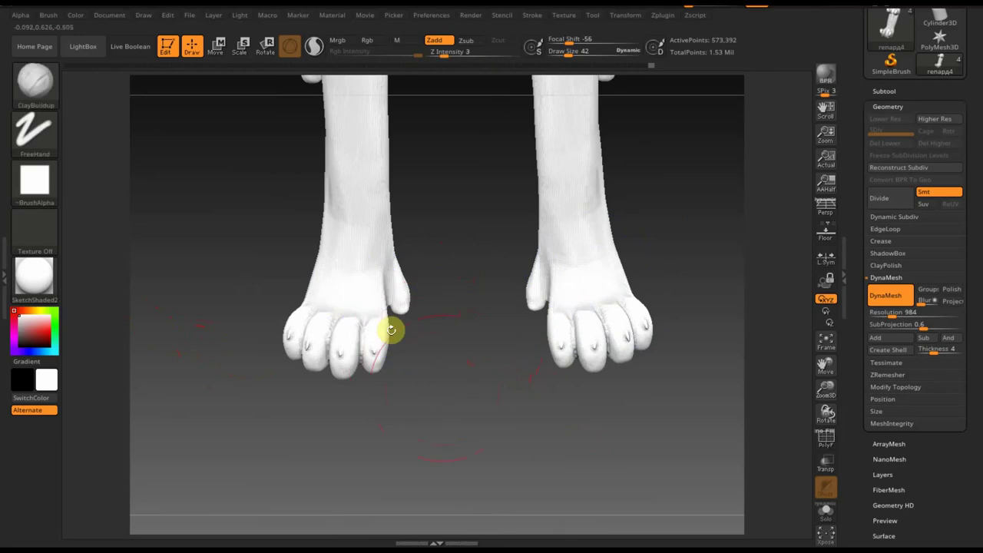
pyautogui.moveTo(391, 331)
pyautogui.mouseDown()
pyautogui.moveTo(430, 398)
pyautogui.moveTo(406, 397)
pyautogui.mouseUp()
pyautogui.moveTo(566, 395)
pyautogui.keyDown('shift'); pyautogui.mouseDown()
pyautogui.moveTo(597, 389)
pyautogui.moveTo(579, 305)
pyautogui.moveTo(518, 371)
pyautogui.moveTo(533, 403)
pyautogui.moveTo(526, 450)
pyautogui.moveTo(468, 320)
pyautogui.moveTo(488, 400)
pyautogui.moveTo(455, 305)
pyautogui.moveTo(456, 325)
pyautogui.moveTo(469, 321)
pyautogui.moveTo(577, 135)
pyautogui.mouseUp(); pyautogui.keyUp('shift')
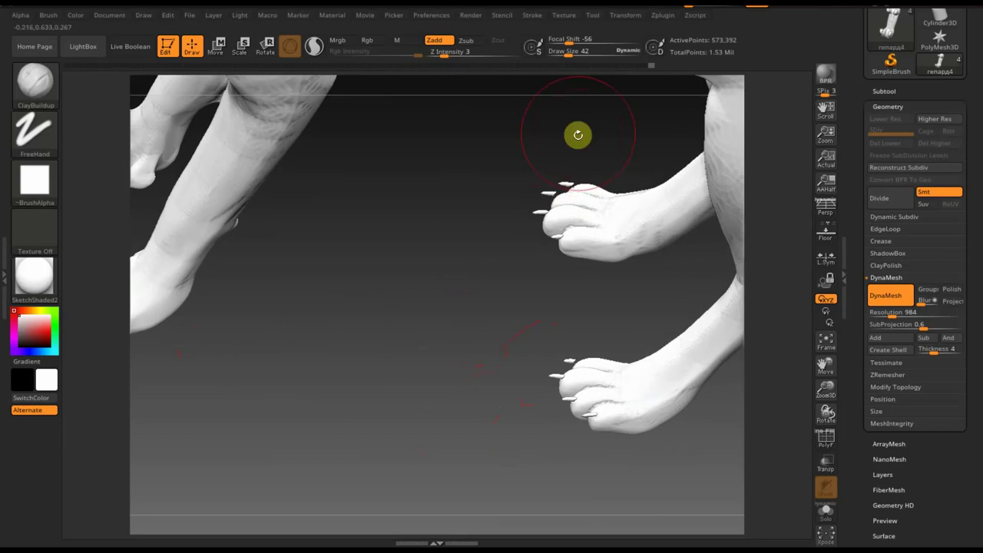
# - Shrink Draw Size to 15, undo the claw edit, and return to the front view
pyautogui.moveTo(565, 52); pyautogui.dragTo(561, 51)
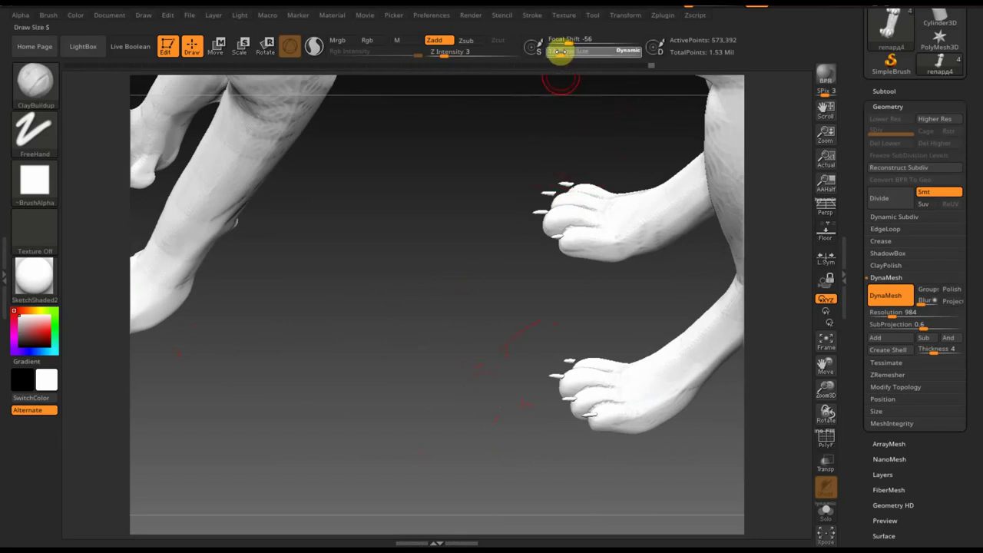
pyautogui.moveTo(507, 219)
pyautogui.mouseDown()
pyautogui.moveTo(512, 231)
pyautogui.moveTo(540, 227)
pyautogui.mouseUp()
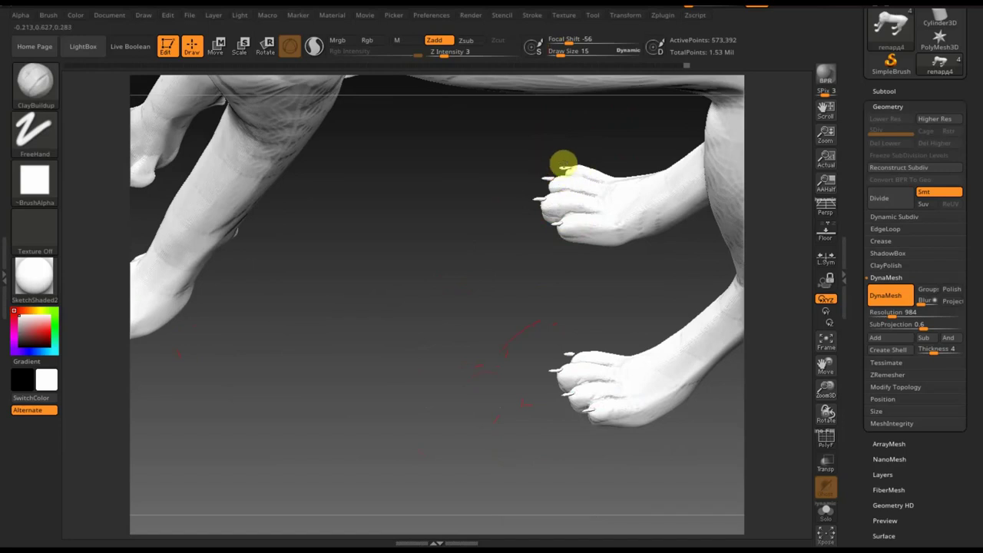
pyautogui.hotkey('ctrl', 'z')
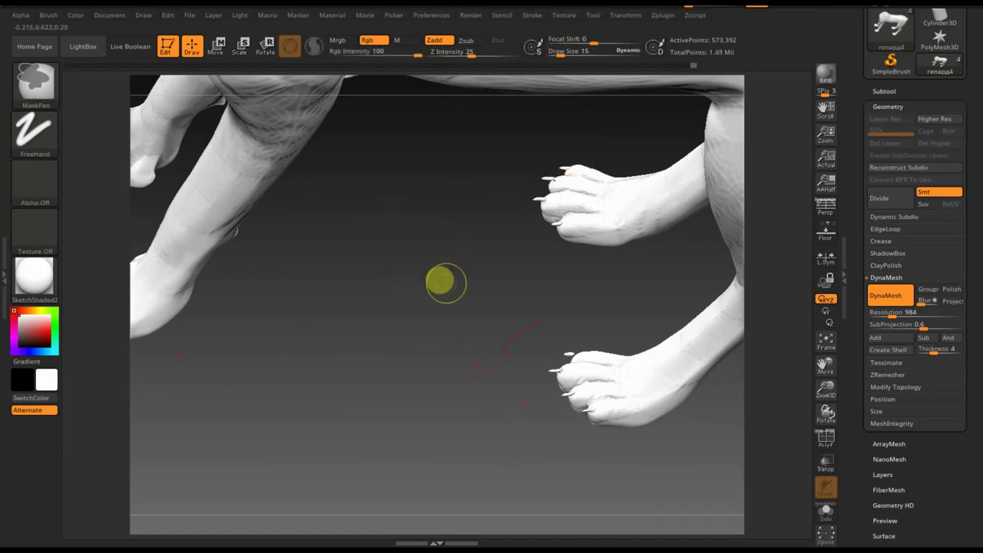
pyautogui.moveTo(435, 278)
pyautogui.mouseDown()
pyautogui.moveTo(434, 286)
pyautogui.moveTo(497, 305)
pyautogui.moveTo(470, 300)
pyautogui.moveTo(422, 345)
pyautogui.moveTo(417, 365)
pyautogui.moveTo(423, 320)
pyautogui.moveTo(450, 302)
pyautogui.mouseUp()
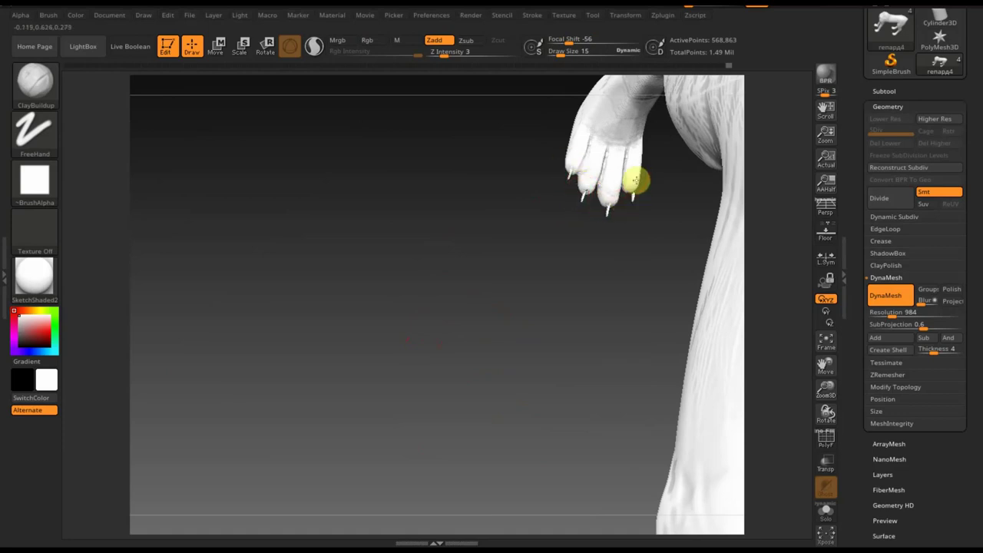
pyautogui.moveTo(634, 202)
pyautogui.mouseDown()
pyautogui.moveTo(588, 169)
pyautogui.moveTo(553, 228)
pyautogui.moveTo(626, 279)
pyautogui.moveTo(659, 278)
pyautogui.mouseUp()
pyautogui.keyDown('shift'); pyautogui.moveTo(612, 409); pyautogui.dragTo(637, 364); pyautogui.keyUp('shift')
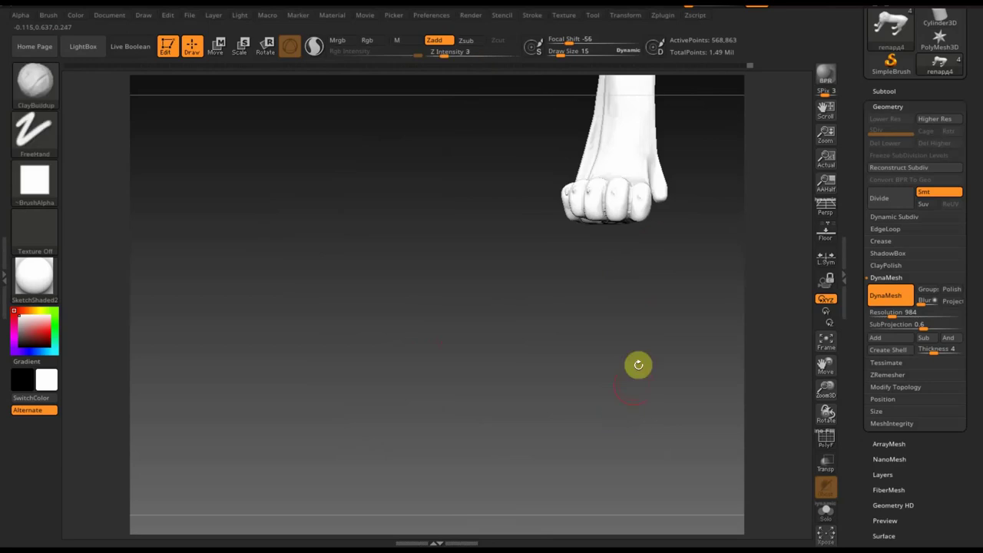
pyautogui.moveTo(647, 410)
pyautogui.keyDown('alt'); pyautogui.mouseDown()
pyautogui.moveTo(588, 307)
pyautogui.moveTo(423, 464)
pyautogui.mouseUp(); pyautogui.keyUp('alt')
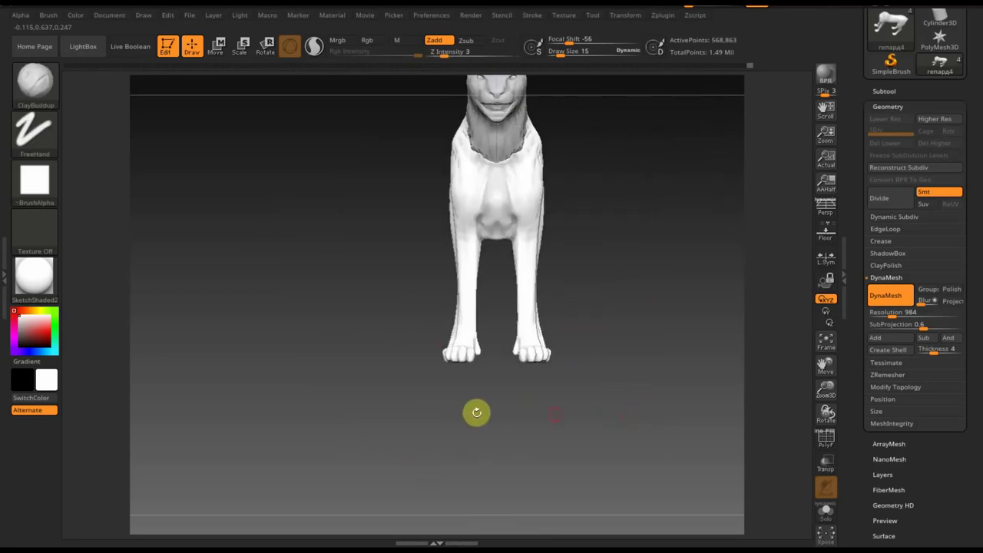
# - Smooth the chest with a smaller brush and apply the MatCap Red Wax material
pyautogui.keyDown('alt'); pyautogui.moveTo(476, 410); pyautogui.dragTo(594, 454); pyautogui.keyUp('alt')
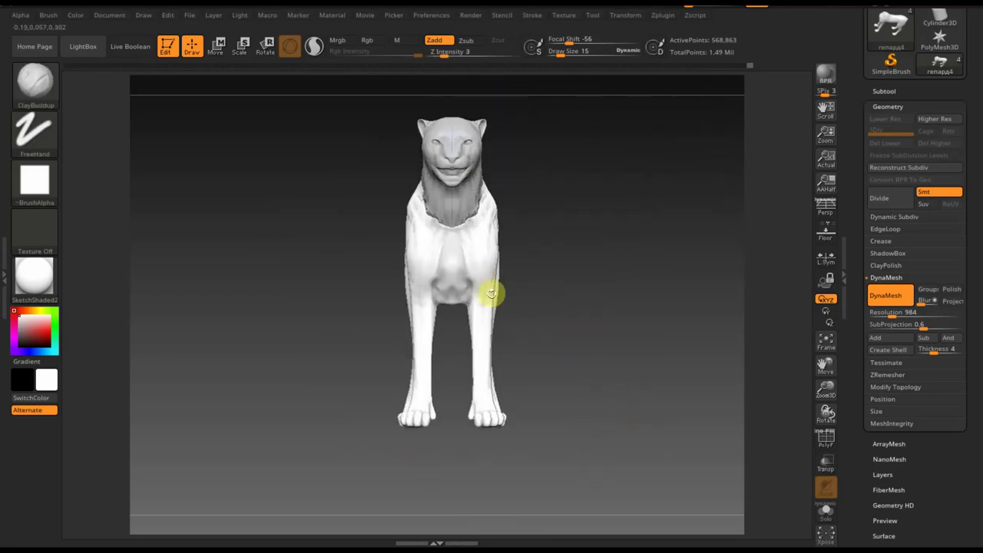
pyautogui.moveTo(550, 50); pyautogui.dragTo(560, 53)
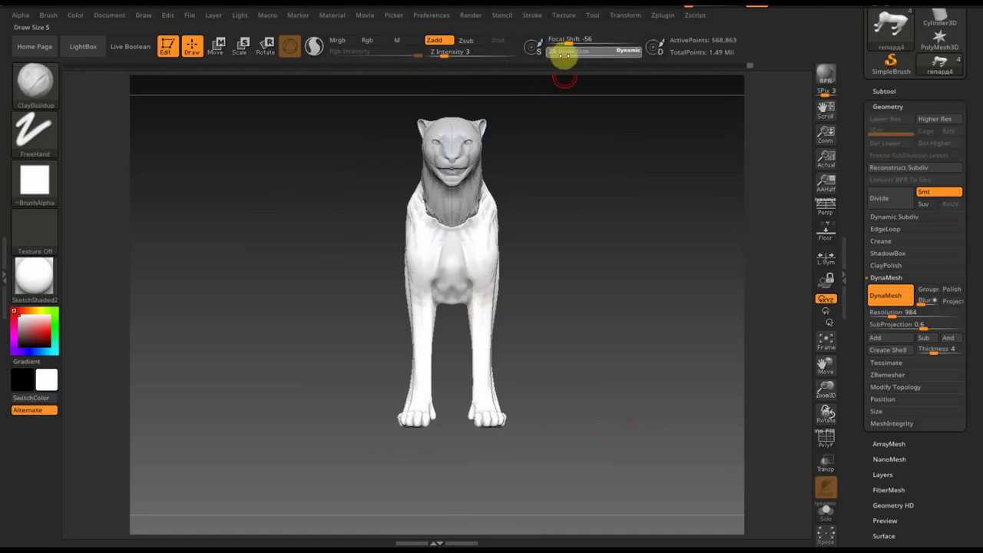
pyautogui.moveTo(572, 153); pyautogui.dragTo(586, 258)
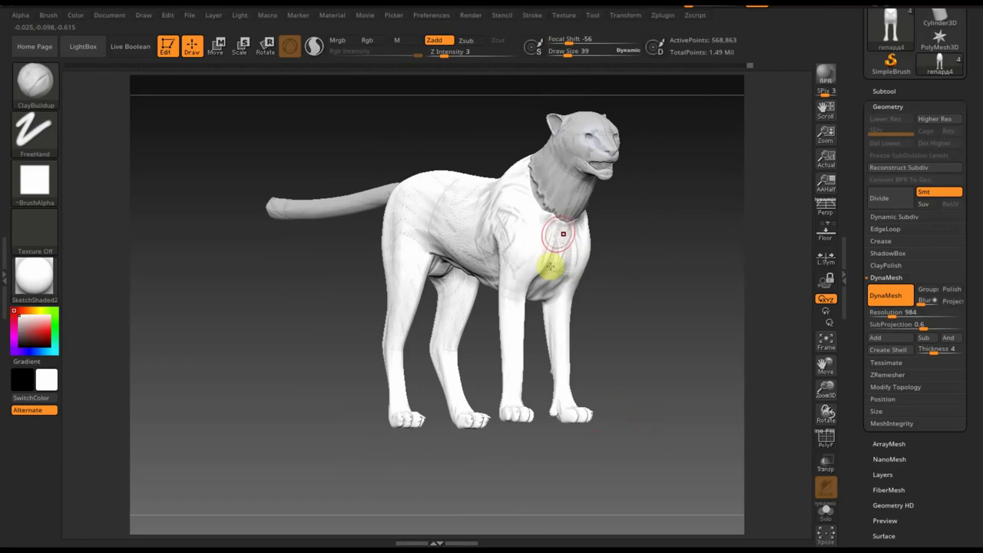
pyautogui.keyDown('shift'); pyautogui.moveTo(557, 256); pyautogui.dragTo(557, 251); pyautogui.keyUp('shift')
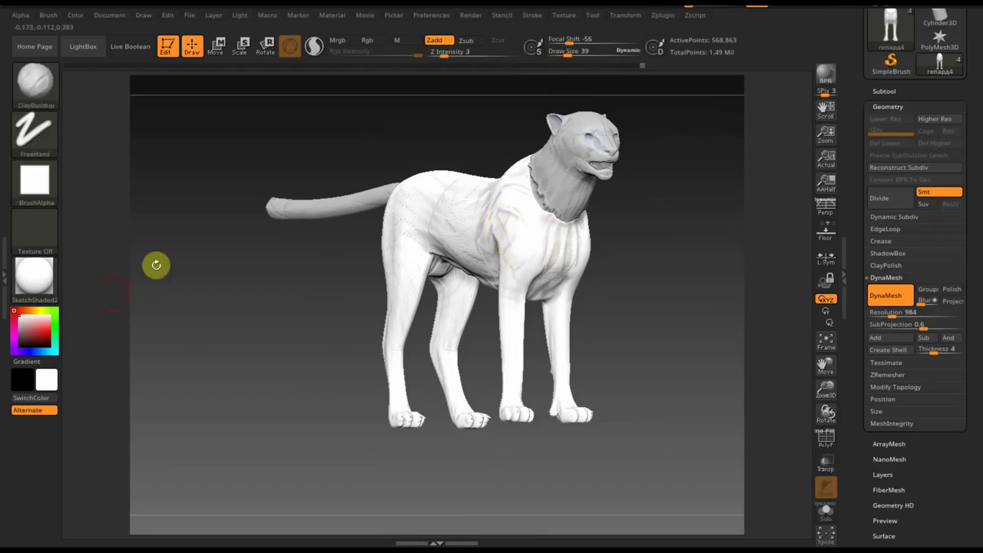
pyautogui.click(34, 275)
pyautogui.click(108, 227)
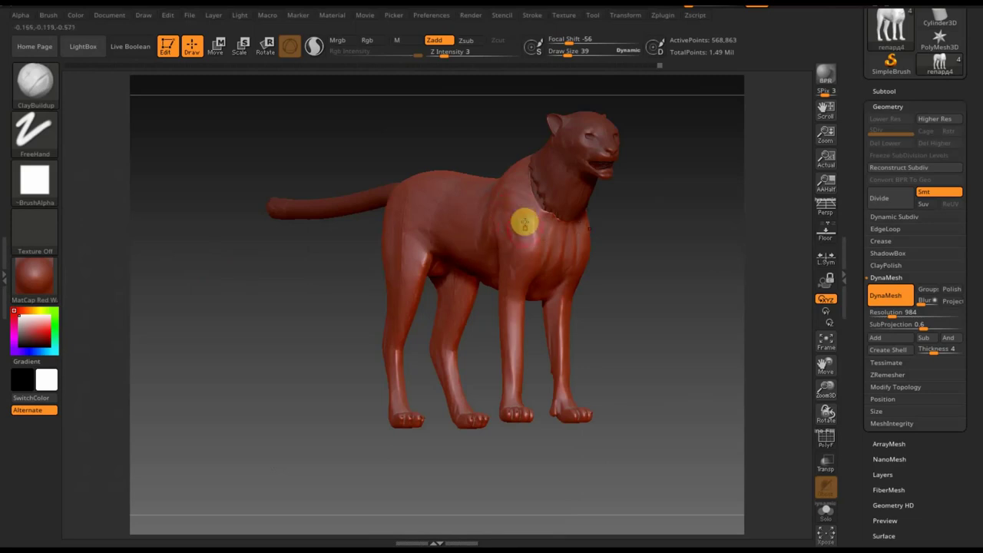
# - Smooth the chest, then MergeDown the head subtool into the cheetah body
pyautogui.press('shift')
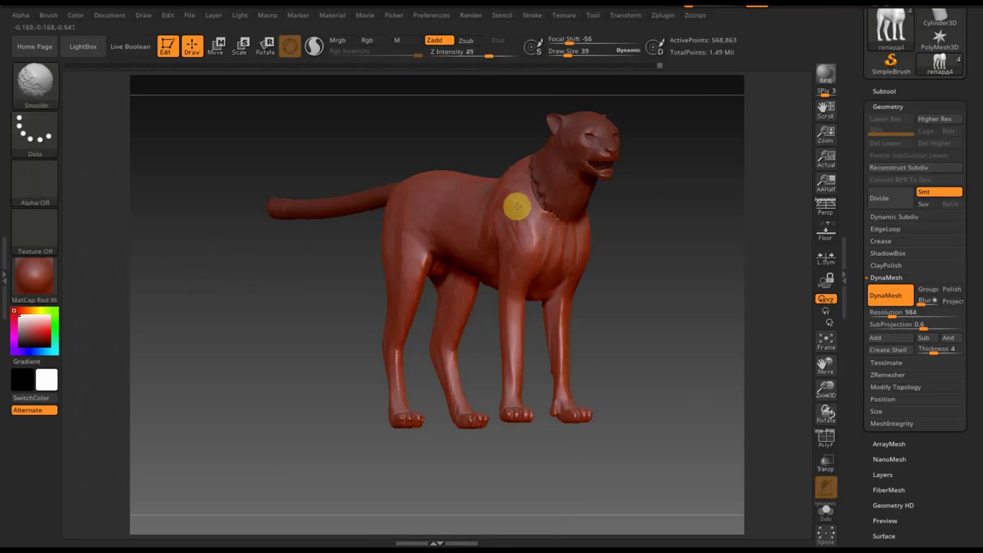
pyautogui.moveTo(517, 206)
pyautogui.keyDown('shift'); pyautogui.mouseDown()
pyautogui.moveTo(492, 237)
pyautogui.moveTo(514, 204)
pyautogui.moveTo(533, 257)
pyautogui.moveTo(579, 226)
pyautogui.moveTo(551, 197)
pyautogui.moveTo(643, 275)
pyautogui.moveTo(638, 358)
pyautogui.moveTo(352, 296)
pyautogui.moveTo(628, 292)
pyautogui.mouseUp(); pyautogui.keyUp('shift')
pyautogui.click(885, 91)
pyautogui.moveTo(884, 166)
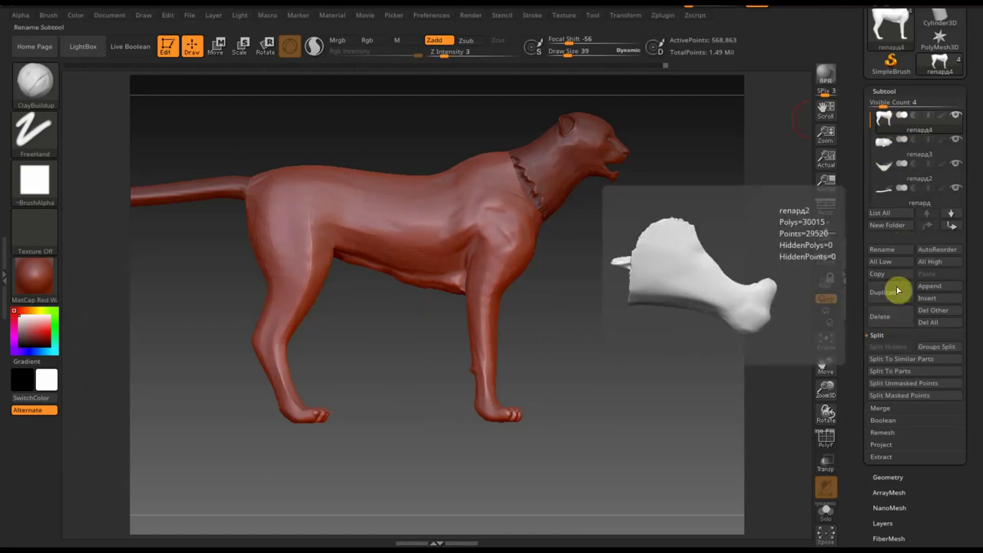
pyautogui.click(890, 407)
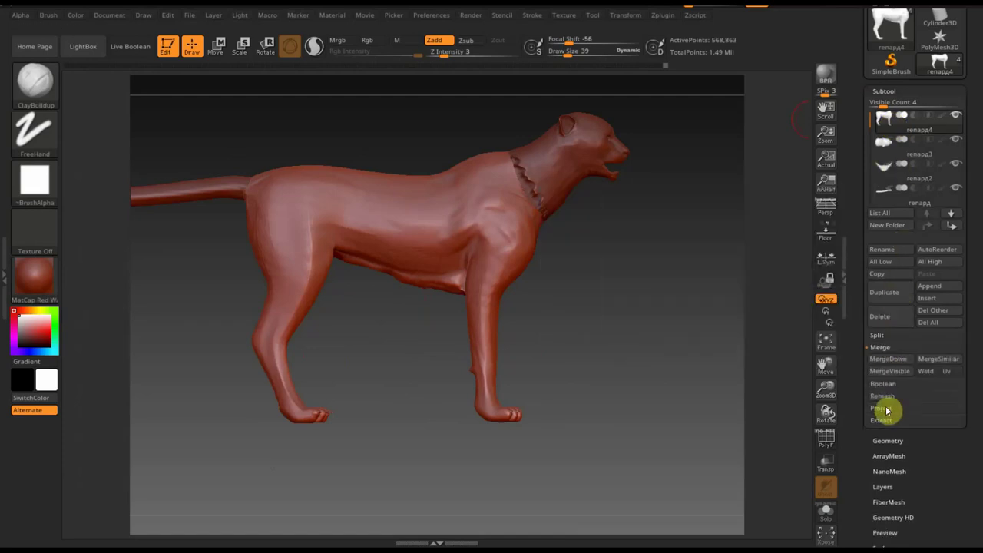
pyautogui.click(898, 364)
pyautogui.click(769, 389)
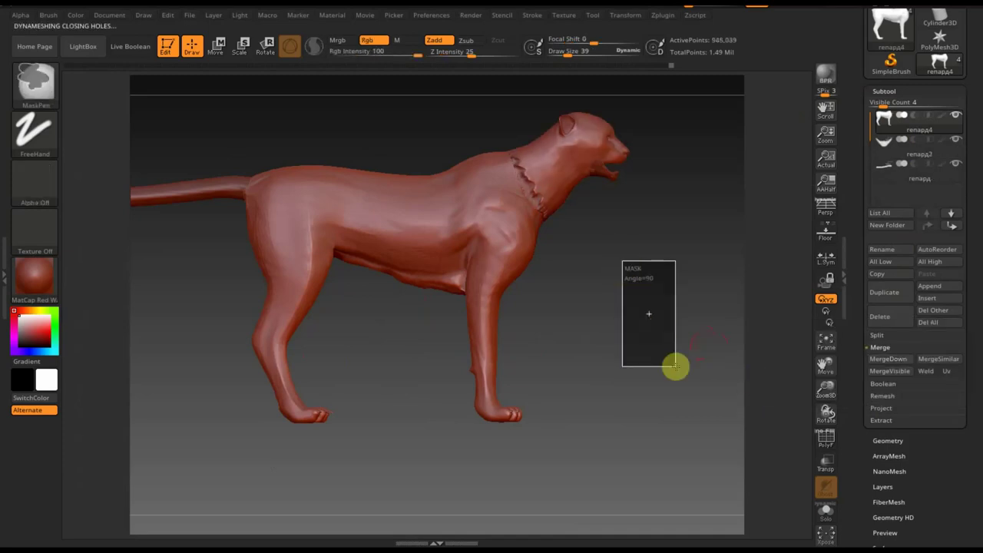
# - Build up and smooth the neck seam and fold, toggling Rgb on and back off
pyautogui.press('shift')
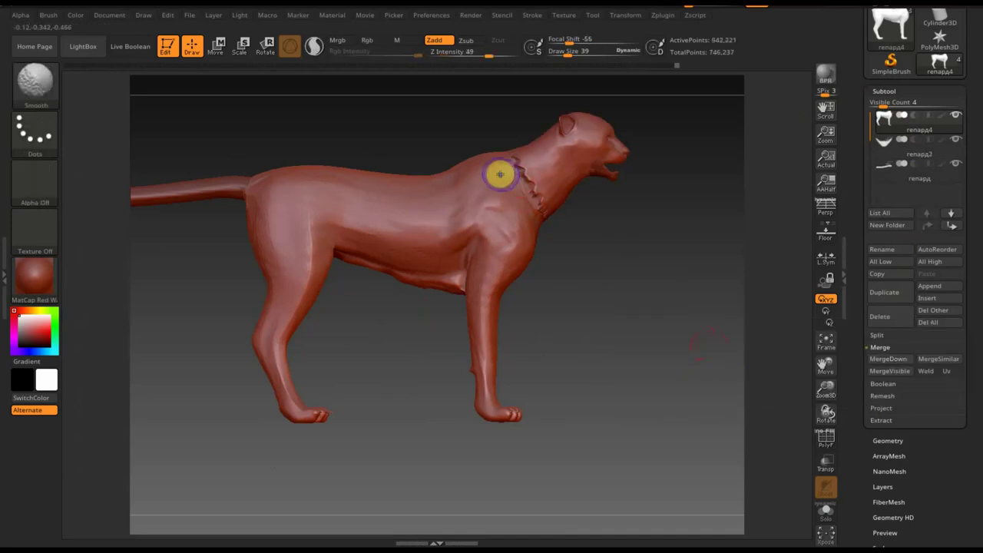
pyautogui.keyDown('shift'); pyautogui.moveTo(515, 158); pyautogui.dragTo(537, 193); pyautogui.keyUp('shift')
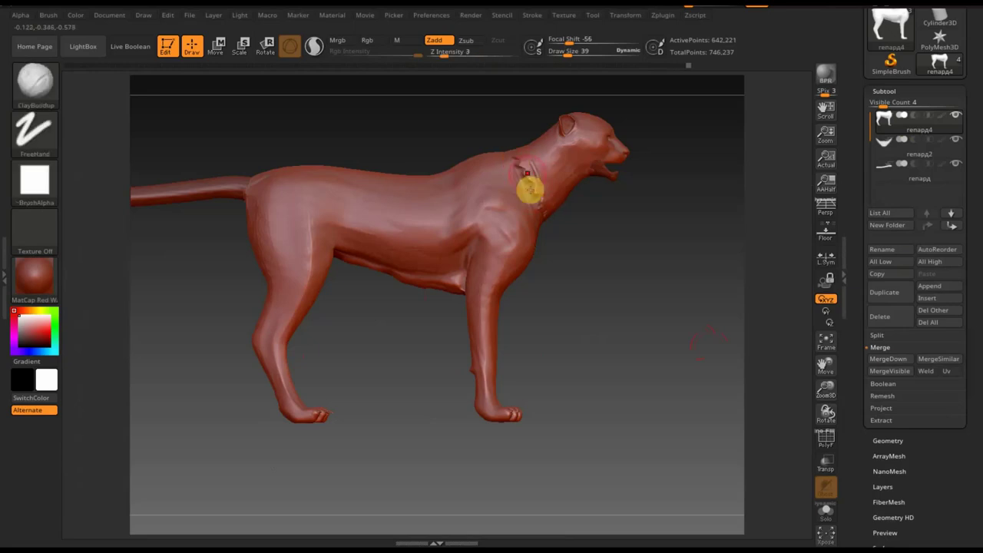
pyautogui.moveTo(518, 151)
pyautogui.keyDown('shift'); pyautogui.mouseDown()
pyautogui.moveTo(530, 189)
pyautogui.moveTo(537, 171)
pyautogui.mouseUp(); pyautogui.keyUp('shift')
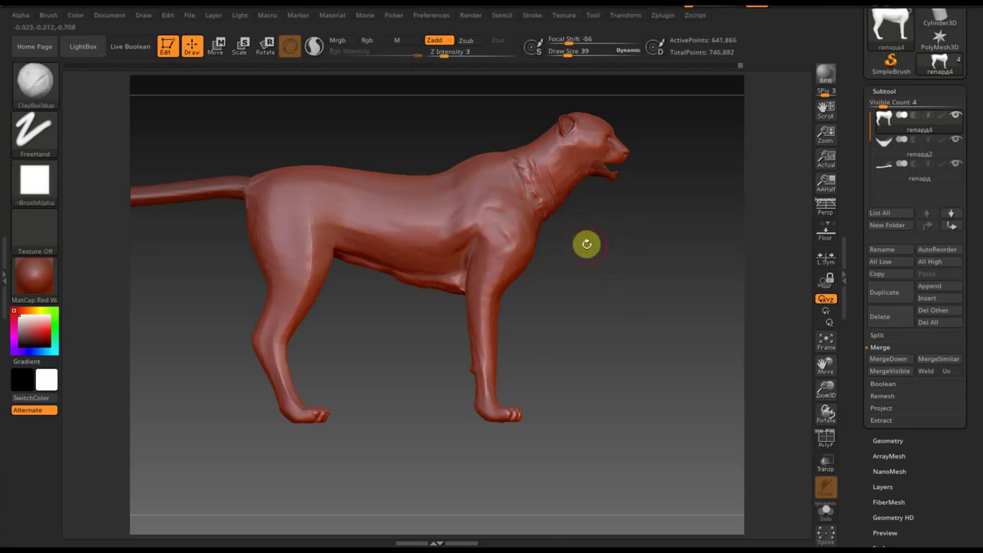
pyautogui.keyDown('shift'); pyautogui.moveTo(531, 170); pyautogui.dragTo(533, 187); pyautogui.keyUp('shift')
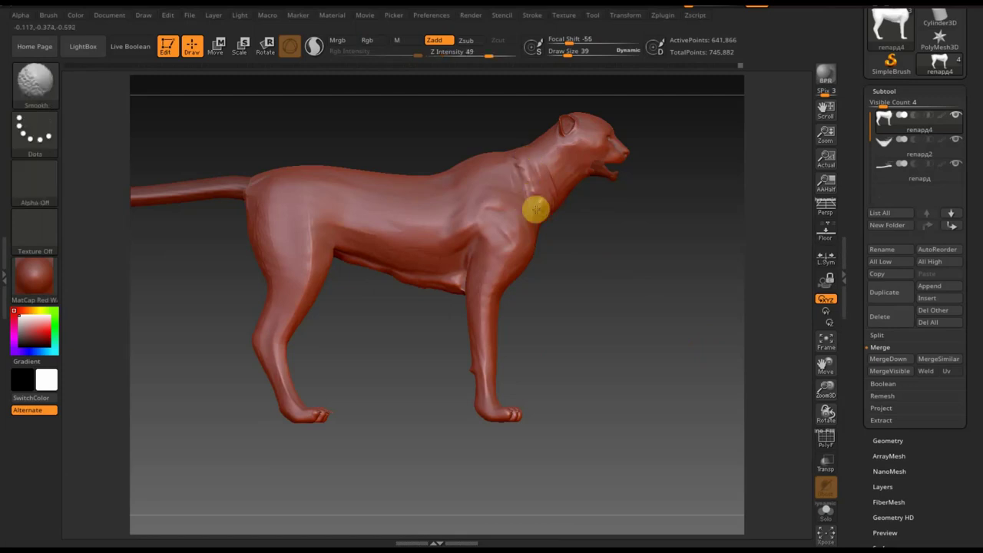
pyautogui.click(368, 39)
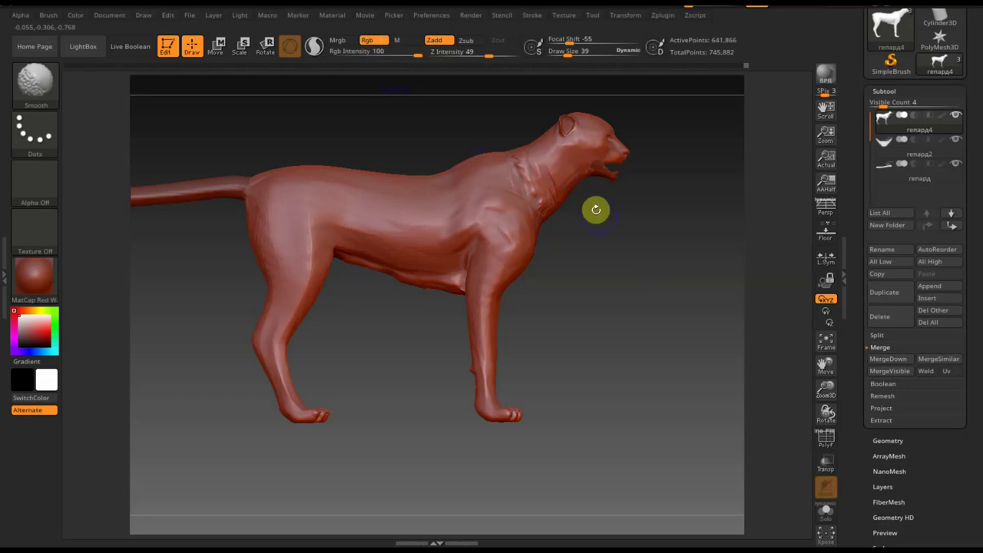
pyautogui.keyDown('shift'); pyautogui.moveTo(524, 161); pyautogui.dragTo(546, 208); pyautogui.keyUp('shift')
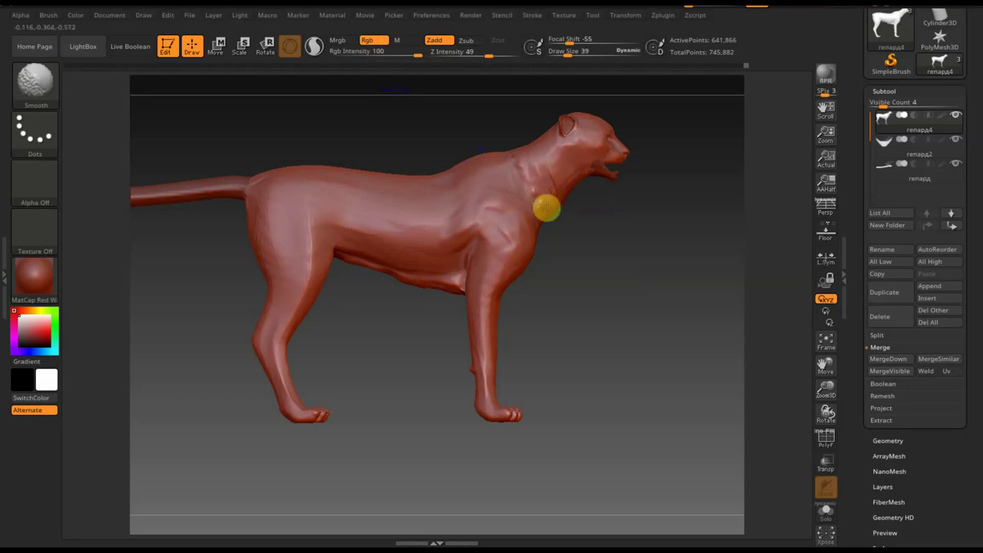
pyautogui.click(379, 39)
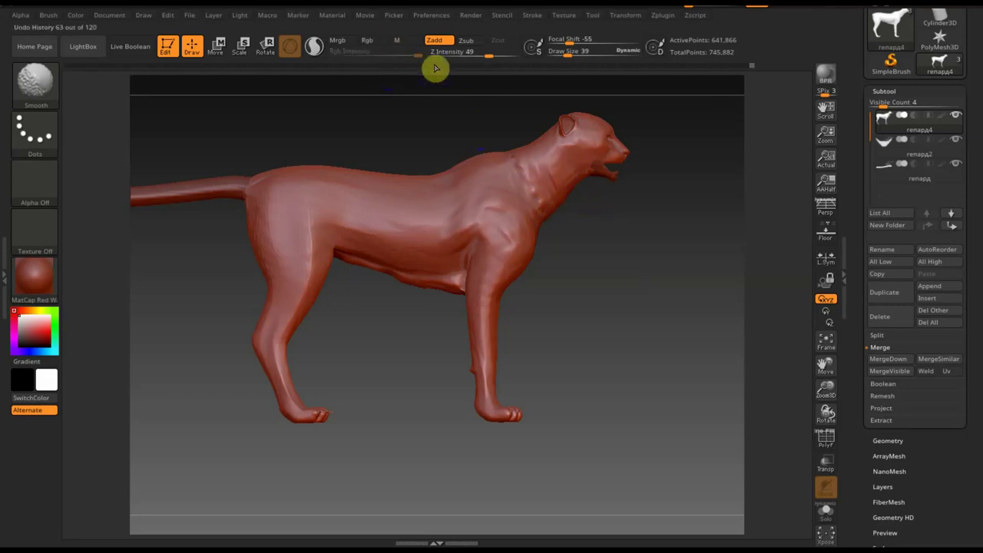
# - Raise Z Intensity to 90 and alternate clay buildup with smoothing on the shoulder
pyautogui.moveTo(486, 54); pyautogui.dragTo(511, 54)
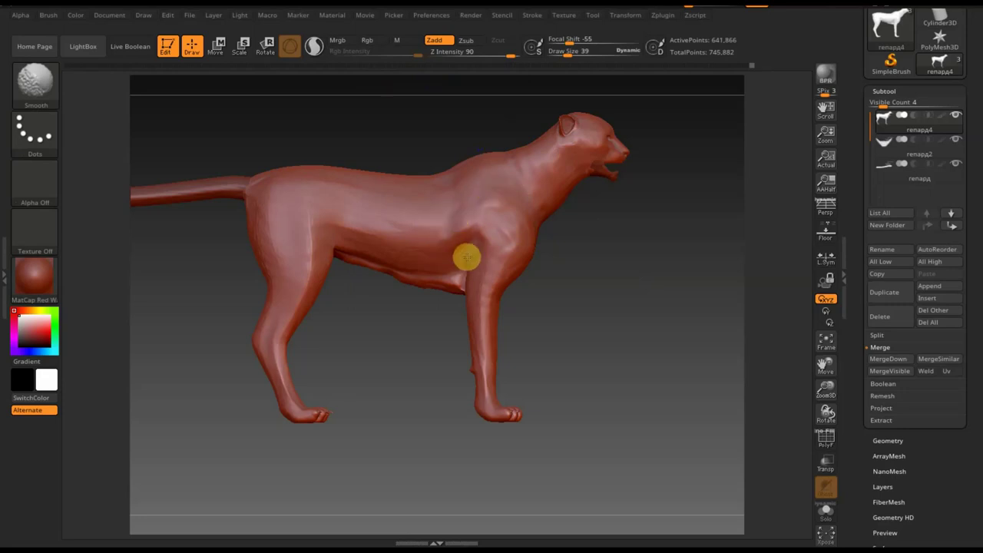
pyautogui.press('shift')
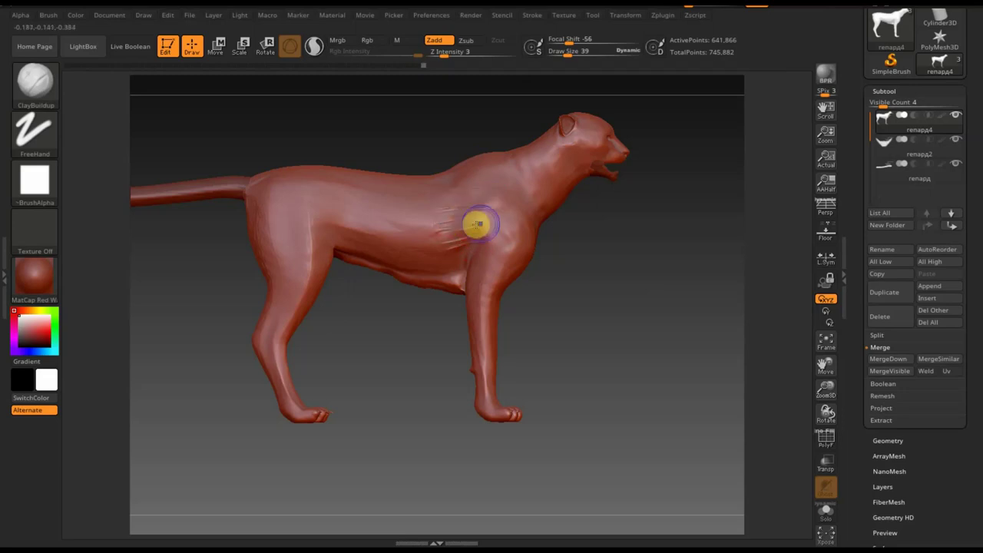
pyautogui.press('shift')
pyautogui.press('shift')
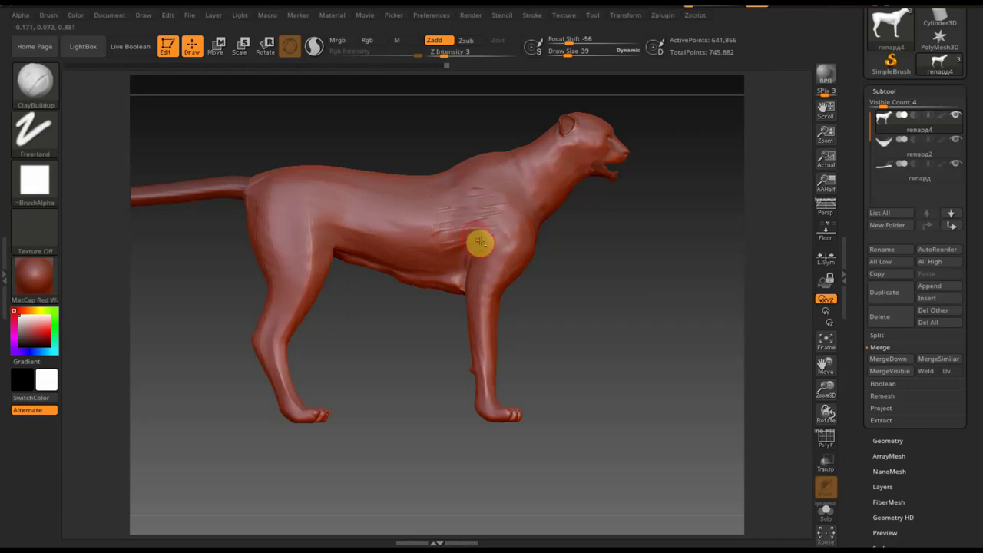
pyautogui.press('shift')
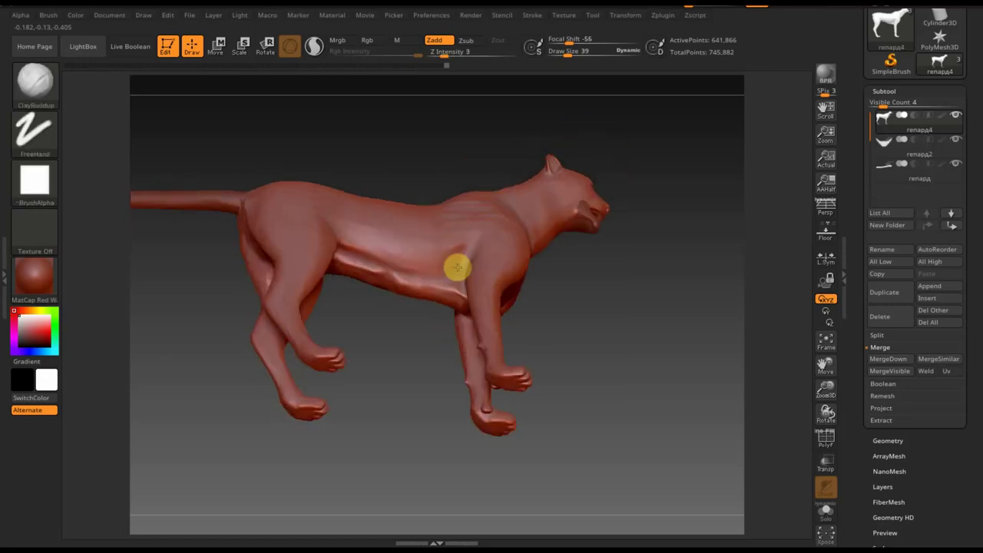
# - Orbit to a lower side view and build up clay along the belly
pyautogui.moveTo(407, 338)
pyautogui.mouseDown()
pyautogui.moveTo(402, 385)
pyautogui.moveTo(535, 121)
pyautogui.mouseUp()
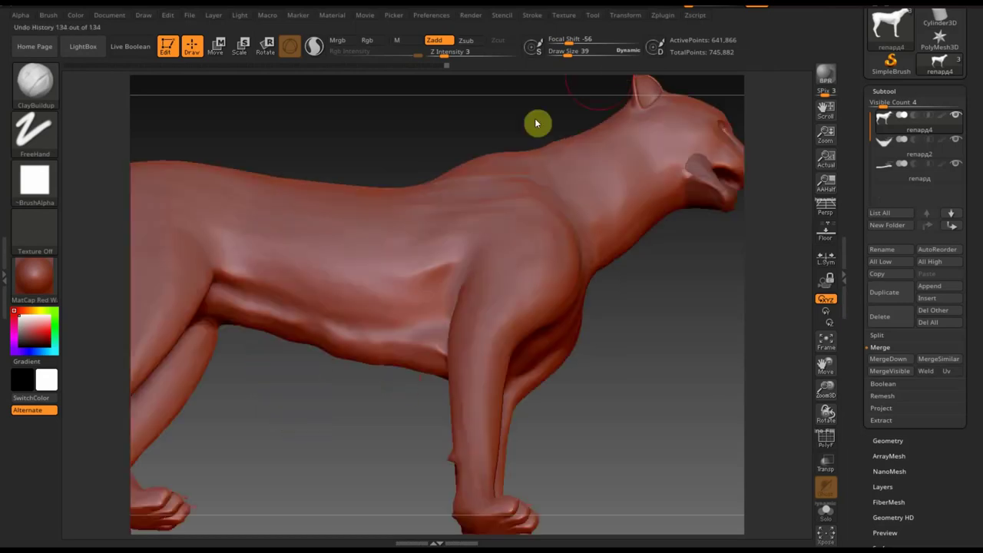
pyautogui.moveTo(571, 50); pyautogui.dragTo(564, 60)
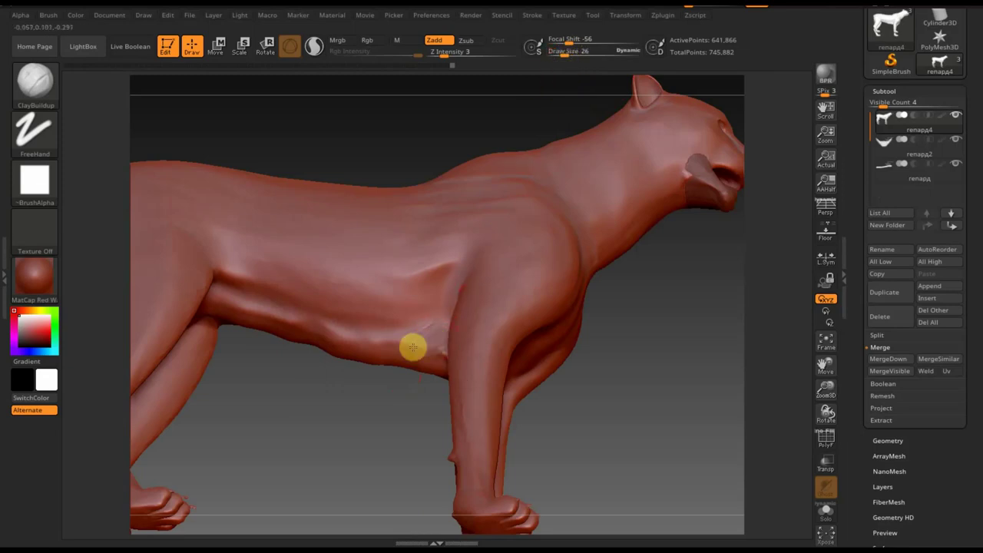
pyautogui.moveTo(405, 336)
pyautogui.mouseDown()
pyautogui.moveTo(364, 346)
pyautogui.moveTo(329, 321)
pyautogui.moveTo(269, 325)
pyautogui.moveTo(233, 310)
pyautogui.mouseUp()
pyautogui.moveTo(297, 408)
pyautogui.mouseDown()
pyautogui.moveTo(295, 435)
pyautogui.moveTo(431, 349)
pyautogui.moveTo(369, 357)
pyautogui.moveTo(299, 325)
pyautogui.moveTo(220, 307)
pyautogui.moveTo(303, 335)
pyautogui.moveTo(281, 325)
pyautogui.moveTo(400, 348)
pyautogui.mouseUp()
# - Smooth the belly, inspect the underside, then return to side view zoomed on the head
pyautogui.press('shift')
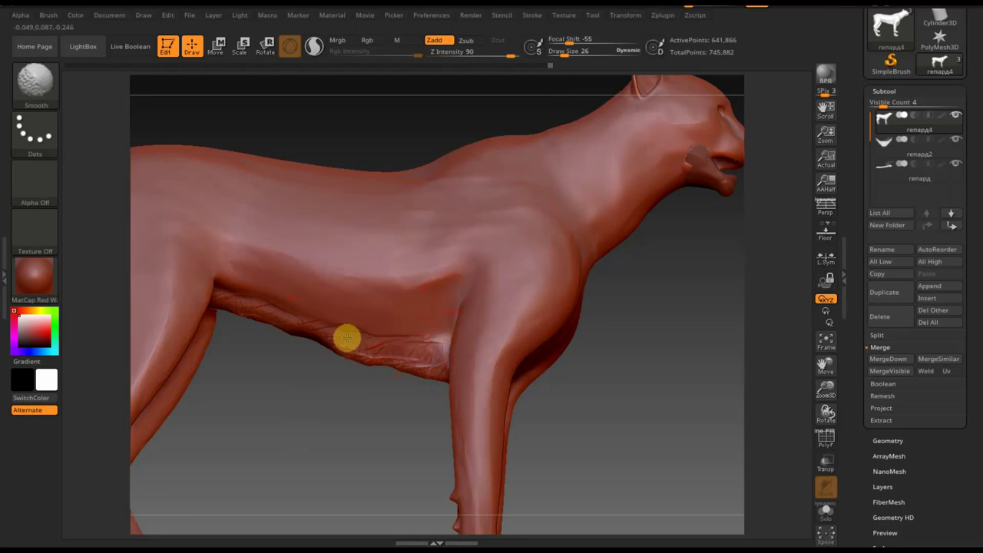
pyautogui.moveTo(338, 415)
pyautogui.mouseDown()
pyautogui.moveTo(371, 381)
pyautogui.moveTo(327, 353)
pyautogui.moveTo(329, 365)
pyautogui.moveTo(237, 362)
pyautogui.moveTo(286, 368)
pyautogui.moveTo(212, 355)
pyautogui.moveTo(285, 362)
pyautogui.moveTo(320, 351)
pyautogui.moveTo(202, 353)
pyautogui.moveTo(346, 373)
pyautogui.moveTo(361, 397)
pyautogui.moveTo(208, 361)
pyautogui.moveTo(241, 336)
pyautogui.moveTo(270, 336)
pyautogui.moveTo(401, 379)
pyautogui.moveTo(432, 349)
pyautogui.moveTo(261, 360)
pyautogui.moveTo(237, 330)
pyautogui.moveTo(370, 350)
pyautogui.moveTo(318, 355)
pyautogui.moveTo(307, 343)
pyautogui.moveTo(275, 341)
pyautogui.moveTo(281, 351)
pyautogui.moveTo(351, 347)
pyautogui.moveTo(299, 356)
pyautogui.moveTo(408, 364)
pyautogui.moveTo(404, 379)
pyautogui.moveTo(333, 393)
pyautogui.moveTo(182, 393)
pyautogui.mouseUp()
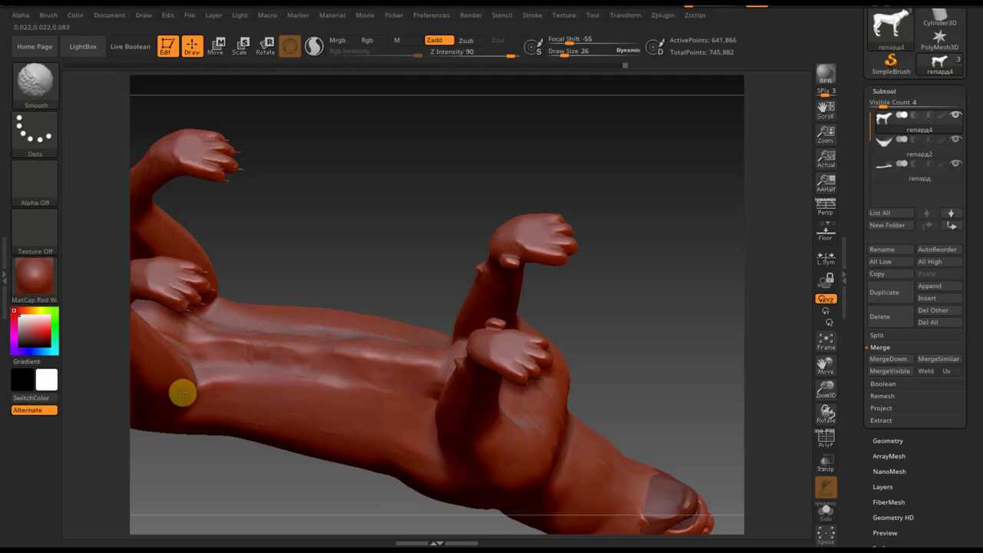
pyautogui.moveTo(696, 222)
pyautogui.mouseDown()
pyautogui.moveTo(657, 437)
pyautogui.moveTo(619, 344)
pyautogui.moveTo(571, 369)
pyautogui.moveTo(579, 374)
pyautogui.mouseUp()
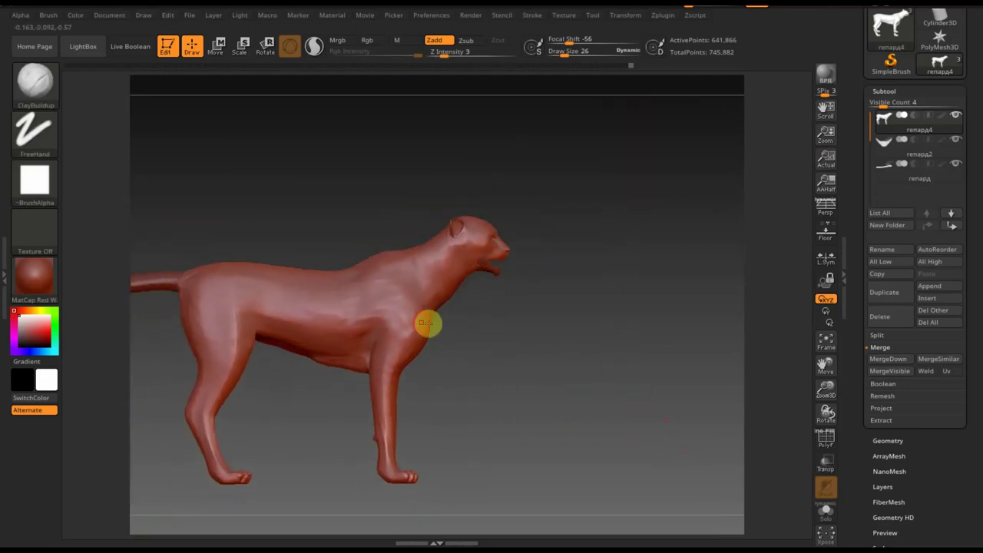
pyautogui.moveTo(499, 353)
pyautogui.mouseDown()
pyautogui.moveTo(527, 364)
pyautogui.moveTo(507, 371)
pyautogui.moveTo(577, 367)
pyautogui.moveTo(617, 351)
pyautogui.mouseUp()
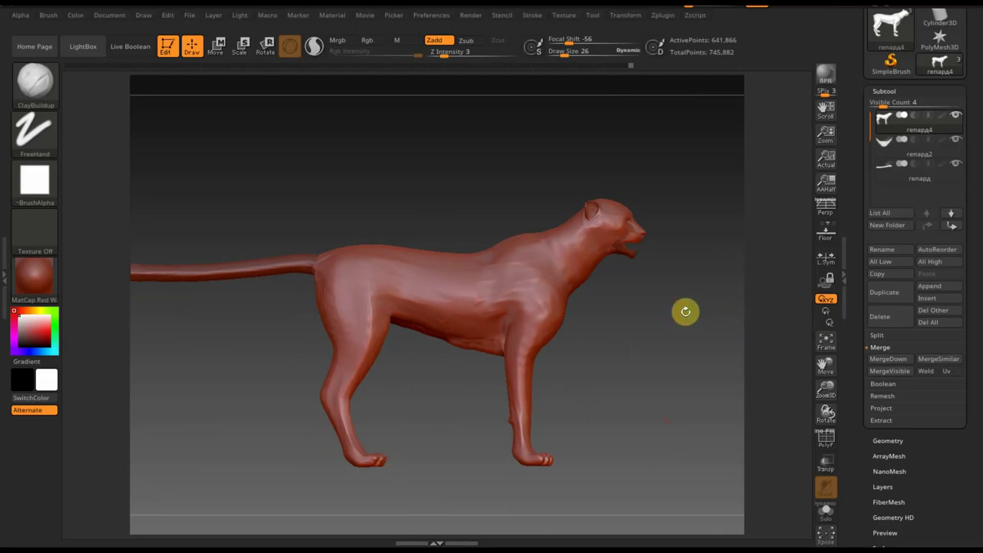
pyautogui.moveTo(687, 301)
pyautogui.keyDown('alt'); pyautogui.mouseDown()
pyautogui.moveTo(597, 287)
pyautogui.moveTo(678, 356)
pyautogui.moveTo(519, 369)
pyautogui.mouseUp(); pyautogui.keyUp('alt')
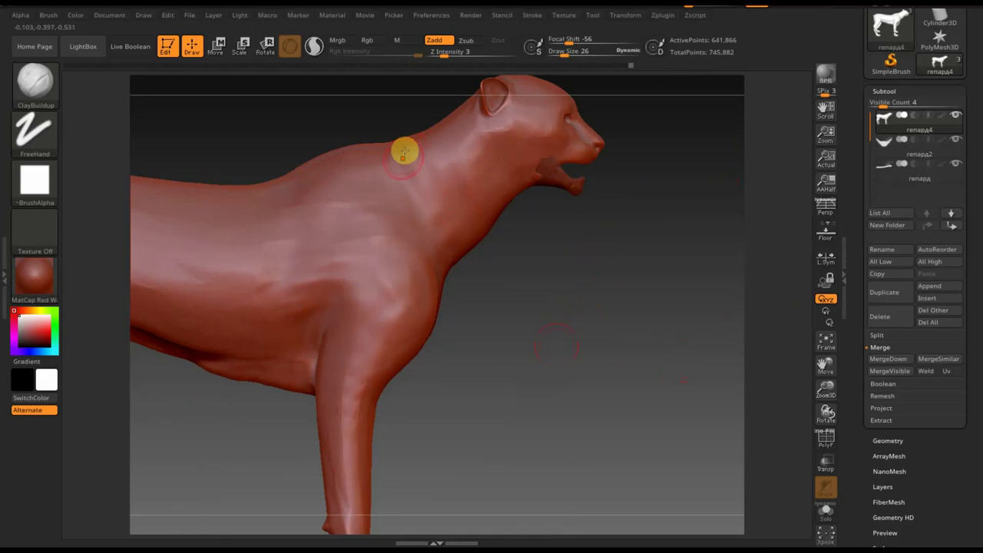
# - Check the topology with the PolyF wireframe, then select the lower-jaw subtool
pyautogui.click(820, 444)
pyautogui.press('ctrl')
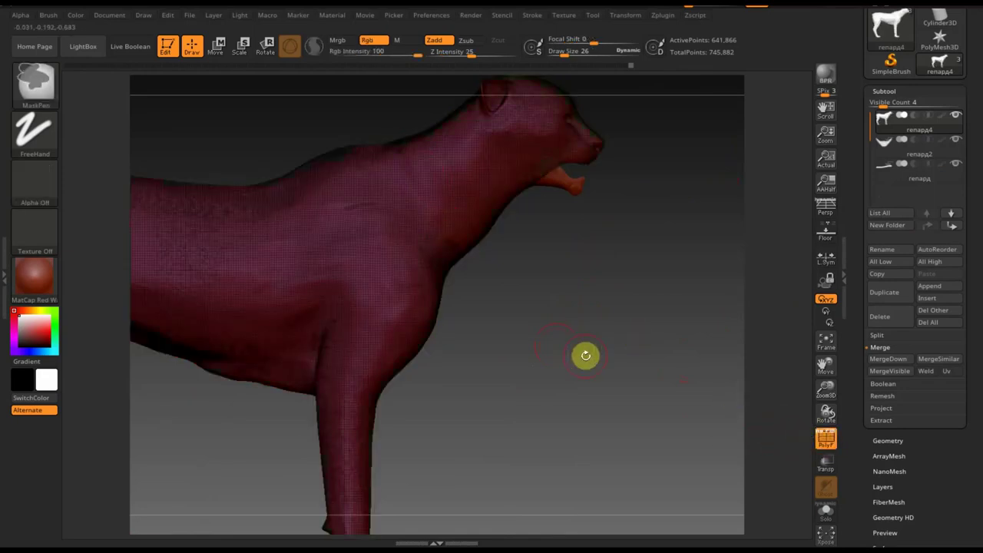
pyautogui.click(826, 438)
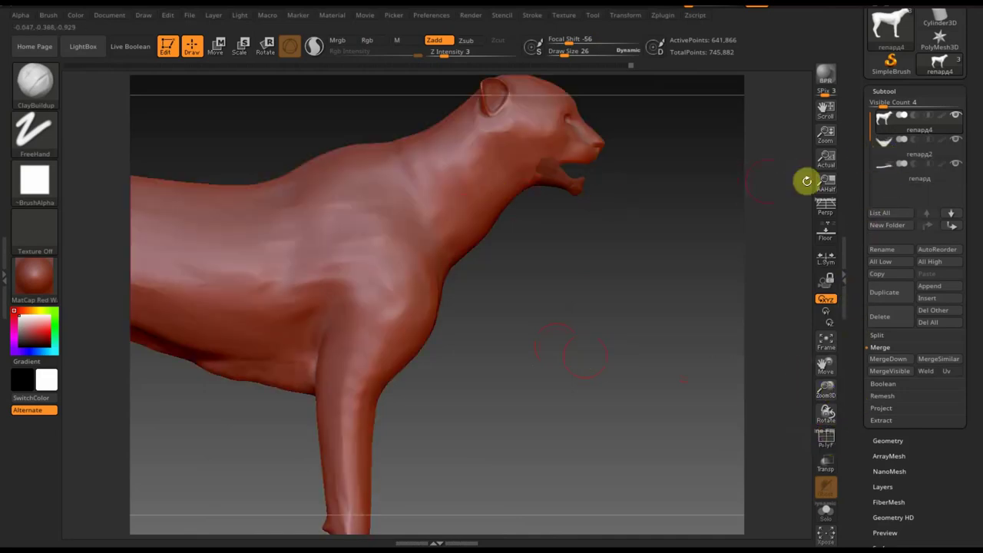
pyautogui.click(883, 150)
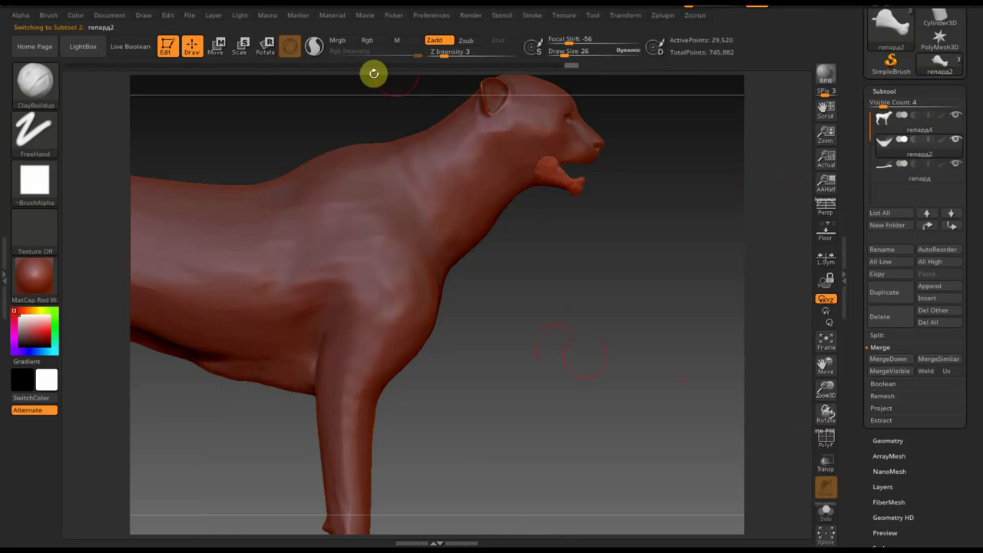
# - Rotate the lower jaw about 10° downward on its hinge using the Transpose gizmo
pyautogui.click(218, 46)
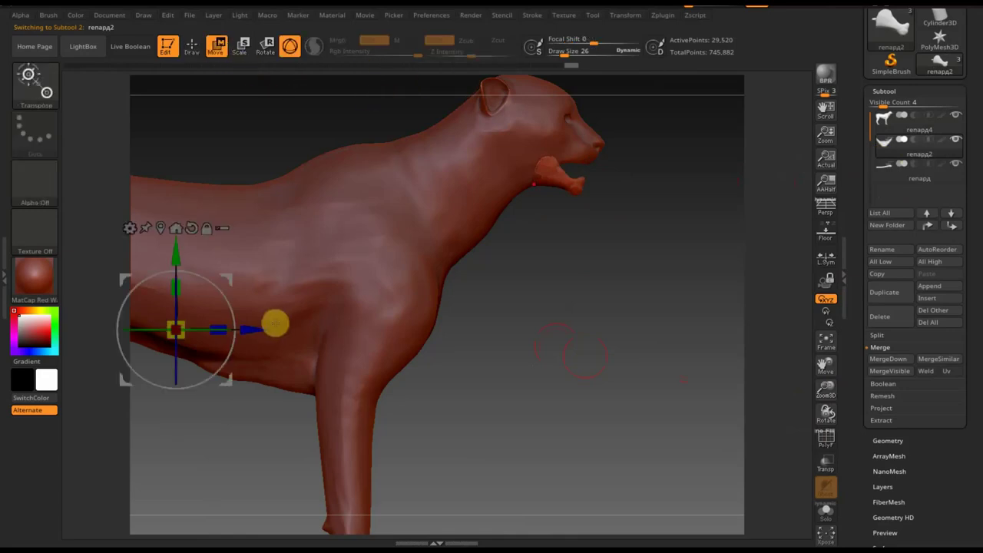
pyautogui.keyDown('alt'); pyautogui.moveTo(253, 325); pyautogui.dragTo(626, 358); pyautogui.keyUp('alt')
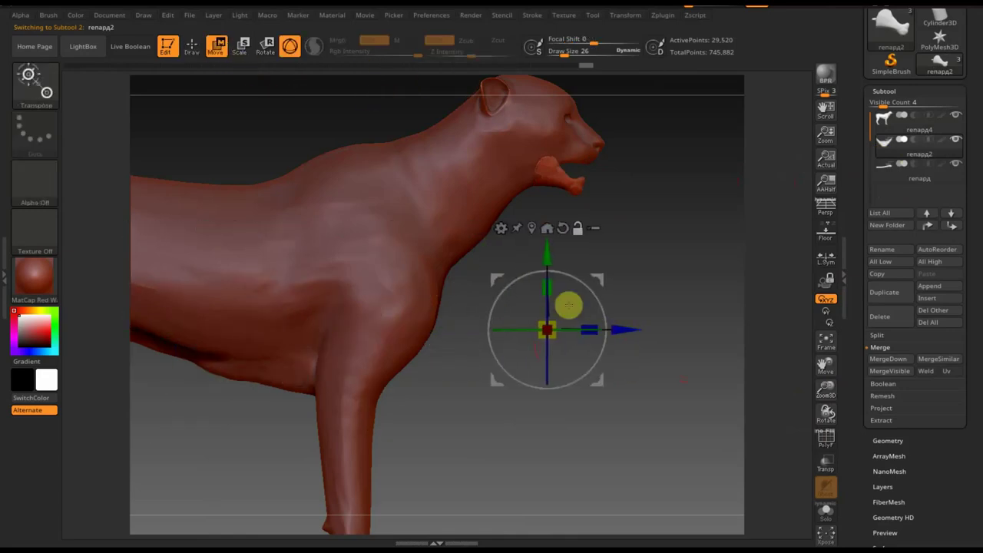
pyautogui.keyDown('alt'); pyautogui.moveTo(547, 248); pyautogui.dragTo(535, 100); pyautogui.keyUp('alt')
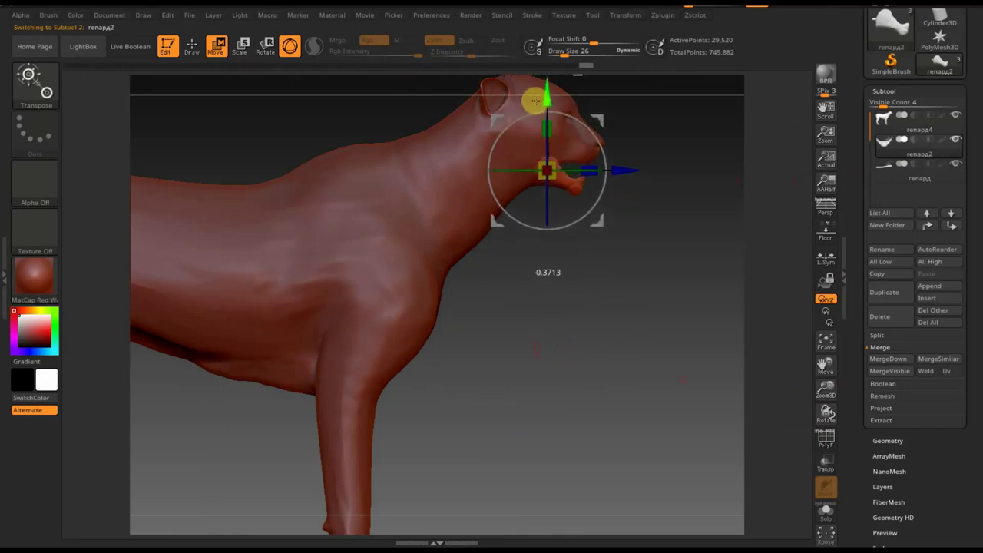
pyautogui.moveTo(595, 138); pyautogui.dragTo(601, 149)
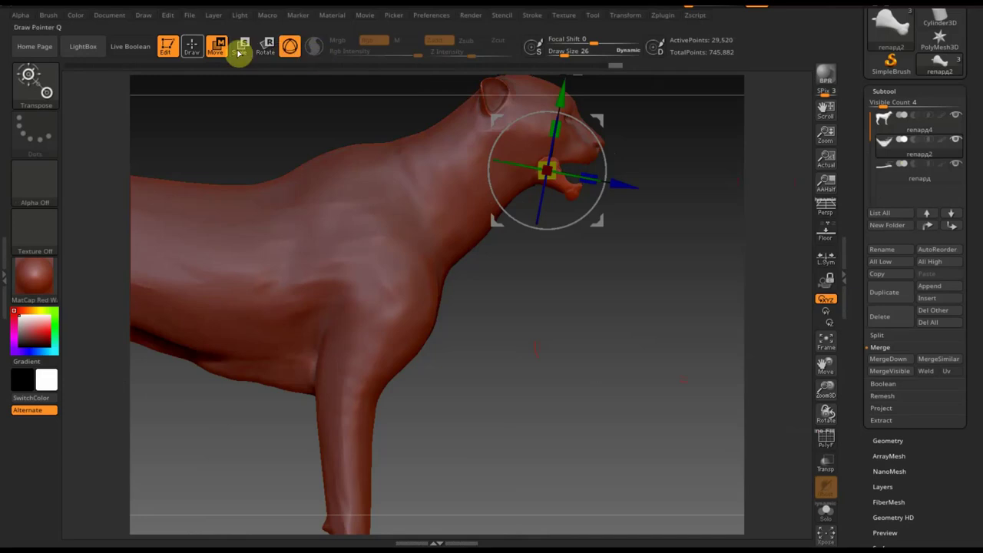
pyautogui.click(191, 46)
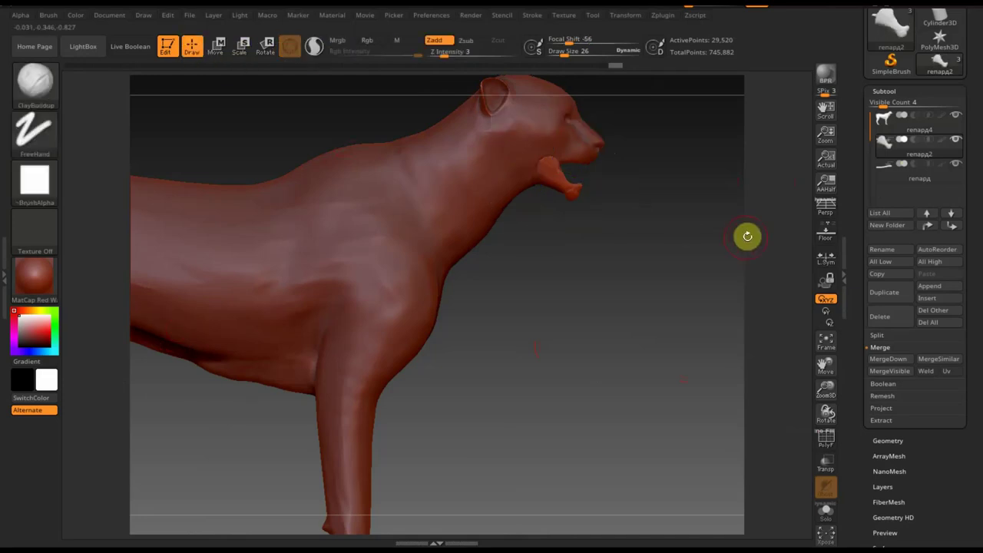
# - MergeDown the jaw and the last remaining piece into the leopard body, leaving one subtool
pyautogui.click(897, 126)
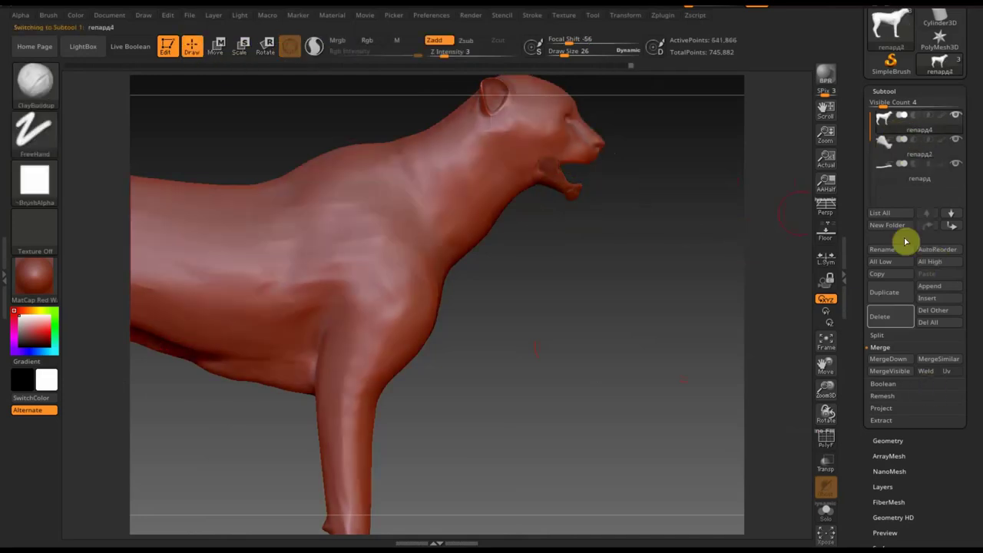
pyautogui.click(904, 363)
pyautogui.click(768, 391)
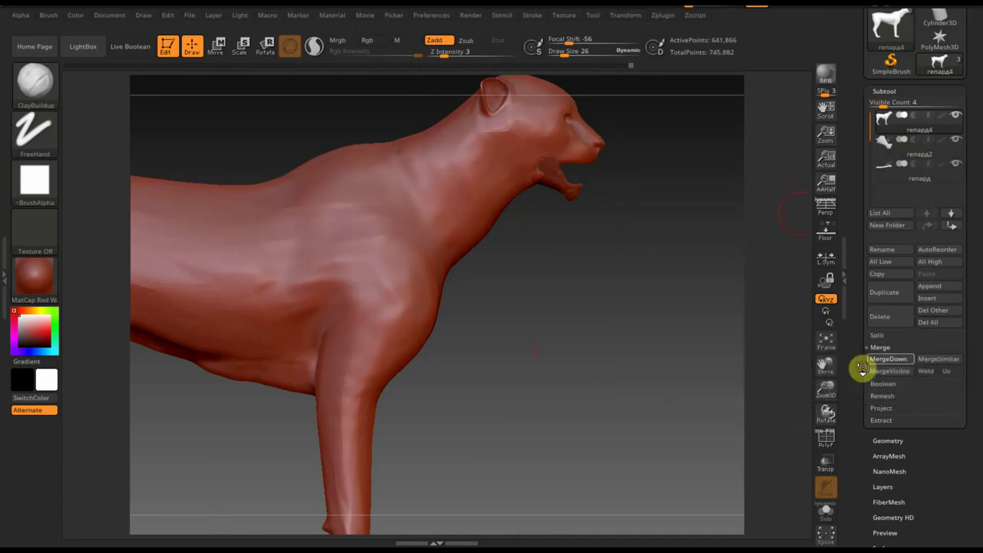
pyautogui.click(891, 359)
pyautogui.click(773, 387)
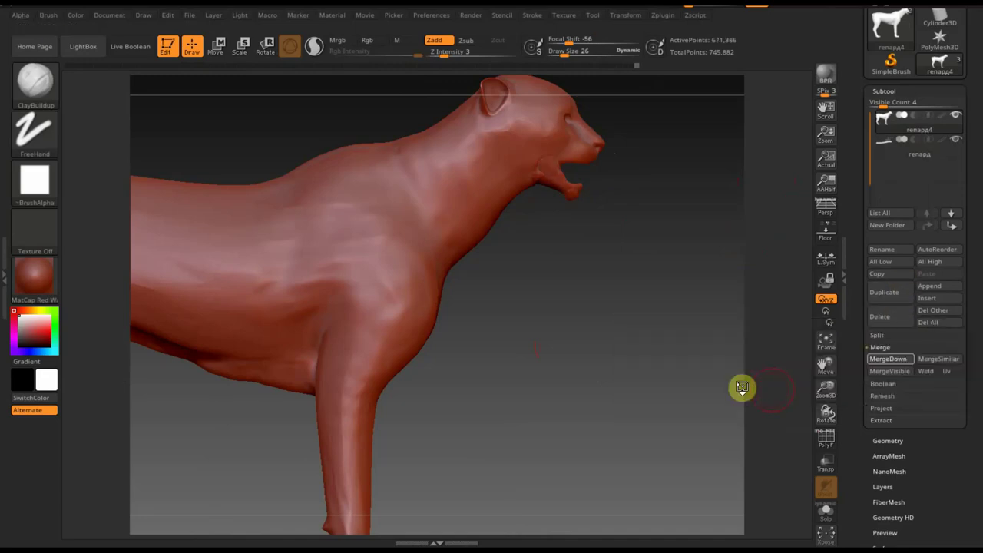
pyautogui.press('ctrl')
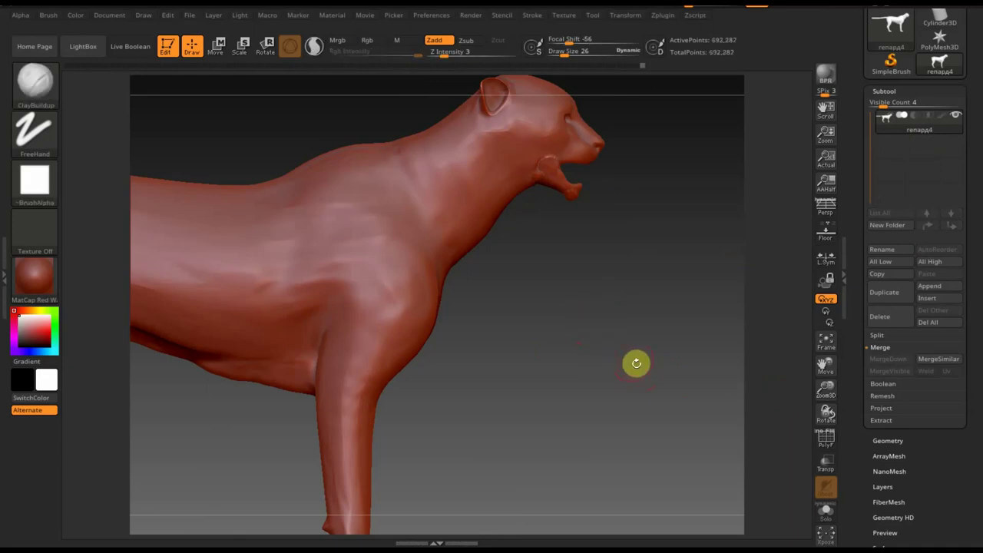
pyautogui.press('ctrl')
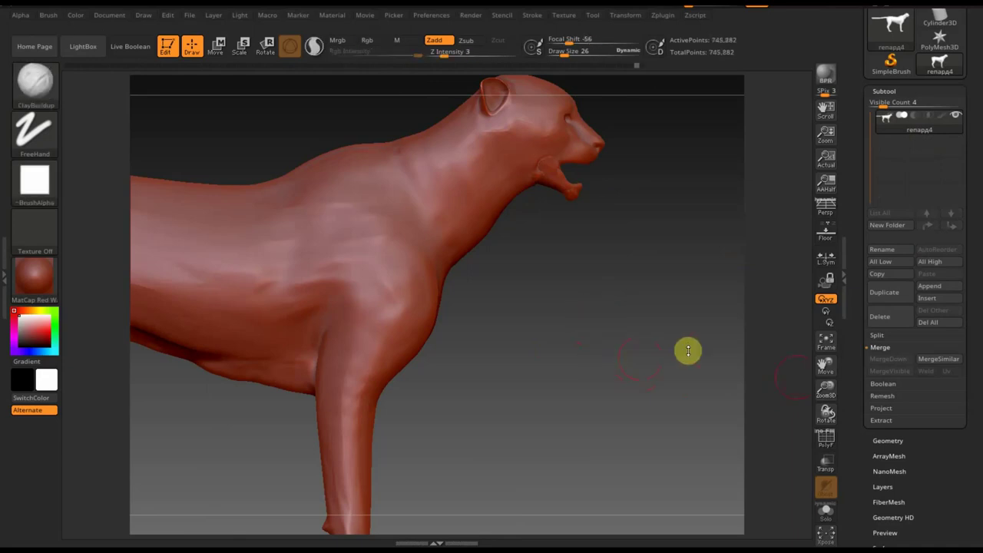
# - Set DynaMesh resolution to 1256 and remesh the leopard to about 1.125 million points
pyautogui.click(888, 443)
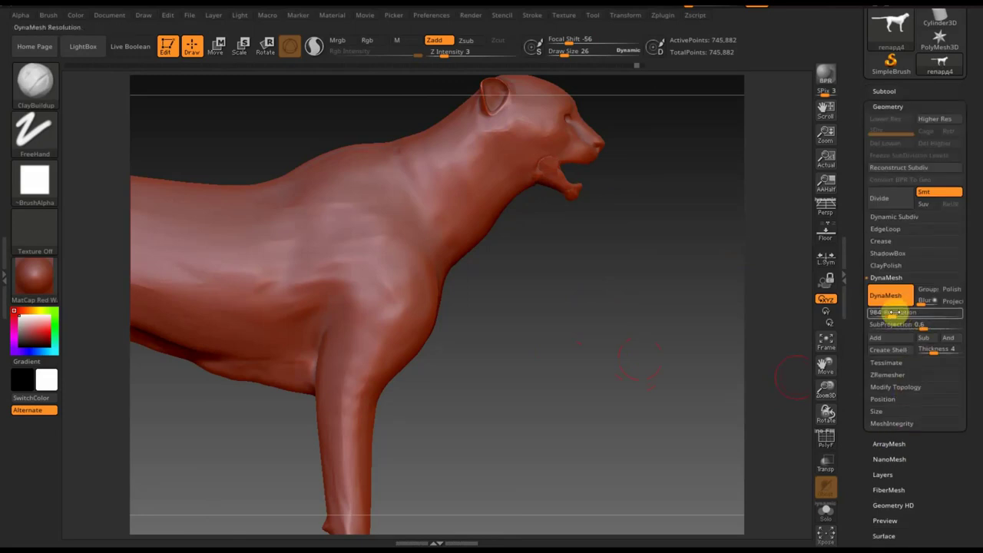
pyautogui.moveTo(894, 312); pyautogui.dragTo(895, 312)
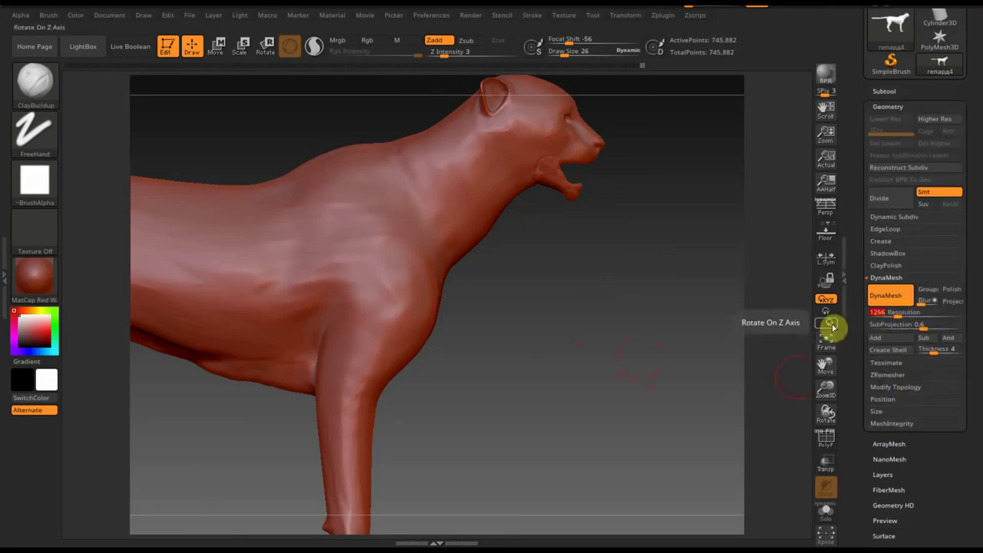
pyautogui.press('ctrl')
pyautogui.keyDown('ctrl'); pyautogui.click(638, 272); pyautogui.keyUp('ctrl')
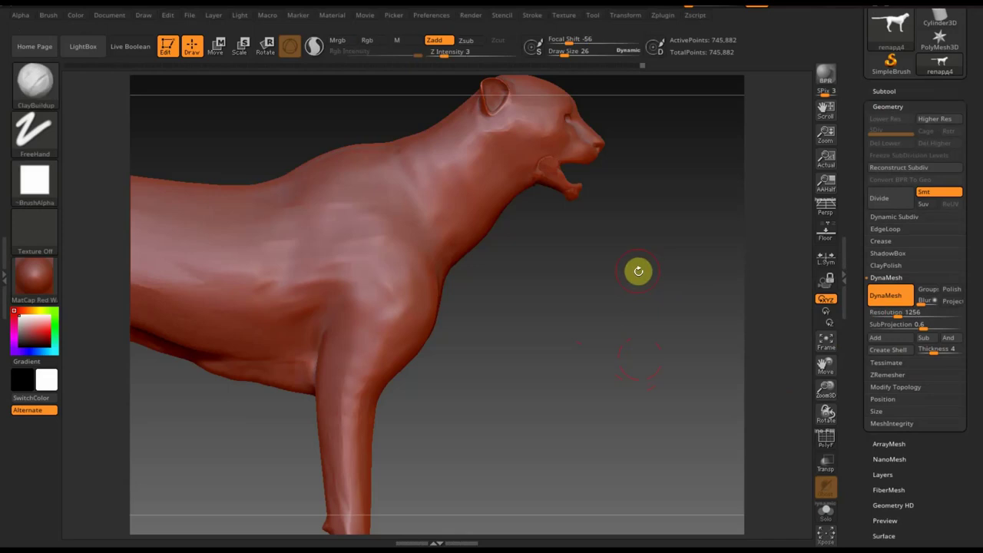
pyautogui.moveTo(635, 251)
pyautogui.keyDown('ctrl'); pyautogui.mouseDown()
pyautogui.moveTo(681, 363)
pyautogui.moveTo(688, 360)
pyautogui.mouseUp(); pyautogui.keyUp('ctrl')
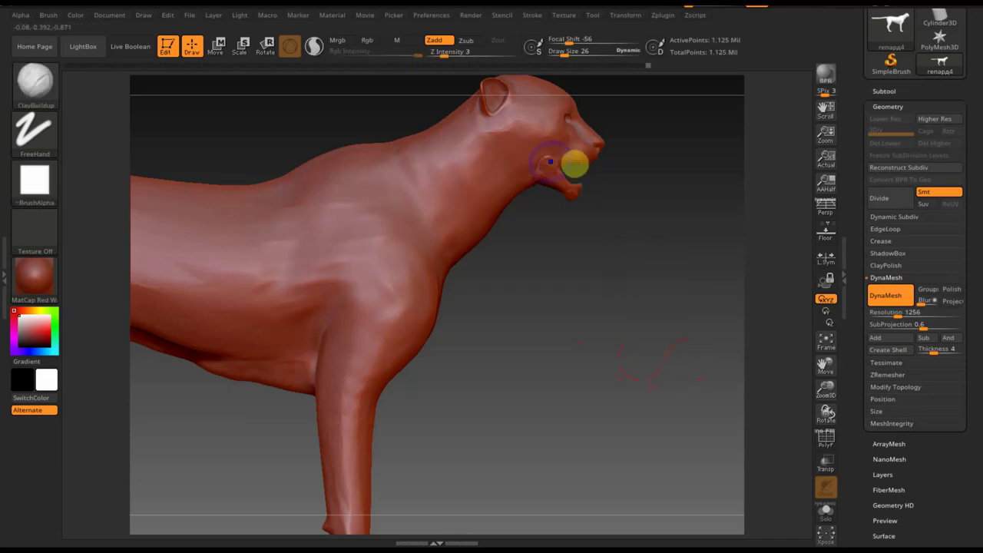
pyautogui.press('shift')
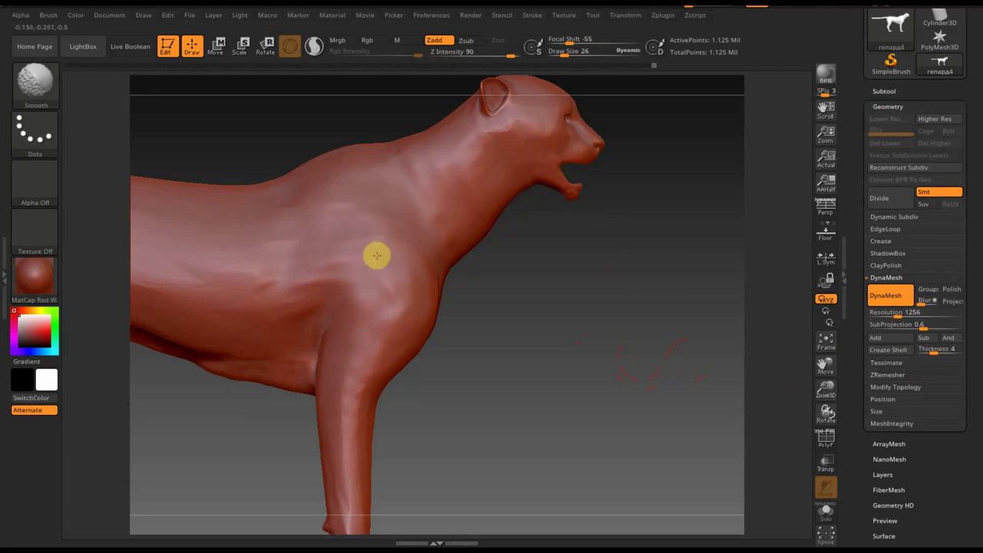
# - Smooth across the chest and shoulder area
pyautogui.moveTo(370, 202)
pyautogui.keyDown('shift'); pyautogui.mouseDown()
pyautogui.moveTo(419, 305)
pyautogui.moveTo(377, 259)
pyautogui.mouseUp(); pyautogui.keyUp('shift')
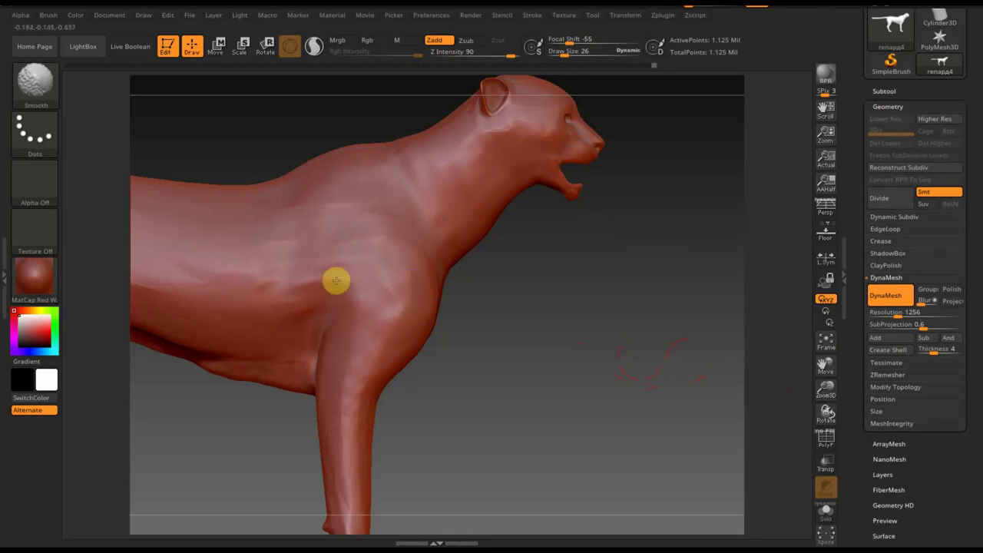
pyautogui.keyDown('shift'); pyautogui.moveTo(459, 266); pyautogui.dragTo(384, 272); pyautogui.keyUp('shift')
pyautogui.moveTo(566, 320)
pyautogui.mouseDown()
pyautogui.moveTo(492, 334)
pyautogui.moveTo(590, 220)
pyautogui.mouseUp()
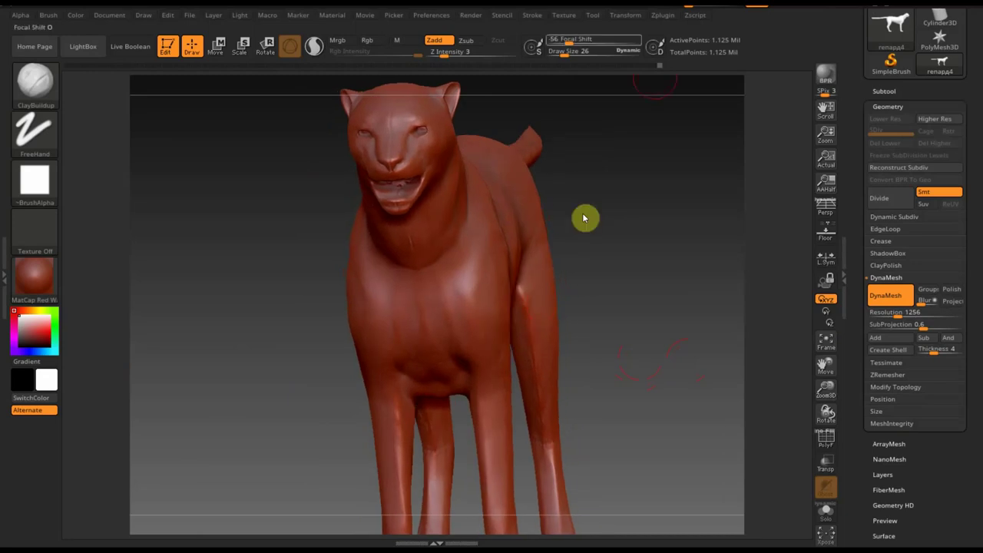
# - At Draw Size 12, smooth the lower lip and teeth of the open mouth
pyautogui.moveTo(559, 49); pyautogui.dragTo(562, 54)
pyautogui.moveTo(661, 162)
pyautogui.keyDown('alt'); pyautogui.mouseDown()
pyautogui.moveTo(687, 222)
pyautogui.moveTo(182, 279)
pyautogui.mouseUp(); pyautogui.keyUp('alt')
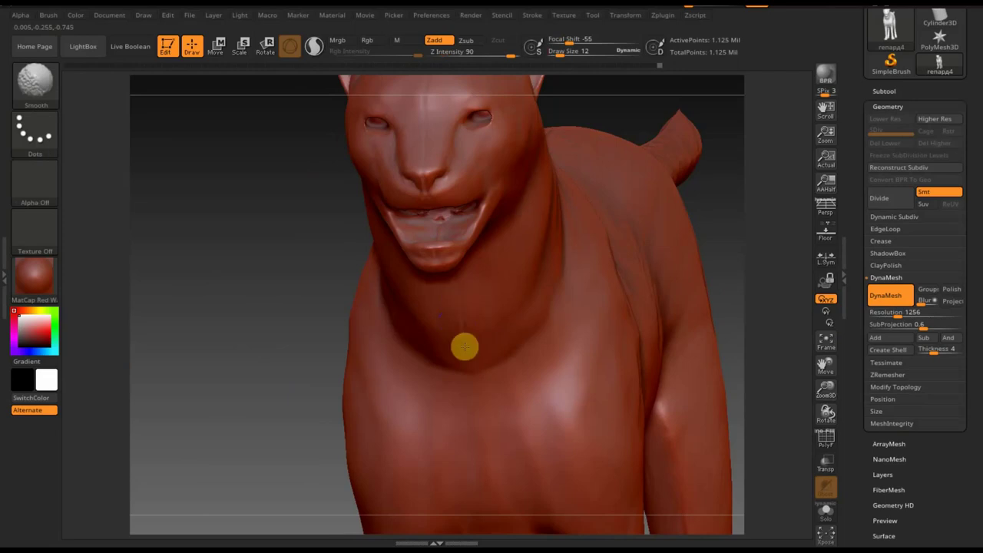
pyautogui.keyDown('shift'); pyautogui.moveTo(437, 219); pyautogui.dragTo(459, 215); pyautogui.keyUp('shift')
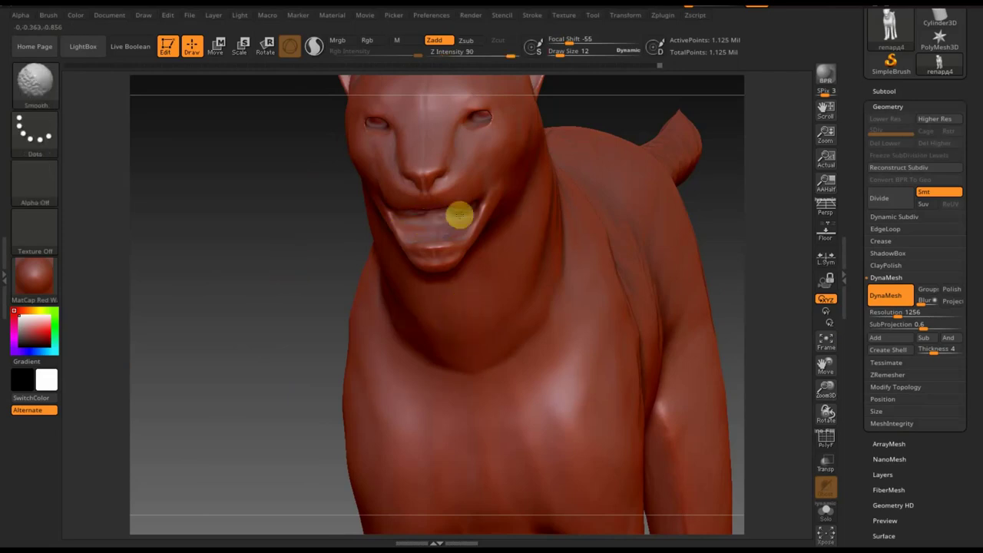
pyautogui.keyDown('shift'); pyautogui.moveTo(275, 226); pyautogui.dragTo(272, 235); pyautogui.keyUp('shift')
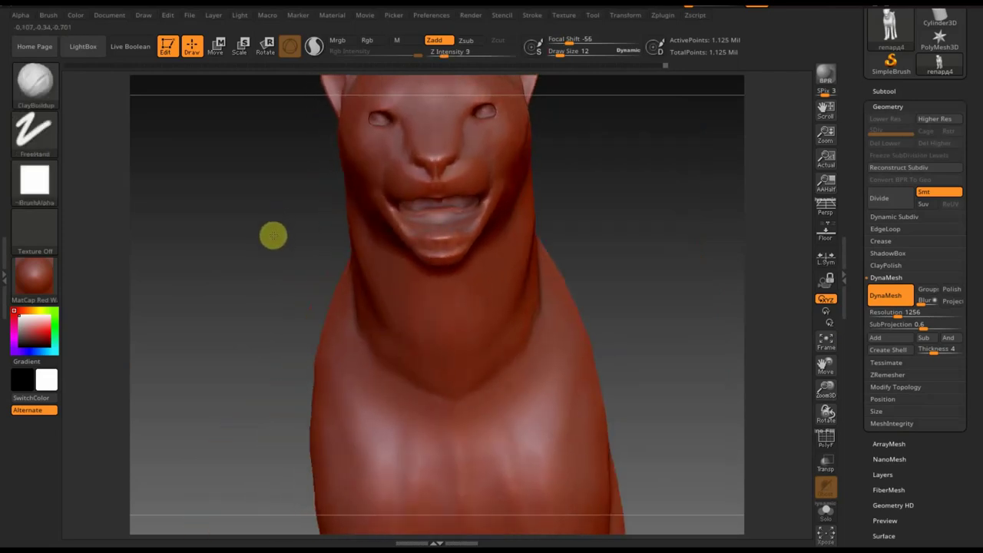
pyautogui.moveTo(411, 206)
pyautogui.keyDown('shift'); pyautogui.mouseDown()
pyautogui.moveTo(448, 210)
pyautogui.moveTo(423, 198)
pyautogui.mouseUp(); pyautogui.keyUp('shift')
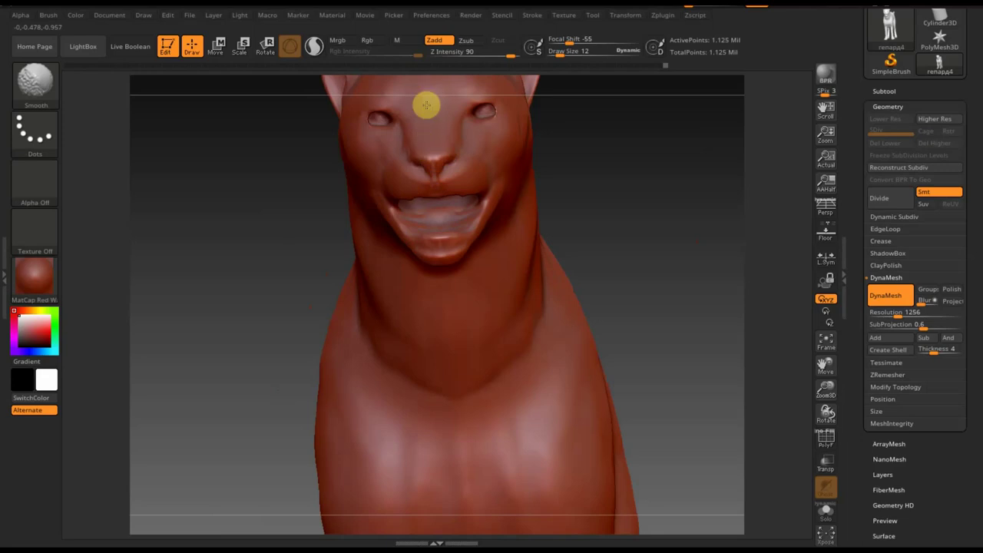
pyautogui.moveTo(632, 195)
pyautogui.mouseDown()
pyautogui.moveTo(669, 237)
pyautogui.moveTo(657, 181)
pyautogui.moveTo(607, 378)
pyautogui.mouseUp()
pyautogui.press('shift')
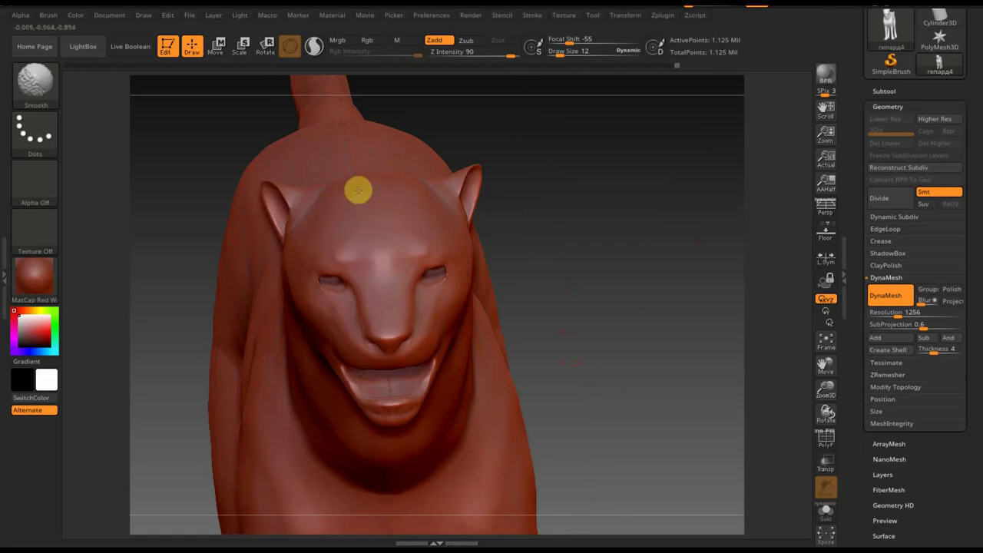
pyautogui.moveTo(555, 193)
pyautogui.mouseDown()
pyautogui.moveTo(549, 189)
pyautogui.moveTo(581, 243)
pyautogui.moveTo(612, 211)
pyautogui.moveTo(609, 500)
pyautogui.mouseUp()
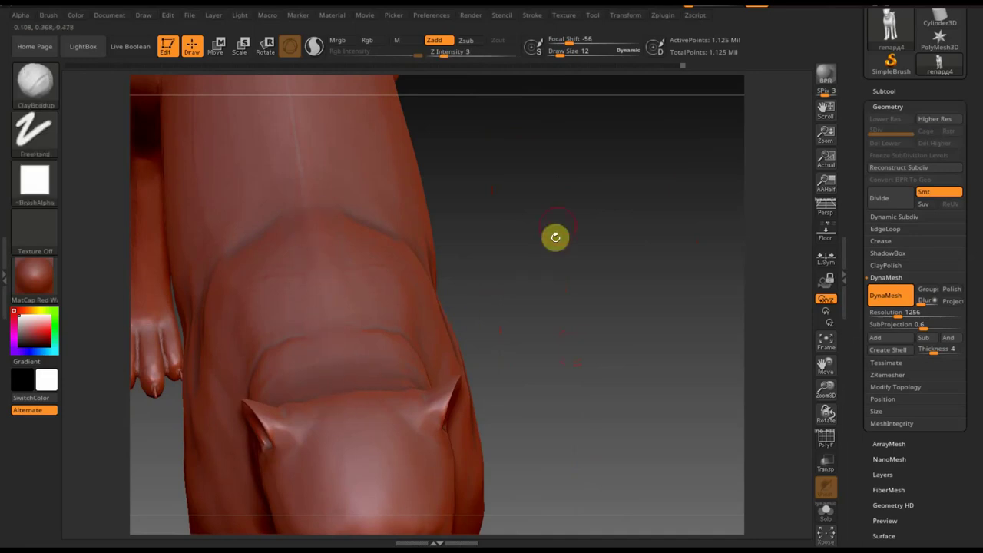
# - Enlarge the brush to Draw Size 58 and smooth the crease on the upper back
pyautogui.moveTo(544, 212); pyautogui.dragTo(540, 439)
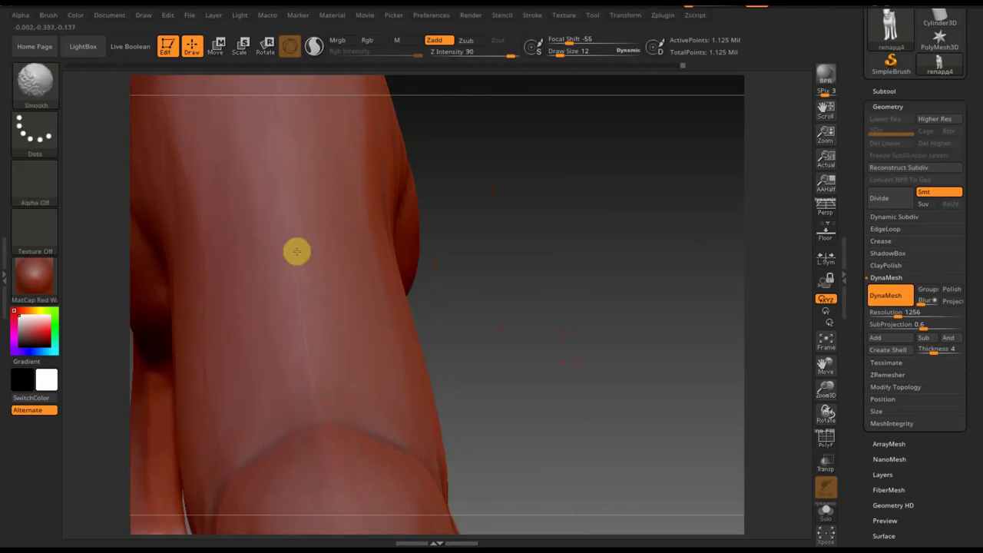
pyautogui.moveTo(566, 57); pyautogui.dragTo(570, 54)
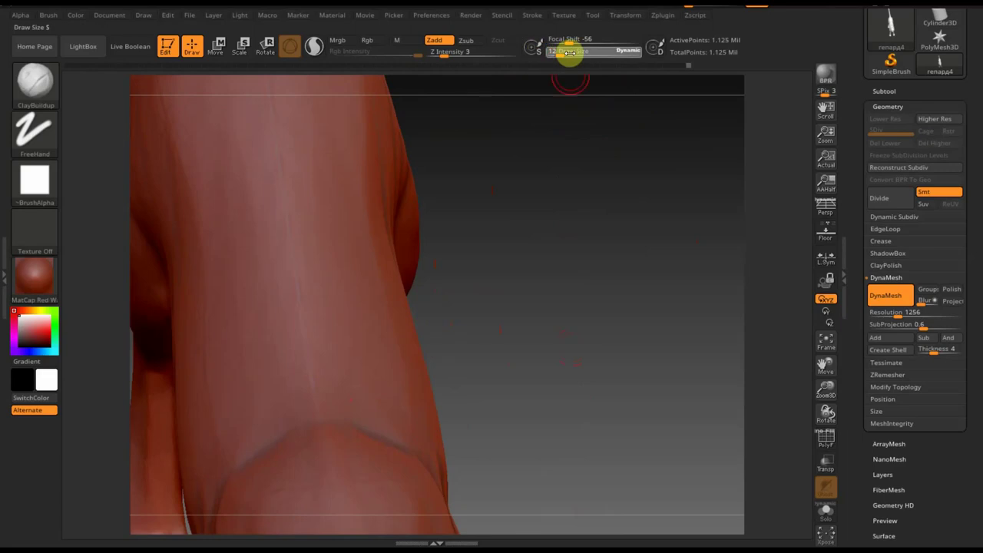
pyautogui.press('shift')
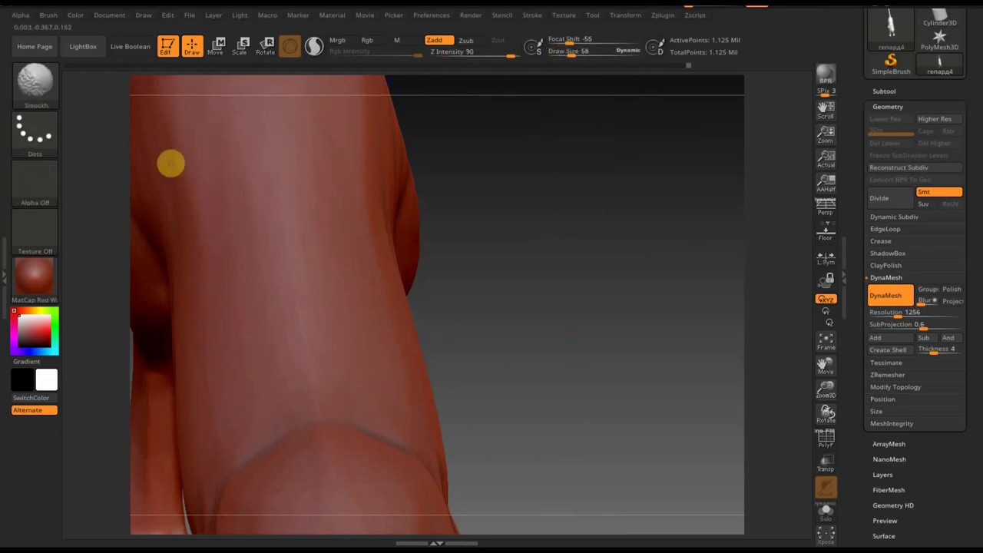
pyautogui.moveTo(474, 227); pyautogui.dragTo(511, 314)
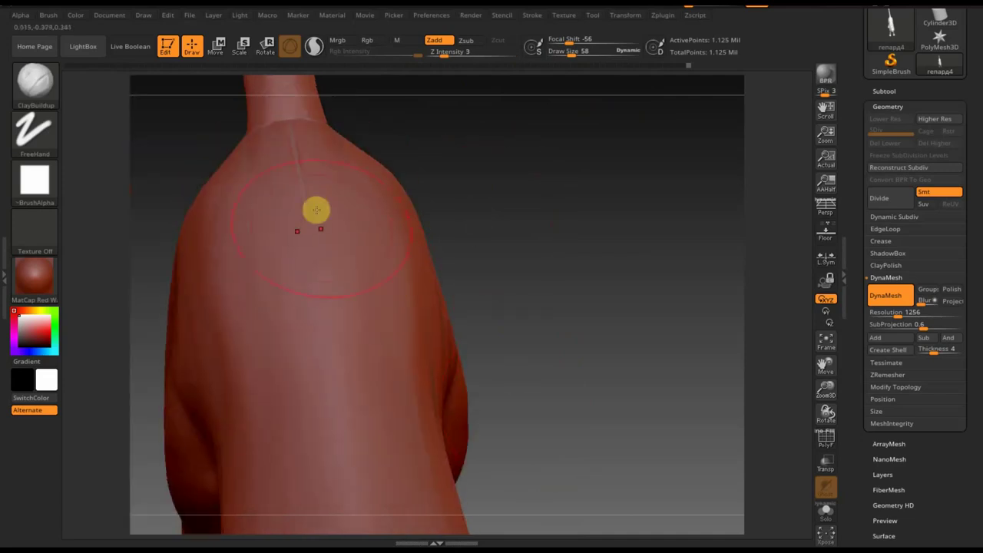
pyautogui.keyDown('shift'); pyautogui.moveTo(316, 210); pyautogui.dragTo(294, 167); pyautogui.keyUp('shift')
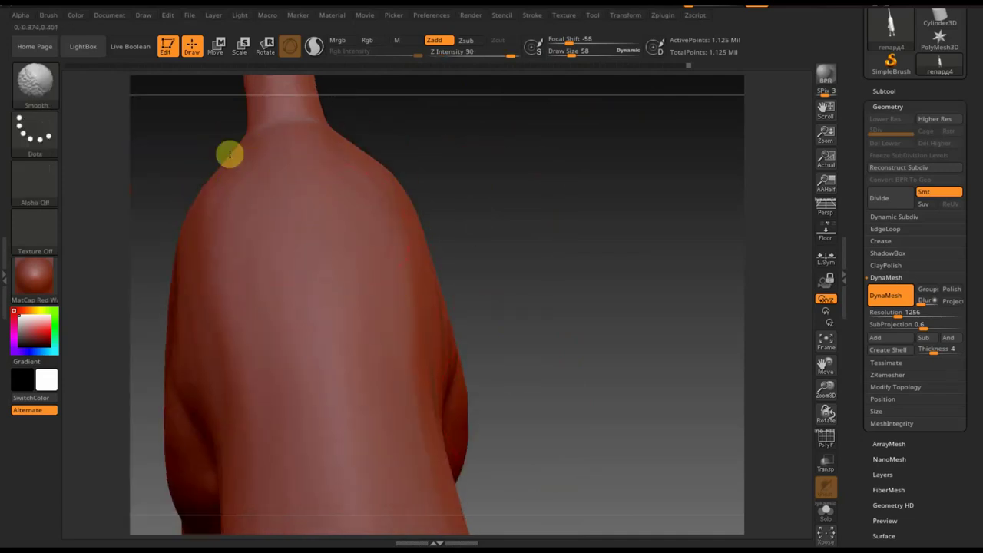
# - Smooth the crease on the shoulder and chest, then turn the view to the tail base
pyautogui.moveTo(474, 179)
pyautogui.mouseDown()
pyautogui.moveTo(594, 201)
pyautogui.moveTo(285, 180)
pyautogui.mouseUp()
pyautogui.keyDown('shift'); pyautogui.moveTo(164, 288); pyautogui.dragTo(259, 173); pyautogui.keyUp('shift')
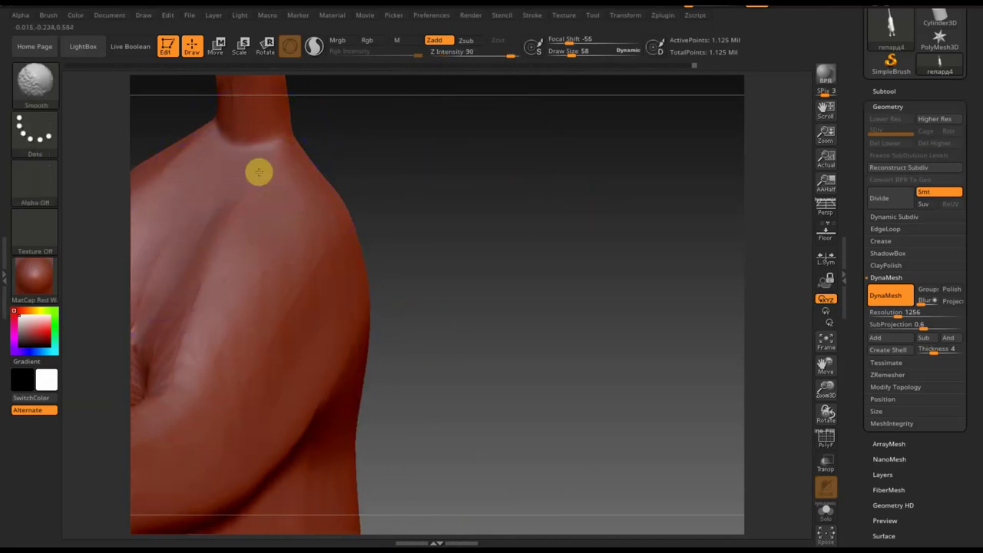
pyautogui.moveTo(397, 176); pyautogui.dragTo(468, 255)
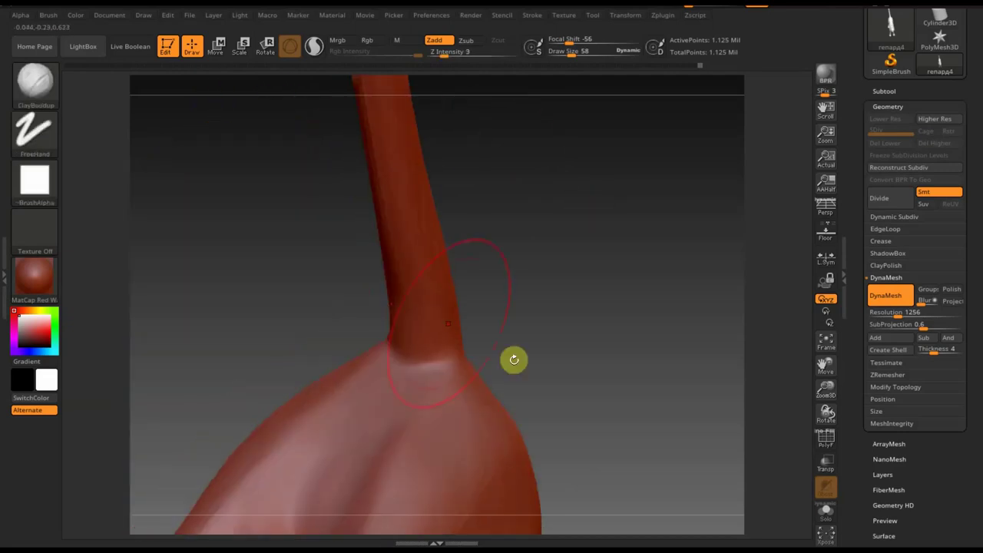
pyautogui.moveTo(544, 259)
pyautogui.mouseDown()
pyautogui.moveTo(512, 292)
pyautogui.moveTo(457, 319)
pyautogui.moveTo(357, 285)
pyautogui.moveTo(535, 456)
pyautogui.moveTo(415, 384)
pyautogui.moveTo(407, 338)
pyautogui.mouseUp()
pyautogui.keyDown('shift'); pyautogui.moveTo(527, 296); pyautogui.dragTo(498, 239); pyautogui.keyUp('shift')
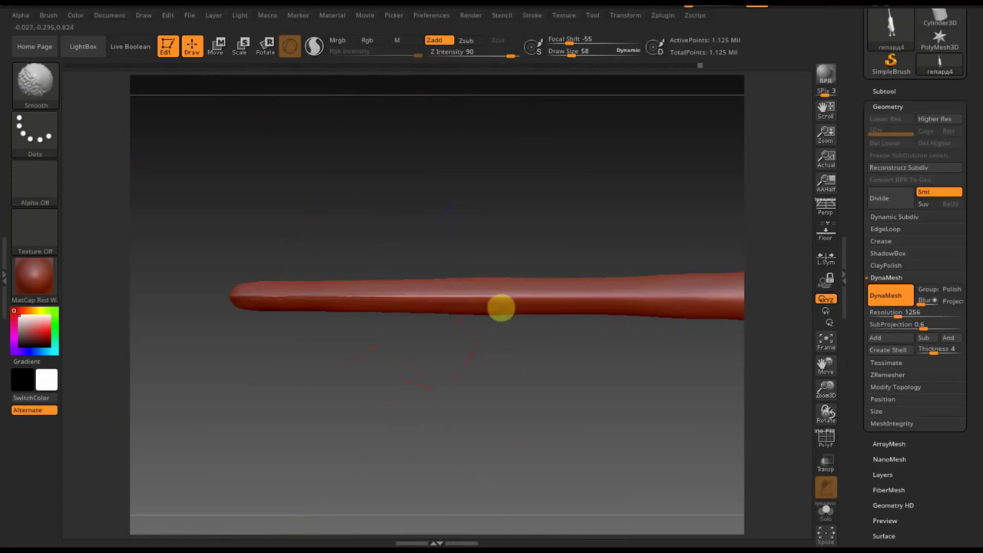
# - Smooth along the leopard's tail, checking where it joins the body
pyautogui.moveTo(689, 270)
pyautogui.keyDown('shift'); pyautogui.mouseDown()
pyautogui.moveTo(399, 302)
pyautogui.moveTo(283, 297)
pyautogui.moveTo(344, 287)
pyautogui.mouseUp(); pyautogui.keyUp('shift')
pyautogui.moveTo(254, 279)
pyautogui.mouseDown()
pyautogui.moveTo(285, 404)
pyautogui.moveTo(358, 325)
pyautogui.mouseUp()
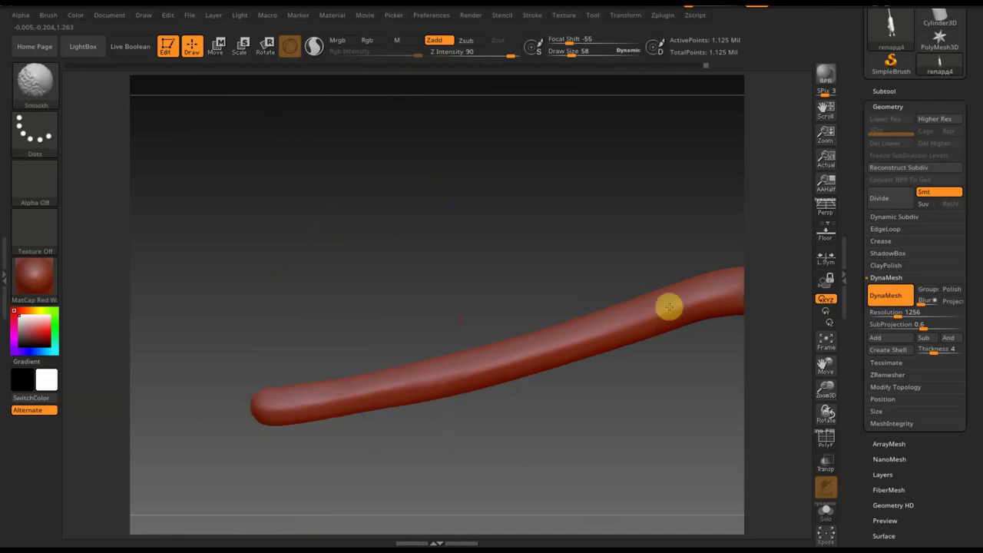
pyautogui.moveTo(558, 404)
pyautogui.mouseDown()
pyautogui.moveTo(462, 409)
pyautogui.moveTo(253, 257)
pyautogui.mouseUp()
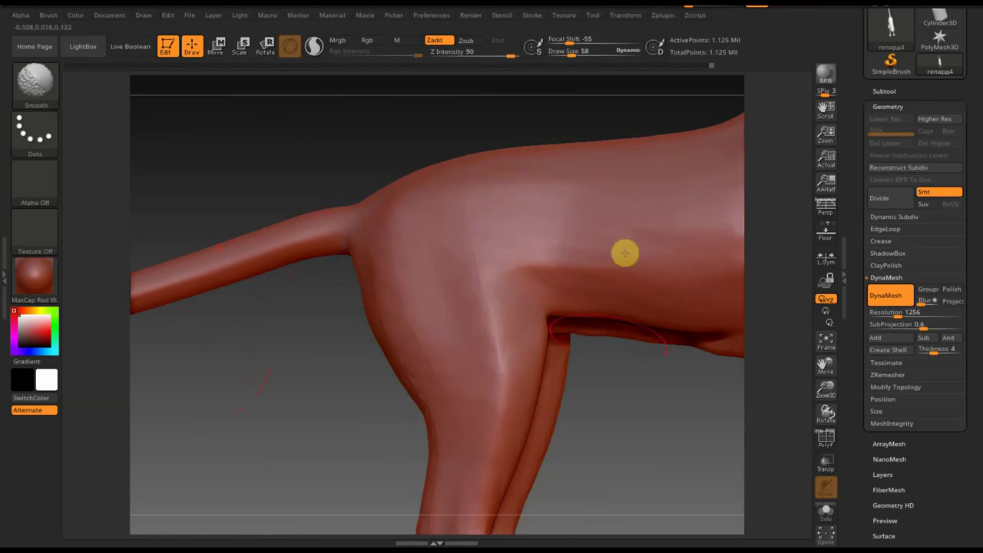
# - Smooth down the lower leg and foot, then the back and front legs
pyautogui.moveTo(654, 472)
pyautogui.mouseDown()
pyautogui.moveTo(561, 147)
pyautogui.moveTo(400, 136)
pyautogui.mouseUp()
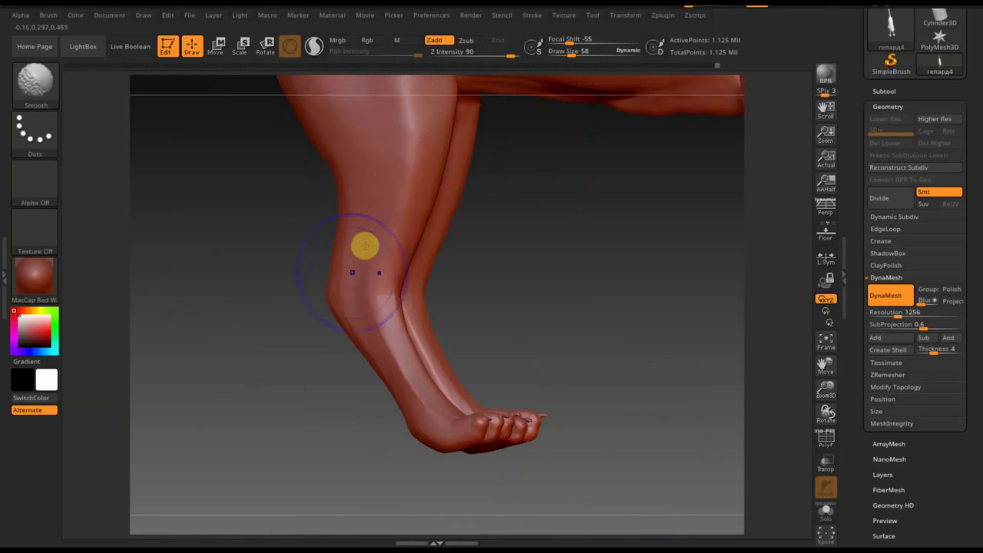
pyautogui.moveTo(404, 379)
pyautogui.mouseDown()
pyautogui.moveTo(637, 361)
pyautogui.moveTo(538, 249)
pyautogui.moveTo(371, 389)
pyautogui.mouseUp()
pyautogui.moveTo(441, 384)
pyautogui.mouseDown()
pyautogui.moveTo(476, 404)
pyautogui.moveTo(453, 398)
pyautogui.moveTo(407, 422)
pyautogui.moveTo(450, 307)
pyautogui.mouseUp()
pyautogui.press('shift')
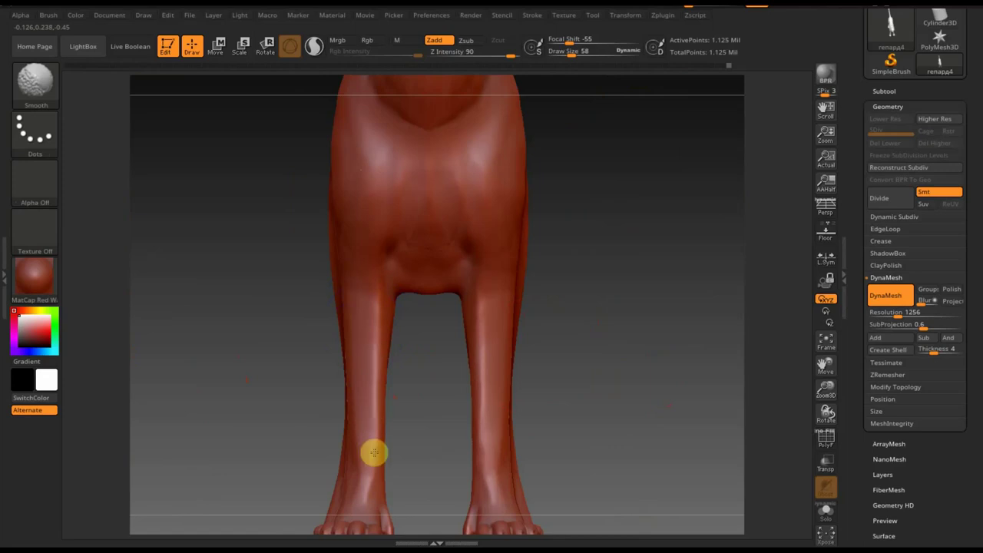
pyautogui.moveTo(570, 353)
pyautogui.mouseDown()
pyautogui.moveTo(628, 408)
pyautogui.moveTo(676, 393)
pyautogui.moveTo(331, 362)
pyautogui.mouseUp()
pyautogui.press('shift')
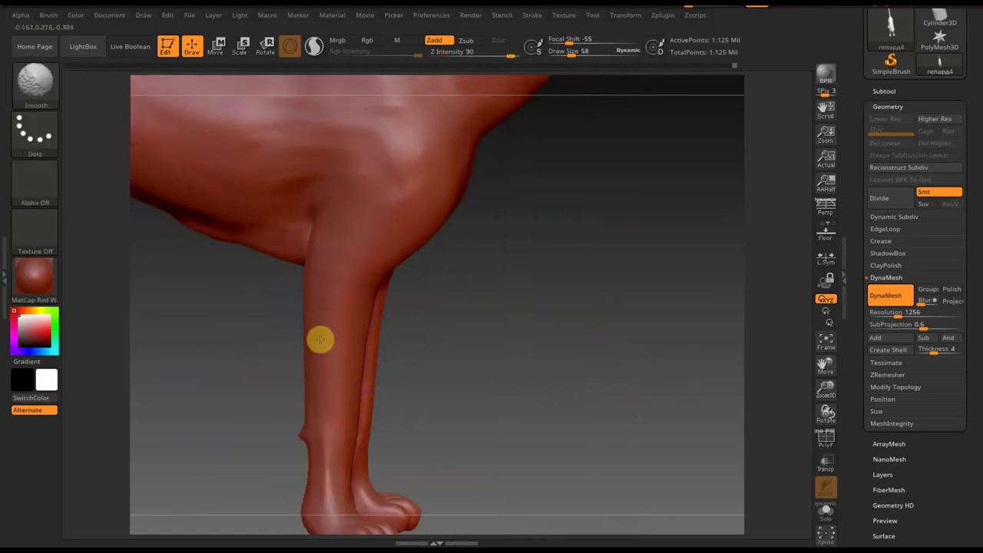
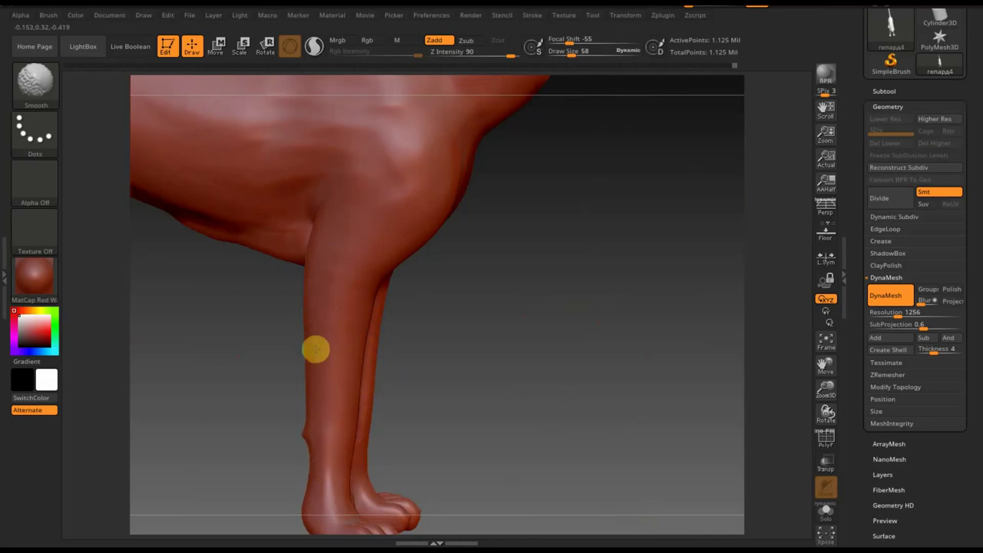
# - Smooth the cheetah's front legs from a head-on view, then reframe the whole cheetah larger
pyautogui.moveTo(340, 346)
pyautogui.keyDown('shift'); pyautogui.mouseDown()
pyautogui.moveTo(487, 386)
pyautogui.moveTo(465, 373)
pyautogui.moveTo(575, 351)
pyautogui.moveTo(531, 364)
pyautogui.mouseUp(); pyautogui.keyUp('shift')
pyautogui.press('shift')
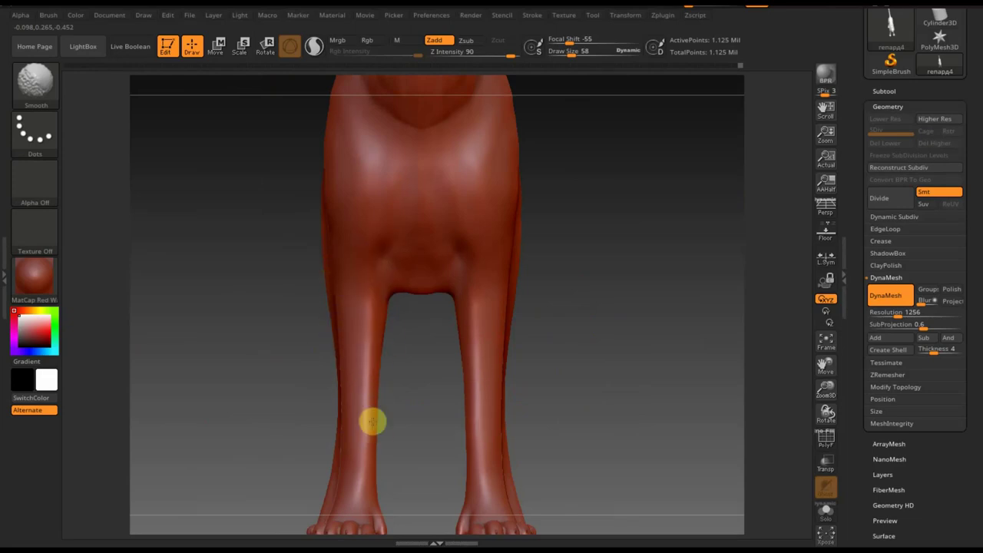
pyautogui.press('shift')
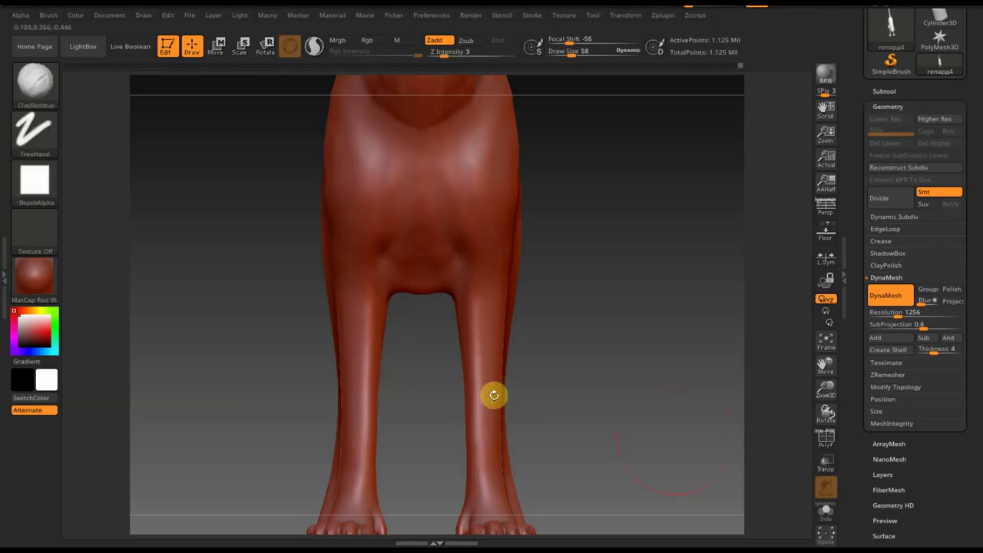
pyautogui.keyDown('alt'); pyautogui.moveTo(648, 421); pyautogui.dragTo(642, 332); pyautogui.keyUp('alt')
pyautogui.moveTo(411, 467)
pyautogui.keyDown('alt'); pyautogui.mouseDown()
pyautogui.moveTo(520, 322)
pyautogui.moveTo(527, 384)
pyautogui.mouseUp(); pyautogui.keyUp('alt')
pyautogui.press('shift')
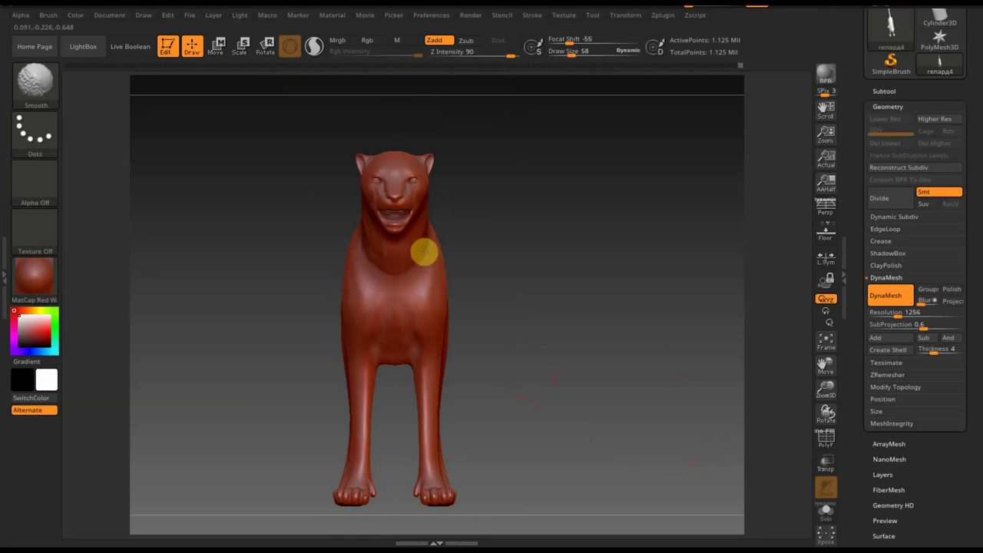
# - Select the Move Topological brush and set Draw Size to 77
pyautogui.click(60, 90)
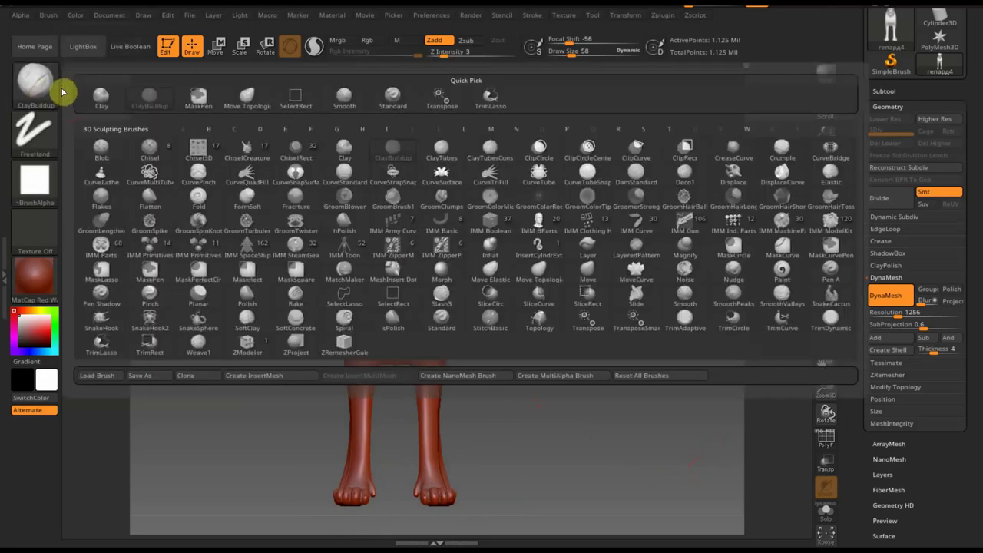
pyautogui.click(244, 98)
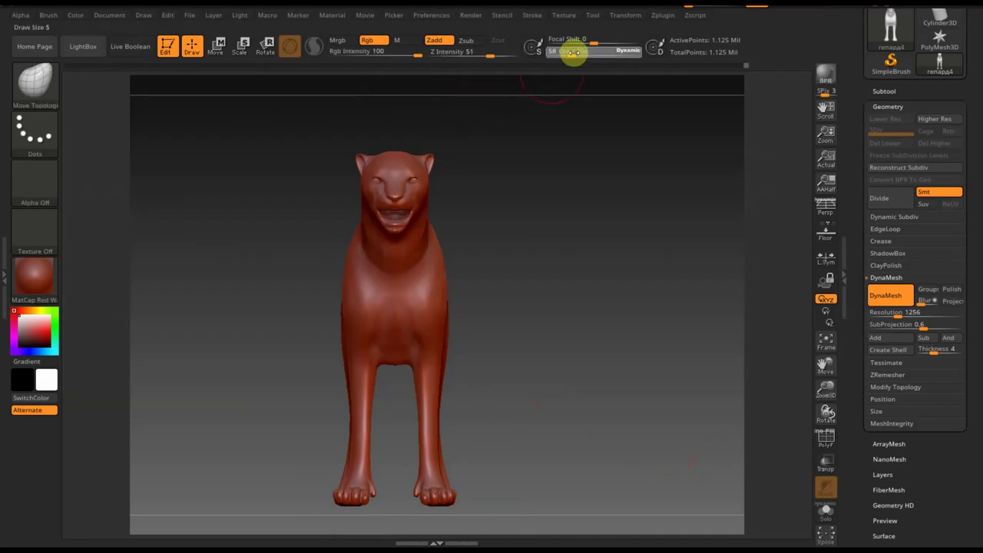
pyautogui.moveTo(575, 53); pyautogui.dragTo(572, 53)
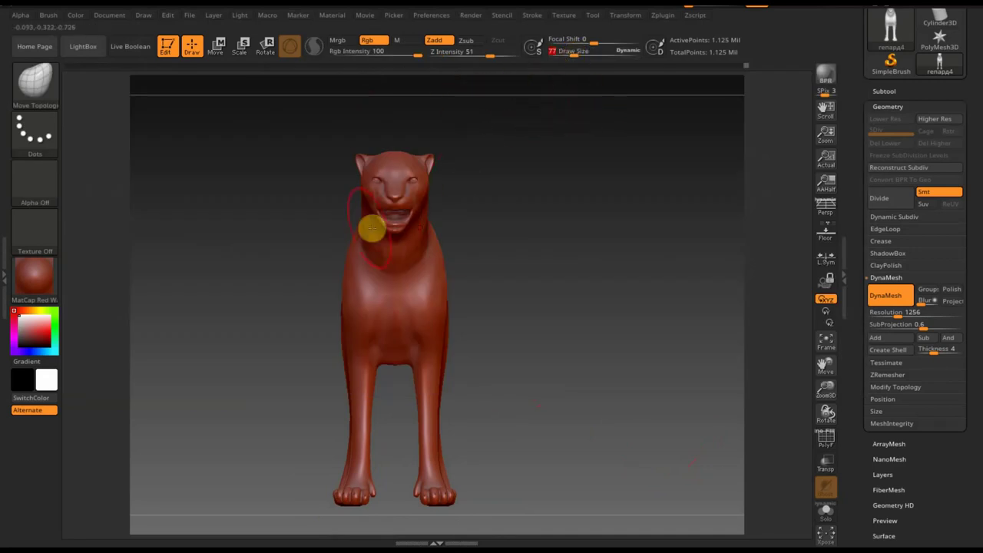
# - Orbit the cheetah through three-quarter, side and front views to review the body and tail
pyautogui.moveTo(481, 239)
pyautogui.mouseDown()
pyautogui.moveTo(492, 239)
pyautogui.moveTo(469, 238)
pyautogui.mouseUp()
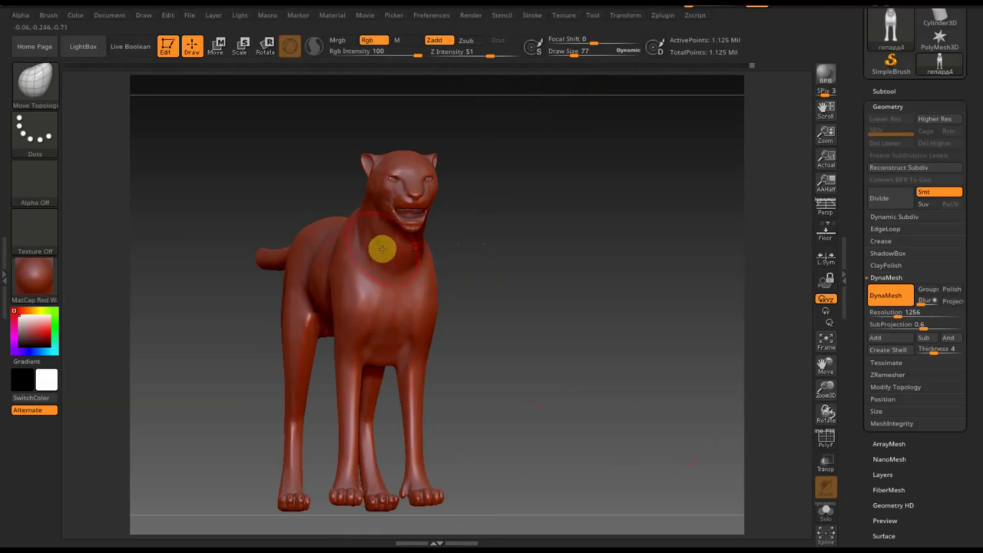
pyautogui.moveTo(459, 272)
pyautogui.mouseDown()
pyautogui.moveTo(454, 279)
pyautogui.moveTo(467, 281)
pyautogui.moveTo(393, 253)
pyautogui.moveTo(411, 249)
pyautogui.mouseUp()
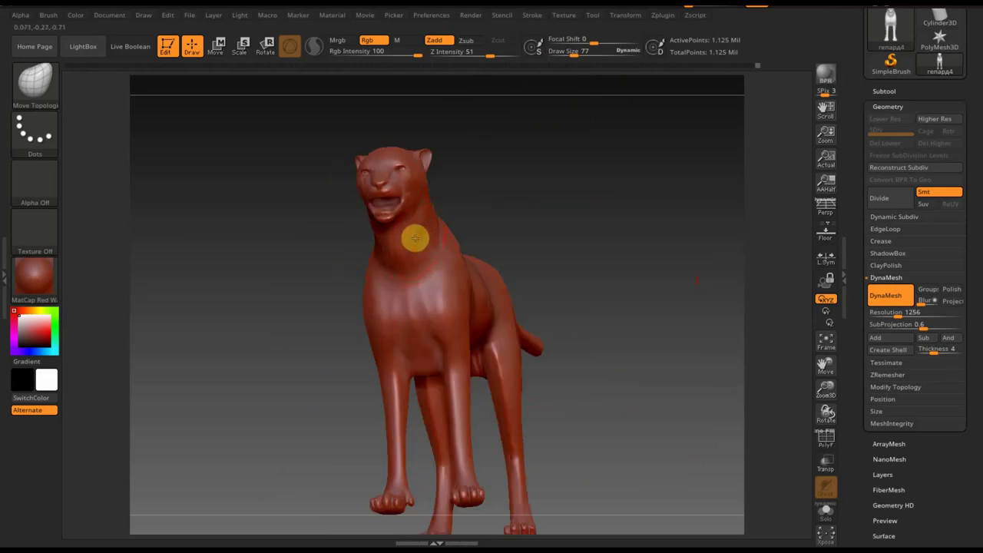
pyautogui.moveTo(512, 182)
pyautogui.mouseDown()
pyautogui.moveTo(511, 195)
pyautogui.moveTo(475, 217)
pyautogui.mouseUp()
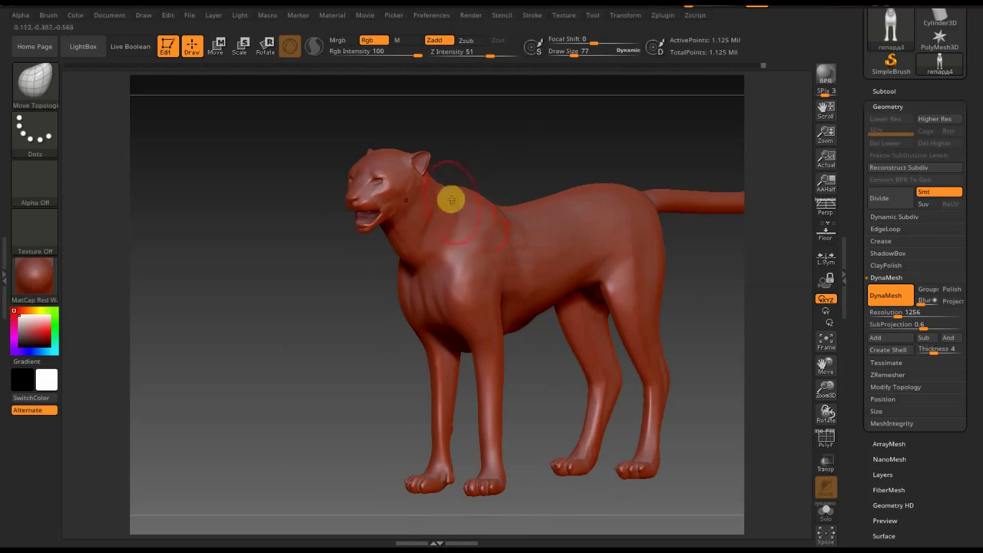
pyautogui.press('shift')
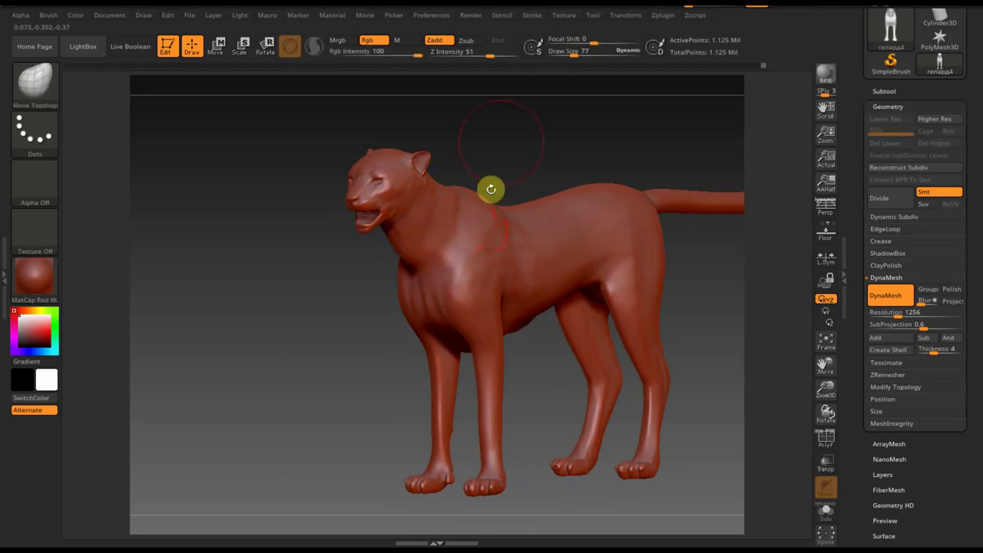
pyautogui.moveTo(491, 188)
pyautogui.mouseDown()
pyautogui.moveTo(518, 131)
pyautogui.moveTo(551, 121)
pyautogui.moveTo(597, 208)
pyautogui.mouseUp()
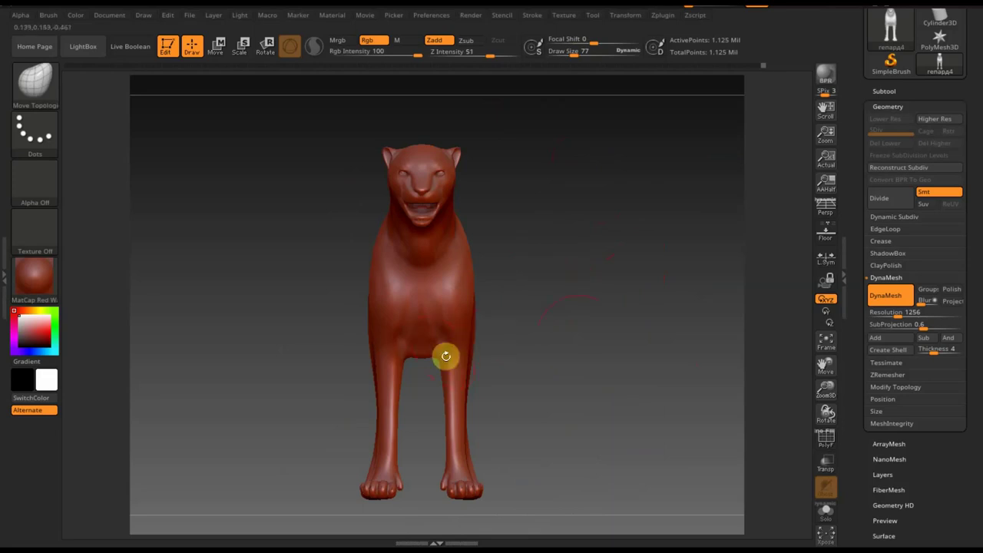
pyautogui.moveTo(446, 356)
pyautogui.mouseDown()
pyautogui.moveTo(631, 334)
pyautogui.moveTo(645, 356)
pyautogui.mouseUp()
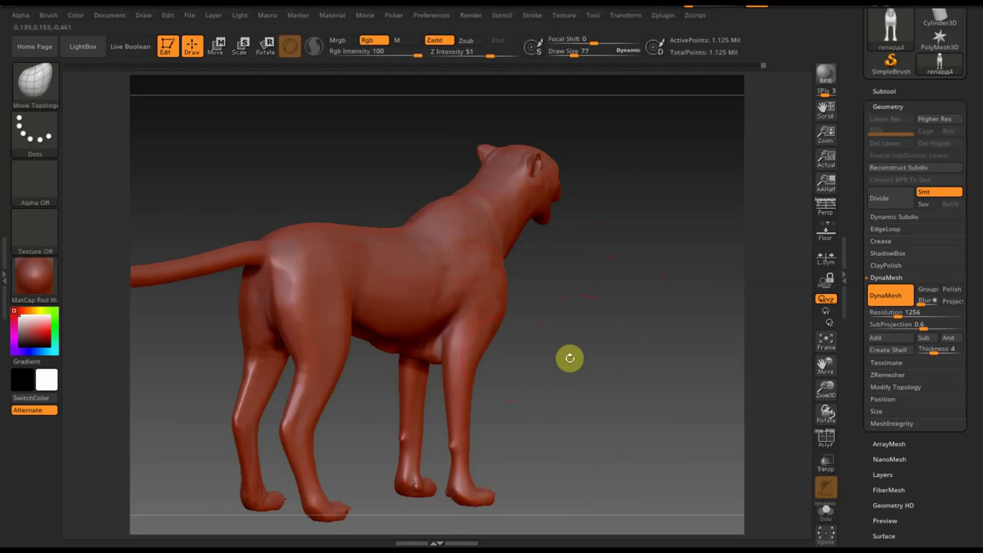
pyautogui.moveTo(570, 279)
pyautogui.mouseDown()
pyautogui.moveTo(615, 312)
pyautogui.moveTo(611, 330)
pyautogui.mouseUp()
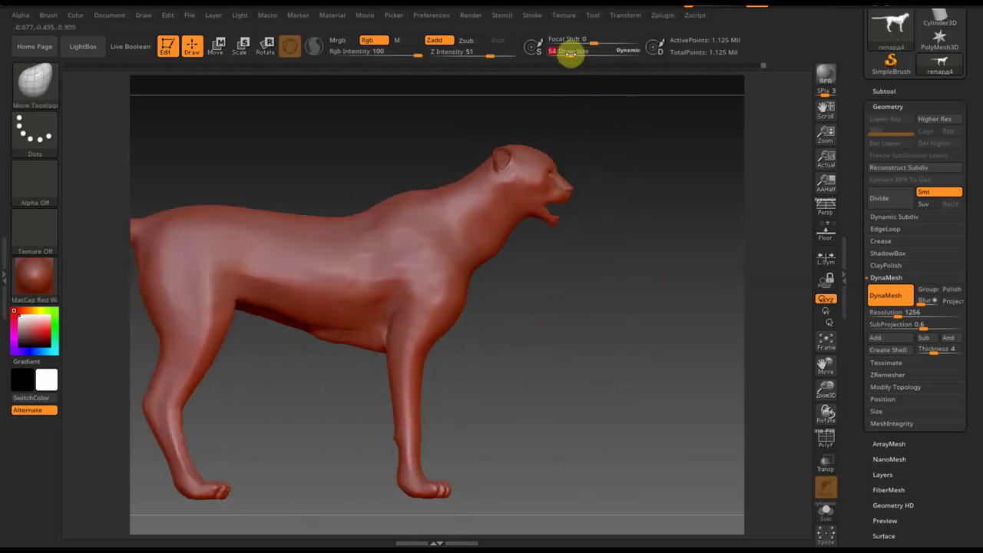
pyautogui.keyDown('alt'); pyautogui.moveTo(514, 368); pyautogui.dragTo(568, 354); pyautogui.keyUp('alt')
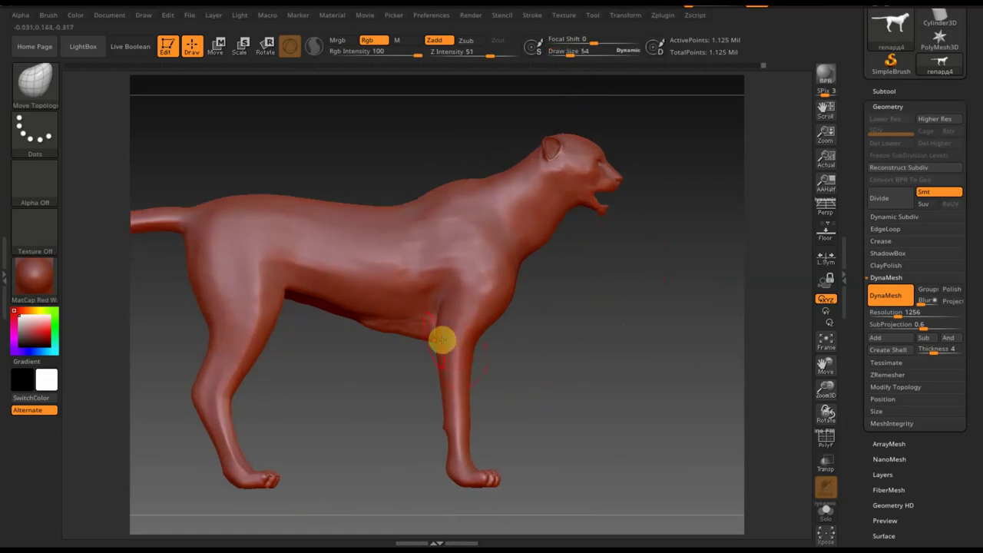
# - Orbit to the rear of the cheetah and smooth the surface around the hip
pyautogui.click(35, 80)
pyautogui.click(62, 92)
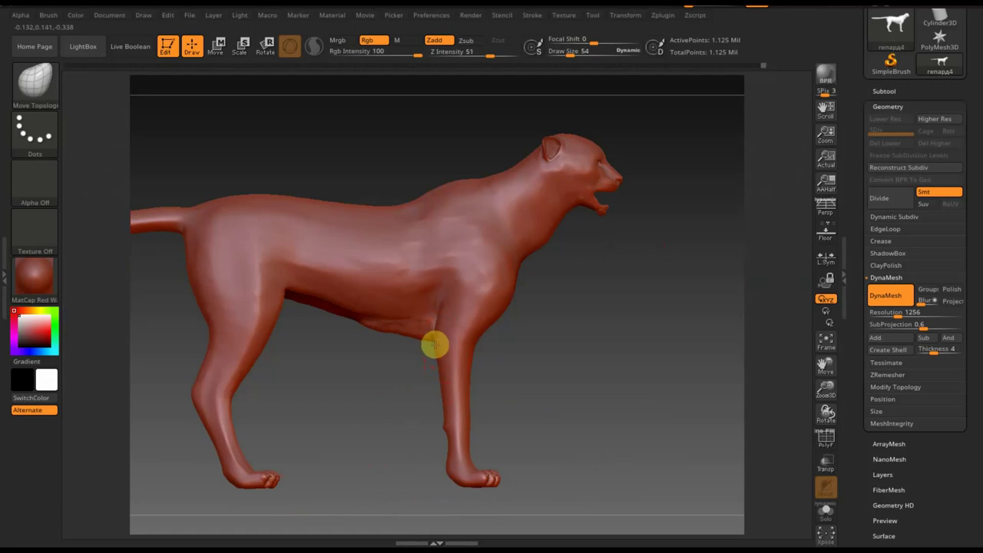
pyautogui.moveTo(519, 368); pyautogui.dragTo(461, 351)
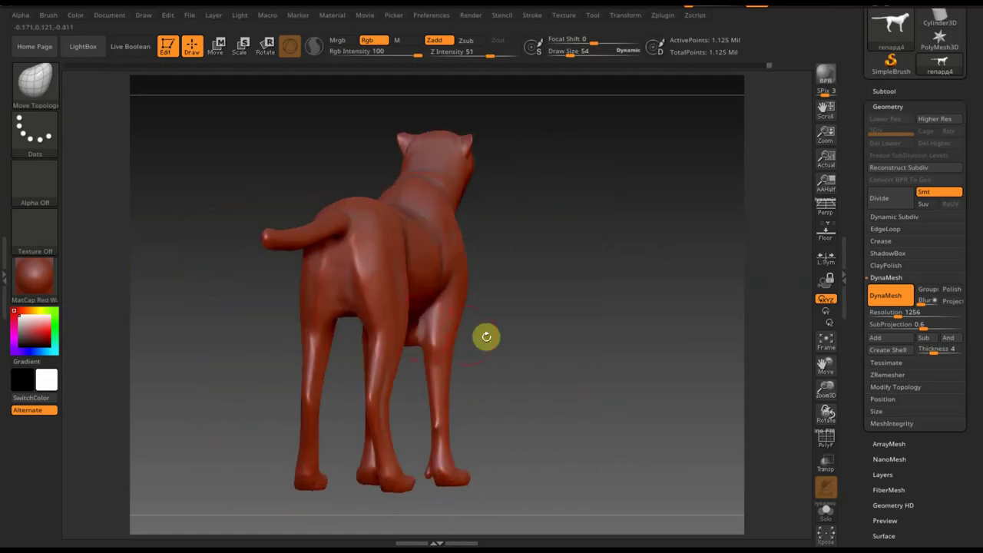
pyautogui.scroll(3, 555, 333)
pyautogui.moveTo(555, 333); pyautogui.dragTo(445, 348)
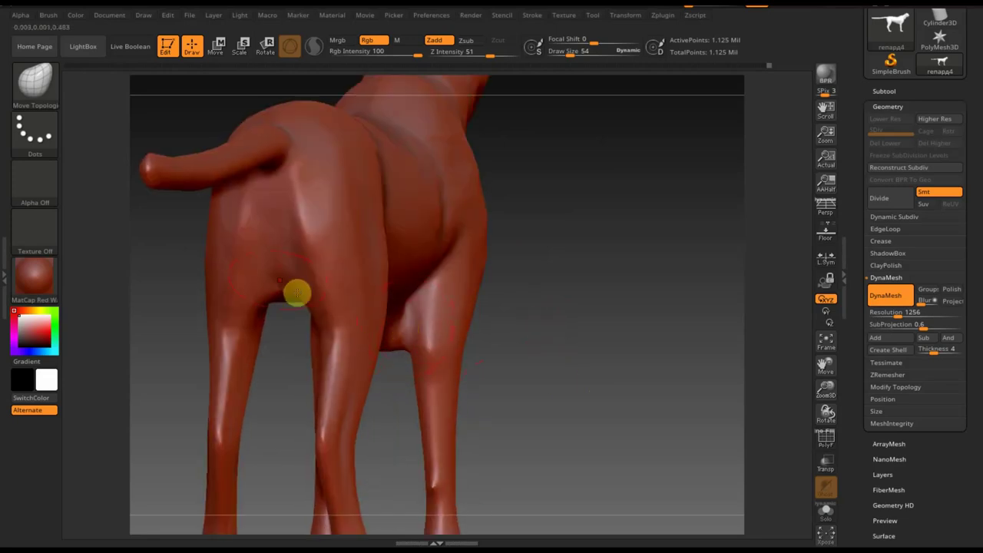
pyautogui.press('shift')
pyautogui.moveTo(291, 287)
pyautogui.keyDown('shift'); pyautogui.mouseDown()
pyautogui.moveTo(384, 289)
pyautogui.moveTo(318, 202)
pyautogui.moveTo(301, 224)
pyautogui.moveTo(302, 264)
pyautogui.mouseUp(); pyautogui.keyUp('shift')
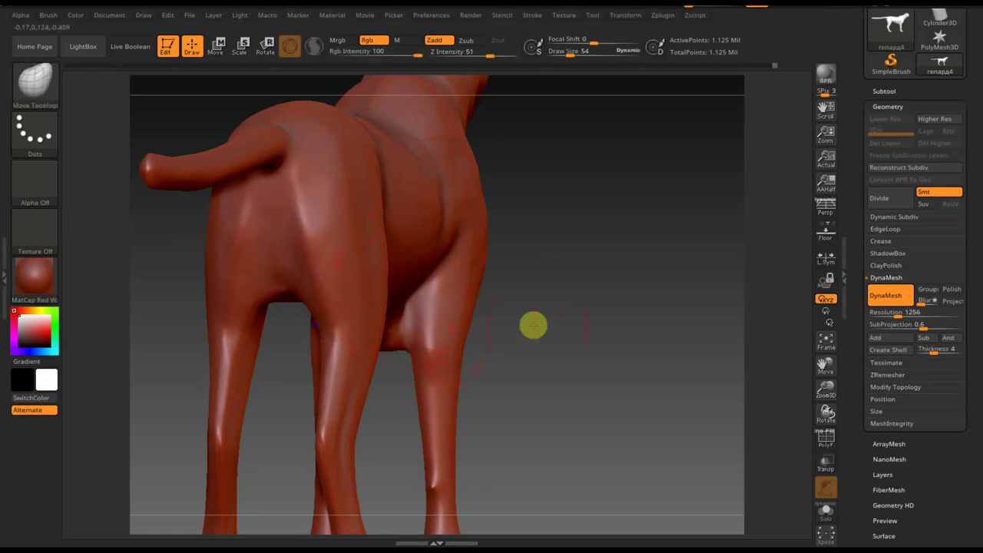
# - Smooth the cheetah's back and shoulder, then lower Draw Size to 30
pyautogui.moveTo(533, 325)
pyautogui.mouseDown()
pyautogui.moveTo(520, 331)
pyautogui.moveTo(680, 344)
pyautogui.moveTo(658, 352)
pyautogui.moveTo(571, 347)
pyautogui.moveTo(622, 330)
pyautogui.mouseUp()
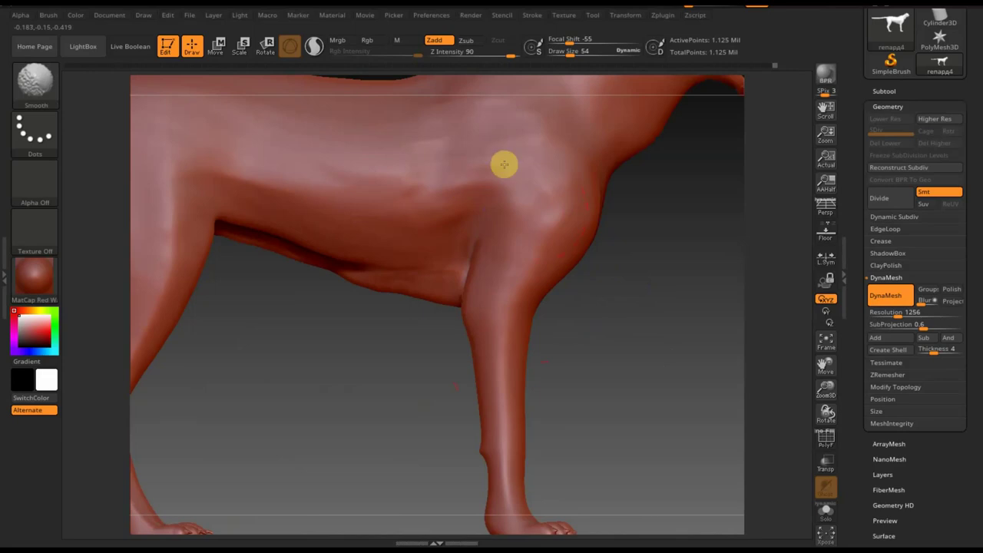
pyautogui.keyDown('shift'); pyautogui.moveTo(486, 116); pyautogui.dragTo(486, 120); pyautogui.keyUp('shift')
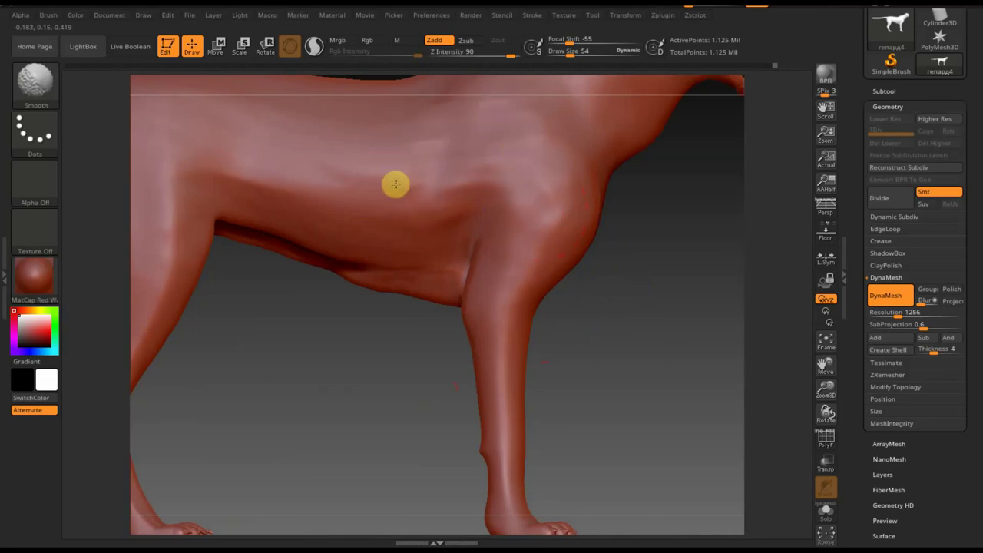
pyautogui.moveTo(567, 188)
pyautogui.keyDown('shift'); pyautogui.mouseDown()
pyautogui.moveTo(545, 226)
pyautogui.moveTo(446, 314)
pyautogui.mouseUp(); pyautogui.keyUp('shift')
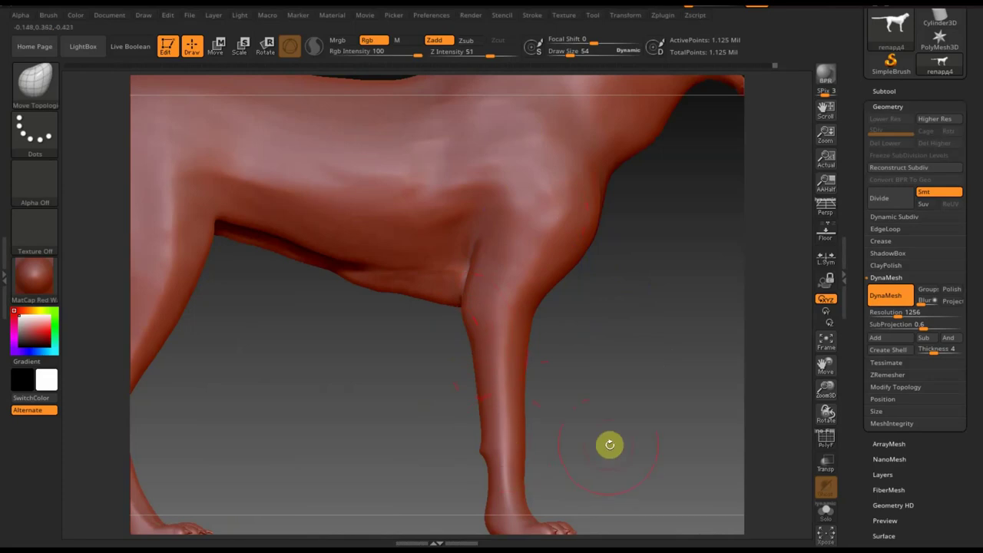
pyautogui.moveTo(608, 446)
pyautogui.keyDown('alt'); pyautogui.mouseDown()
pyautogui.moveTo(607, 369)
pyautogui.moveTo(583, 459)
pyautogui.mouseUp(); pyautogui.keyUp('alt')
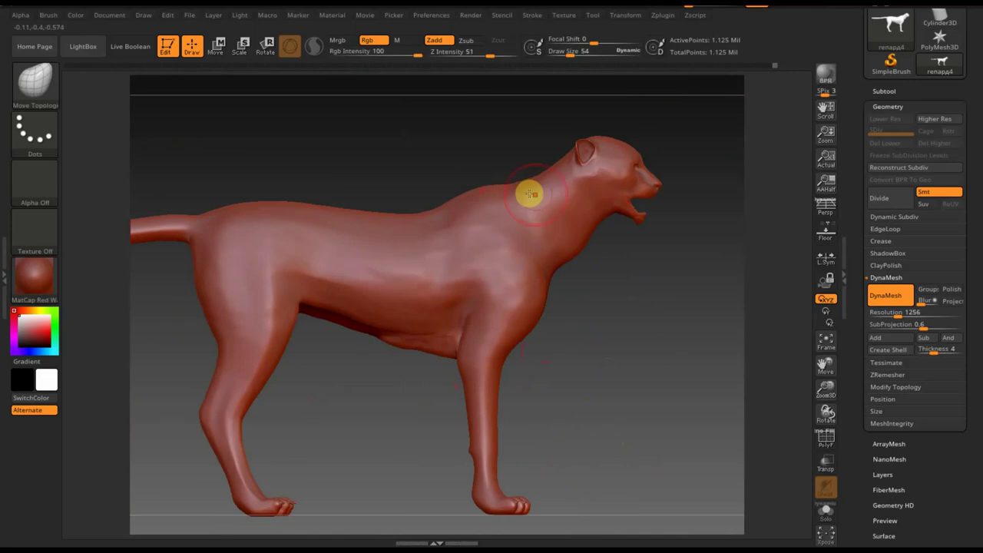
pyautogui.moveTo(503, 198); pyautogui.dragTo(529, 186)
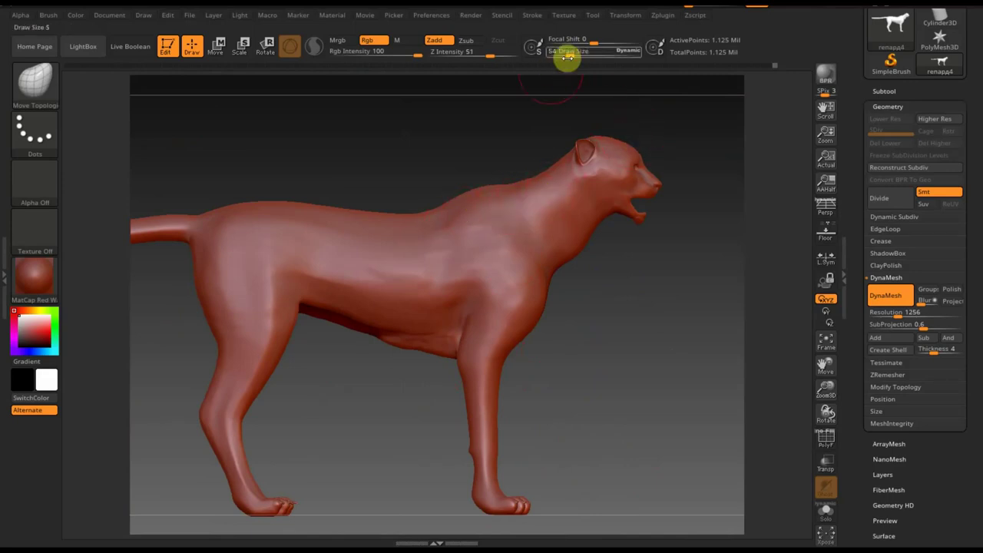
pyautogui.moveTo(568, 56); pyautogui.dragTo(606, 103)
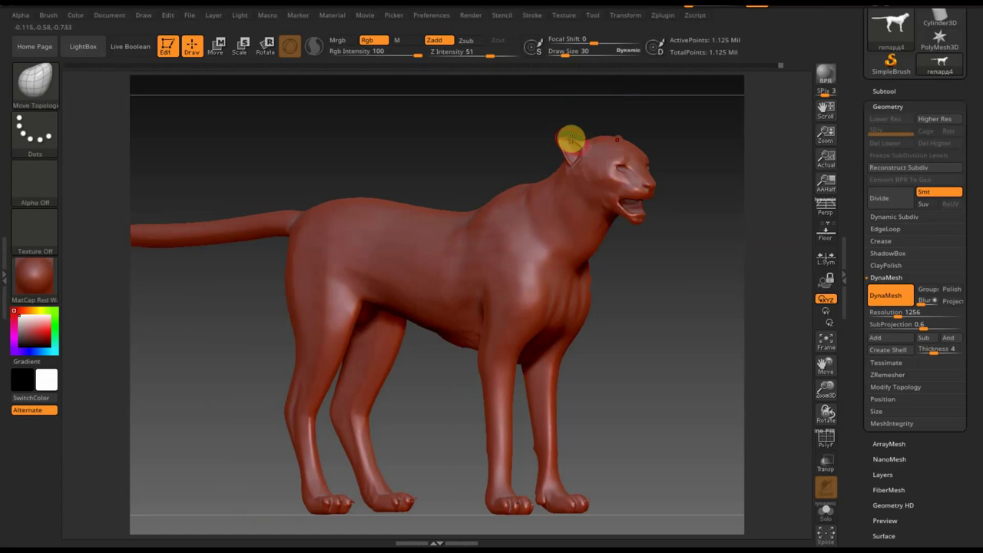
# - Inspect the head in front, side and top views and set Draw Size to 28
pyautogui.moveTo(572, 137)
pyautogui.mouseDown()
pyautogui.moveTo(673, 128)
pyautogui.moveTo(641, 134)
pyautogui.moveTo(658, 246)
pyautogui.mouseUp()
pyautogui.moveTo(550, 314); pyautogui.dragTo(292, 379)
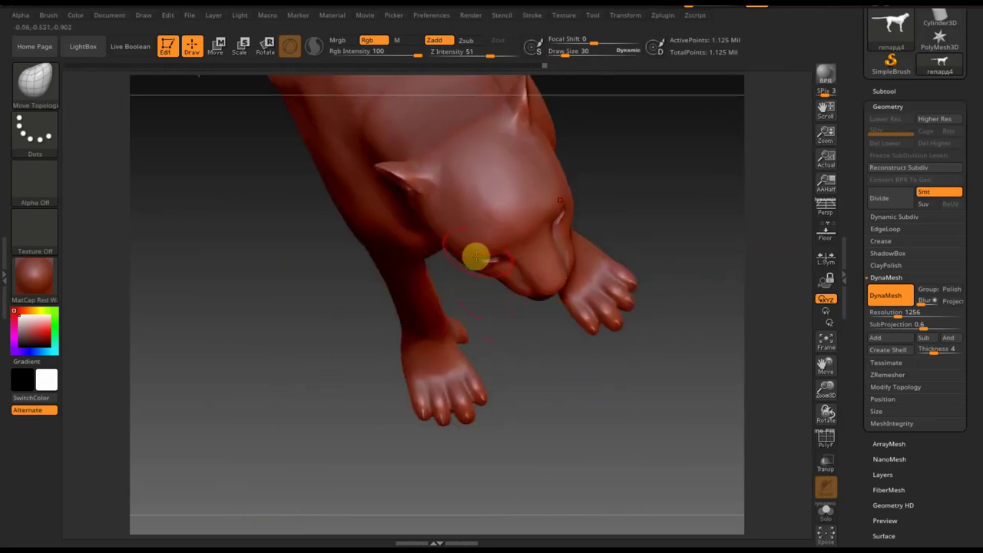
pyautogui.moveTo(623, 223)
pyautogui.mouseDown()
pyautogui.moveTo(640, 209)
pyautogui.moveTo(653, 133)
pyautogui.moveTo(654, 195)
pyautogui.mouseUp()
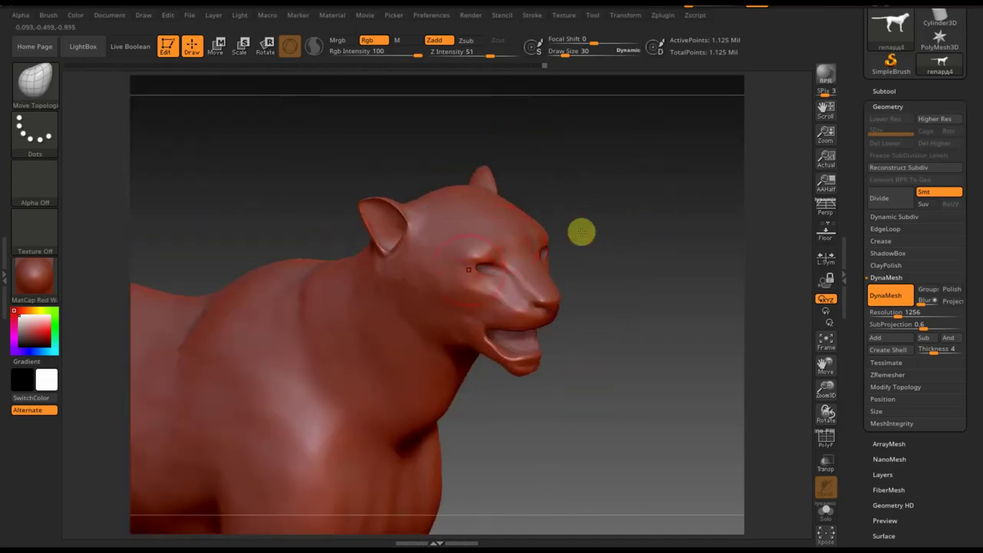
pyautogui.moveTo(615, 246)
pyautogui.mouseDown()
pyautogui.moveTo(635, 231)
pyautogui.moveTo(635, 254)
pyautogui.mouseUp()
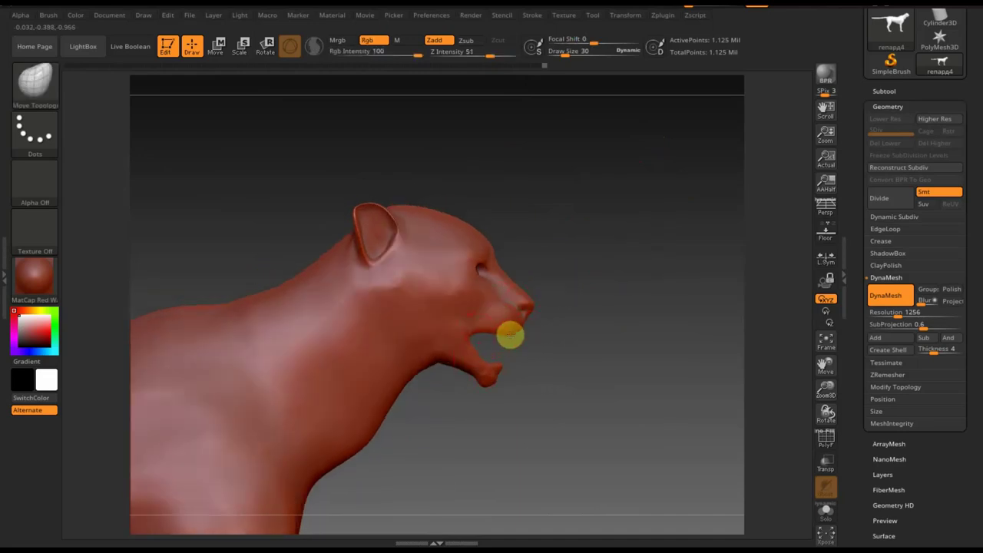
pyautogui.moveTo(510, 338)
pyautogui.mouseDown()
pyautogui.moveTo(611, 338)
pyautogui.moveTo(555, 351)
pyautogui.mouseUp()
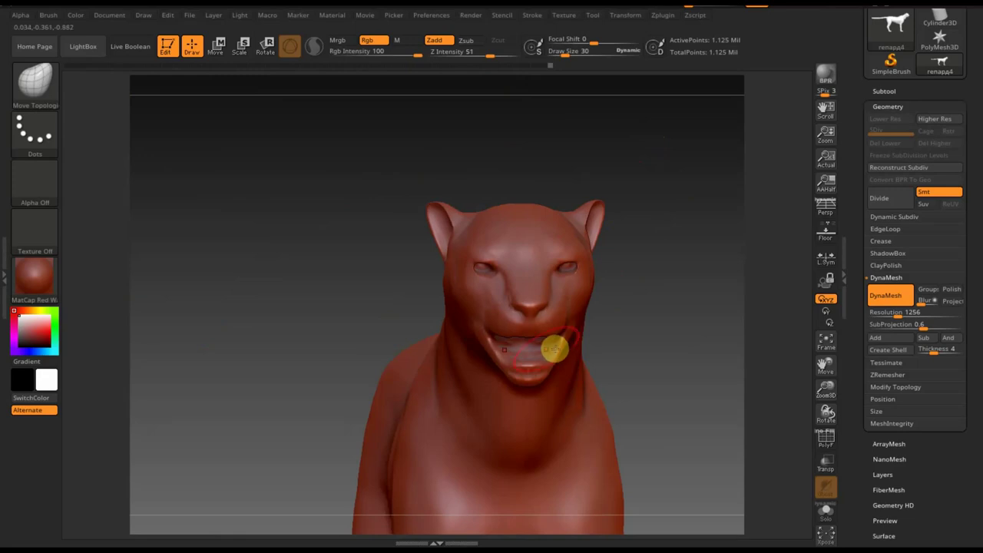
pyautogui.moveTo(592, 132); pyautogui.dragTo(592, 189)
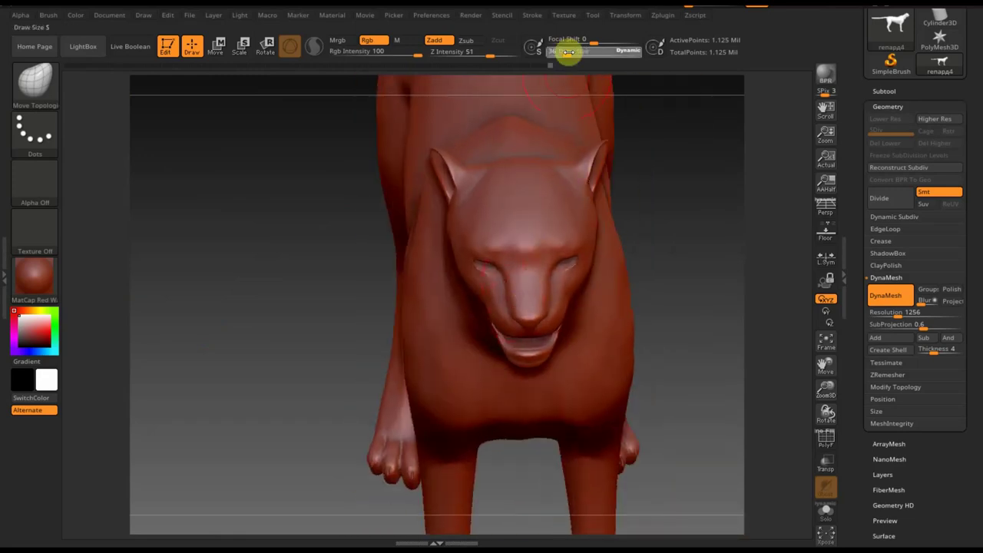
pyautogui.moveTo(565, 55); pyautogui.dragTo(564, 54)
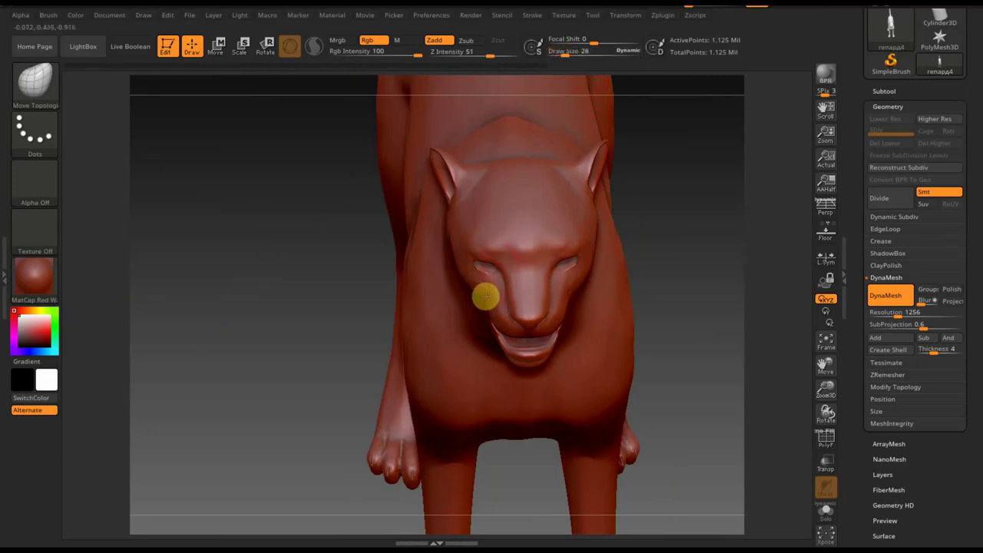
# - Frame the whole cheetah and turn it into a side view
pyautogui.moveTo(673, 310)
pyautogui.mouseDown()
pyautogui.moveTo(684, 246)
pyautogui.moveTo(669, 290)
pyautogui.moveTo(696, 307)
pyautogui.mouseUp()
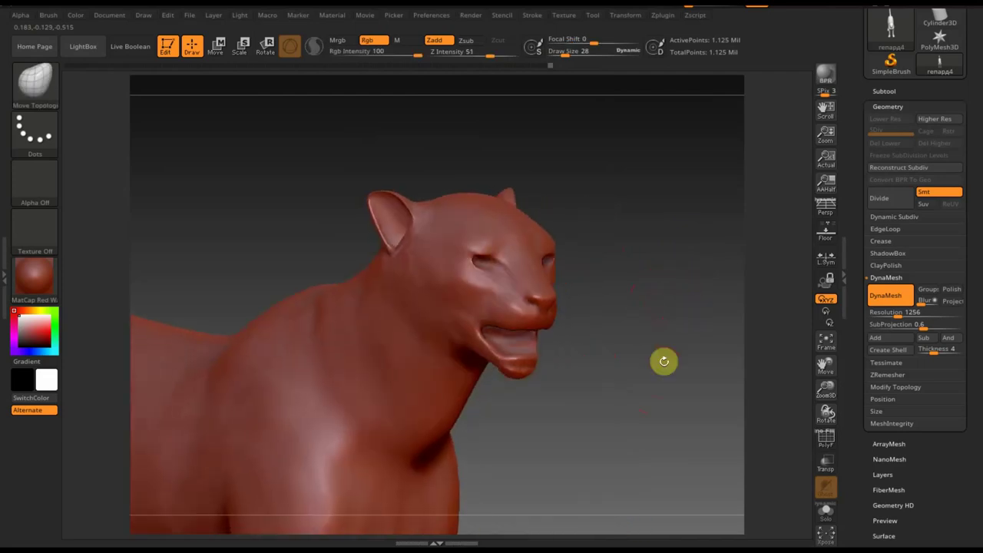
pyautogui.press('f')
pyautogui.moveTo(619, 231)
pyautogui.mouseDown()
pyautogui.moveTo(632, 283)
pyautogui.moveTo(582, 313)
pyautogui.moveTo(623, 330)
pyautogui.moveTo(594, 334)
pyautogui.mouseUp()
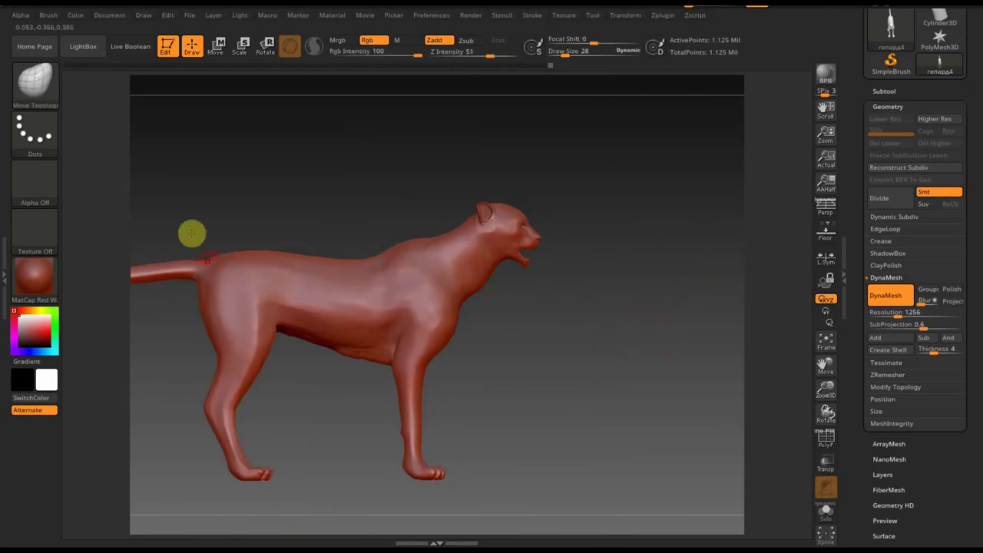
# - Smooth the tail base near the hip
pyautogui.press('shift')
pyautogui.keyDown('shift'); pyautogui.moveTo(207, 259); pyautogui.dragTo(178, 262); pyautogui.keyUp('shift')
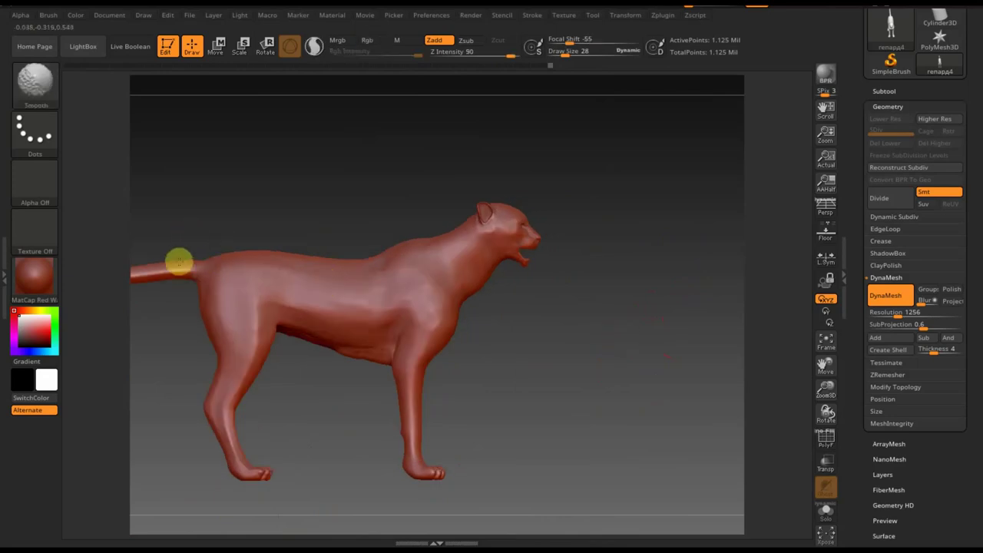
pyautogui.moveTo(223, 234); pyautogui.dragTo(281, 252)
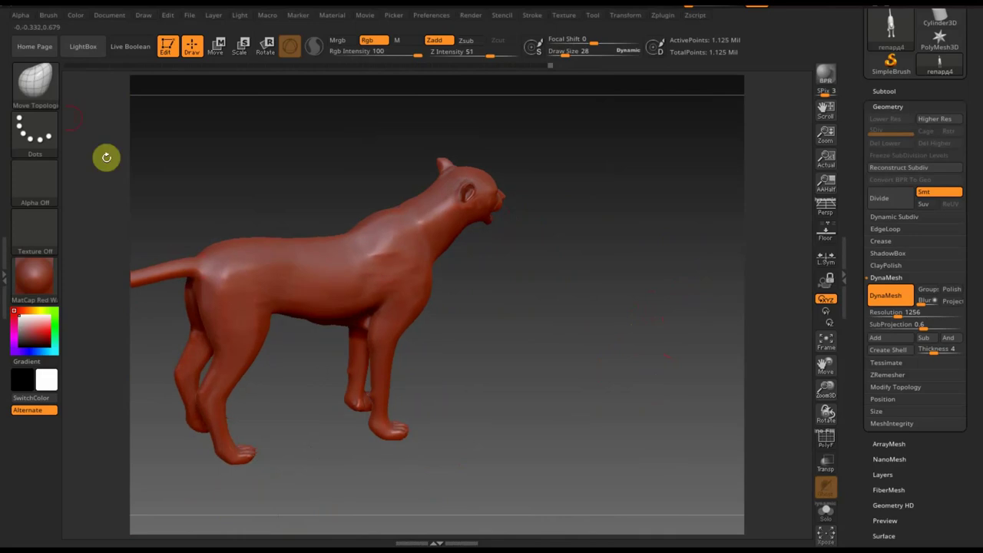
# - Build up clay at the tail base with ClayBuildup, then smooth the creases there
pyautogui.click(37, 98)
pyautogui.click(105, 98)
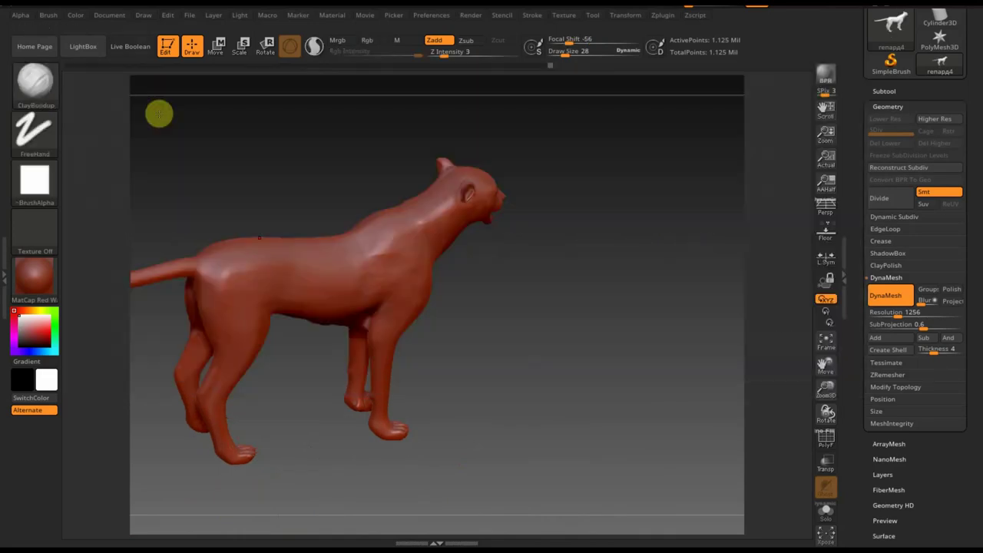
pyautogui.keyDown('alt'); pyautogui.moveTo(488, 341); pyautogui.dragTo(548, 408); pyautogui.keyUp('alt')
pyautogui.keyDown('alt'); pyautogui.moveTo(354, 444); pyautogui.dragTo(521, 423); pyautogui.keyUp('alt')
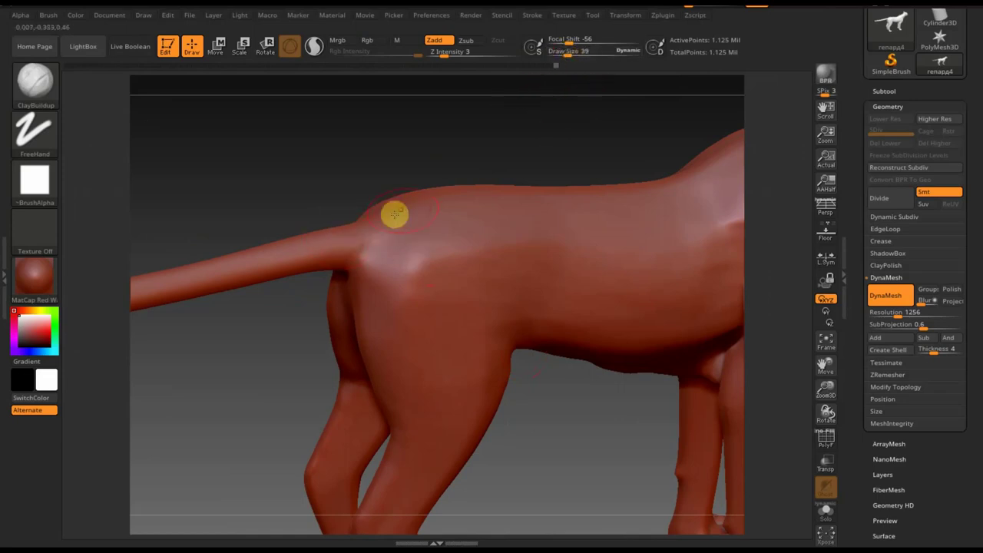
pyautogui.moveTo(356, 235); pyautogui.dragTo(423, 257)
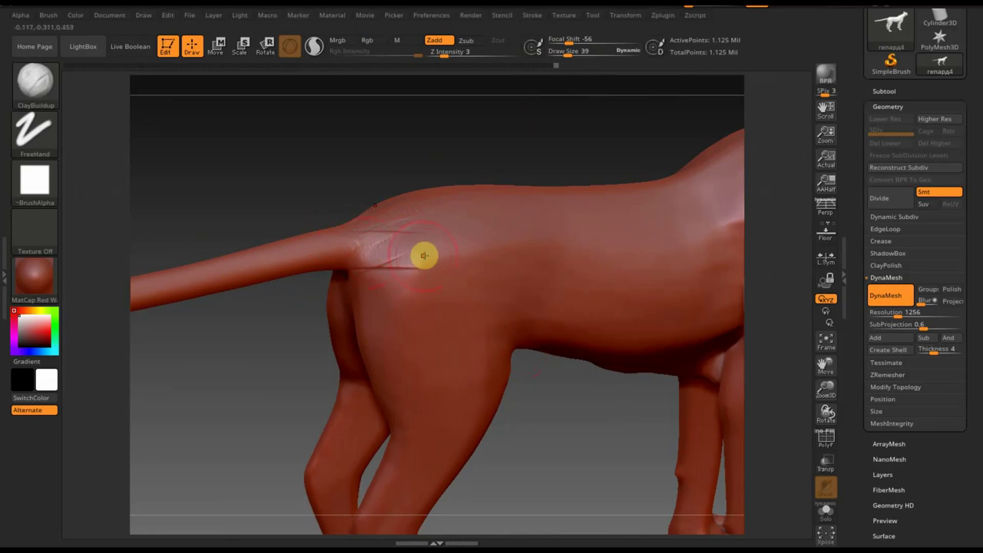
pyautogui.press('shift')
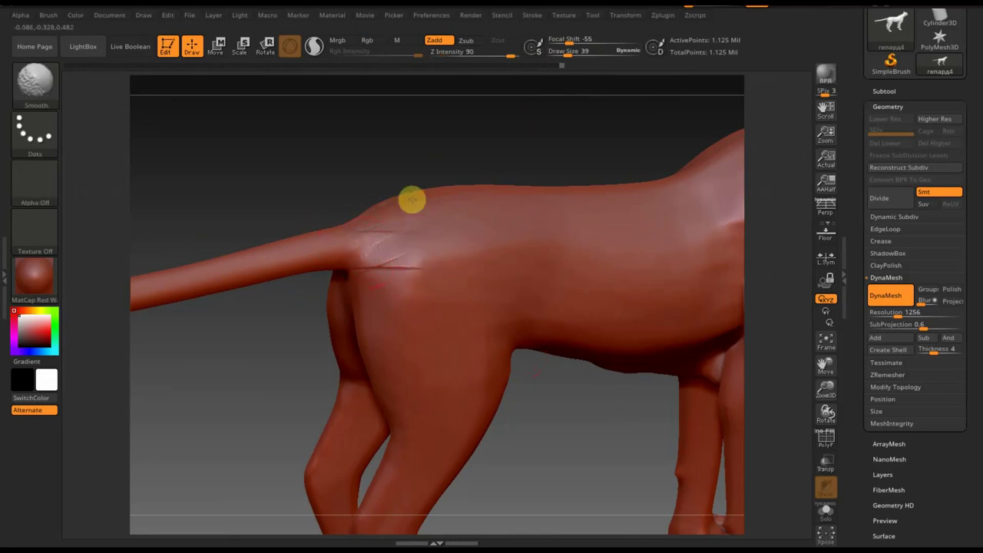
pyautogui.moveTo(427, 228)
pyautogui.keyDown('shift'); pyautogui.mouseDown()
pyautogui.moveTo(358, 263)
pyautogui.moveTo(438, 268)
pyautogui.moveTo(409, 269)
pyautogui.moveTo(380, 230)
pyautogui.moveTo(362, 251)
pyautogui.moveTo(411, 283)
pyautogui.moveTo(481, 259)
pyautogui.moveTo(421, 292)
pyautogui.mouseUp(); pyautogui.keyUp('shift')
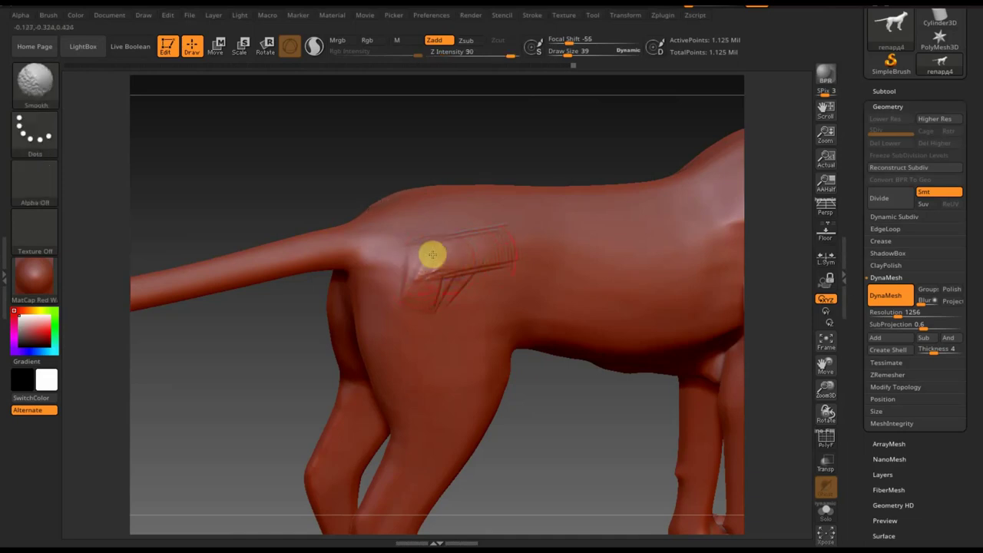
# - Smooth the clay patch and creases on the hip, then zoom out to check the whole body
pyautogui.keyDown('shift'); pyautogui.moveTo(433, 254); pyautogui.dragTo(412, 264); pyautogui.keyUp('shift')
pyautogui.moveTo(428, 296)
pyautogui.keyDown('shift'); pyautogui.mouseDown()
pyautogui.moveTo(420, 296)
pyautogui.moveTo(459, 279)
pyautogui.mouseUp(); pyautogui.keyUp('shift')
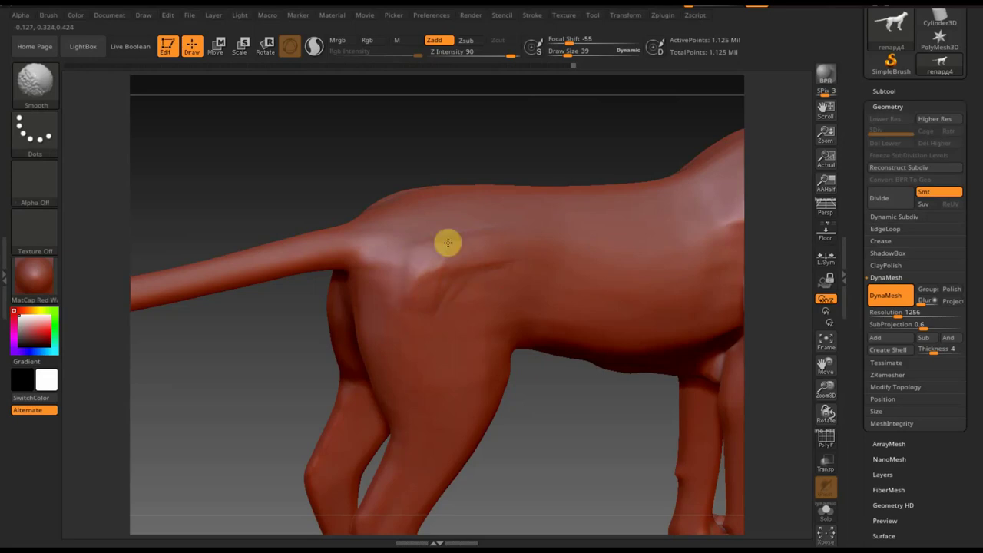
pyautogui.moveTo(447, 243)
pyautogui.keyDown('shift'); pyautogui.mouseDown()
pyautogui.moveTo(437, 307)
pyautogui.moveTo(487, 264)
pyautogui.moveTo(459, 305)
pyautogui.moveTo(486, 253)
pyautogui.moveTo(400, 320)
pyautogui.moveTo(410, 246)
pyautogui.moveTo(509, 257)
pyautogui.moveTo(504, 299)
pyautogui.moveTo(511, 222)
pyautogui.moveTo(467, 244)
pyautogui.mouseUp(); pyautogui.keyUp('shift')
pyautogui.moveTo(438, 178)
pyautogui.mouseDown()
pyautogui.moveTo(427, 160)
pyautogui.moveTo(454, 195)
pyautogui.moveTo(428, 113)
pyautogui.moveTo(463, 143)
pyautogui.mouseUp()
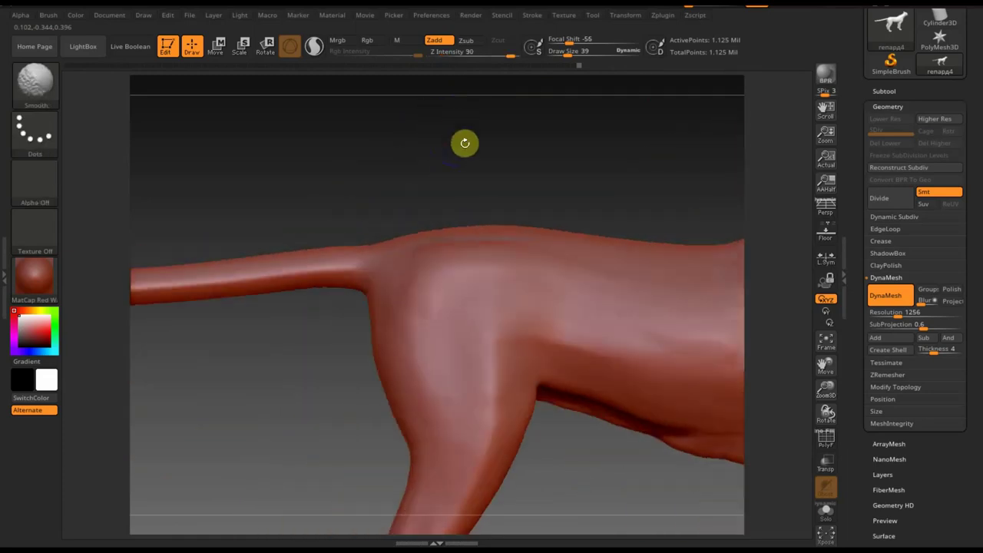
pyautogui.moveTo(592, 146)
pyautogui.mouseDown()
pyautogui.moveTo(414, 64)
pyautogui.moveTo(389, 149)
pyautogui.mouseUp()
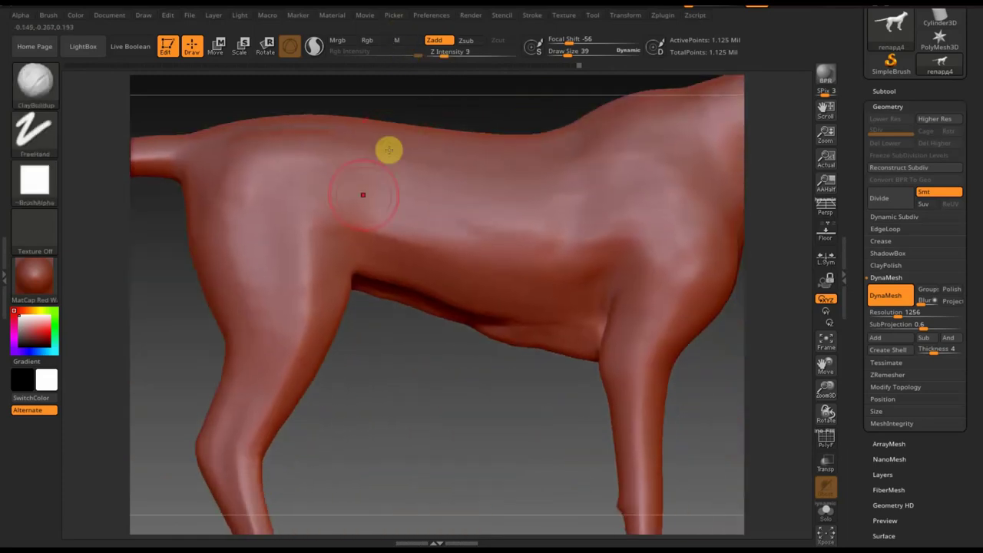
pyautogui.moveTo(412, 399)
pyautogui.mouseDown()
pyautogui.moveTo(412, 377)
pyautogui.moveTo(401, 398)
pyautogui.mouseUp()
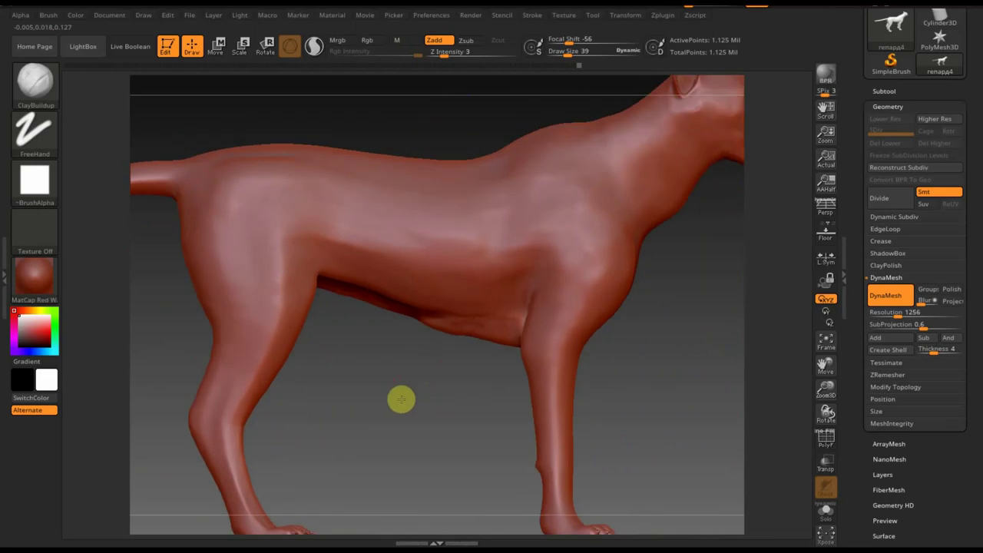
pyautogui.moveTo(655, 311)
pyautogui.mouseDown()
pyautogui.moveTo(609, 331)
pyautogui.moveTo(656, 349)
pyautogui.moveTo(586, 353)
pyautogui.moveTo(599, 354)
pyautogui.mouseUp()
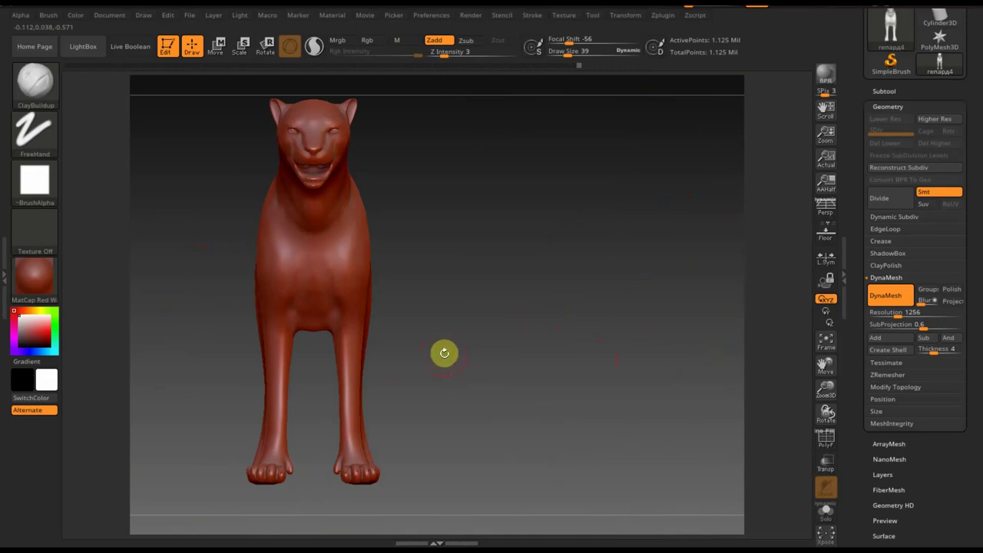
# - Orbit the finished cheetah to three-quarter, elevated and side views
pyautogui.moveTo(445, 351)
pyautogui.mouseDown()
pyautogui.moveTo(439, 347)
pyautogui.moveTo(438, 377)
pyautogui.moveTo(386, 377)
pyautogui.moveTo(529, 367)
pyautogui.moveTo(531, 406)
pyautogui.moveTo(530, 384)
pyautogui.moveTo(550, 363)
pyautogui.mouseUp()
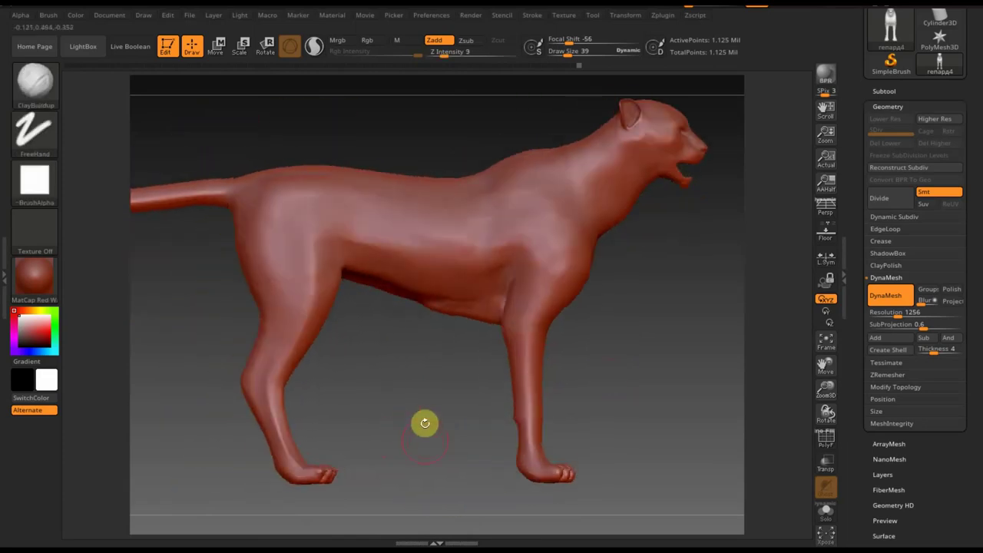
pyautogui.moveTo(393, 399)
pyautogui.mouseDown()
pyautogui.moveTo(468, 426)
pyautogui.moveTo(471, 401)
pyautogui.moveTo(507, 361)
pyautogui.mouseUp()
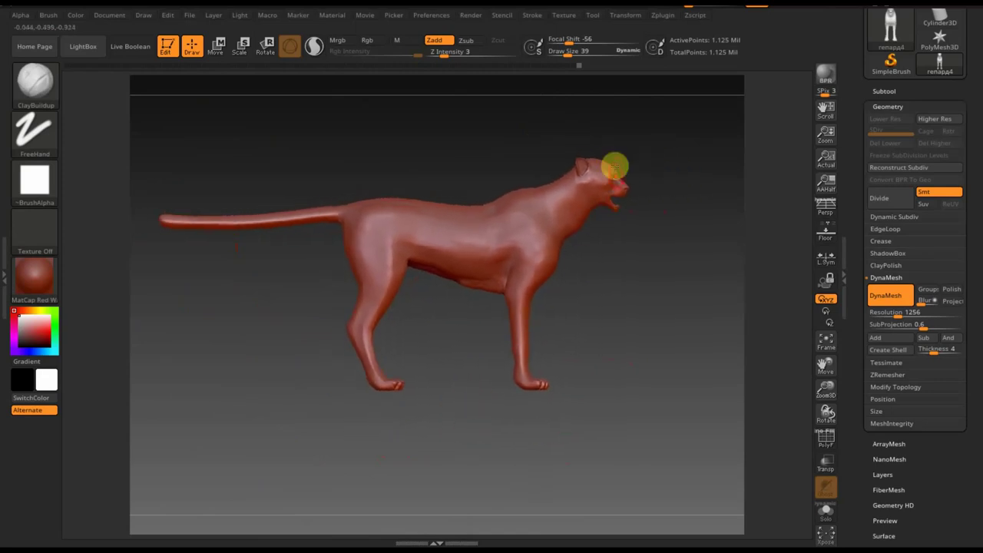
pyautogui.moveTo(619, 170); pyautogui.dragTo(662, 232)
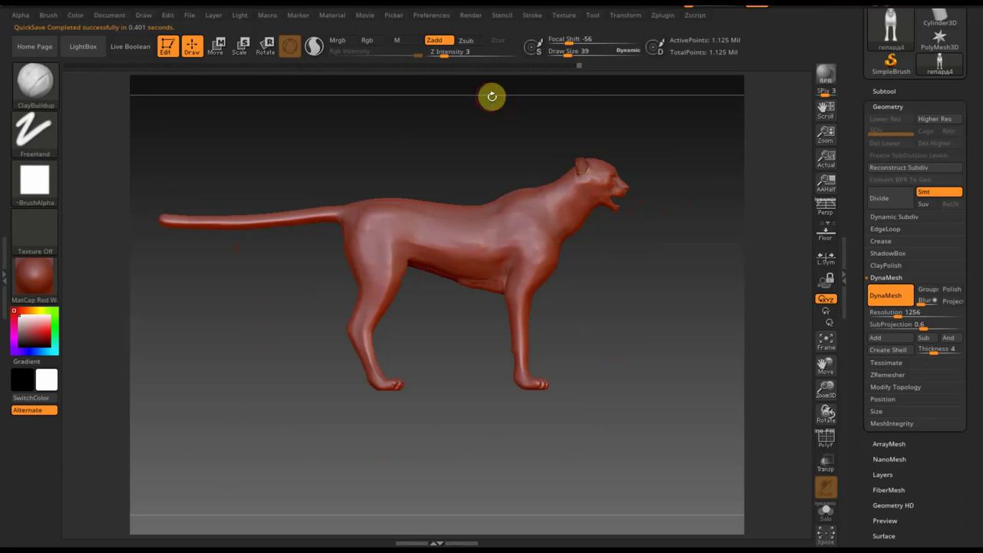
pyautogui.click(564, 20)
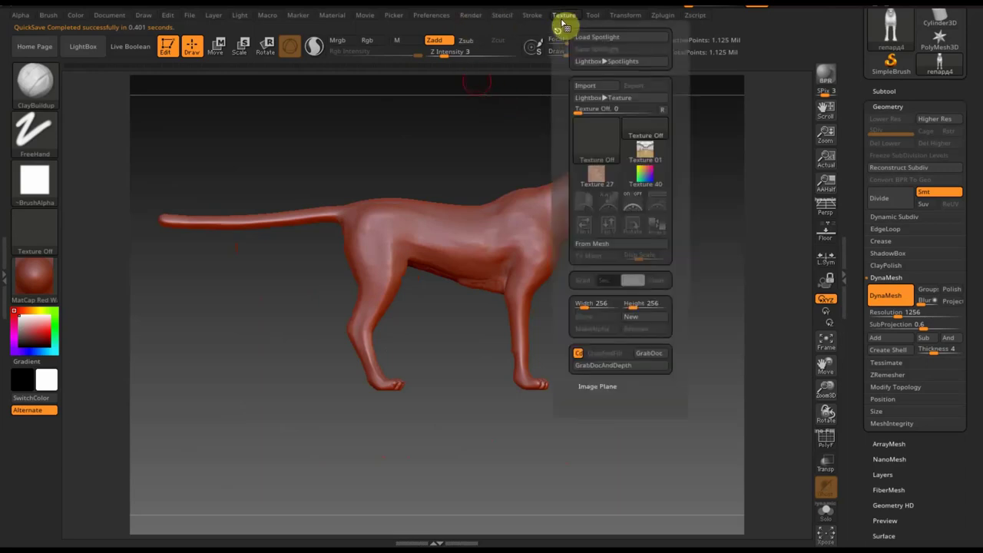
pyautogui.click(598, 86)
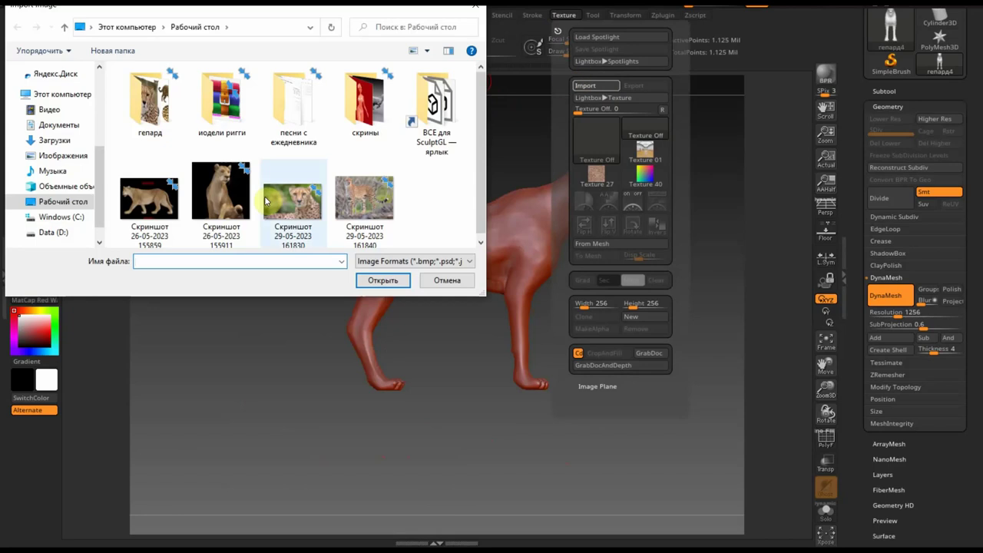
pyautogui.click(342, 201)
pyautogui.click(380, 281)
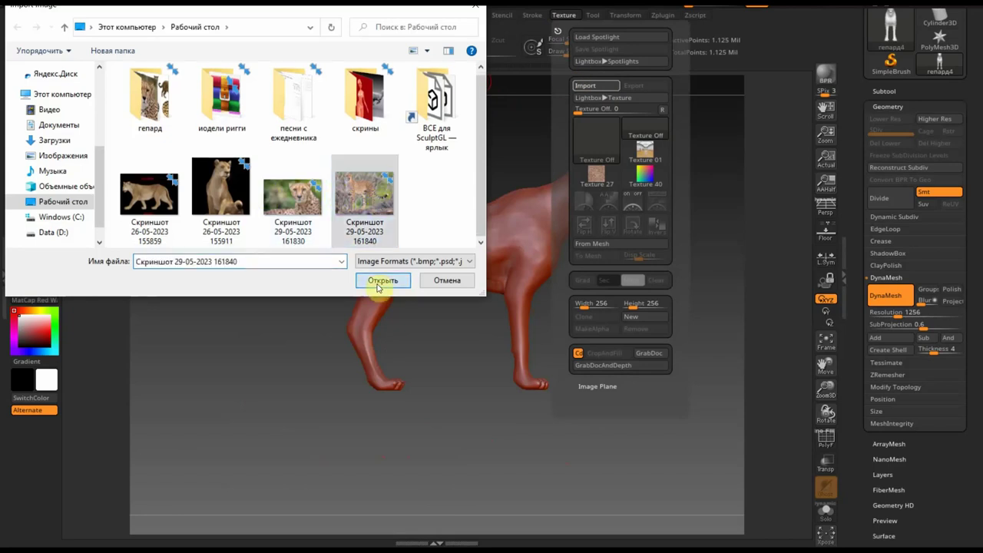
# - Add the cheetah photo to Spotlight and shrink it into the canvas's lower-left corner
pyautogui.click(564, 14)
pyautogui.click(598, 201)
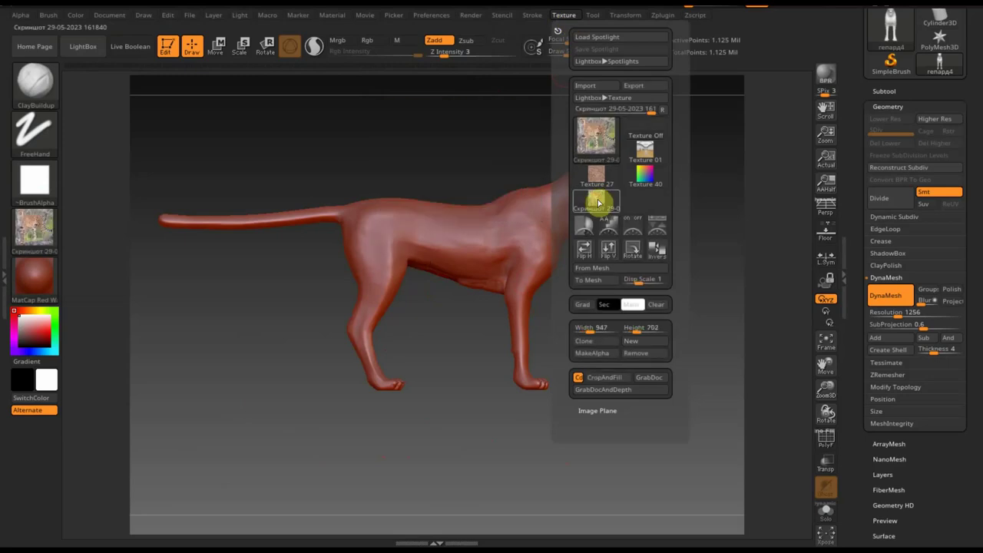
pyautogui.click(660, 227)
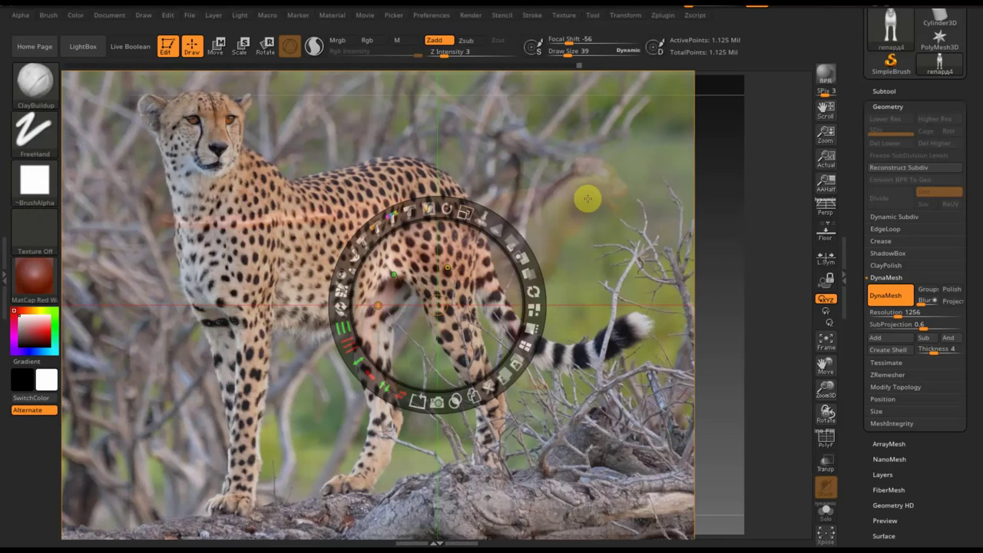
pyautogui.moveTo(470, 214); pyautogui.dragTo(404, 204)
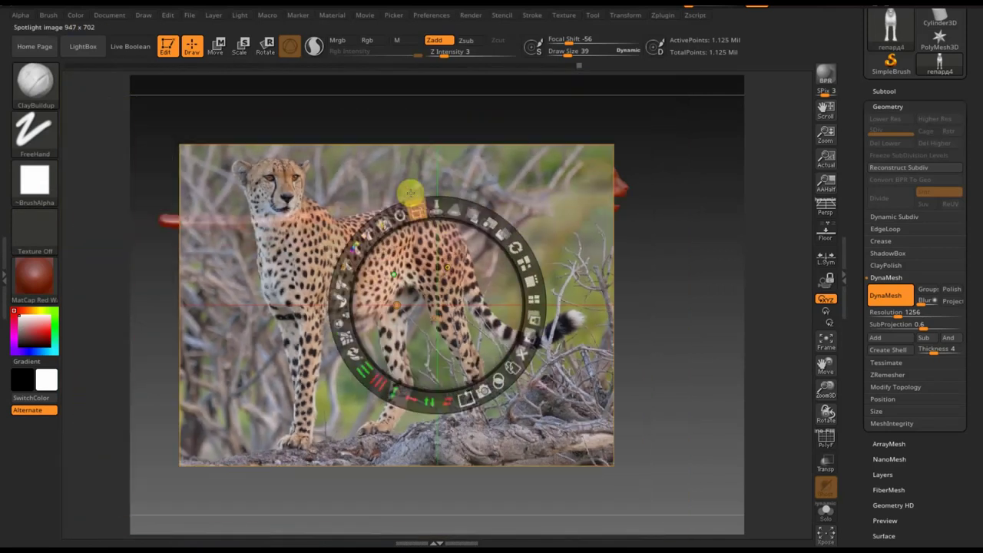
pyautogui.moveTo(448, 261)
pyautogui.mouseDown()
pyautogui.moveTo(303, 343)
pyautogui.moveTo(232, 366)
pyautogui.mouseUp()
pyautogui.moveTo(253, 301); pyautogui.dragTo(208, 292)
pyautogui.moveTo(270, 312); pyautogui.dragTo(230, 351)
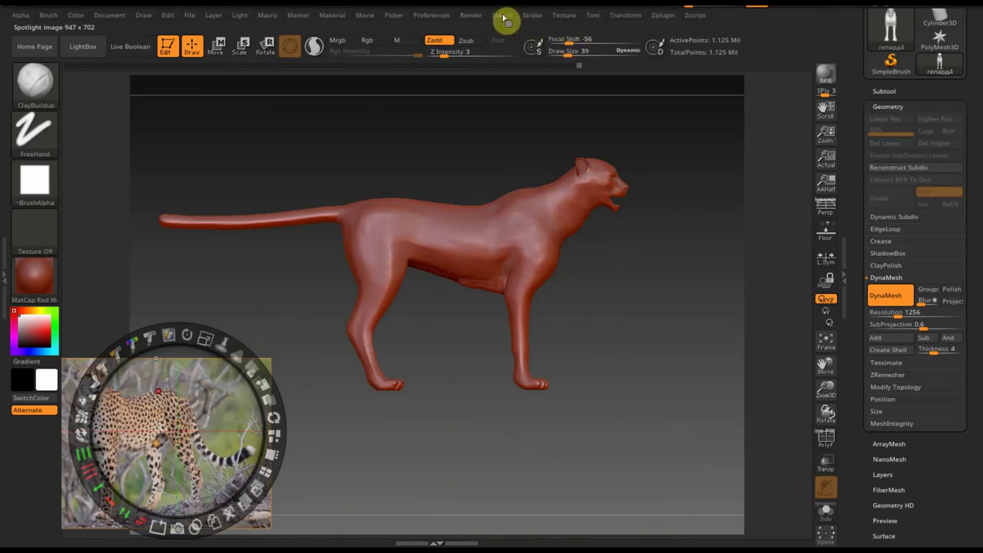
pyautogui.click(565, 15)
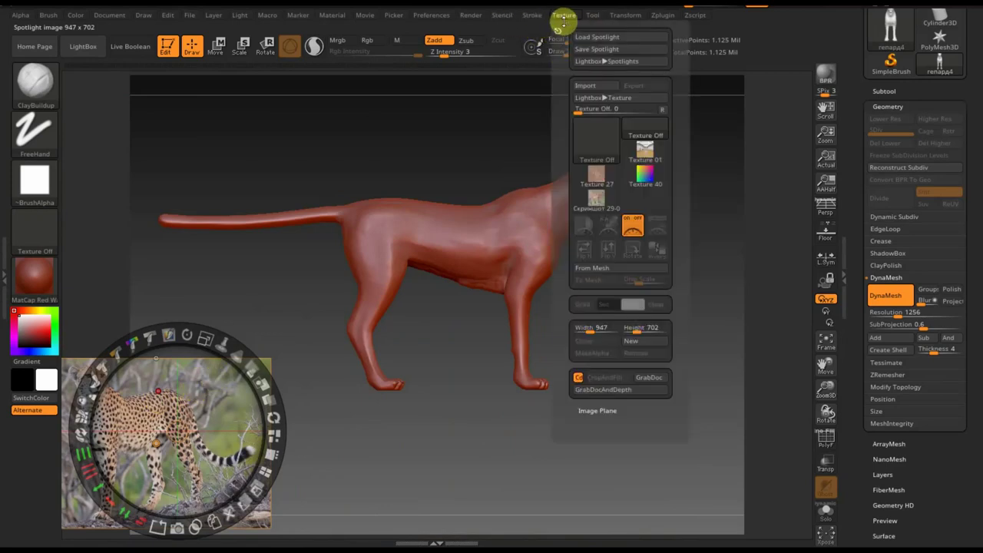
# - Import the close-up cheetah face photo from the гепард folder into Spotlight
pyautogui.click(587, 80)
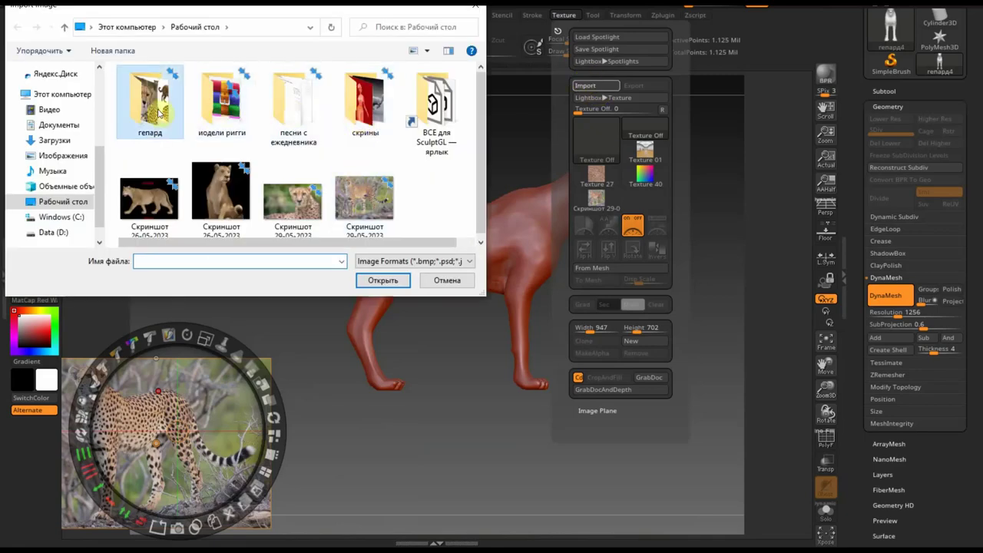
pyautogui.doubleClick(193, 114)
pyautogui.click(299, 136)
pyautogui.scroll(-2, 302, 143)
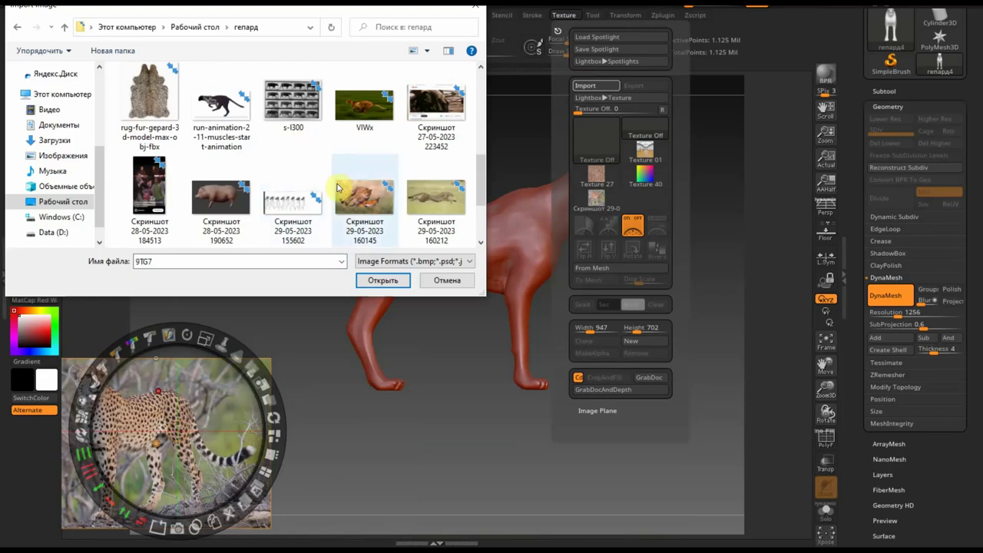
pyautogui.scroll(-1, 344, 187)
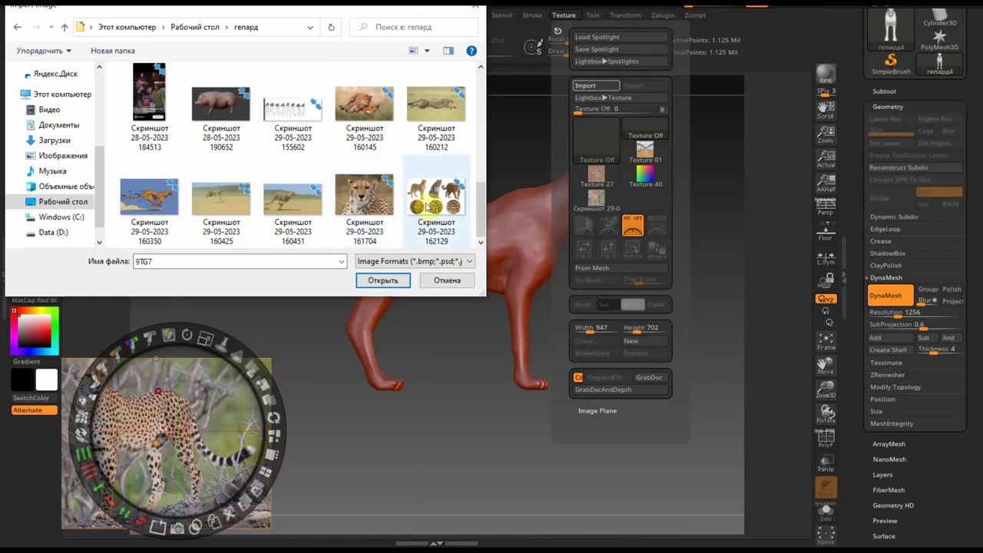
pyautogui.click(365, 201)
pyautogui.click(384, 280)
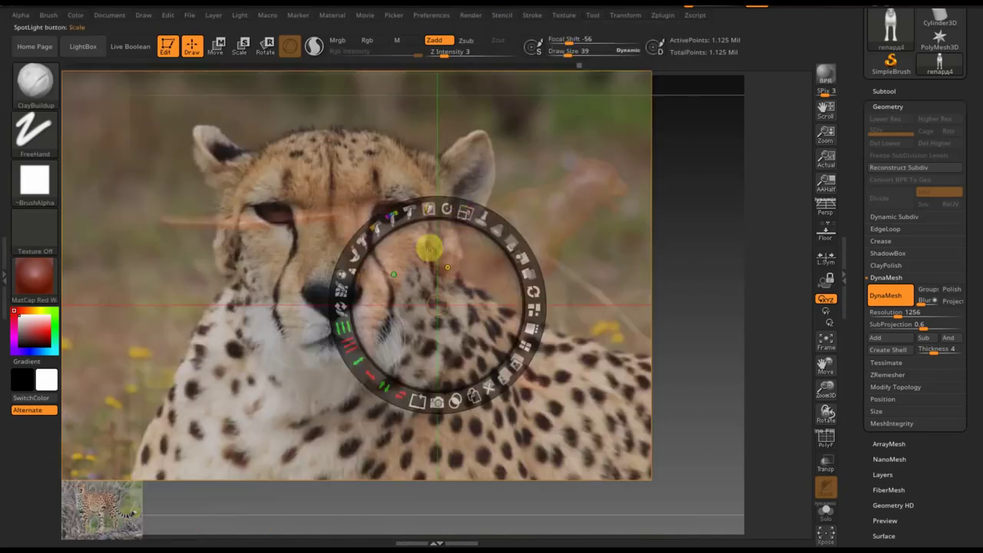
# - Shrink the face photo into the lower-left and recentre the Spotlight dial
pyautogui.moveTo(467, 213); pyautogui.dragTo(330, 193)
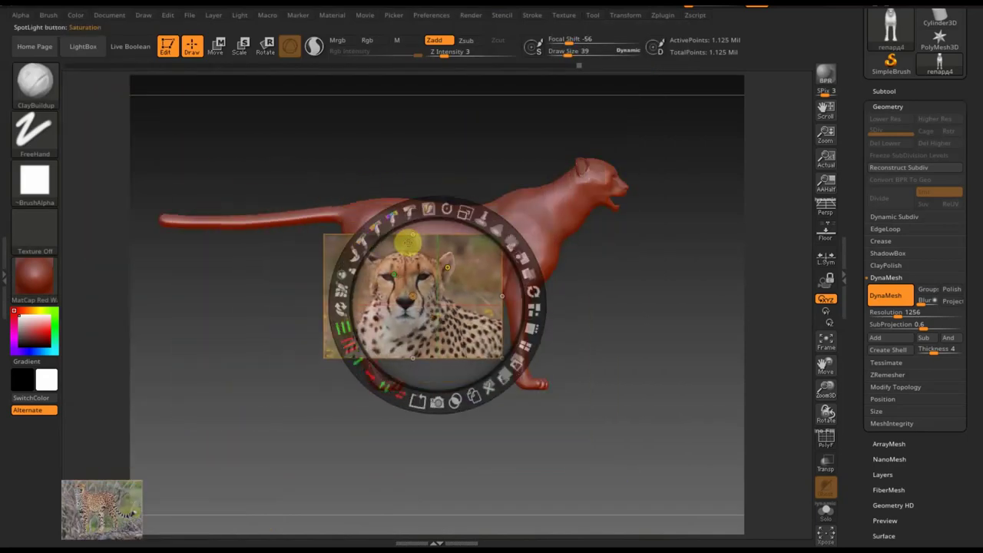
pyautogui.moveTo(467, 240)
pyautogui.mouseDown()
pyautogui.moveTo(242, 263)
pyautogui.moveTo(150, 434)
pyautogui.mouseUp()
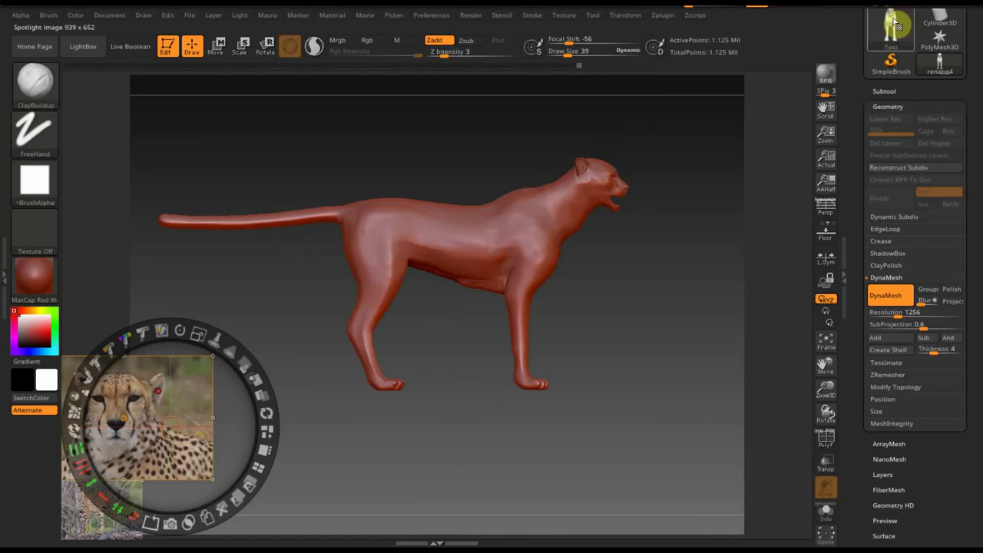
pyautogui.hotkey('shift', 'z')
# - Import more cheetah screenshots from the desktop as Spotlight references
pyautogui.click(570, 17)
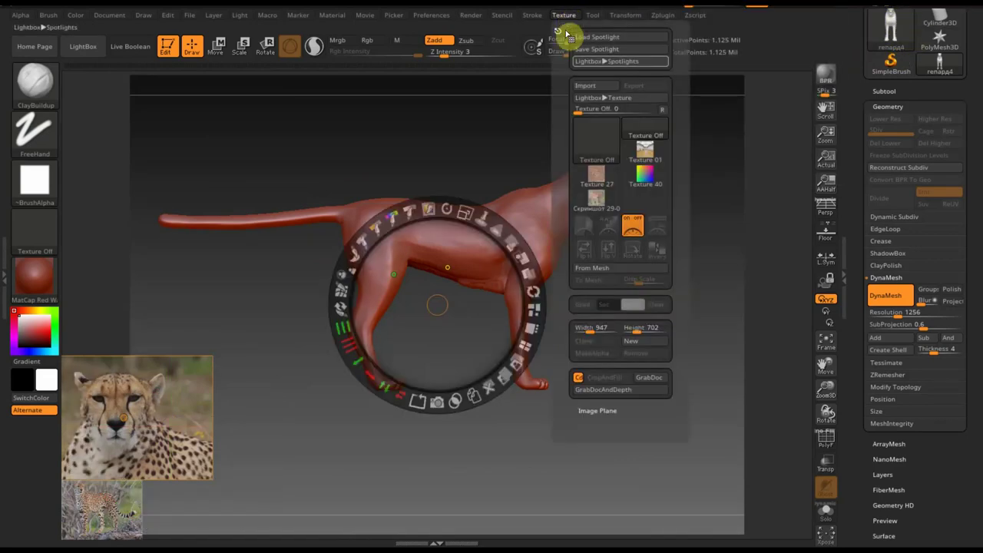
pyautogui.click(595, 86)
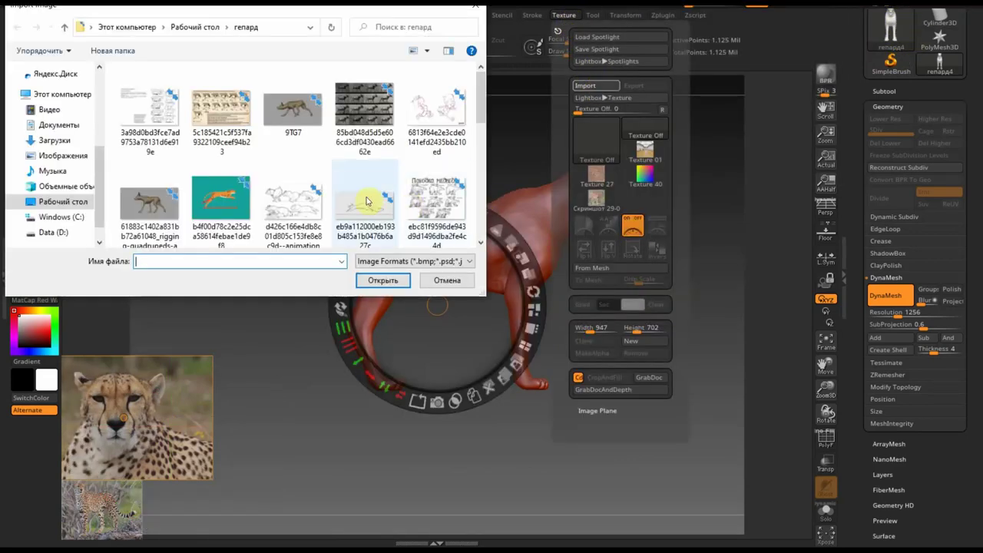
pyautogui.click(58, 202)
pyautogui.click(293, 195)
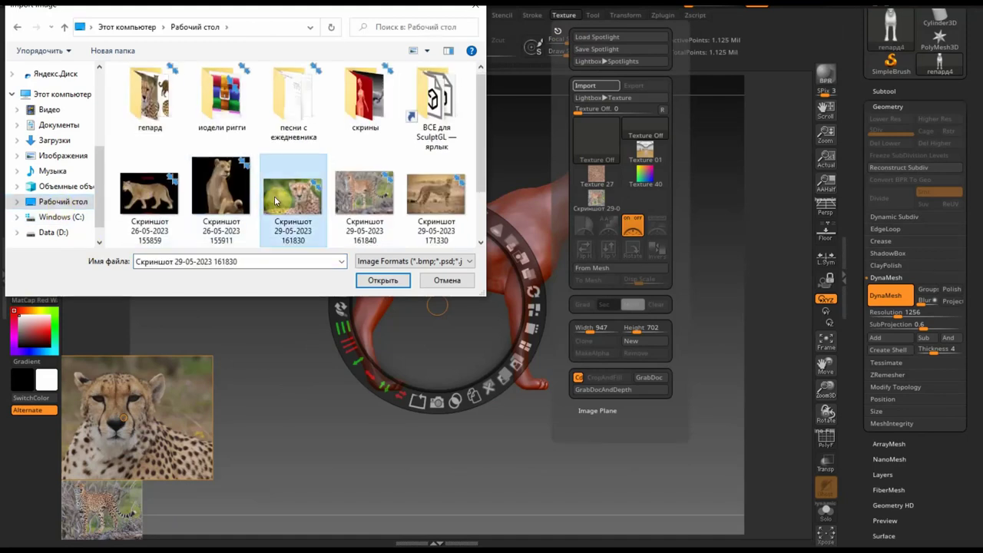
pyautogui.scroll(-1, 302, 201)
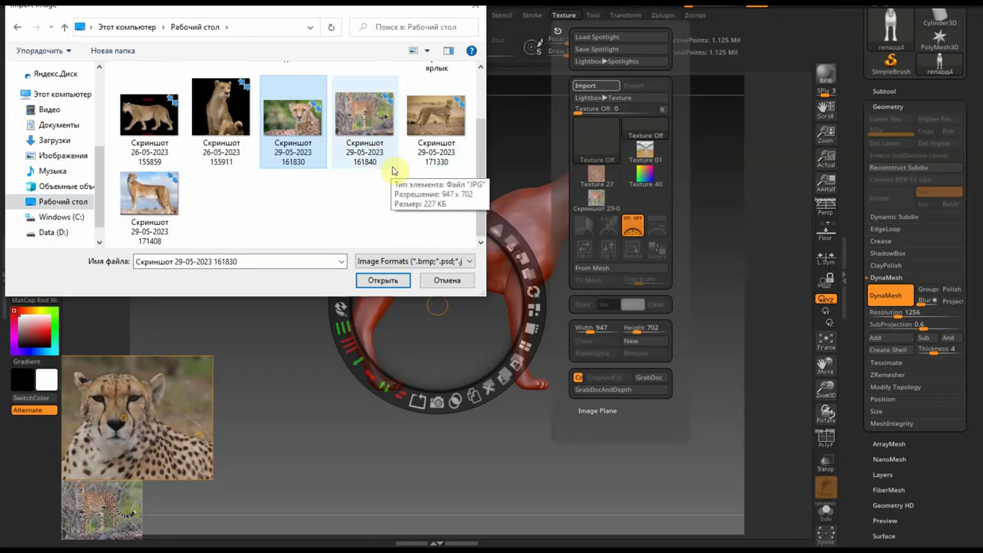
pyautogui.moveTo(470, 163); pyautogui.dragTo(348, 94)
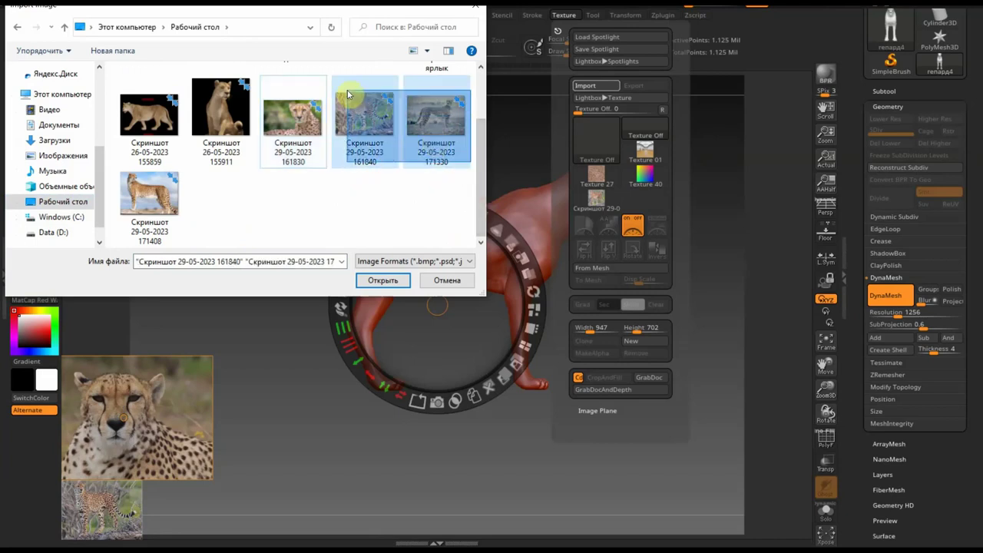
pyautogui.click(434, 130)
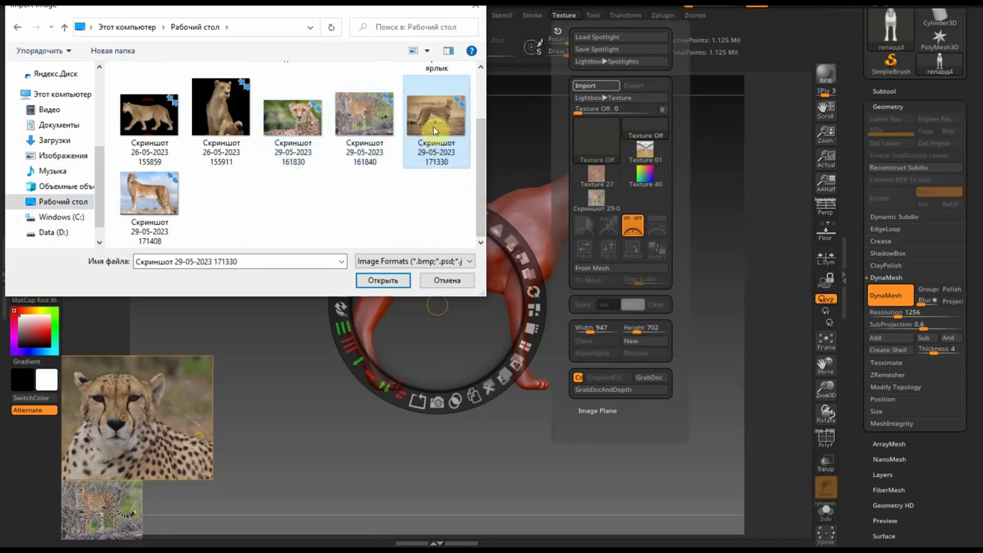
pyautogui.keyDown('ctrl'); pyautogui.click(183, 213); pyautogui.keyUp('ctrl')
pyautogui.click(383, 280)
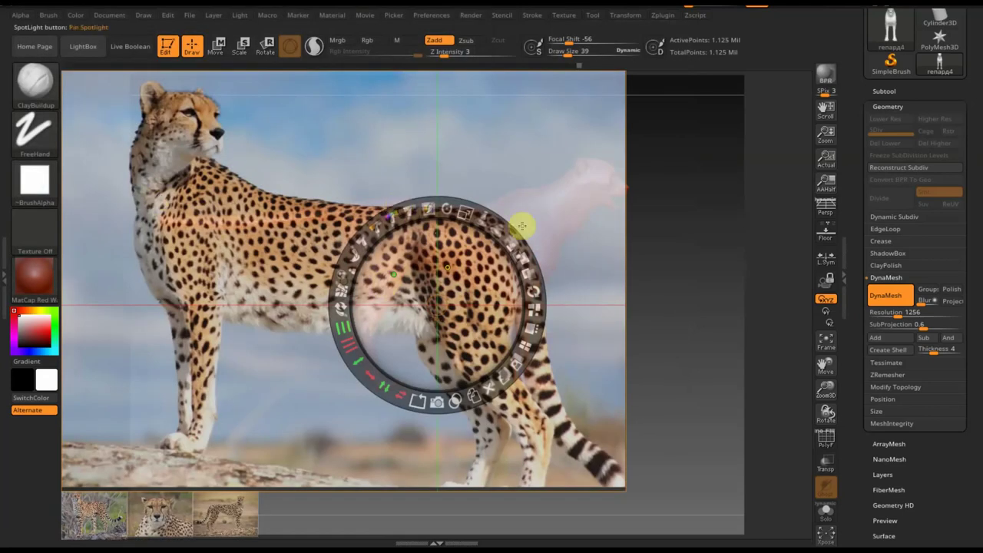
# - Shrink the standing-cheetah photo and park it in the top-left corner
pyautogui.moveTo(485, 222); pyautogui.dragTo(446, 209)
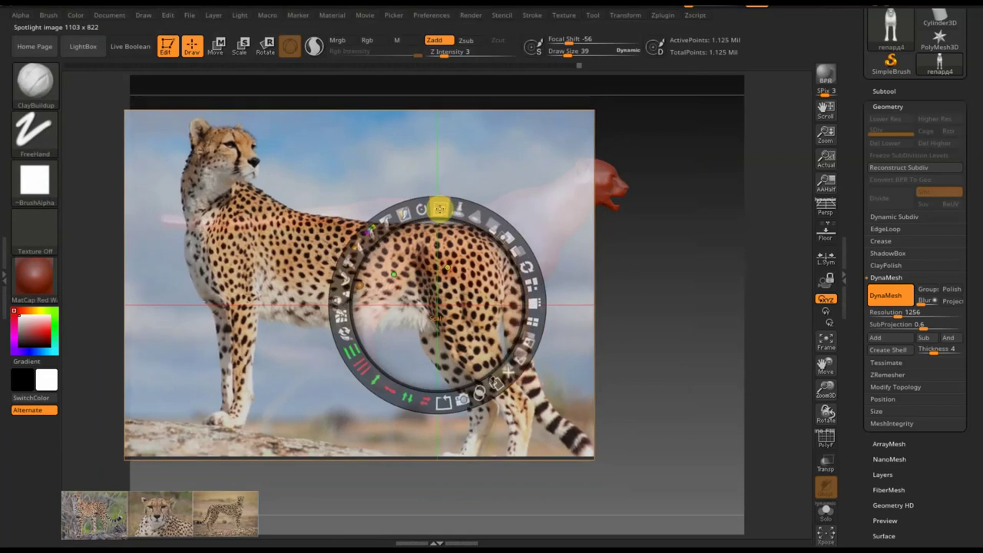
pyautogui.moveTo(477, 388)
pyautogui.mouseDown()
pyautogui.moveTo(530, 303)
pyautogui.moveTo(638, 268)
pyautogui.moveTo(428, 274)
pyautogui.moveTo(387, 198)
pyautogui.mouseUp()
pyautogui.moveTo(355, 169)
pyautogui.mouseDown()
pyautogui.moveTo(318, 149)
pyautogui.moveTo(243, 136)
pyautogui.mouseUp()
pyautogui.moveTo(367, 256); pyautogui.dragTo(195, 131)
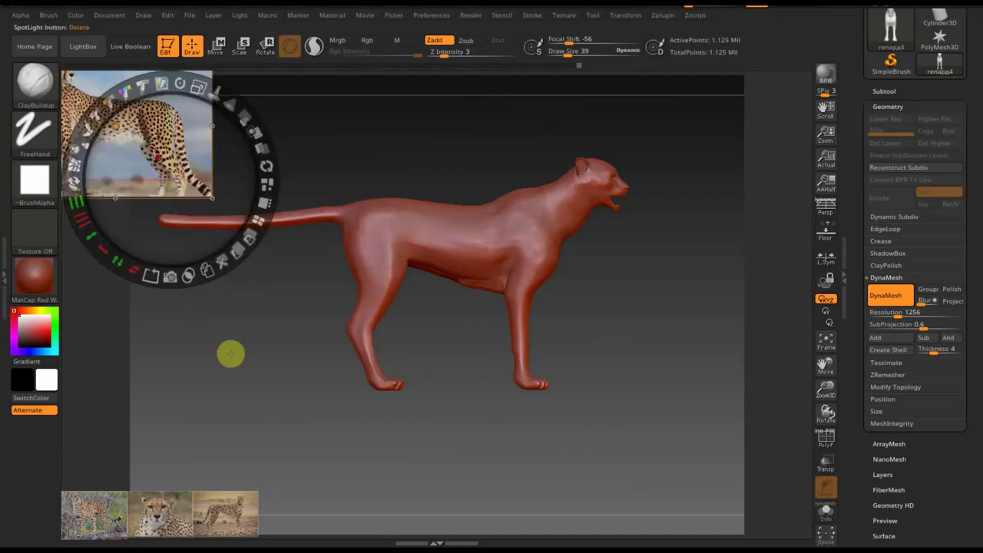
# - Enlarge the third reference photo behind the model to match its size and lower its opacity
pyautogui.click(229, 510)
pyautogui.moveTo(245, 438); pyautogui.dragTo(351, 520)
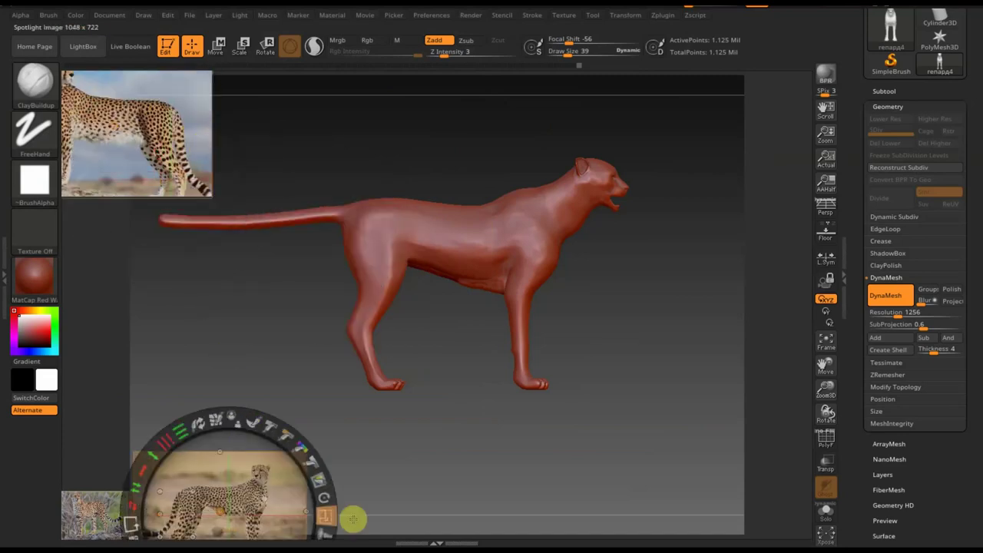
pyautogui.moveTo(272, 472); pyautogui.dragTo(355, 395)
pyautogui.moveTo(351, 249); pyautogui.dragTo(445, 348)
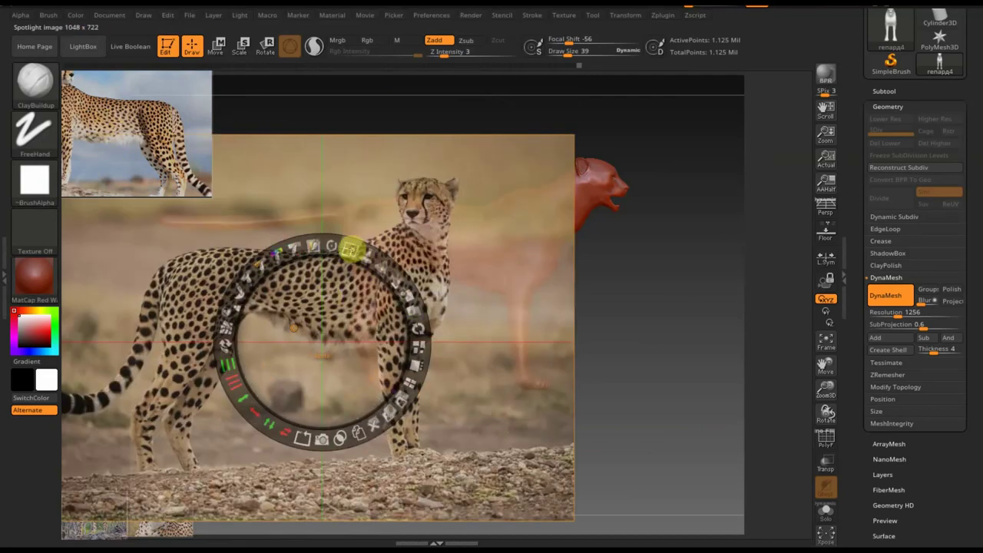
pyautogui.moveTo(350, 249); pyautogui.dragTo(384, 272)
pyautogui.moveTo(351, 303)
pyautogui.mouseDown()
pyautogui.moveTo(466, 307)
pyautogui.moveTo(486, 274)
pyautogui.mouseUp()
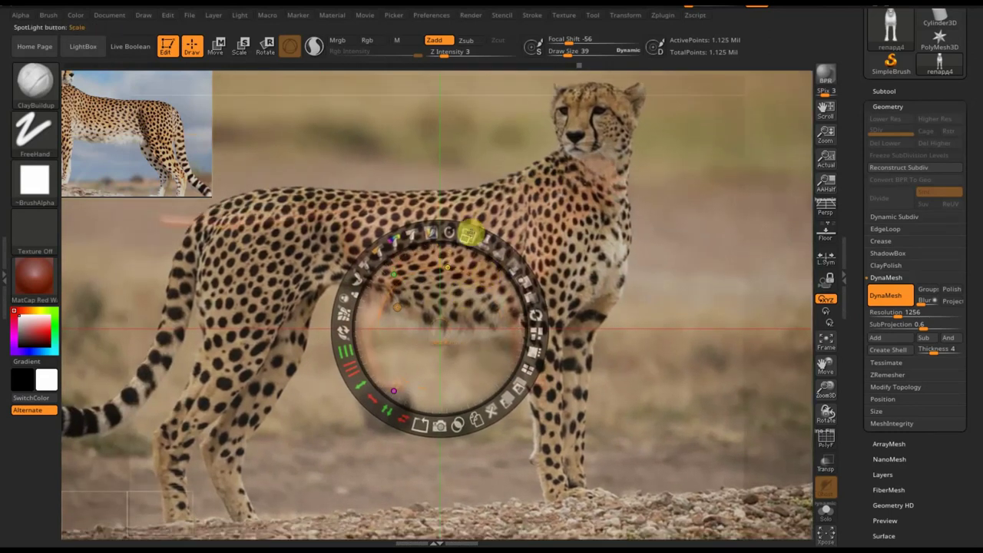
pyautogui.moveTo(469, 233); pyautogui.dragTo(441, 222)
pyautogui.moveTo(510, 256)
pyautogui.mouseDown()
pyautogui.moveTo(514, 266)
pyautogui.moveTo(471, 233)
pyautogui.mouseUp()
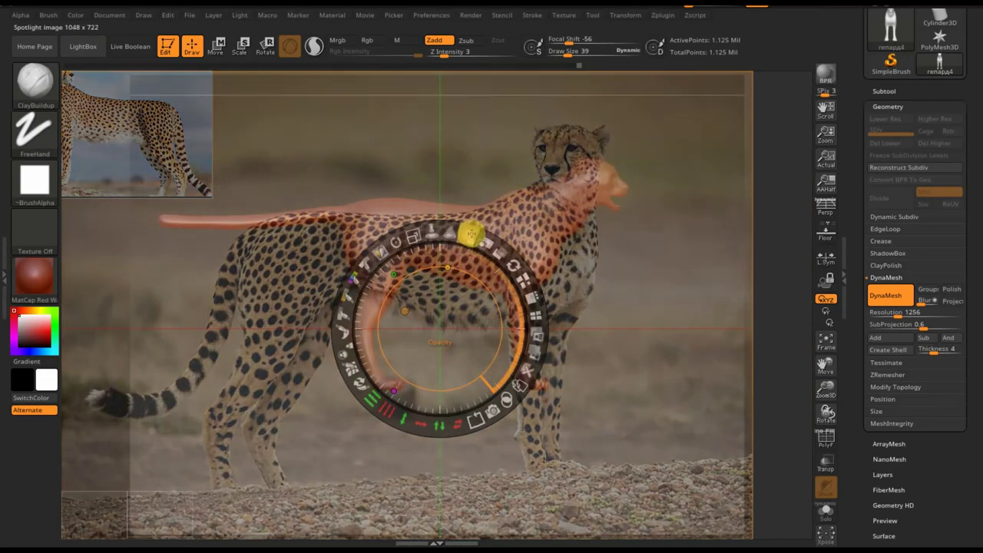
# - Exit Spotlight and rotate the model to line up with the photo's side profile
pyautogui.press('z')
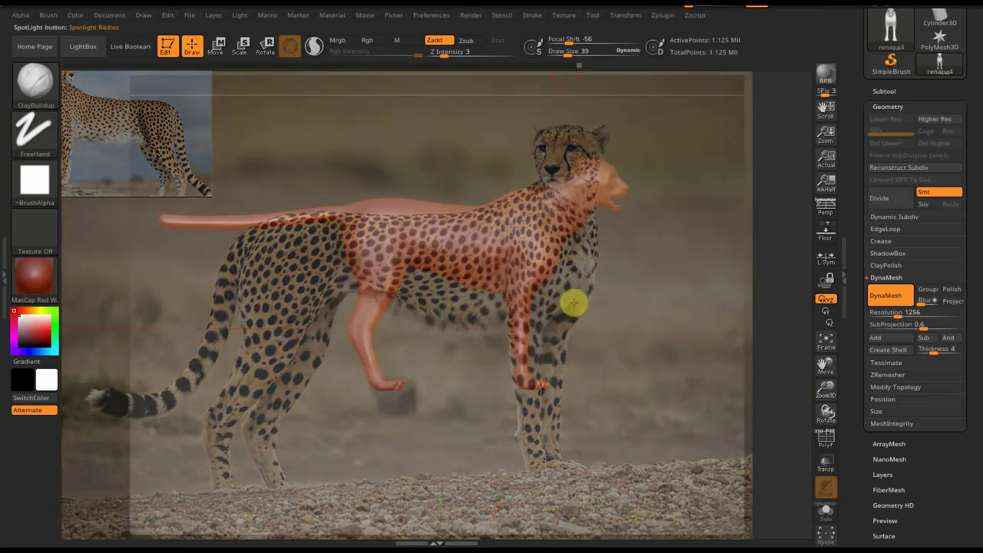
pyautogui.moveTo(574, 304)
pyautogui.mouseDown()
pyautogui.moveTo(625, 327)
pyautogui.moveTo(656, 326)
pyautogui.moveTo(581, 382)
pyautogui.moveTo(617, 373)
pyautogui.moveTo(610, 366)
pyautogui.mouseUp()
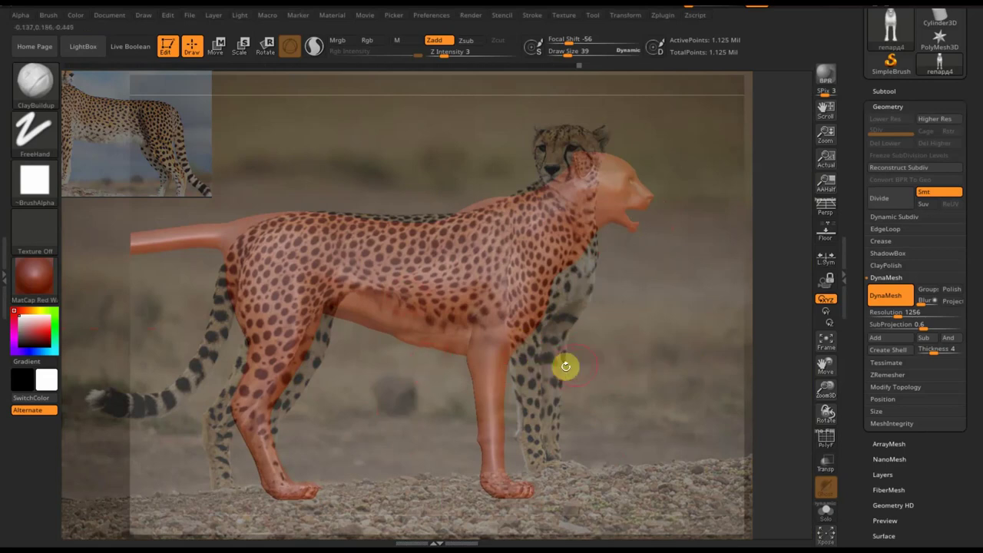
pyautogui.moveTo(615, 355)
pyautogui.mouseDown()
pyautogui.moveTo(591, 305)
pyautogui.moveTo(621, 342)
pyautogui.moveTo(653, 348)
pyautogui.mouseUp()
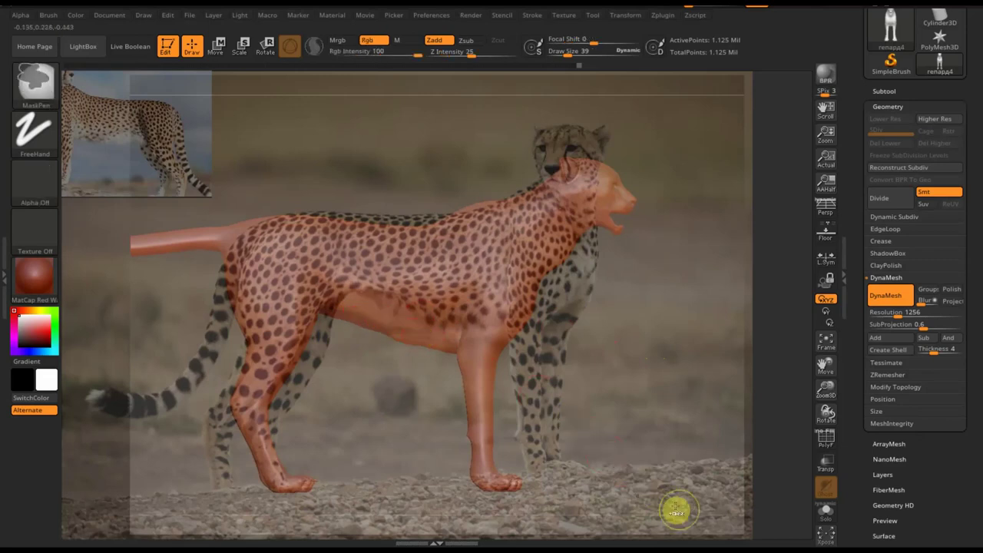
# - Mask the cheetah's front half, slide it right along the Move gizmo's axis, then clear the mask
pyautogui.keyDown('ctrl'); pyautogui.moveTo(679, 508); pyautogui.dragTo(407, 131); pyautogui.keyUp('ctrl')
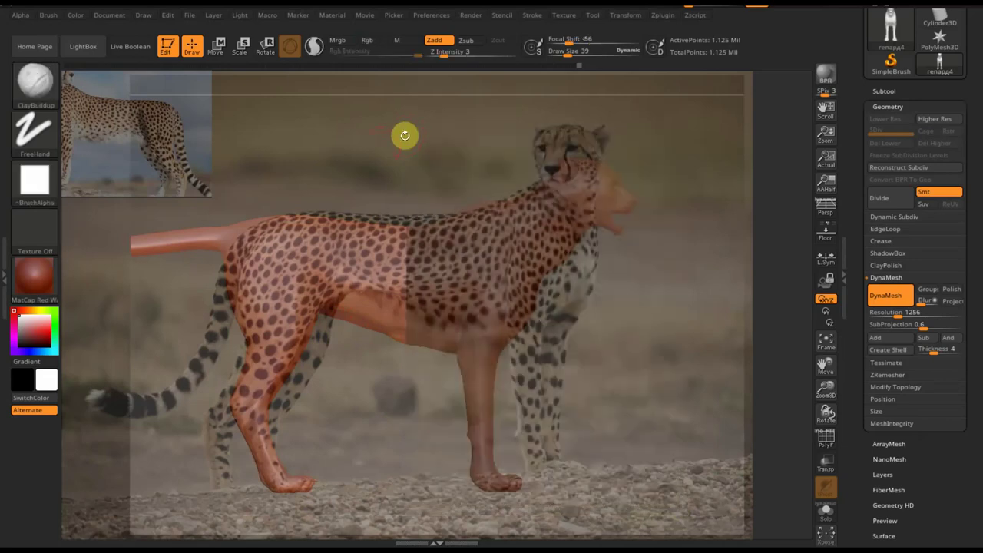
pyautogui.press('ctrl')
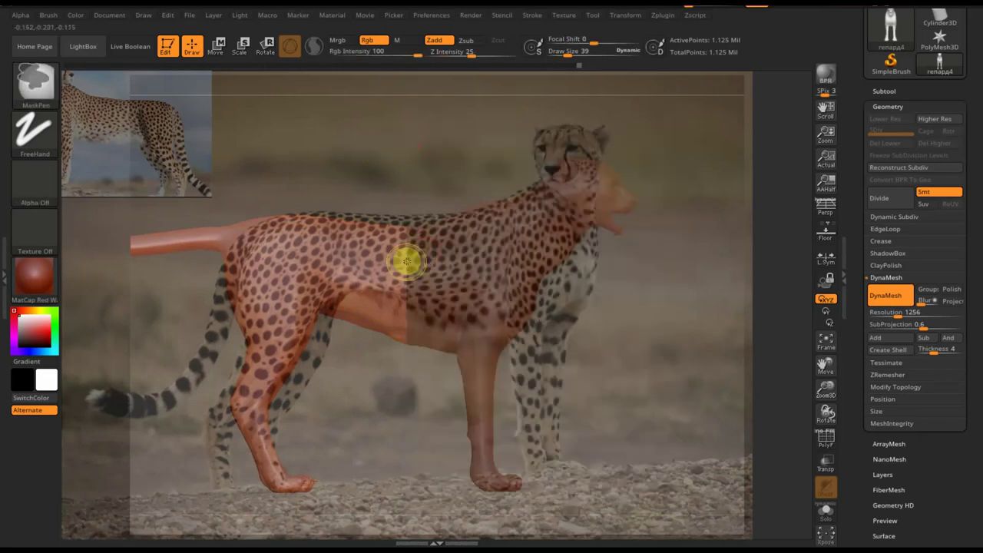
pyautogui.click(218, 47)
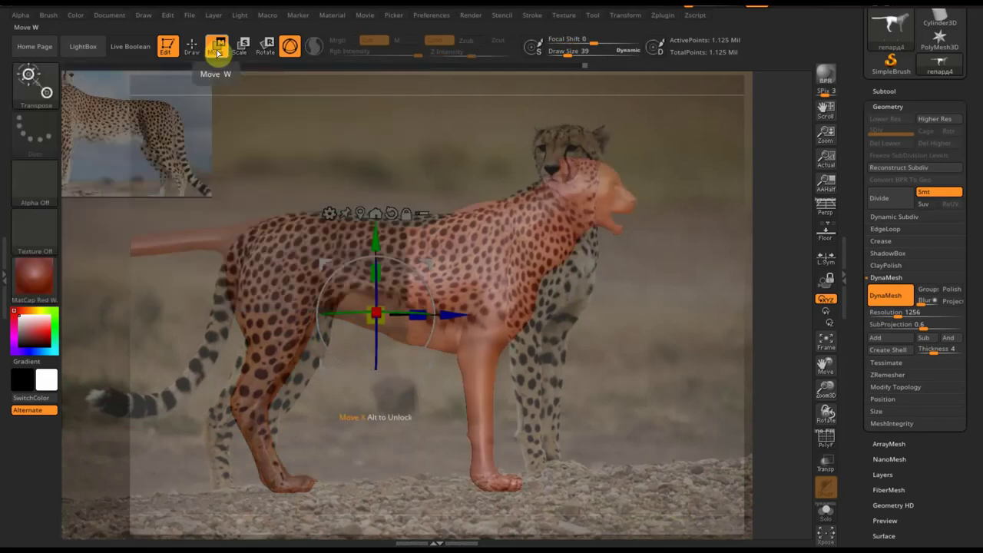
pyautogui.click(436, 246)
pyautogui.click(455, 316)
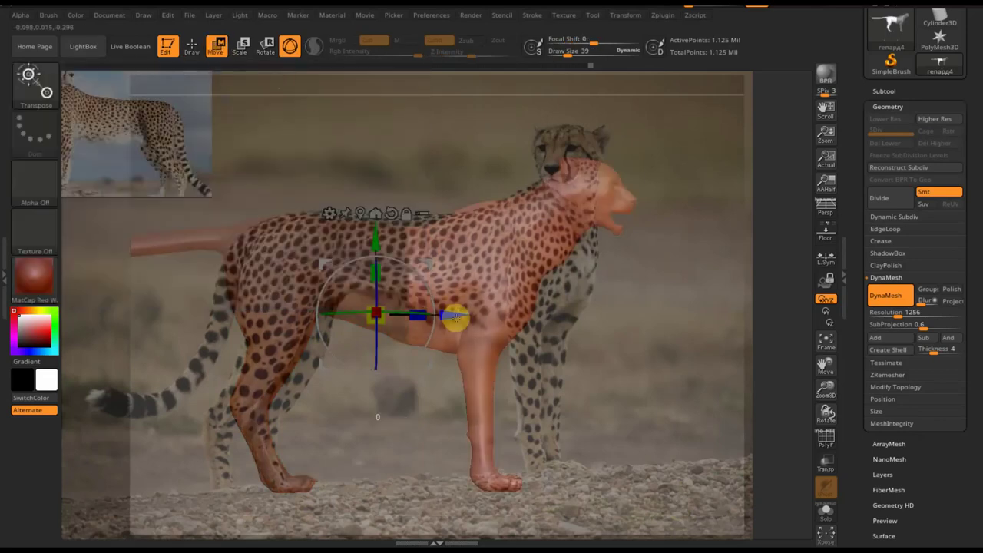
pyautogui.moveTo(454, 316); pyautogui.dragTo(472, 317)
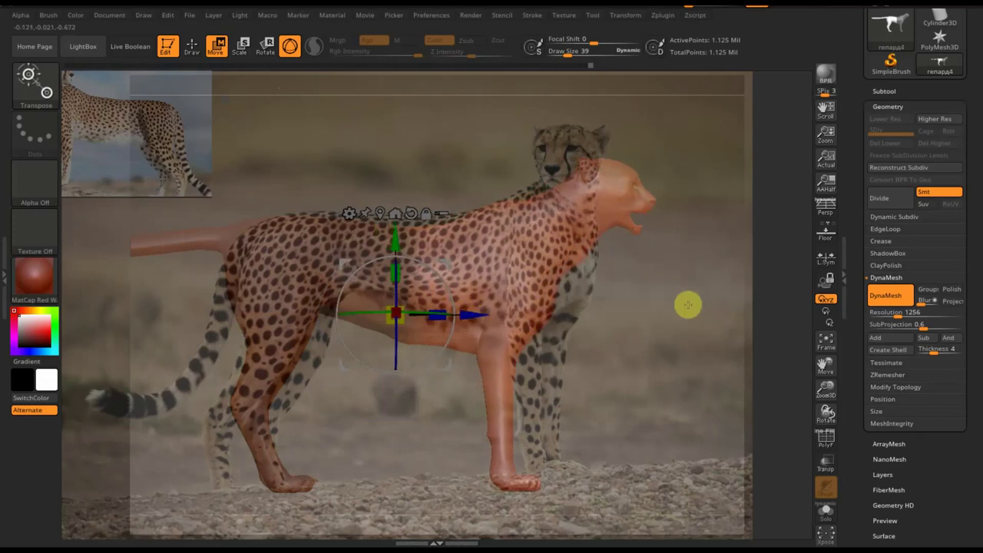
pyautogui.moveTo(725, 329)
pyautogui.keyDown('ctrl'); pyautogui.mouseDown()
pyautogui.moveTo(694, 281)
pyautogui.moveTo(746, 367)
pyautogui.moveTo(469, 214)
pyautogui.mouseUp(); pyautogui.keyUp('ctrl')
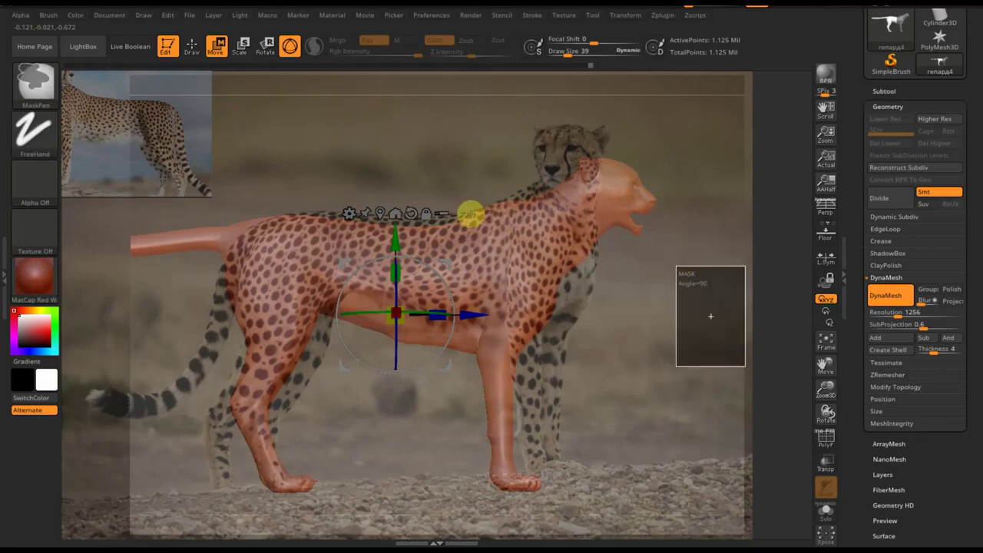
# - Hide the reference photo and scale the cheetah down slightly, then return to ClayBuildup and zoom in
pyautogui.hotkey('shift', 'z')
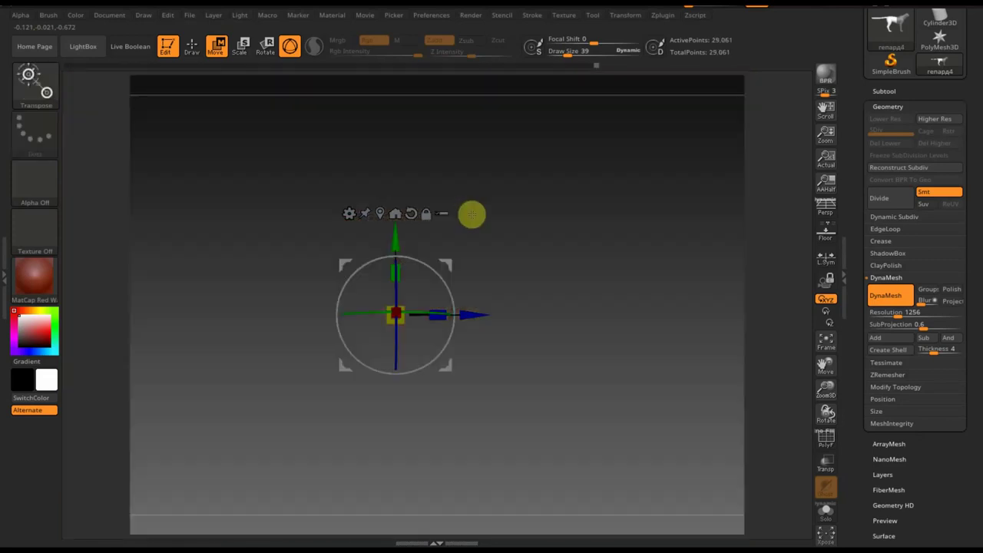
pyautogui.hotkey('ctrl', 'z')
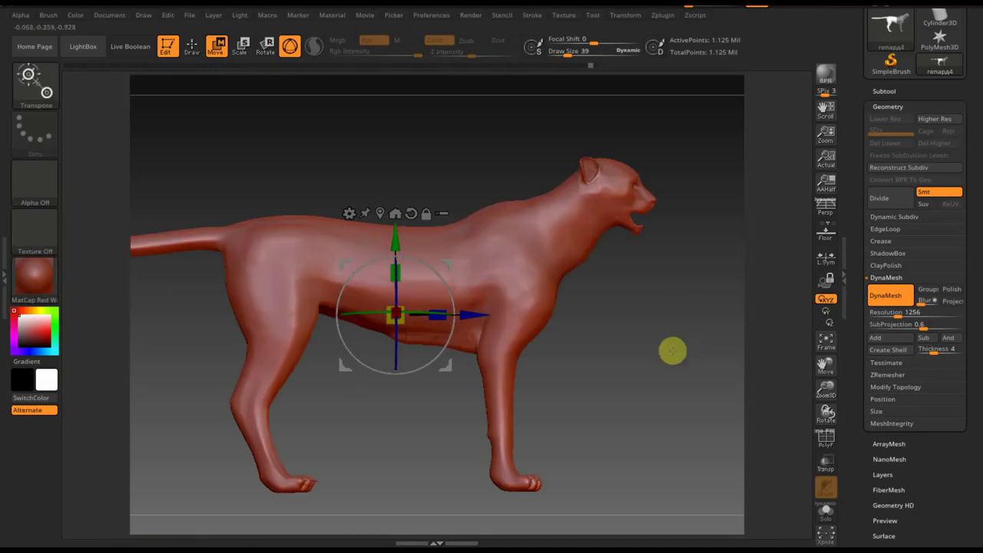
pyautogui.moveTo(672, 349)
pyautogui.keyDown('ctrl'); pyautogui.mouseDown(button='right')
pyautogui.moveTo(656, 305)
pyautogui.moveTo(691, 309)
pyautogui.mouseUp(button='right'); pyautogui.keyUp('ctrl')
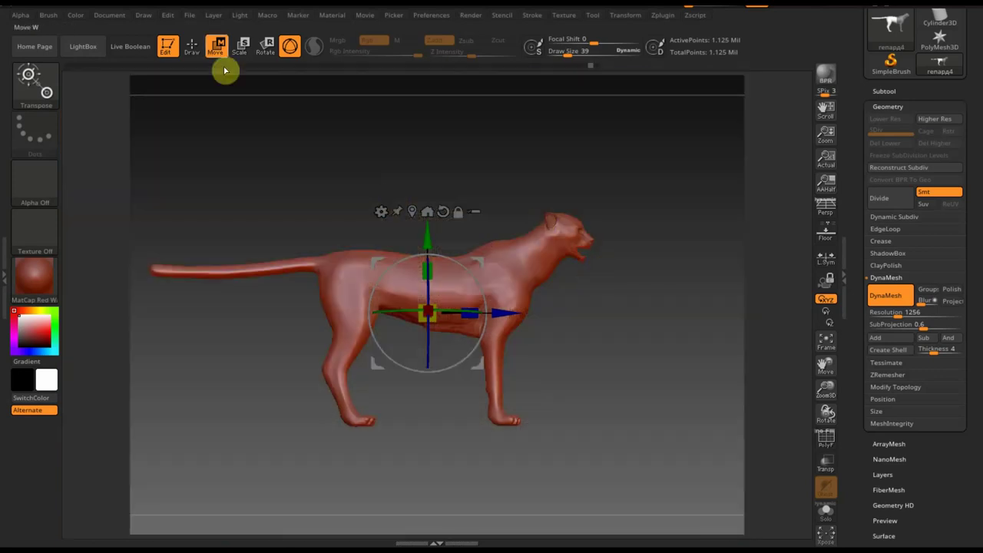
pyautogui.click(192, 46)
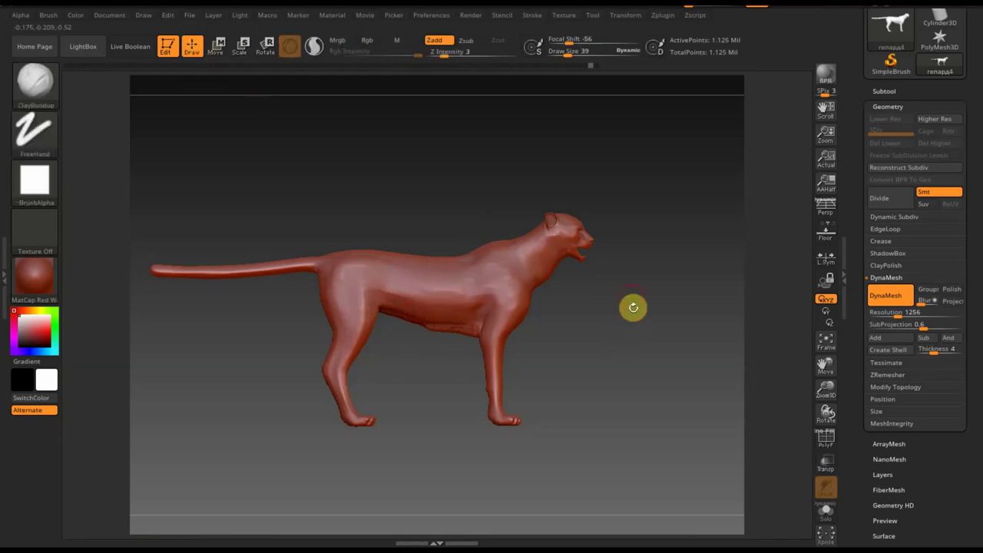
pyautogui.moveTo(632, 308)
pyautogui.keyDown('alt'); pyautogui.mouseDown()
pyautogui.moveTo(665, 380)
pyautogui.moveTo(658, 368)
pyautogui.moveTo(599, 380)
pyautogui.mouseUp(); pyautogui.keyUp('alt')
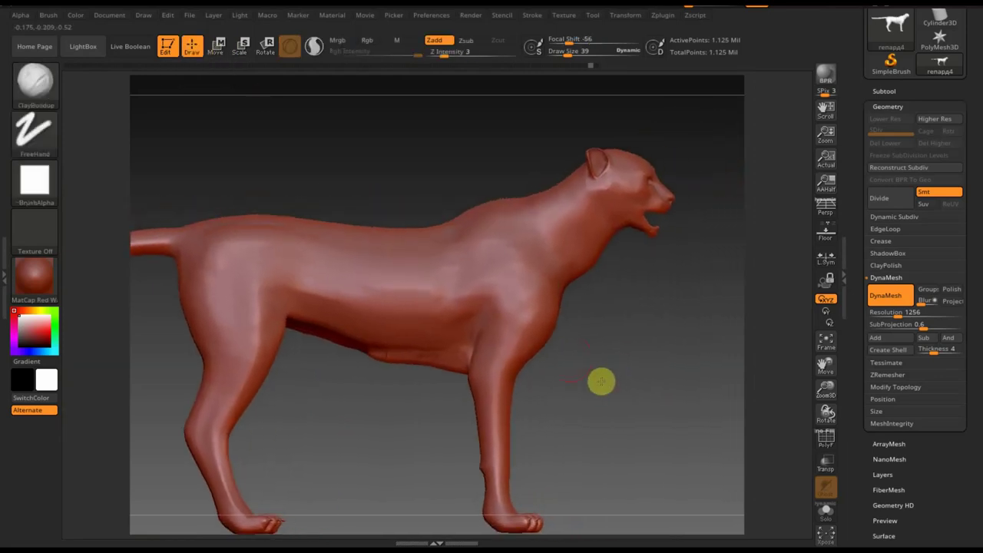
# - Select the Move Topological brush at draw size 86 and orbit to view the cat from the front
pyautogui.click(29, 87)
pyautogui.click(238, 96)
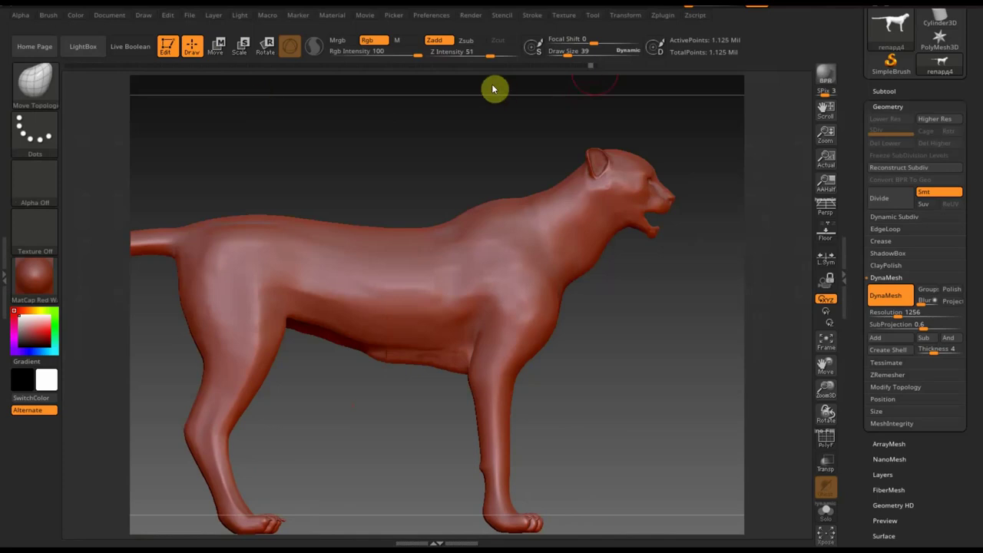
pyautogui.write('8190')
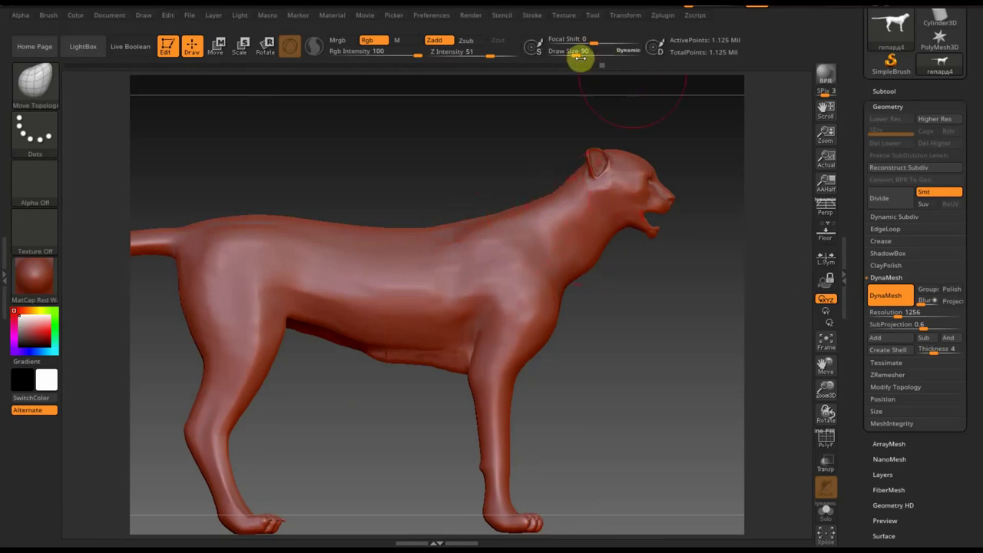
pyautogui.moveTo(576, 54); pyautogui.dragTo(577, 57)
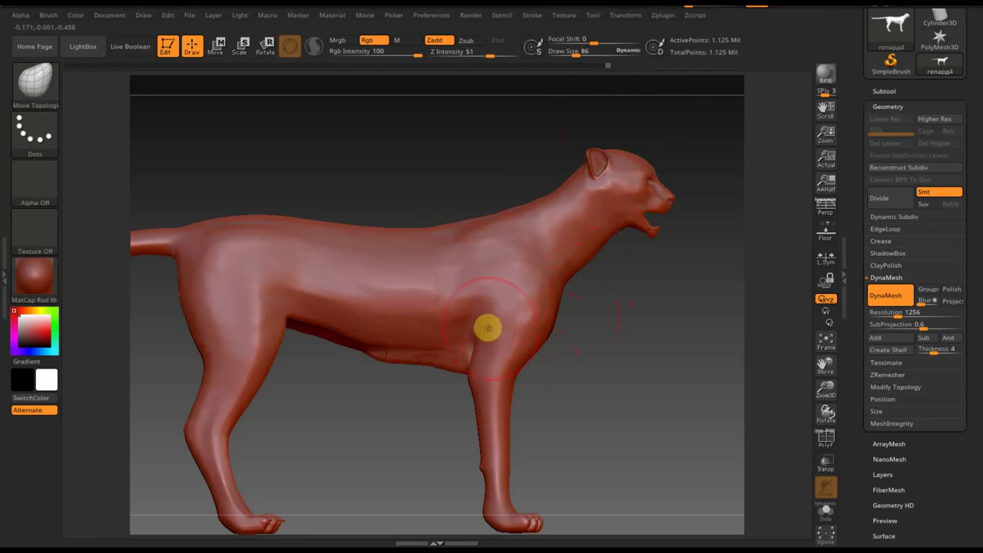
pyautogui.moveTo(623, 357)
pyautogui.mouseDown()
pyautogui.moveTo(616, 324)
pyautogui.moveTo(630, 326)
pyautogui.mouseUp()
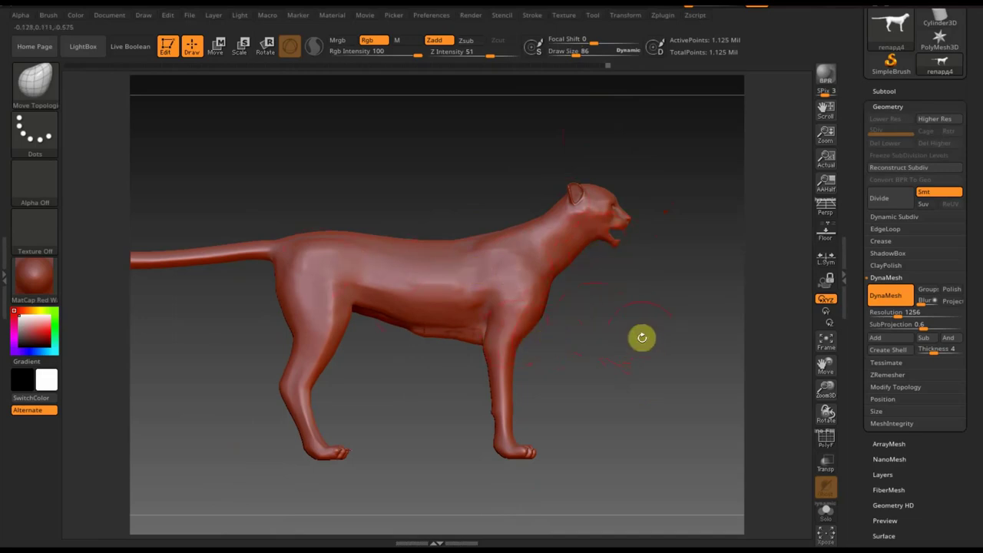
pyautogui.moveTo(642, 337)
pyautogui.mouseDown()
pyautogui.moveTo(590, 346)
pyautogui.moveTo(648, 358)
pyautogui.moveTo(638, 343)
pyautogui.mouseUp()
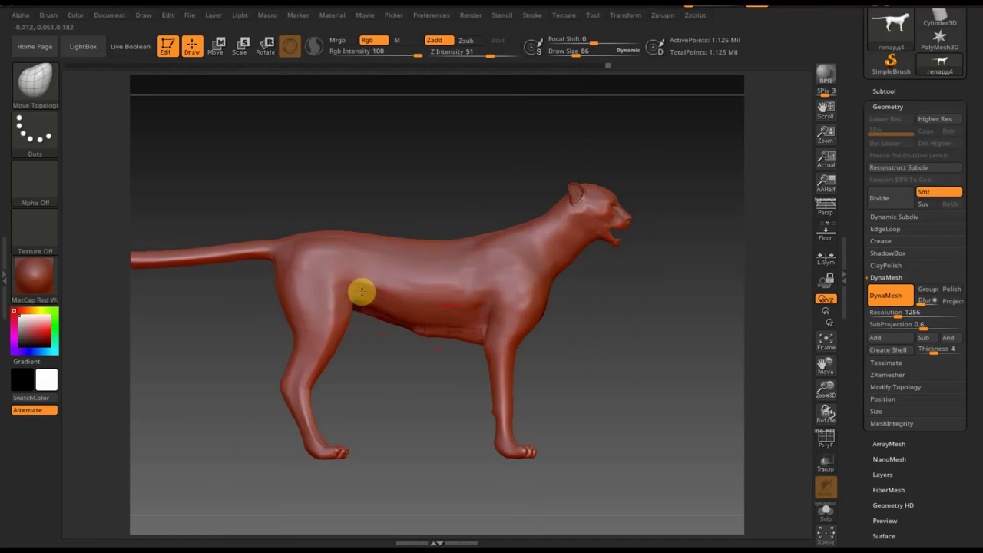
# - Pull the belly and flank into shape with Move Topological, then smooth the torso and tail base
pyautogui.moveTo(363, 293)
pyautogui.mouseDown()
pyautogui.moveTo(416, 331)
pyautogui.moveTo(361, 305)
pyautogui.mouseUp()
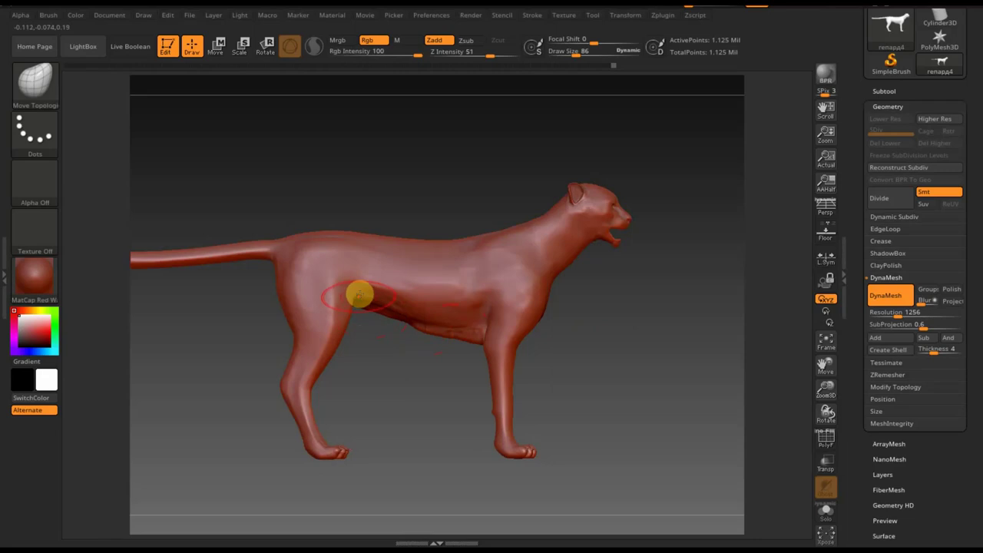
pyautogui.moveTo(361, 292)
pyautogui.mouseDown()
pyautogui.moveTo(378, 290)
pyautogui.moveTo(374, 306)
pyautogui.moveTo(394, 318)
pyautogui.moveTo(455, 329)
pyautogui.mouseUp()
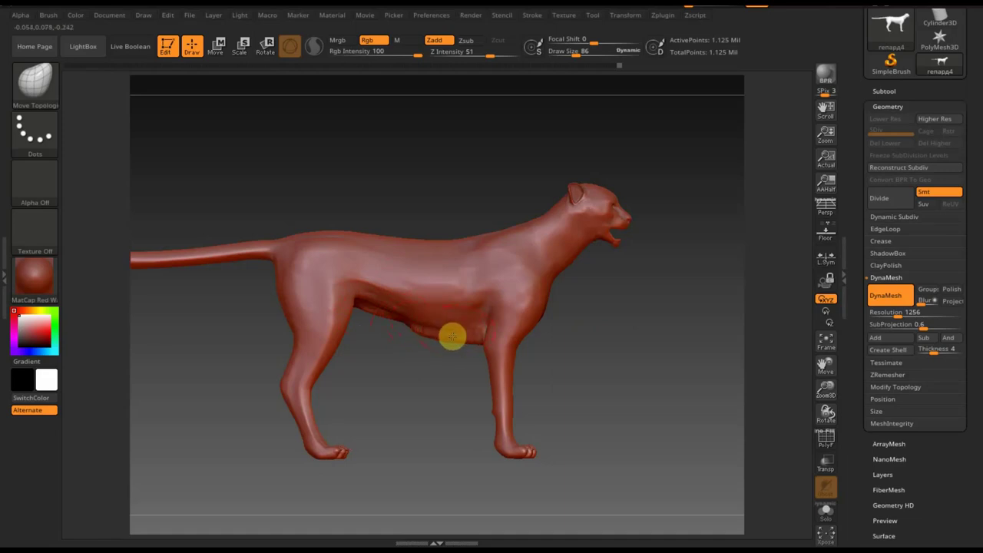
pyautogui.moveTo(452, 333); pyautogui.dragTo(619, 321)
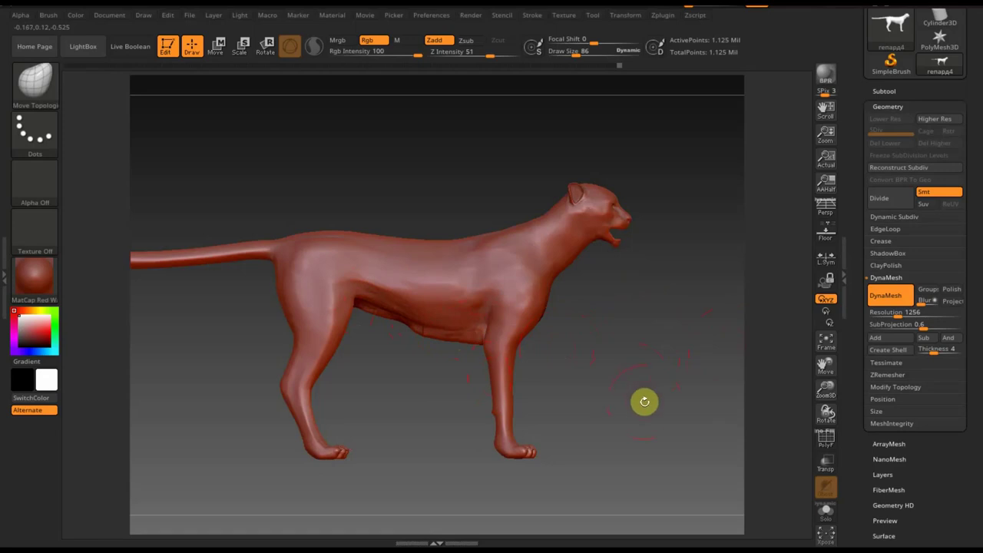
pyautogui.moveTo(642, 399)
pyautogui.mouseDown()
pyautogui.moveTo(635, 386)
pyautogui.moveTo(675, 389)
pyautogui.moveTo(661, 366)
pyautogui.moveTo(691, 393)
pyautogui.mouseUp()
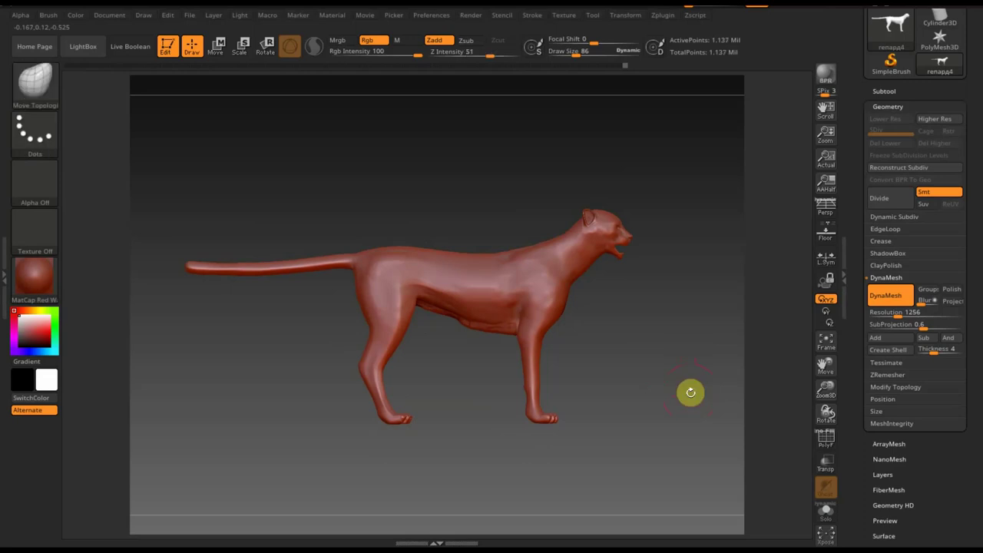
pyautogui.moveTo(503, 265)
pyautogui.keyDown('shift'); pyautogui.mouseDown()
pyautogui.moveTo(459, 302)
pyautogui.moveTo(410, 272)
pyautogui.moveTo(405, 256)
pyautogui.mouseUp(); pyautogui.keyUp('shift')
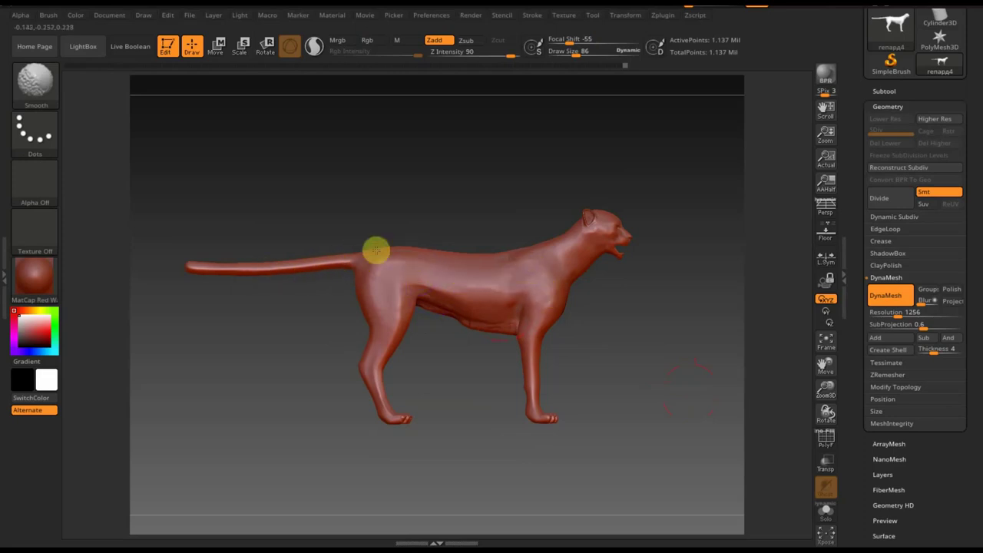
pyautogui.keyDown('shift'); pyautogui.moveTo(333, 251); pyautogui.dragTo(277, 266); pyautogui.keyUp('shift')
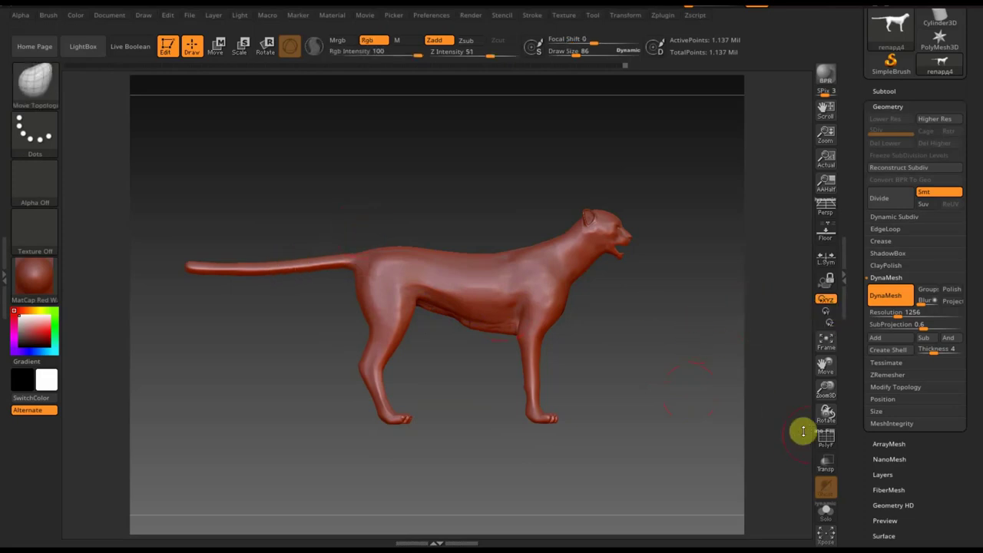
pyautogui.click(825, 440)
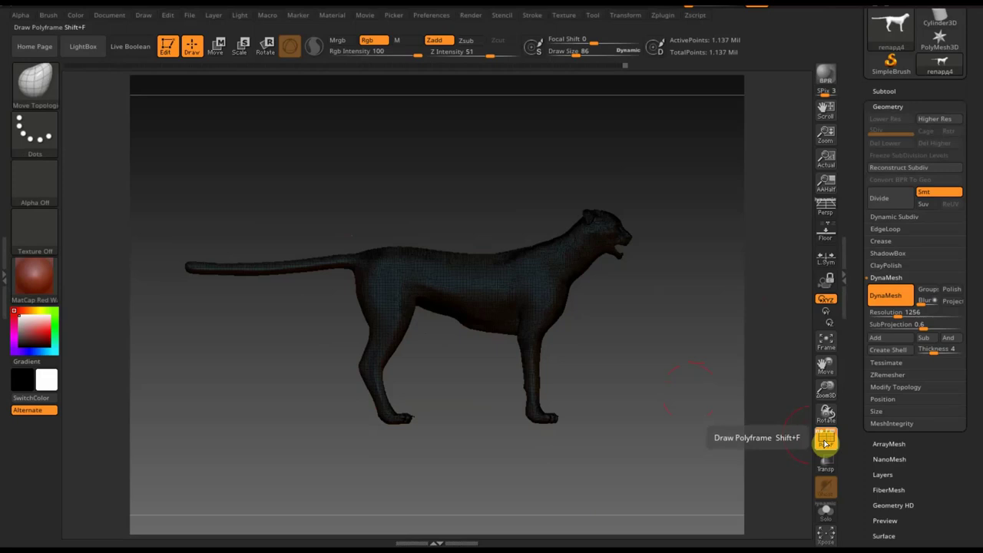
pyautogui.click(826, 444)
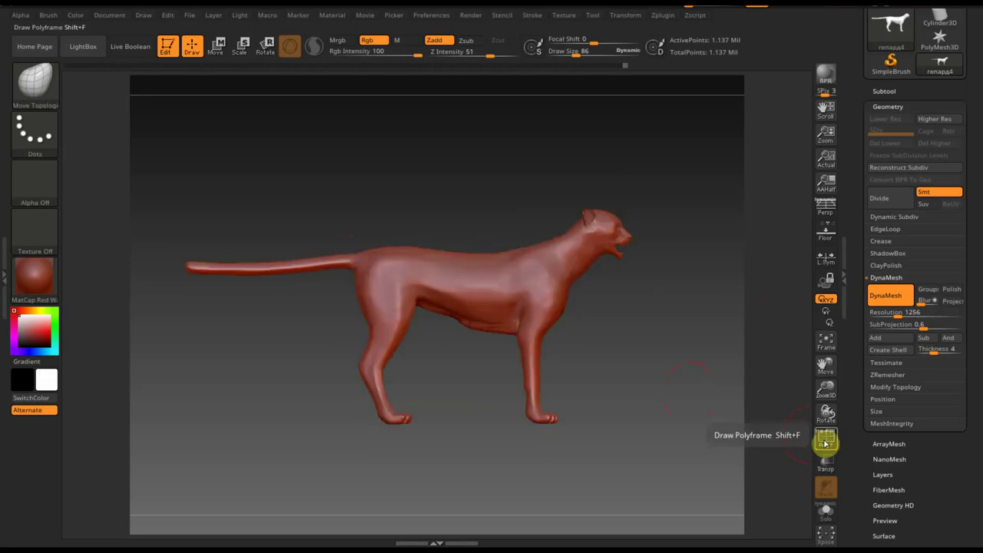
pyautogui.click(34, 275)
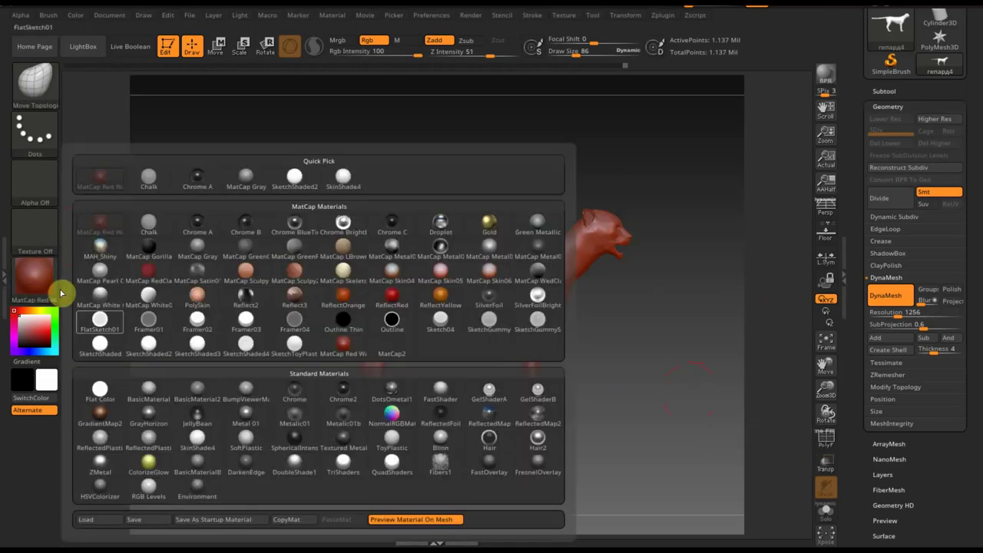
pyautogui.click(101, 343)
pyautogui.press('shift')
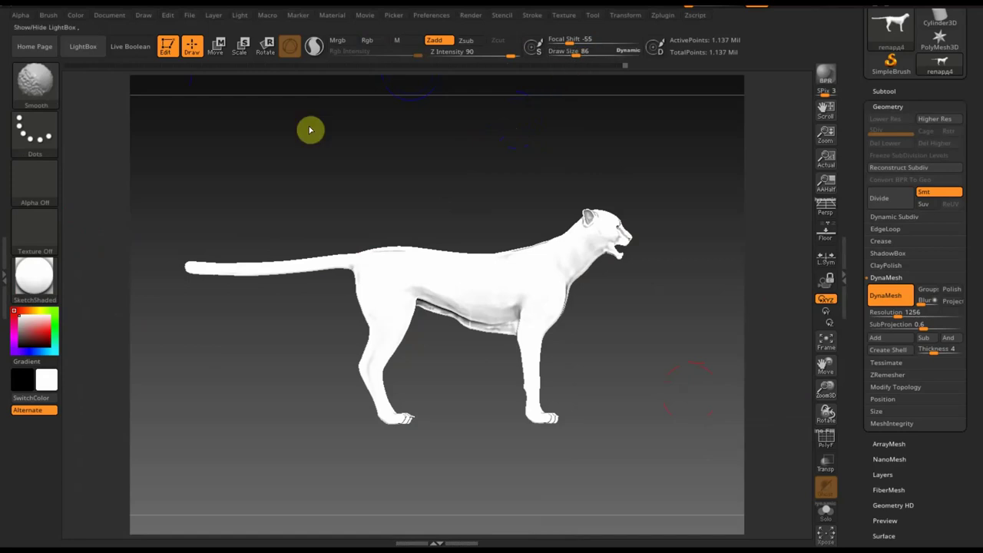
pyautogui.click(46, 144)
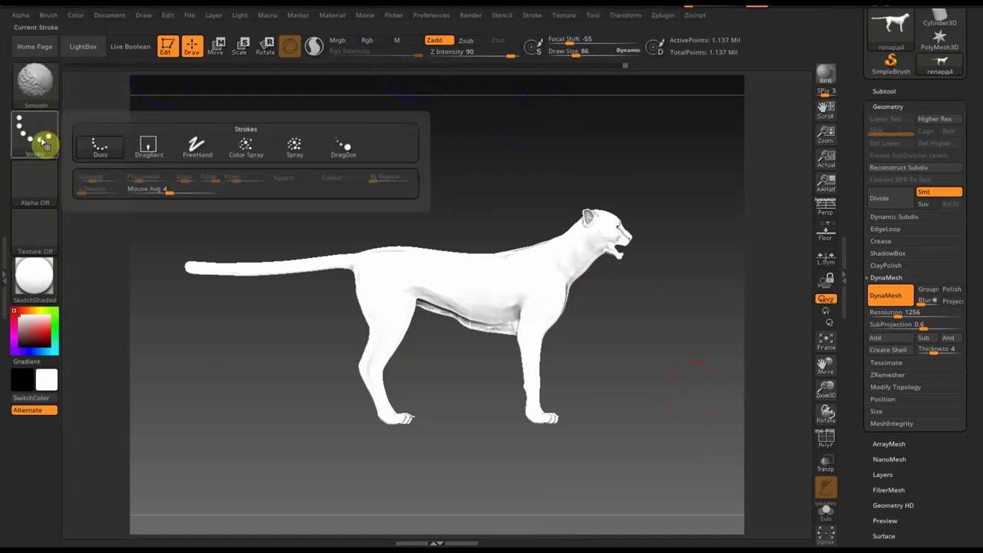
pyautogui.click(189, 148)
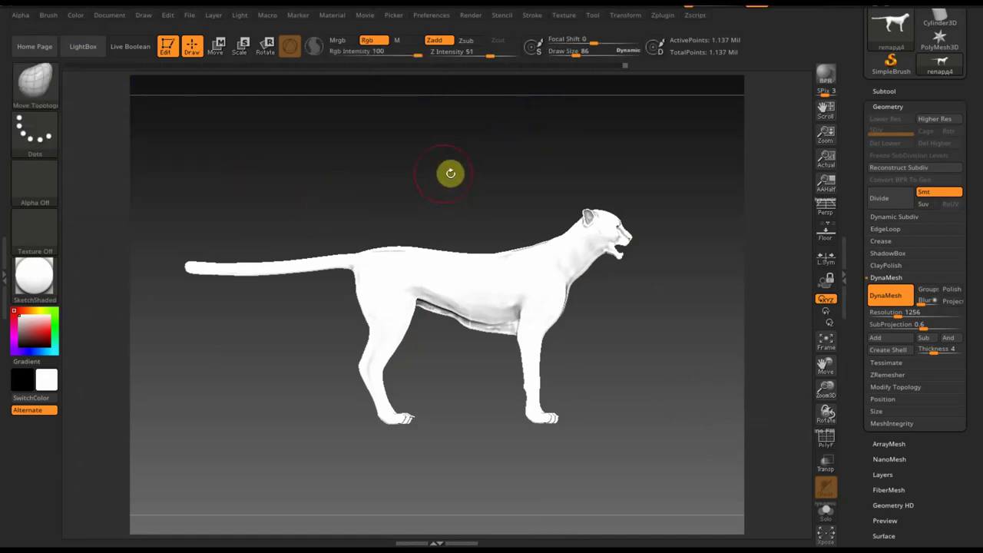
pyautogui.moveTo(449, 177); pyautogui.dragTo(467, 213)
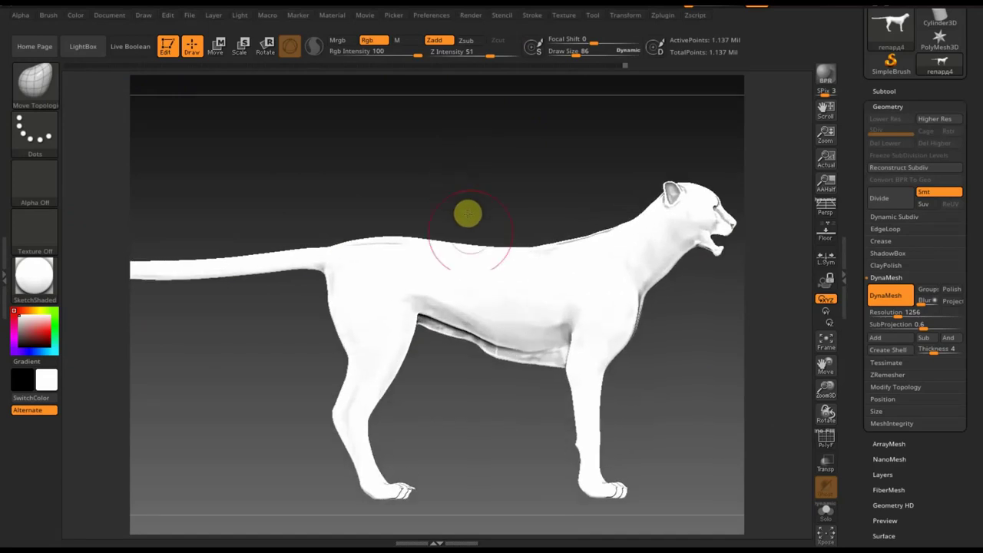
pyautogui.click(46, 278)
pyautogui.click(100, 222)
pyautogui.press('shift')
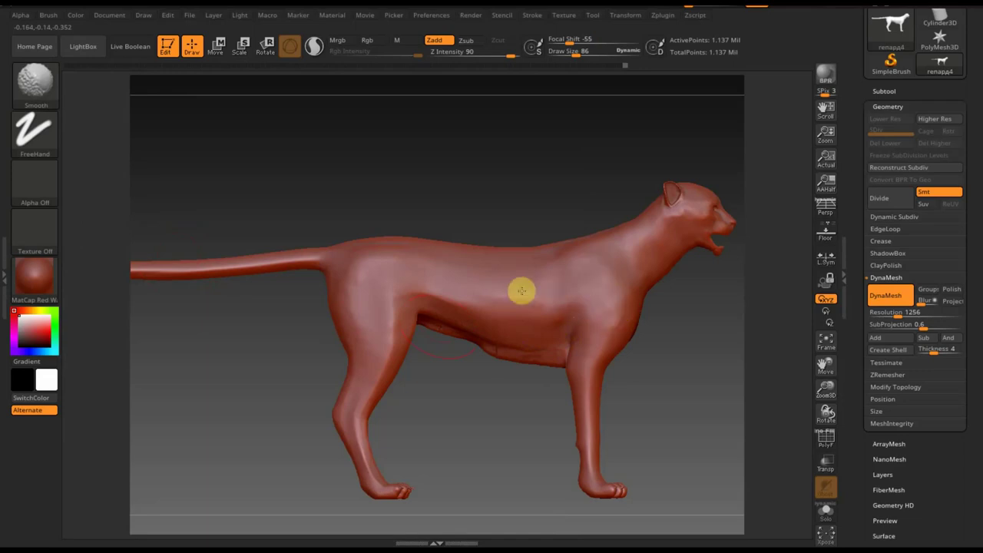
# - Smooth the back, shoulder, chest and hind leg, checking from three-quarter, front and side views
pyautogui.keyDown('shift'); pyautogui.moveTo(535, 291); pyautogui.dragTo(569, 247); pyautogui.keyUp('shift')
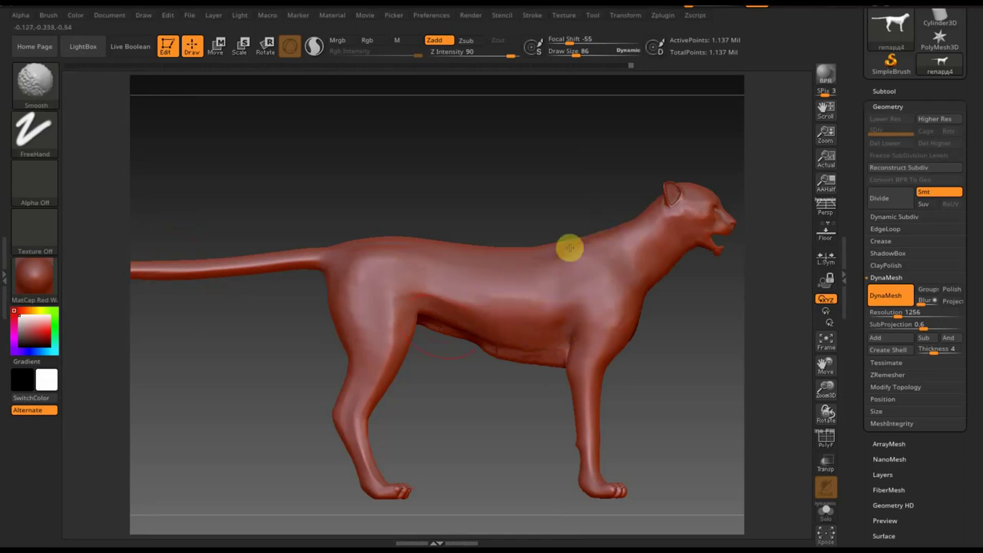
pyautogui.moveTo(571, 186)
pyautogui.mouseDown()
pyautogui.moveTo(607, 216)
pyautogui.moveTo(566, 223)
pyautogui.moveTo(624, 235)
pyautogui.mouseUp()
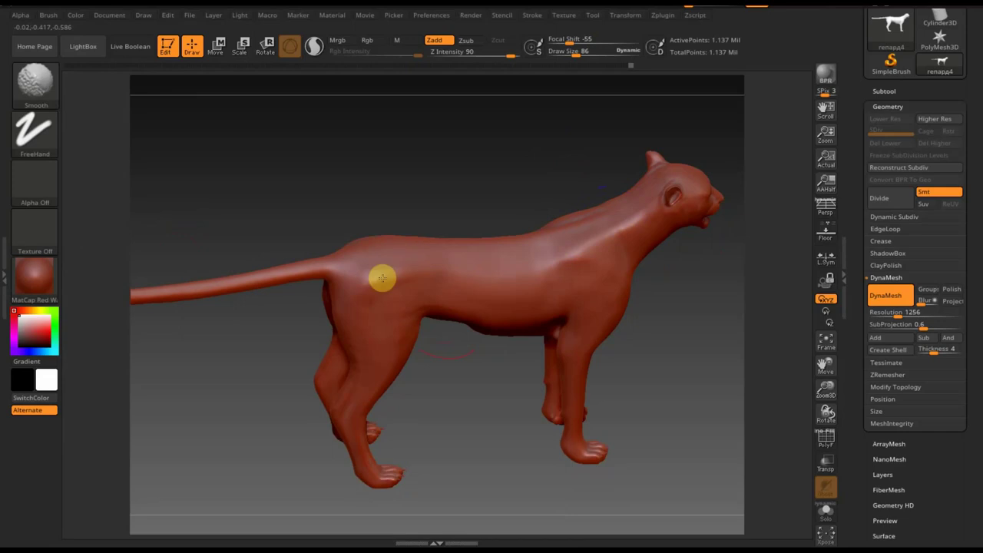
pyautogui.keyDown('shift'); pyautogui.moveTo(461, 277); pyautogui.dragTo(620, 316); pyautogui.keyUp('shift')
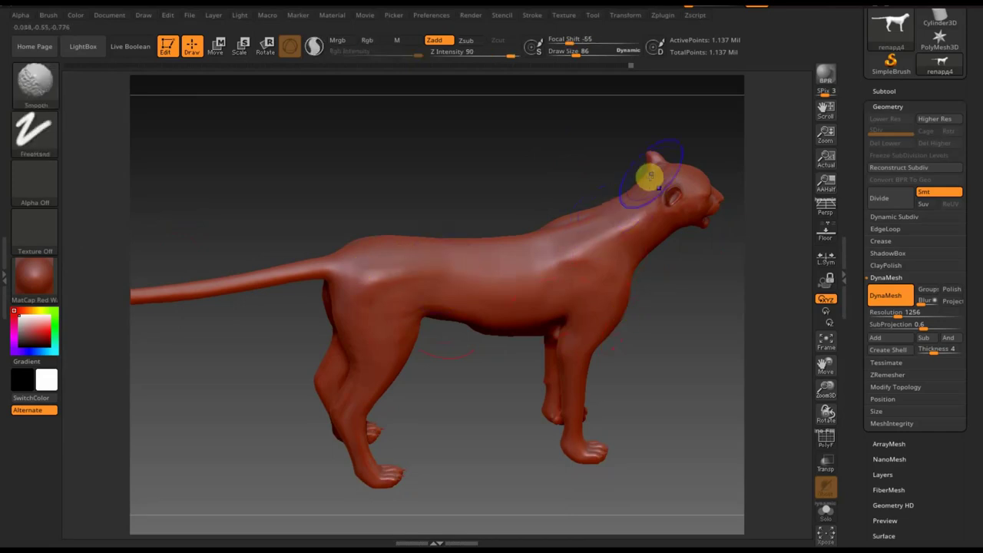
pyautogui.moveTo(599, 208)
pyautogui.mouseDown()
pyautogui.moveTo(663, 331)
pyautogui.moveTo(617, 292)
pyautogui.mouseUp()
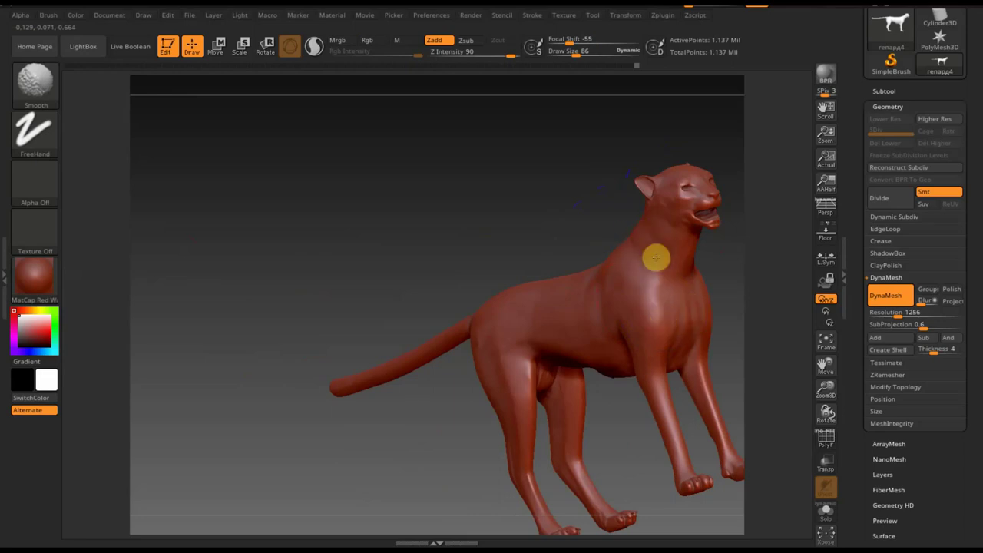
pyautogui.moveTo(666, 256)
pyautogui.keyDown('shift'); pyautogui.mouseDown()
pyautogui.moveTo(566, 376)
pyautogui.moveTo(571, 447)
pyautogui.mouseUp(); pyautogui.keyUp('shift')
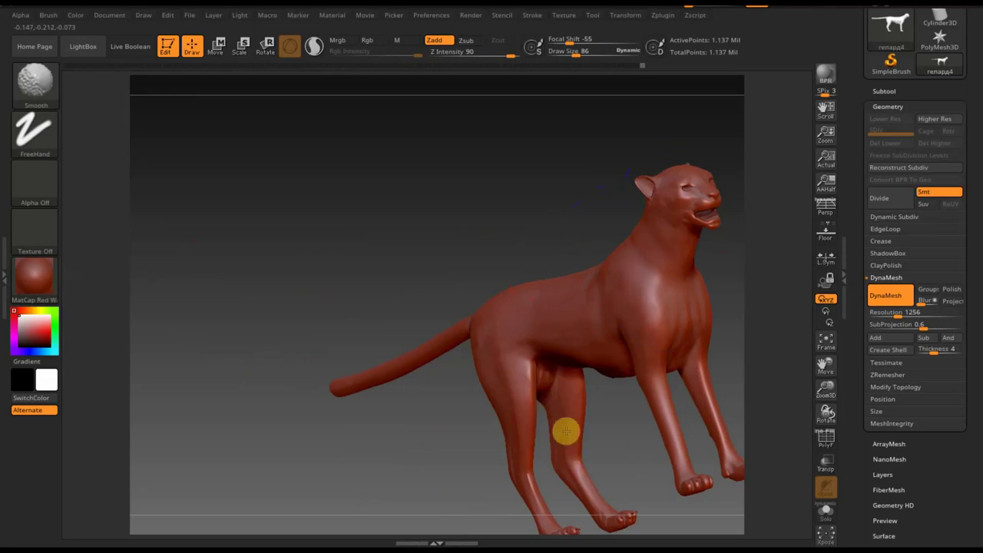
pyautogui.keyDown('shift'); pyautogui.moveTo(650, 398); pyautogui.dragTo(520, 131); pyautogui.keyUp('shift')
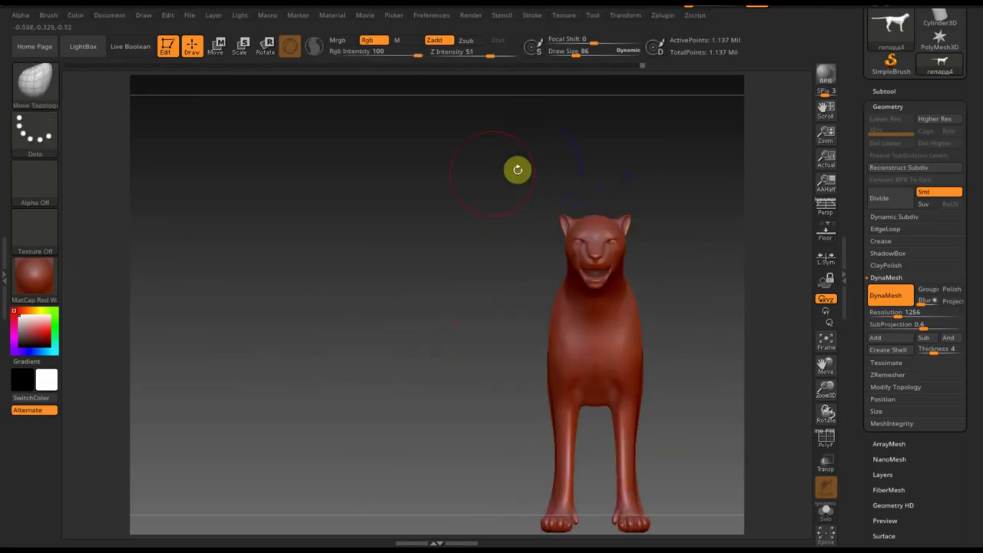
pyautogui.keyDown('shift'); pyautogui.moveTo(440, 178); pyautogui.dragTo(459, 182); pyautogui.keyUp('shift')
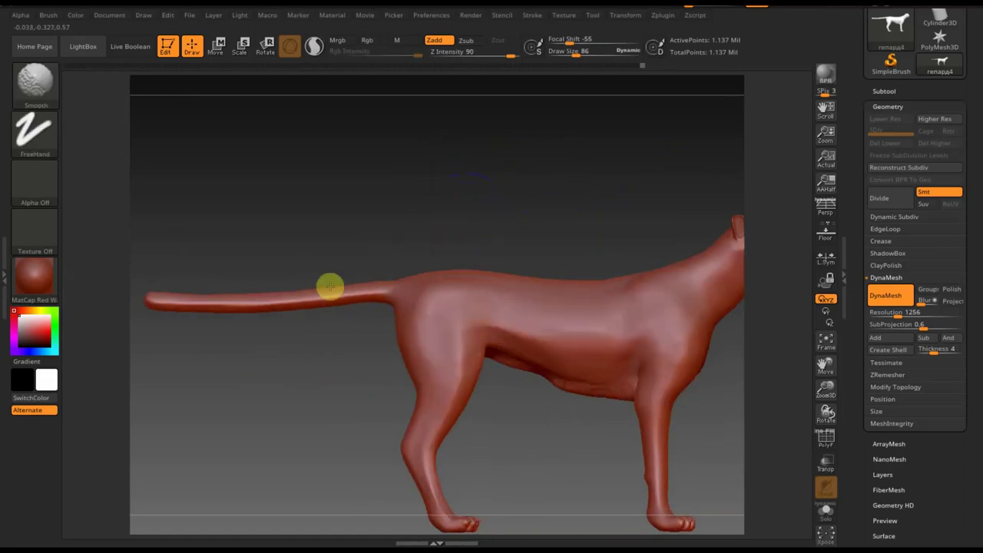
# - Bring up the cheetah reference photo in Spotlight and turn the model side-on to match it
pyautogui.press('shift')
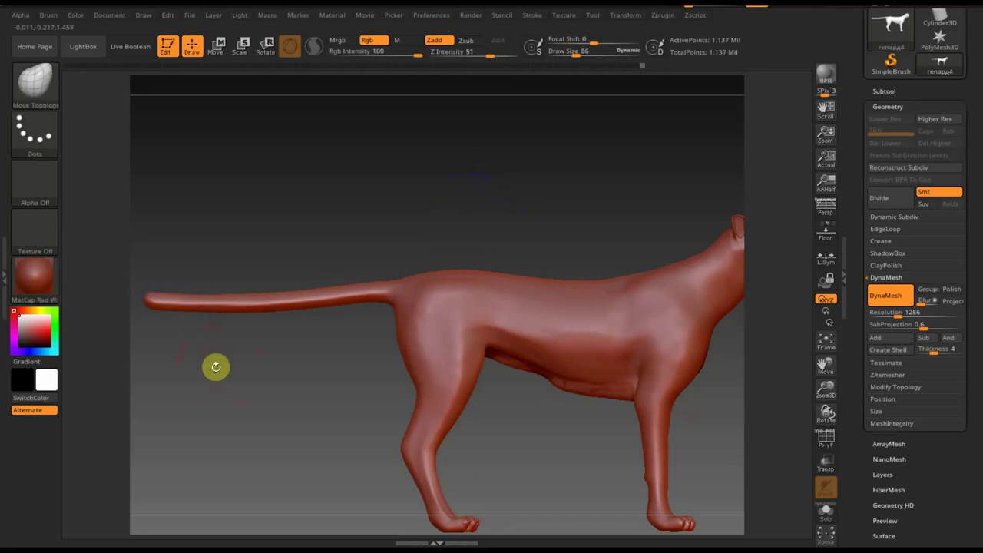
pyautogui.scroll(-5, 266, 404)
pyautogui.scroll(3, 266, 404)
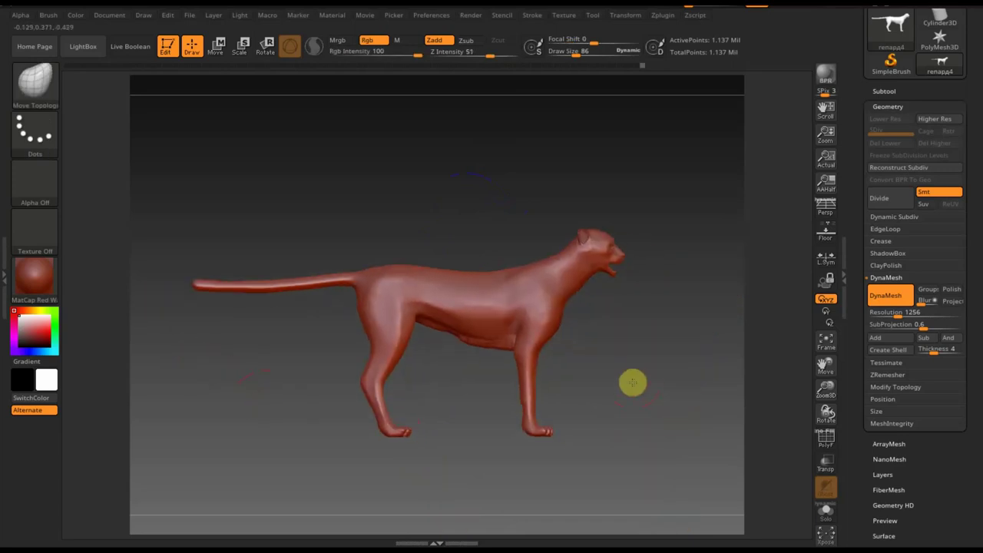
pyautogui.press('shift')
pyautogui.hotkey('shift', 'z')
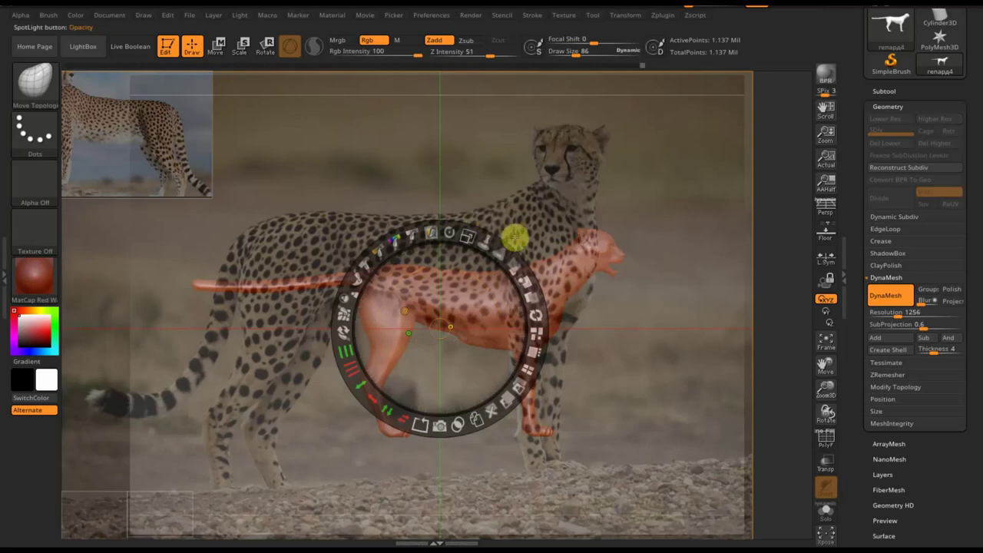
pyautogui.press('z')
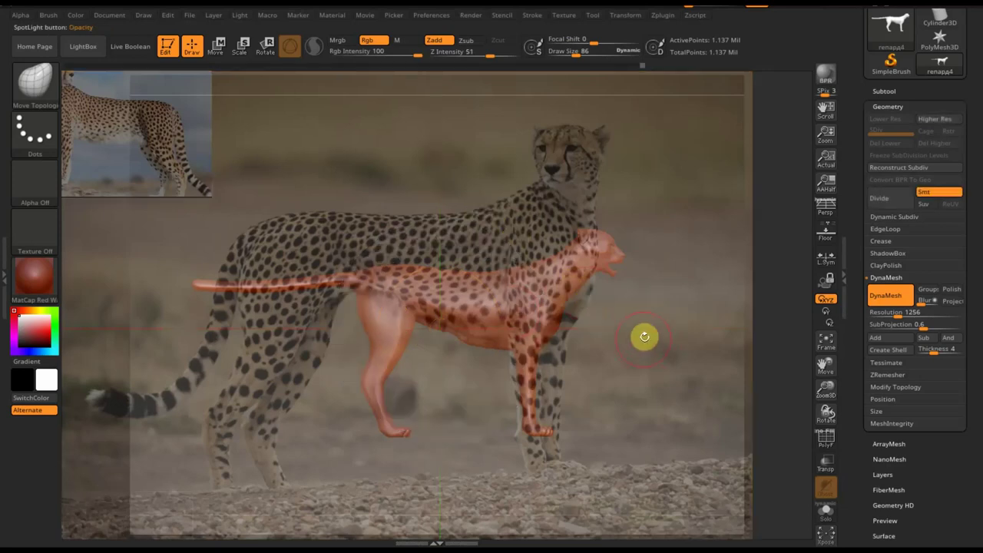
pyautogui.moveTo(644, 336)
pyautogui.mouseDown()
pyautogui.moveTo(680, 384)
pyautogui.moveTo(673, 369)
pyautogui.moveTo(540, 345)
pyautogui.moveTo(566, 321)
pyautogui.moveTo(599, 337)
pyautogui.moveTo(603, 352)
pyautogui.mouseUp()
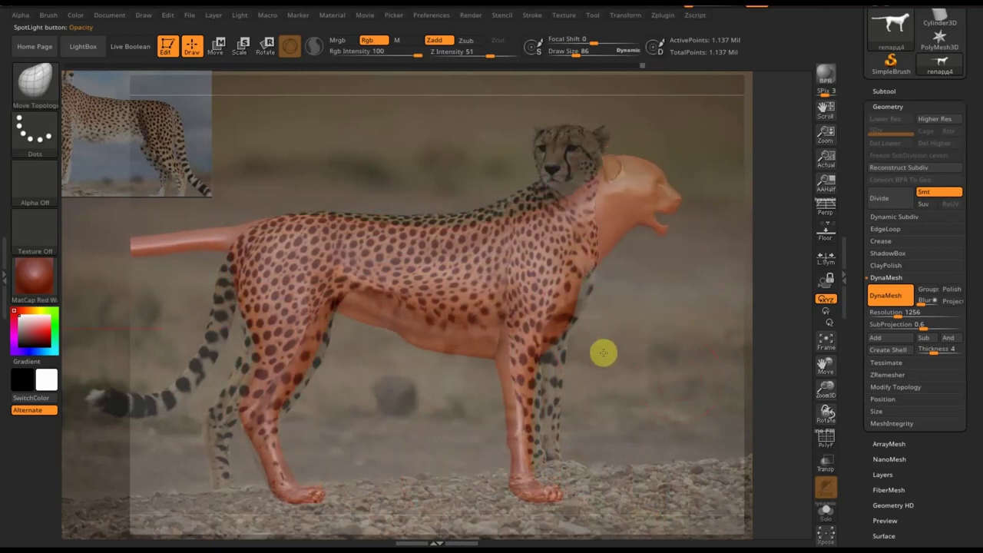
# - Switch to the Standard brush with Rgb on and Zadd off, and paint spots from haunch to shoulder
pyautogui.click(46, 93)
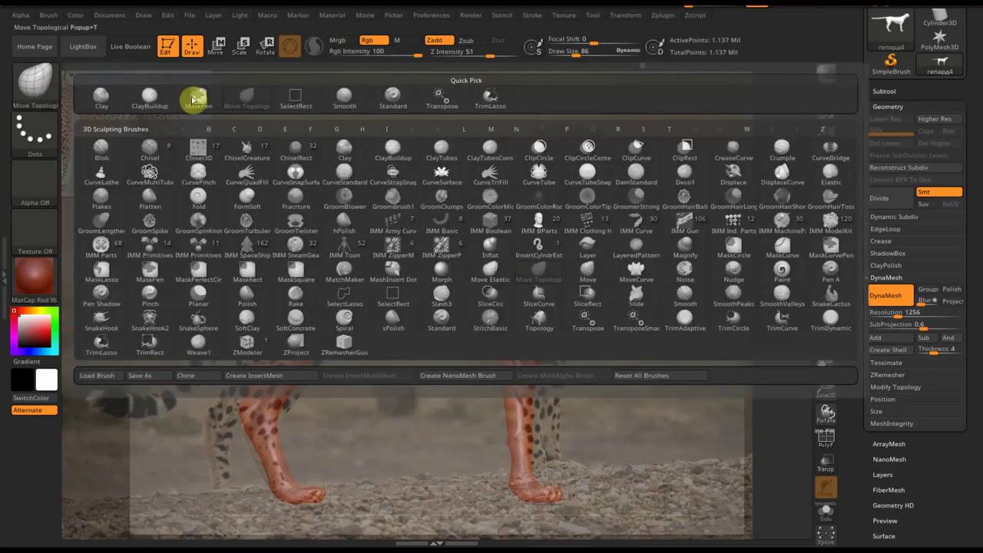
pyautogui.click(393, 97)
pyautogui.click(369, 42)
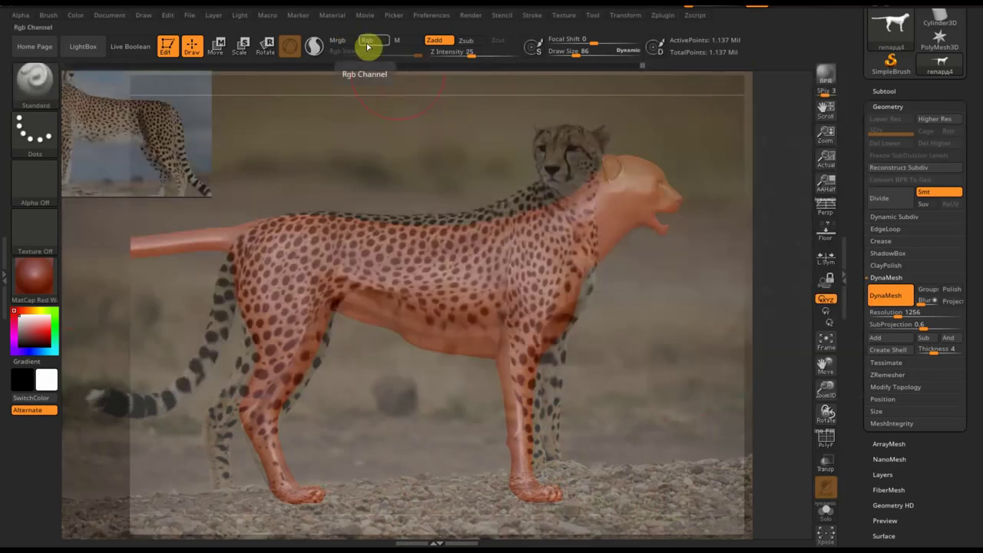
pyautogui.click(367, 43)
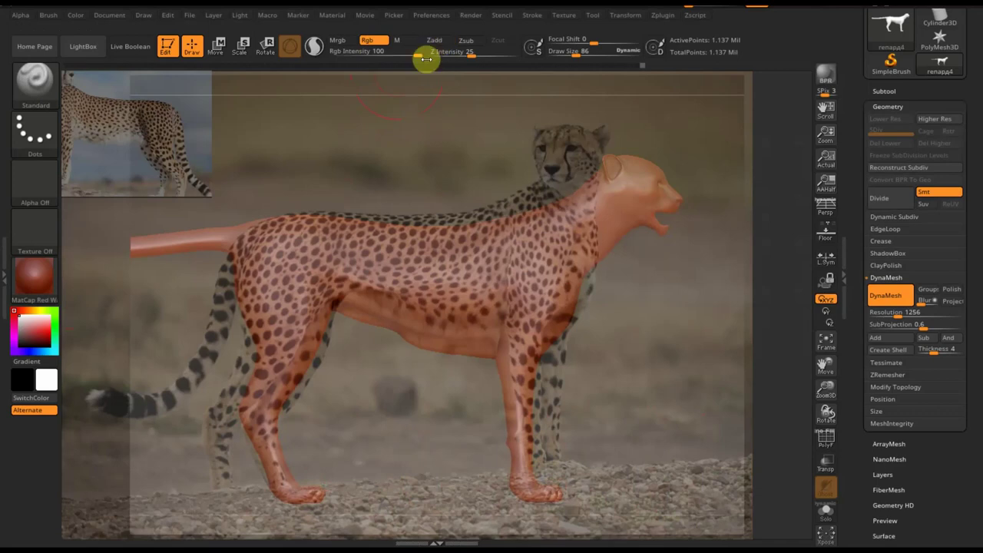
pyautogui.moveTo(292, 253)
pyautogui.mouseDown()
pyautogui.moveTo(253, 263)
pyautogui.moveTo(496, 253)
pyautogui.moveTo(496, 299)
pyautogui.moveTo(509, 259)
pyautogui.moveTo(522, 287)
pyautogui.moveTo(543, 281)
pyautogui.mouseUp()
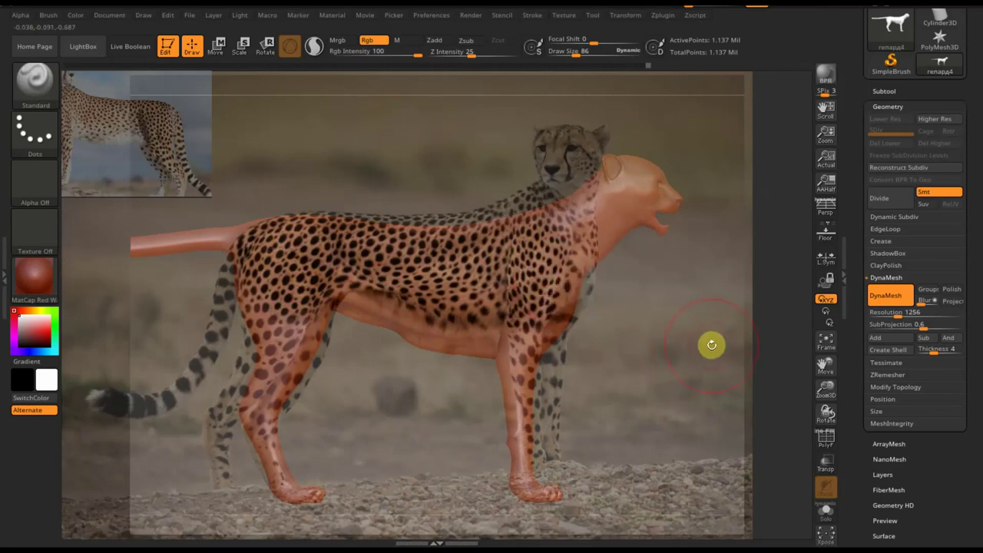
# - Tilt the reference photo clockwise, line the model up with it and shrink the brush
pyautogui.hotkey('shift', 'z')
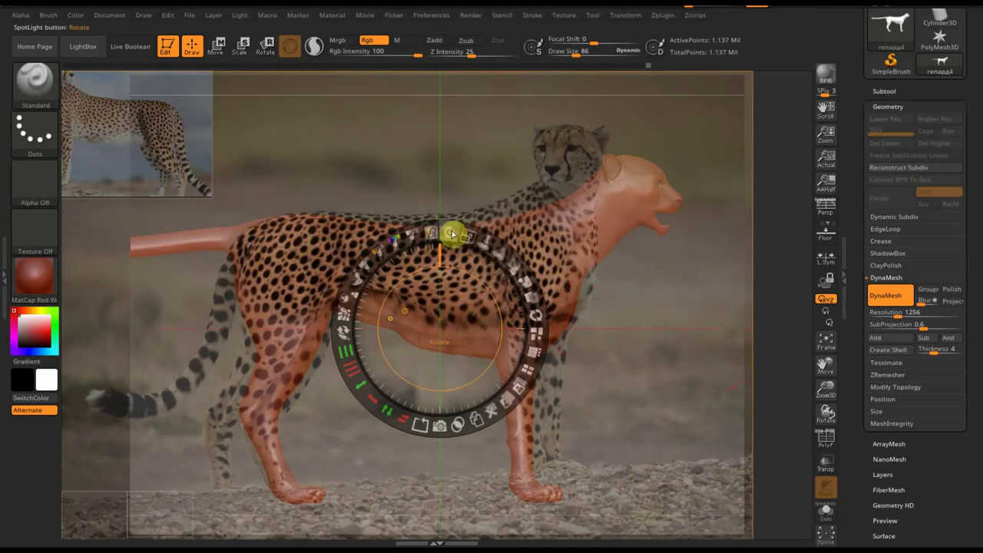
pyautogui.moveTo(453, 233); pyautogui.dragTo(453, 268)
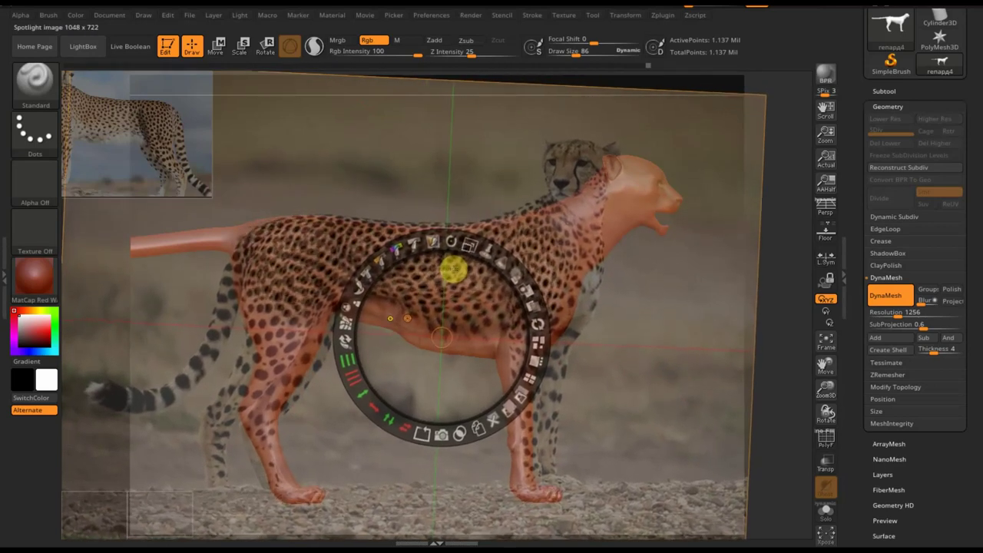
pyautogui.press('z')
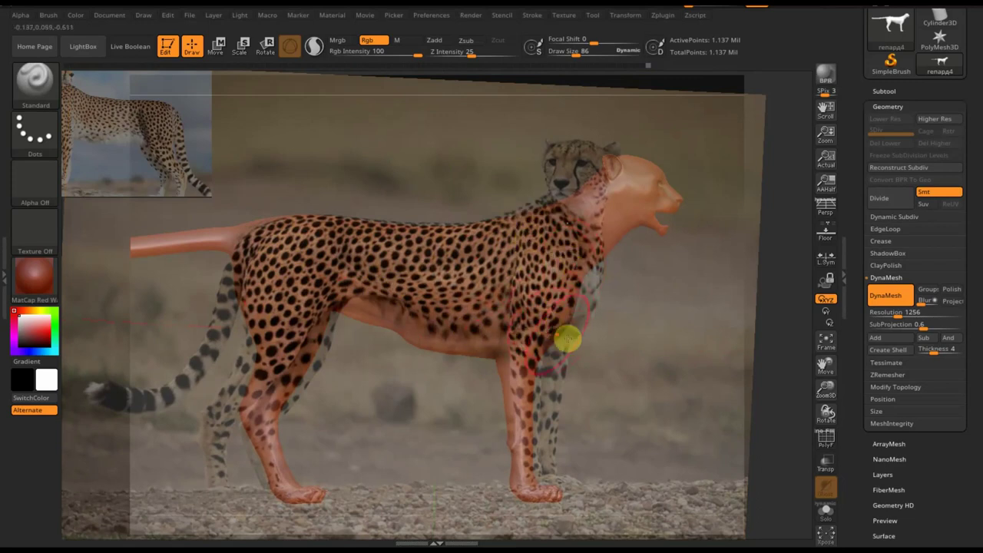
pyautogui.moveTo(676, 361)
pyautogui.mouseDown()
pyautogui.moveTo(727, 353)
pyautogui.moveTo(684, 355)
pyautogui.mouseUp()
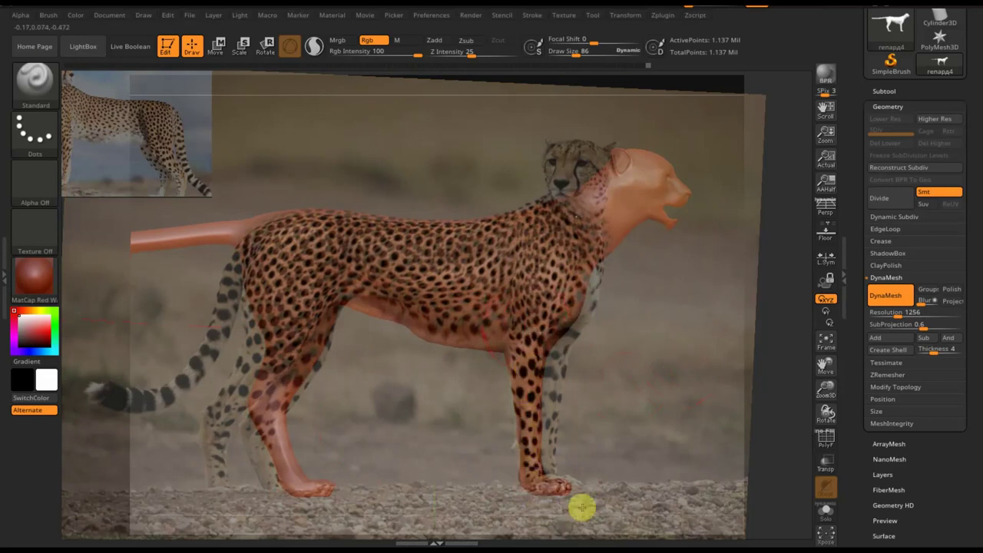
pyautogui.moveTo(665, 425)
pyautogui.mouseDown()
pyautogui.moveTo(610, 439)
pyautogui.moveTo(605, 477)
pyautogui.moveTo(668, 413)
pyautogui.moveTo(668, 384)
pyautogui.moveTo(654, 422)
pyautogui.mouseUp()
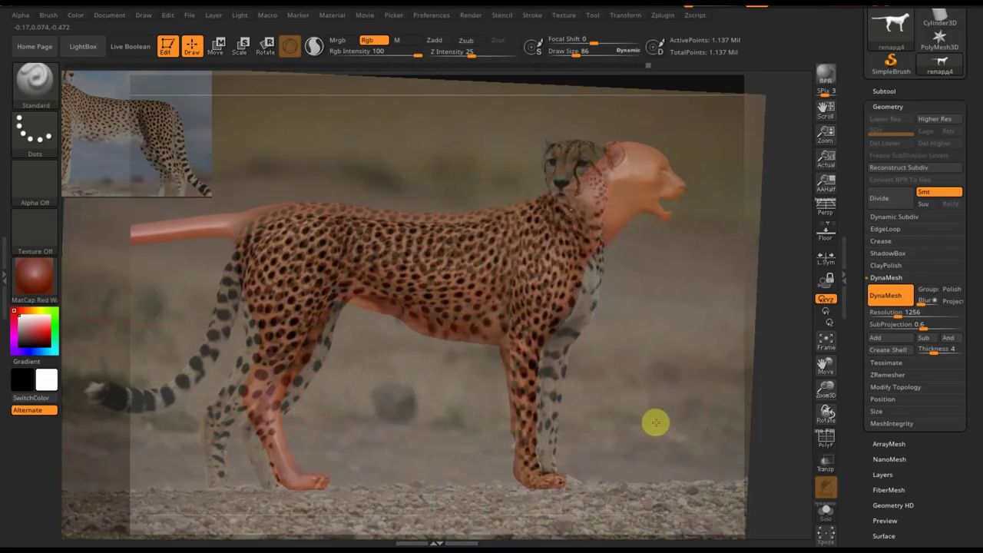
pyautogui.moveTo(586, 53); pyautogui.dragTo(565, 55)
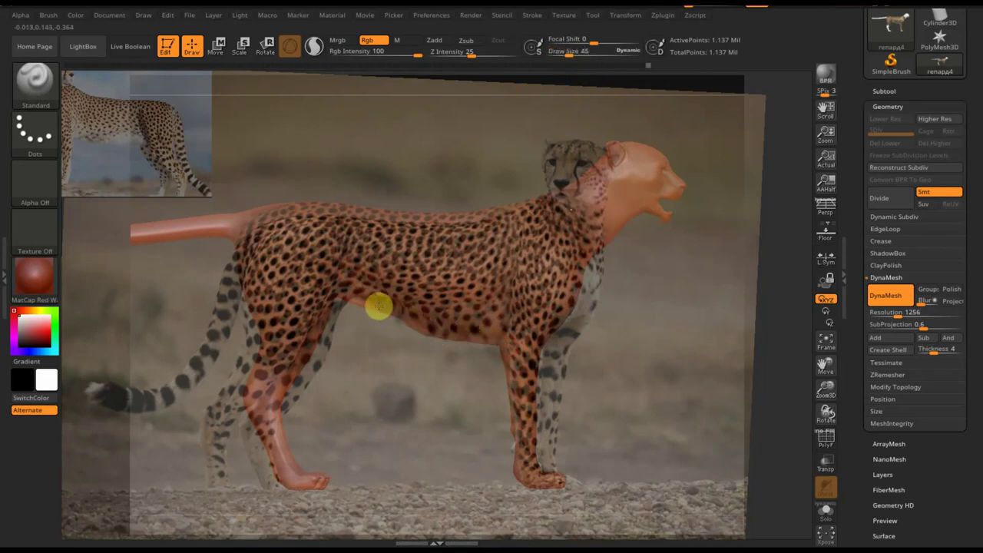
pyautogui.moveTo(390, 389)
pyautogui.mouseDown(button='right')
pyautogui.moveTo(365, 374)
pyautogui.moveTo(452, 373)
pyautogui.moveTo(374, 389)
pyautogui.moveTo(375, 405)
pyautogui.mouseUp(button='right')
# - Rotate and reposition the reference photo, then paint its spots down the front leg
pyautogui.hotkey('shift', 'z')
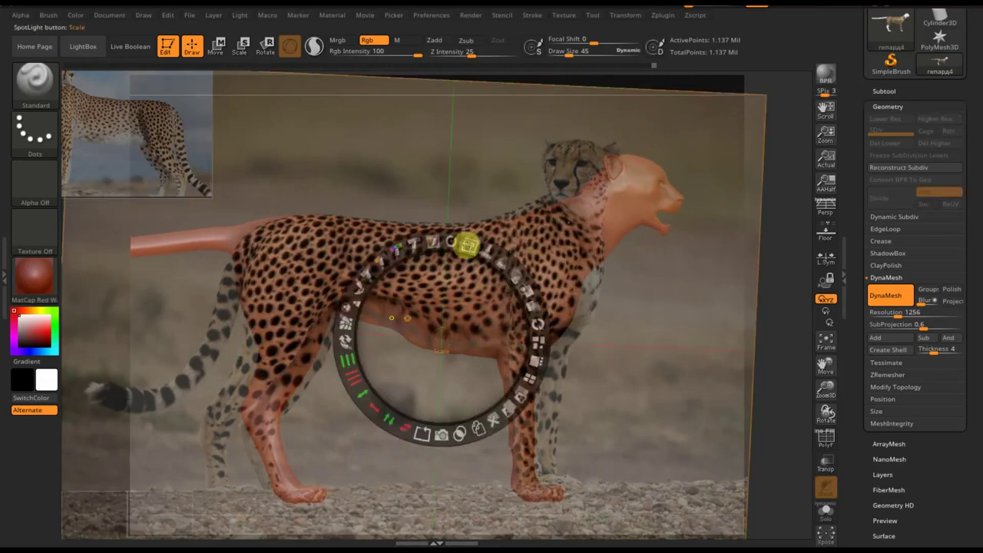
pyautogui.moveTo(450, 233)
pyautogui.mouseDown()
pyautogui.moveTo(392, 317)
pyautogui.moveTo(435, 256)
pyautogui.moveTo(479, 264)
pyautogui.mouseUp()
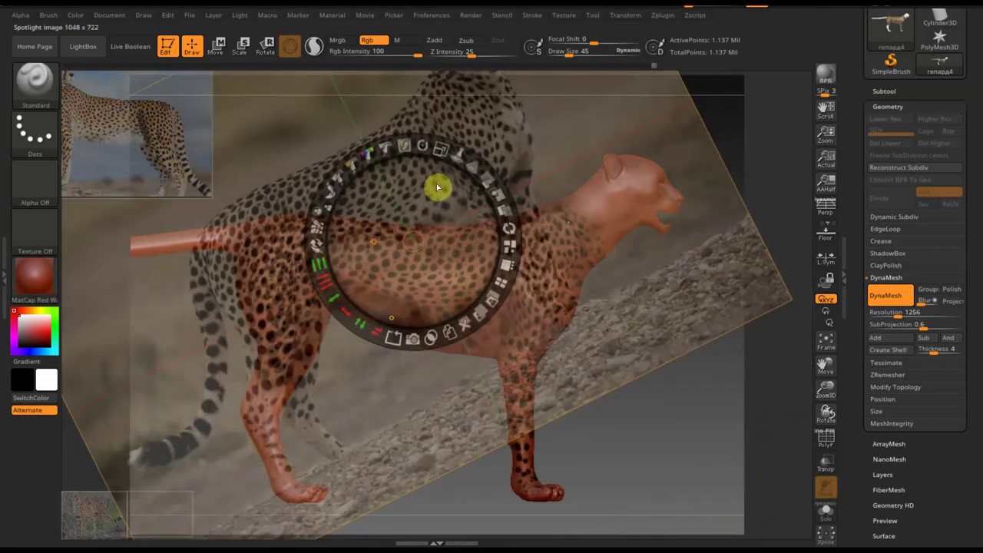
pyautogui.moveTo(444, 202); pyautogui.dragTo(438, 198)
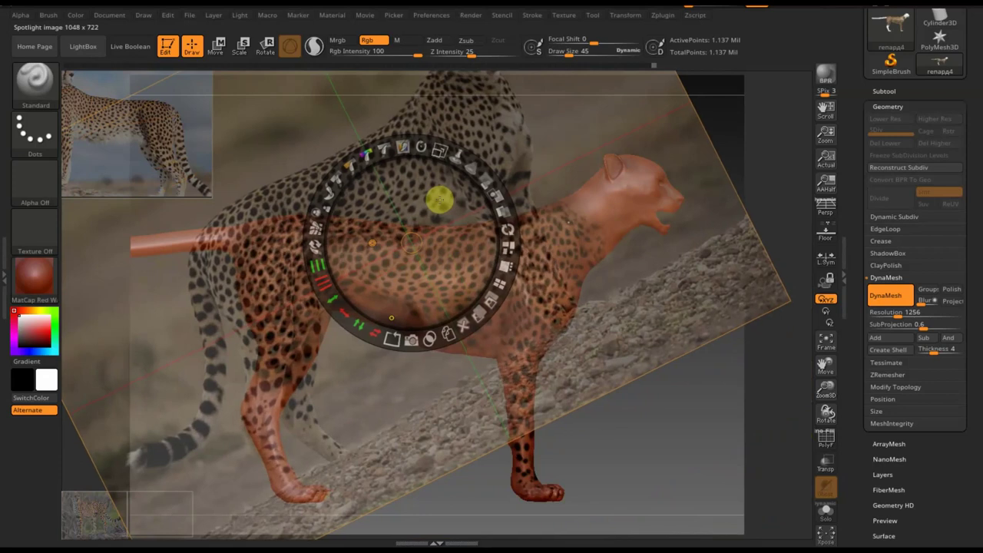
pyautogui.press('z')
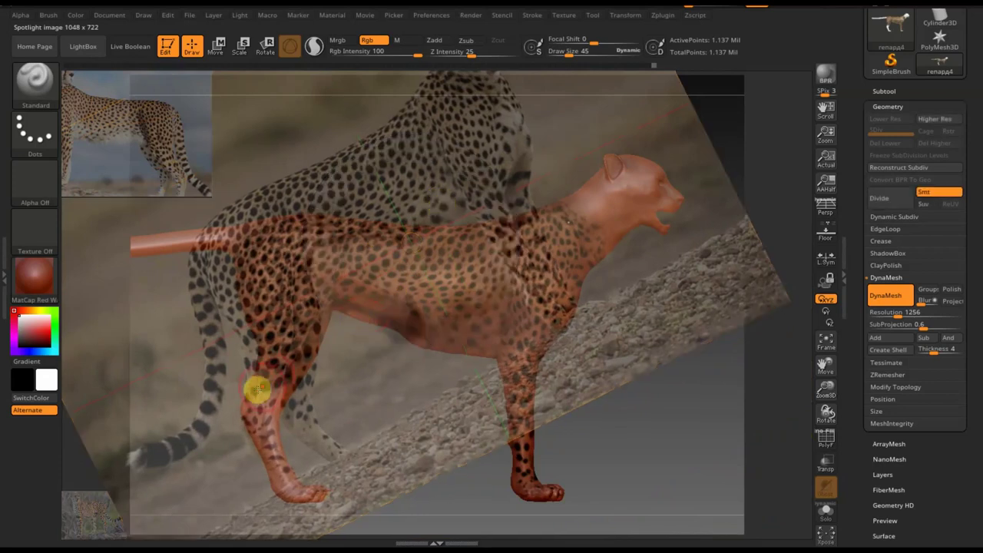
pyautogui.moveTo(257, 390)
pyautogui.mouseDown()
pyautogui.moveTo(314, 504)
pyautogui.moveTo(292, 481)
pyautogui.mouseUp()
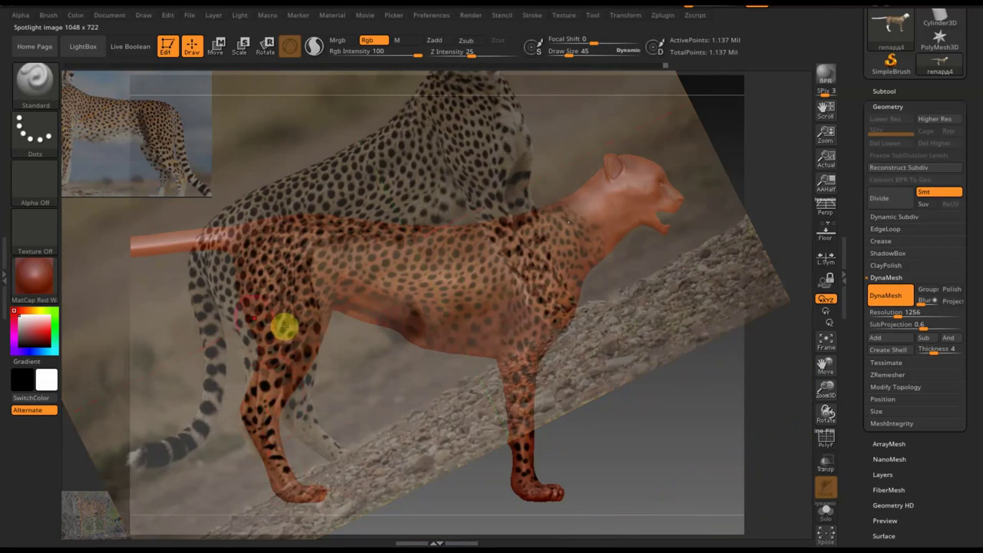
# - Toggle the photo to check the paint, leave it hidden, and orbit to a front view
pyautogui.hotkey('shift', 'z')
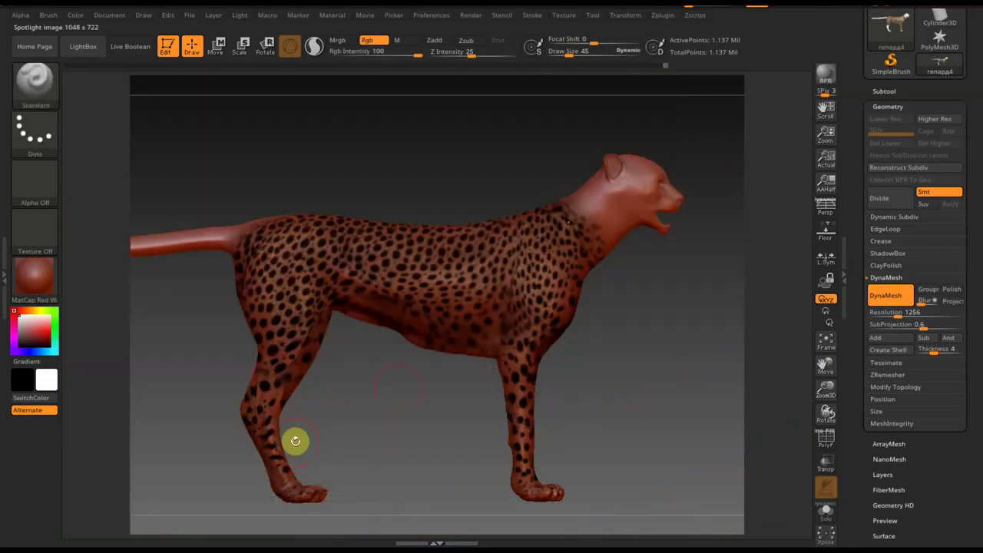
pyautogui.hotkey('shift', 'z')
pyautogui.hotkey('shift', 'z')
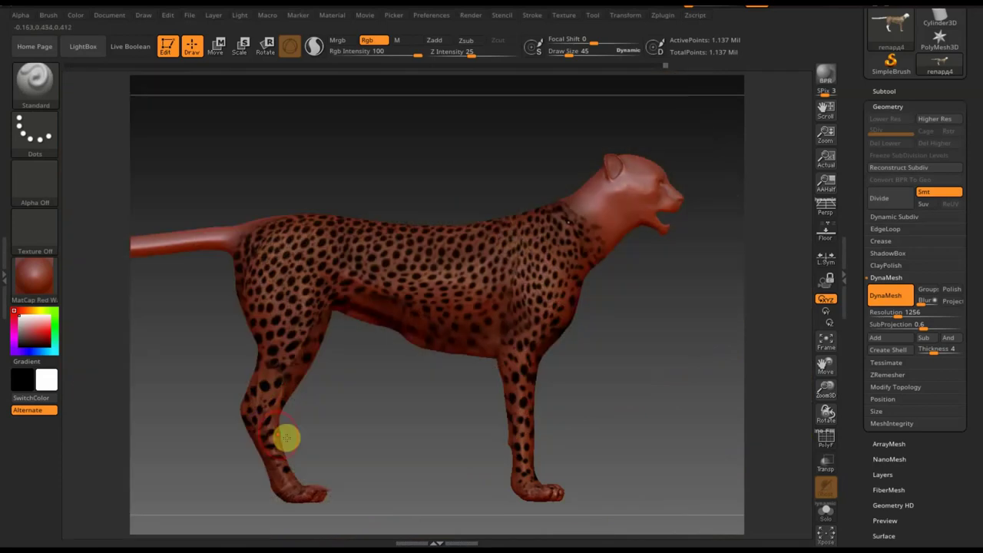
pyautogui.hotkey('shift', 'z')
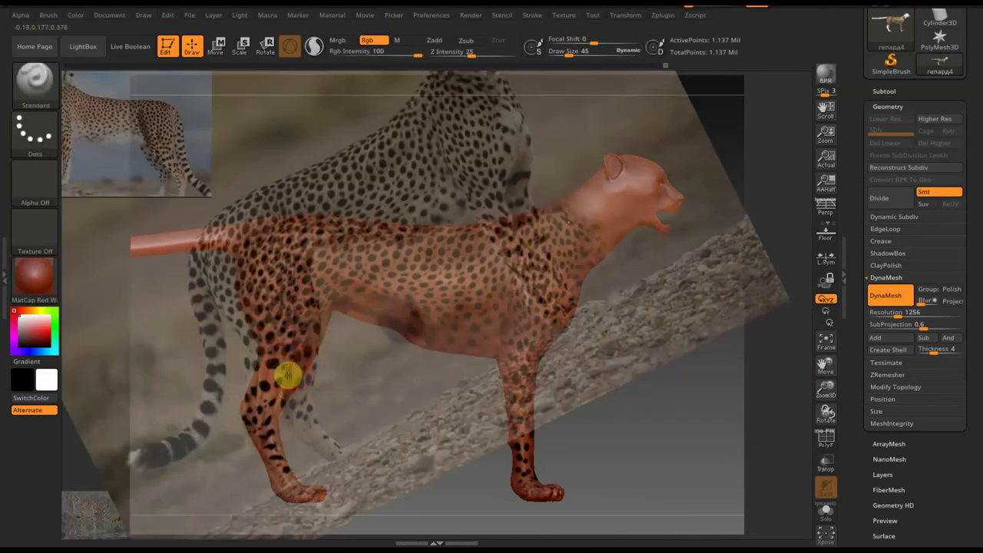
pyautogui.hotkey('shift', 'z')
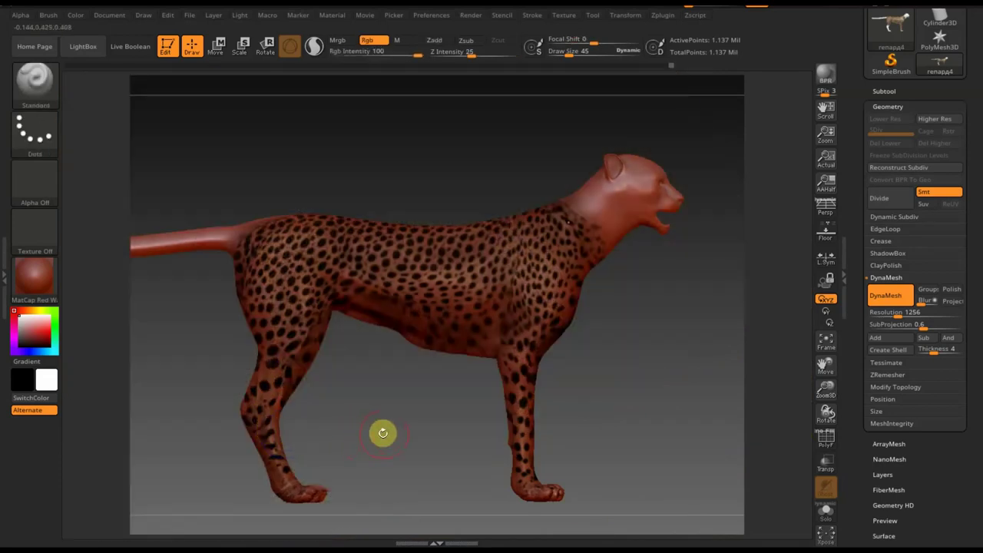
pyautogui.moveTo(382, 433); pyautogui.dragTo(338, 435)
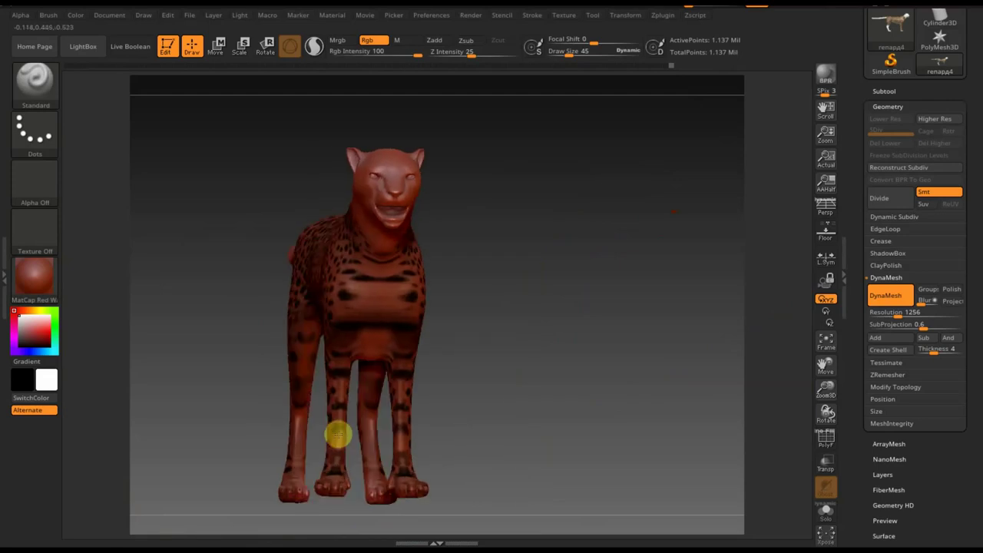
pyautogui.moveTo(478, 361)
pyautogui.mouseDown()
pyautogui.moveTo(494, 356)
pyautogui.moveTo(509, 374)
pyautogui.moveTo(462, 369)
pyautogui.moveTo(515, 369)
pyautogui.moveTo(397, 413)
pyautogui.moveTo(397, 393)
pyautogui.moveTo(505, 397)
pyautogui.moveTo(513, 407)
pyautogui.moveTo(472, 410)
pyautogui.mouseUp()
# - Apply a white sketch material to see the true paint colours
pyautogui.click(44, 288)
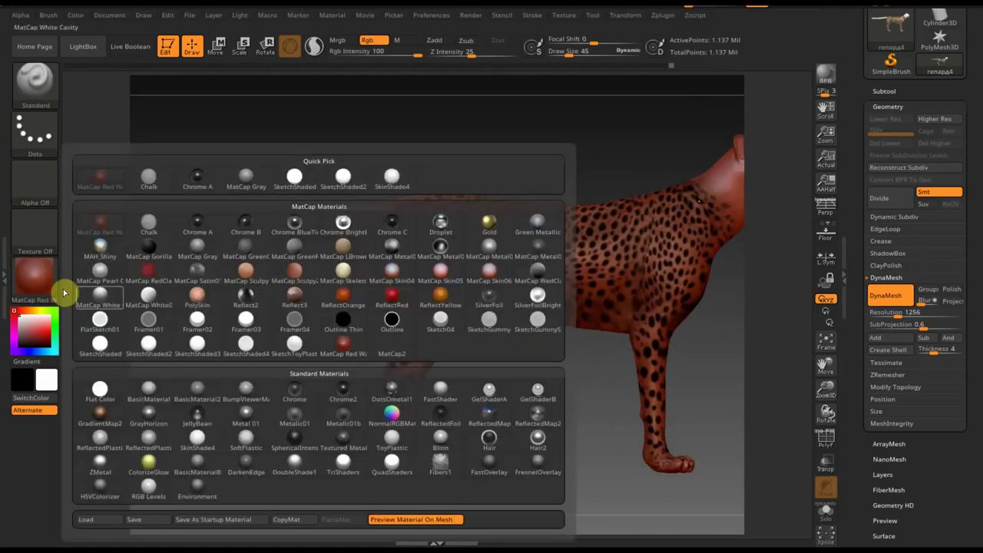
pyautogui.click(116, 321)
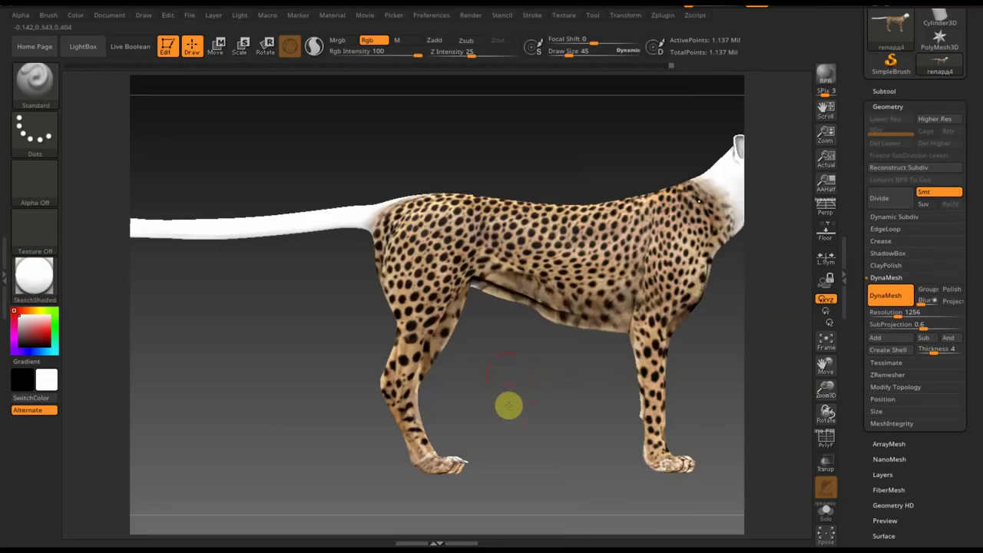
pyautogui.moveTo(508, 405)
pyautogui.mouseDown()
pyautogui.moveTo(503, 381)
pyautogui.moveTo(533, 395)
pyautogui.moveTo(533, 377)
pyautogui.mouseUp()
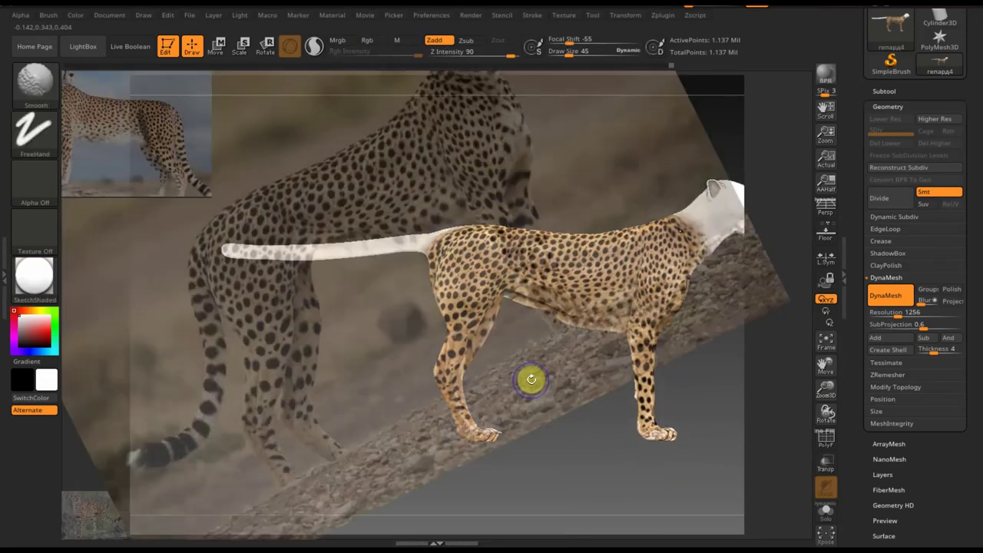
# - Rotate and shift the reference photo over the tail and paint its markings onto it
pyautogui.hotkey('shift', 'z')
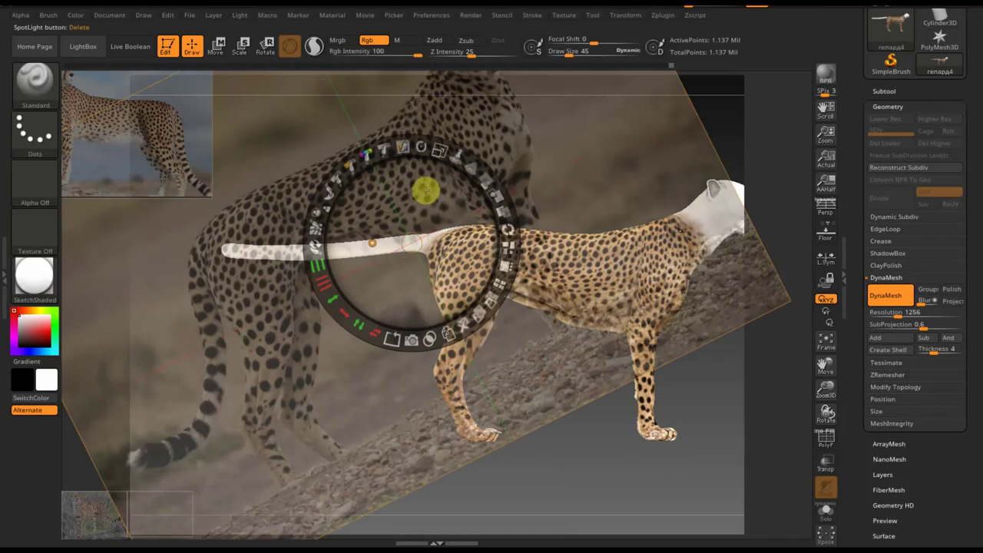
pyautogui.moveTo(419, 146)
pyautogui.mouseDown()
pyautogui.moveTo(450, 165)
pyautogui.moveTo(468, 241)
pyautogui.mouseUp()
pyautogui.moveTo(418, 191); pyautogui.dragTo(414, 178)
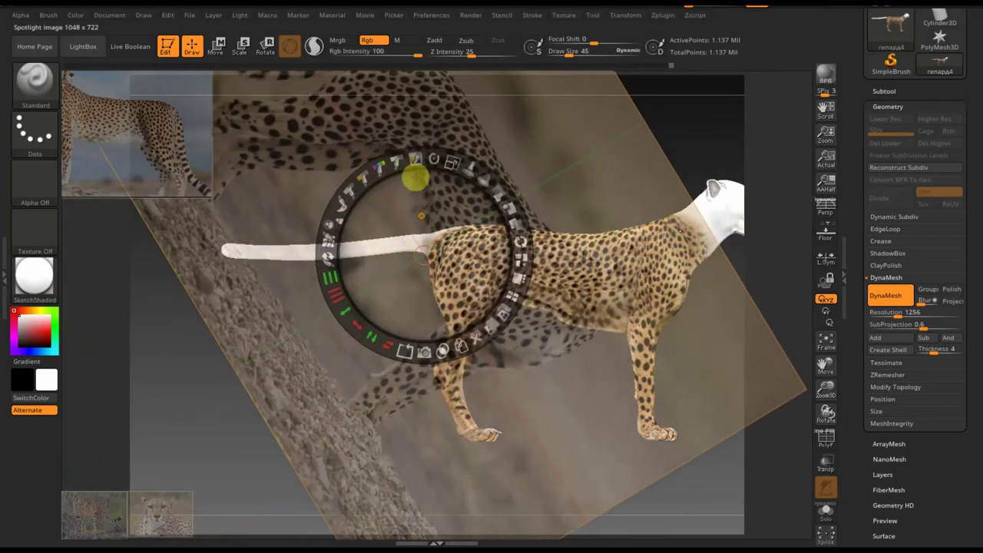
pyautogui.hotkey('ctrl', 'z')
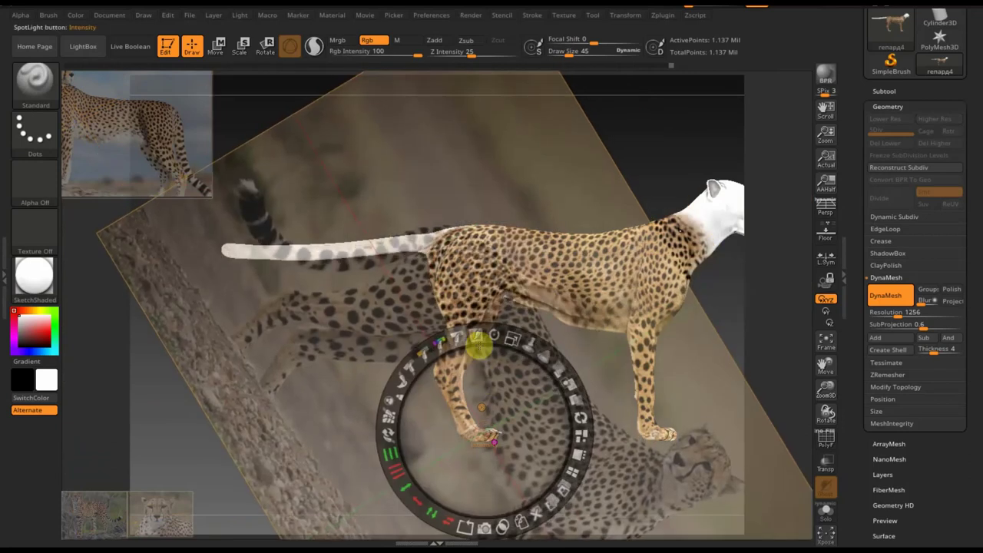
pyautogui.moveTo(483, 336)
pyautogui.mouseDown()
pyautogui.moveTo(504, 335)
pyautogui.moveTo(500, 345)
pyautogui.mouseUp()
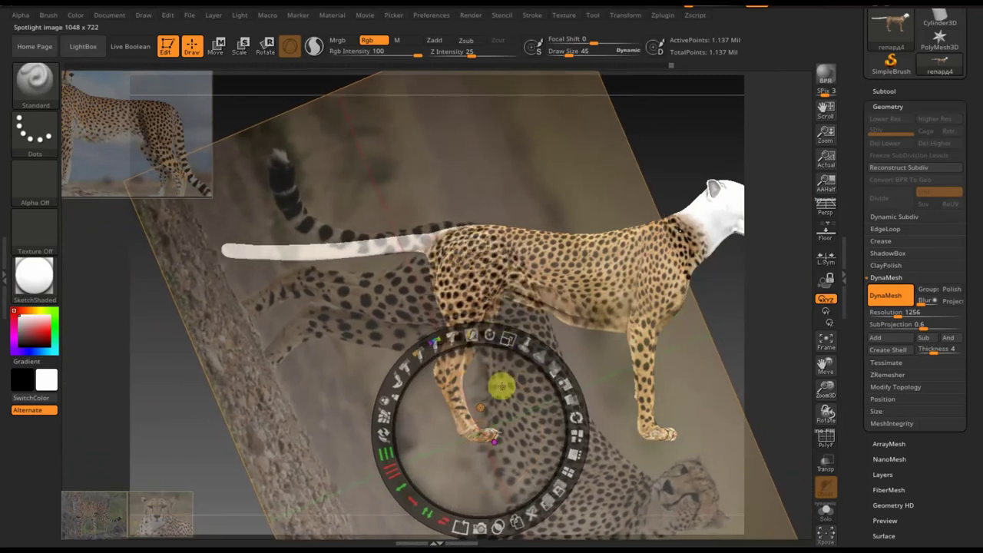
pyautogui.moveTo(498, 387); pyautogui.dragTo(487, 396)
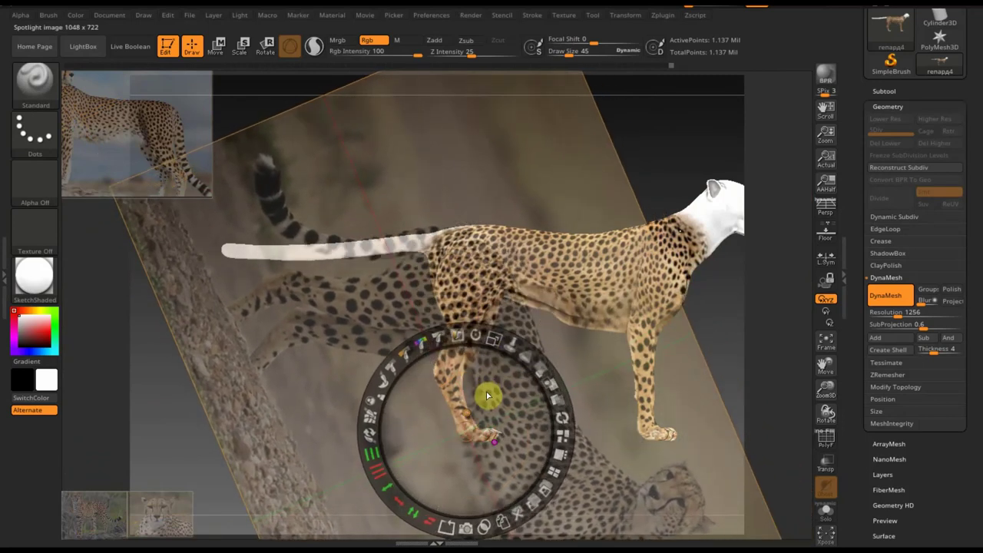
pyautogui.press('z')
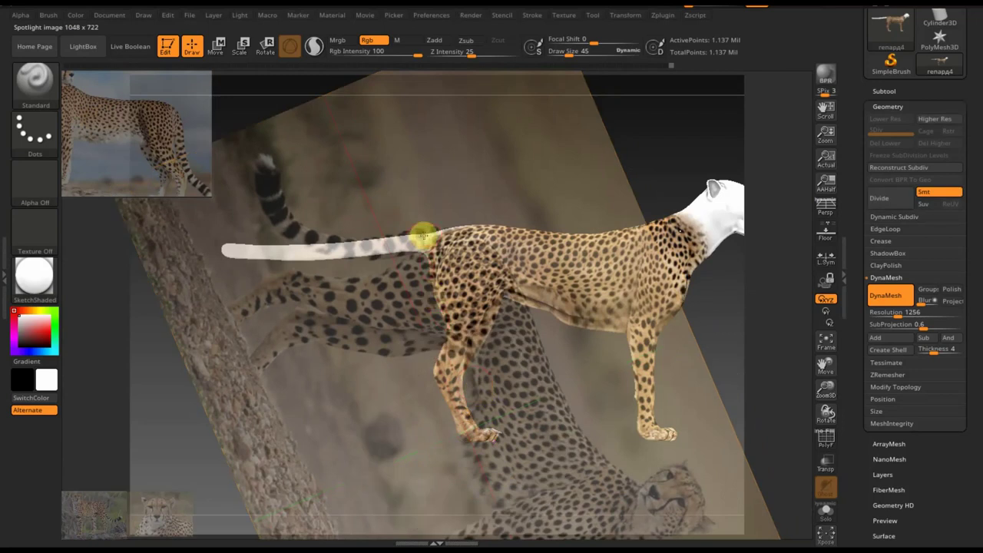
pyautogui.moveTo(423, 235); pyautogui.dragTo(366, 245)
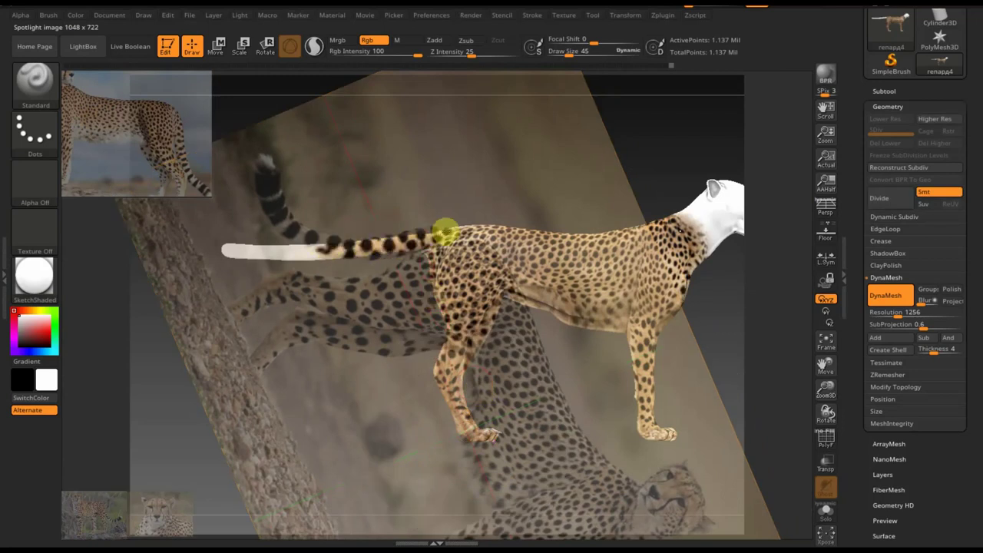
# - Enlarge and retilt the reference photo for another pass on the tail rings
pyautogui.press('z')
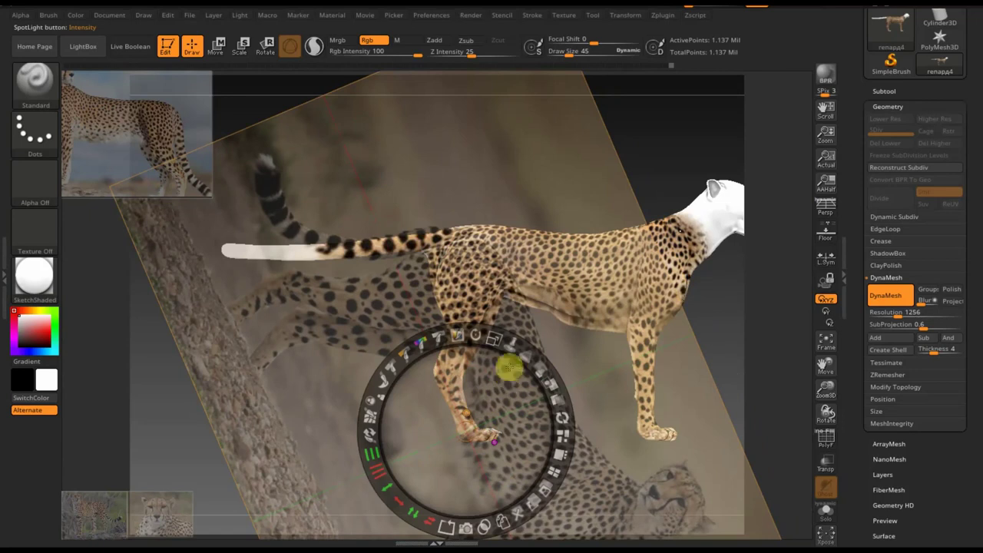
pyautogui.moveTo(496, 338)
pyautogui.mouseDown()
pyautogui.moveTo(418, 314)
pyautogui.moveTo(510, 314)
pyautogui.mouseUp()
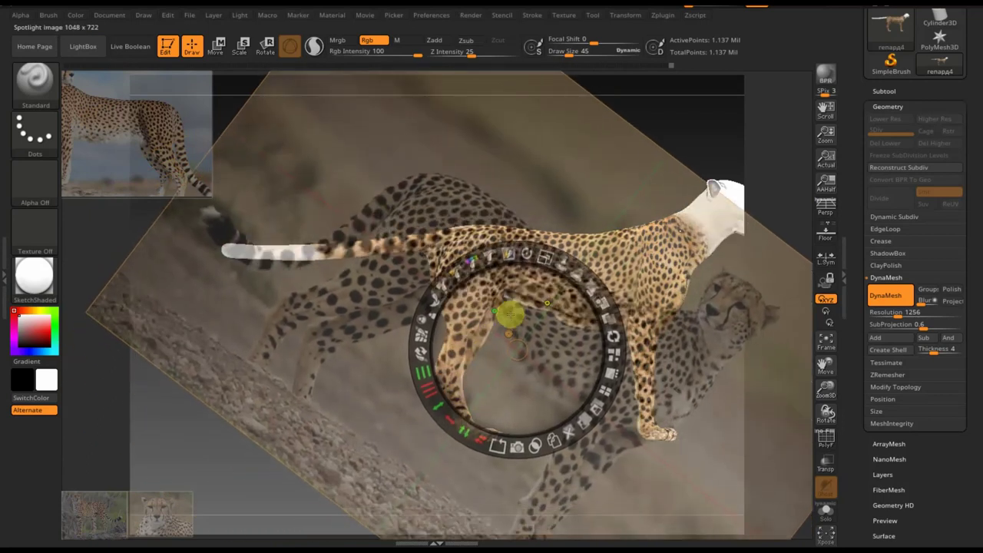
pyautogui.moveTo(527, 252); pyautogui.dragTo(532, 269)
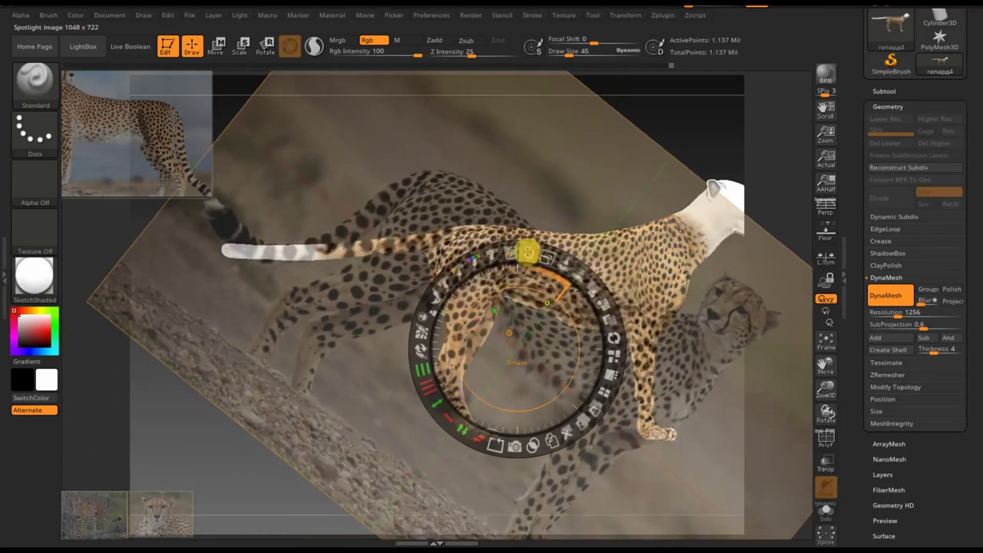
pyautogui.moveTo(520, 315); pyautogui.dragTo(515, 328)
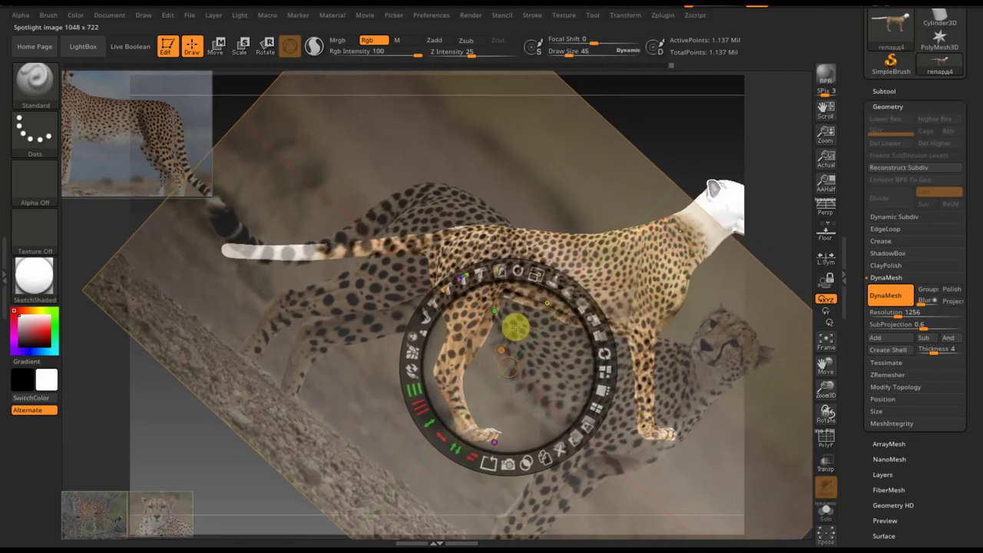
pyautogui.press('z')
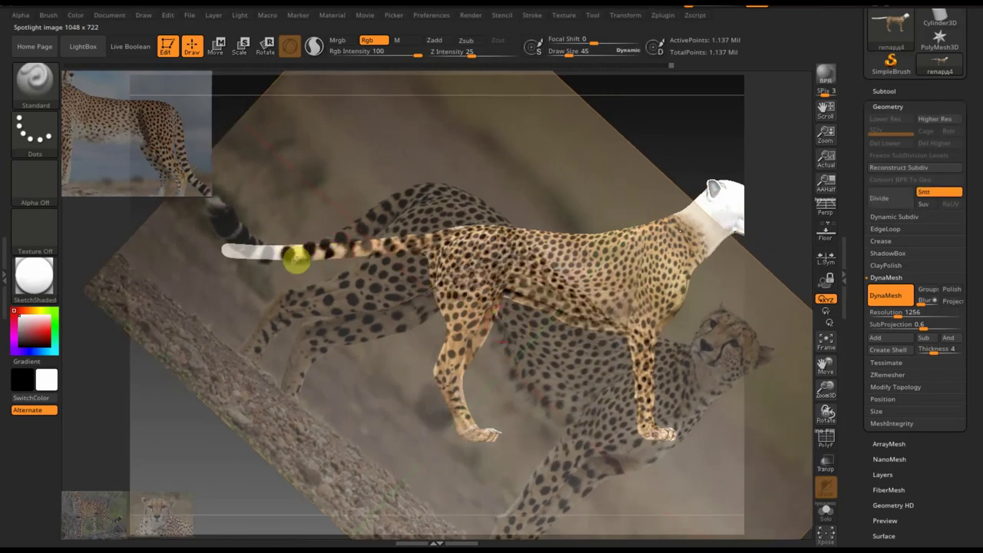
# - Level the photo and raise it to line up the black tail tip, then hide it
pyautogui.press('z')
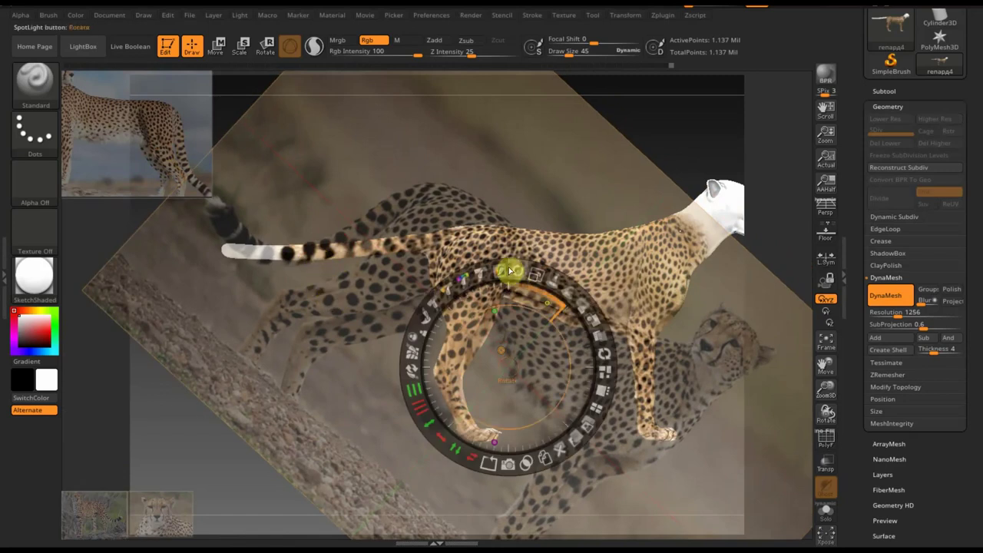
pyautogui.moveTo(511, 270); pyautogui.dragTo(454, 246)
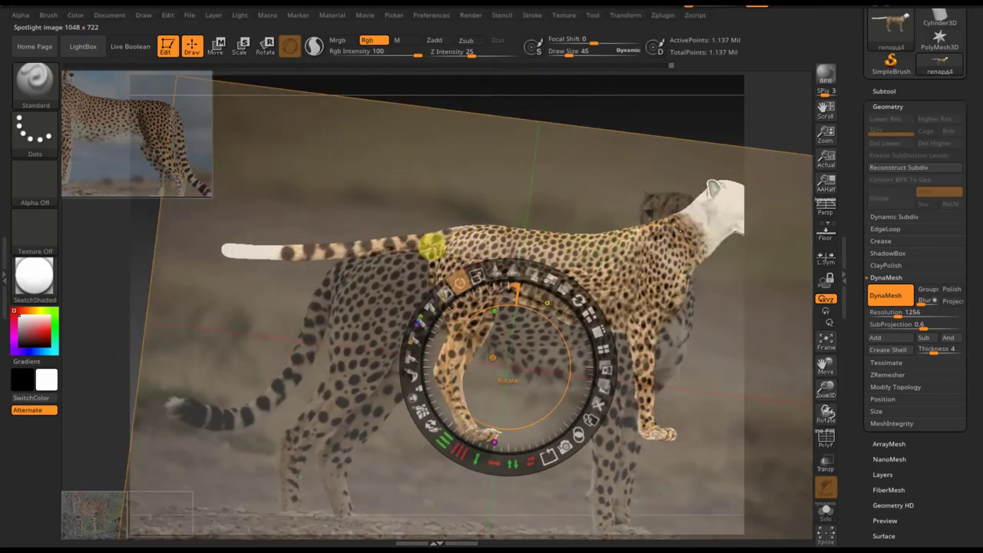
pyautogui.moveTo(472, 300)
pyautogui.mouseDown()
pyautogui.moveTo(466, 351)
pyautogui.moveTo(531, 271)
pyautogui.moveTo(533, 189)
pyautogui.moveTo(520, 191)
pyautogui.mouseUp()
pyautogui.moveTo(570, 105); pyautogui.dragTo(557, 97)
pyautogui.moveTo(575, 188); pyautogui.dragTo(570, 155)
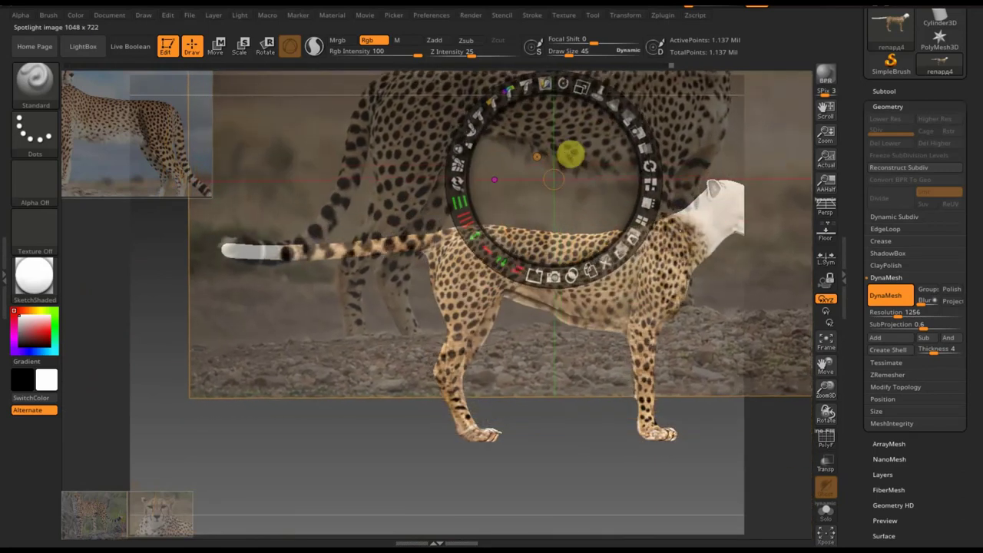
pyautogui.press('z')
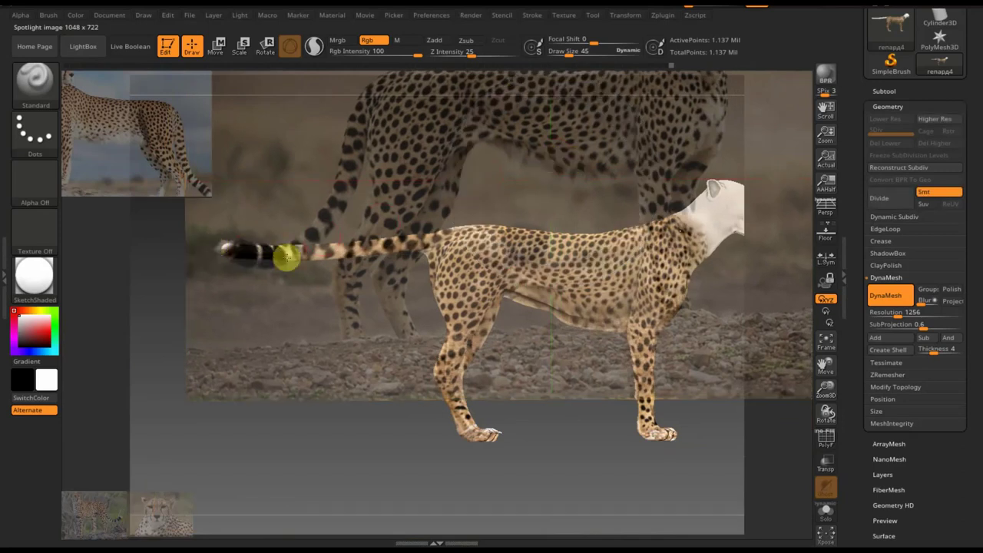
pyautogui.hotkey('shift', 'z')
pyautogui.moveTo(335, 320)
pyautogui.mouseDown()
pyautogui.moveTo(344, 430)
pyautogui.moveTo(325, 381)
pyautogui.moveTo(329, 417)
pyautogui.moveTo(467, 417)
pyautogui.moveTo(485, 402)
pyautogui.mouseUp()
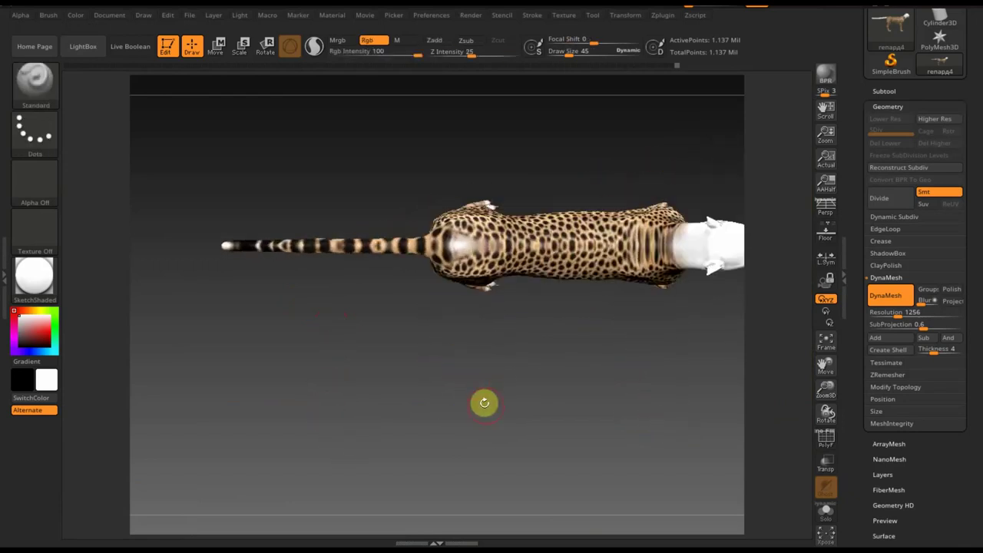
# - Zoom in on the top view and move, rotate and enlarge the reference photo over the back
pyautogui.moveTo(564, 426)
pyautogui.mouseDown()
pyautogui.moveTo(607, 487)
pyautogui.moveTo(652, 463)
pyautogui.moveTo(411, 449)
pyautogui.mouseUp()
pyautogui.hotkey('shift', 'z')
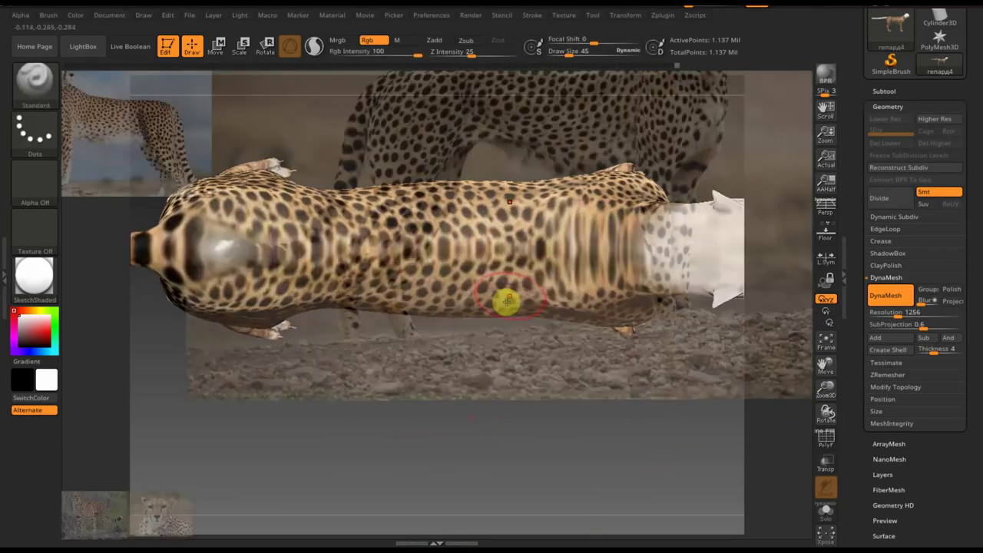
pyautogui.moveTo(586, 160); pyautogui.dragTo(527, 264)
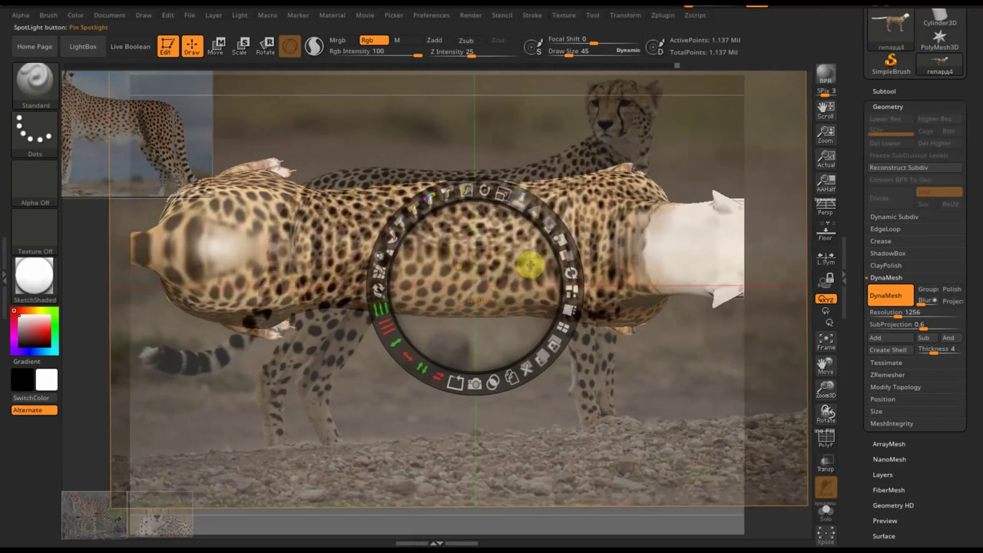
pyautogui.moveTo(485, 190)
pyautogui.mouseDown()
pyautogui.moveTo(504, 187)
pyautogui.moveTo(543, 208)
pyautogui.moveTo(560, 243)
pyautogui.mouseUp()
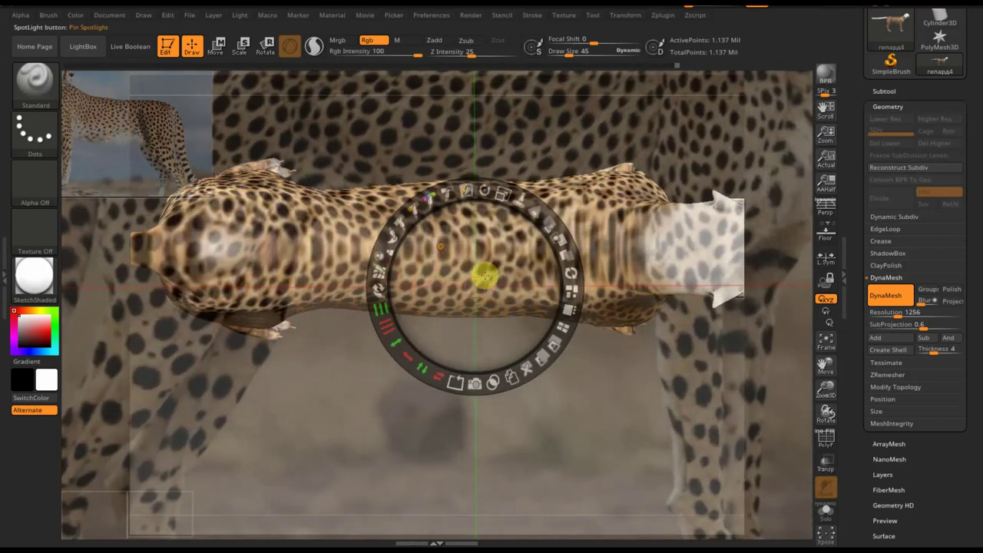
pyautogui.moveTo(483, 274); pyautogui.dragTo(462, 388)
pyautogui.press('z')
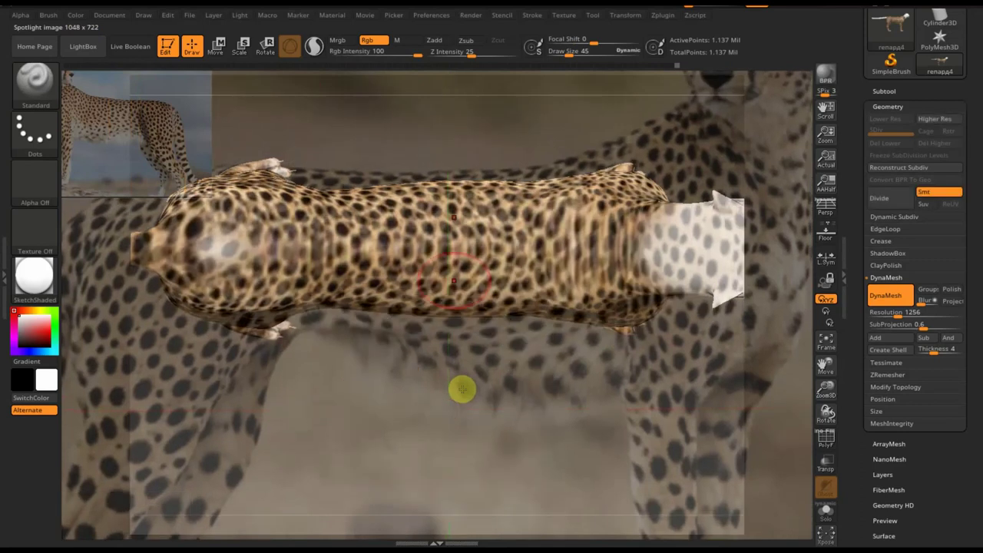
# - Set Rgb Intensity to 21 and paint spotted fur from the rump across the mid-back
pyautogui.moveTo(418, 55); pyautogui.dragTo(372, 53)
pyautogui.moveTo(252, 233); pyautogui.dragTo(208, 226)
pyautogui.moveTo(323, 220)
pyautogui.mouseDown()
pyautogui.moveTo(410, 213)
pyautogui.moveTo(390, 215)
pyautogui.moveTo(500, 230)
pyautogui.moveTo(638, 219)
pyautogui.moveTo(585, 227)
pyautogui.moveTo(632, 257)
pyautogui.moveTo(500, 251)
pyautogui.moveTo(518, 226)
pyautogui.moveTo(560, 232)
pyautogui.moveTo(589, 270)
pyautogui.moveTo(494, 287)
pyautogui.mouseUp()
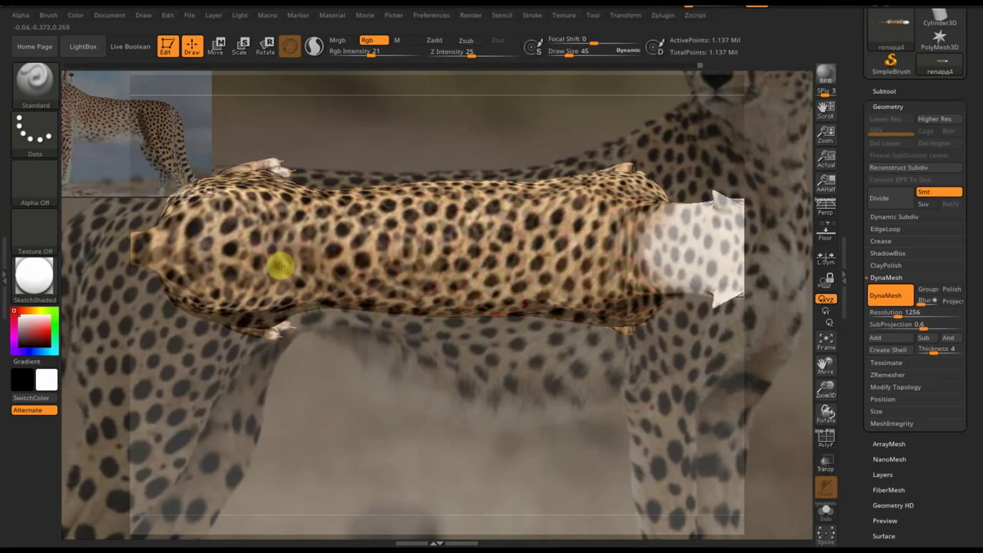
# - Repaint spots along the front of the back, then turn the cheetah to a side view
pyautogui.moveTo(280, 266)
pyautogui.mouseDown()
pyautogui.moveTo(301, 235)
pyautogui.moveTo(196, 220)
pyautogui.moveTo(192, 251)
pyautogui.mouseUp()
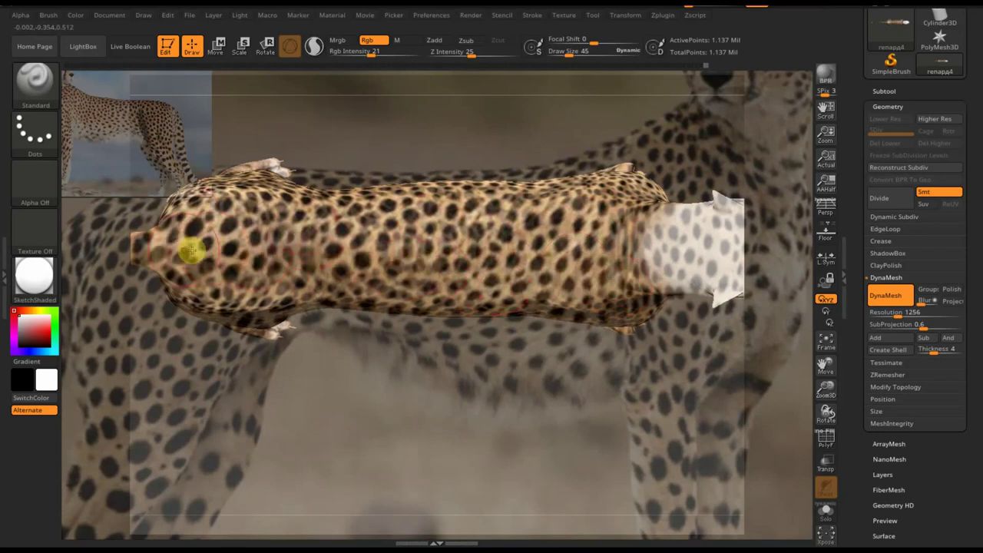
pyautogui.hotkey('shift', 'z')
pyautogui.moveTo(362, 451); pyautogui.dragTo(358, 333)
# - Reposition and resize the reference photo behind the flank and paint spots over flank and shoulder
pyautogui.hotkey('shift', 'z')
pyautogui.press('z')
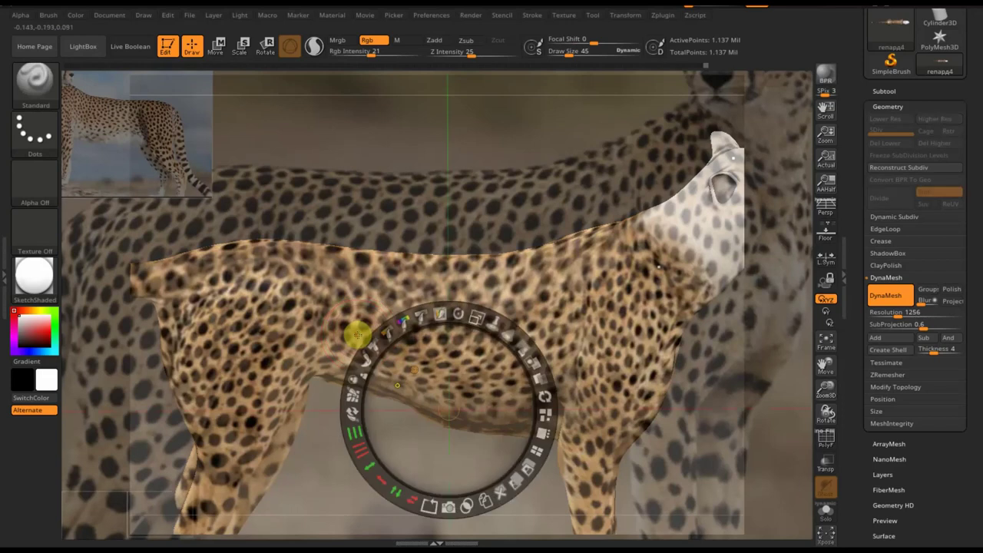
pyautogui.moveTo(435, 365)
pyautogui.mouseDown()
pyautogui.moveTo(502, 358)
pyautogui.moveTo(472, 329)
pyautogui.mouseUp()
pyautogui.moveTo(476, 368); pyautogui.dragTo(470, 354)
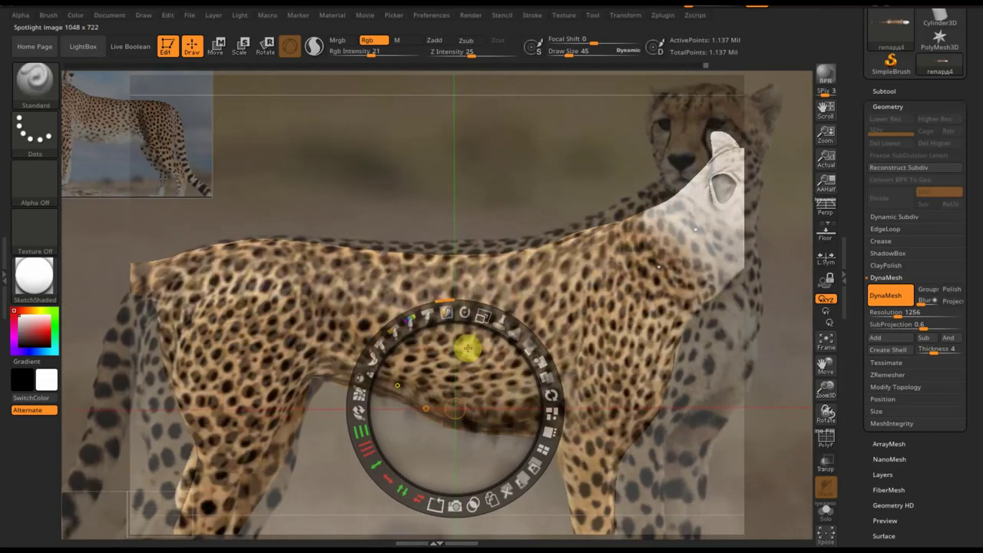
pyautogui.press('z')
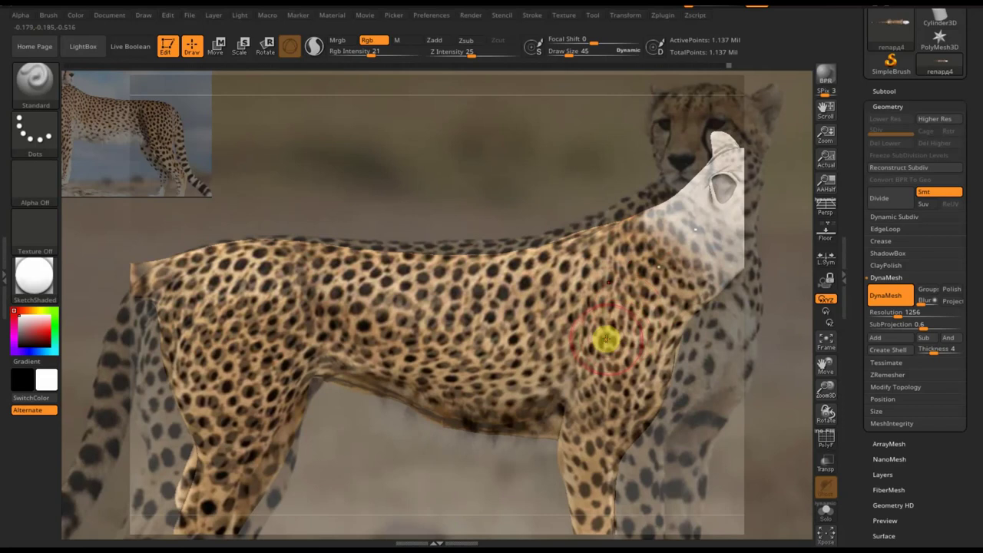
pyautogui.hotkey('shift', 'z')
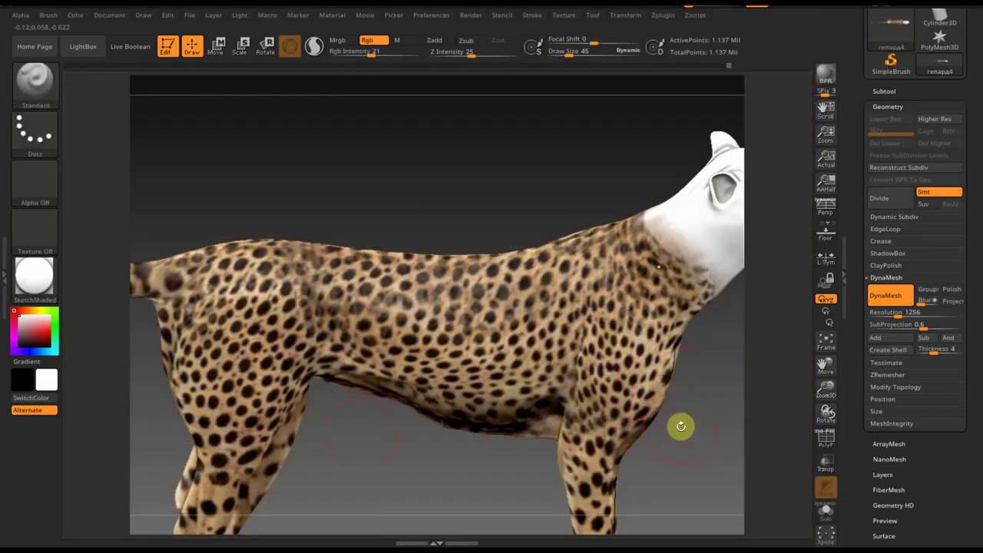
pyautogui.moveTo(681, 428)
pyautogui.keyDown('alt'); pyautogui.mouseDown()
pyautogui.moveTo(647, 364)
pyautogui.moveTo(467, 417)
pyautogui.moveTo(450, 402)
pyautogui.moveTo(605, 418)
pyautogui.moveTo(456, 423)
pyautogui.moveTo(673, 391)
pyautogui.moveTo(520, 381)
pyautogui.moveTo(592, 422)
pyautogui.moveTo(564, 433)
pyautogui.moveTo(593, 361)
pyautogui.moveTo(652, 364)
pyautogui.moveTo(641, 346)
pyautogui.mouseUp(); pyautogui.keyUp('alt')
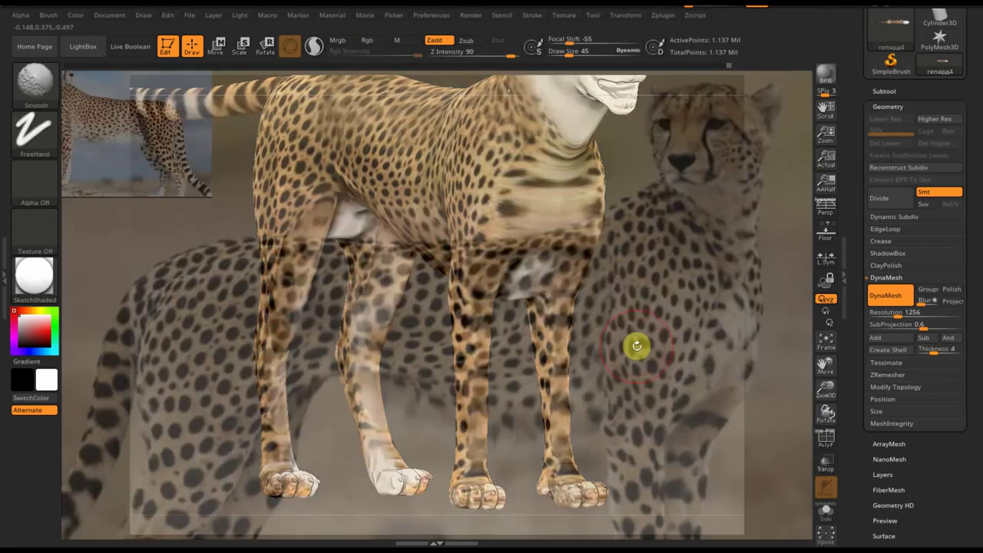
# - Bring up the reference photo, then reposition and enlarge it behind the cheetah
pyautogui.hotkey('shift', 'z')
pyautogui.moveTo(473, 318)
pyautogui.mouseDown()
pyautogui.moveTo(451, 318)
pyautogui.moveTo(481, 383)
pyautogui.moveTo(385, 272)
pyautogui.mouseUp()
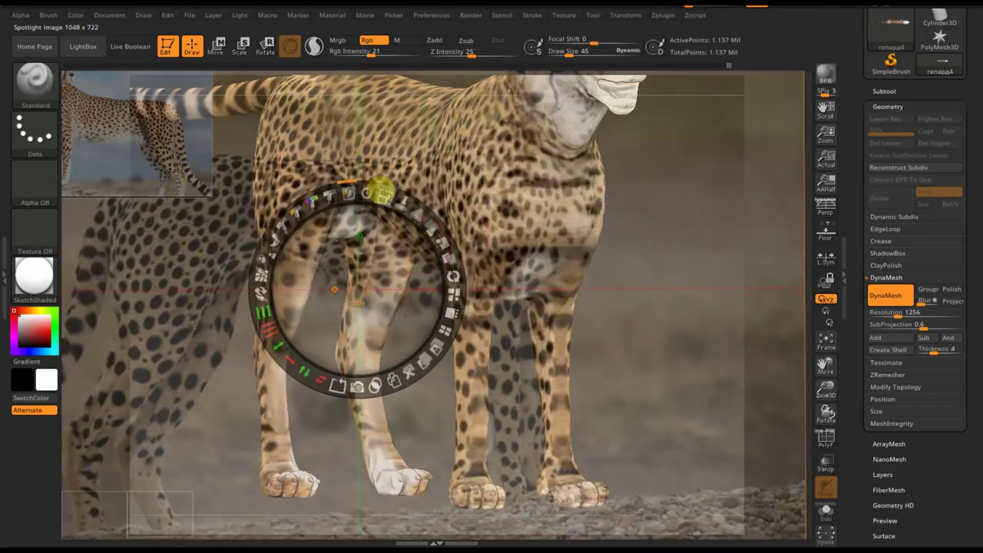
pyautogui.moveTo(380, 189)
pyautogui.mouseDown()
pyautogui.moveTo(406, 205)
pyautogui.moveTo(374, 256)
pyautogui.mouseUp()
pyautogui.press('z')
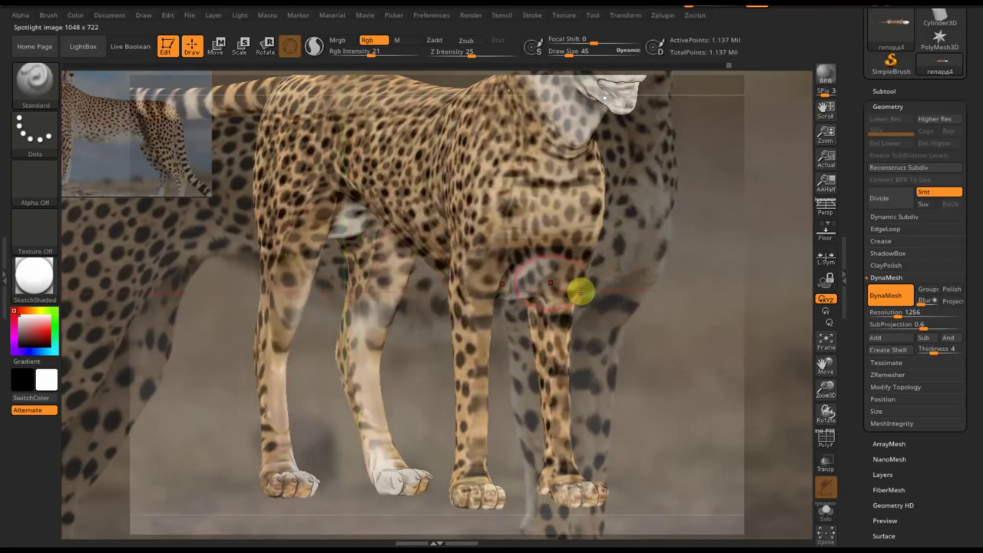
# - Paint shoulder fur from the photo, then spots down the hind and front legs at brush size 14
pyautogui.moveTo(742, 377); pyautogui.dragTo(754, 386)
pyautogui.moveTo(665, 230)
pyautogui.mouseDown()
pyautogui.moveTo(627, 230)
pyautogui.moveTo(597, 259)
pyautogui.moveTo(609, 209)
pyautogui.moveTo(597, 268)
pyautogui.moveTo(610, 281)
pyautogui.moveTo(583, 323)
pyautogui.mouseUp()
pyautogui.moveTo(709, 316)
pyautogui.mouseDown()
pyautogui.moveTo(691, 331)
pyautogui.moveTo(716, 278)
pyautogui.moveTo(732, 297)
pyautogui.moveTo(725, 323)
pyautogui.moveTo(722, 314)
pyautogui.mouseUp()
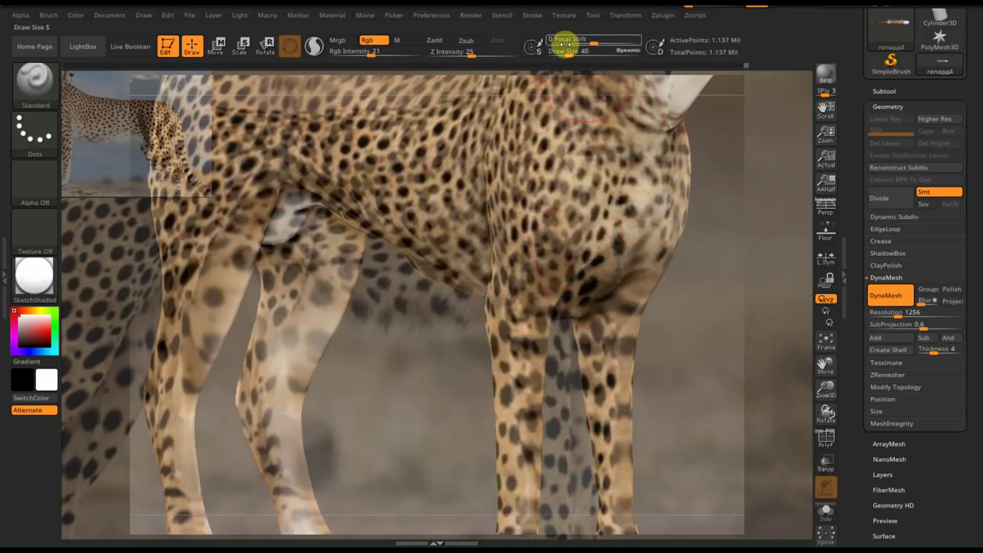
pyautogui.moveTo(564, 44); pyautogui.dragTo(556, 45)
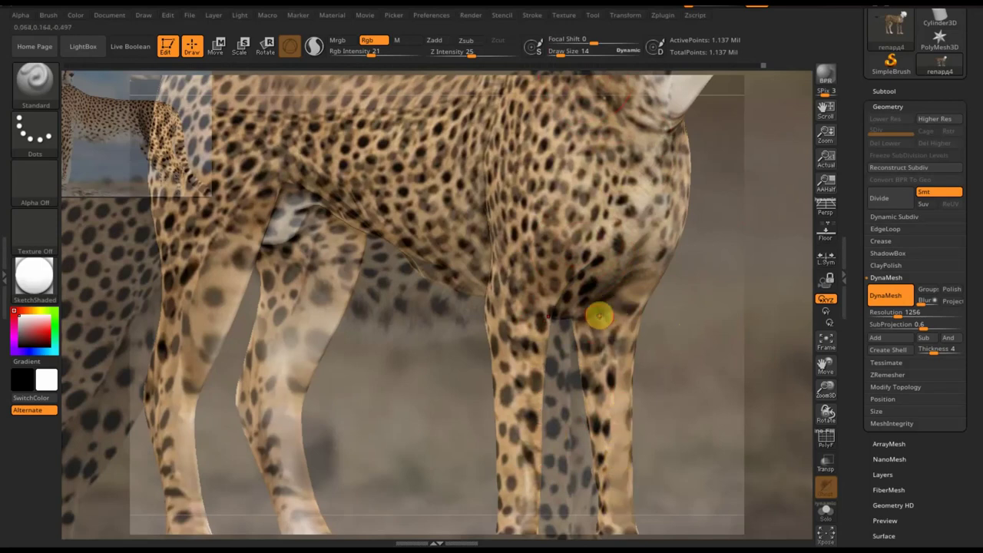
pyautogui.moveTo(541, 448); pyautogui.dragTo(527, 521)
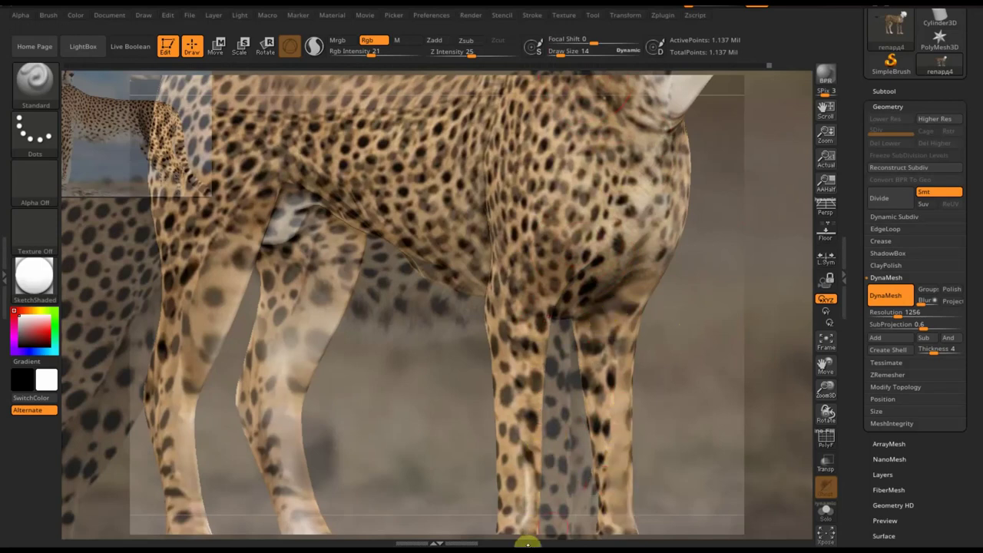
pyautogui.moveTo(688, 465); pyautogui.dragTo(730, 439)
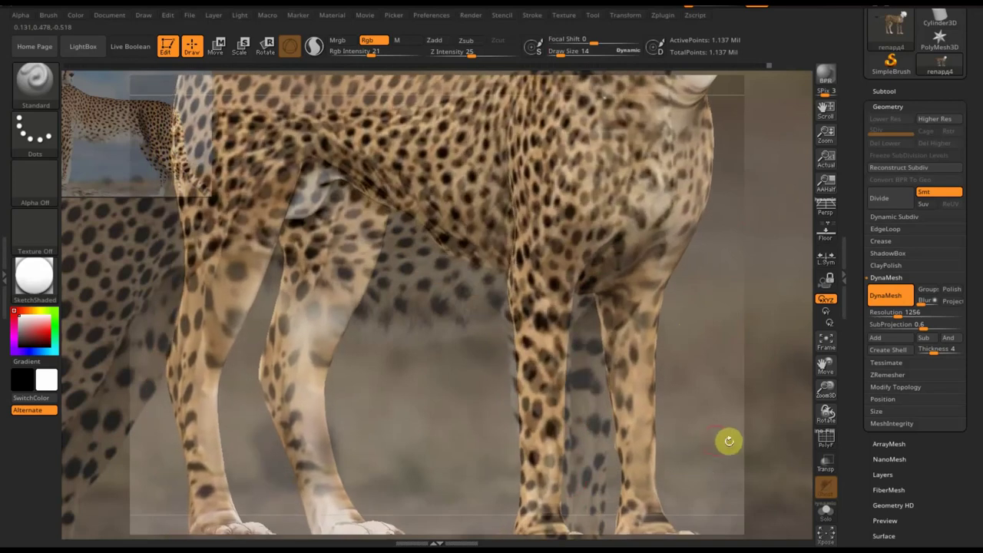
pyautogui.moveTo(560, 414); pyautogui.dragTo(568, 526)
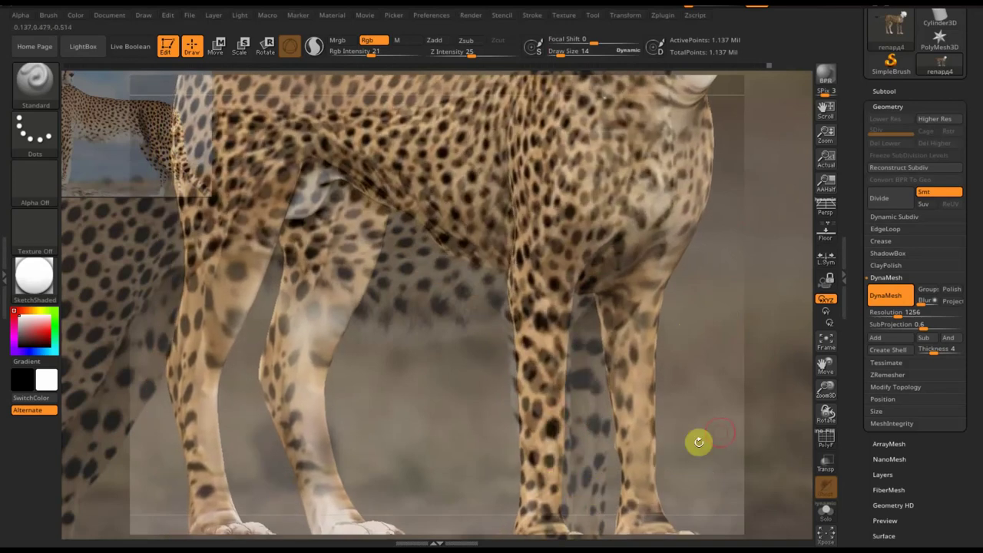
# - Work around the forelegs, chest and paws from several angles, then enlarge the brush
pyautogui.moveTo(699, 441)
pyautogui.mouseDown()
pyautogui.moveTo(705, 432)
pyautogui.moveTo(678, 430)
pyautogui.mouseUp()
pyautogui.moveTo(417, 450)
pyautogui.mouseDown()
pyautogui.moveTo(389, 459)
pyautogui.moveTo(341, 435)
pyautogui.moveTo(305, 447)
pyautogui.mouseUp()
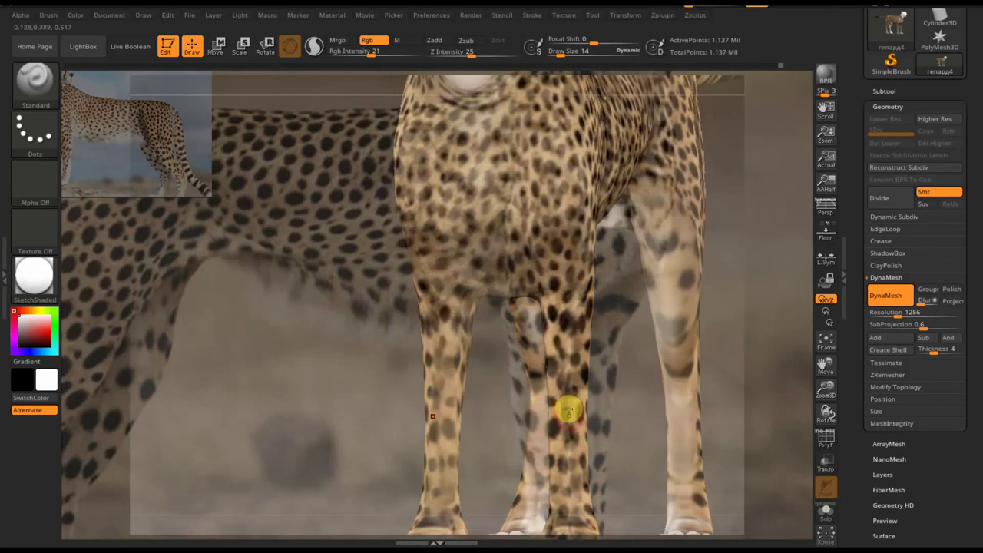
pyautogui.moveTo(491, 445)
pyautogui.mouseDown()
pyautogui.moveTo(330, 424)
pyautogui.moveTo(568, 435)
pyautogui.moveTo(682, 428)
pyautogui.mouseUp()
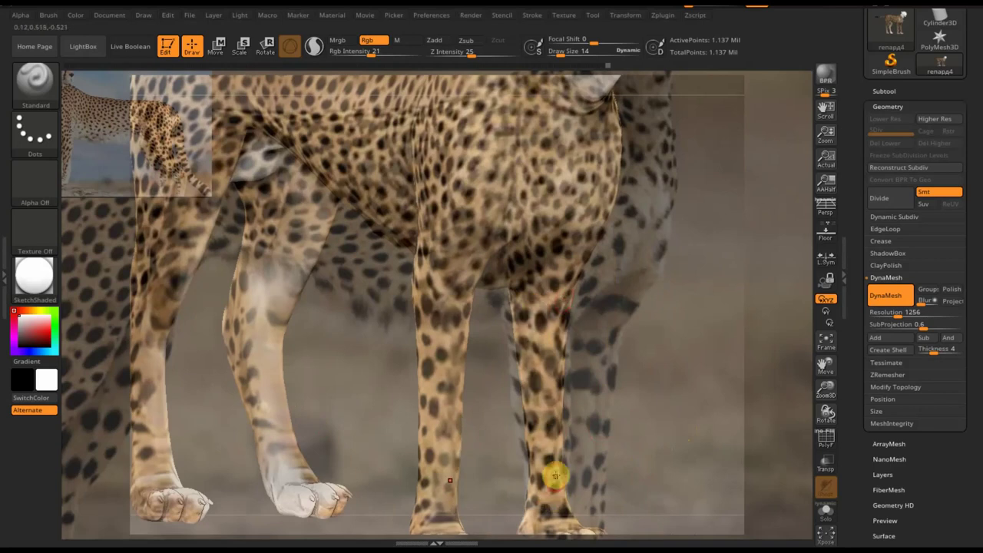
pyautogui.moveTo(663, 467)
pyautogui.mouseDown()
pyautogui.moveTo(669, 410)
pyautogui.moveTo(672, 452)
pyautogui.moveTo(647, 448)
pyautogui.moveTo(731, 468)
pyautogui.moveTo(700, 413)
pyautogui.moveTo(690, 414)
pyautogui.moveTo(705, 379)
pyautogui.mouseUp()
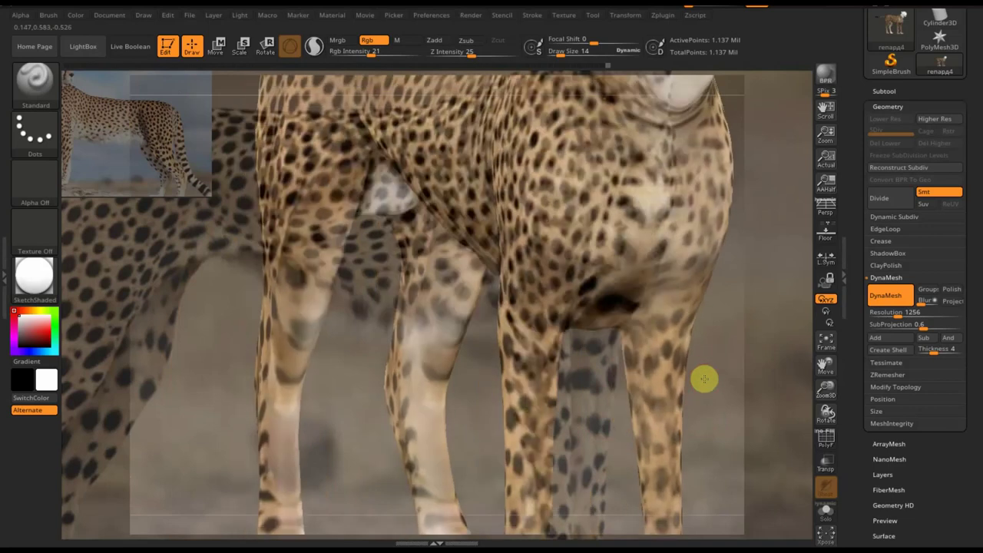
pyautogui.moveTo(732, 411)
pyautogui.mouseDown()
pyautogui.moveTo(834, 417)
pyautogui.moveTo(829, 362)
pyautogui.moveTo(847, 427)
pyautogui.moveTo(837, 425)
pyautogui.mouseUp()
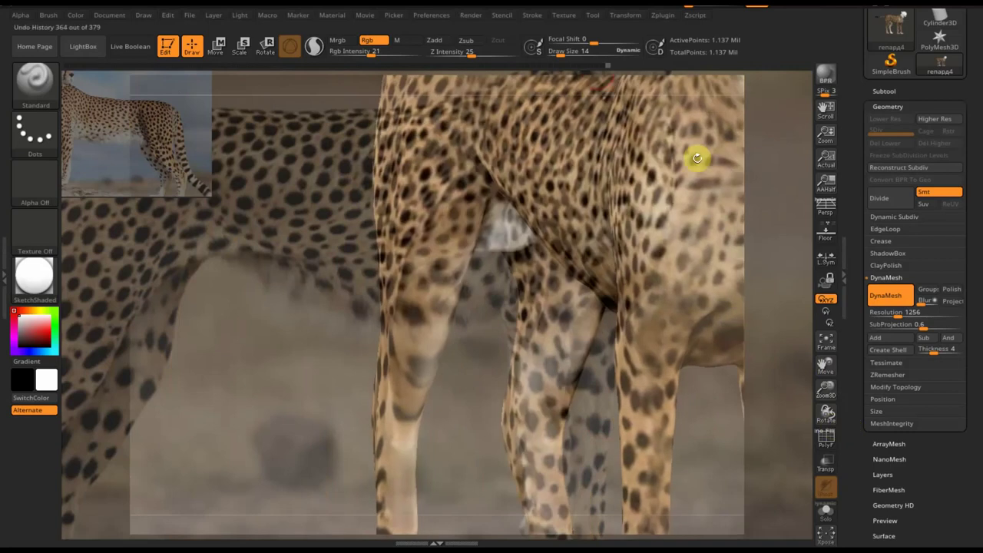
pyautogui.moveTo(571, 52); pyautogui.dragTo(564, 62)
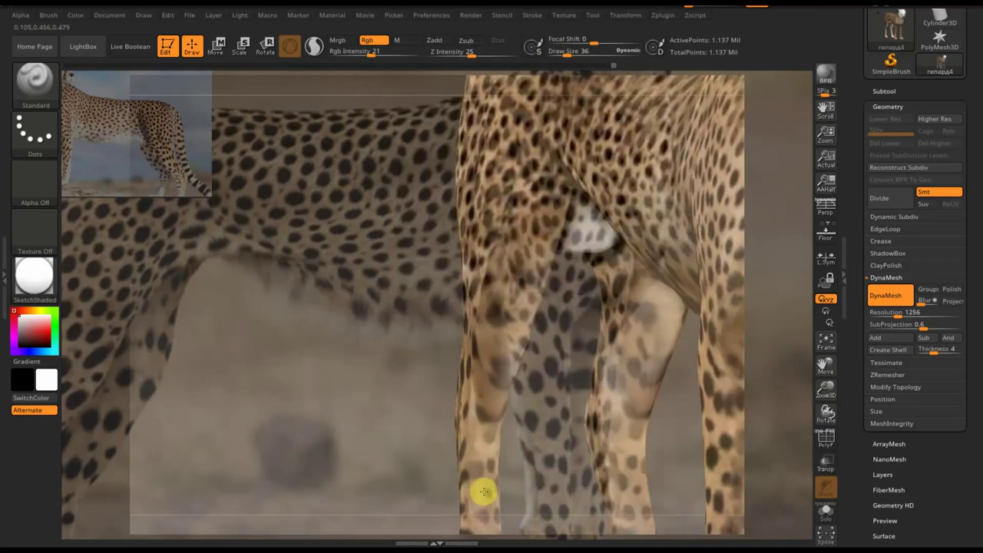
# - Line the cheetah up over the reference photo and zoom out to see the whole body
pyautogui.keyDown('alt'); pyautogui.moveTo(468, 492); pyautogui.dragTo(592, 510, button='right'); pyautogui.keyUp('alt')
pyautogui.moveTo(528, 435)
pyautogui.mouseDown(button='right')
pyautogui.moveTo(448, 474)
pyautogui.moveTo(397, 469)
pyautogui.moveTo(475, 406)
pyautogui.mouseUp(button='right')
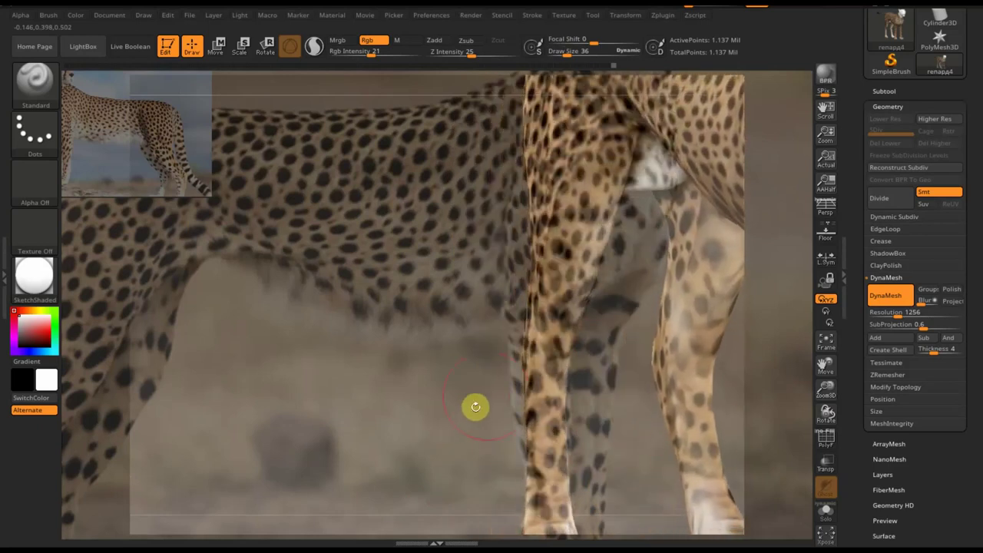
pyautogui.moveTo(548, 472)
pyautogui.mouseDown(button='right')
pyautogui.moveTo(320, 498)
pyautogui.moveTo(489, 511)
pyautogui.mouseUp(button='right')
pyautogui.moveTo(337, 469)
pyautogui.mouseDown(button='right')
pyautogui.moveTo(285, 476)
pyautogui.moveTo(256, 463)
pyautogui.moveTo(272, 417)
pyautogui.moveTo(292, 404)
pyautogui.moveTo(281, 407)
pyautogui.mouseUp(button='right')
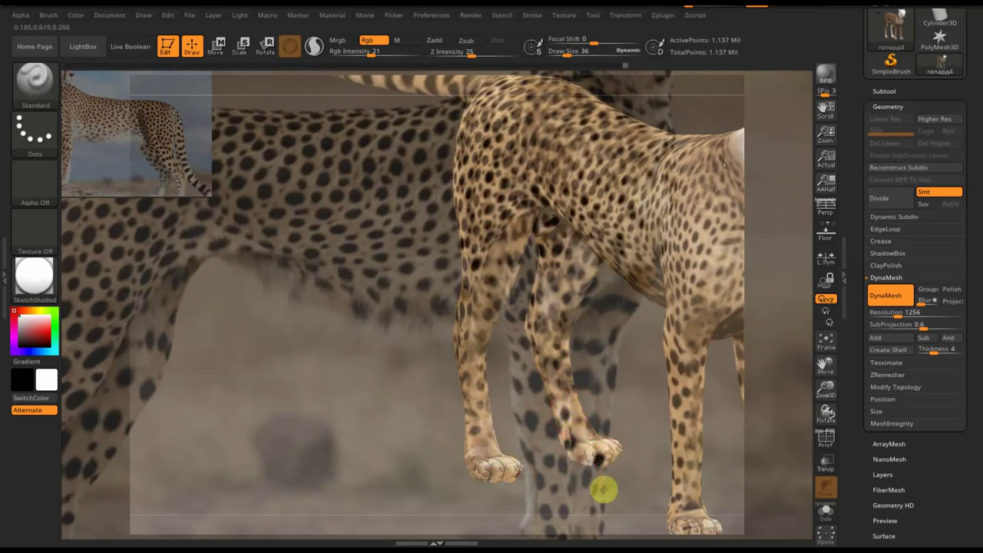
pyautogui.click(547, 444)
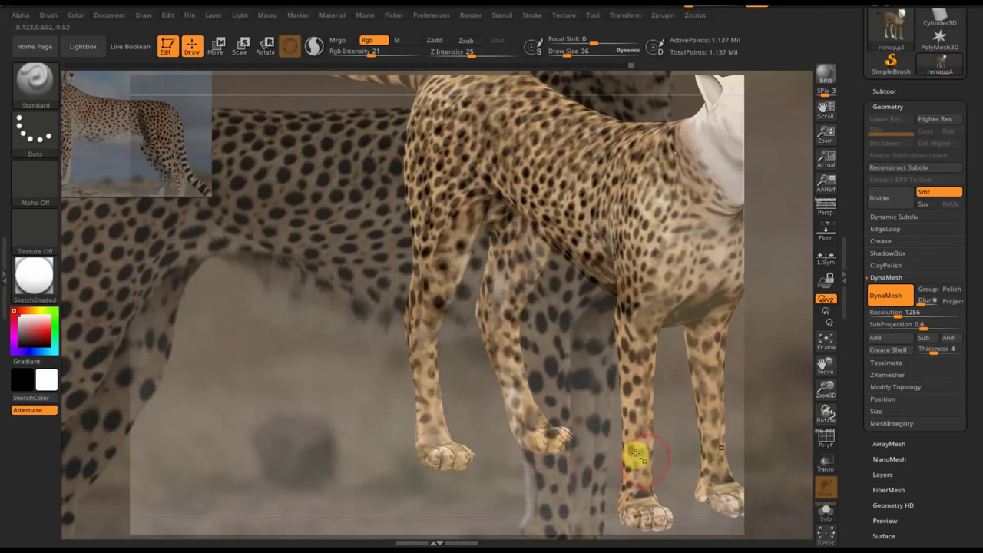
pyautogui.moveTo(414, 496)
pyautogui.mouseDown()
pyautogui.moveTo(374, 491)
pyautogui.moveTo(339, 433)
pyautogui.mouseUp()
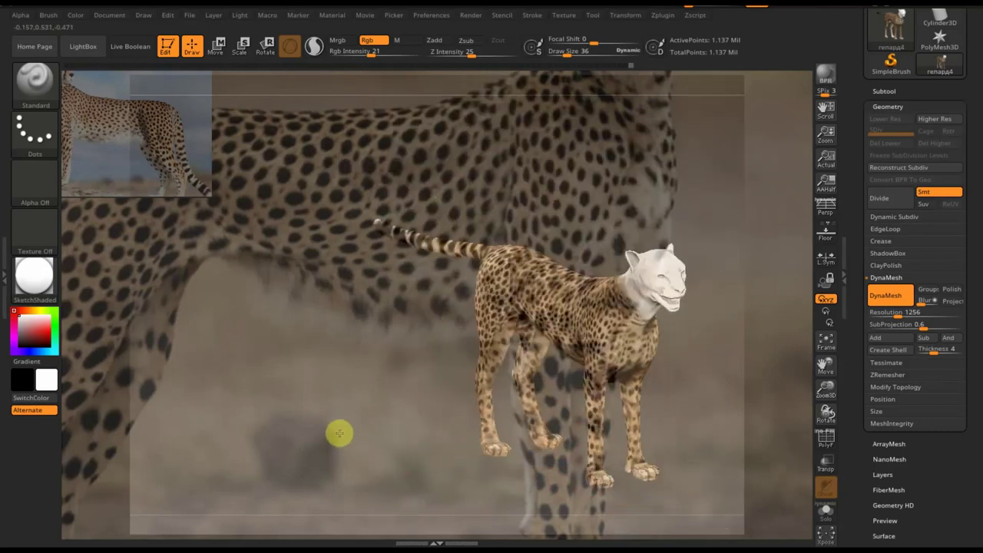
# - Turn the cheetah to a rear view, zoom in on the hind legs and hide the photo
pyautogui.moveTo(467, 432)
pyautogui.mouseDown()
pyautogui.moveTo(786, 375)
pyautogui.moveTo(804, 397)
pyautogui.moveTo(736, 370)
pyautogui.moveTo(746, 432)
pyautogui.moveTo(622, 401)
pyautogui.moveTo(679, 402)
pyautogui.moveTo(661, 387)
pyautogui.mouseUp()
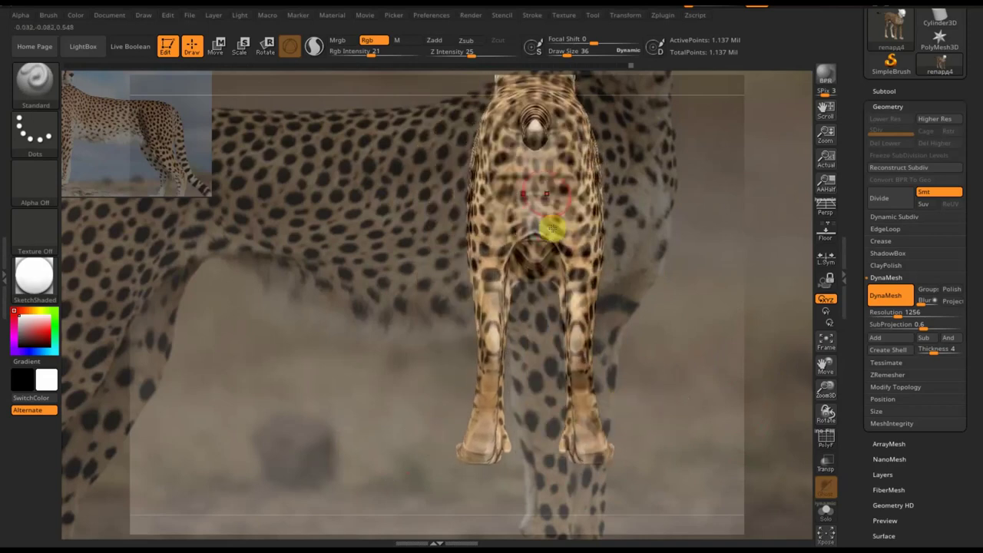
pyautogui.moveTo(691, 208)
pyautogui.keyDown('alt'); pyautogui.mouseDown()
pyautogui.moveTo(719, 223)
pyautogui.moveTo(746, 263)
pyautogui.mouseUp(); pyautogui.keyUp('alt')
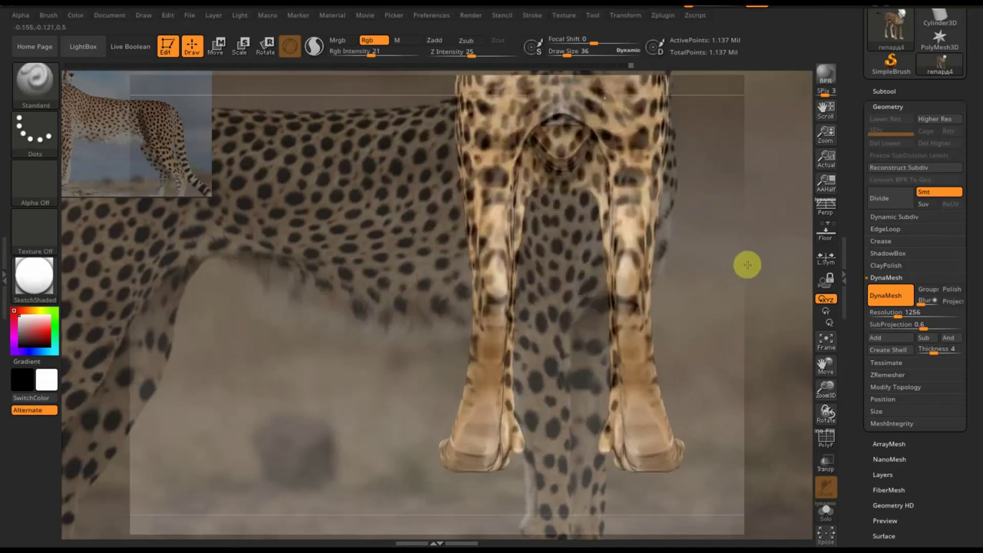
pyautogui.moveTo(742, 213)
pyautogui.keyDown('alt'); pyautogui.mouseDown()
pyautogui.moveTo(742, 278)
pyautogui.moveTo(790, 274)
pyautogui.mouseUp(); pyautogui.keyUp('alt')
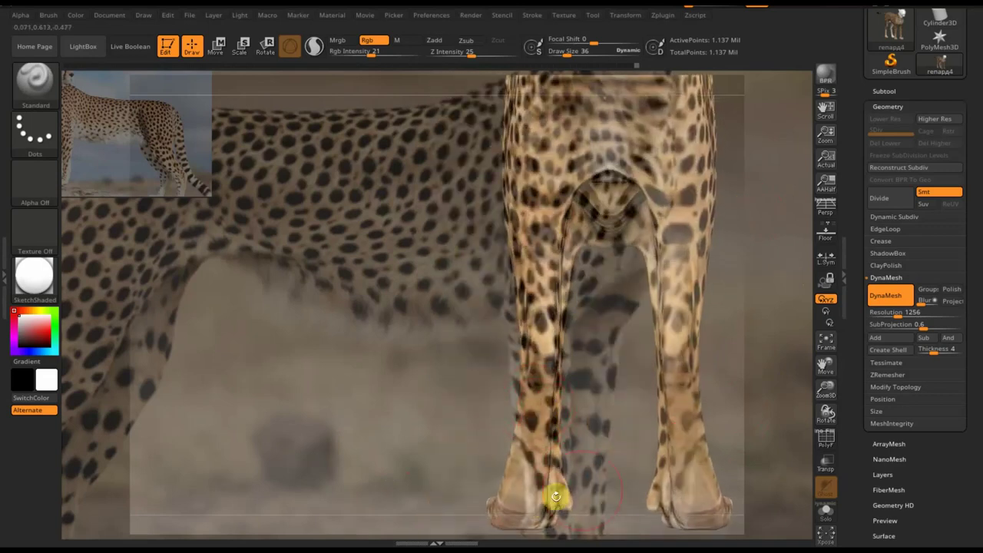
pyautogui.moveTo(617, 434)
pyautogui.keyDown('alt'); pyautogui.mouseDown()
pyautogui.moveTo(742, 277)
pyautogui.moveTo(690, 327)
pyautogui.moveTo(632, 360)
pyautogui.mouseUp(); pyautogui.keyUp('alt')
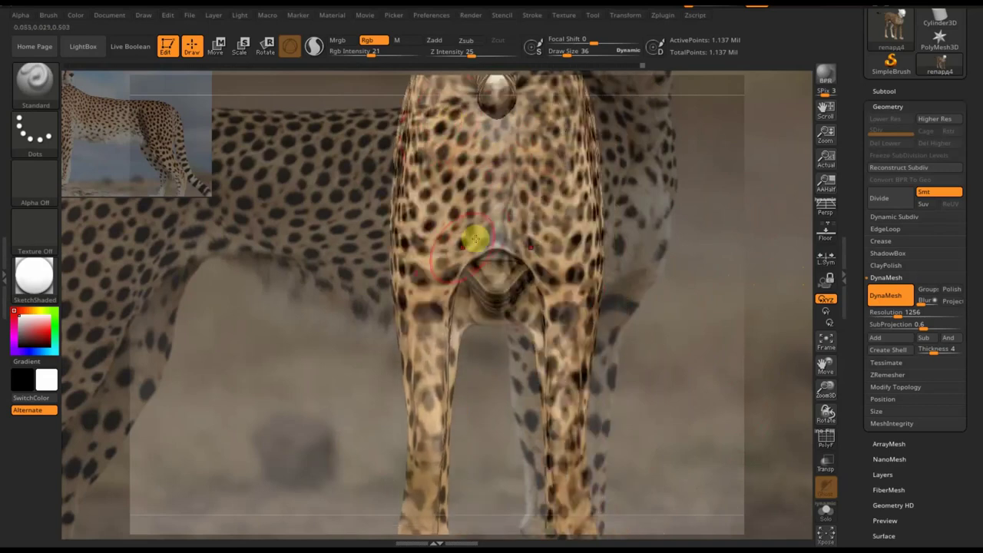
pyautogui.moveTo(652, 270)
pyautogui.mouseDown()
pyautogui.moveTo(683, 296)
pyautogui.moveTo(694, 386)
pyautogui.mouseUp()
pyautogui.hotkey('shift', 'z')
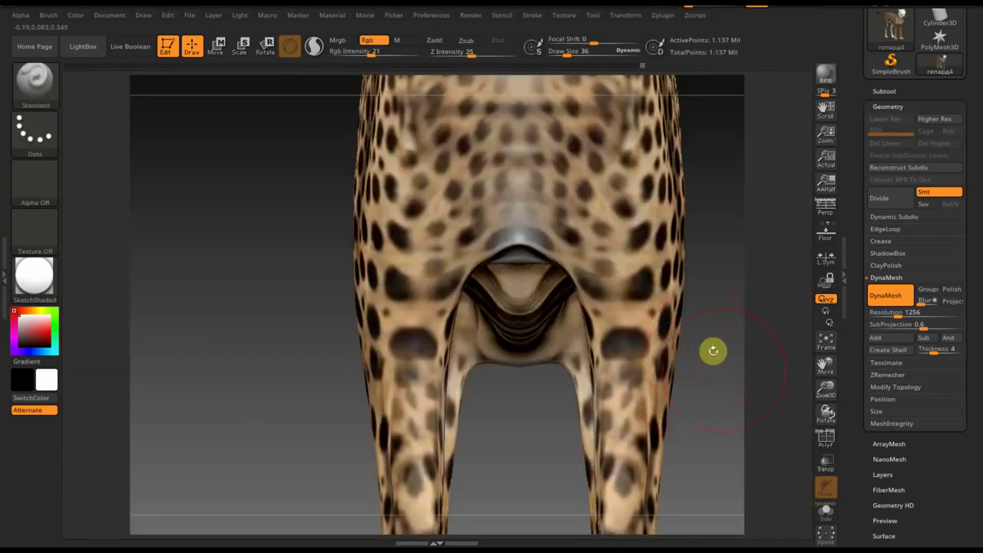
# - Lower Rgb Intensity to 6 and paint the belly underside a lighter tone
pyautogui.moveTo(713, 350)
pyautogui.keyDown('alt'); pyautogui.mouseDown()
pyautogui.moveTo(700, 303)
pyautogui.moveTo(632, 323)
pyautogui.mouseUp(); pyautogui.keyUp('alt')
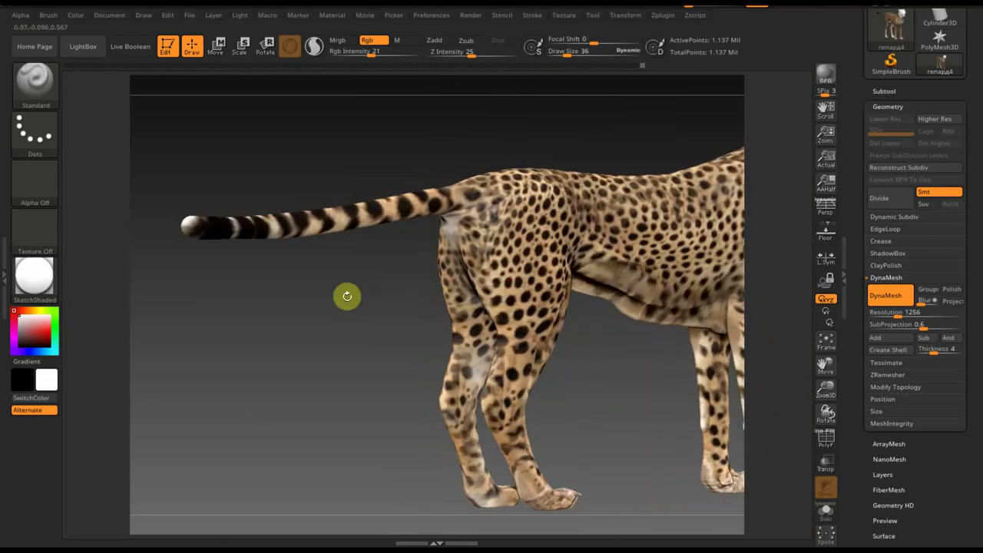
pyautogui.moveTo(347, 296); pyautogui.dragTo(369, 296)
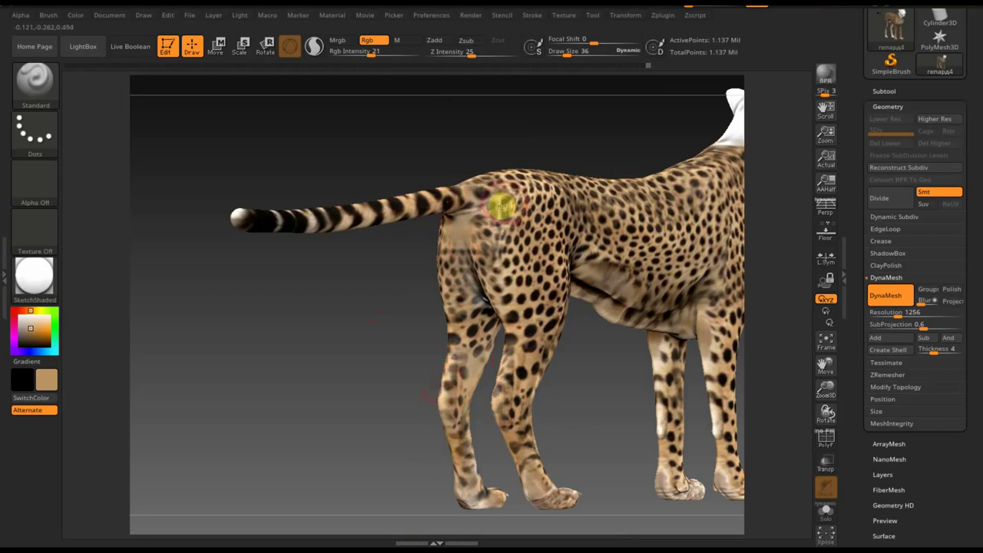
pyautogui.moveTo(395, 334)
pyautogui.keyDown('shift'); pyautogui.mouseDown()
pyautogui.moveTo(287, 338)
pyautogui.moveTo(474, 379)
pyautogui.moveTo(454, 351)
pyautogui.moveTo(463, 328)
pyautogui.mouseUp(); pyautogui.keyUp('shift')
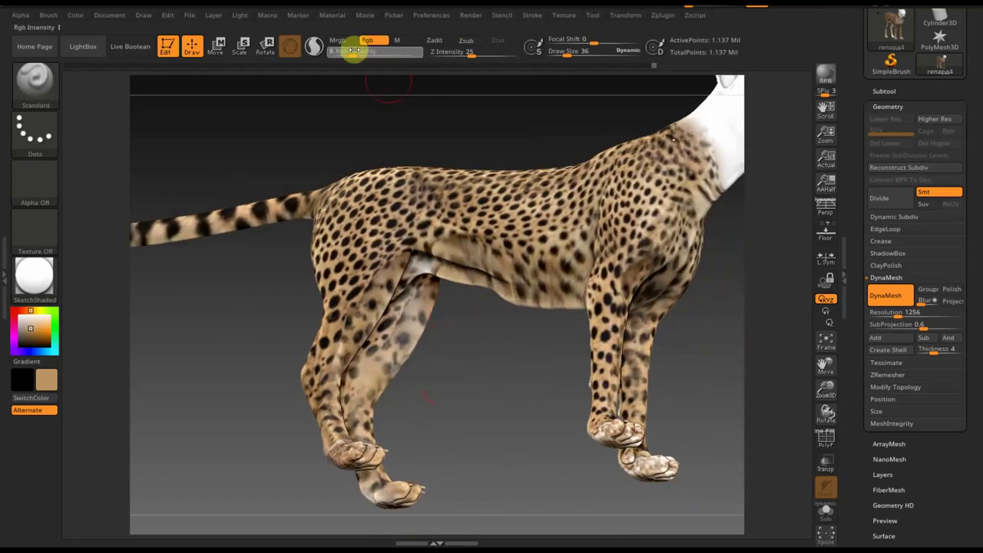
pyautogui.moveTo(352, 51); pyautogui.dragTo(355, 55)
pyautogui.moveTo(442, 369)
pyautogui.mouseDown()
pyautogui.moveTo(438, 358)
pyautogui.moveTo(343, 345)
pyautogui.mouseUp()
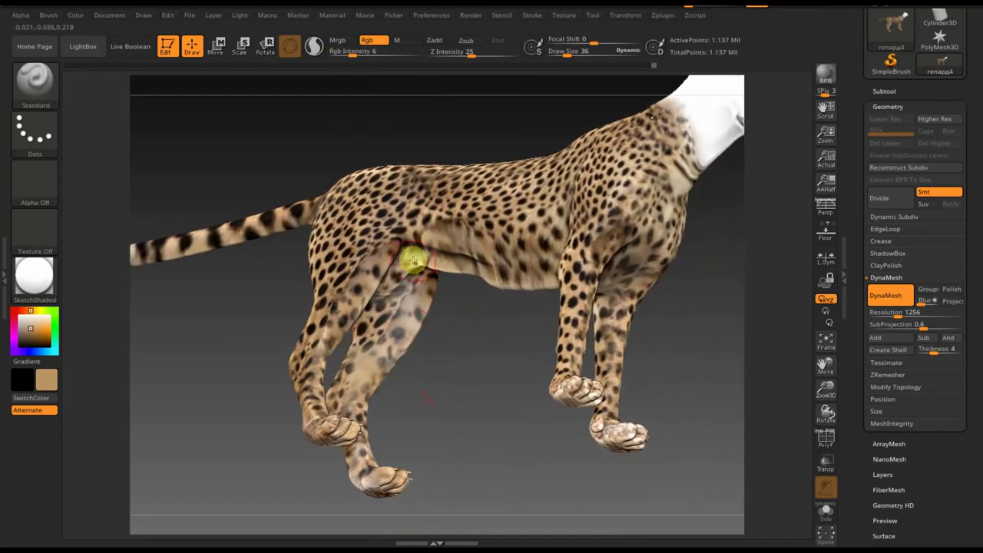
pyautogui.moveTo(427, 259)
pyautogui.mouseDown()
pyautogui.moveTo(550, 281)
pyautogui.moveTo(463, 273)
pyautogui.moveTo(563, 238)
pyautogui.moveTo(454, 226)
pyautogui.moveTo(397, 298)
pyautogui.moveTo(386, 285)
pyautogui.moveTo(360, 371)
pyautogui.mouseUp()
# - Orbit to view the back and hind legs, and show the reference photo again
pyautogui.moveTo(456, 386)
pyautogui.mouseDown()
pyautogui.moveTo(439, 433)
pyautogui.moveTo(369, 285)
pyautogui.mouseUp()
pyautogui.moveTo(345, 326)
pyautogui.mouseDown()
pyautogui.moveTo(507, 379)
pyautogui.moveTo(599, 389)
pyautogui.mouseUp()
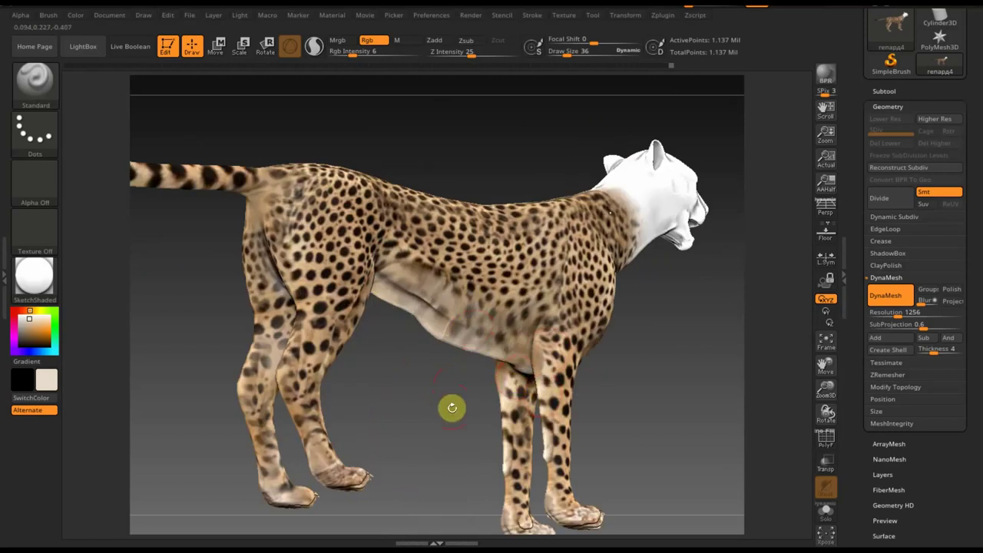
pyautogui.moveTo(451, 406); pyautogui.dragTo(485, 428)
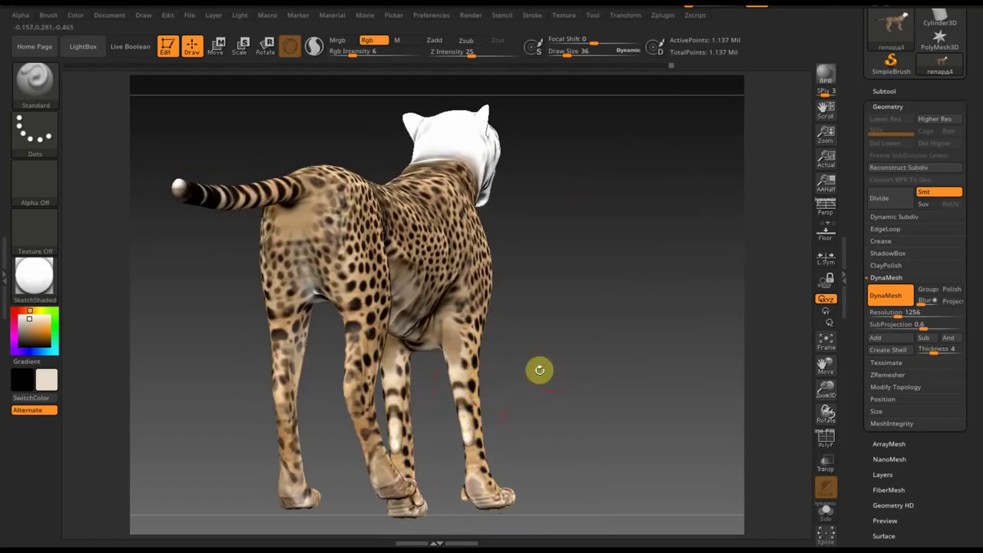
pyautogui.hotkey('shift', 'z')
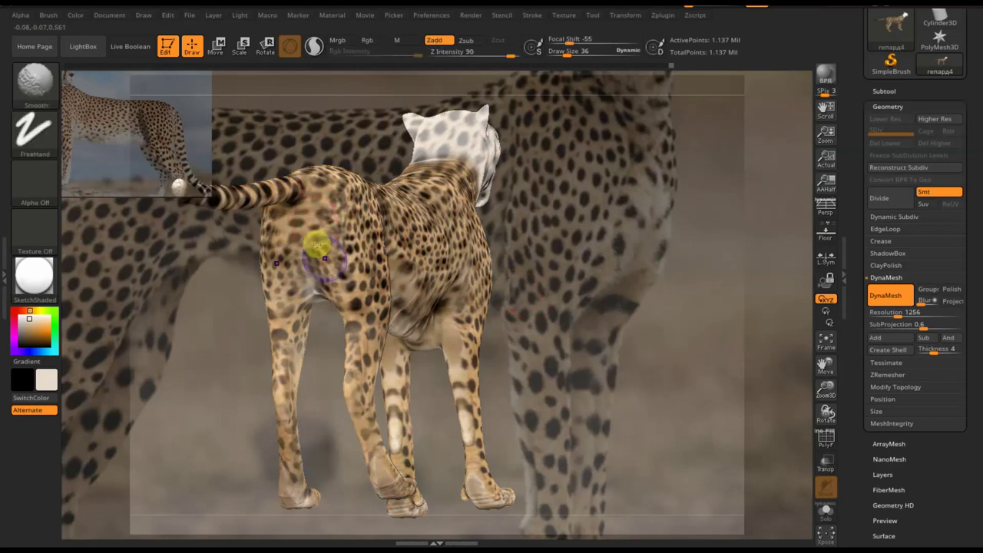
# - Toggle the reference overlay and turn the cheetah to a rear three-quarter view
pyautogui.hotkey('shift', 'z')
pyautogui.hotkey('shift', 'z')
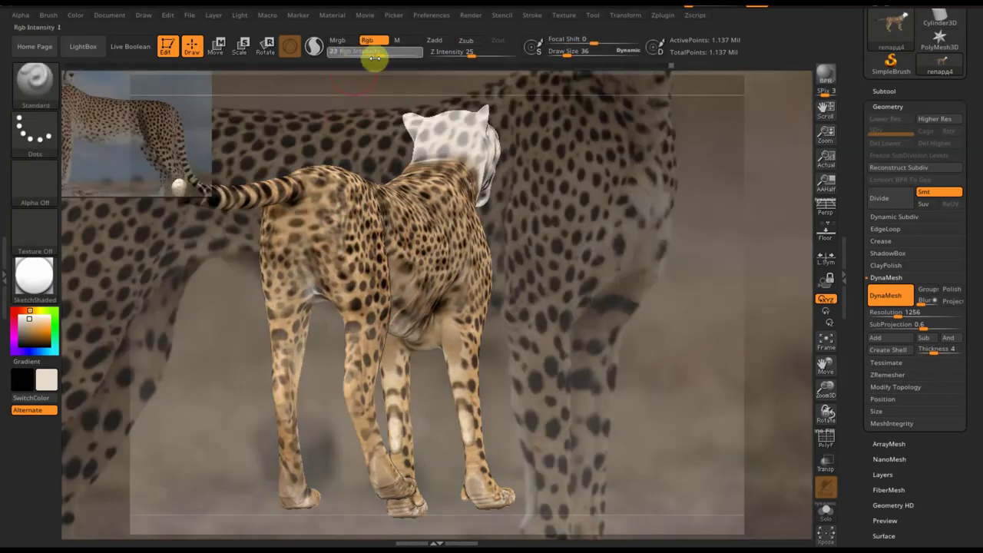
pyautogui.hotkey('shift', 'z')
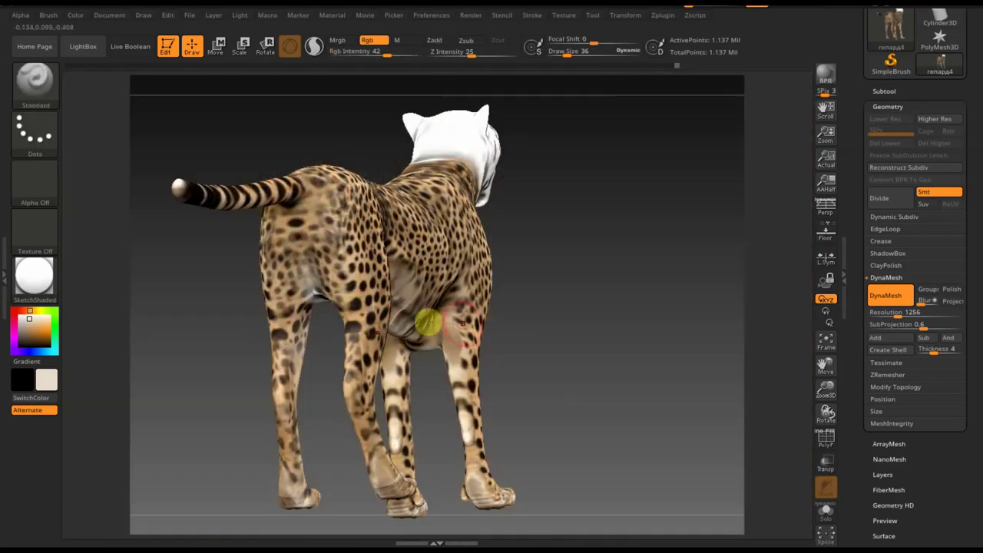
pyautogui.hotkey('shift', 'z')
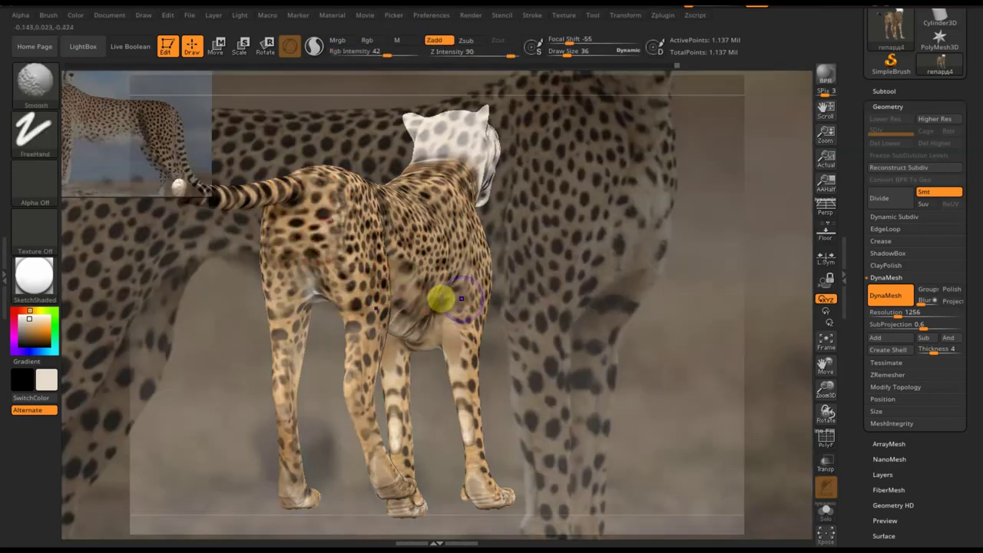
pyautogui.hotkey('shift', 'z')
pyautogui.moveTo(609, 330)
pyautogui.mouseDown()
pyautogui.moveTo(640, 358)
pyautogui.moveTo(616, 341)
pyautogui.mouseUp()
pyautogui.hotkey('shift', 'z')
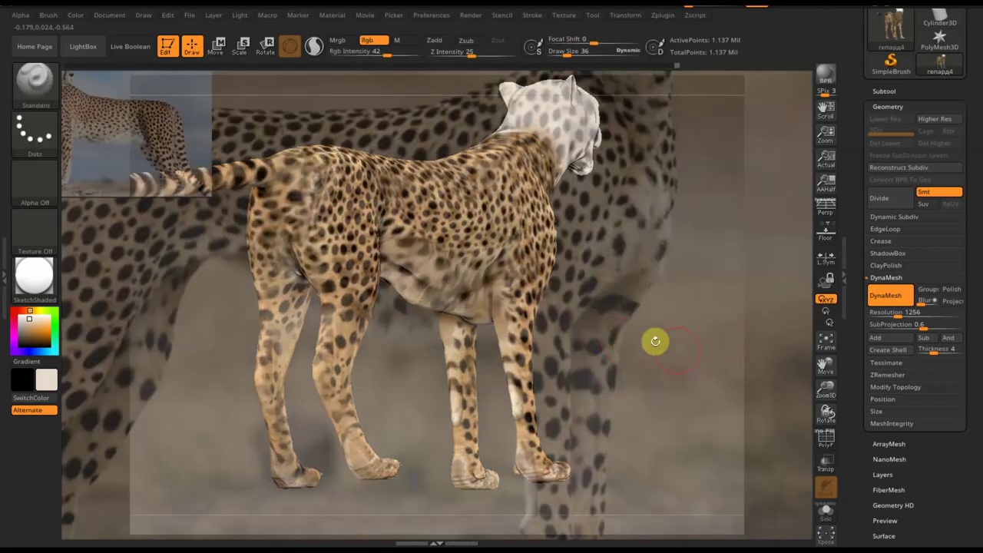
pyautogui.moveTo(684, 351)
pyautogui.mouseDown()
pyautogui.moveTo(656, 382)
pyautogui.moveTo(779, 377)
pyautogui.moveTo(766, 363)
pyautogui.moveTo(807, 410)
pyautogui.moveTo(680, 297)
pyautogui.mouseUp()
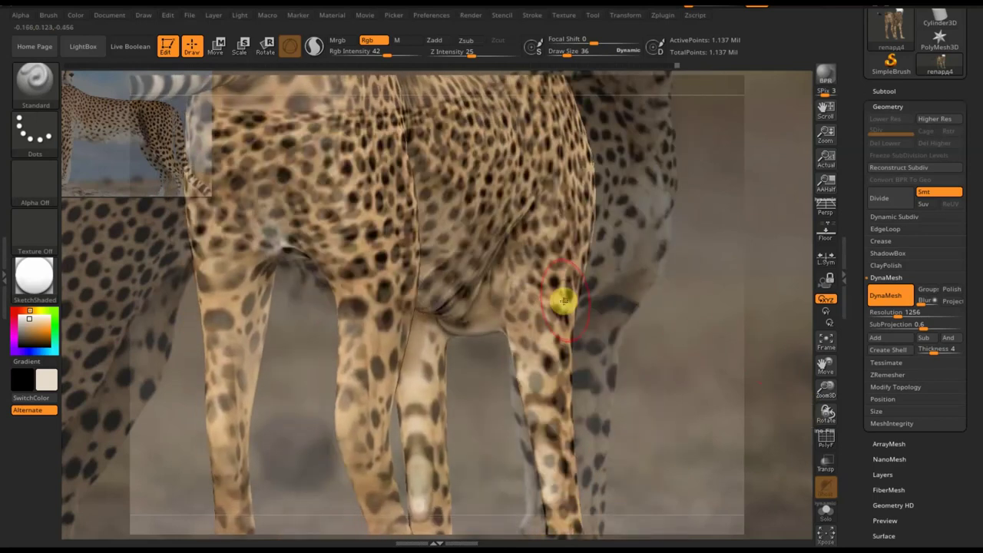
# - Darken the spots along the hind leg, then frame the whole cheetah with F
pyautogui.moveTo(563, 301)
pyautogui.mouseDown()
pyautogui.moveTo(533, 380)
pyautogui.moveTo(553, 478)
pyautogui.mouseUp()
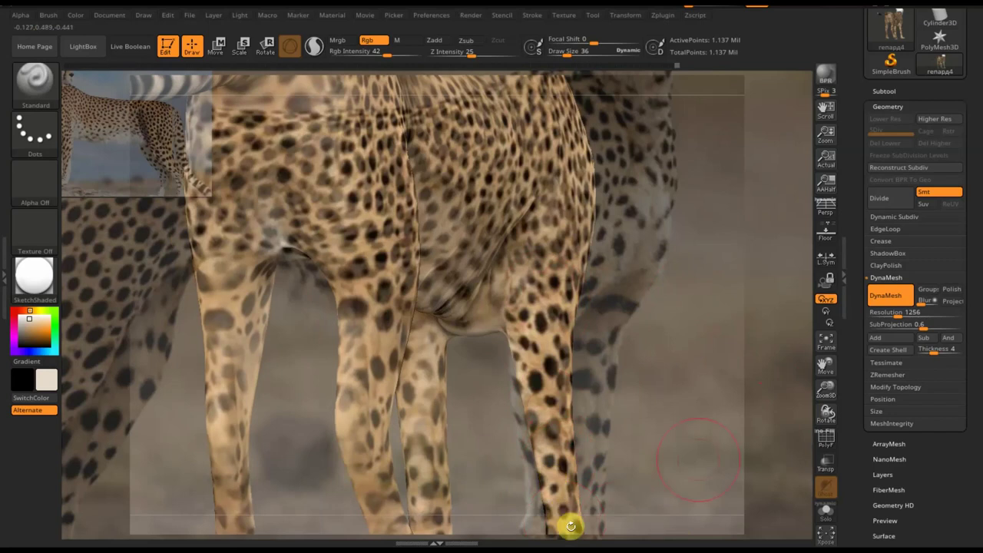
pyautogui.moveTo(572, 526); pyautogui.dragTo(679, 468)
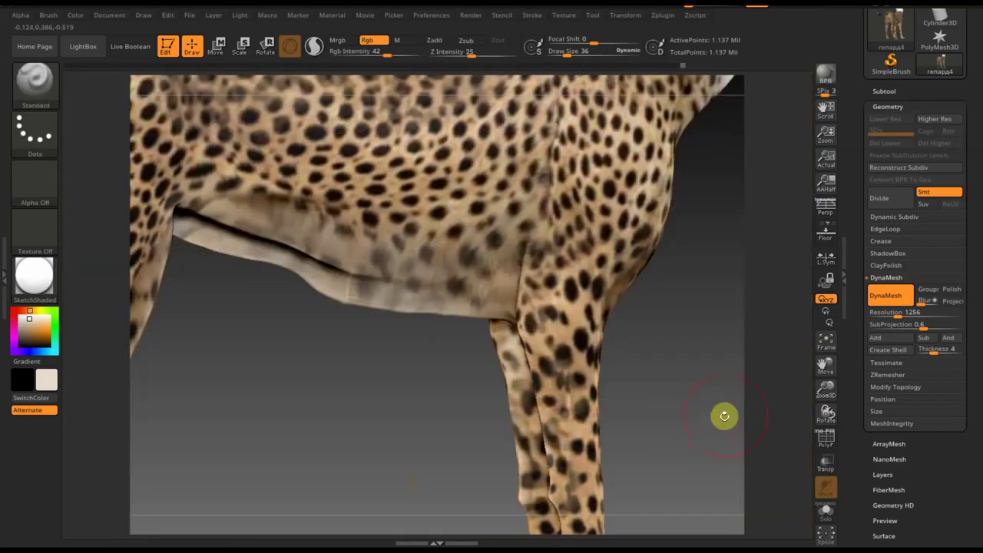
pyautogui.moveTo(724, 416); pyautogui.dragTo(461, 453)
pyautogui.press('f')
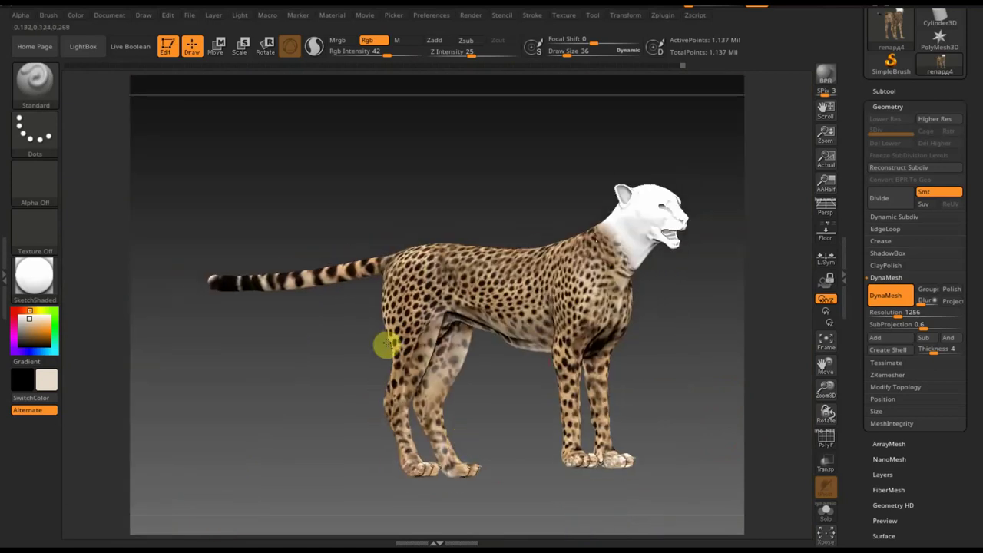
pyautogui.moveTo(673, 340)
pyautogui.mouseDown()
pyautogui.moveTo(641, 358)
pyautogui.moveTo(634, 376)
pyautogui.moveTo(689, 341)
pyautogui.moveTo(663, 351)
pyautogui.moveTo(684, 360)
pyautogui.moveTo(708, 348)
pyautogui.moveTo(590, 367)
pyautogui.moveTo(605, 384)
pyautogui.moveTo(618, 369)
pyautogui.mouseUp()
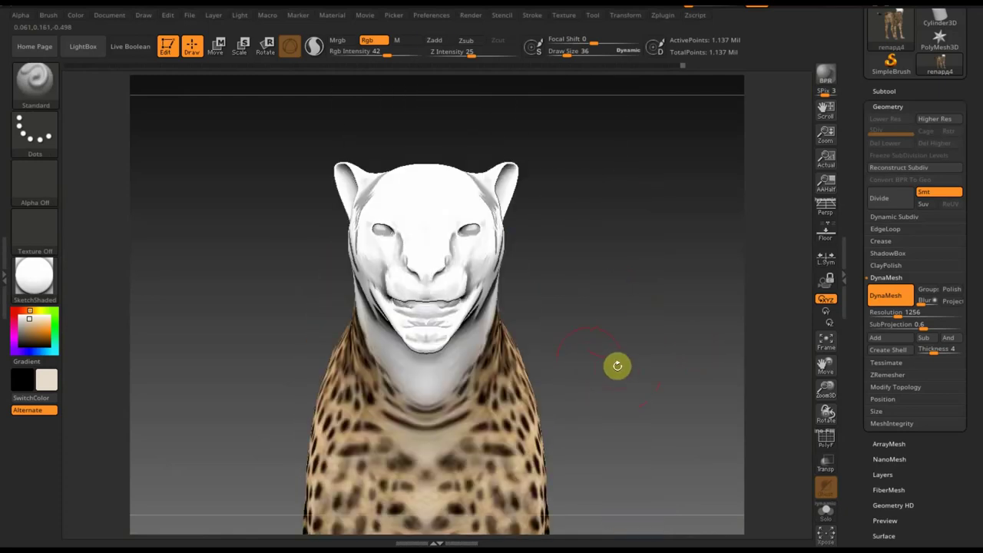
# - Move the reference photo lower-left, enlarge it, and turn the cheetah to face head-on
pyautogui.hotkey('shift', 'z')
pyautogui.press('z')
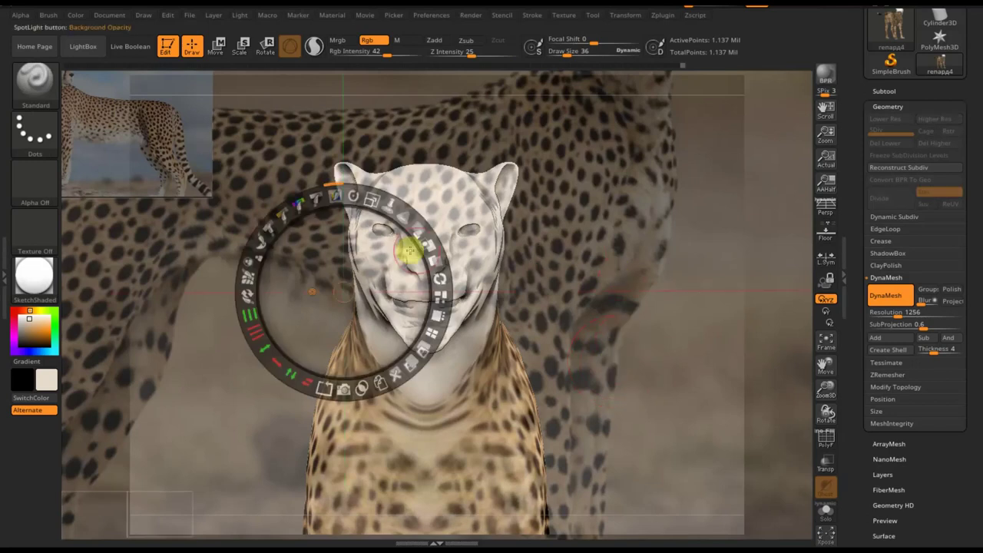
pyautogui.moveTo(408, 248)
pyautogui.mouseDown()
pyautogui.moveTo(356, 328)
pyautogui.moveTo(233, 467)
pyautogui.mouseUp()
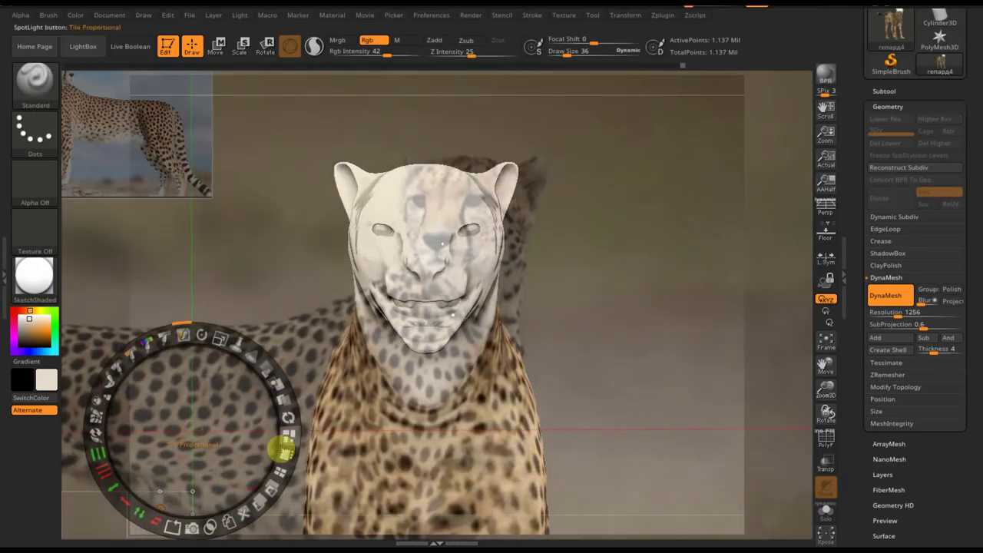
pyautogui.moveTo(222, 335); pyautogui.dragTo(275, 369)
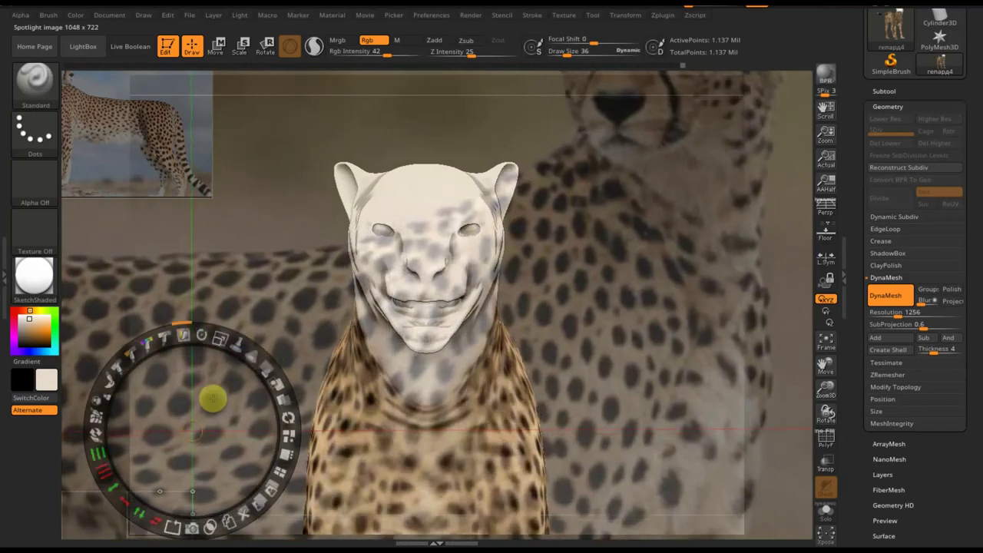
pyautogui.press('z')
pyautogui.moveTo(676, 336); pyautogui.dragTo(662, 345)
pyautogui.moveTo(662, 264)
pyautogui.mouseDown()
pyautogui.moveTo(674, 248)
pyautogui.moveTo(654, 123)
pyautogui.moveTo(735, 233)
pyautogui.moveTo(673, 202)
pyautogui.moveTo(722, 158)
pyautogui.moveTo(709, 147)
pyautogui.moveTo(710, 179)
pyautogui.moveTo(717, 147)
pyautogui.mouseUp()
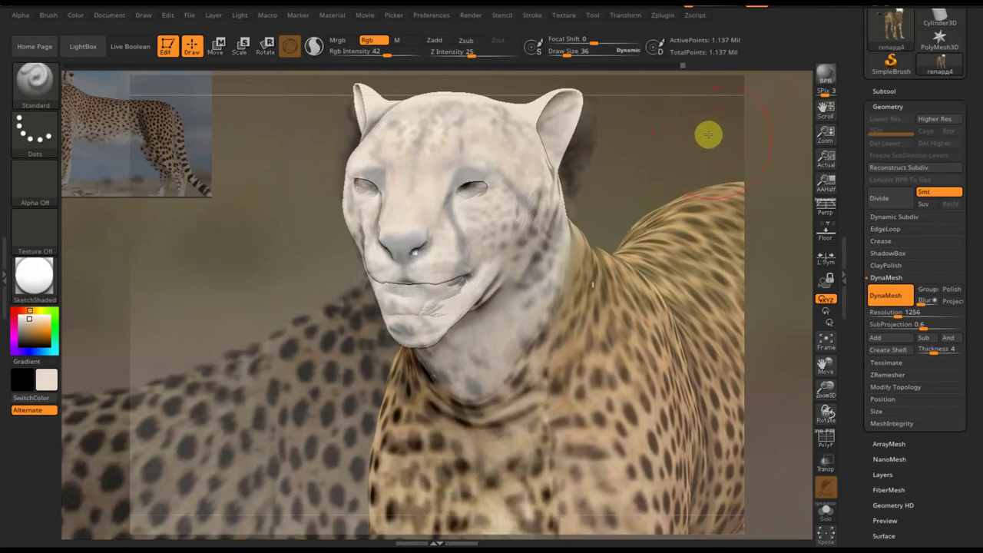
# - Paint orange spotted fur onto the forehead and eyes at Rgb Intensity 100
pyautogui.moveTo(709, 134); pyautogui.dragTo(712, 122)
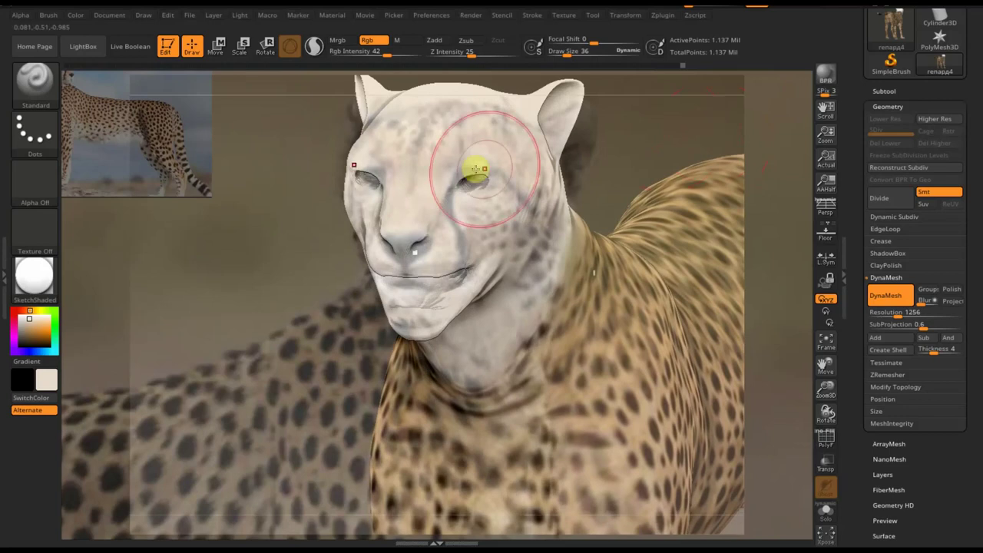
pyautogui.moveTo(478, 171)
pyautogui.mouseDown()
pyautogui.moveTo(467, 193)
pyautogui.moveTo(425, 164)
pyautogui.mouseUp()
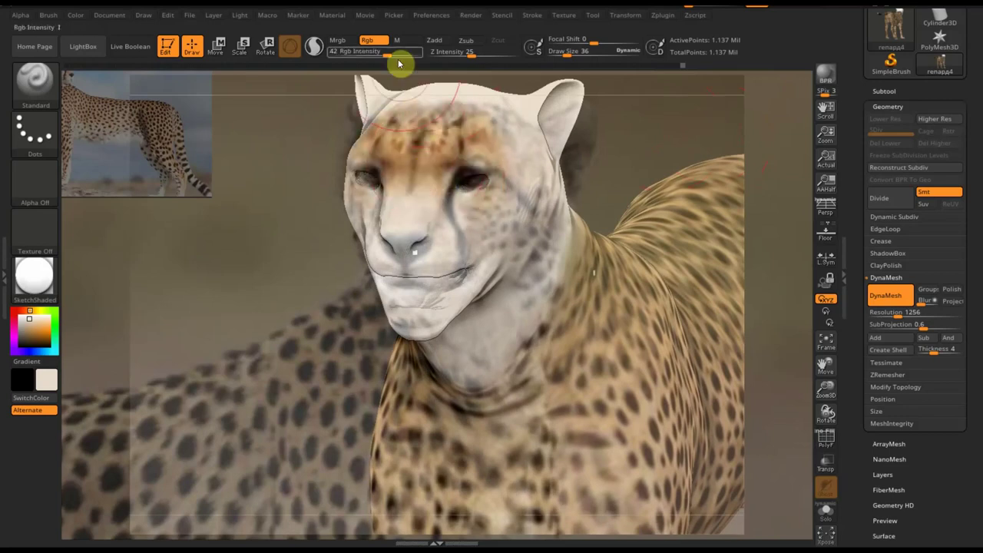
pyautogui.moveTo(402, 59); pyautogui.dragTo(423, 59)
pyautogui.moveTo(479, 110)
pyautogui.mouseDown()
pyautogui.moveTo(491, 99)
pyautogui.moveTo(522, 147)
pyautogui.moveTo(533, 191)
pyautogui.moveTo(561, 212)
pyautogui.moveTo(566, 103)
pyautogui.moveTo(522, 165)
pyautogui.moveTo(551, 158)
pyautogui.moveTo(521, 280)
pyautogui.moveTo(560, 279)
pyautogui.moveTo(507, 355)
pyautogui.moveTo(481, 347)
pyautogui.moveTo(487, 246)
pyautogui.moveTo(411, 226)
pyautogui.moveTo(457, 232)
pyautogui.moveTo(387, 204)
pyautogui.moveTo(402, 169)
pyautogui.moveTo(432, 217)
pyautogui.moveTo(465, 232)
pyautogui.moveTo(468, 138)
pyautogui.moveTo(508, 261)
pyautogui.moveTo(450, 303)
pyautogui.moveTo(511, 251)
pyautogui.mouseUp()
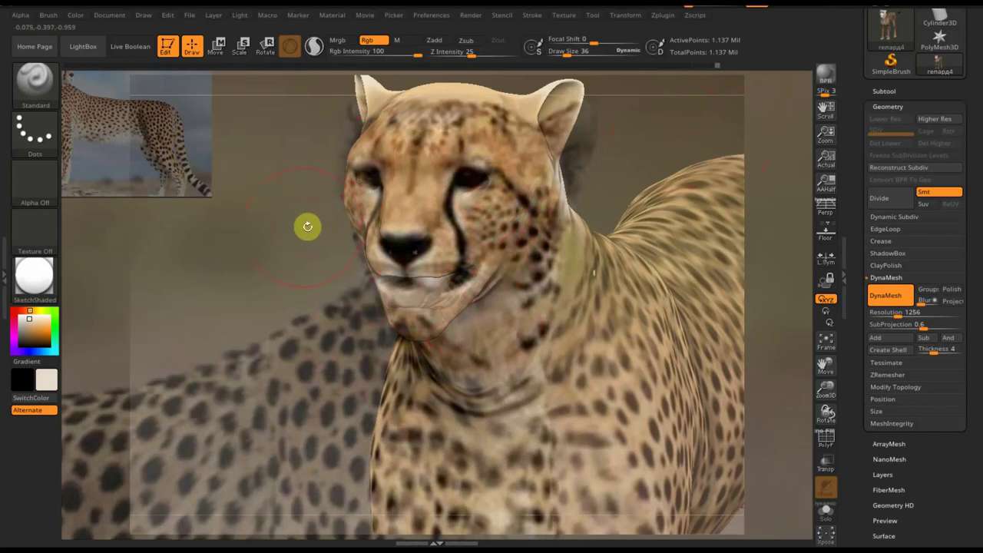
# - Paint dark spots over the pale patch on the cheetah's back
pyautogui.moveTo(307, 224); pyautogui.dragTo(353, 222)
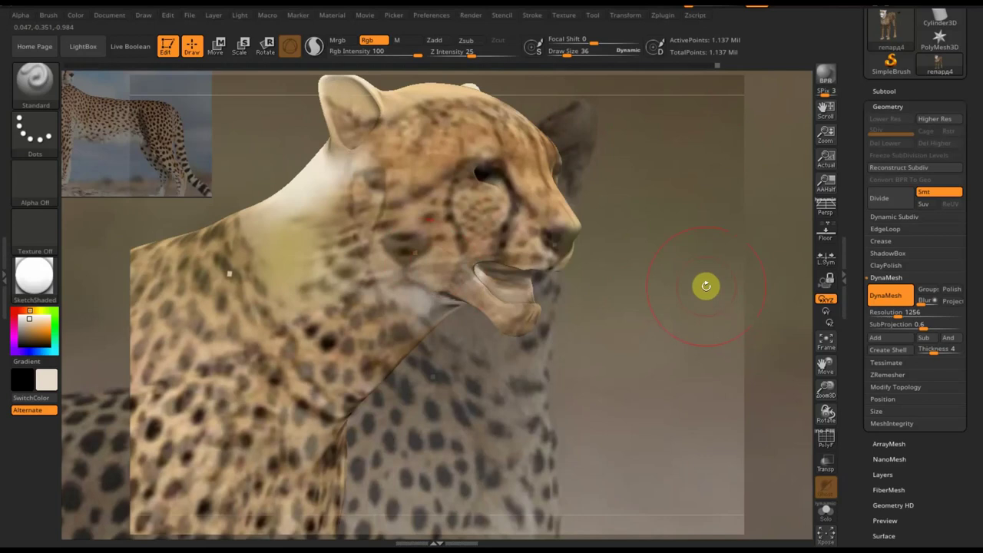
pyautogui.moveTo(706, 286)
pyautogui.mouseDown()
pyautogui.moveTo(741, 435)
pyautogui.moveTo(724, 435)
pyautogui.mouseUp()
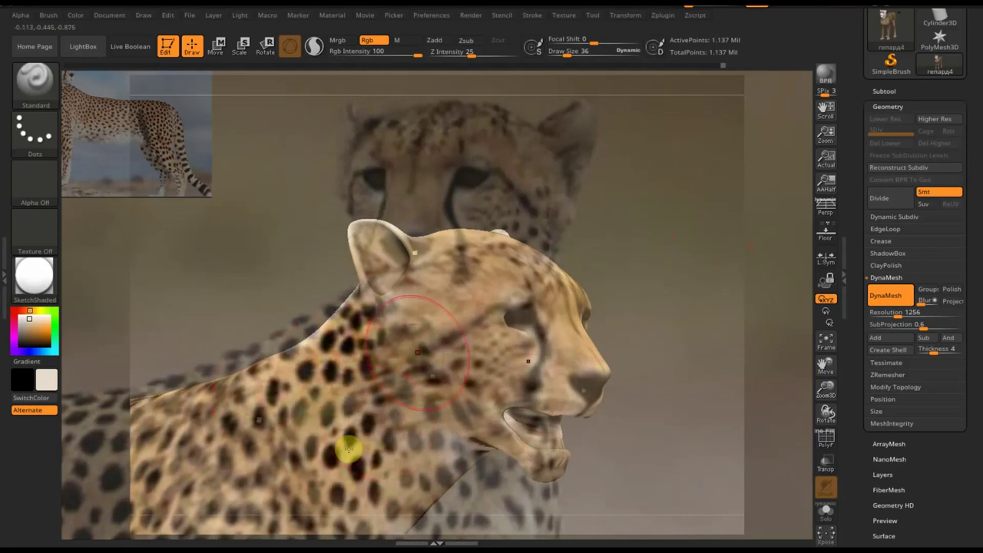
pyautogui.moveTo(650, 404)
pyautogui.mouseDown()
pyautogui.moveTo(663, 333)
pyautogui.moveTo(595, 216)
pyautogui.moveTo(627, 335)
pyautogui.moveTo(652, 347)
pyautogui.moveTo(584, 348)
pyautogui.moveTo(608, 324)
pyautogui.moveTo(617, 256)
pyautogui.moveTo(610, 300)
pyautogui.moveTo(666, 169)
pyautogui.moveTo(540, 291)
pyautogui.mouseUp()
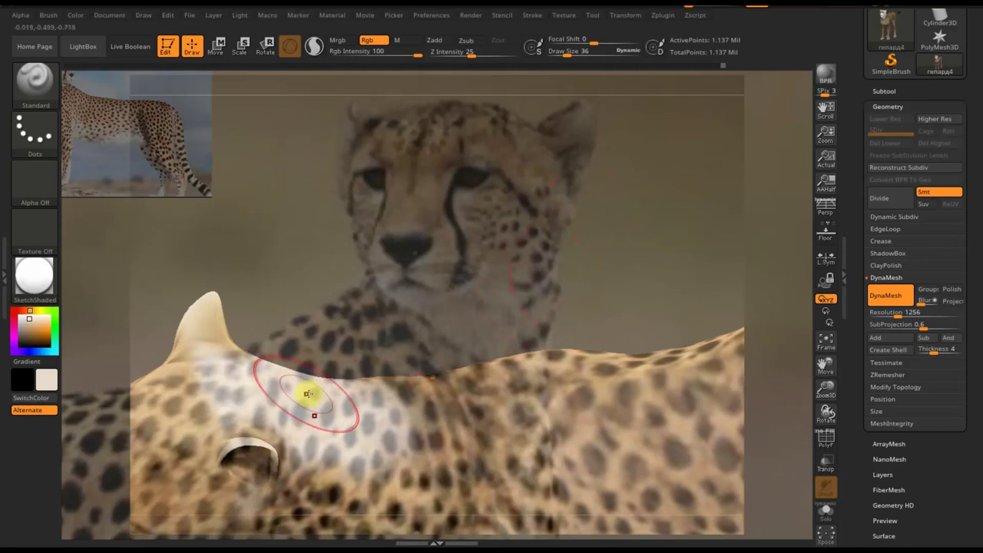
pyautogui.moveTo(307, 394)
pyautogui.mouseDown()
pyautogui.moveTo(397, 463)
pyautogui.moveTo(358, 406)
pyautogui.moveTo(249, 408)
pyautogui.mouseUp()
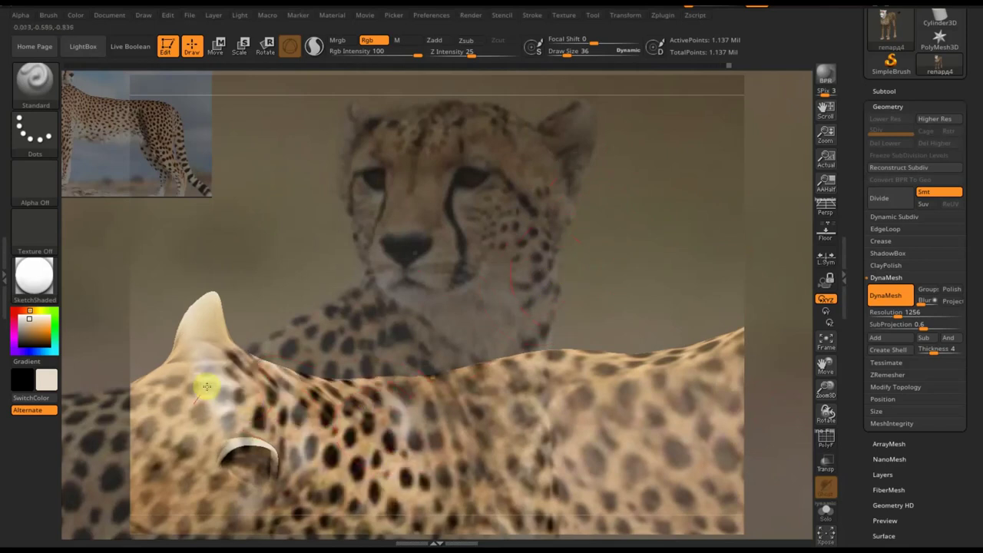
pyautogui.moveTo(204, 454)
pyautogui.mouseDown()
pyautogui.moveTo(233, 292)
pyautogui.moveTo(367, 182)
pyautogui.moveTo(424, 213)
pyautogui.moveTo(537, 149)
pyautogui.mouseUp()
pyautogui.moveTo(577, 189)
pyautogui.mouseDown()
pyautogui.moveTo(653, 146)
pyautogui.moveTo(648, 167)
pyautogui.moveTo(665, 166)
pyautogui.moveTo(673, 73)
pyautogui.moveTo(667, 122)
pyautogui.mouseUp()
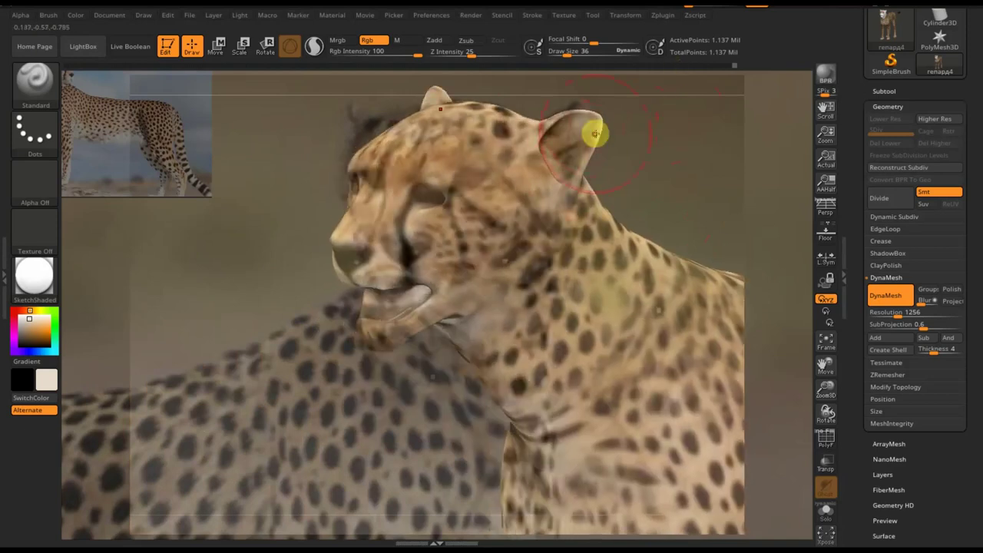
# - Enlarge the brush to 28, orbit around the head and neck, and show the reference photos
pyautogui.moveTo(563, 51); pyautogui.dragTo(567, 49)
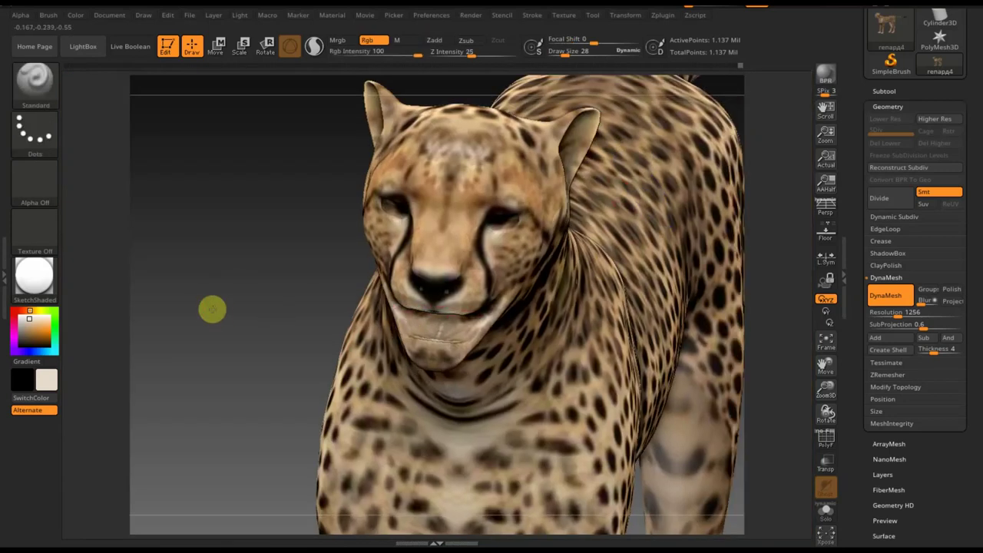
pyautogui.moveTo(210, 307); pyautogui.dragTo(253, 281)
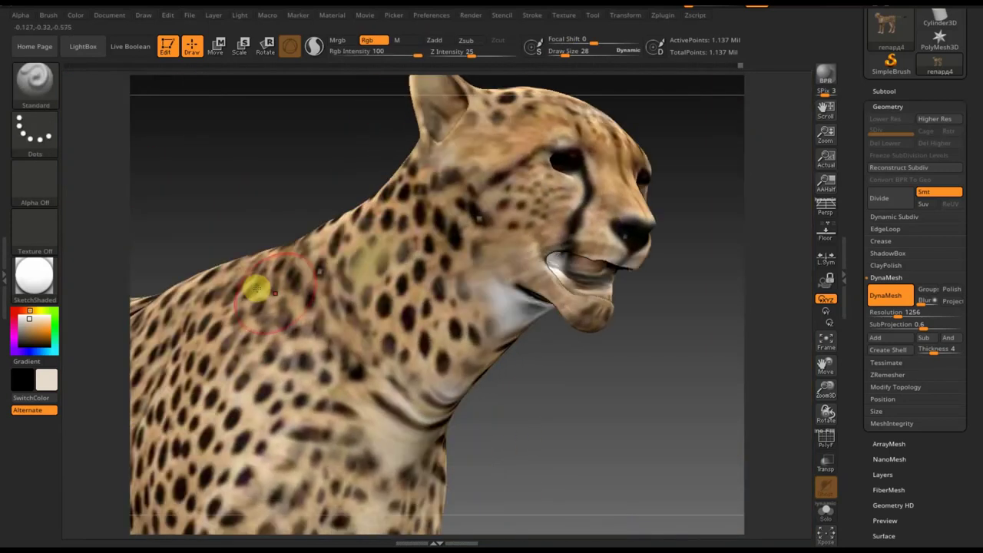
pyautogui.moveTo(576, 412); pyautogui.dragTo(589, 421)
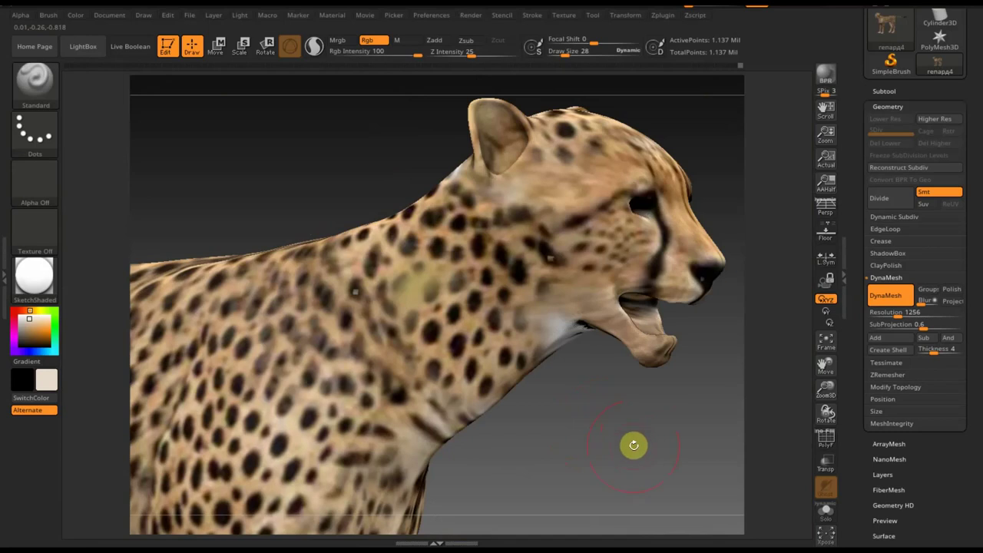
pyautogui.moveTo(633, 445)
pyautogui.mouseDown()
pyautogui.moveTo(676, 518)
pyautogui.moveTo(679, 486)
pyautogui.mouseUp()
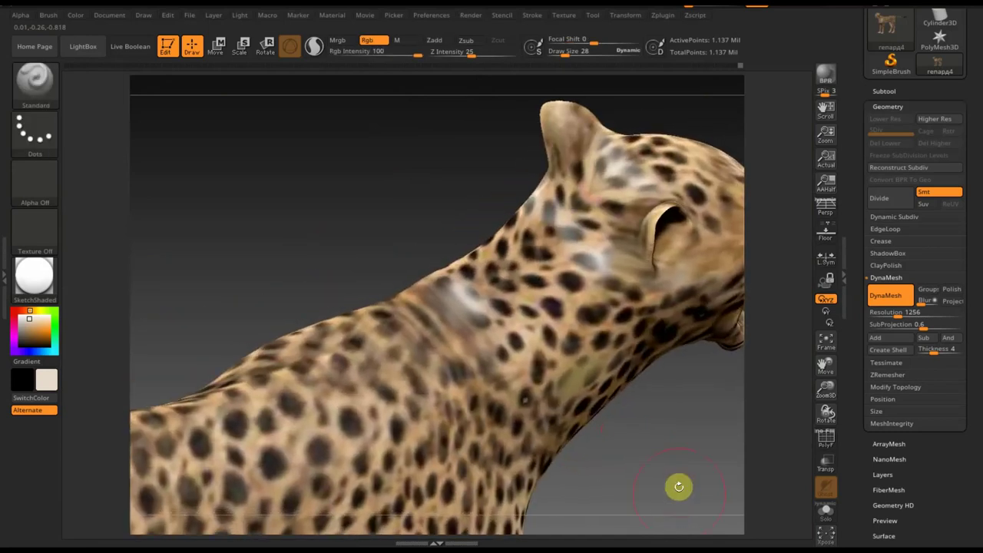
pyautogui.moveTo(643, 460)
pyautogui.mouseDown()
pyautogui.moveTo(656, 450)
pyautogui.moveTo(630, 401)
pyautogui.moveTo(558, 418)
pyautogui.moveTo(607, 448)
pyautogui.mouseUp()
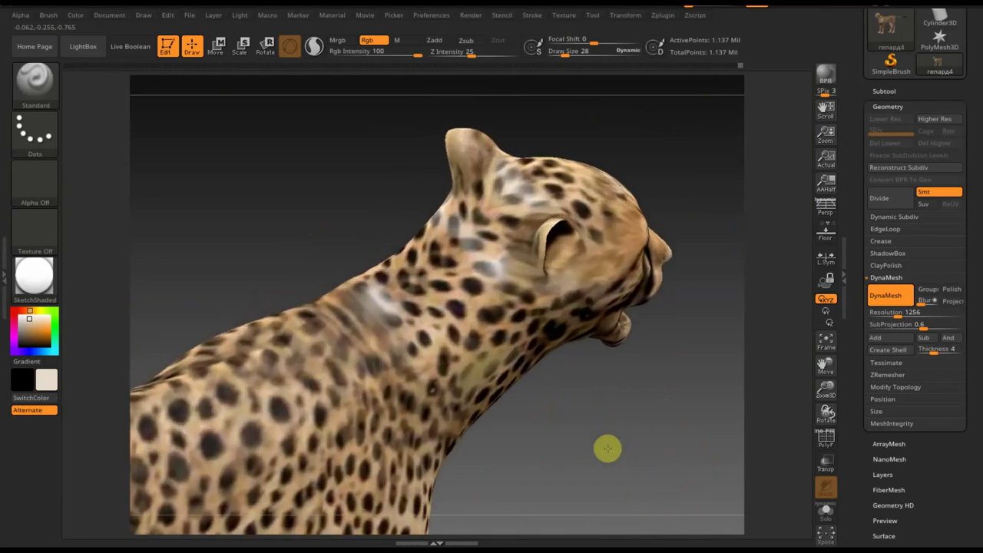
pyautogui.hotkey('shift', 'z')
# - Move the reference photo to the canvas centre and rotate it to match the neck
pyautogui.press('z')
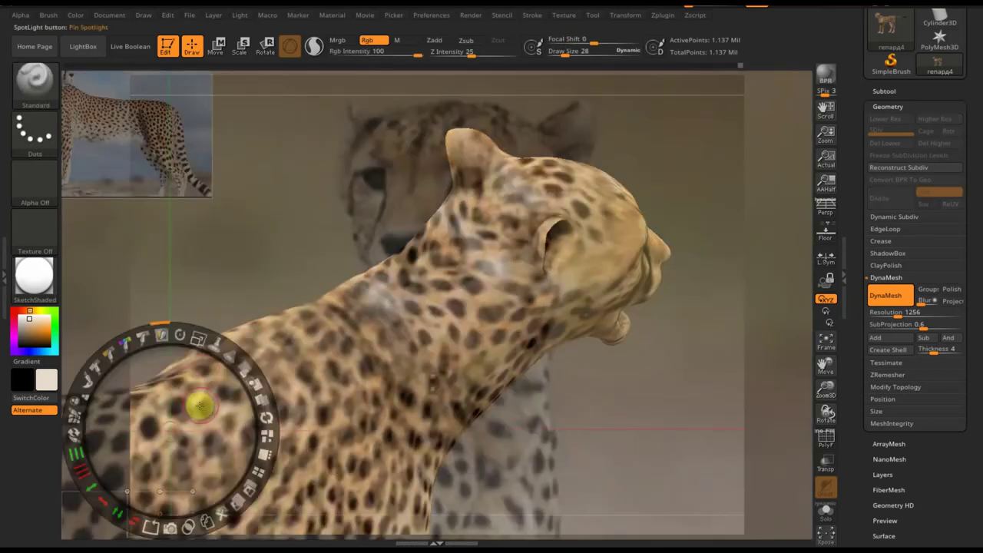
pyautogui.moveTo(200, 405); pyautogui.dragTo(451, 254)
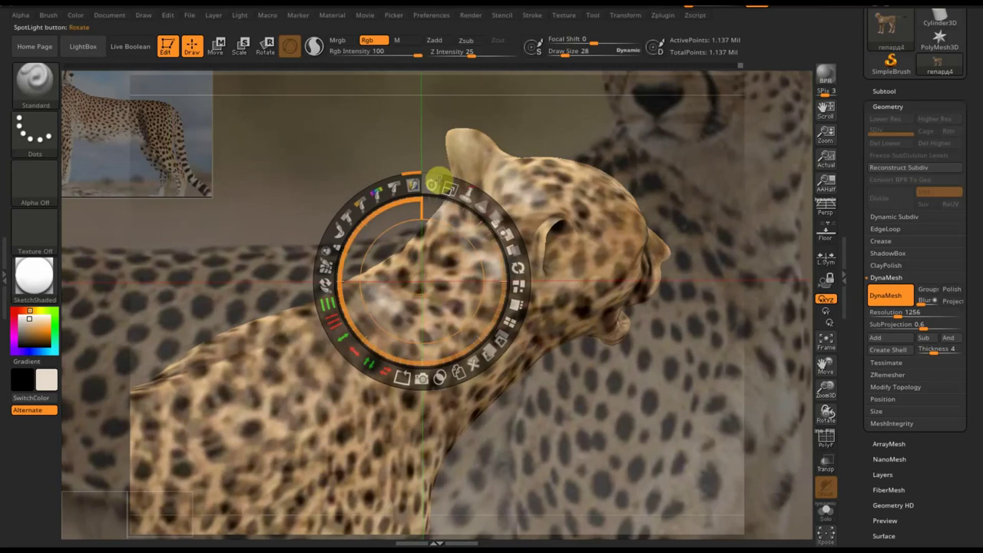
pyautogui.moveTo(437, 181)
pyautogui.mouseDown()
pyautogui.moveTo(389, 149)
pyautogui.moveTo(361, 146)
pyautogui.mouseUp()
pyautogui.press('z')
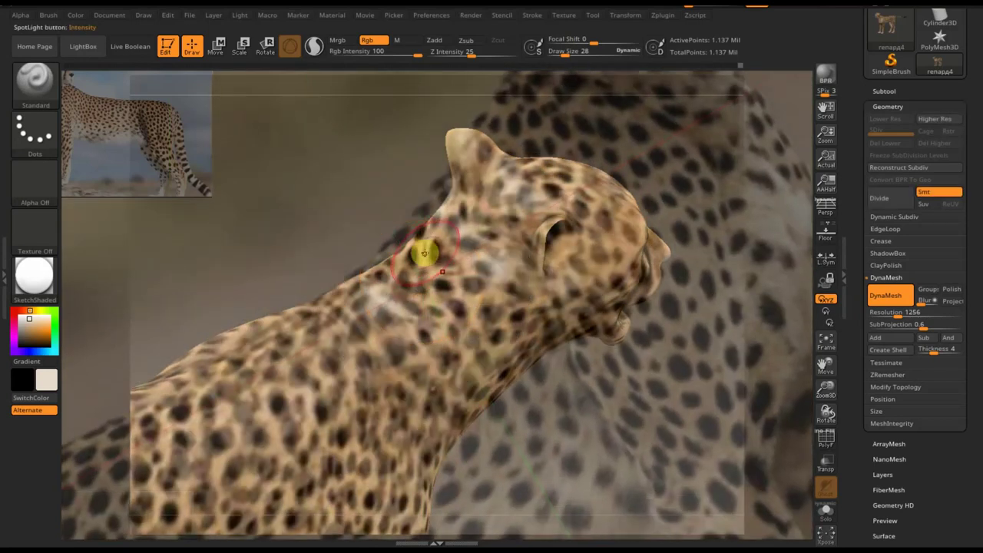
pyautogui.press('z')
pyautogui.moveTo(438, 179)
pyautogui.mouseDown()
pyautogui.moveTo(527, 112)
pyautogui.moveTo(540, 124)
pyautogui.mouseUp()
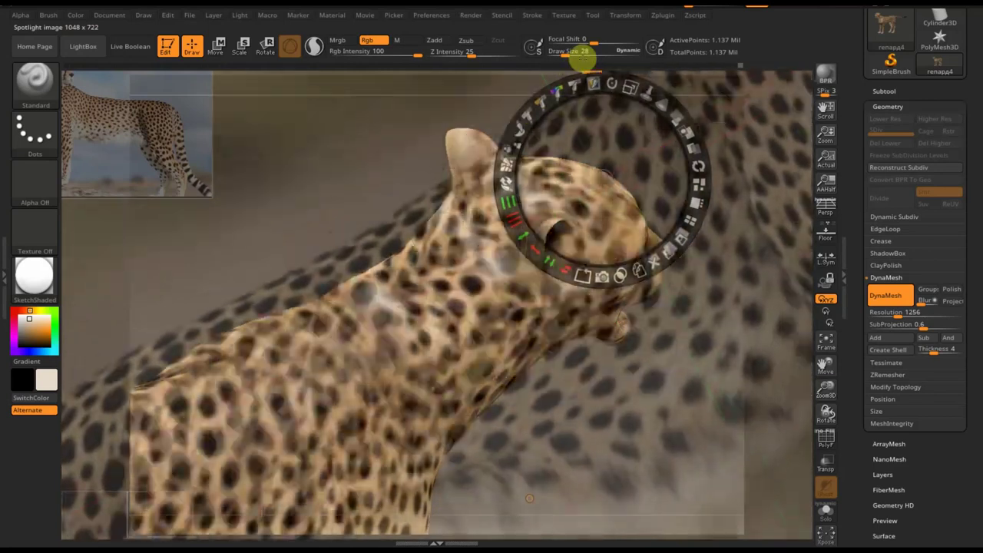
pyautogui.press('z')
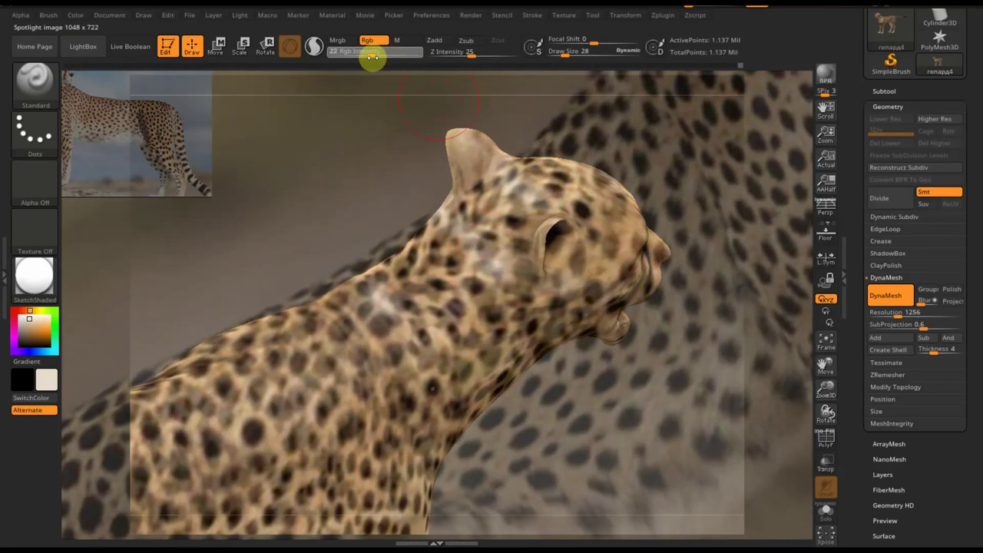
# - Paint clear dark spots over the neck with a larger brush at Rgb Intensity 100
pyautogui.moveTo(576, 51); pyautogui.dragTo(573, 51)
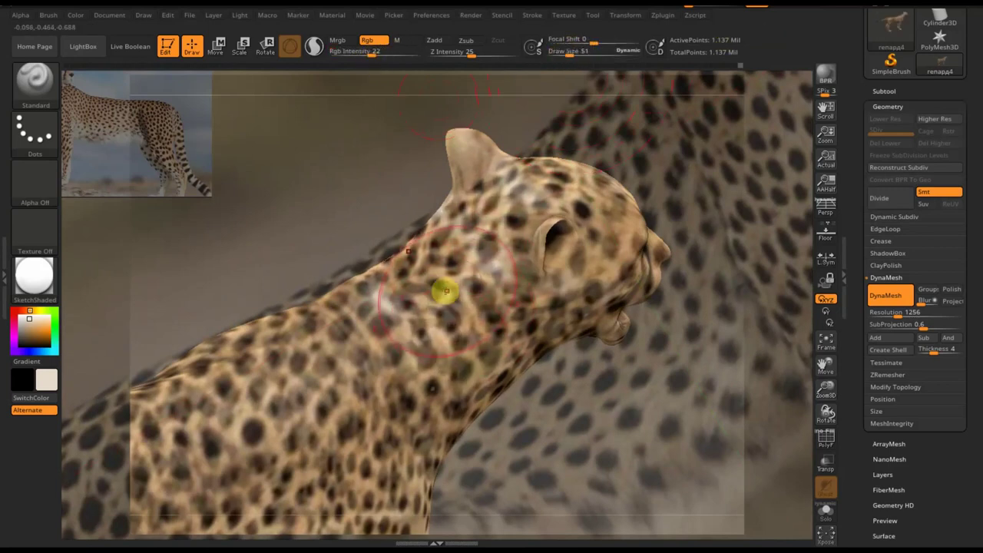
pyautogui.moveTo(445, 291)
pyautogui.mouseDown()
pyautogui.moveTo(340, 340)
pyautogui.moveTo(472, 226)
pyautogui.moveTo(345, 379)
pyautogui.moveTo(376, 366)
pyautogui.mouseUp()
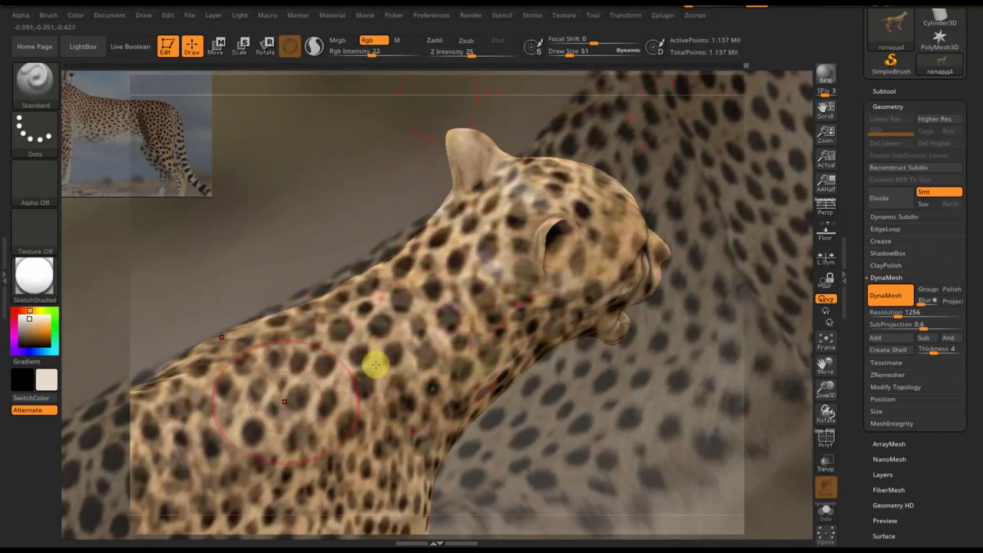
pyautogui.hotkey('shift', 'z')
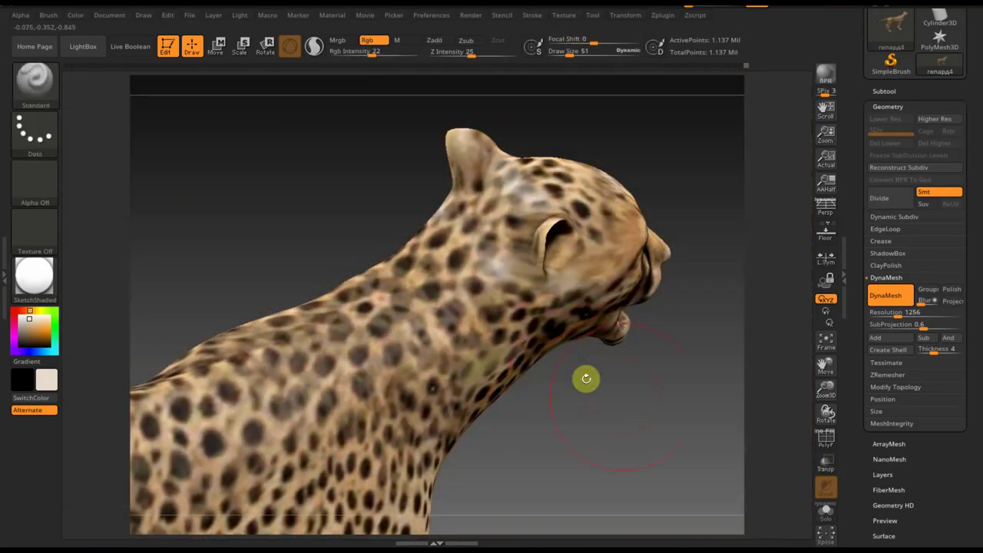
pyautogui.moveTo(586, 378); pyautogui.dragTo(624, 414)
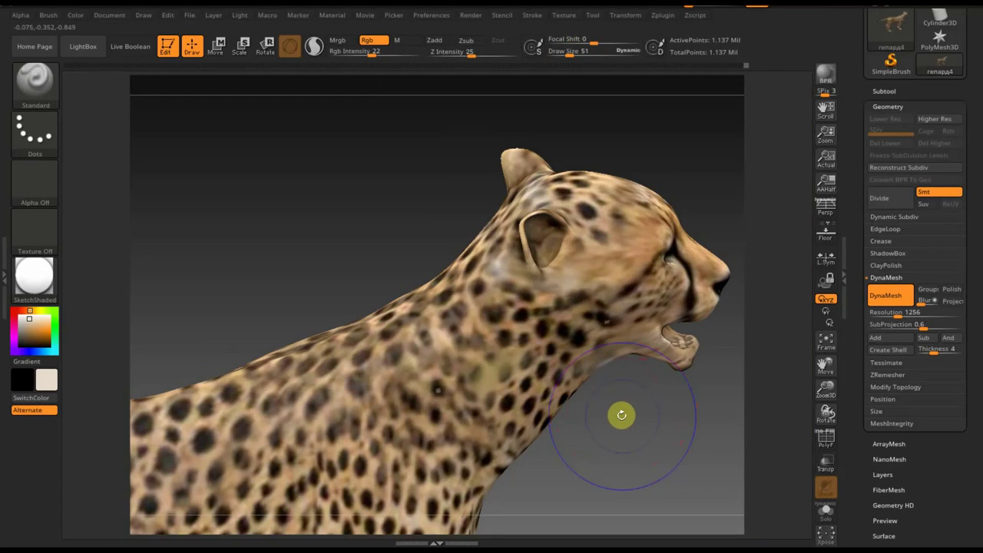
pyautogui.hotkey('shift', 'z')
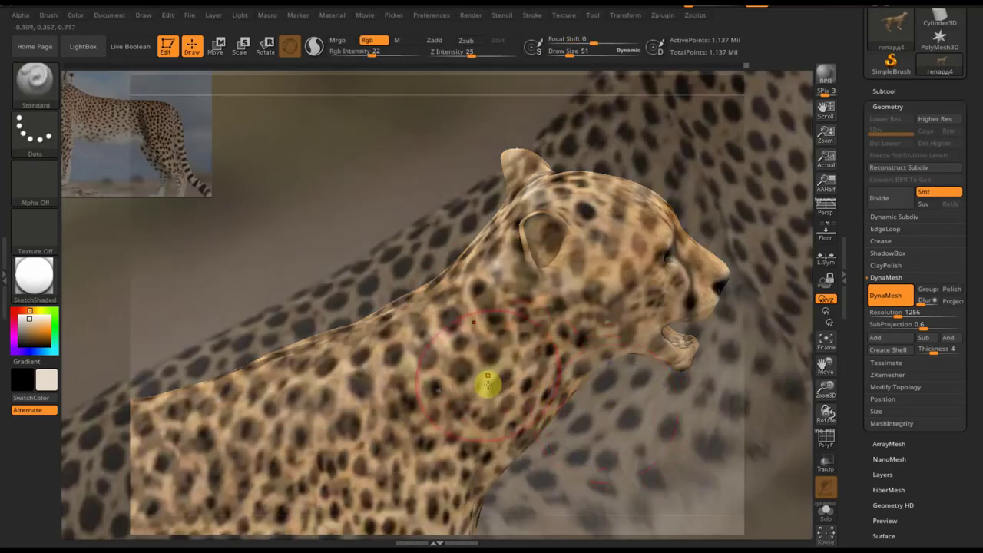
pyautogui.moveTo(370, 53); pyautogui.dragTo(430, 55)
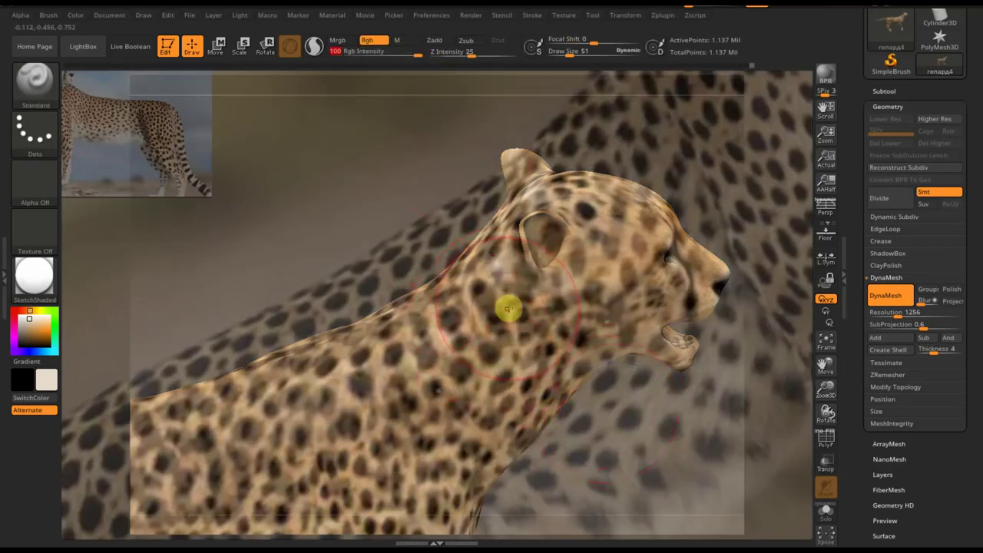
pyautogui.hotkey('shift', 'z')
pyautogui.moveTo(602, 437)
pyautogui.mouseDown()
pyautogui.moveTo(623, 443)
pyautogui.moveTo(606, 454)
pyautogui.moveTo(607, 483)
pyautogui.mouseUp()
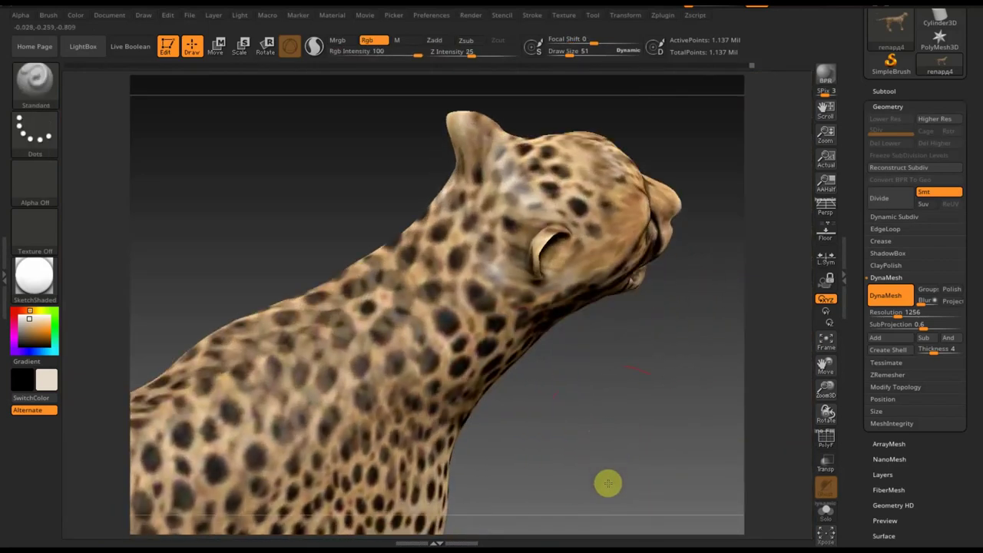
pyautogui.hotkey('shift', 'z')
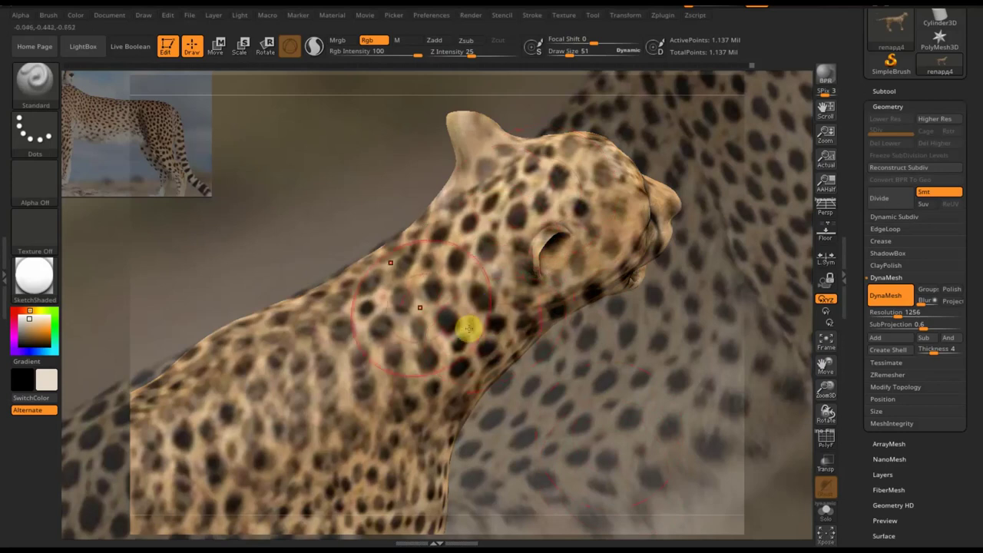
# - Enlarge the reference photo for bigger spots, then smooth the surface and inspect the painted neck
pyautogui.press('z')
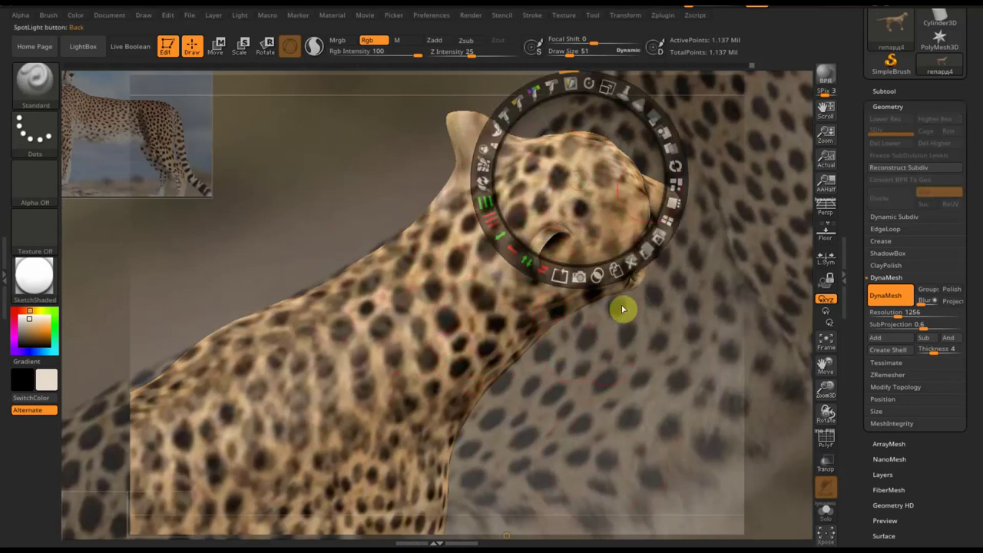
pyautogui.moveTo(618, 82)
pyautogui.mouseDown()
pyautogui.moveTo(616, 96)
pyautogui.moveTo(528, 92)
pyautogui.moveTo(545, 108)
pyautogui.moveTo(505, 219)
pyautogui.moveTo(510, 187)
pyautogui.moveTo(472, 202)
pyautogui.moveTo(427, 198)
pyautogui.mouseUp()
pyautogui.press('z')
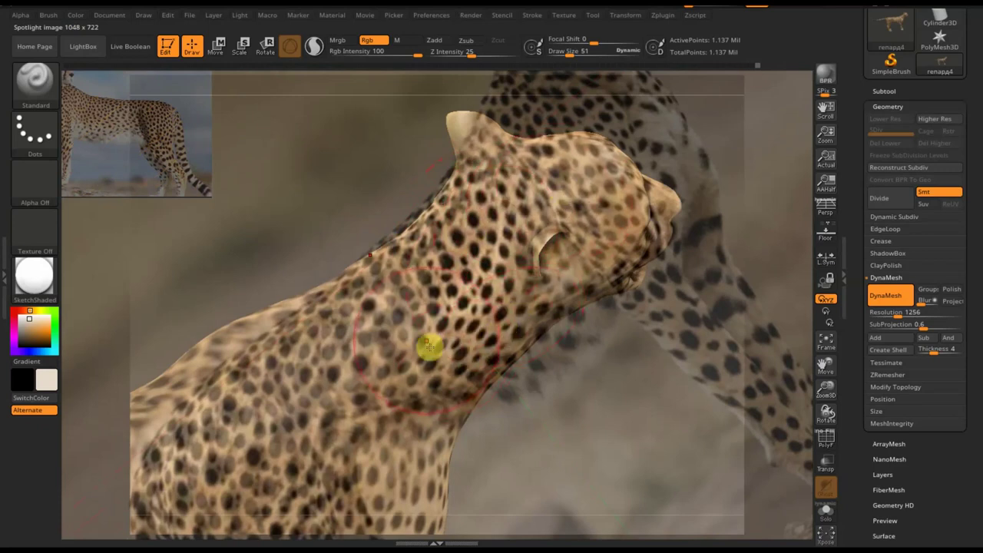
pyautogui.press('z')
pyautogui.hotkey('shift', 'z')
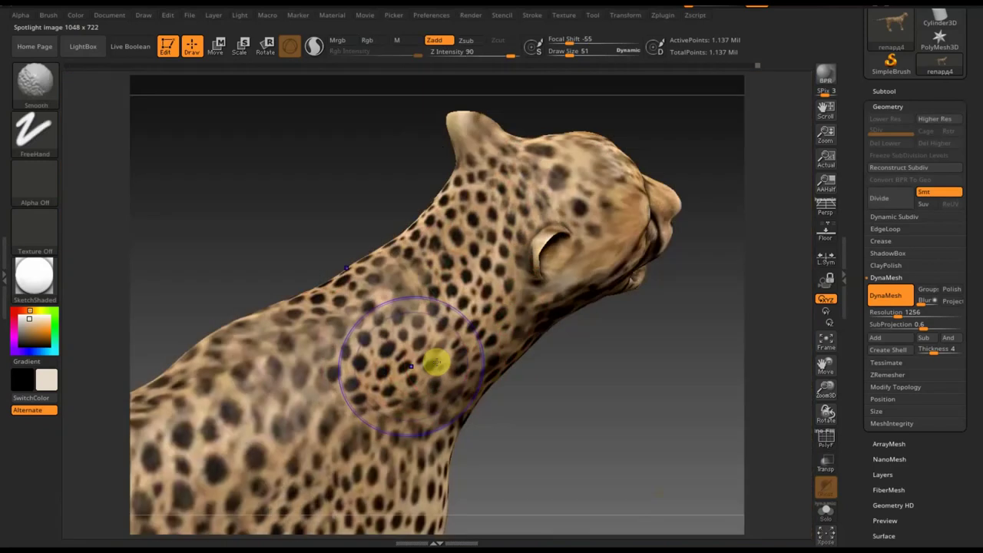
pyautogui.moveTo(537, 404)
pyautogui.mouseDown()
pyautogui.moveTo(603, 413)
pyautogui.moveTo(606, 397)
pyautogui.moveTo(623, 423)
pyautogui.mouseUp()
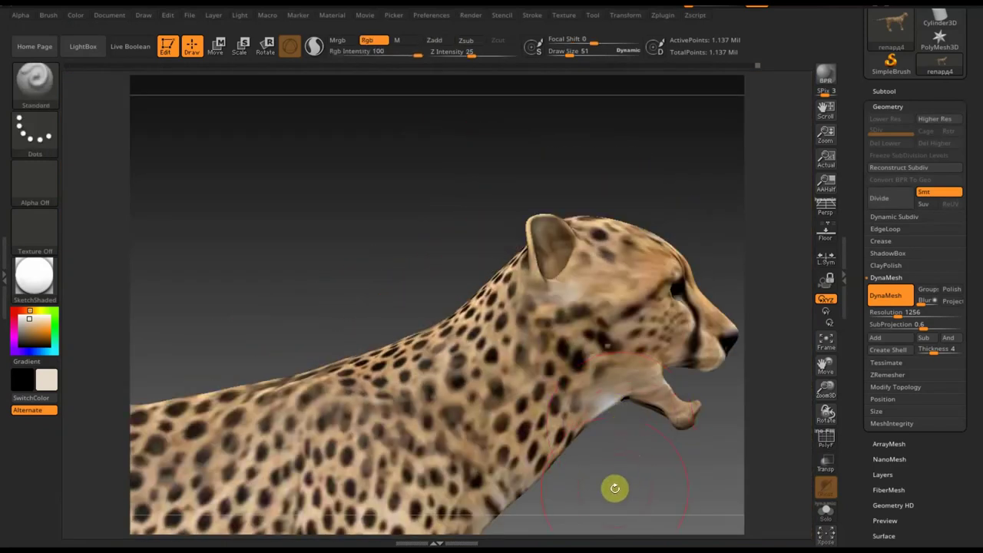
pyautogui.moveTo(615, 488)
pyautogui.mouseDown()
pyautogui.moveTo(608, 382)
pyautogui.moveTo(600, 390)
pyautogui.moveTo(573, 355)
pyautogui.moveTo(570, 264)
pyautogui.mouseUp()
pyautogui.press('shift')
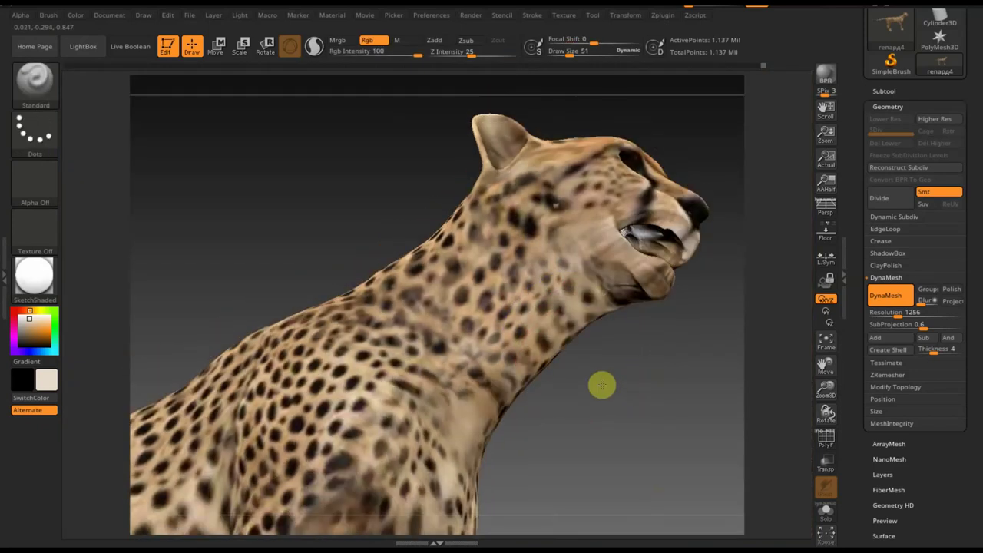
pyautogui.moveTo(603, 384)
pyautogui.mouseDown()
pyautogui.moveTo(597, 307)
pyautogui.moveTo(623, 344)
pyautogui.moveTo(617, 401)
pyautogui.mouseUp()
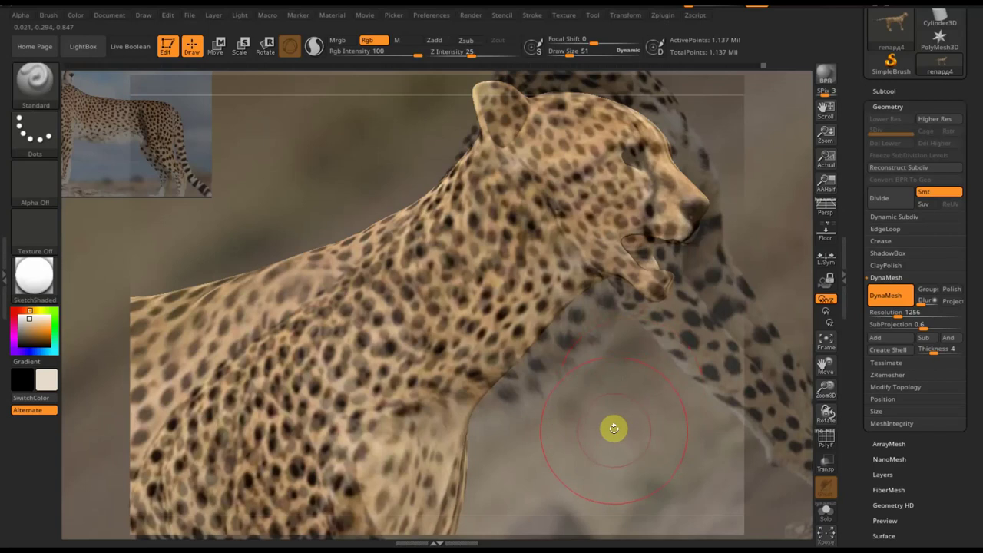
pyautogui.hotkey('shift', 'z')
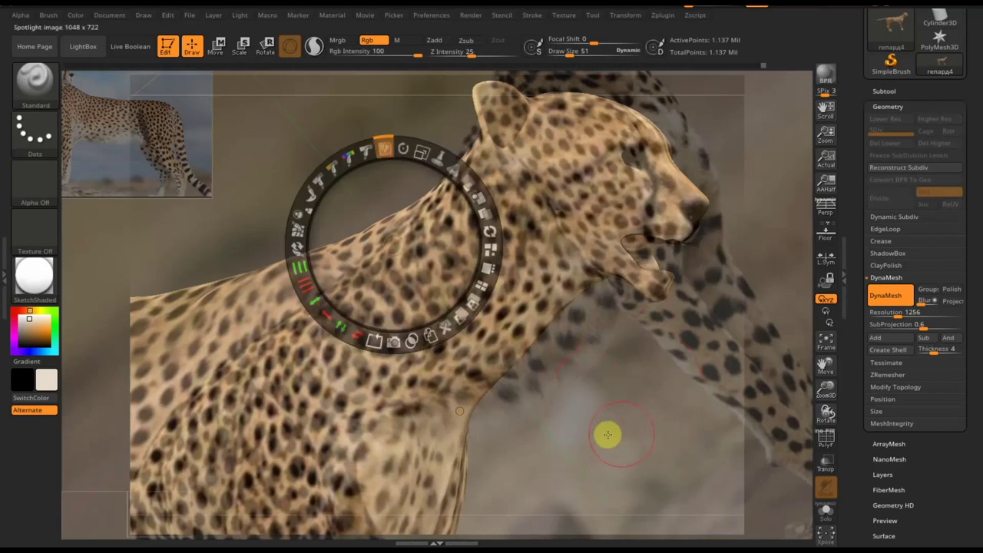
pyautogui.hotkey('shift', 'z')
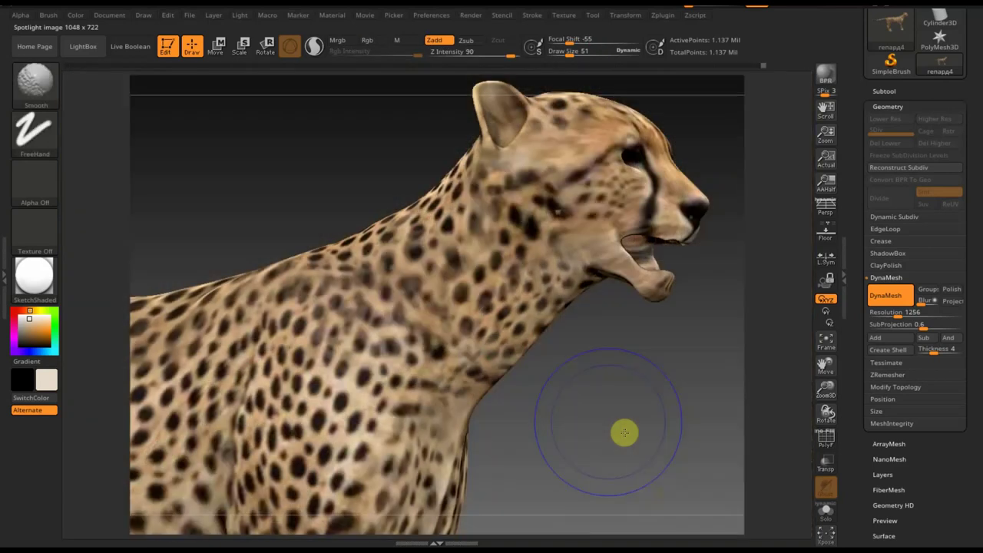
# - Frame the cheetah, show the reference photo and rotate it back upright
pyautogui.press('f')
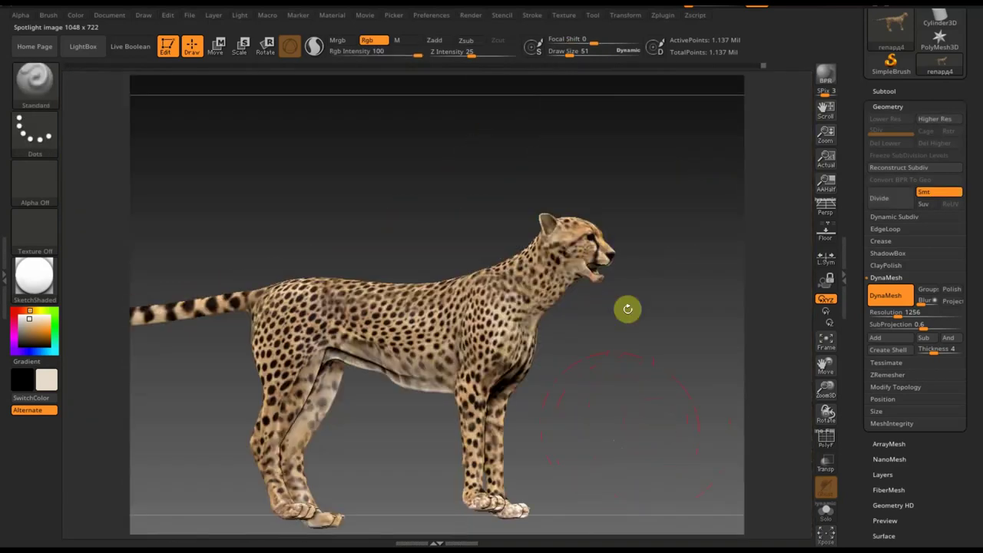
pyautogui.moveTo(628, 307)
pyautogui.mouseDown()
pyautogui.moveTo(648, 374)
pyautogui.moveTo(610, 397)
pyautogui.moveTo(622, 393)
pyautogui.mouseUp()
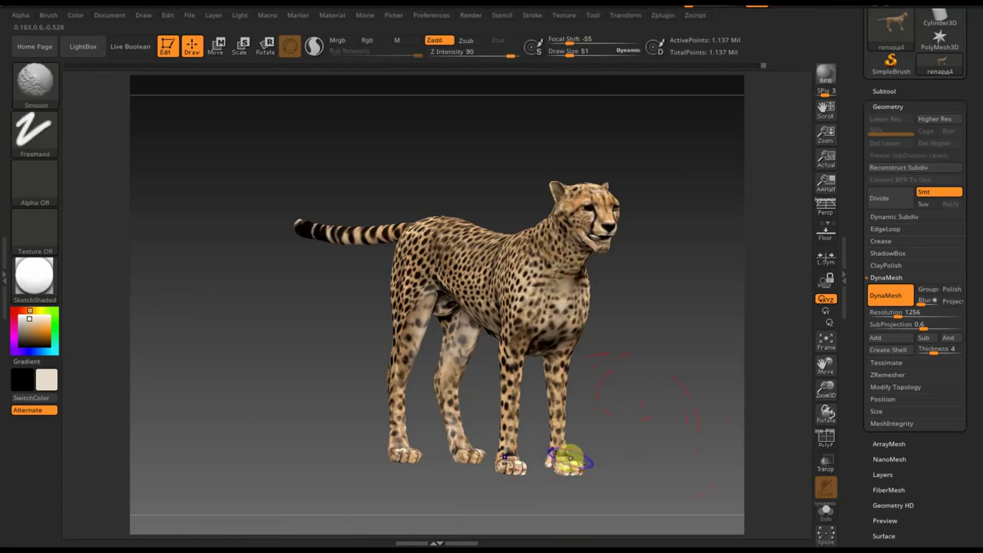
pyautogui.hotkey('shift', 'z')
pyautogui.press('z')
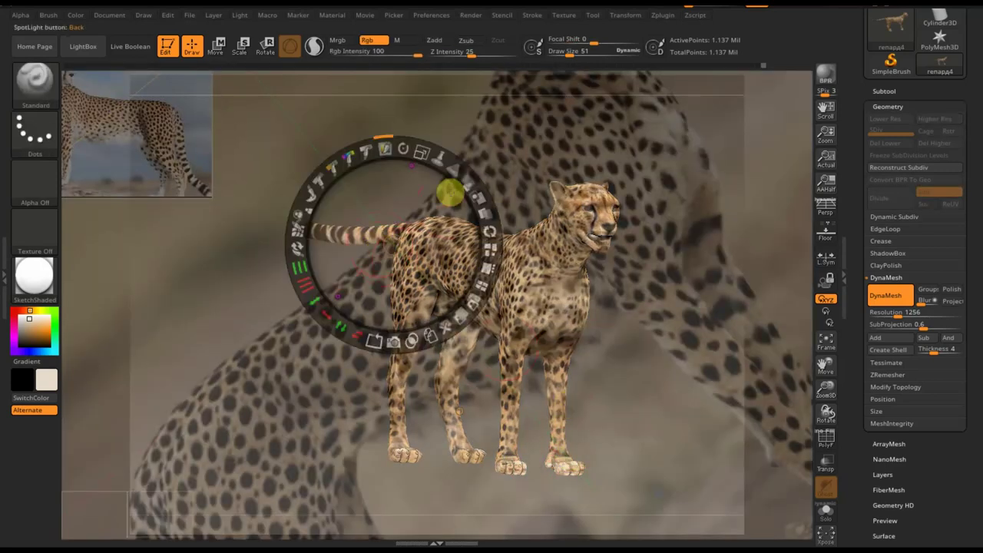
pyautogui.moveTo(422, 152); pyautogui.dragTo(345, 138)
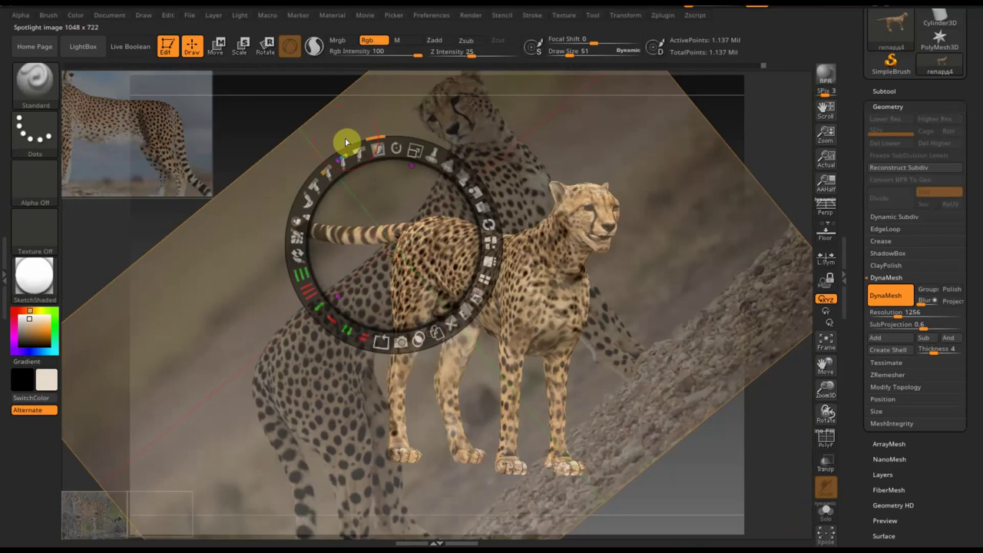
pyautogui.click(393, 151)
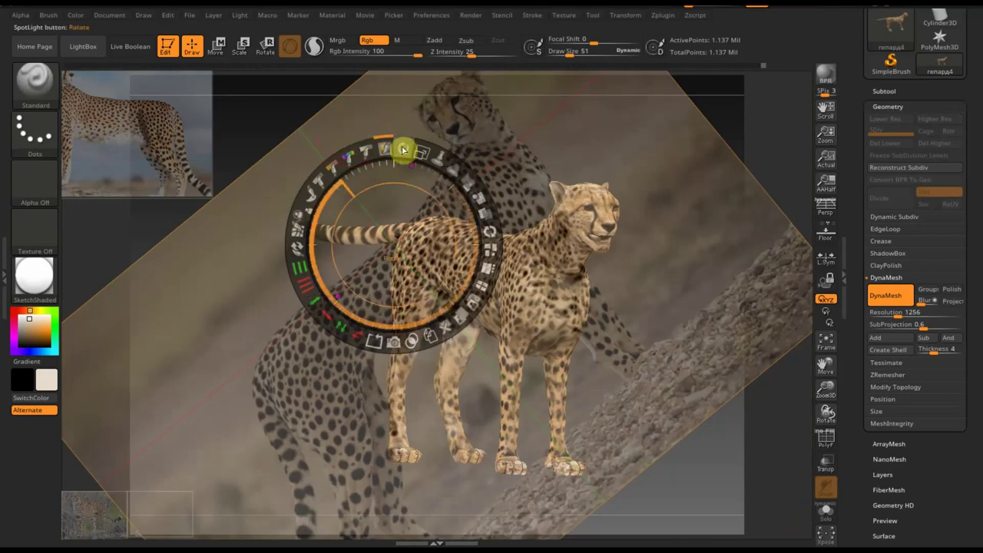
pyautogui.moveTo(402, 147); pyautogui.dragTo(461, 179)
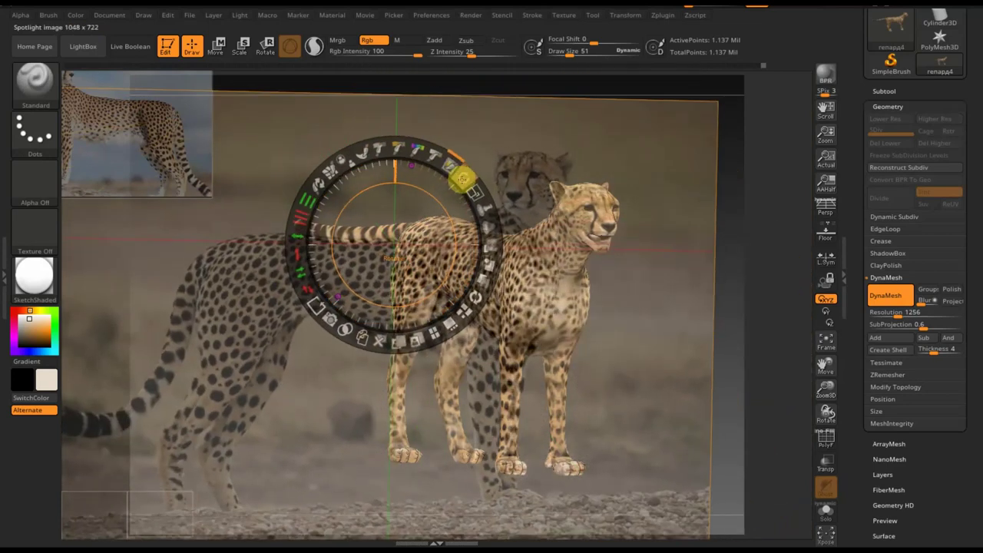
# - Scale the reference photo to fill the view and turn the model to face front
pyautogui.click(466, 197)
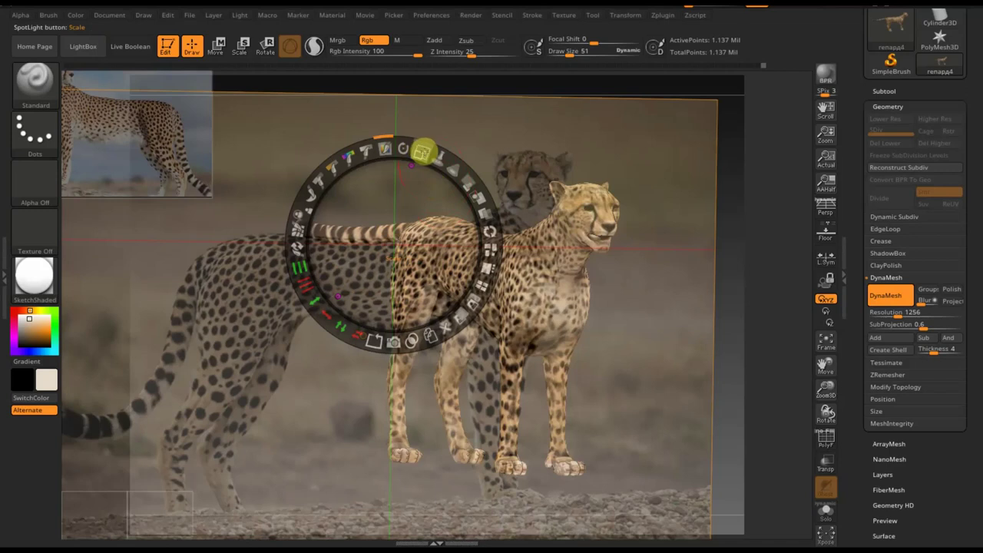
pyautogui.moveTo(428, 157)
pyautogui.mouseDown()
pyautogui.moveTo(472, 172)
pyautogui.moveTo(545, 266)
pyautogui.moveTo(468, 245)
pyautogui.moveTo(278, 328)
pyautogui.moveTo(198, 341)
pyautogui.mouseUp()
pyautogui.press('z')
pyautogui.moveTo(692, 313)
pyautogui.mouseDown()
pyautogui.moveTo(659, 307)
pyautogui.moveTo(713, 225)
pyautogui.moveTo(757, 208)
pyautogui.mouseUp()
pyautogui.moveTo(764, 164)
pyautogui.mouseDown()
pyautogui.moveTo(610, 158)
pyautogui.moveTo(622, 174)
pyautogui.moveTo(652, 173)
pyautogui.moveTo(643, 171)
pyautogui.moveTo(675, 137)
pyautogui.moveTo(654, 146)
pyautogui.mouseUp()
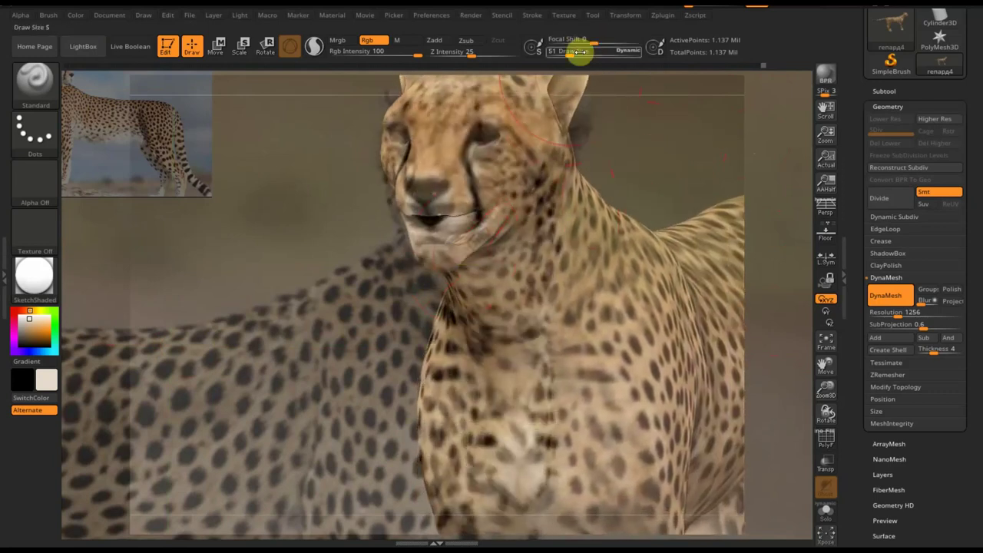
# - Smooth the chin and throat at brush size 23 with the photo hidden
pyautogui.moveTo(580, 52); pyautogui.dragTo(577, 53)
pyautogui.moveTo(467, 247); pyautogui.dragTo(468, 267)
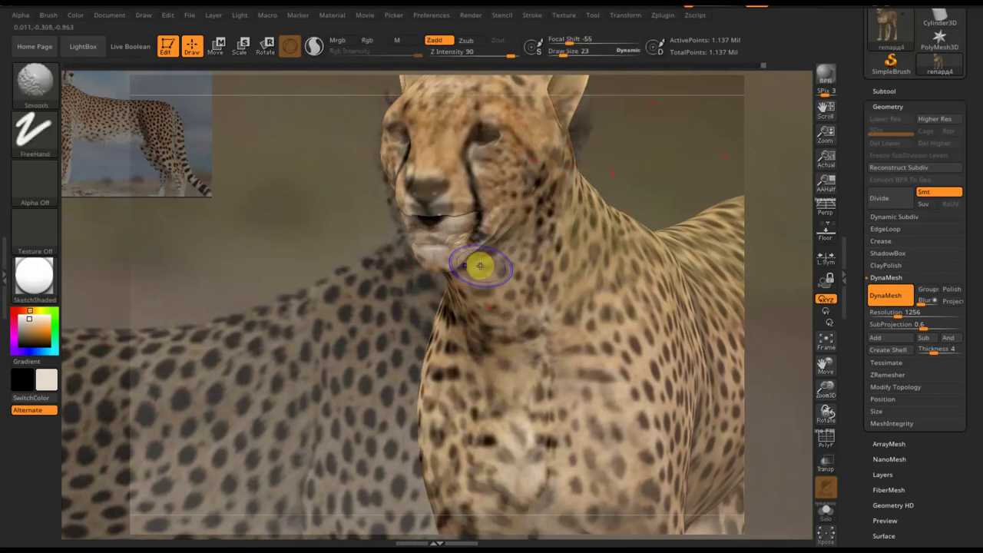
pyautogui.hotkey('shift', 'z')
pyautogui.moveTo(362, 294)
pyautogui.mouseDown(button='right')
pyautogui.moveTo(382, 297)
pyautogui.moveTo(378, 275)
pyautogui.moveTo(435, 224)
pyautogui.mouseUp(button='right')
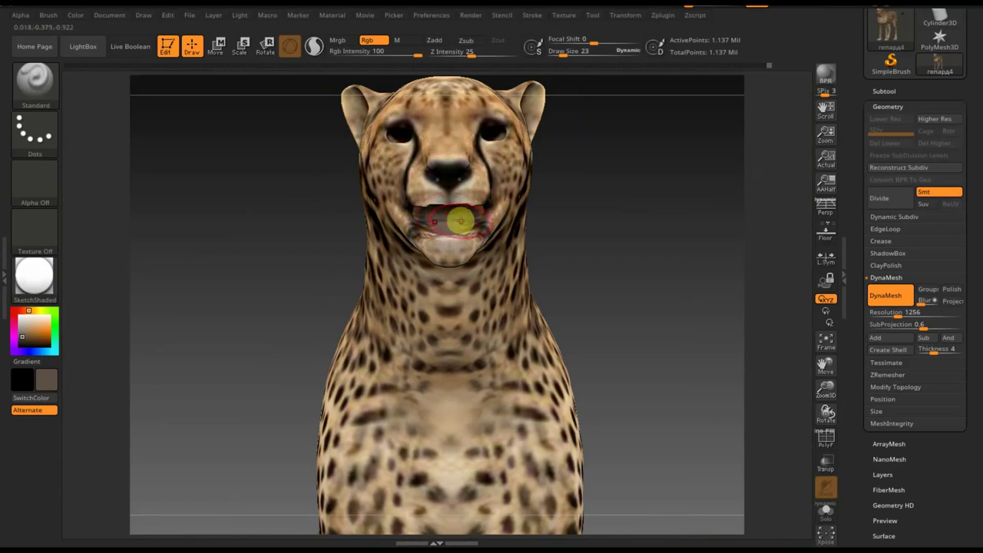
# - Paint the inside of the mouth darker at brush size 12, then finer
pyautogui.moveTo(607, 235); pyautogui.dragTo(606, 175, button='right')
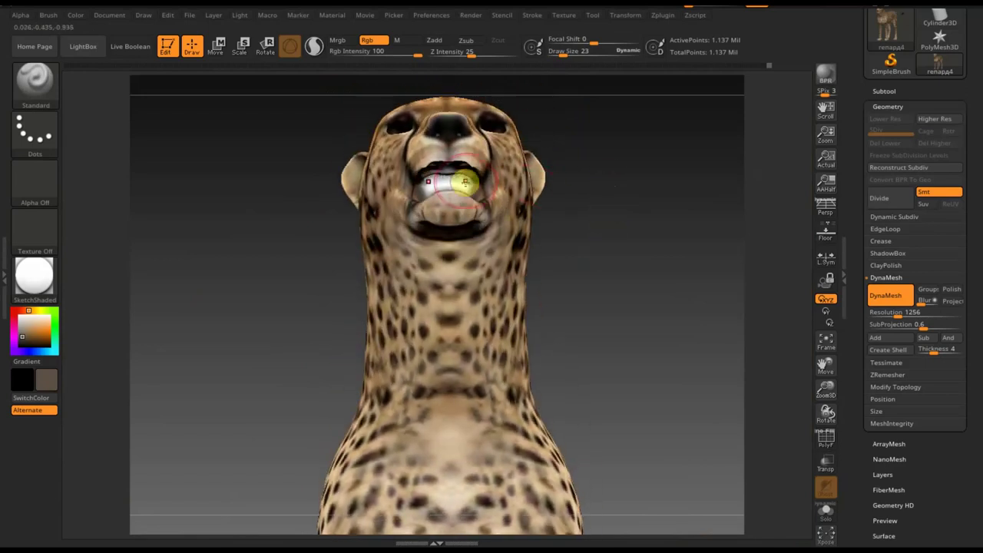
pyautogui.moveTo(561, 53); pyautogui.dragTo(559, 53)
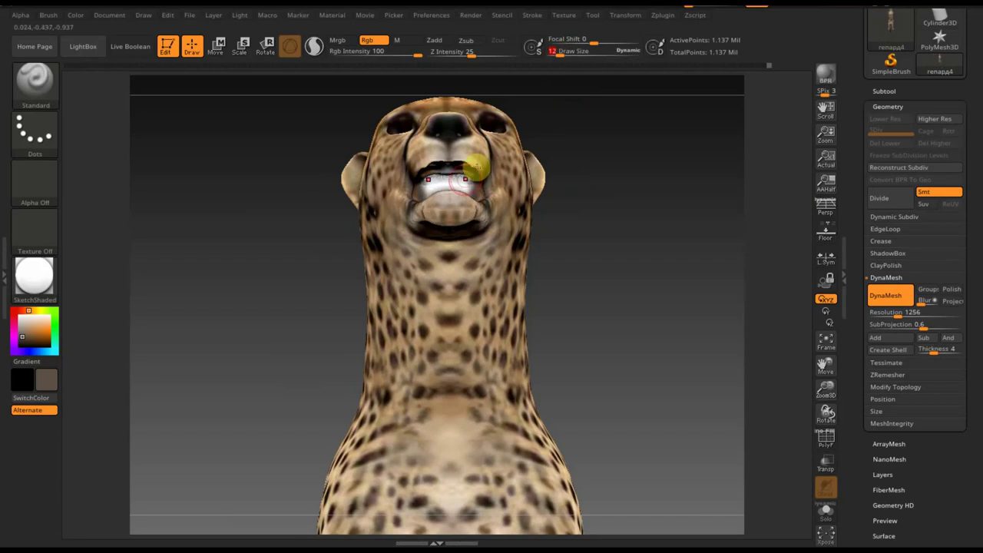
pyautogui.moveTo(451, 168)
pyautogui.mouseDown()
pyautogui.moveTo(413, 188)
pyautogui.moveTo(461, 185)
pyautogui.mouseUp()
pyautogui.moveTo(569, 192)
pyautogui.mouseDown()
pyautogui.moveTo(619, 239)
pyautogui.moveTo(614, 252)
pyautogui.moveTo(685, 208)
pyautogui.mouseUp()
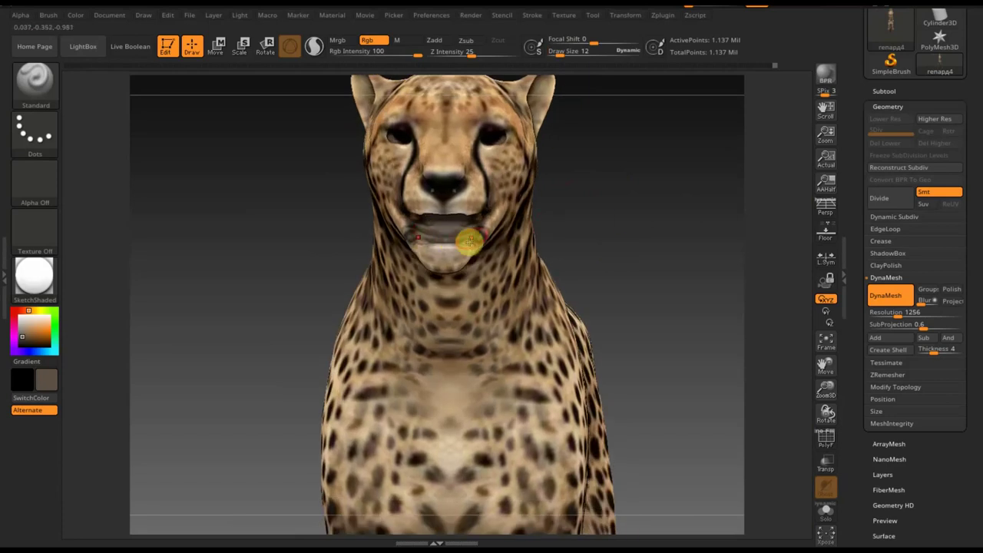
pyautogui.moveTo(572, 52); pyautogui.dragTo(565, 54)
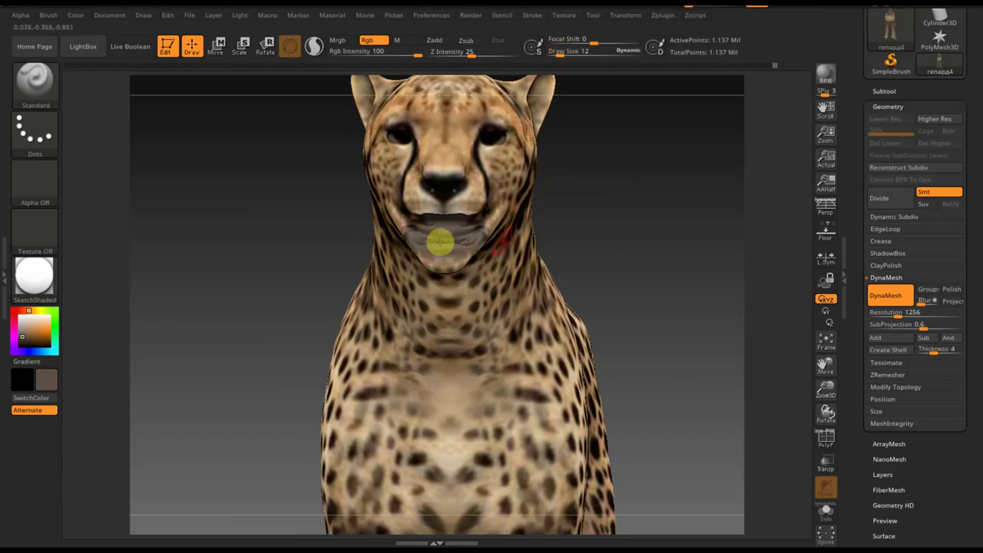
pyautogui.moveTo(530, 246); pyautogui.dragTo(658, 214)
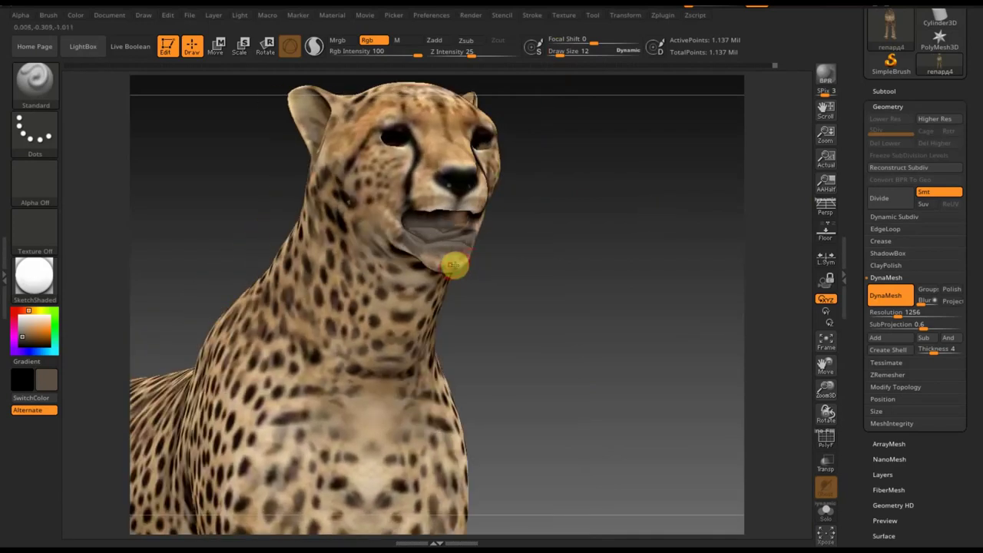
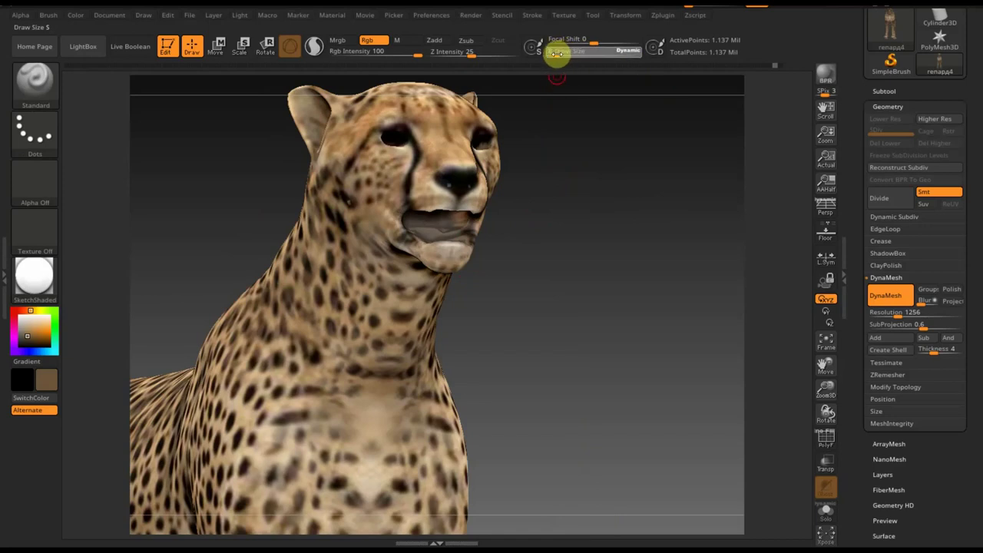
# - Orbit the painted cheetah through front and both side profiles to inspect its head and mouth
pyautogui.moveTo(588, 154); pyautogui.dragTo(602, 158)
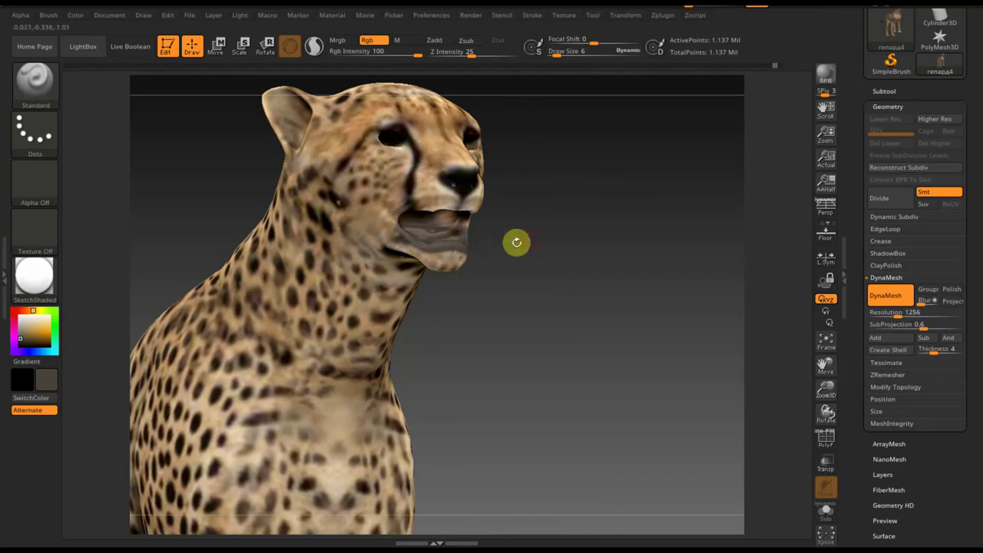
pyautogui.moveTo(516, 242)
pyautogui.mouseDown()
pyautogui.moveTo(527, 206)
pyautogui.moveTo(458, 206)
pyautogui.mouseUp()
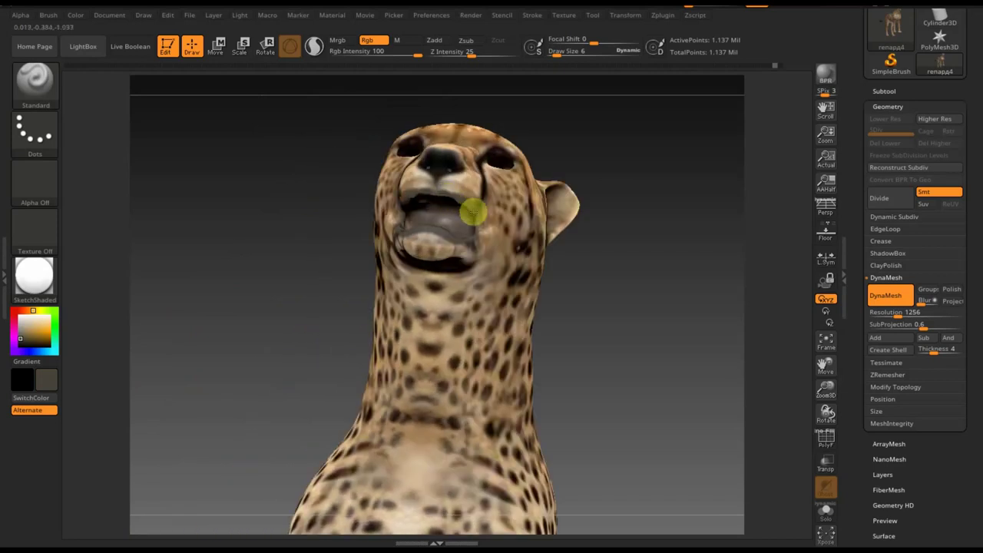
pyautogui.moveTo(618, 165)
pyautogui.mouseDown()
pyautogui.moveTo(665, 200)
pyautogui.moveTo(628, 239)
pyautogui.moveTo(609, 248)
pyautogui.moveTo(598, 211)
pyautogui.moveTo(564, 203)
pyautogui.mouseUp()
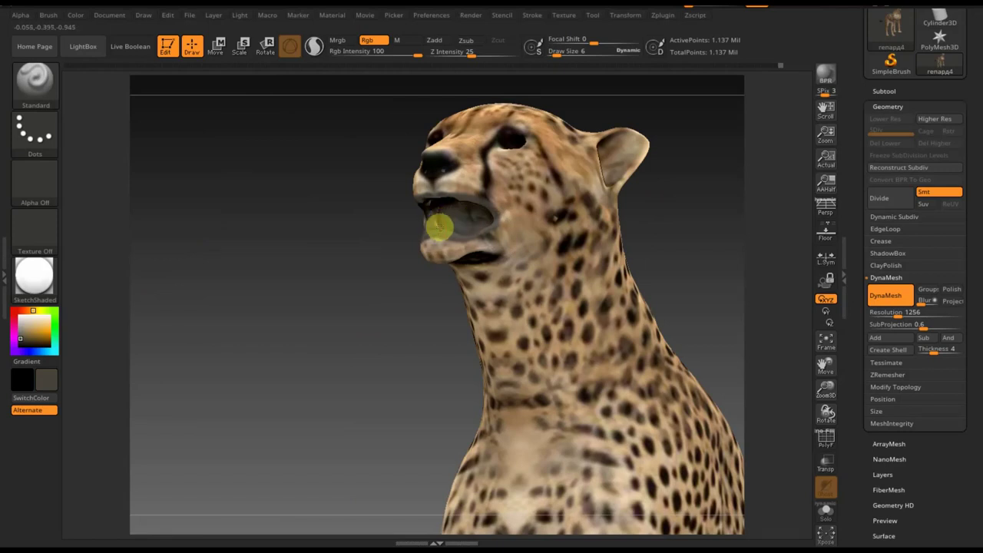
pyautogui.moveTo(435, 222)
pyautogui.mouseDown()
pyautogui.moveTo(406, 244)
pyautogui.moveTo(421, 265)
pyautogui.mouseUp()
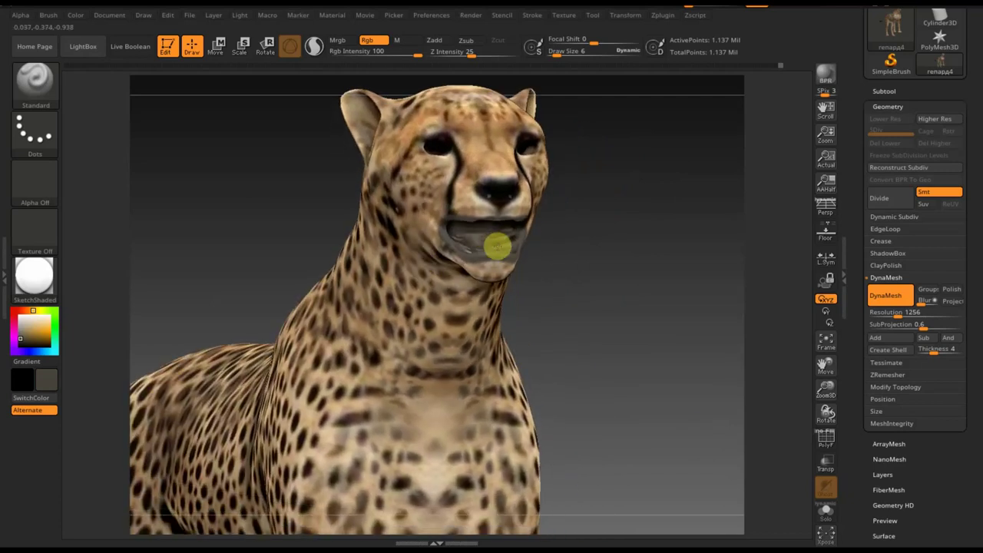
pyautogui.press('shift')
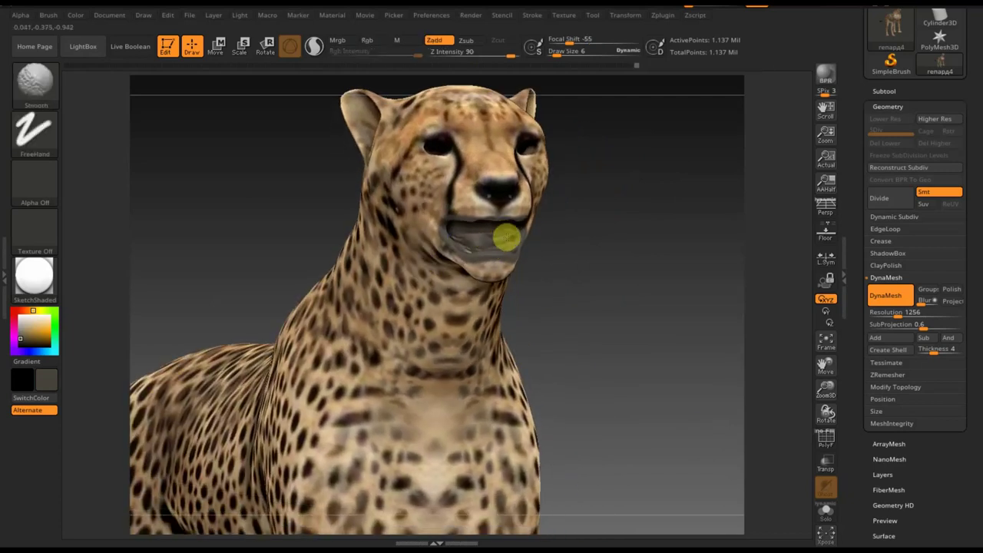
pyautogui.moveTo(584, 239)
pyautogui.keyDown('shift'); pyautogui.mouseDown()
pyautogui.moveTo(597, 242)
pyautogui.moveTo(593, 254)
pyautogui.mouseUp(); pyautogui.keyUp('shift')
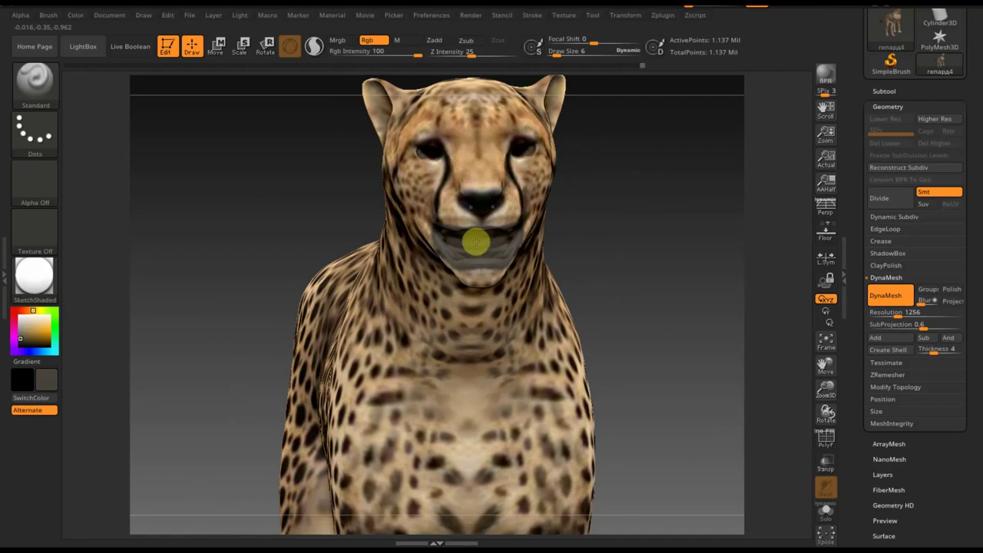
pyautogui.moveTo(572, 246)
pyautogui.mouseDown()
pyautogui.moveTo(612, 230)
pyautogui.moveTo(615, 238)
pyautogui.moveTo(529, 259)
pyautogui.mouseUp()
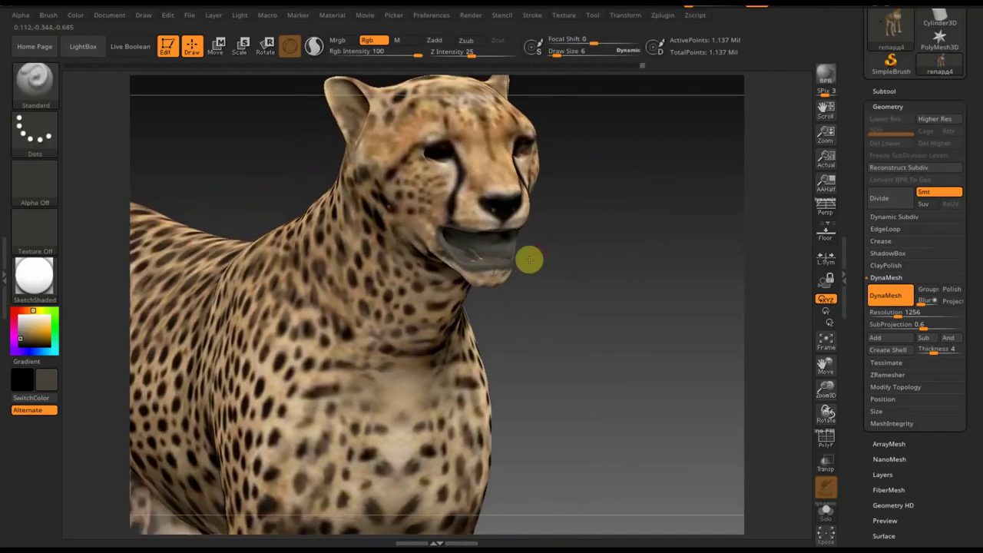
pyautogui.keyDown('shift'); pyautogui.moveTo(598, 249); pyautogui.dragTo(599, 248); pyautogui.keyUp('shift')
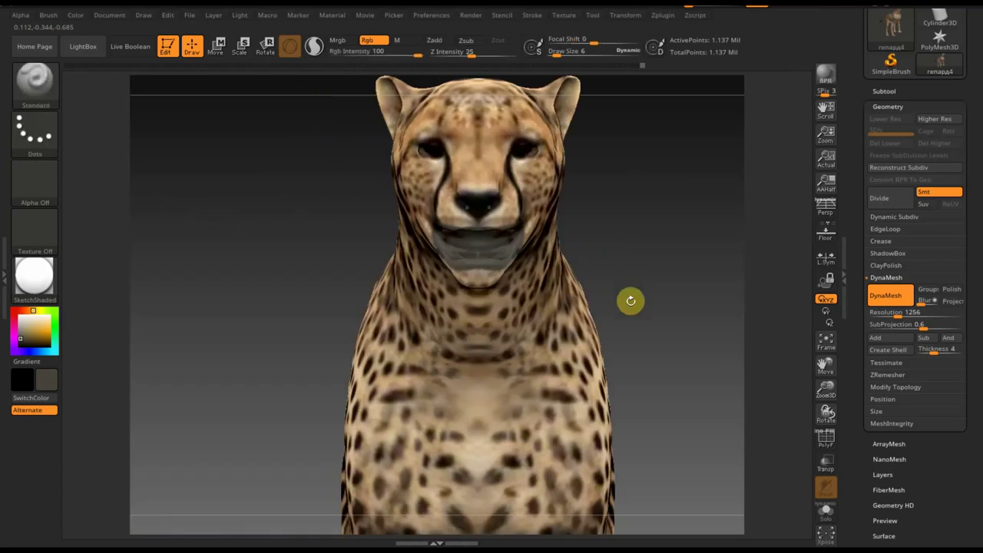
pyautogui.moveTo(540, 302); pyautogui.dragTo(698, 252)
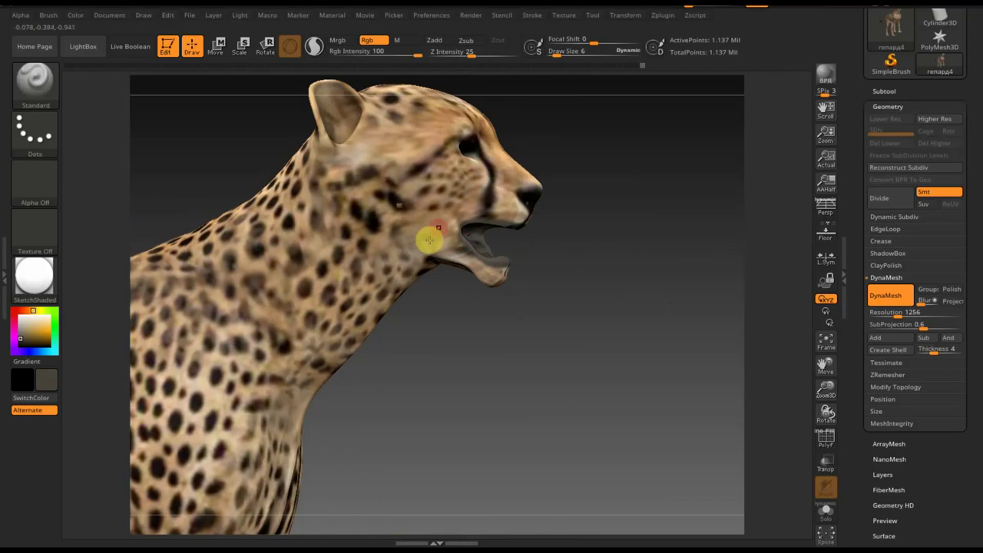
# - Set Draw Size 23 and Rgb Intensity 11, and sample the tan fur colour from the coat
pyautogui.moveTo(555, 50); pyautogui.dragTo(564, 51)
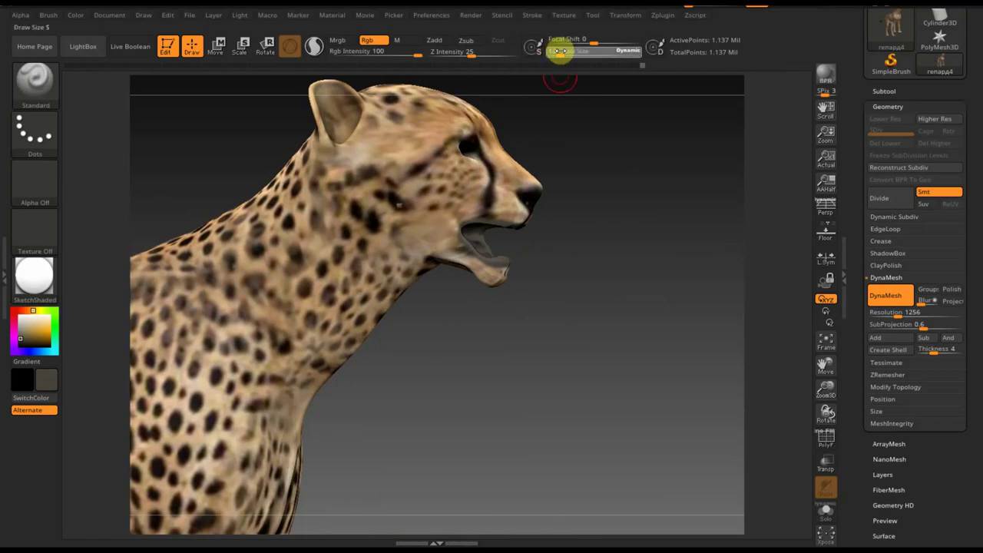
pyautogui.click(413, 54)
pyautogui.write('22')
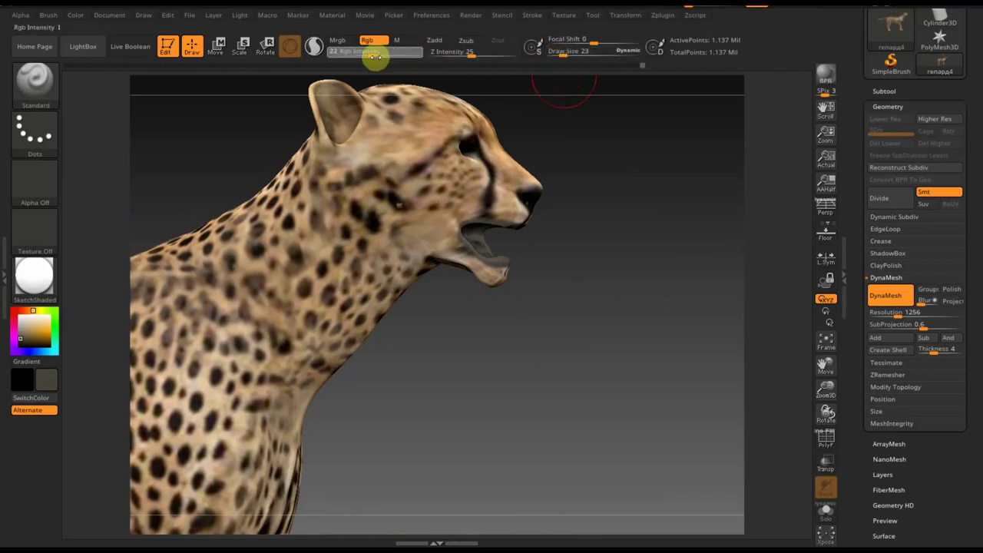
pyautogui.moveTo(361, 58); pyautogui.dragTo(359, 58)
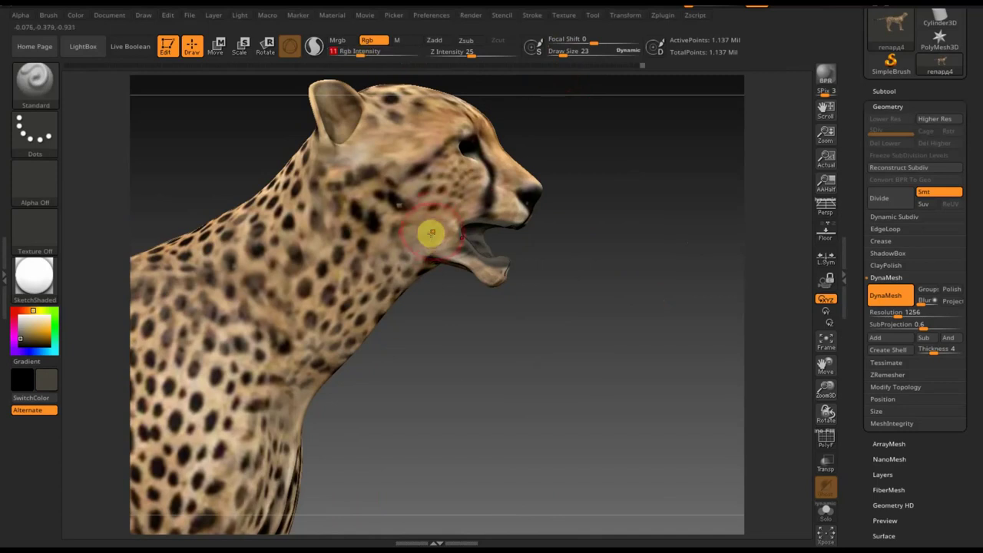
pyautogui.press('c')
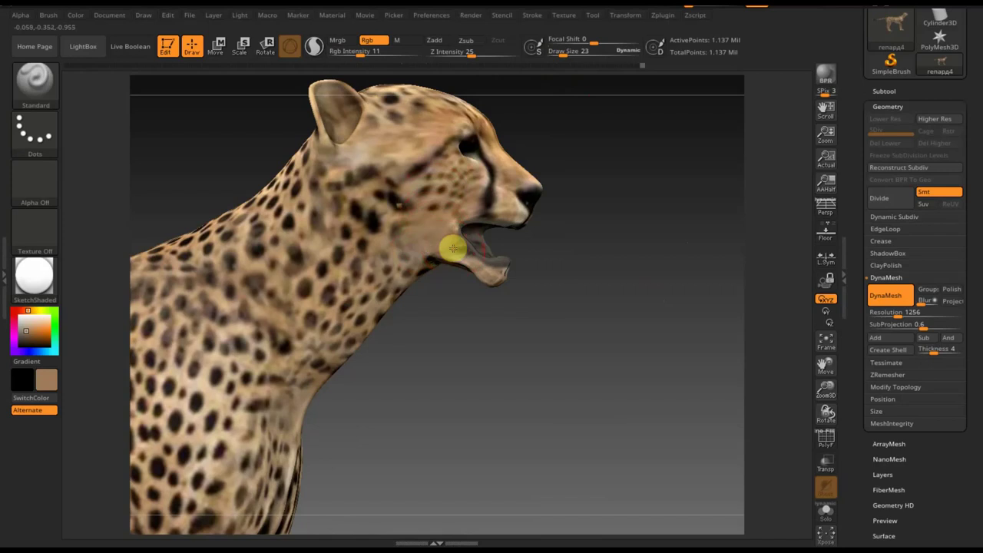
# - Paint the faint tan shade onto the cheetah's lower jaw
pyautogui.moveTo(454, 248); pyautogui.dragTo(467, 278)
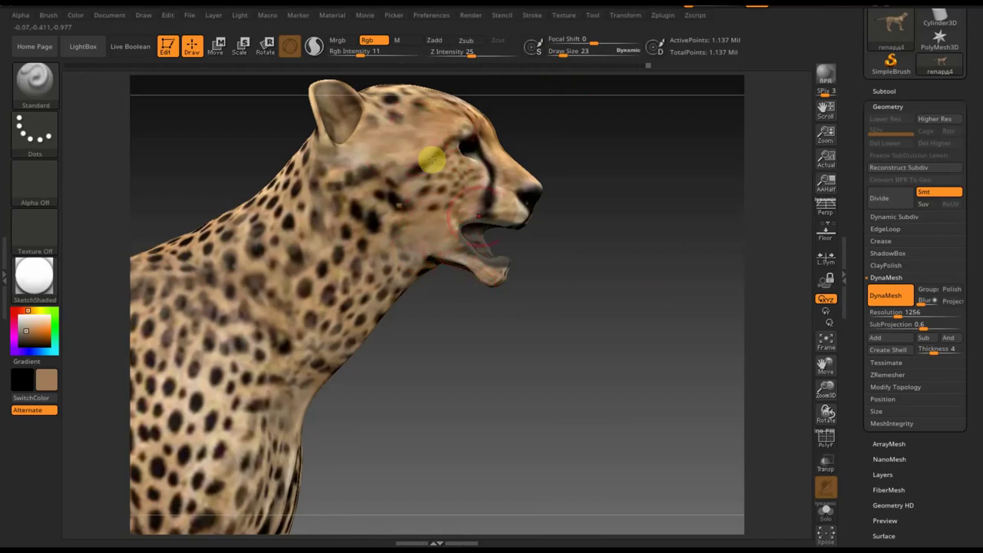
pyautogui.moveTo(477, 365)
pyautogui.mouseDown()
pyautogui.moveTo(453, 218)
pyautogui.moveTo(474, 279)
pyautogui.mouseUp()
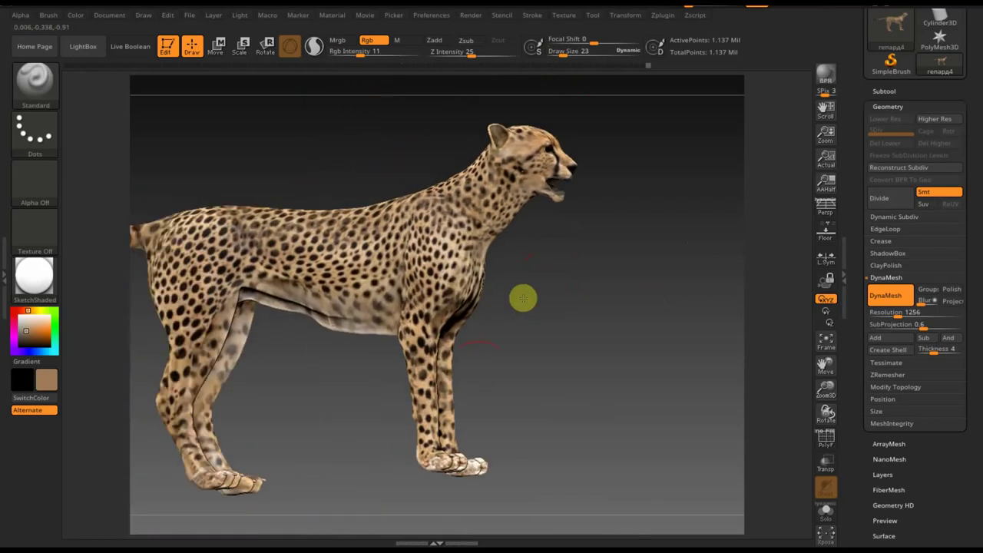
pyautogui.moveTo(523, 298); pyautogui.dragTo(487, 419)
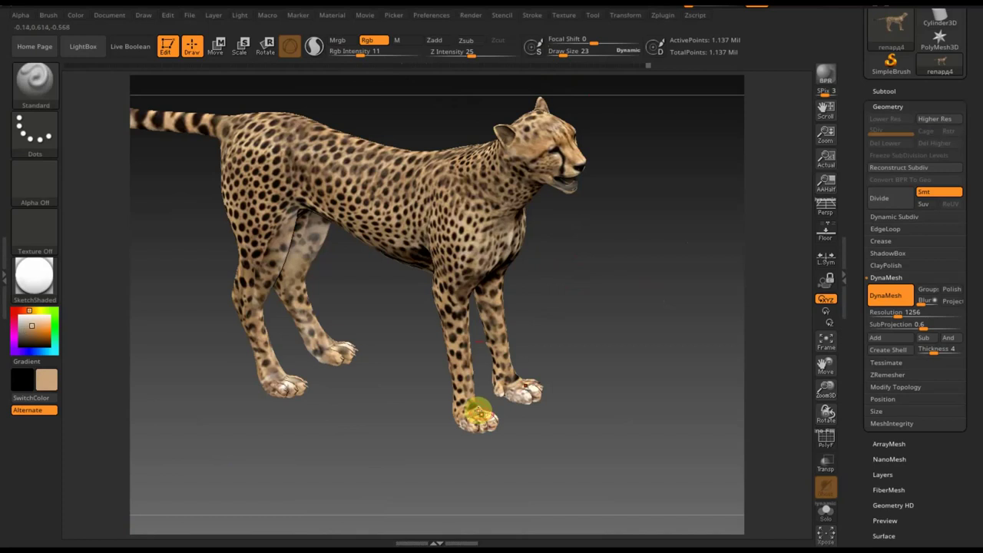
# - Adjust Rgb Intensity, ending at 8, and repaint the front paw to cover its red marks
pyautogui.moveTo(361, 55); pyautogui.dragTo(384, 55)
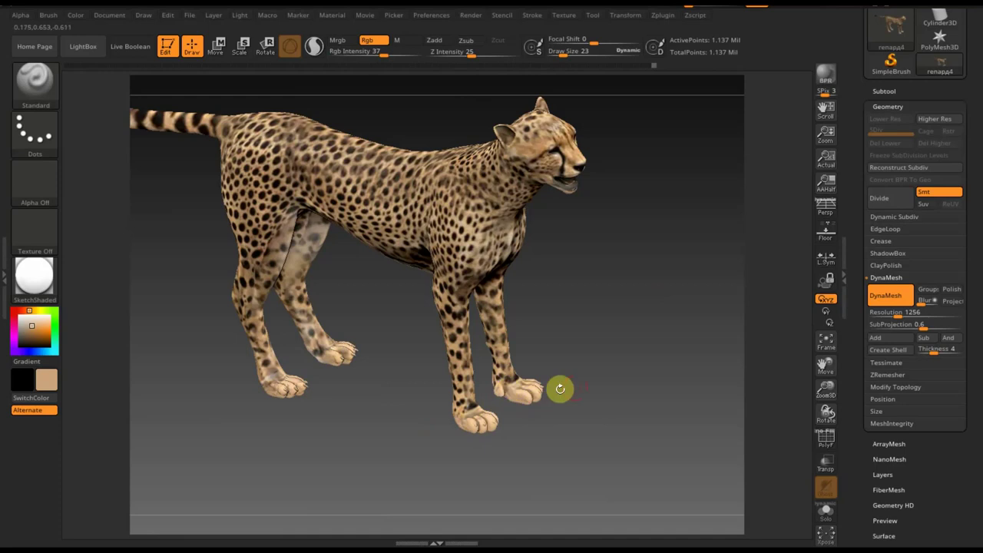
pyautogui.moveTo(559, 389)
pyautogui.mouseDown(button='right')
pyautogui.moveTo(566, 377)
pyautogui.moveTo(540, 381)
pyautogui.mouseUp(button='right')
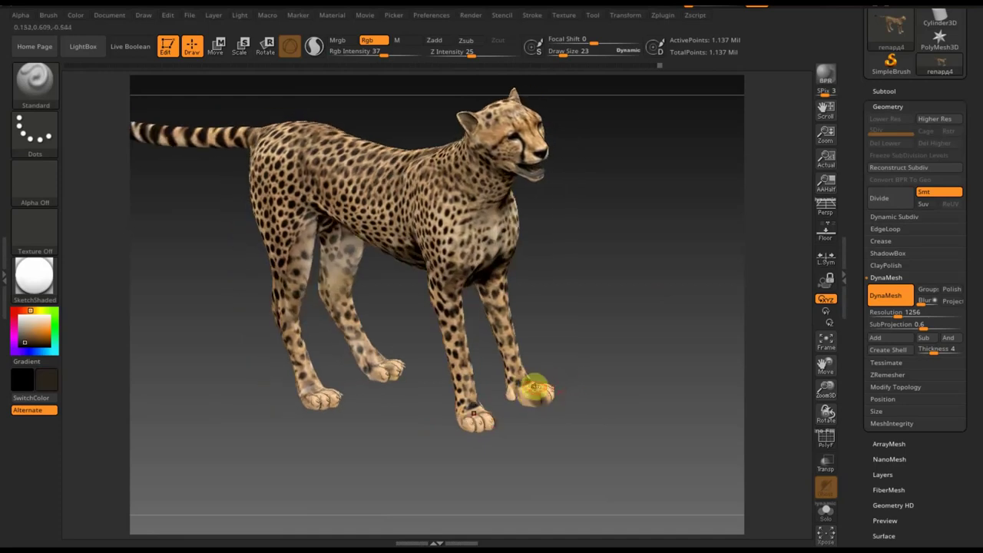
pyautogui.press('ctrl')
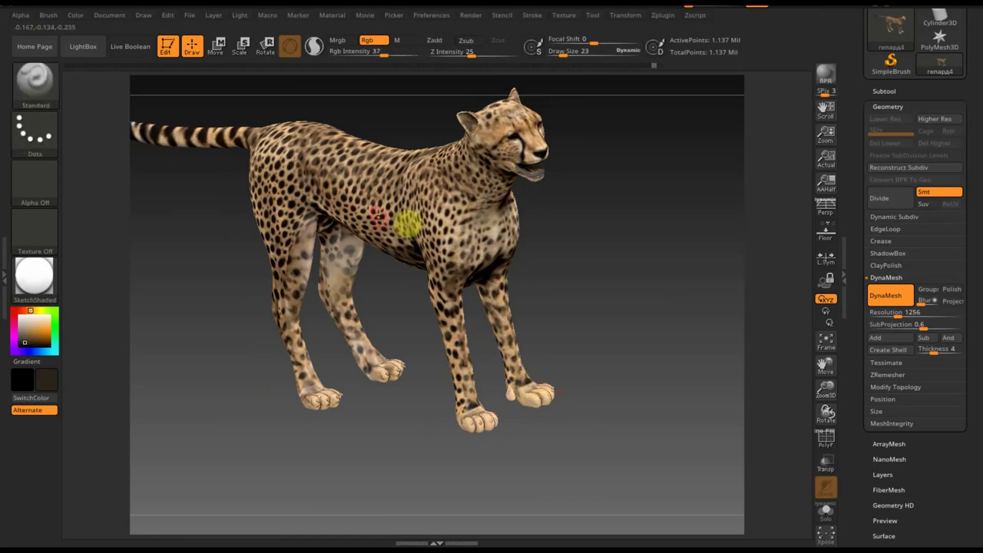
pyautogui.moveTo(362, 53)
pyautogui.mouseDown()
pyautogui.moveTo(384, 54)
pyautogui.moveTo(363, 54)
pyautogui.mouseUp()
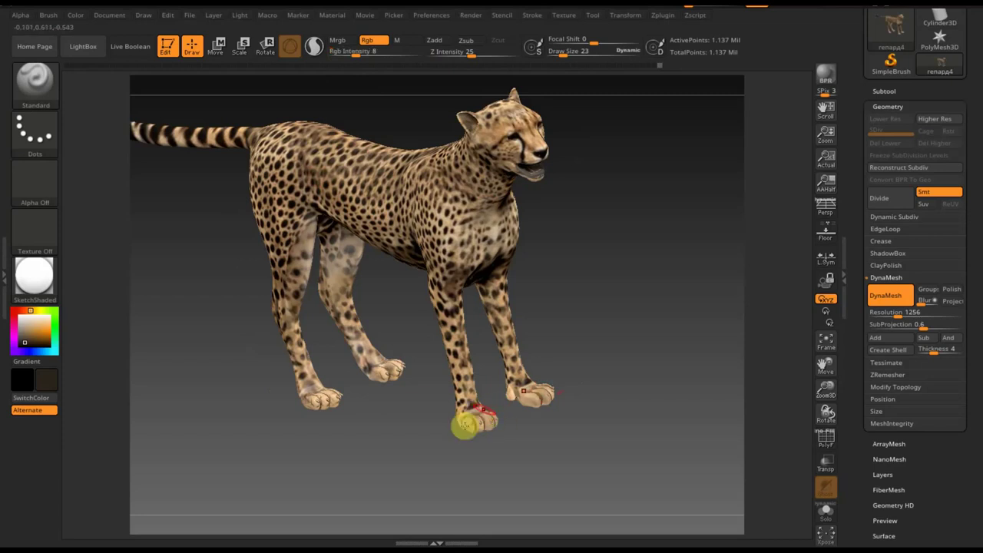
pyautogui.moveTo(464, 425); pyautogui.dragTo(474, 411)
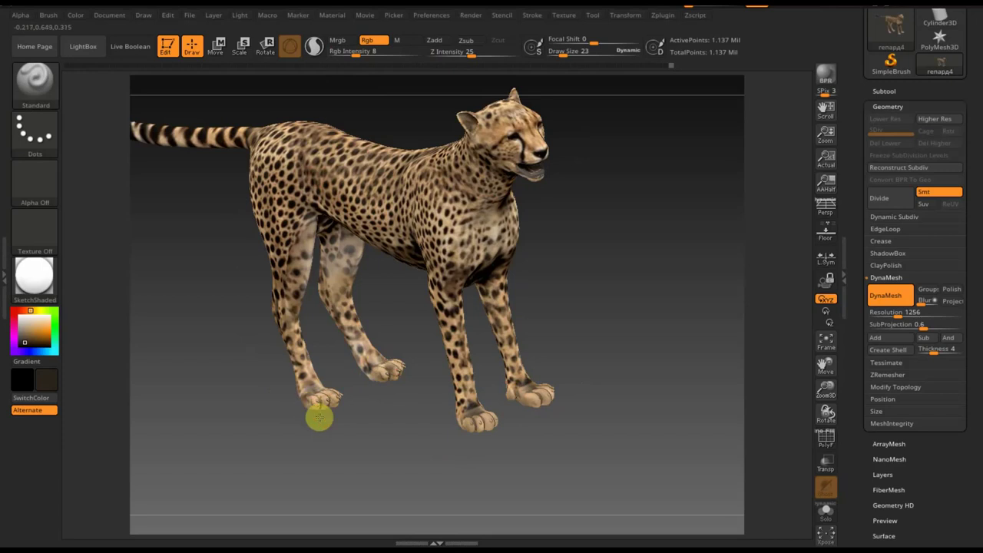
pyautogui.moveTo(585, 309)
pyautogui.mouseDown()
pyautogui.moveTo(631, 260)
pyautogui.moveTo(624, 268)
pyautogui.mouseUp()
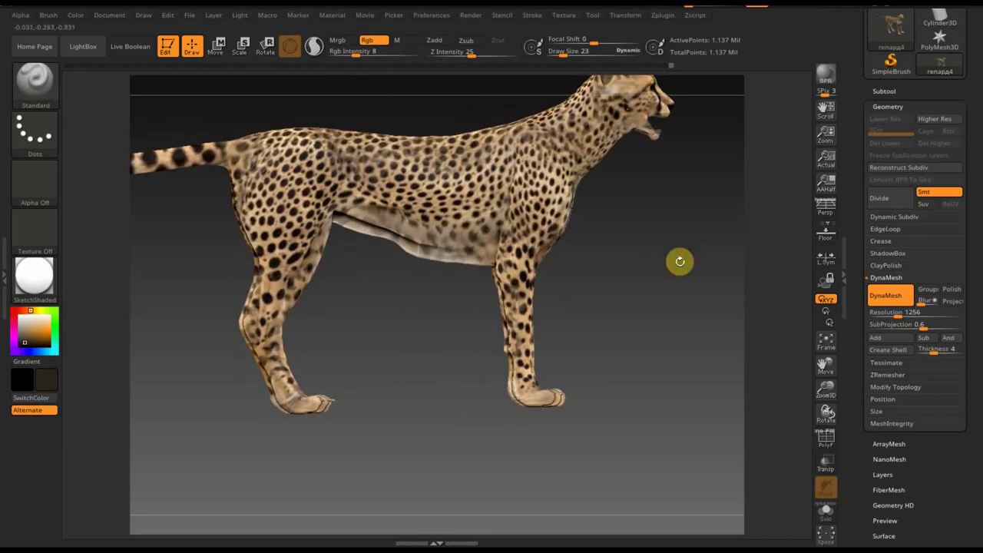
pyautogui.moveTo(679, 267)
pyautogui.mouseDown()
pyautogui.moveTo(629, 310)
pyautogui.moveTo(604, 309)
pyautogui.moveTo(606, 290)
pyautogui.moveTo(588, 299)
pyautogui.moveTo(592, 272)
pyautogui.moveTo(584, 285)
pyautogui.mouseUp()
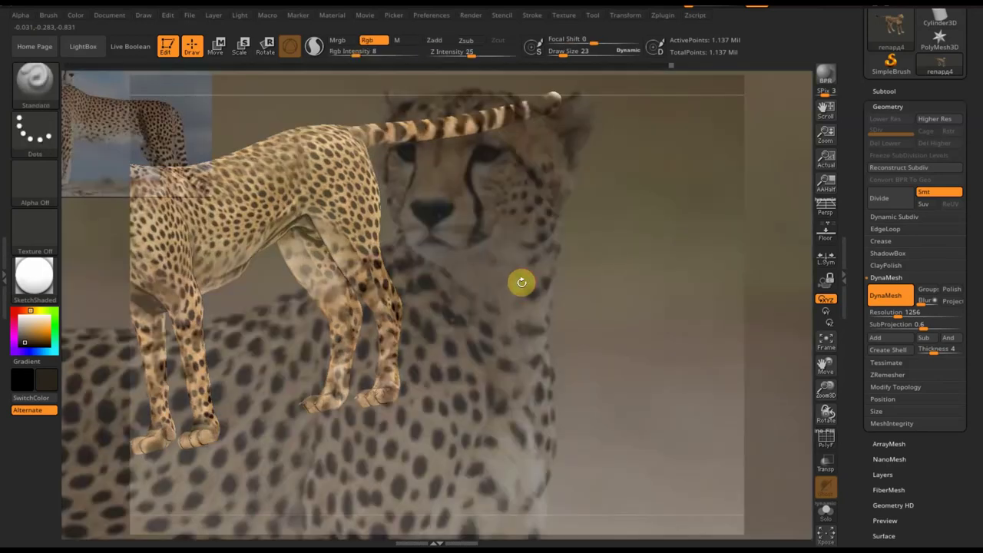
# - Show the Spotlight reference, resize and position it, and switch to the side-view cheetah photo
pyautogui.hotkey('shift', 'z')
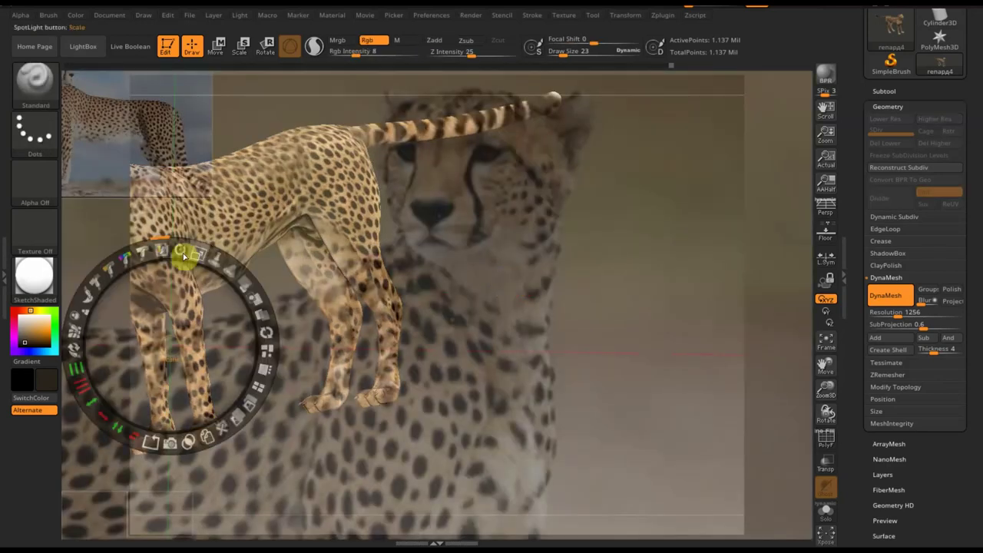
pyautogui.moveTo(196, 249)
pyautogui.mouseDown()
pyautogui.moveTo(149, 226)
pyautogui.moveTo(53, 204)
pyautogui.mouseUp()
pyautogui.moveTo(143, 303)
pyautogui.mouseDown()
pyautogui.moveTo(221, 280)
pyautogui.moveTo(378, 208)
pyautogui.moveTo(669, 212)
pyautogui.moveTo(650, 213)
pyautogui.mouseUp()
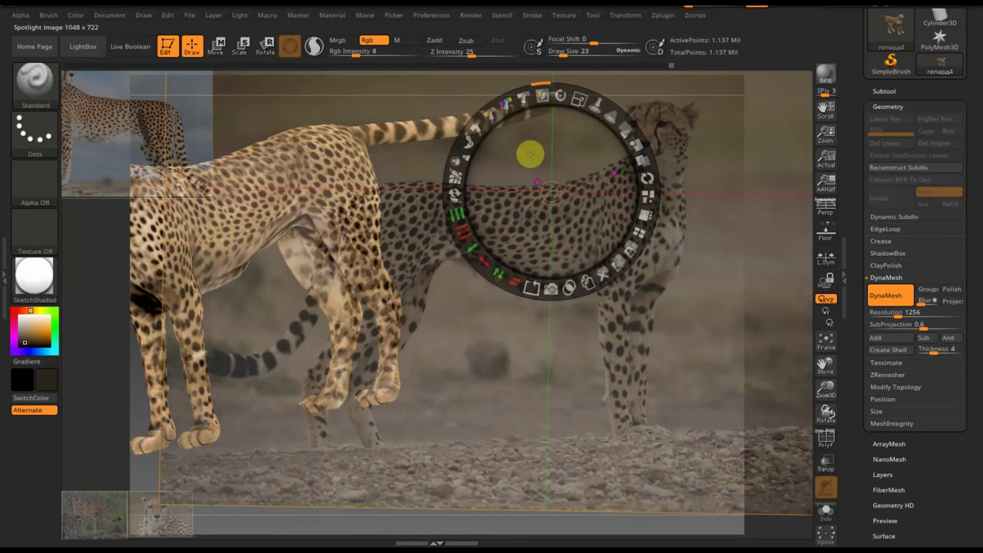
pyautogui.moveTo(529, 154); pyautogui.dragTo(497, 145)
pyautogui.moveTo(520, 97)
pyautogui.mouseDown()
pyautogui.moveTo(538, 86)
pyautogui.moveTo(574, 114)
pyautogui.moveTo(529, 136)
pyautogui.moveTo(527, 176)
pyautogui.moveTo(547, 144)
pyautogui.moveTo(566, 145)
pyautogui.moveTo(578, 119)
pyautogui.mouseUp()
pyautogui.moveTo(632, 99); pyautogui.dragTo(638, 109)
pyautogui.press('z')
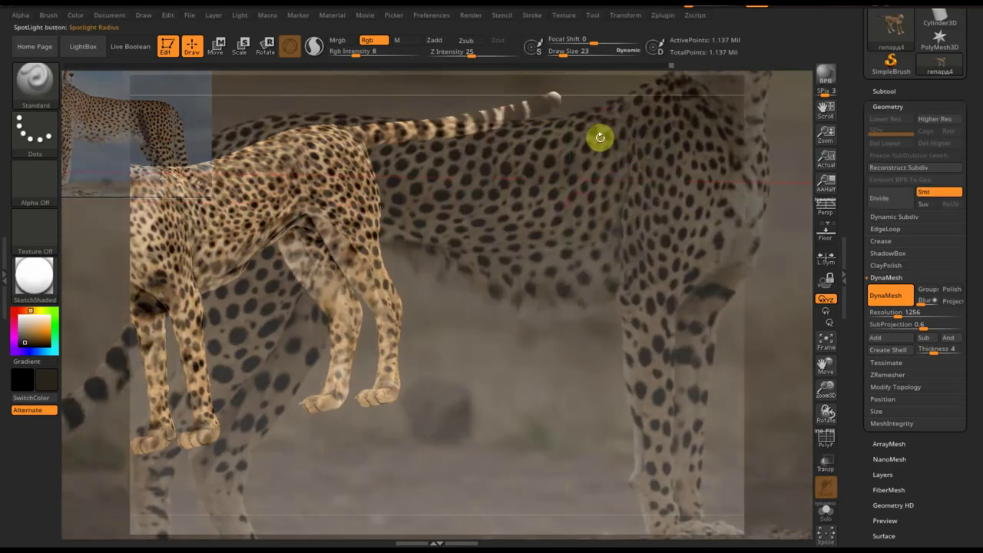
# - Raise Rgb Intensity to 65, align the cheetah with the photo, and paint front-leg spots
pyautogui.moveTo(637, 287)
pyautogui.mouseDown()
pyautogui.moveTo(617, 281)
pyautogui.moveTo(669, 281)
pyautogui.moveTo(689, 320)
pyautogui.moveTo(642, 362)
pyautogui.moveTo(430, 417)
pyautogui.moveTo(437, 510)
pyautogui.mouseUp()
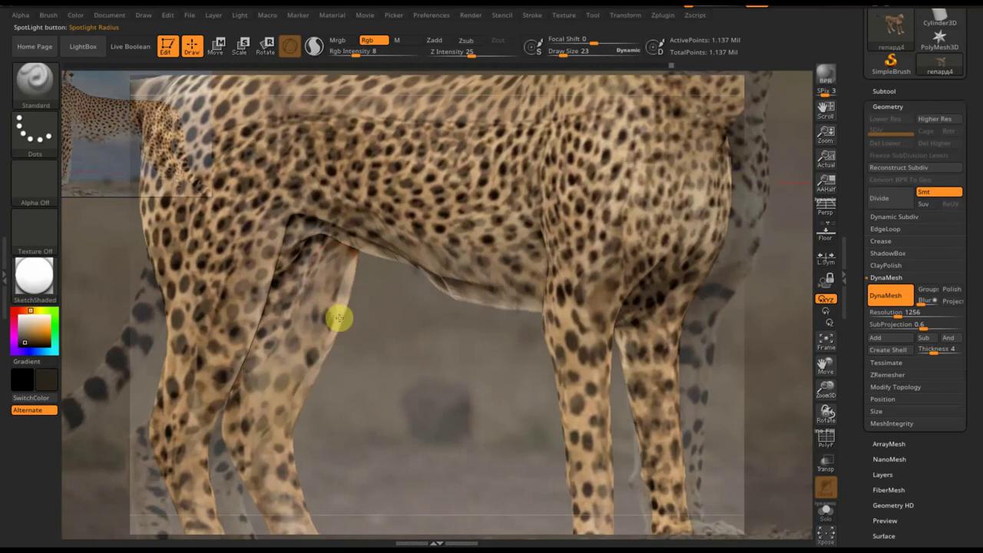
pyautogui.moveTo(354, 51); pyautogui.dragTo(401, 54)
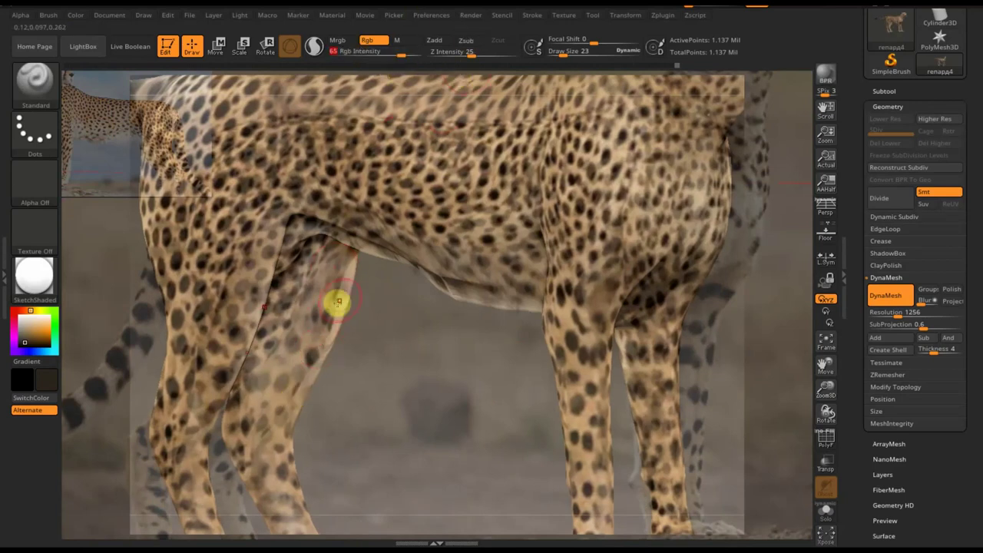
pyautogui.moveTo(376, 384); pyautogui.dragTo(376, 374)
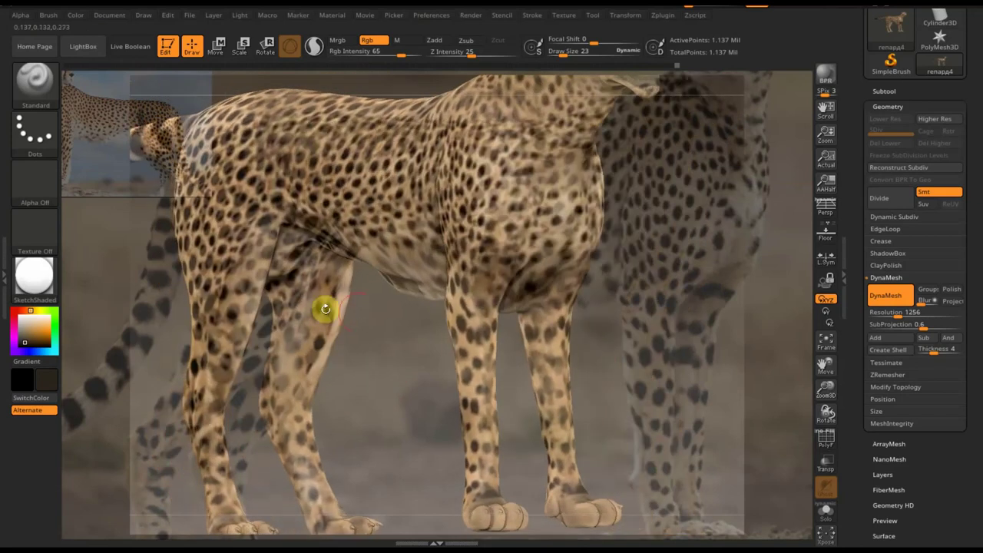
pyautogui.moveTo(325, 309); pyautogui.dragTo(326, 309)
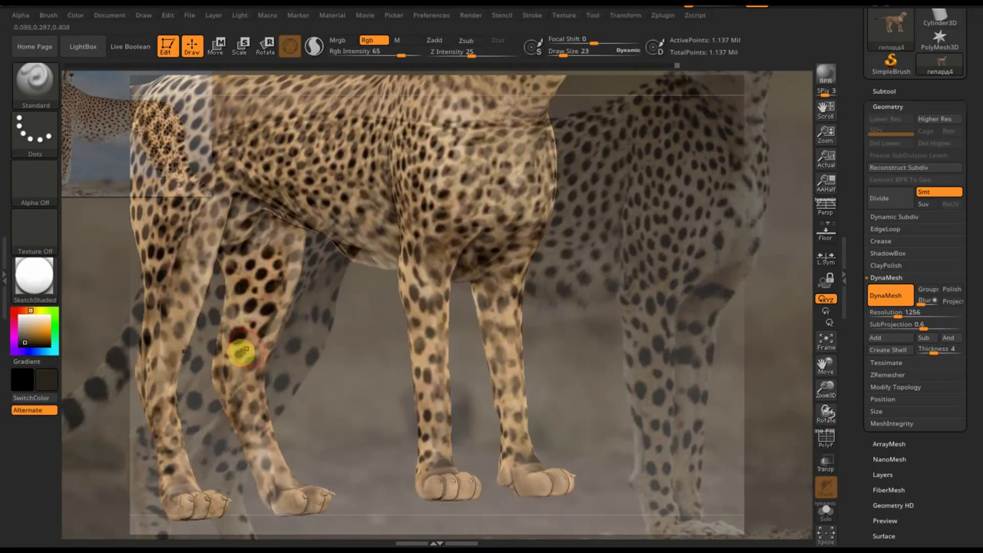
pyautogui.moveTo(241, 352)
pyautogui.mouseDown()
pyautogui.moveTo(231, 373)
pyautogui.moveTo(242, 390)
pyautogui.mouseUp()
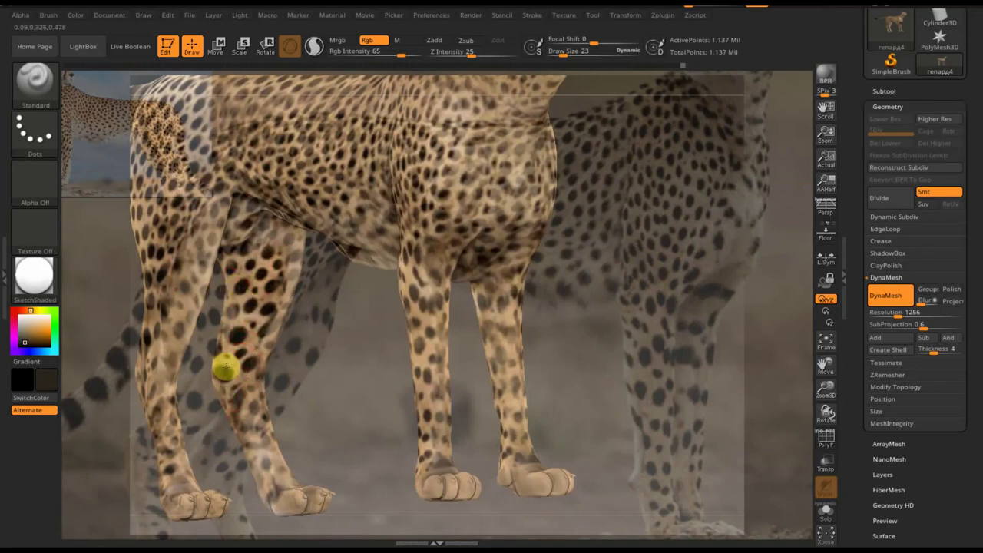
# - Toggle the reference photo off and on to compare the leg spots, realigning the model
pyautogui.hotkey('shift', 'z')
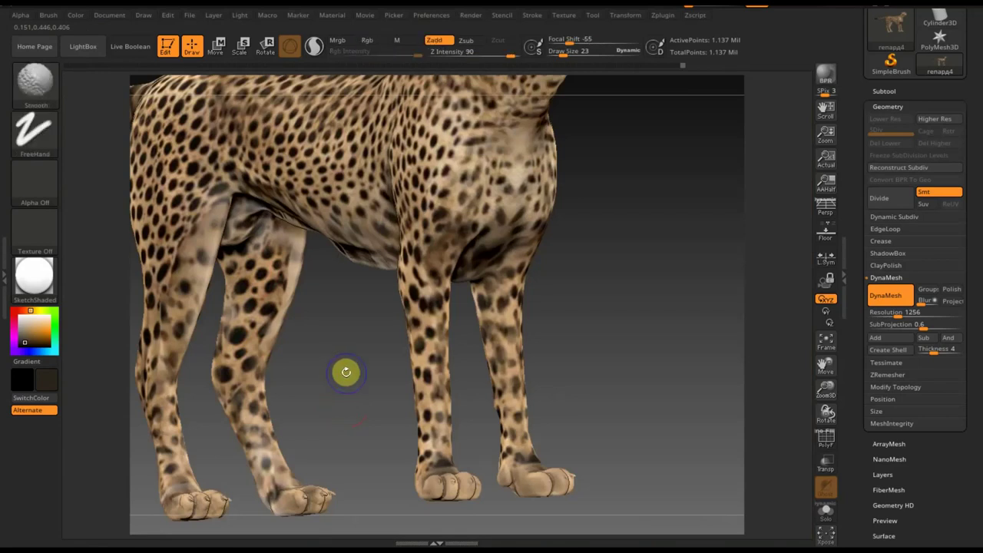
pyautogui.hotkey('shift', 'z')
pyautogui.press('z')
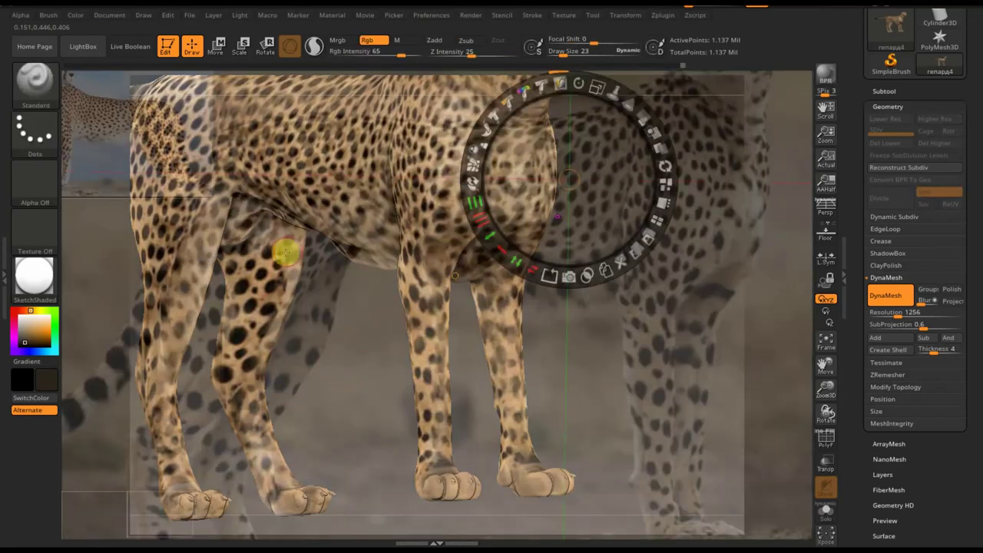
pyautogui.press('z')
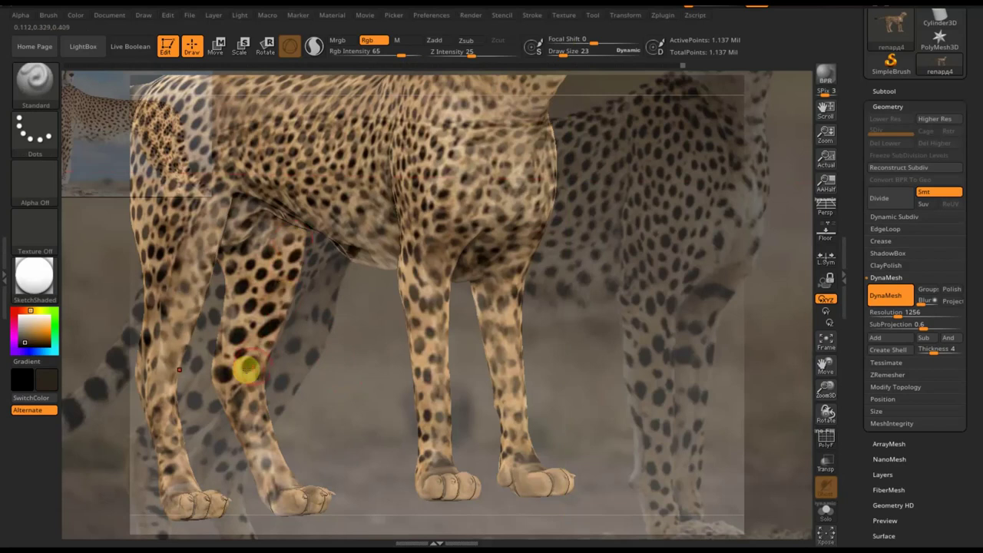
pyautogui.press('z')
pyautogui.hotkey('shift', 'z')
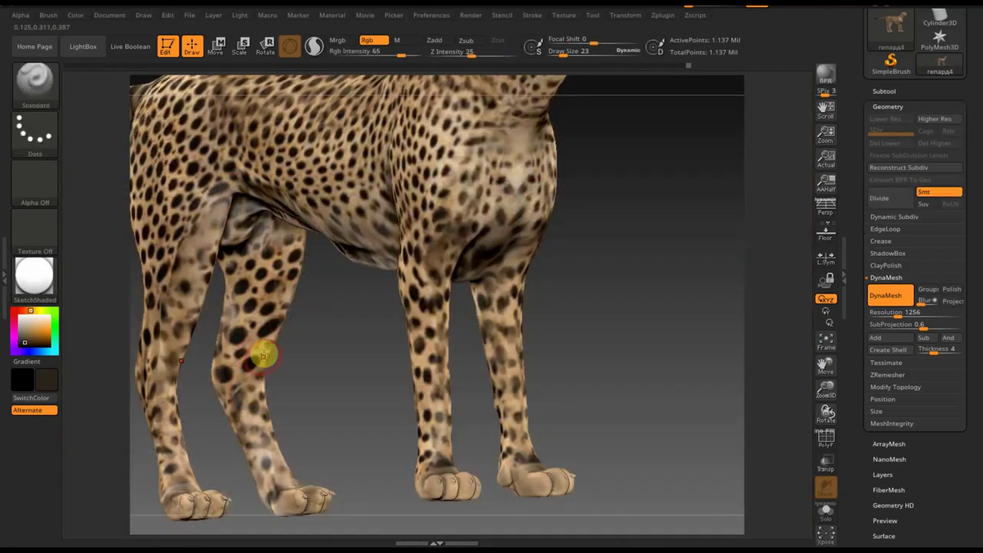
pyautogui.hotkey('shift', 'z')
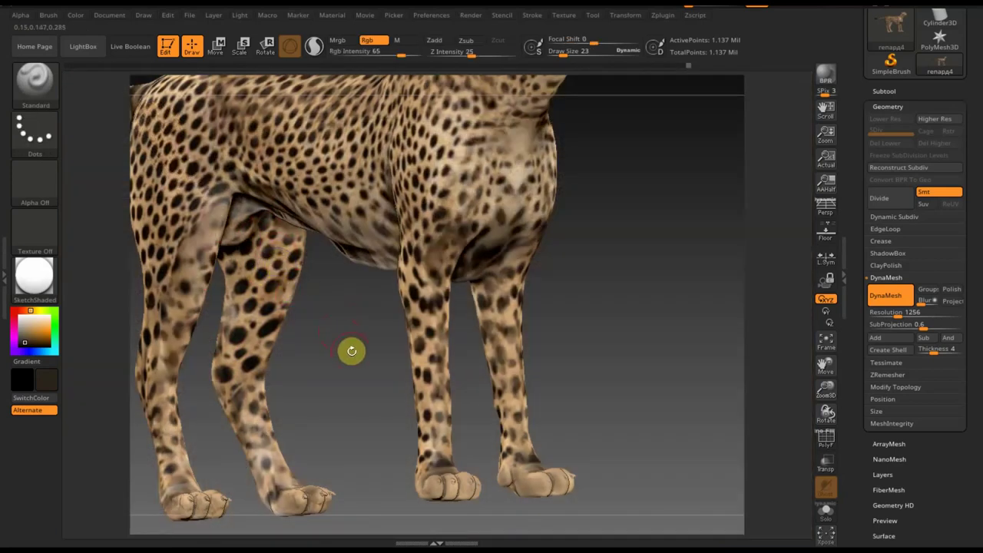
pyautogui.moveTo(351, 350); pyautogui.dragTo(361, 352)
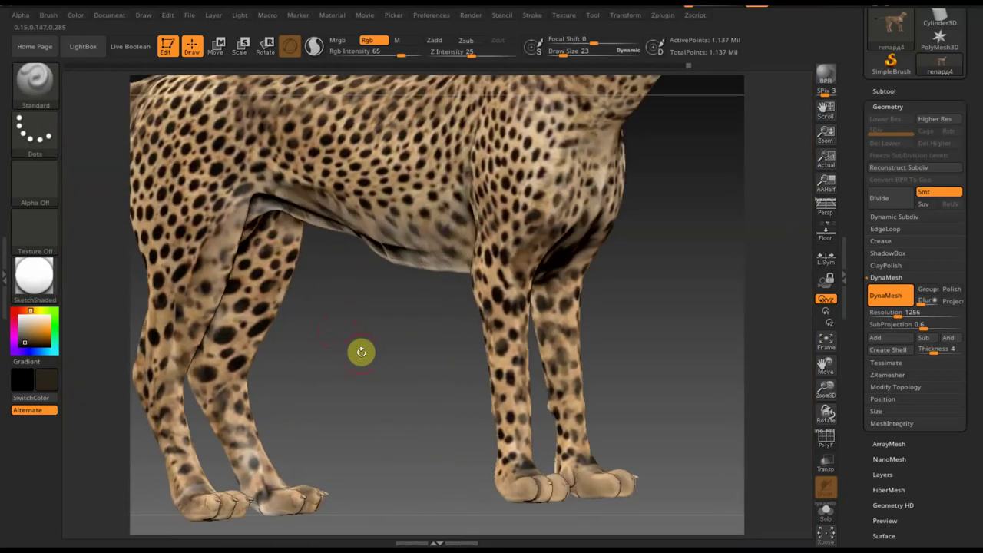
pyautogui.hotkey('shift', 'z')
pyautogui.moveTo(352, 351)
pyautogui.mouseDown()
pyautogui.moveTo(365, 362)
pyautogui.moveTo(346, 343)
pyautogui.moveTo(410, 358)
pyautogui.moveTo(437, 343)
pyautogui.mouseUp()
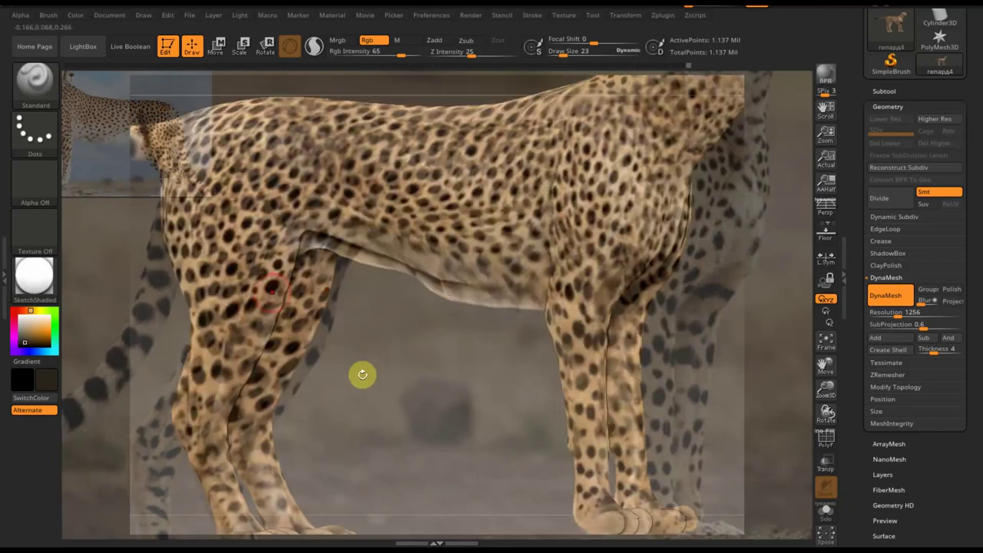
# - Paint spots over the upper hind leg and up toward the hip
pyautogui.moveTo(255, 284)
pyautogui.mouseDown()
pyautogui.moveTo(210, 334)
pyautogui.moveTo(248, 358)
pyautogui.moveTo(206, 407)
pyautogui.moveTo(205, 439)
pyautogui.mouseUp()
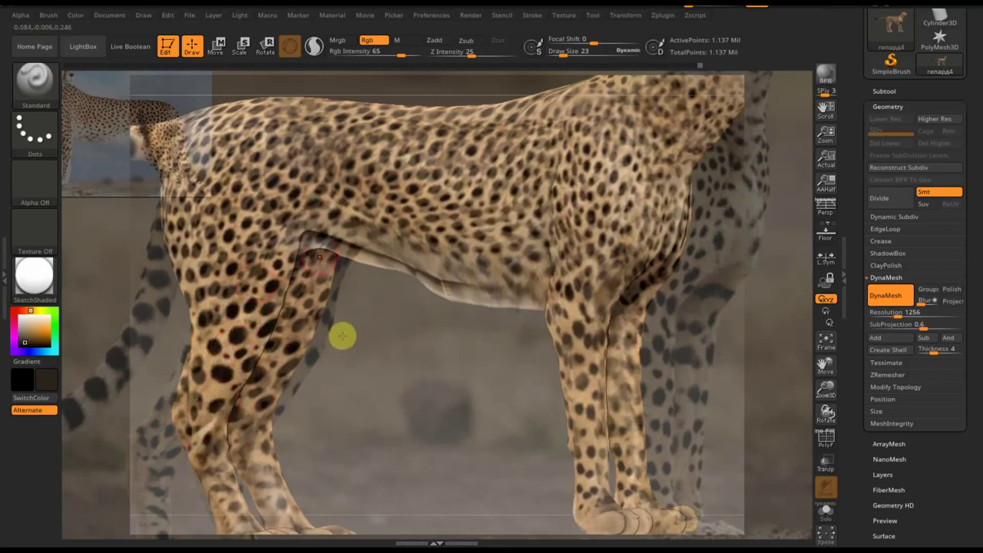
pyautogui.moveTo(300, 204)
pyautogui.mouseDown()
pyautogui.moveTo(228, 230)
pyautogui.moveTo(265, 197)
pyautogui.mouseUp()
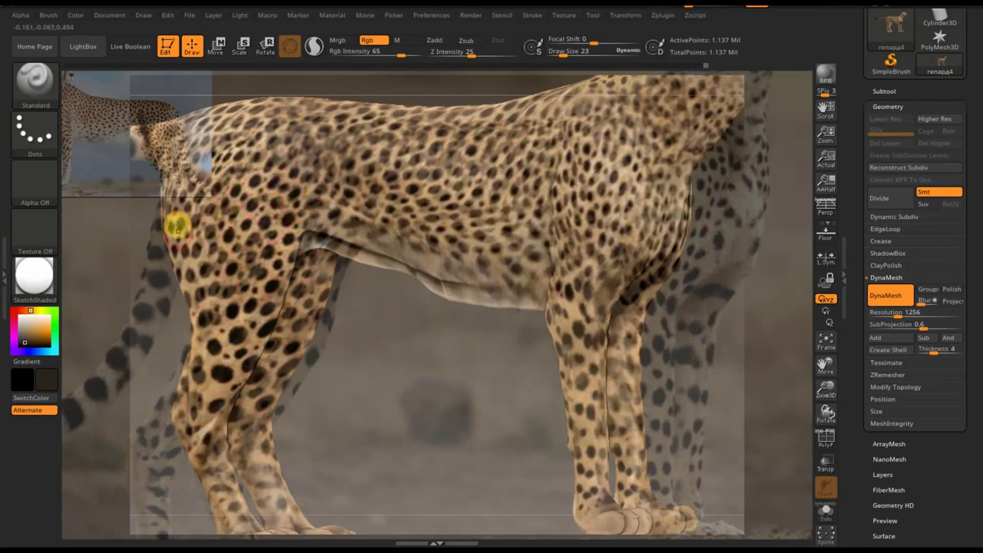
pyautogui.hotkey('shift', 'z')
pyautogui.moveTo(377, 362); pyautogui.dragTo(385, 367)
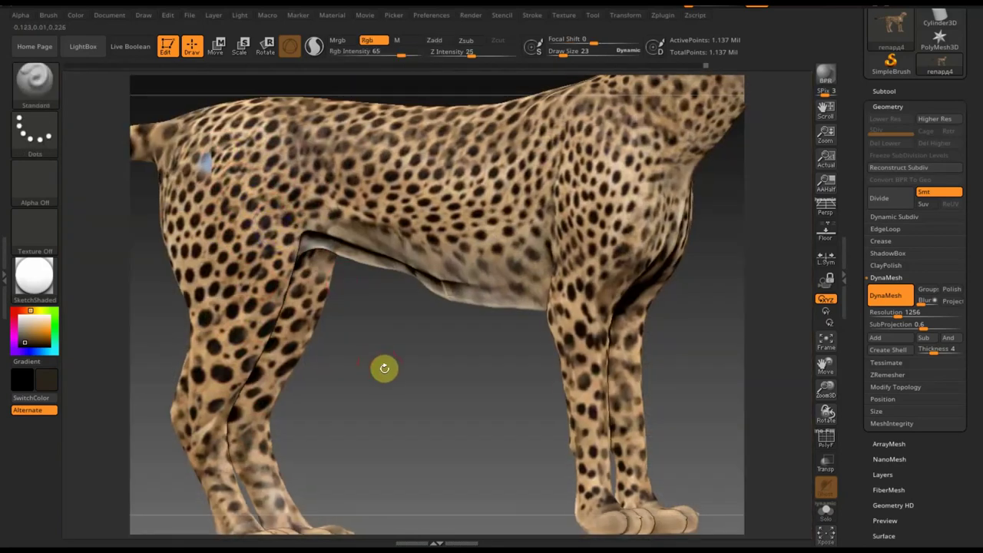
# - Move the Spotlight reference photo down so it lines up over the hindquarters
pyautogui.hotkey('shift', 'z')
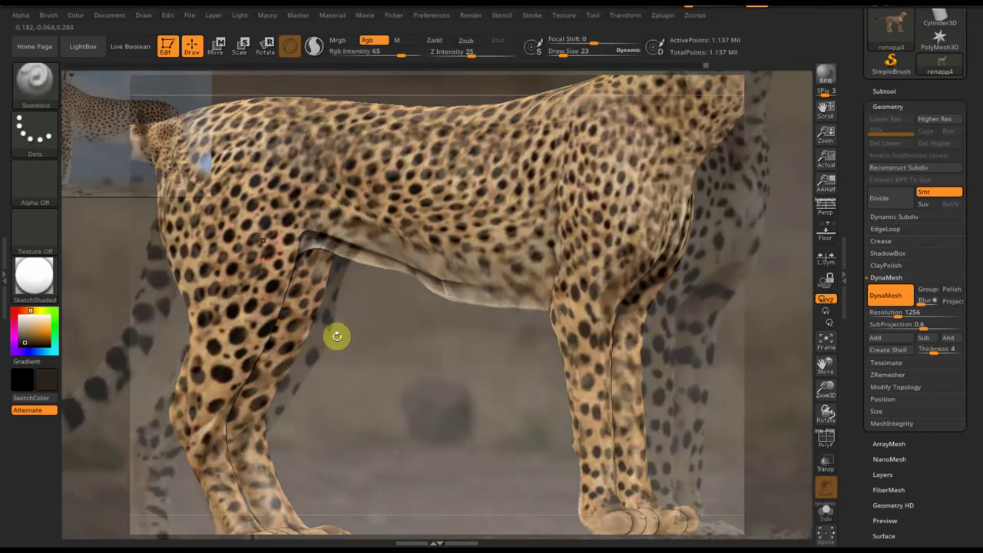
pyautogui.press('z')
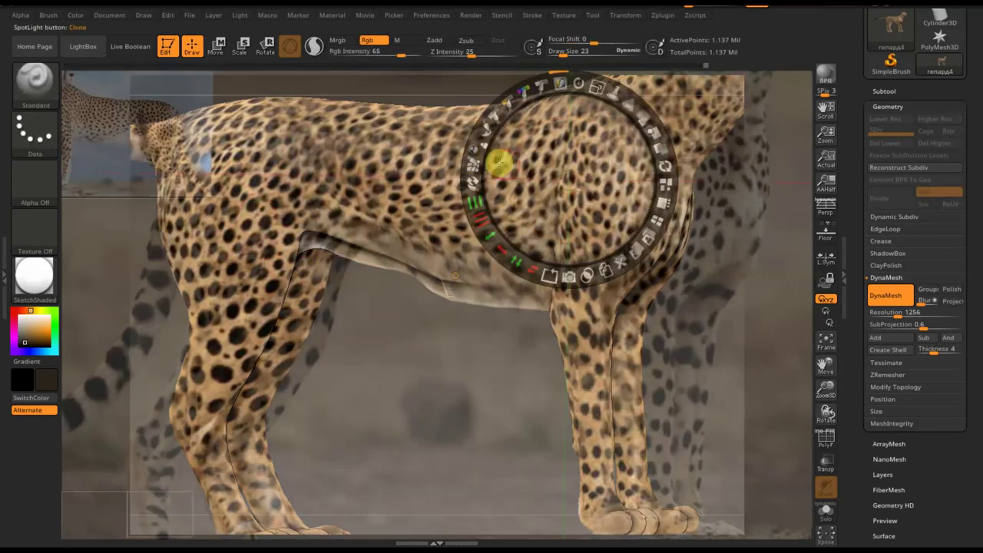
pyautogui.moveTo(500, 161); pyautogui.dragTo(514, 164)
pyautogui.press('z')
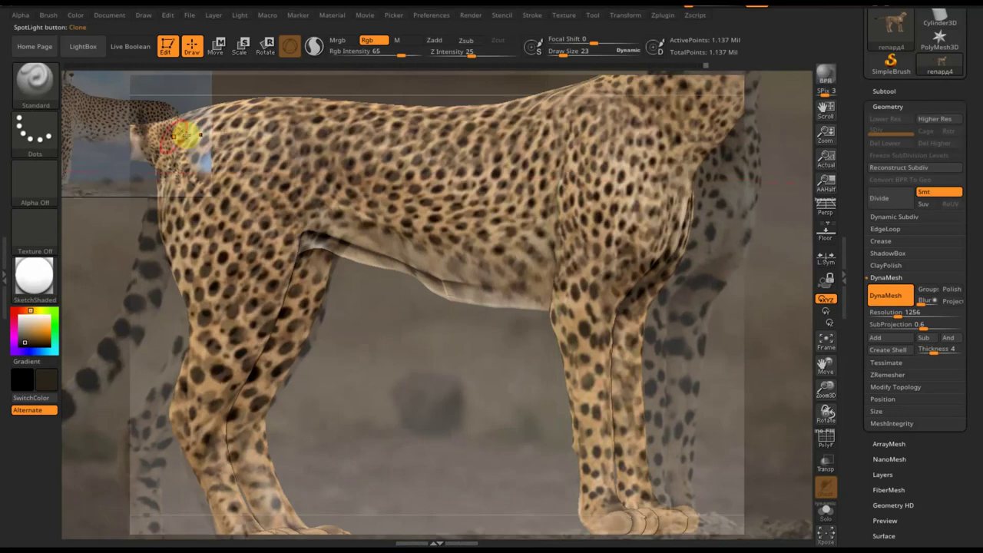
pyautogui.press('z')
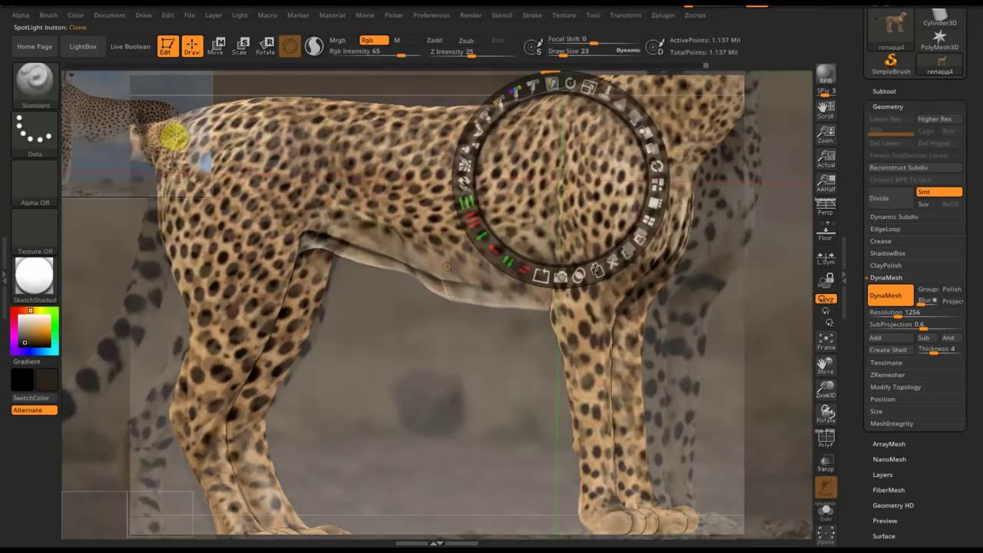
pyautogui.click(178, 114)
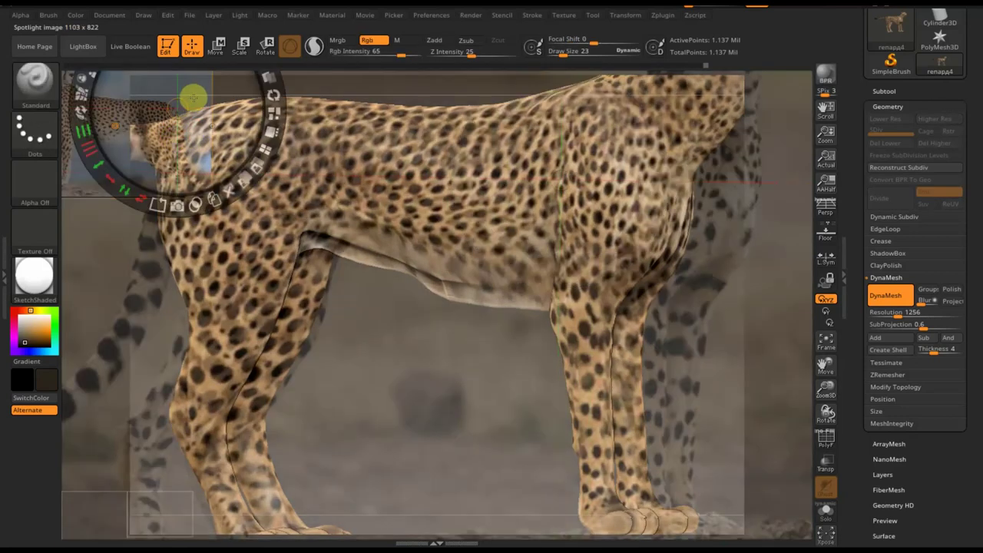
pyautogui.moveTo(230, 100); pyautogui.dragTo(104, 314)
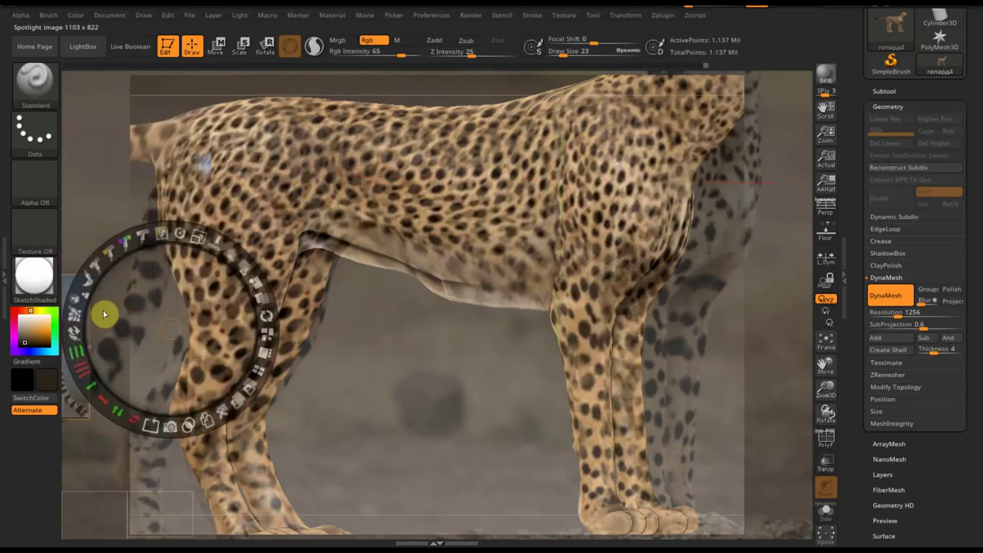
pyautogui.hotkey('shift', 'z')
pyautogui.hotkey('shift', 'z')
pyautogui.press('z')
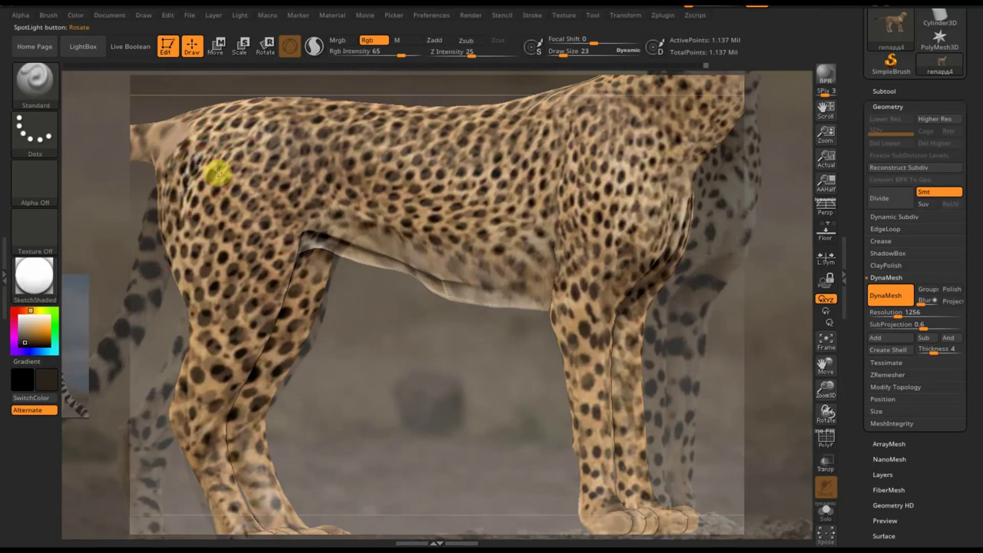
# - Compare the hip spots with the reference toggled on and off, then hide the reference
pyautogui.press('shift')
pyautogui.hotkey('shift', 'z')
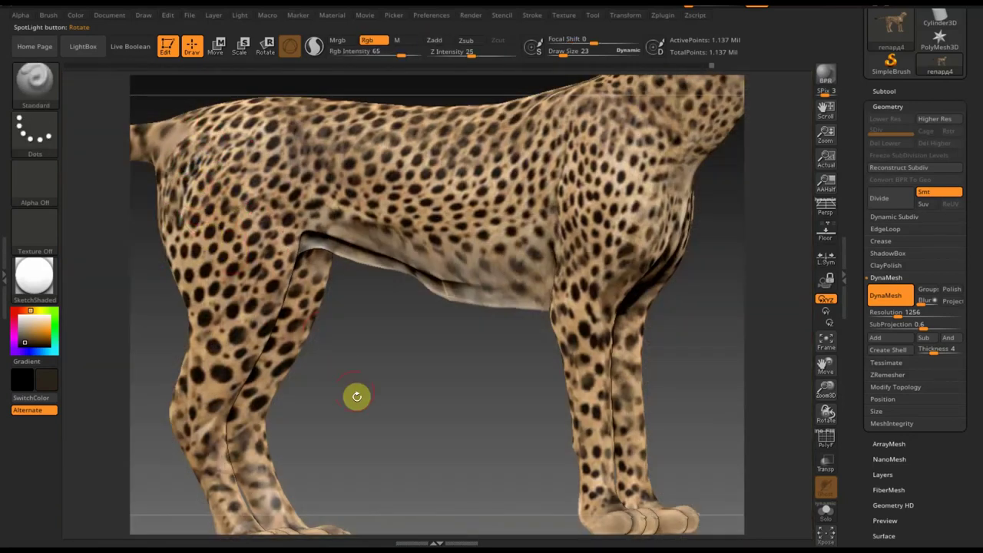
pyautogui.moveTo(360, 384); pyautogui.dragTo(464, 428)
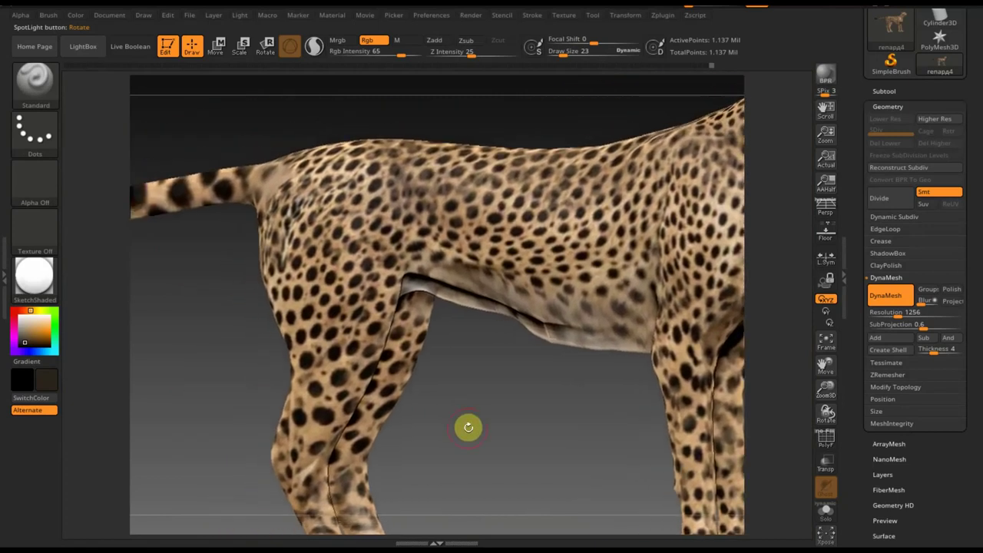
pyautogui.hotkey('shift', 'z')
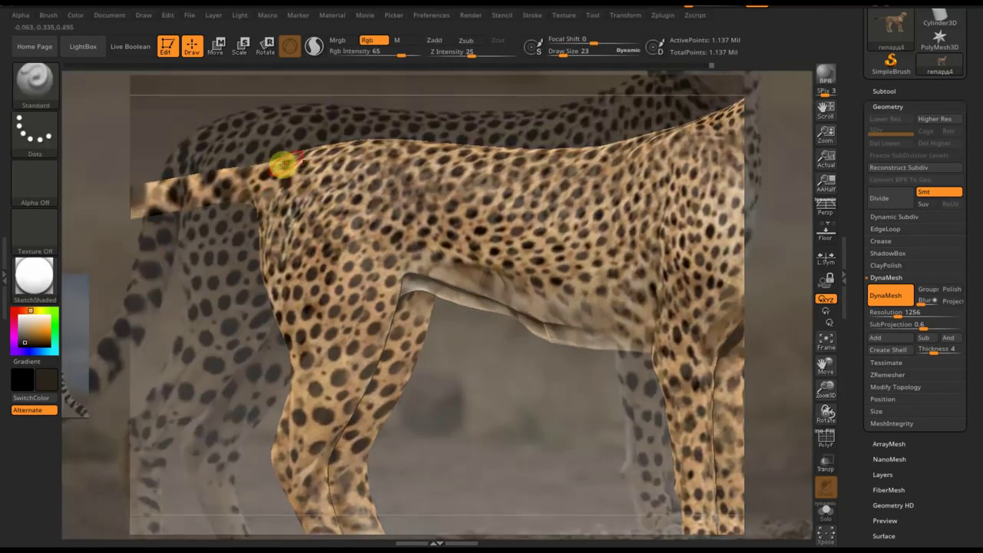
pyautogui.hotkey('shift', 'z')
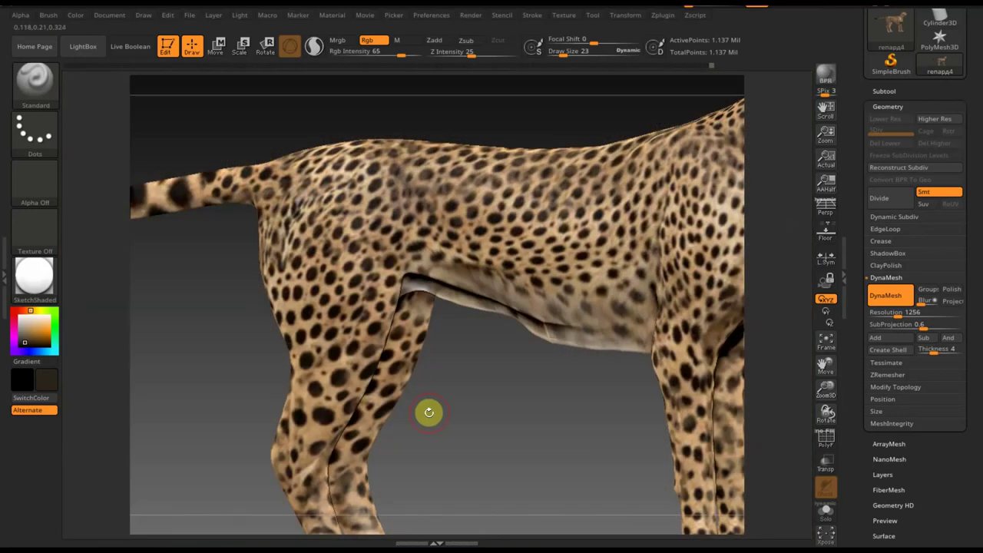
# - Zoom out and rotate the finished cheetah through front, three-quarter and side views
pyautogui.moveTo(448, 433)
pyautogui.keyDown('alt'); pyautogui.mouseDown()
pyautogui.moveTo(428, 369)
pyautogui.moveTo(437, 354)
pyautogui.mouseUp(); pyautogui.keyUp('alt')
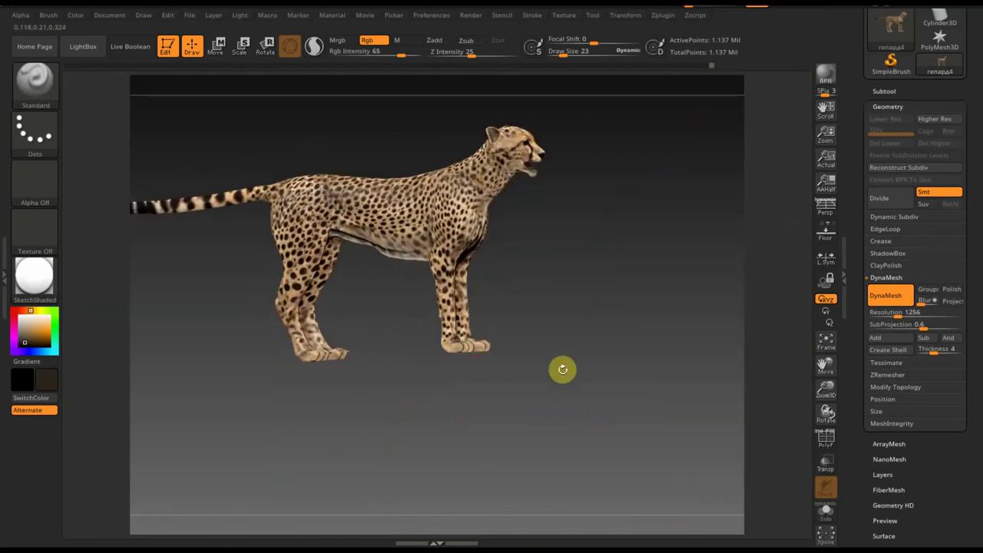
pyautogui.moveTo(561, 369)
pyautogui.keyDown('alt'); pyautogui.mouseDown()
pyautogui.moveTo(575, 389)
pyautogui.moveTo(592, 391)
pyautogui.moveTo(525, 415)
pyautogui.mouseUp(); pyautogui.keyUp('alt')
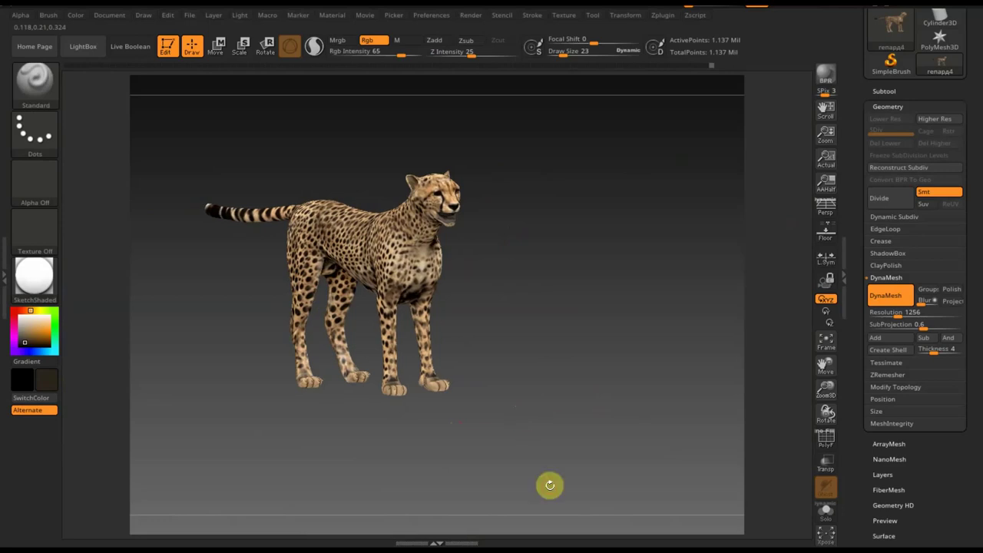
pyautogui.moveTo(561, 443)
pyautogui.mouseDown()
pyautogui.moveTo(533, 438)
pyautogui.moveTo(573, 423)
pyautogui.mouseUp()
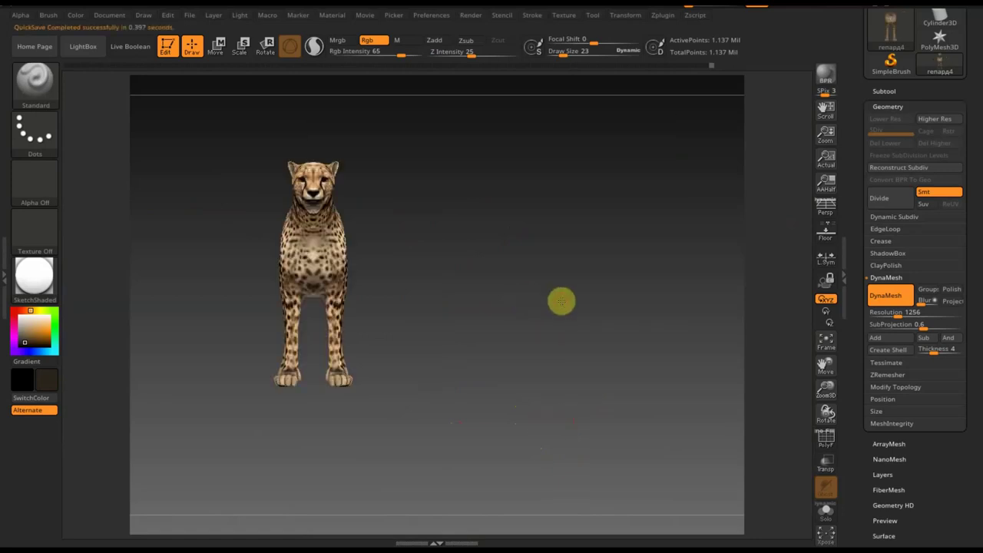
pyautogui.keyDown('ctrl'); pyautogui.moveTo(582, 329); pyautogui.dragTo(623, 397, button='right'); pyautogui.keyUp('ctrl')
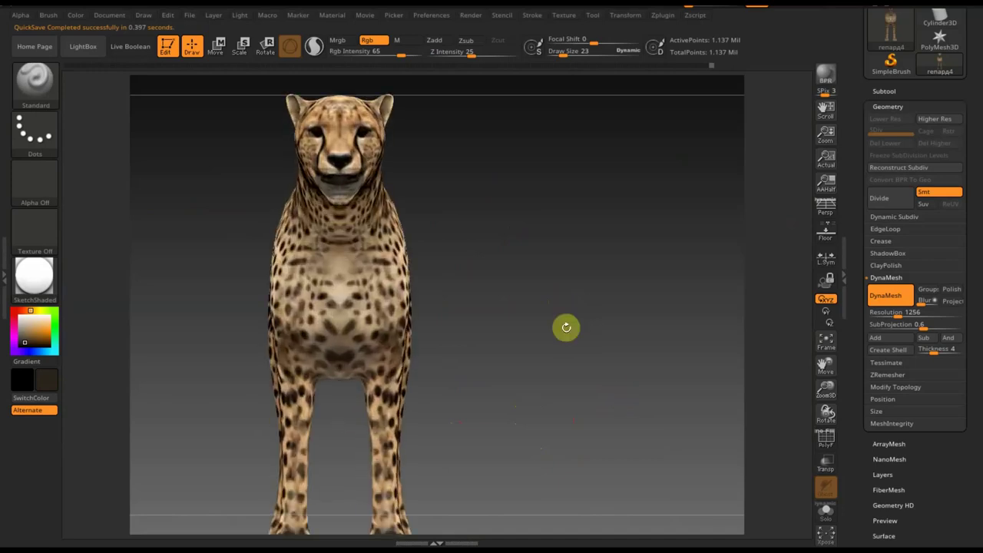
pyautogui.moveTo(408, 215); pyautogui.dragTo(492, 237, button='right')
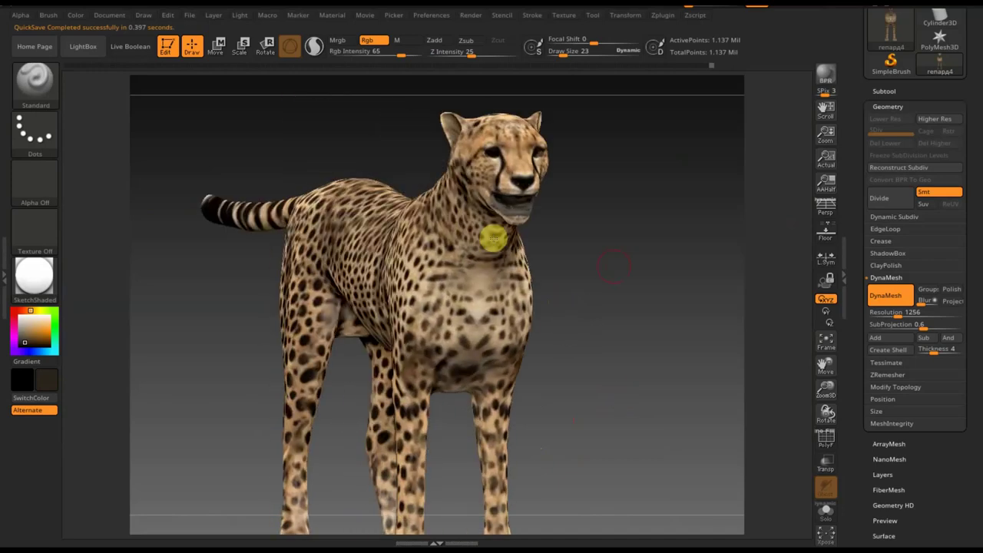
pyautogui.moveTo(625, 264); pyautogui.dragTo(698, 305, button='right')
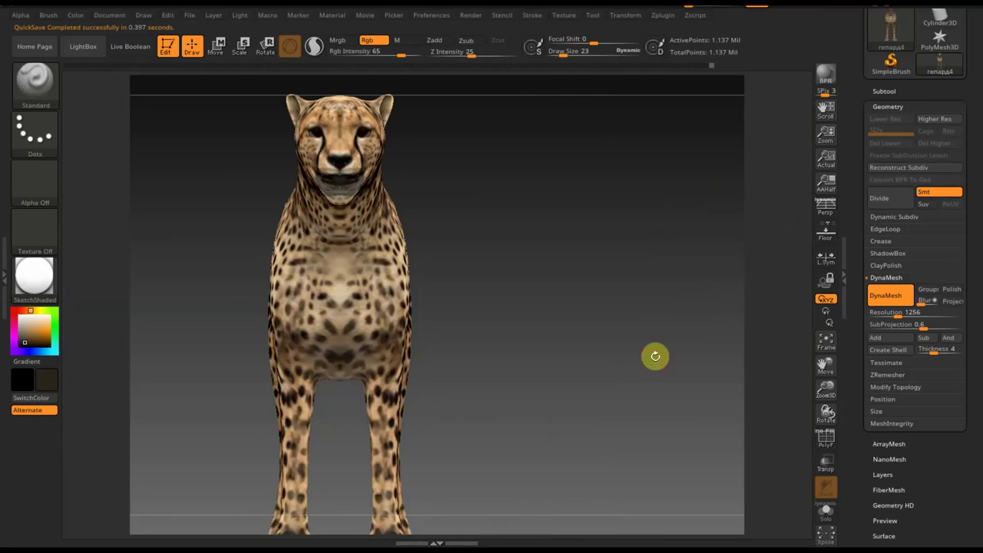
pyautogui.moveTo(653, 353)
pyautogui.keyDown('ctrl'); pyautogui.mouseDown(button='right')
pyautogui.moveTo(632, 328)
pyautogui.moveTo(623, 336)
pyautogui.moveTo(661, 336)
pyautogui.moveTo(679, 356)
pyautogui.moveTo(661, 347)
pyautogui.moveTo(650, 318)
pyautogui.moveTo(716, 356)
pyautogui.mouseUp(button='right'); pyautogui.keyUp('ctrl')
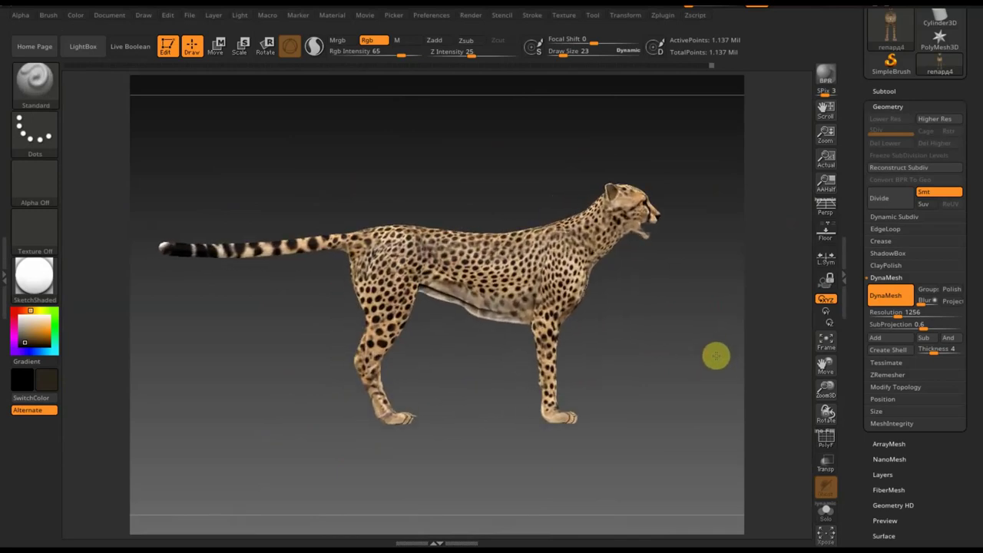